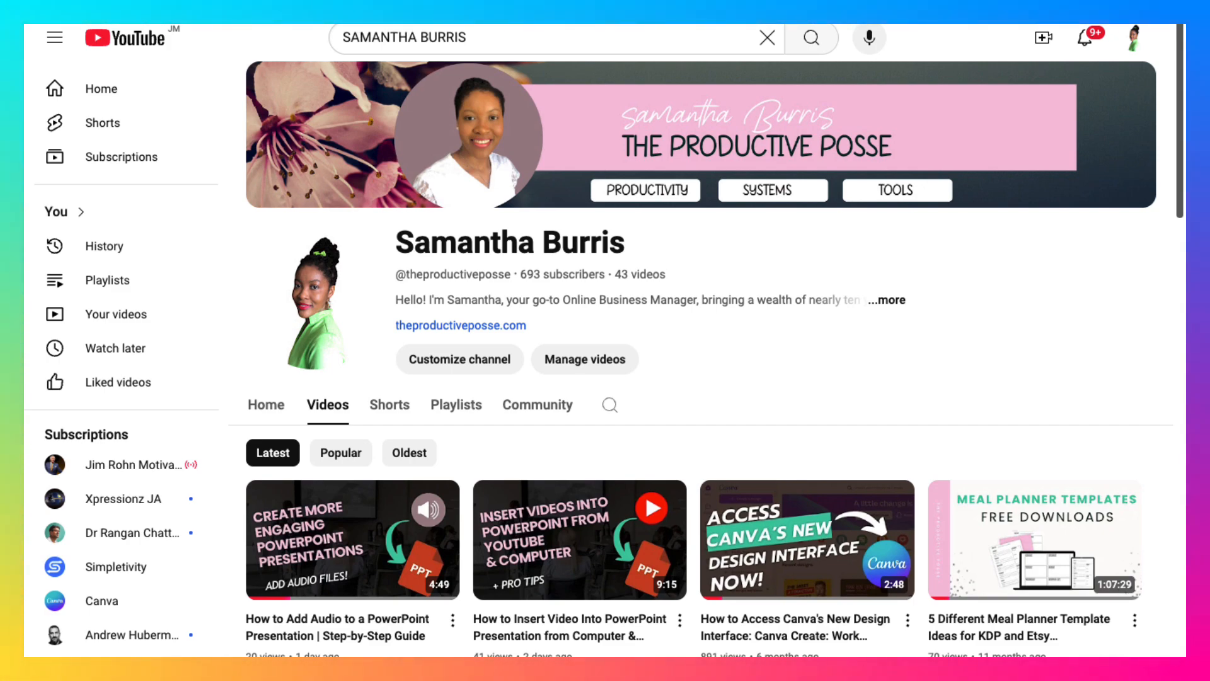
- Switch from the browser to the blank PowerPoint presentation and display it in full screen
mouse_move(51, 26)
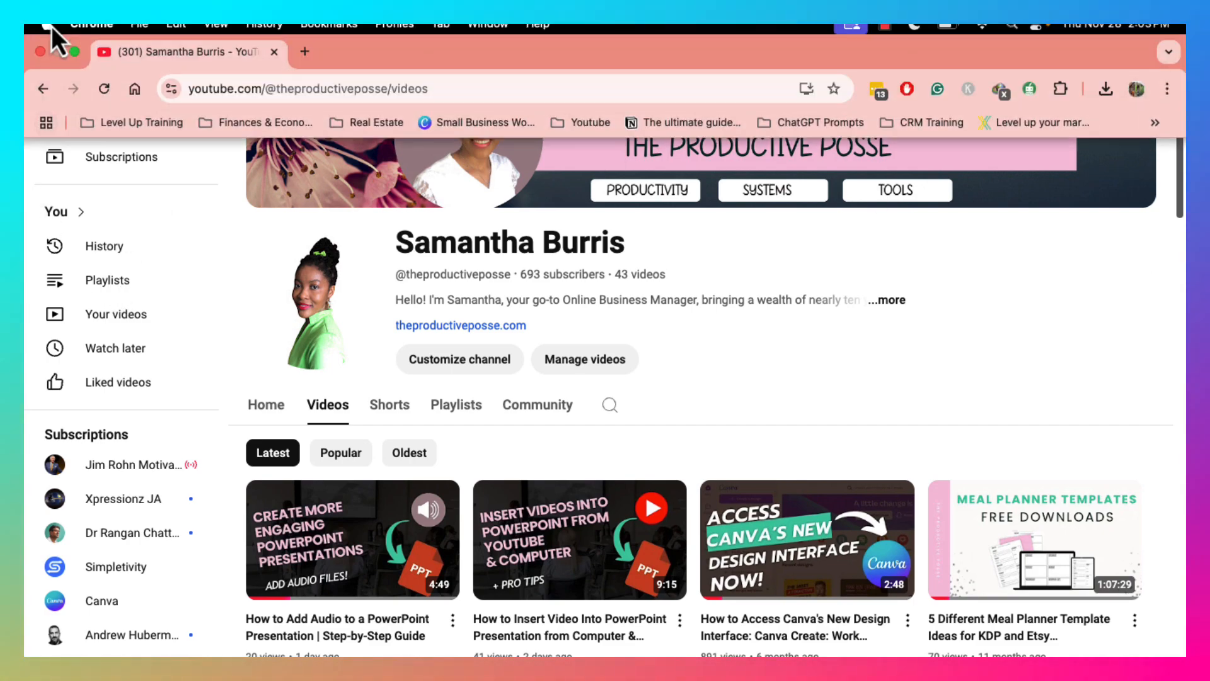
click(76, 51)
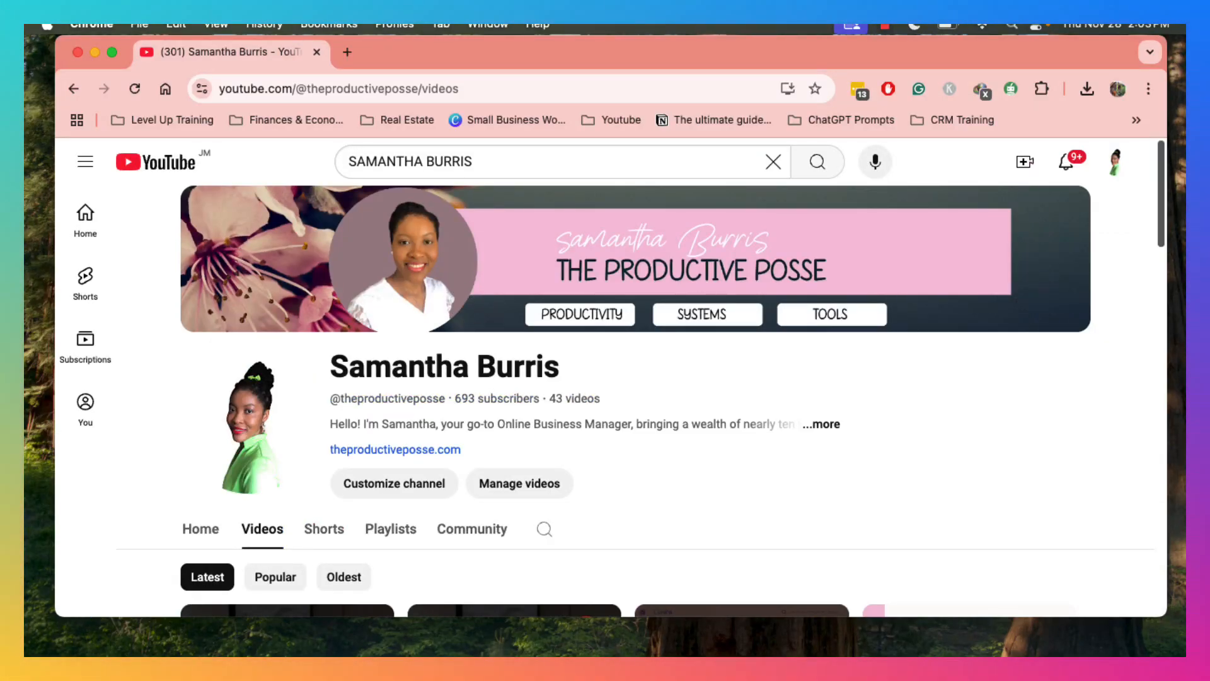
drag(25, 94, 881, 40)
double_click(881, 41)
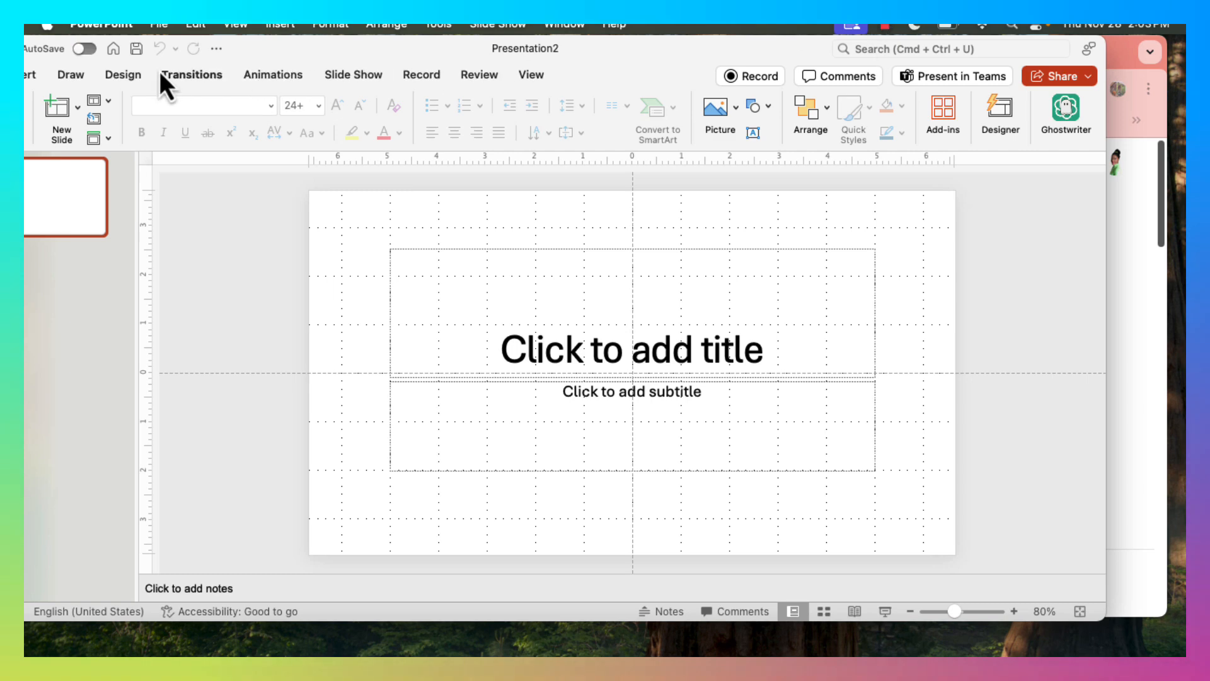
click(45, 57)
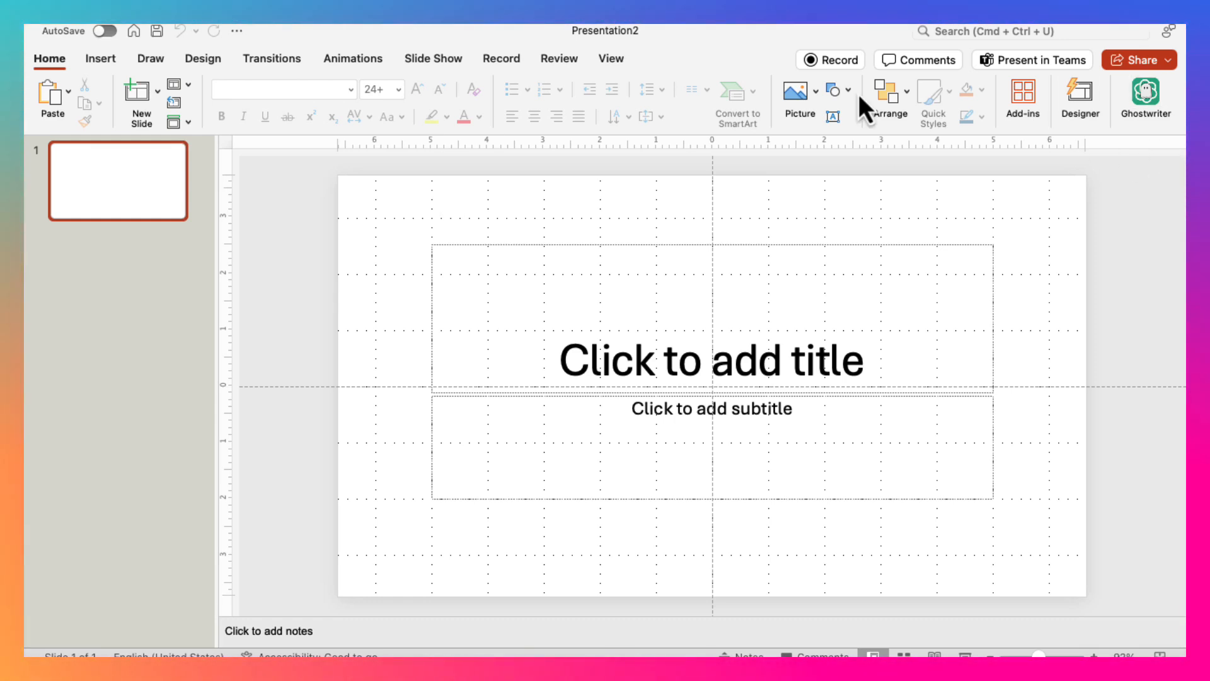
- Leave the full-screen presentation and switch to the KDP Print File Setup Calculator workbook in Excel, shown in full screen
mouse_move(83, 23)
click(77, 54)
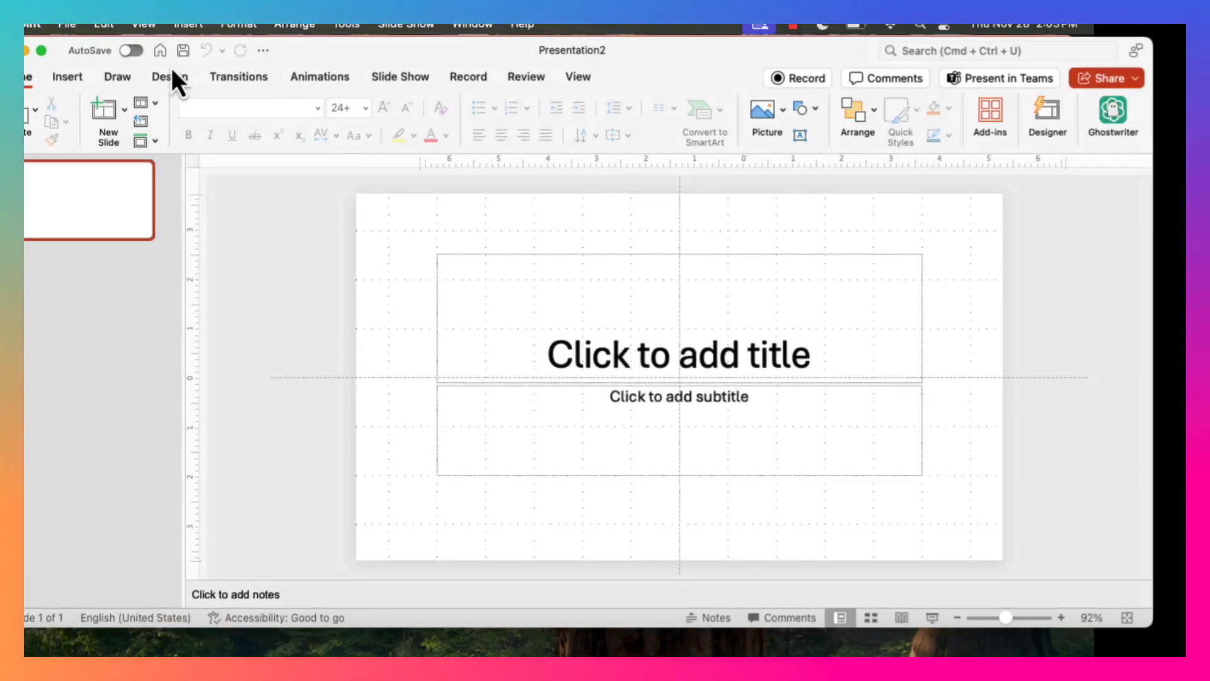
drag(1185, 22, 886, 23)
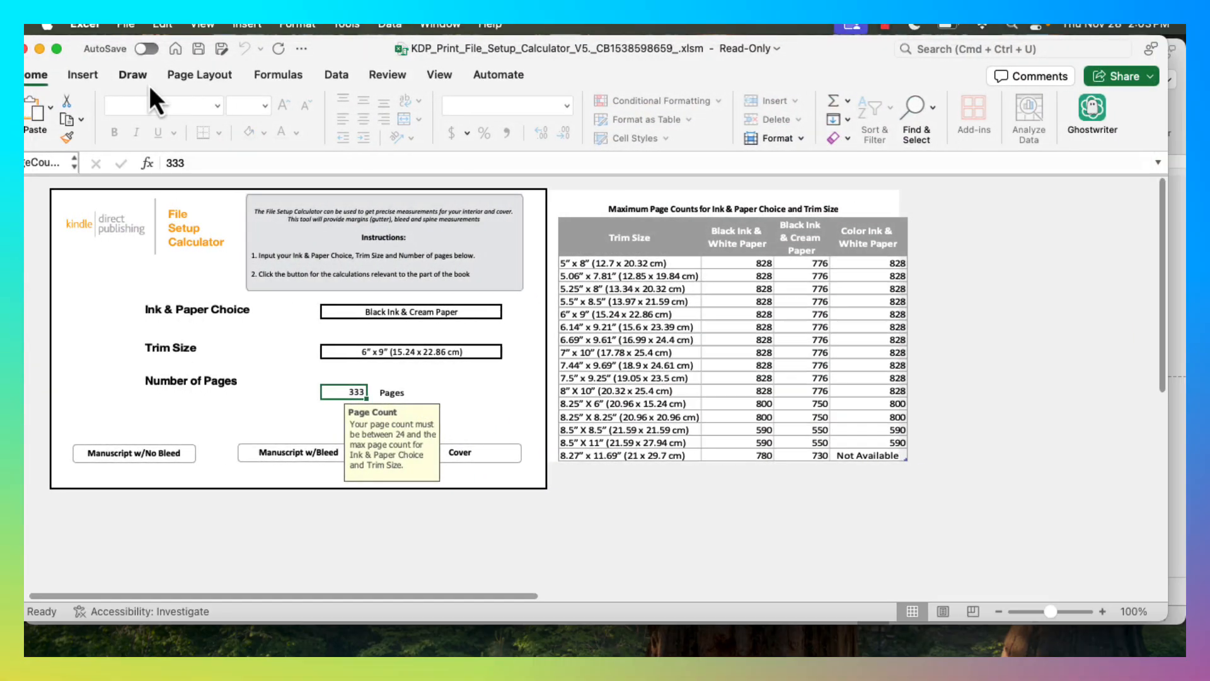
click(56, 50)
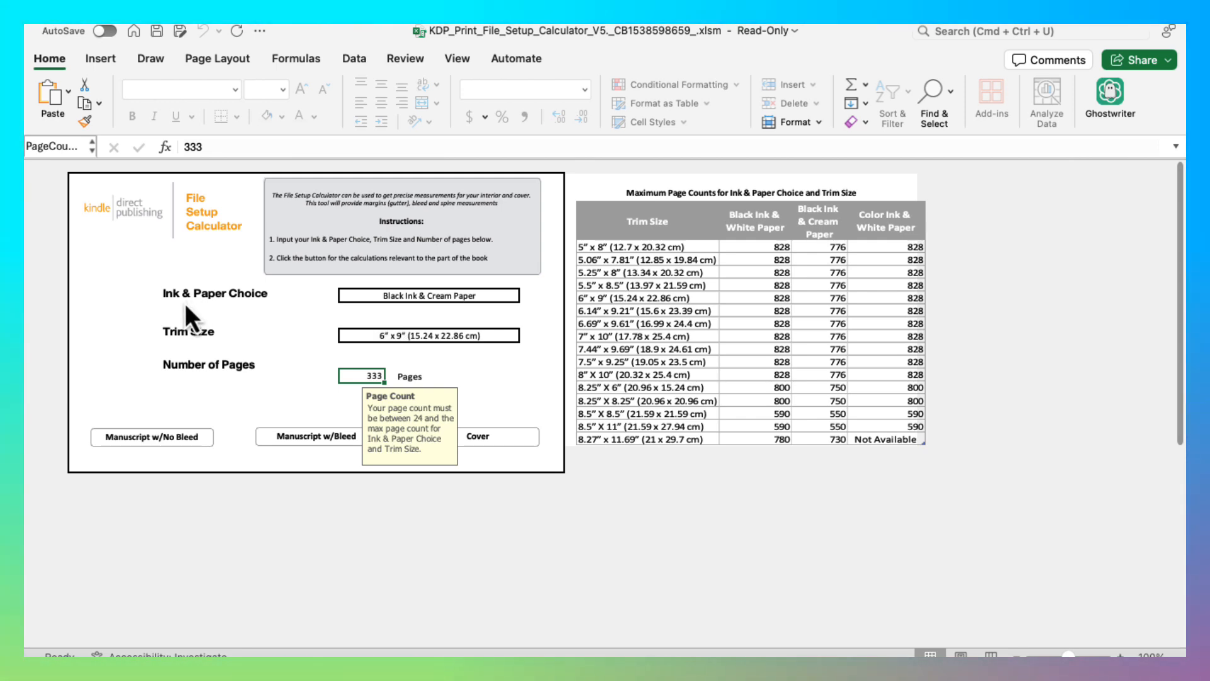
- Set the ink and paper choice to Black Ink & White Paper and the trim size to 7.5" x 9.25"
click(378, 296)
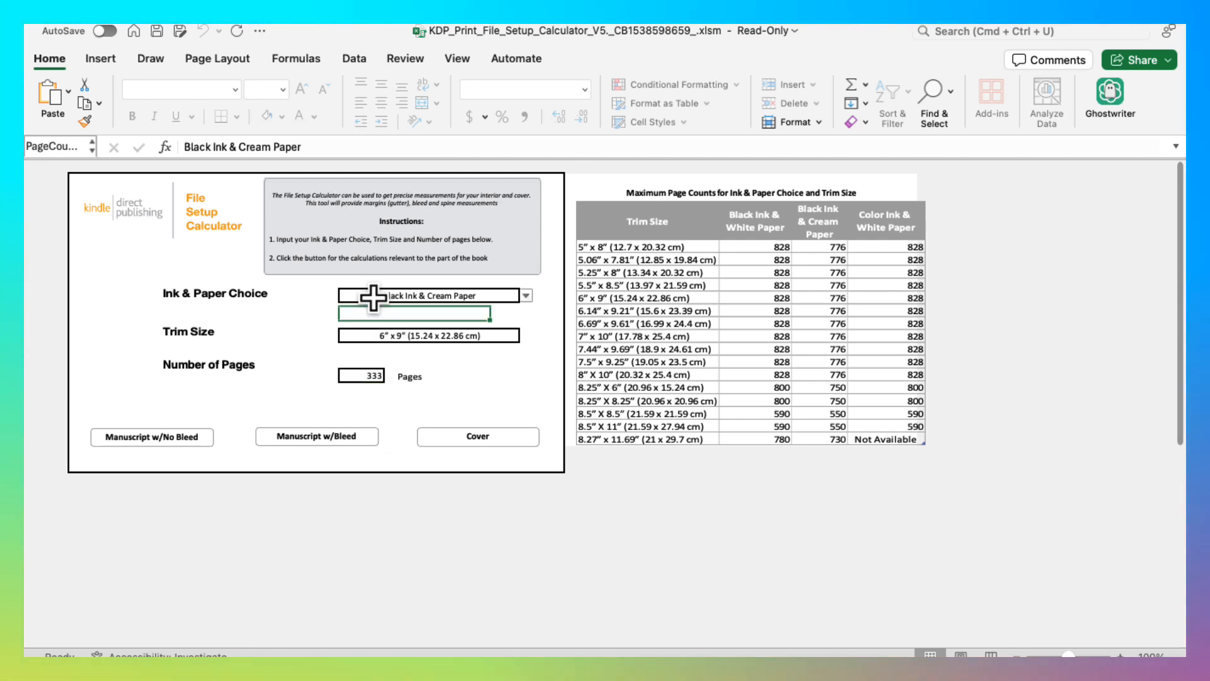
click(527, 296)
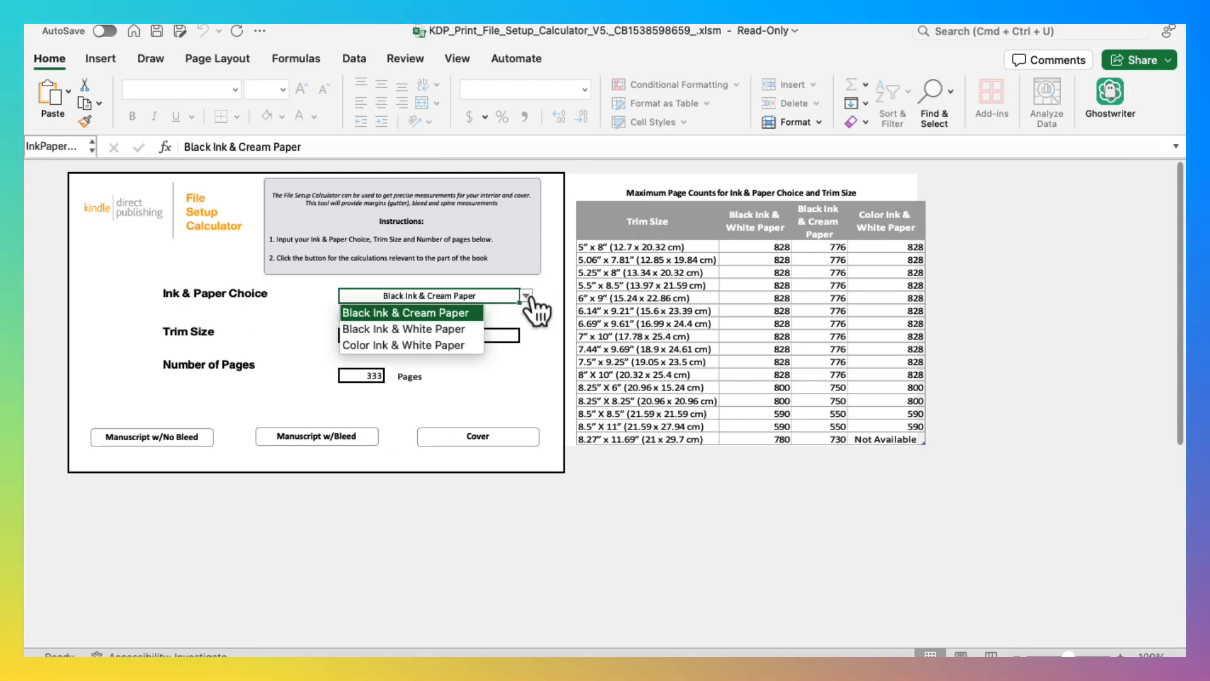
click(434, 336)
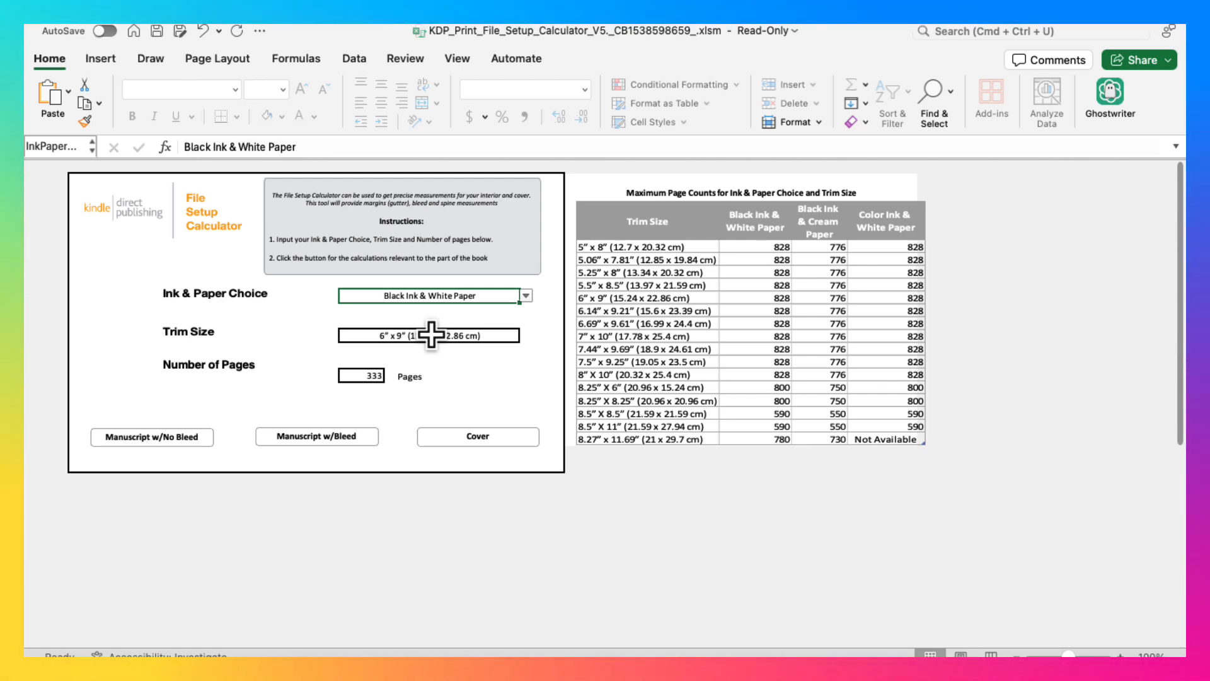
click(431, 334)
click(527, 335)
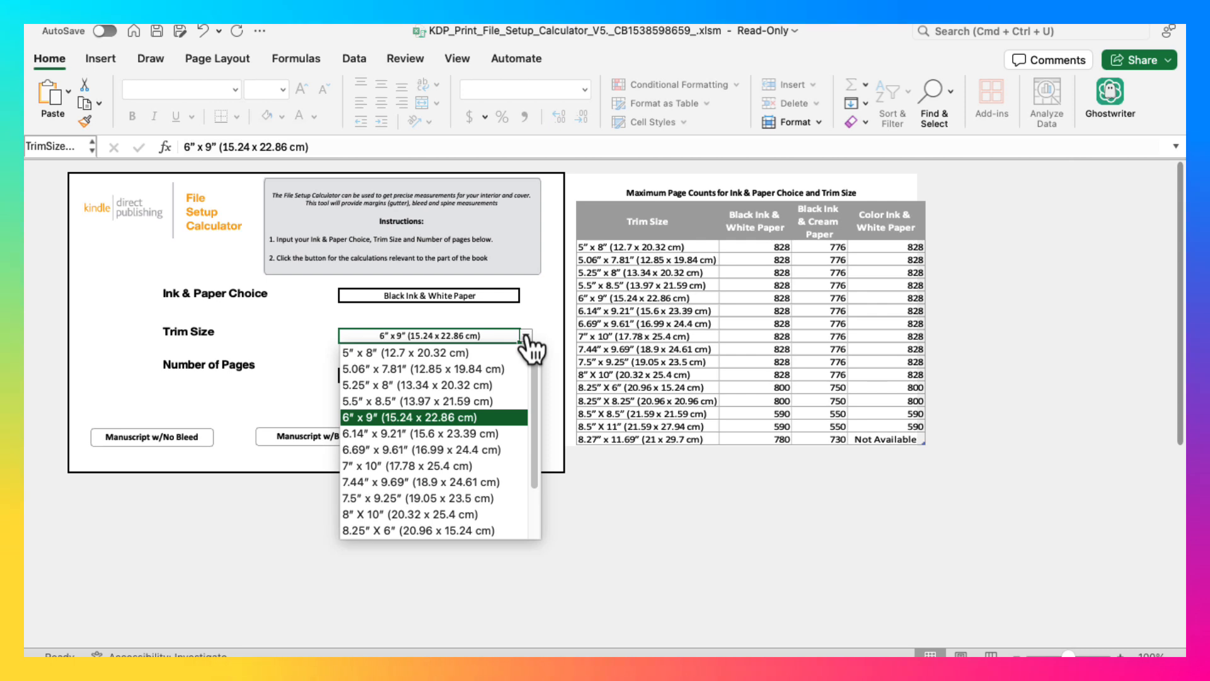
click(378, 497)
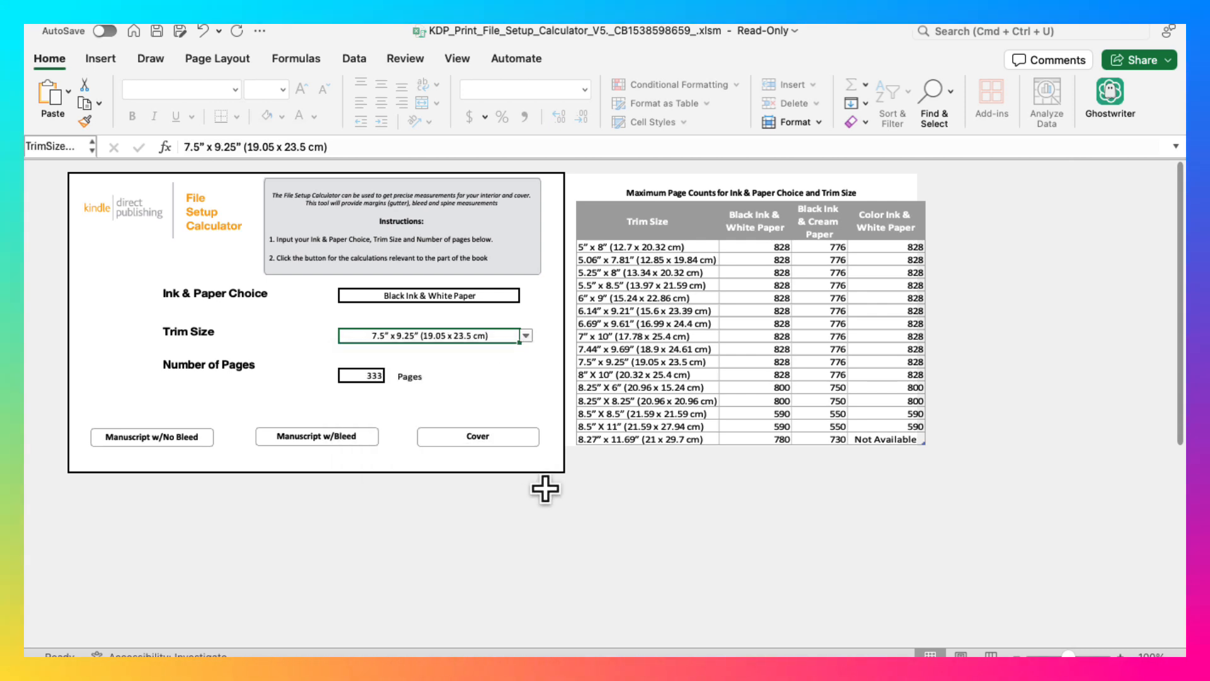
- Set the number of pages to 100 and generate the measurements for a manuscript with bleed
click(378, 375)
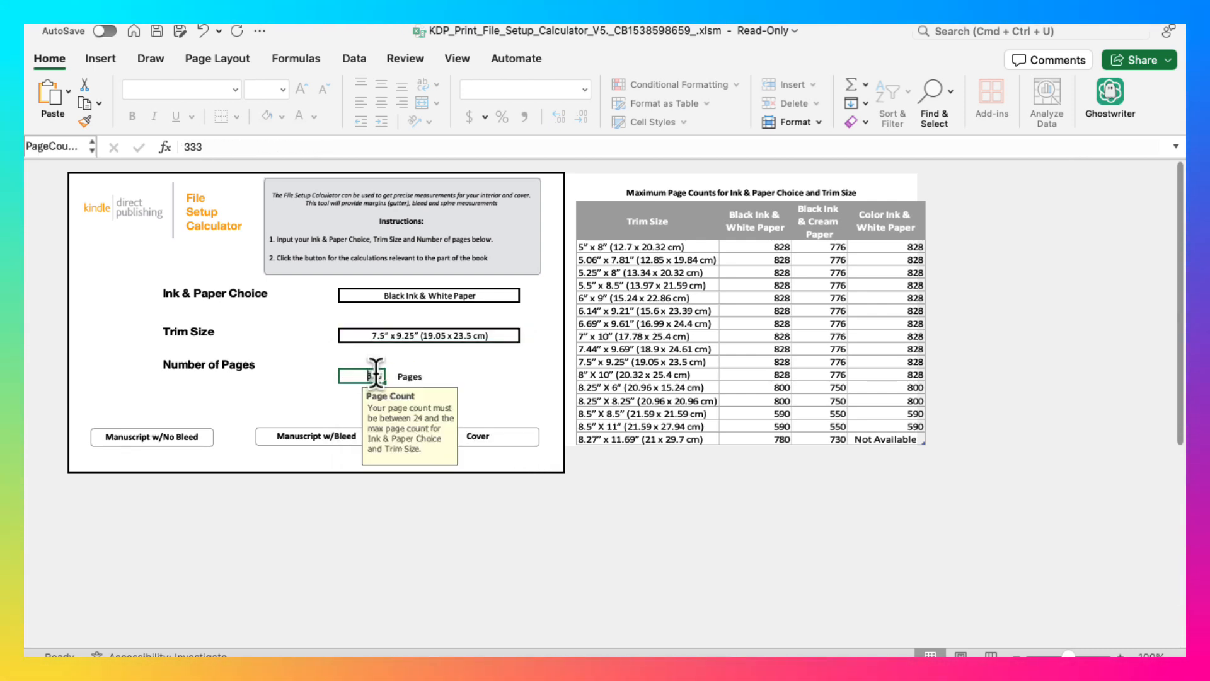
text(100)
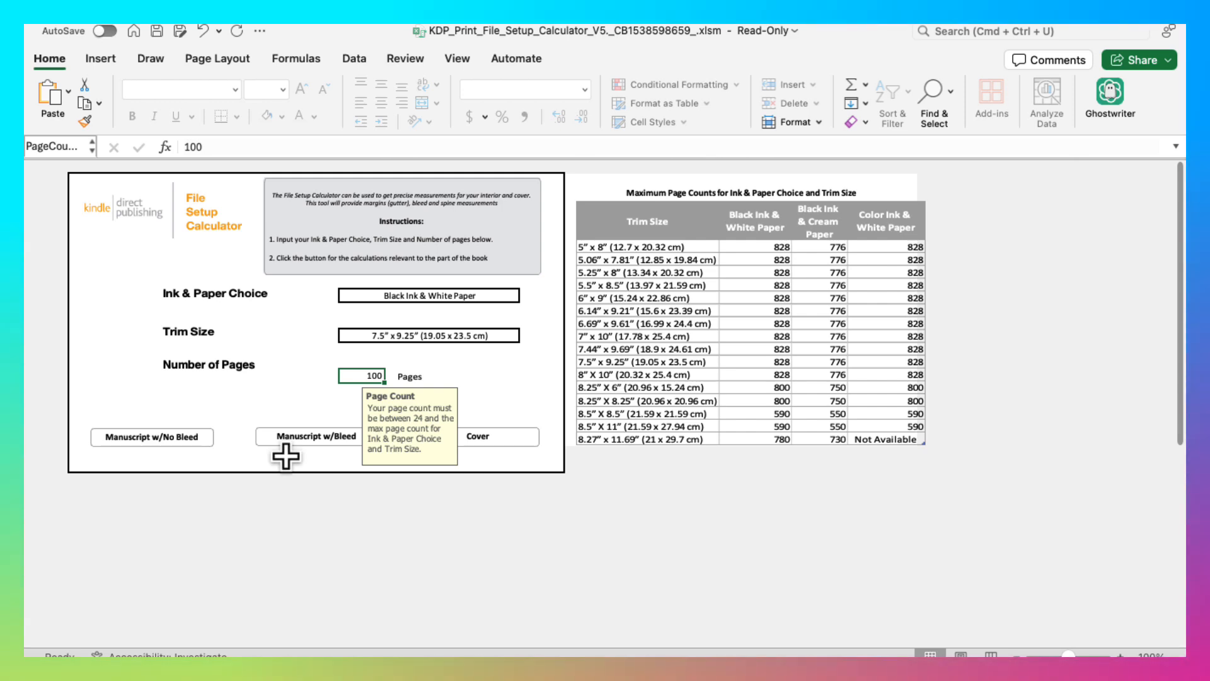
click(313, 441)
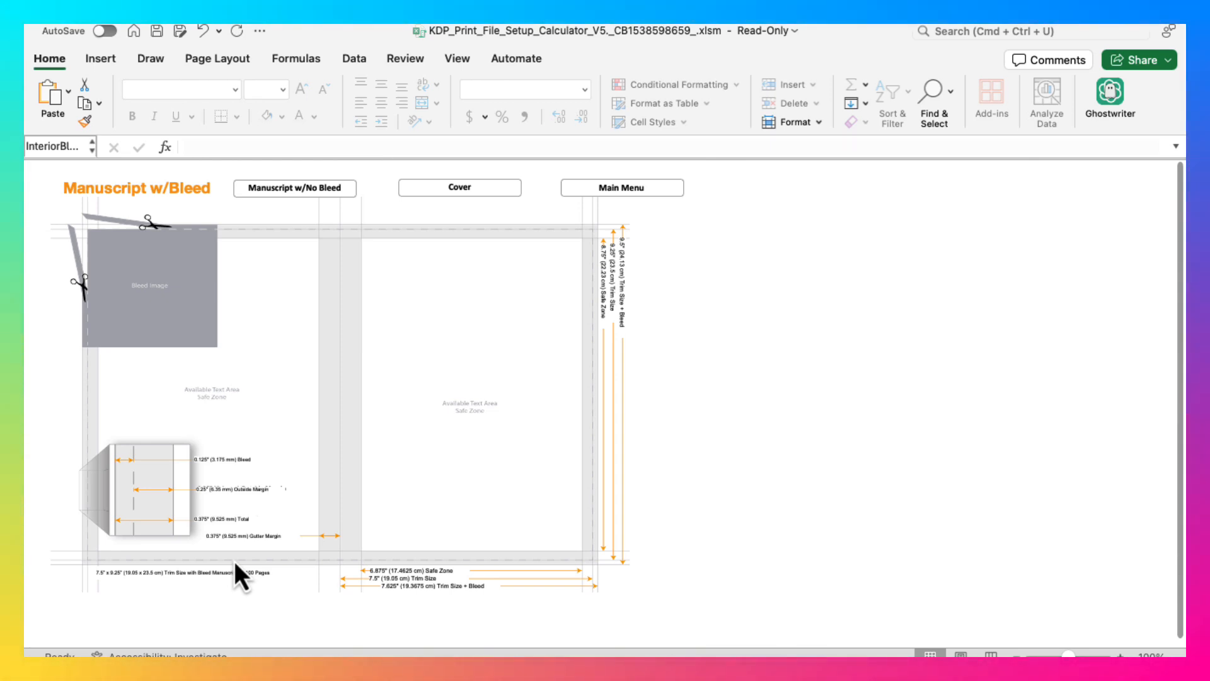
- Switch back to the blank PowerPoint presentation and display it in full screen
mouse_move(288, 28)
click(74, 51)
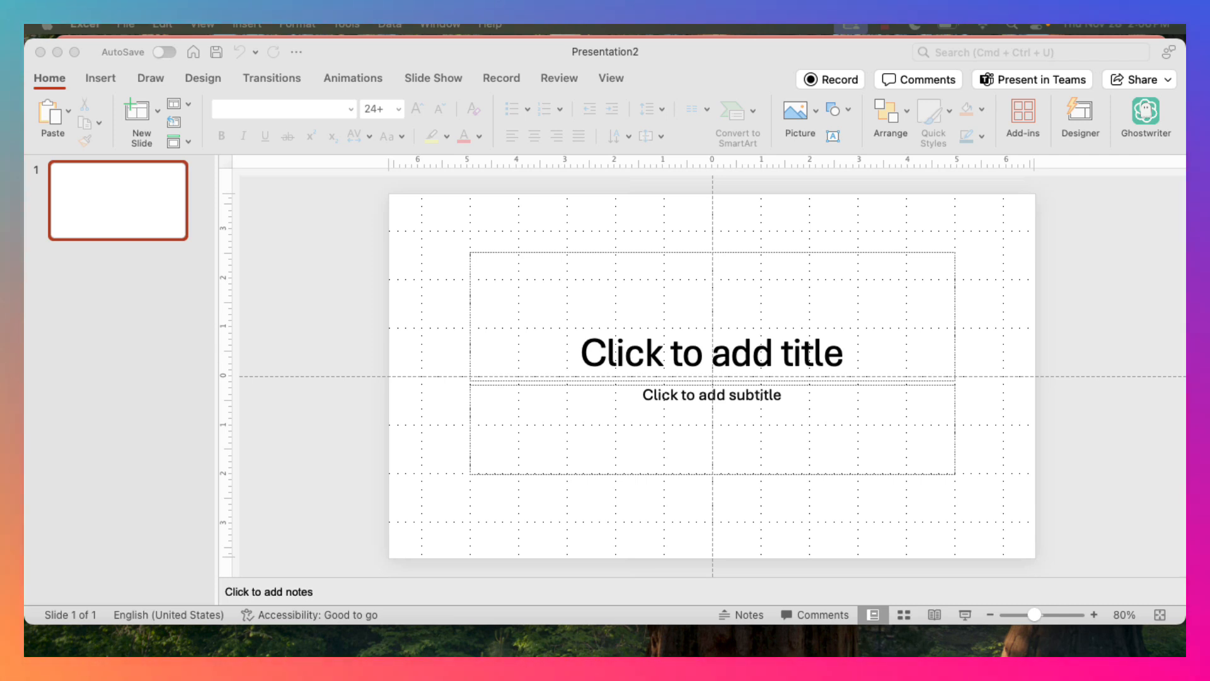
click(240, 211)
drag(1060, 565, 338, 185)
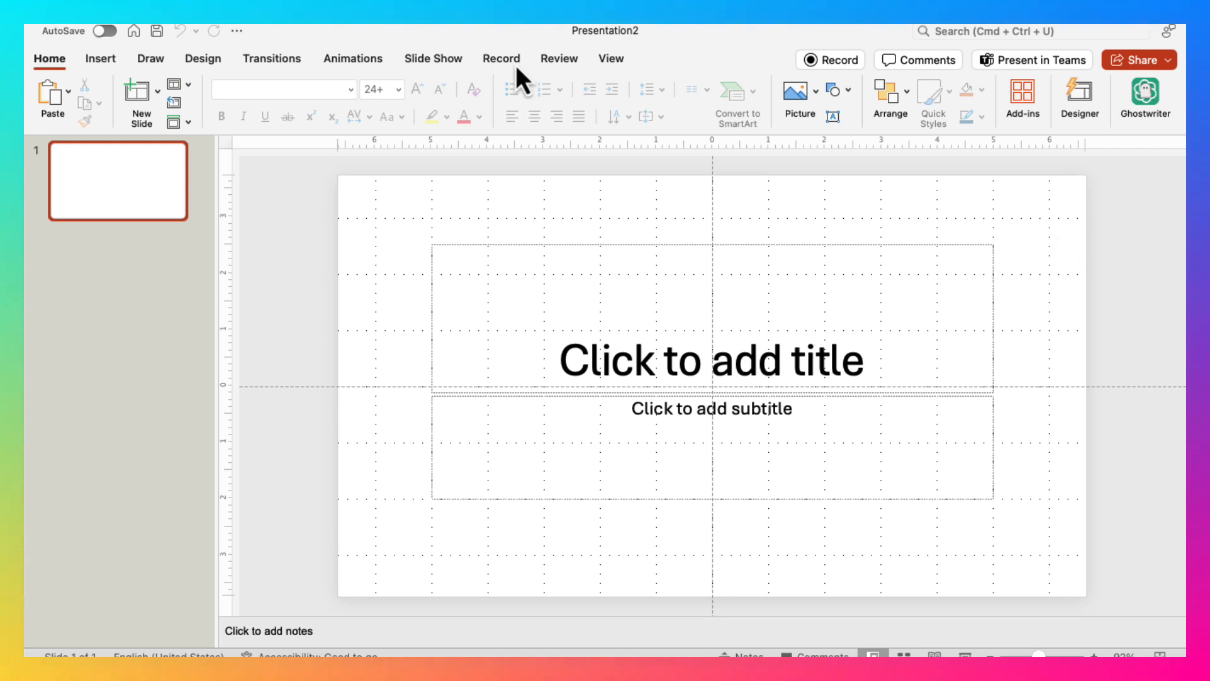
- Open the presentation's page setup and set the slide width to 7.63 in
click(212, 62)
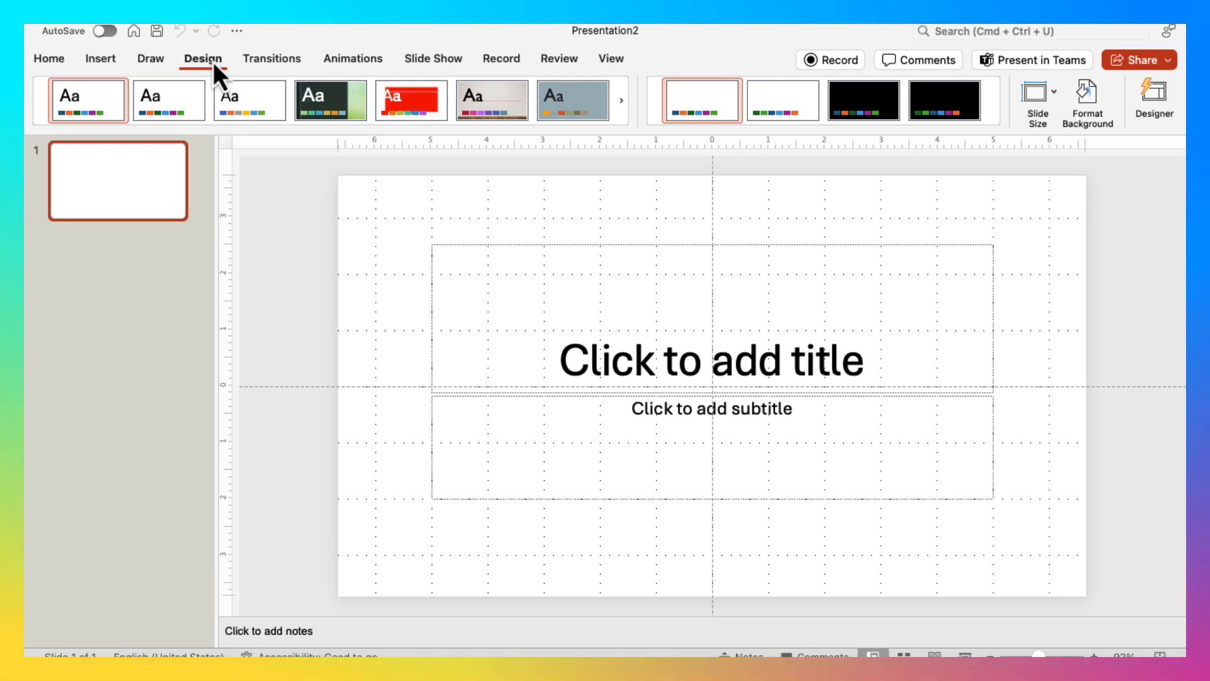
click(460, 274)
click(195, 67)
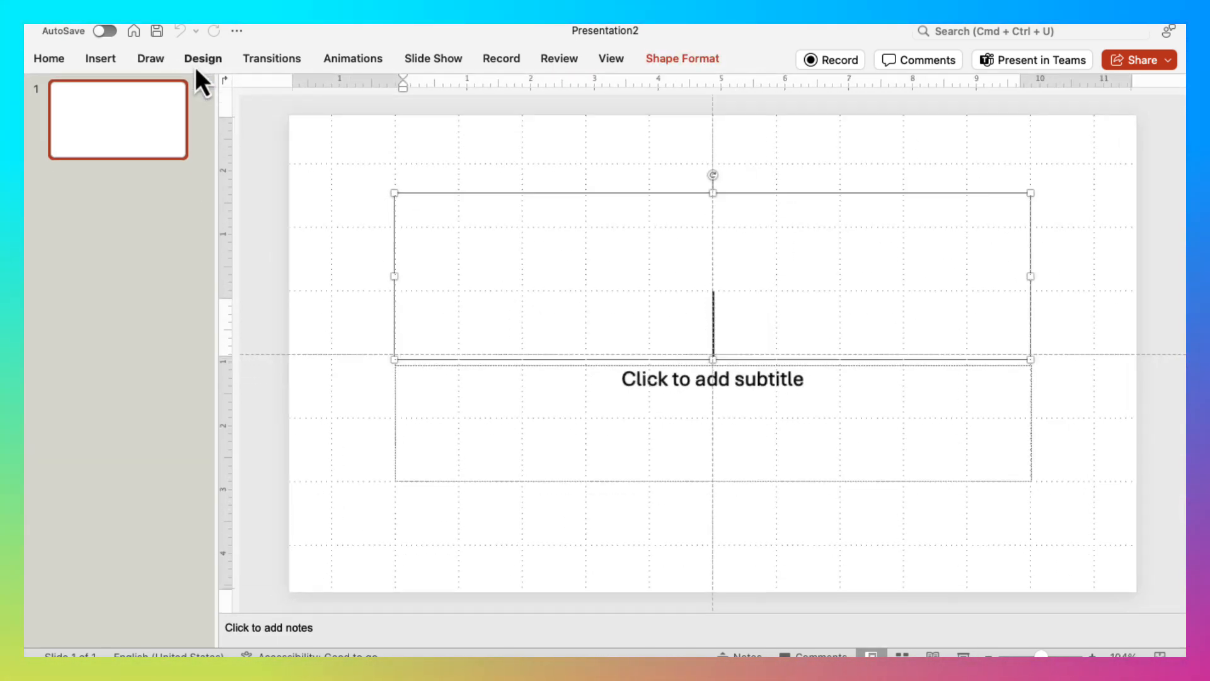
click(195, 67)
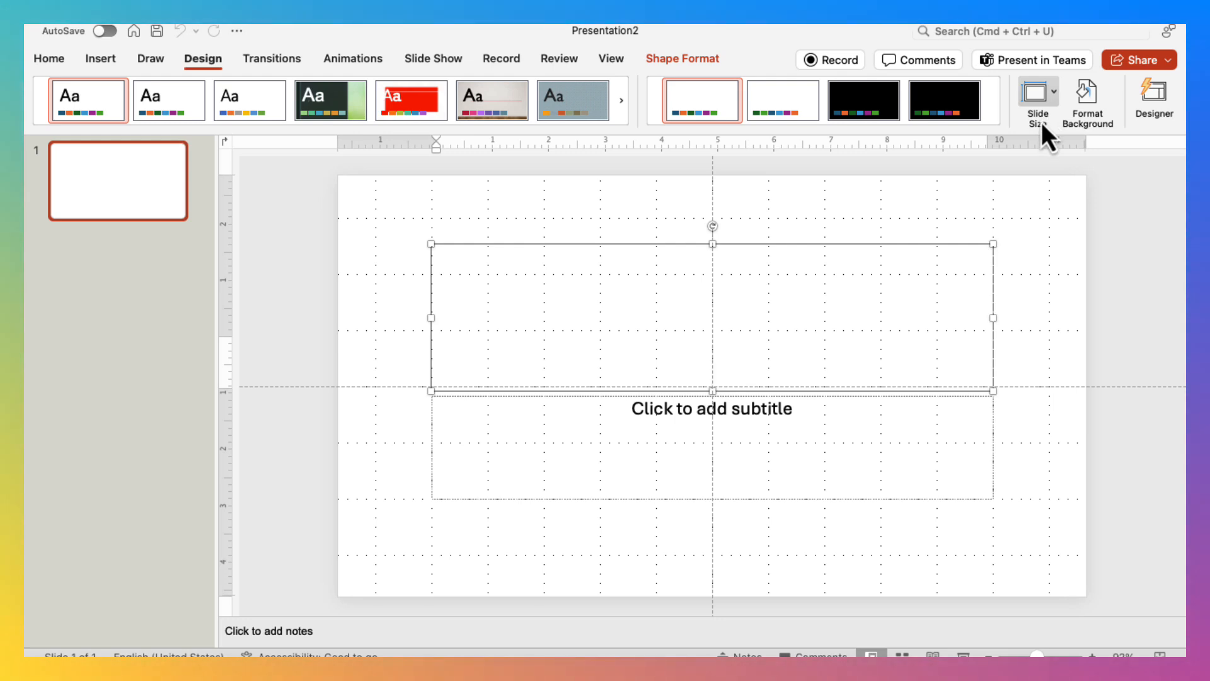
click(1053, 93)
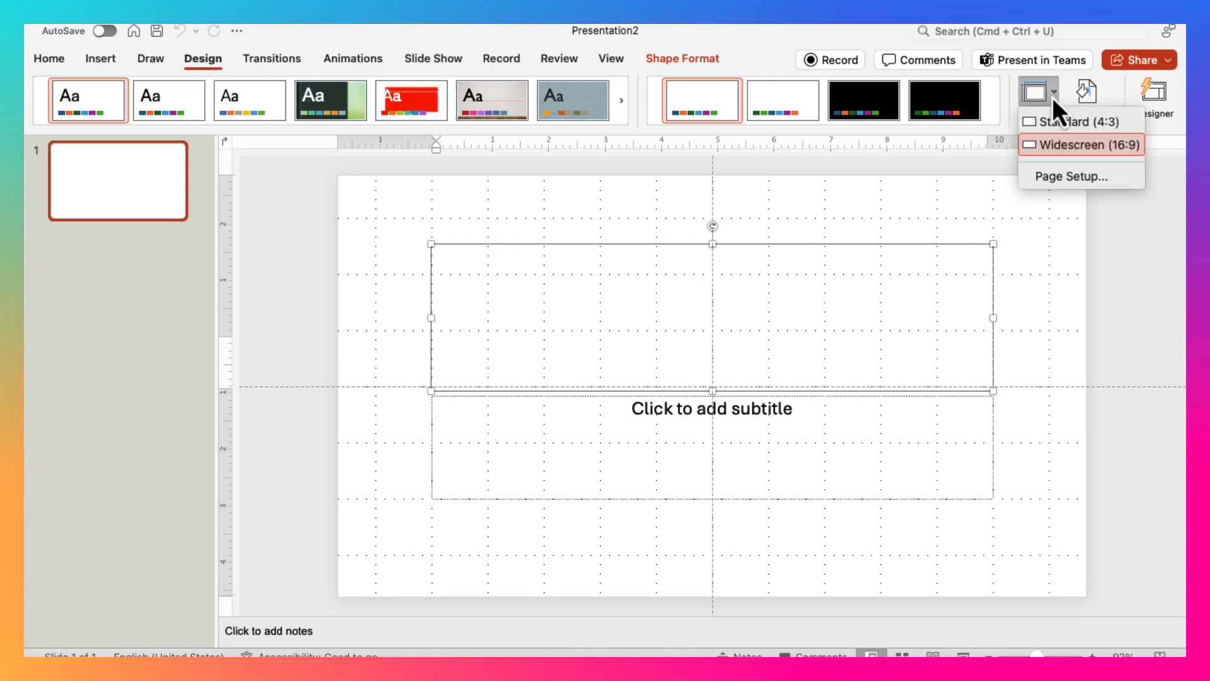
click(1055, 181)
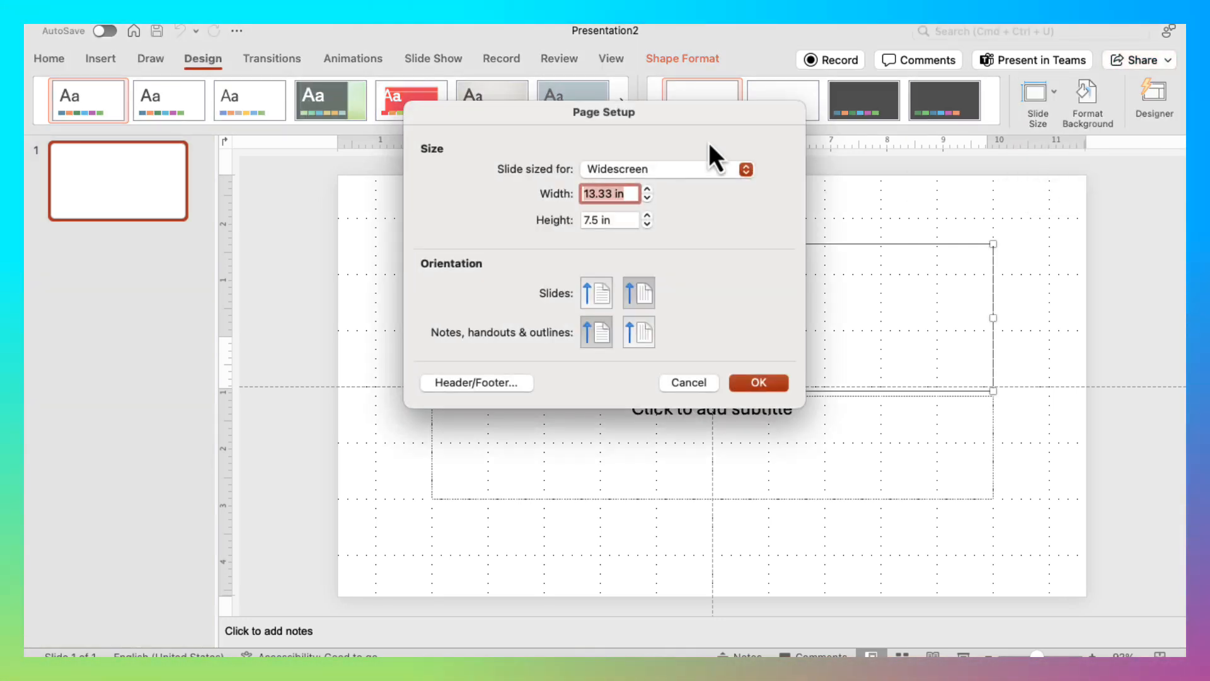
drag(478, 119, 296, 184)
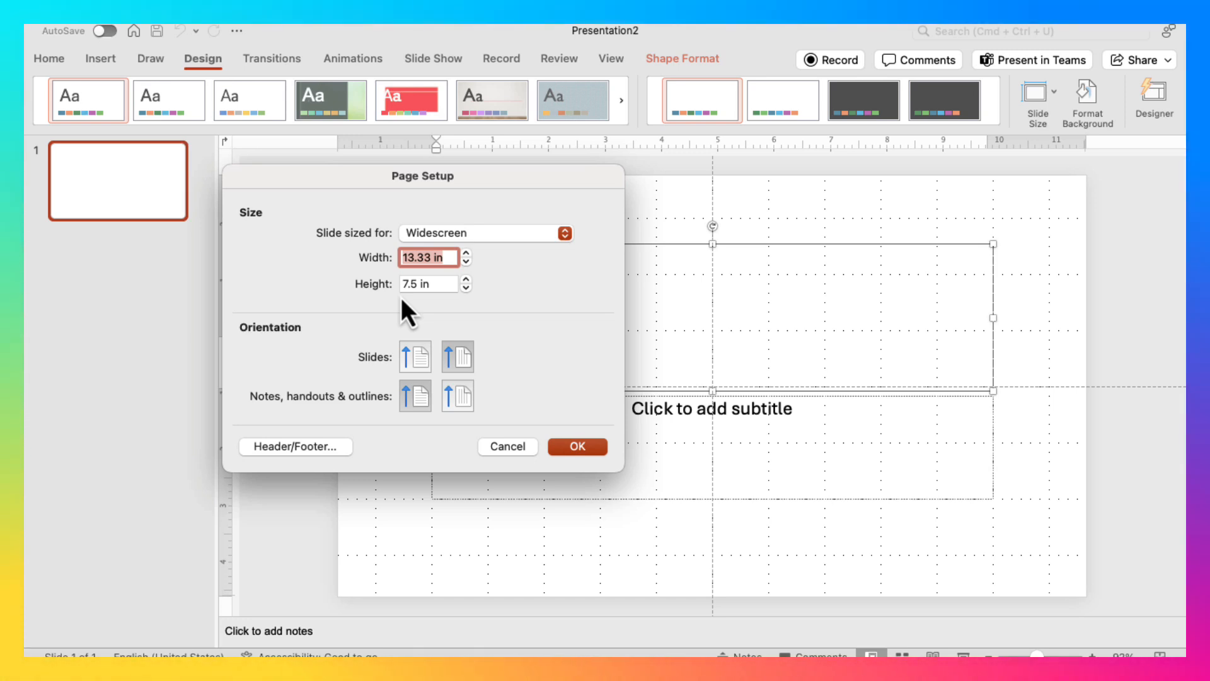
text(7.63)
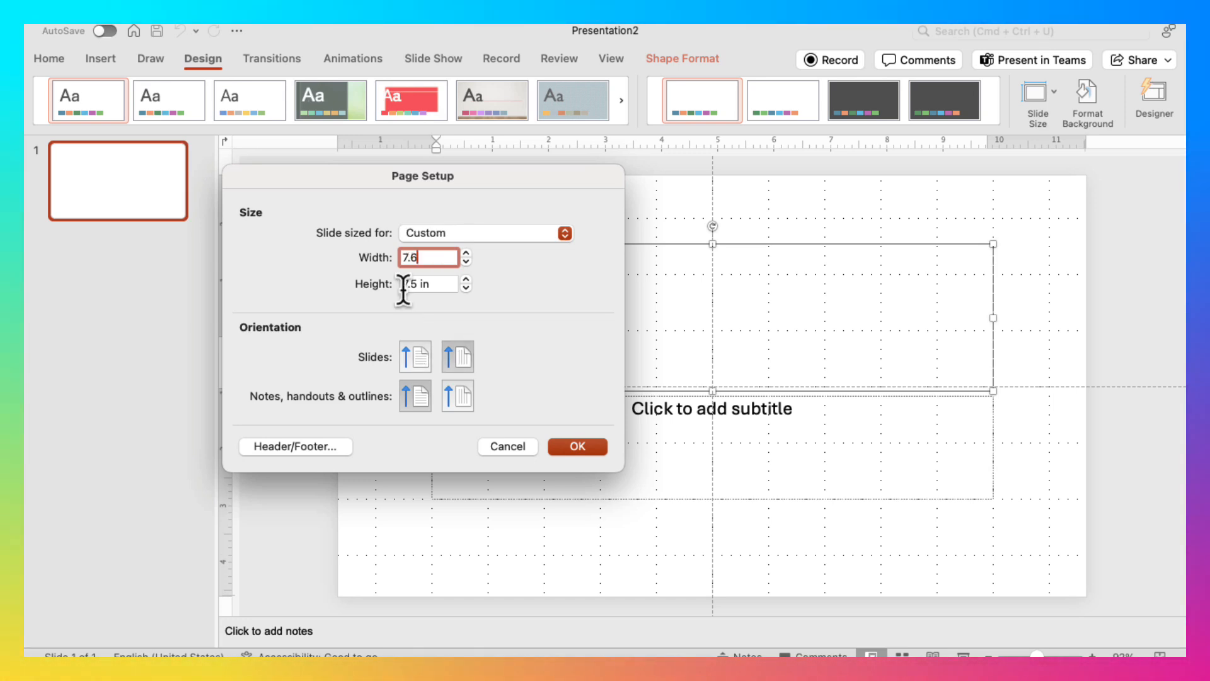
key(Tab)
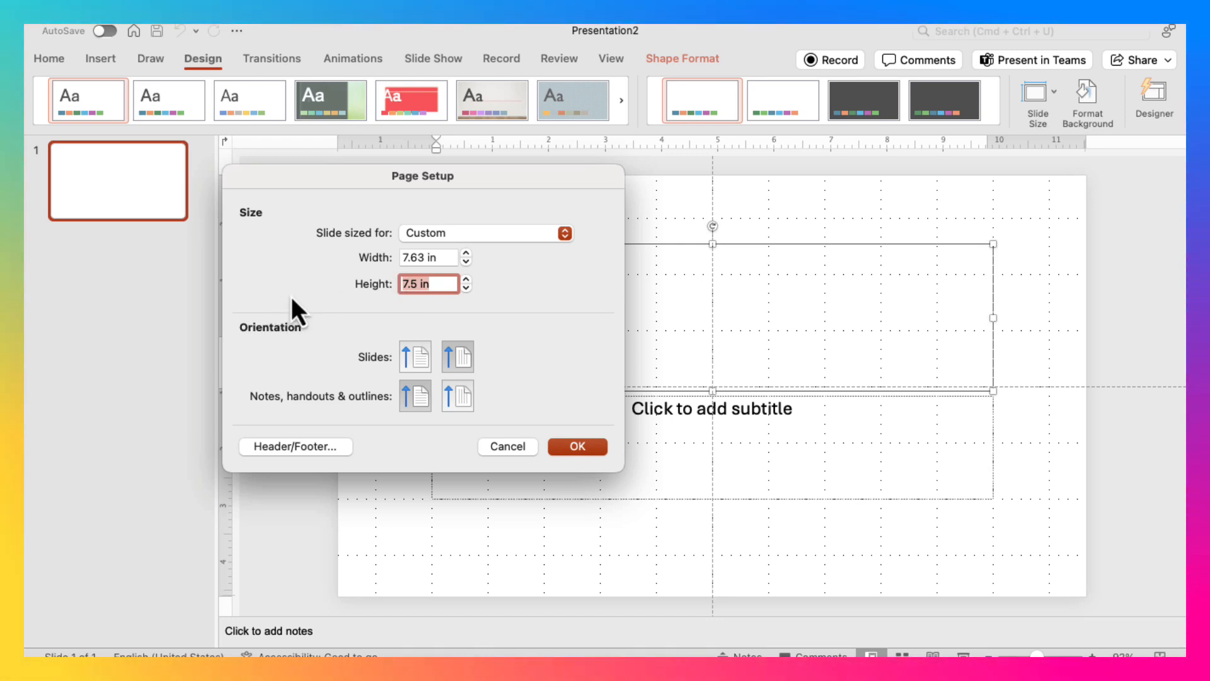
- Set the slide height to 9.5 in and apply the custom size, scaling the content up
text(9.5)
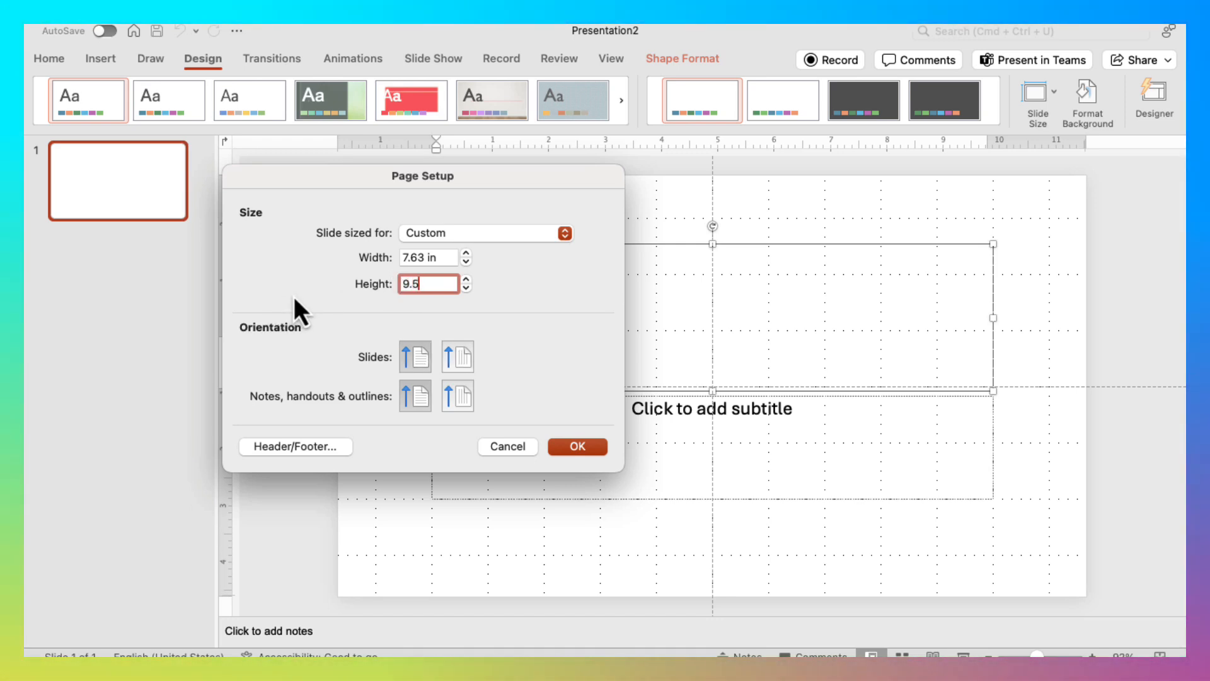
key(Tab)
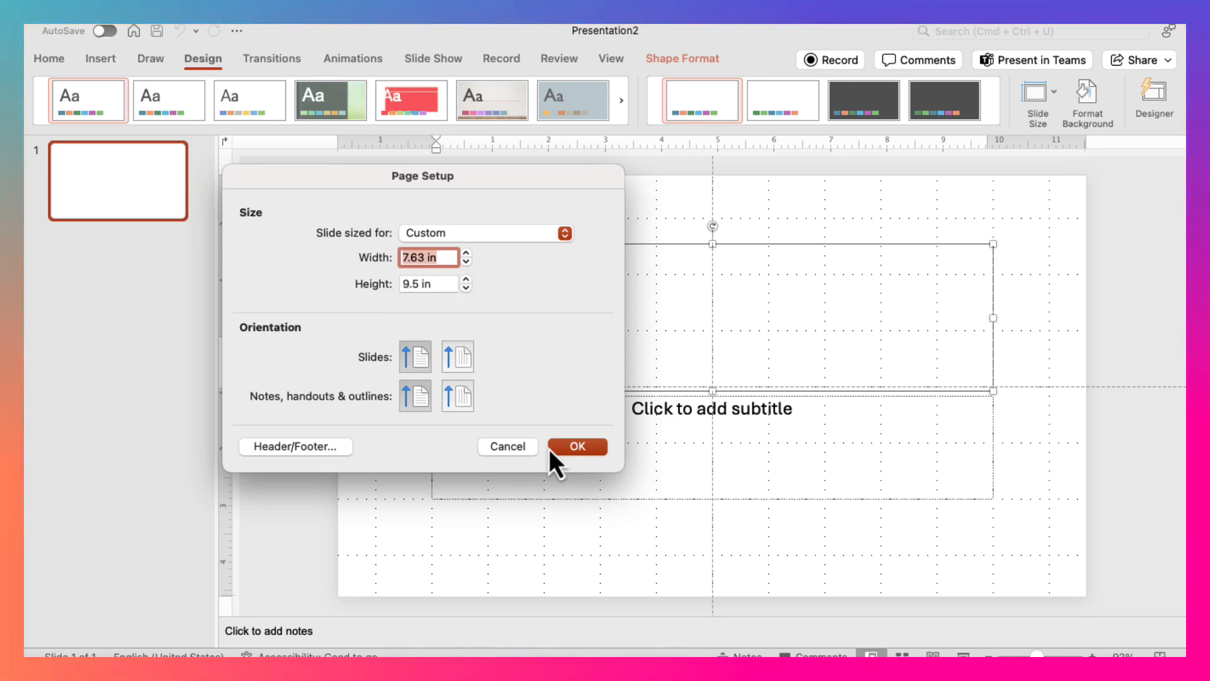
click(571, 449)
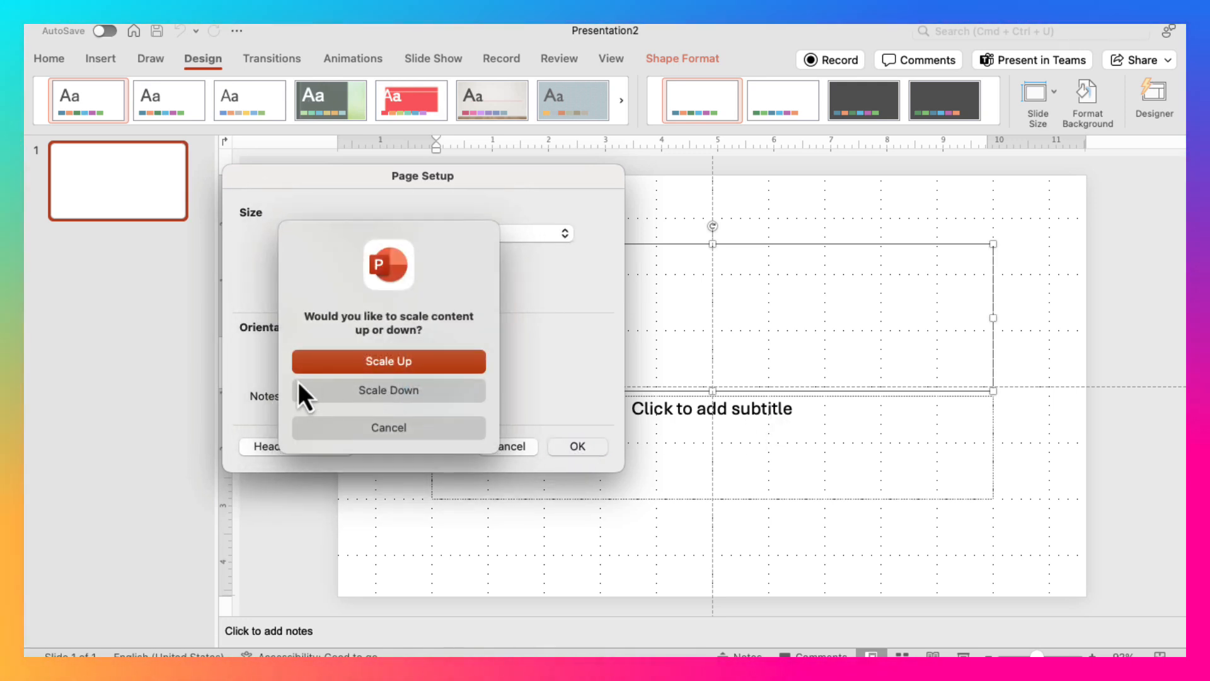
click(418, 370)
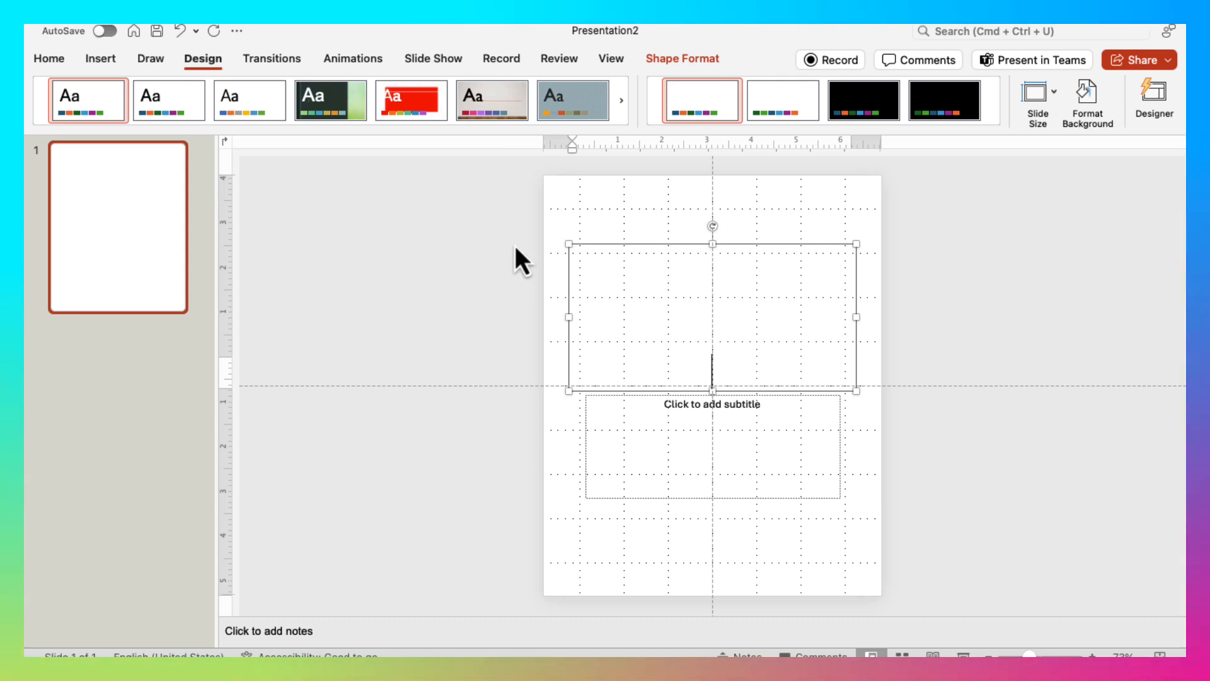
- Delete the title and subtitle placeholders from the slide
click(505, 182)
drag(510, 187, 964, 607)
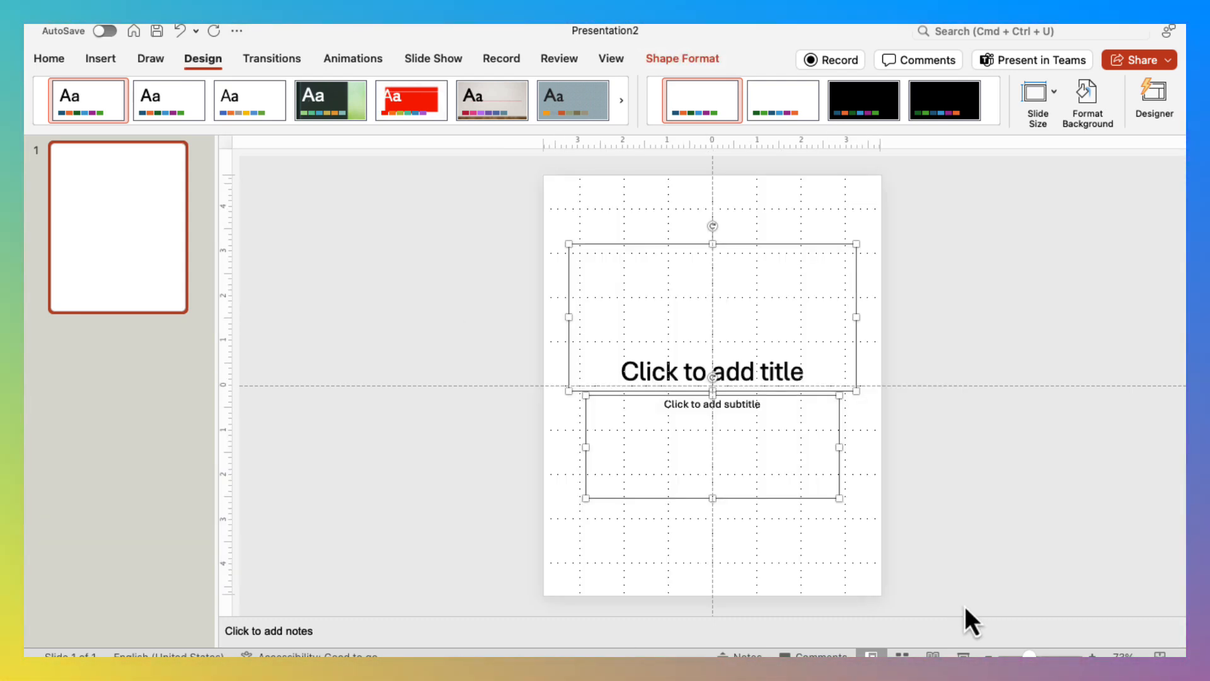
key(Delete)
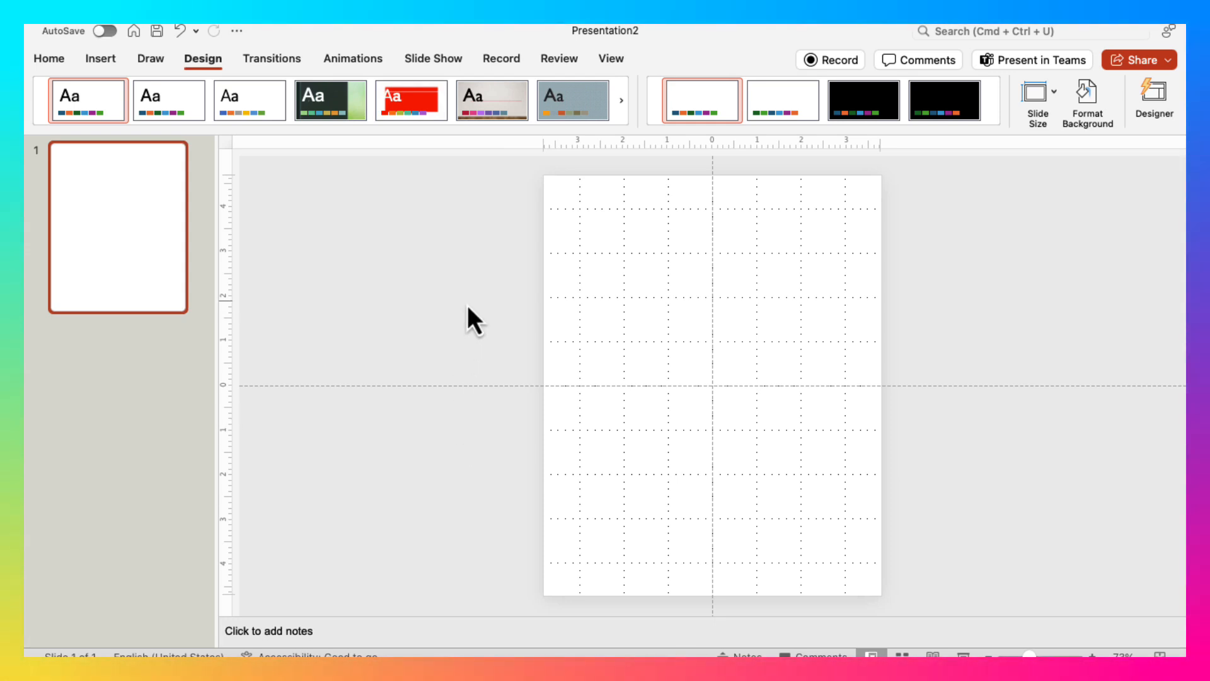
- Hide the ruler, gridlines and guides in the slide view
click(618, 57)
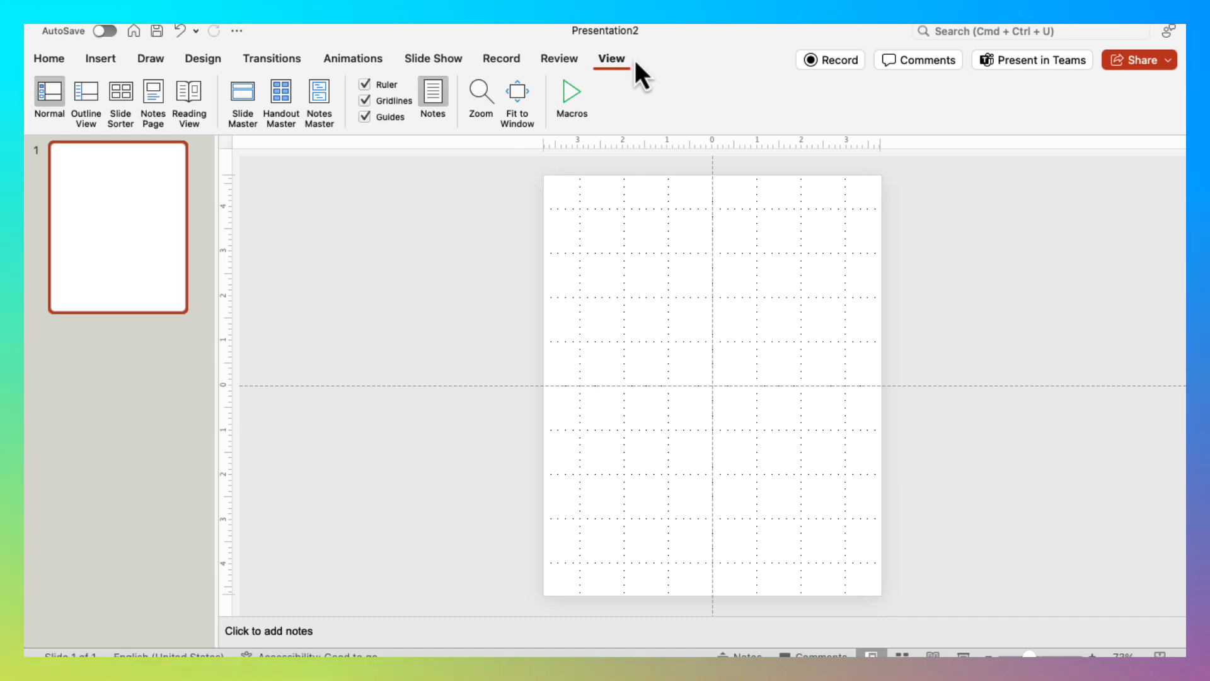
click(365, 85)
click(365, 101)
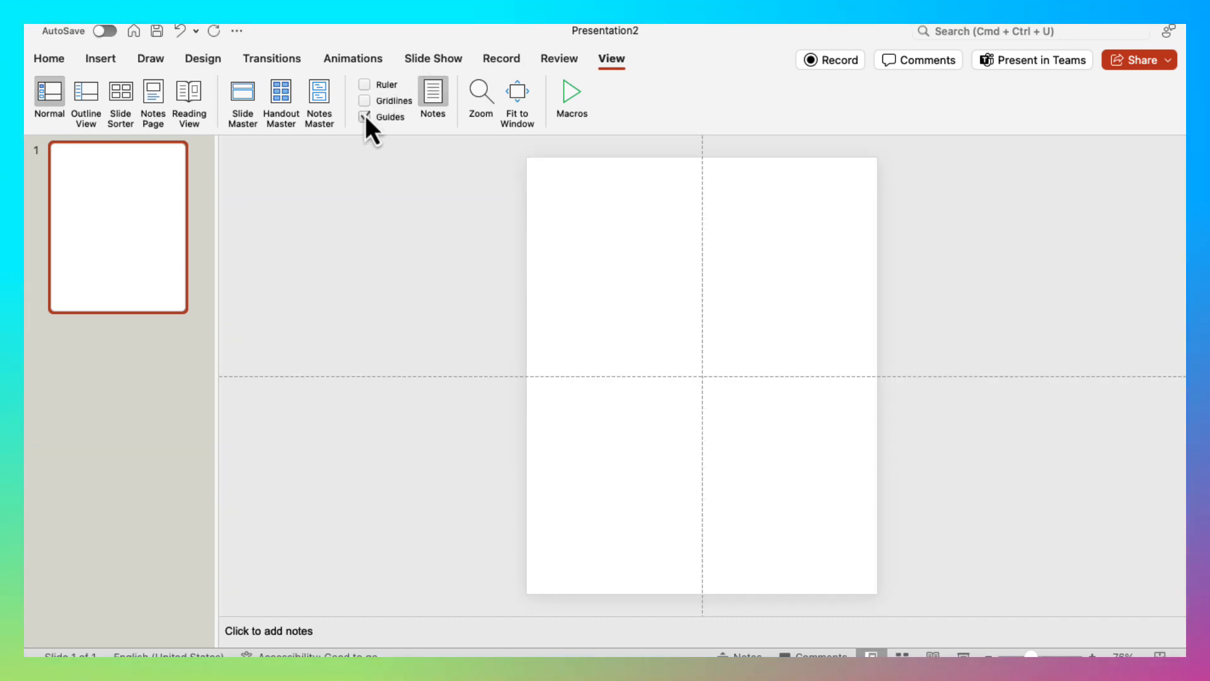
click(365, 117)
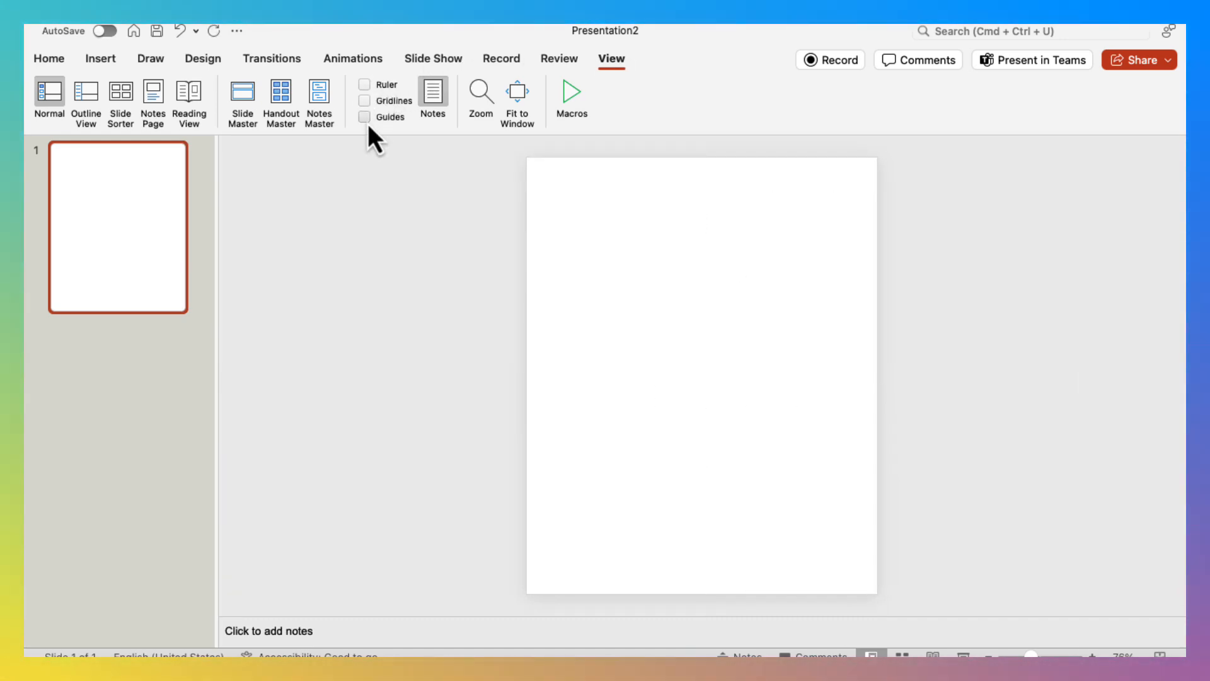
- Show the ruler, gridlines and guides in the slide view
click(364, 85)
click(365, 100)
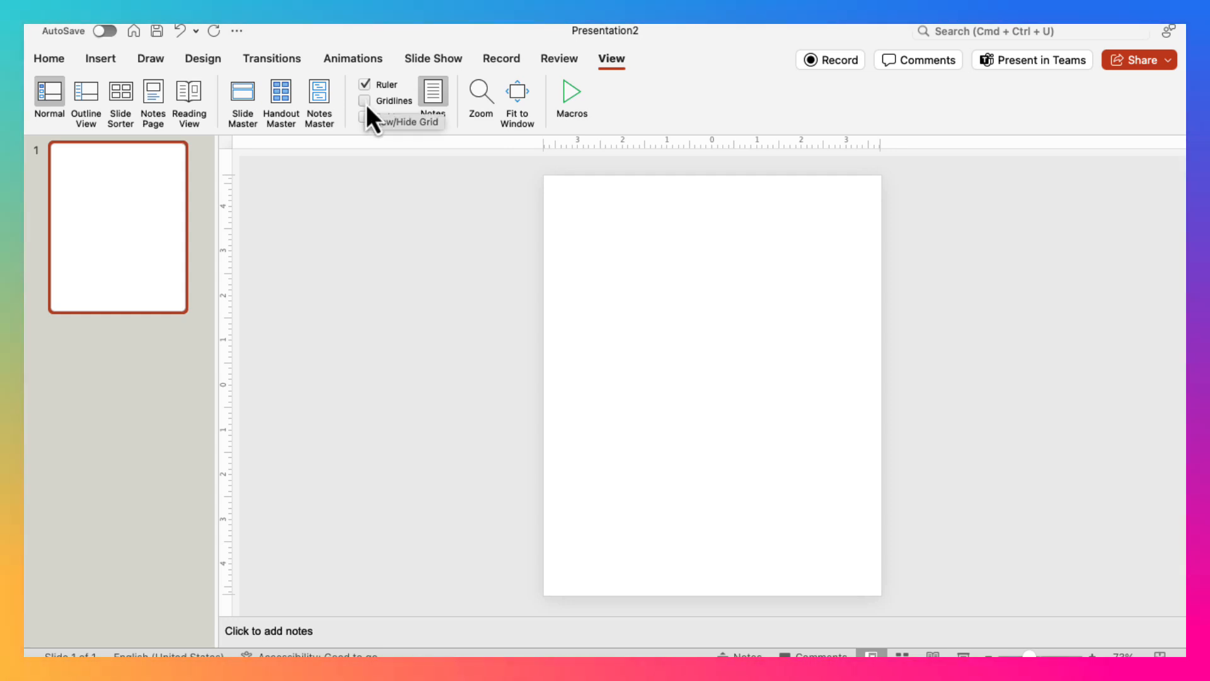
click(365, 119)
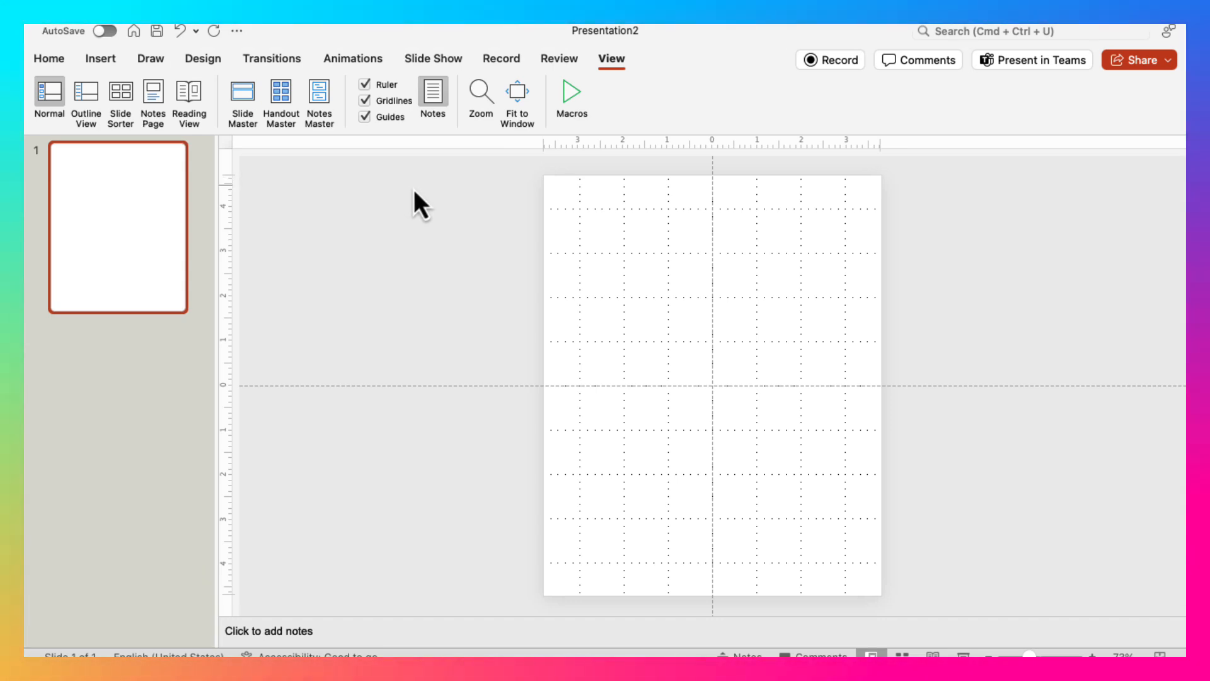
drag(534, 170, 721, 215)
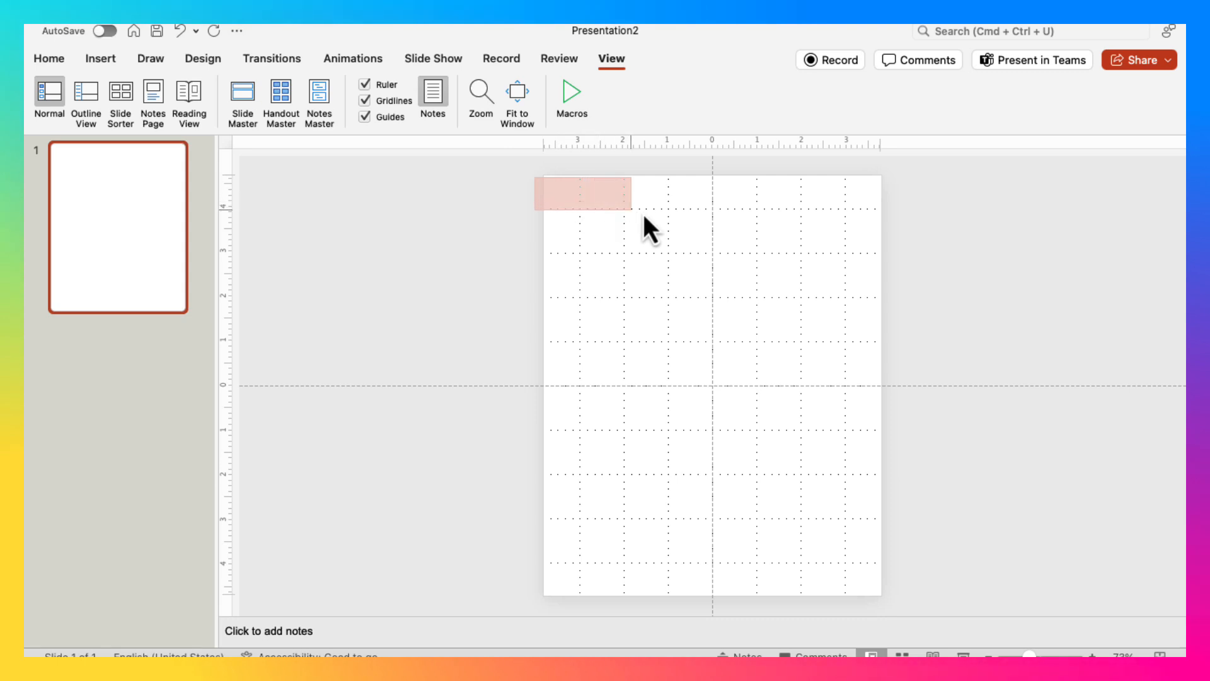
drag(713, 213, 713, 210)
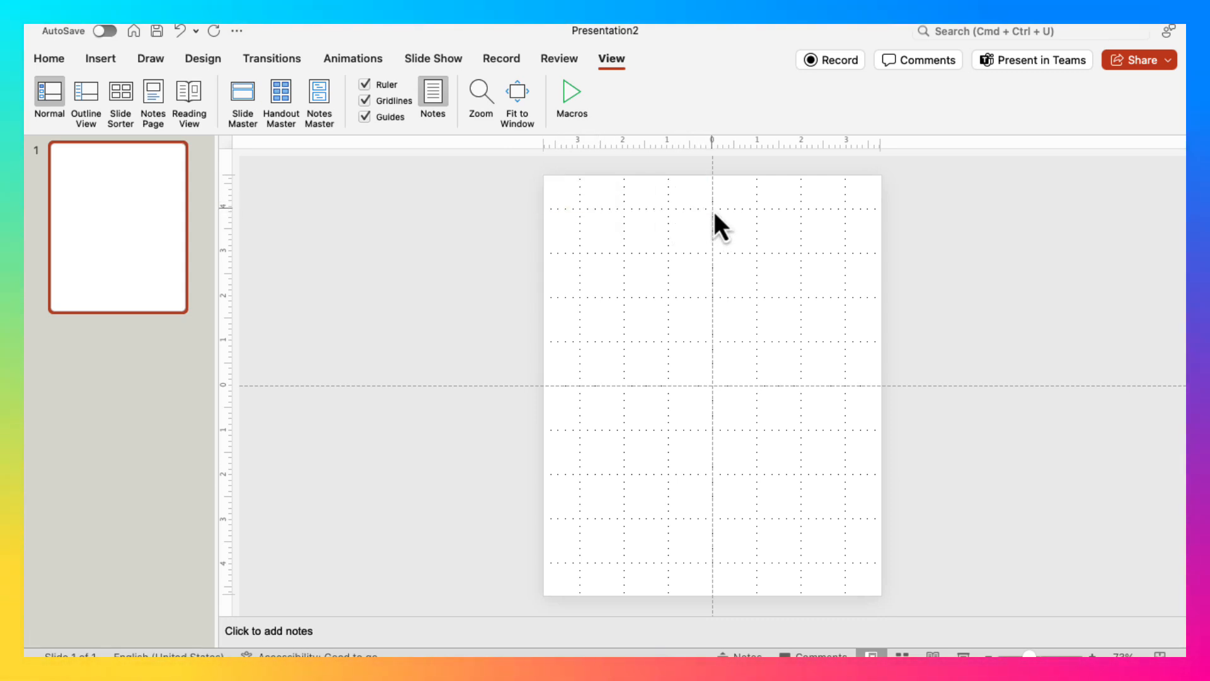
drag(554, 180, 876, 226)
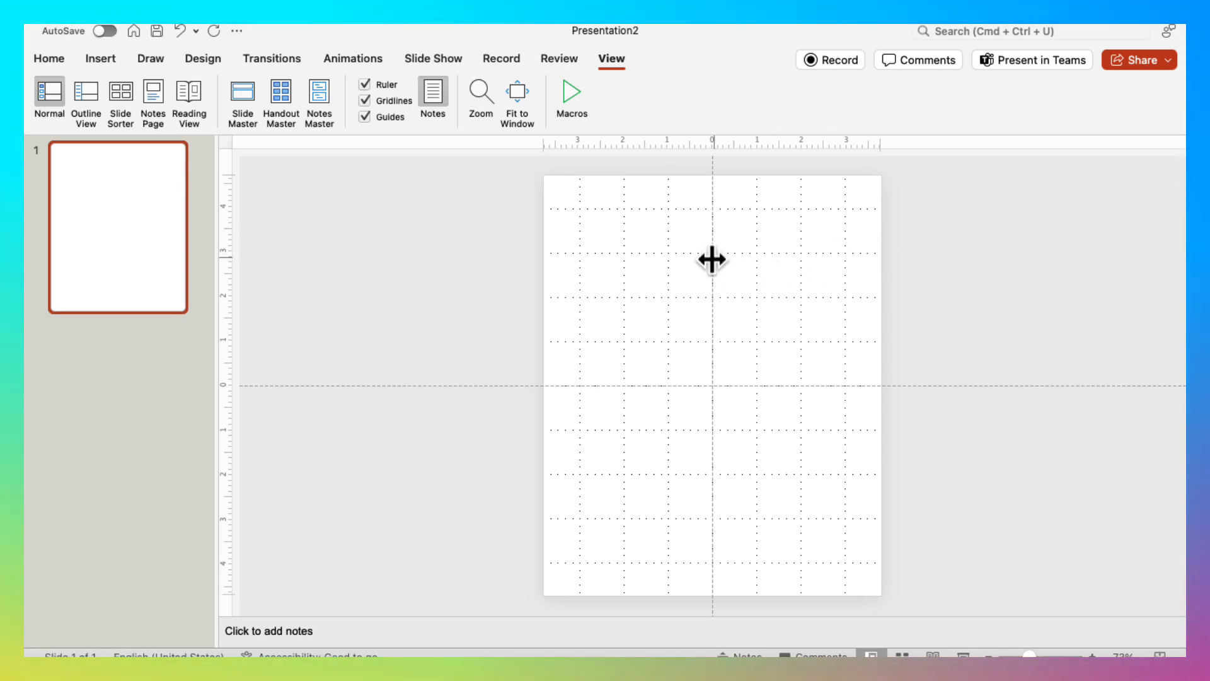
- Add a horizontal guide and place it about 2 in below the slide's centre
right_click(655, 282)
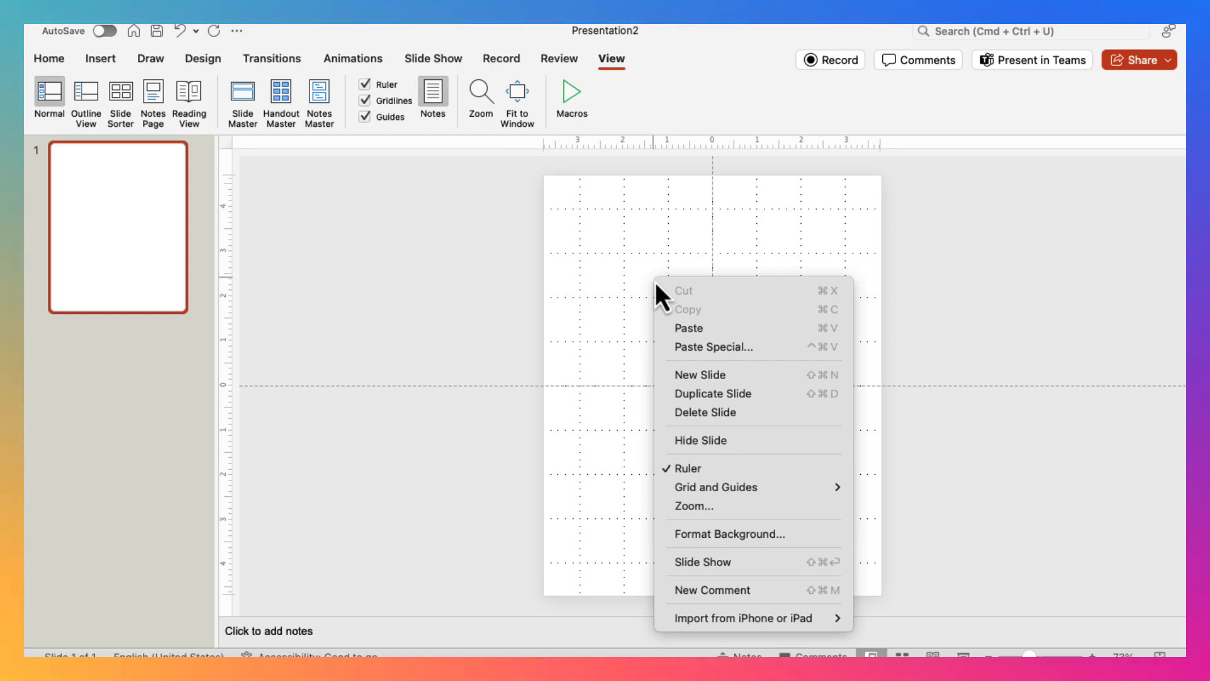
mouse_move(690, 492)
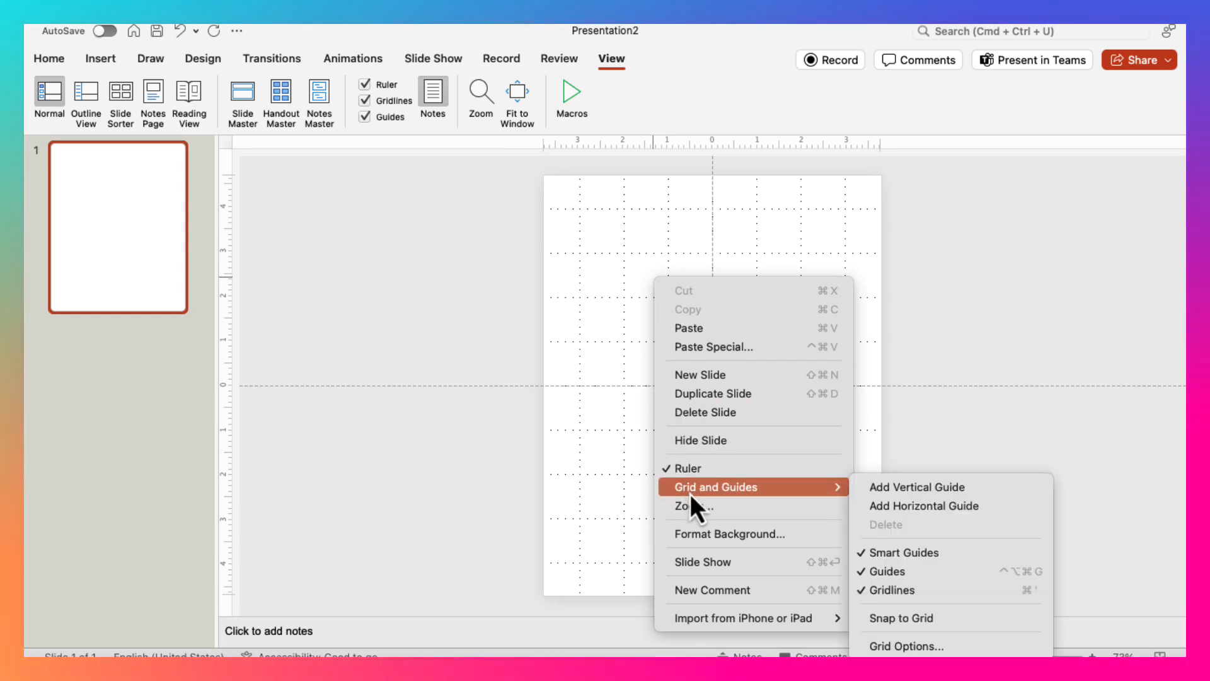
click(894, 505)
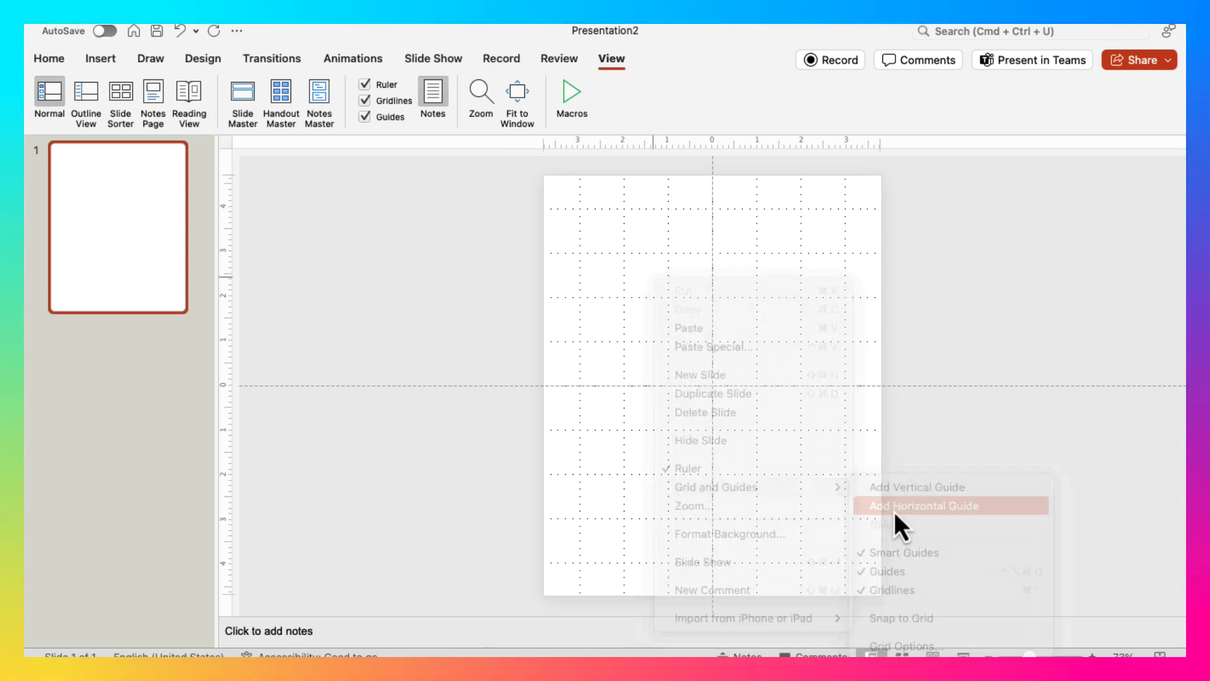
drag(625, 396, 623, 473)
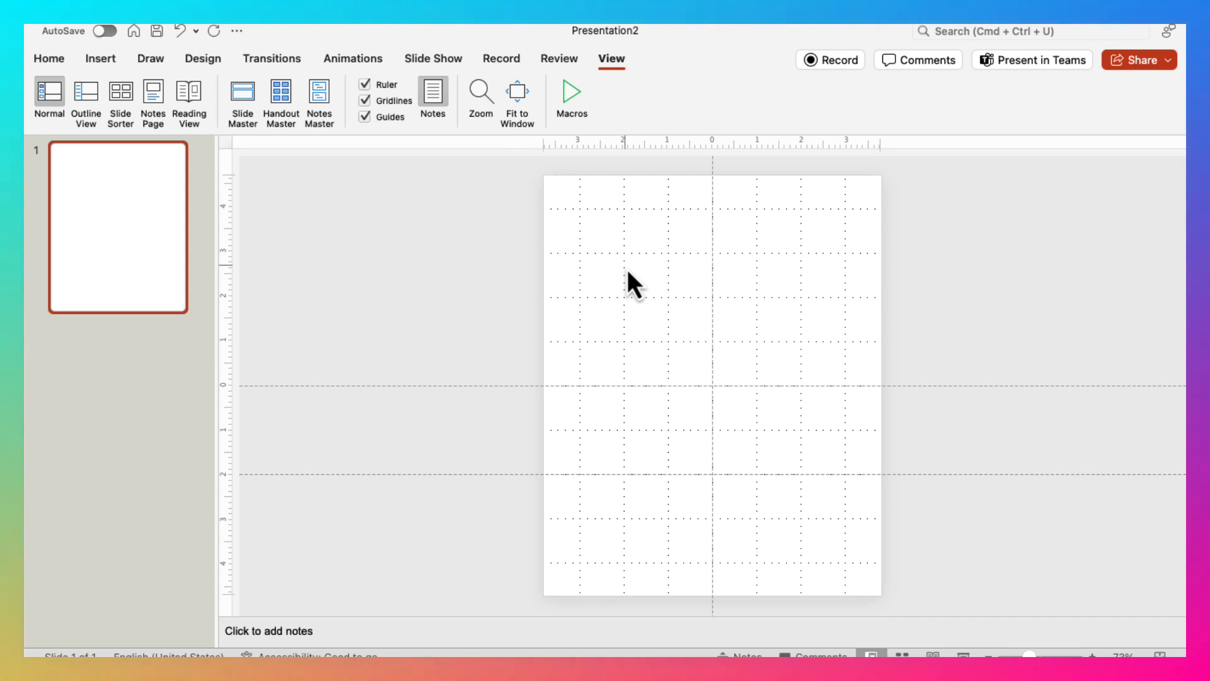
- Add a vertical guide and place it about 2.5 in left of the slide's centre
right_click(628, 271)
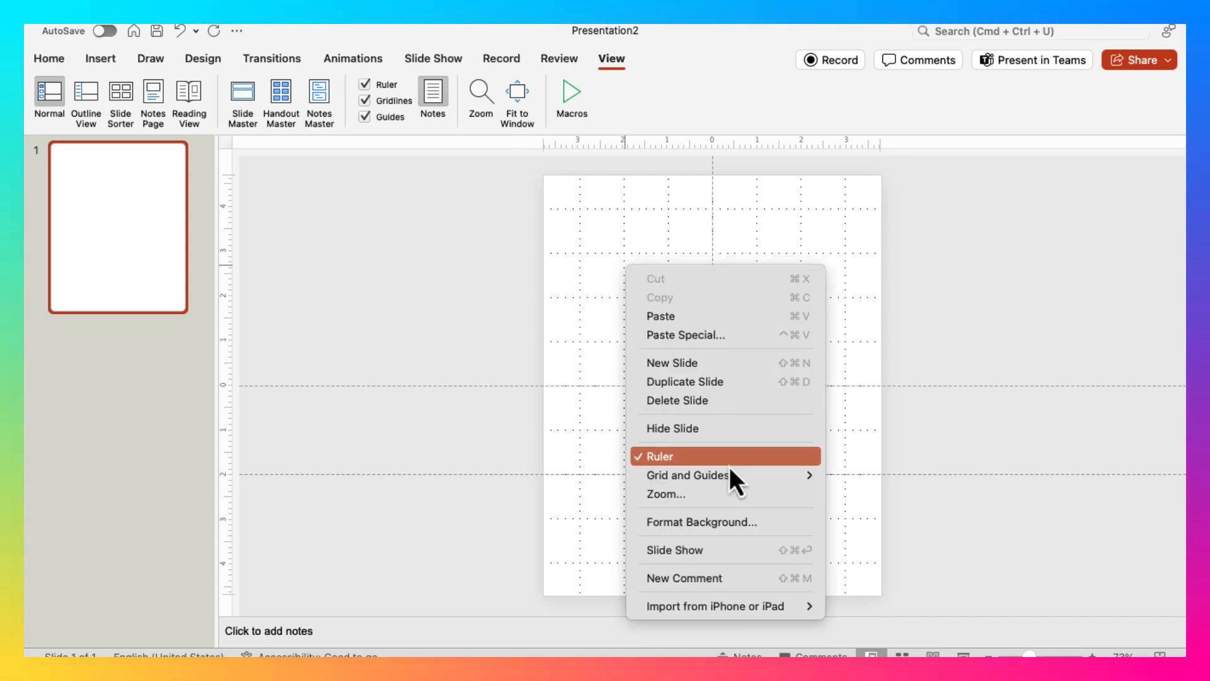
mouse_move(727, 476)
click(882, 480)
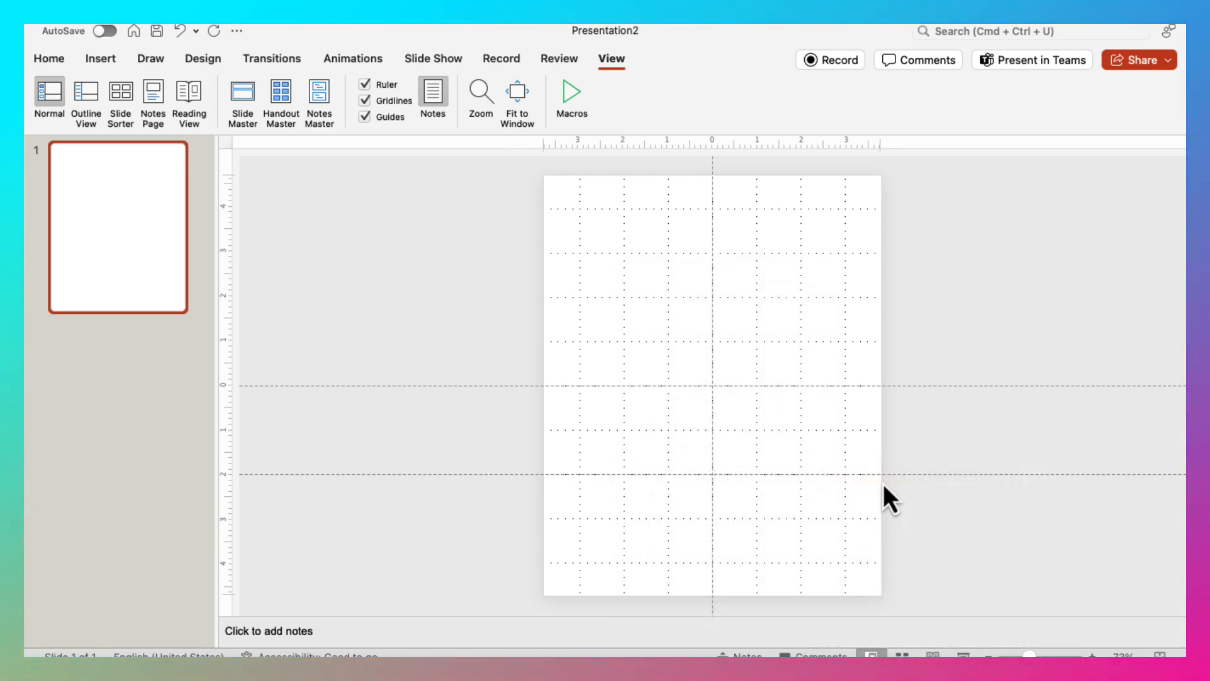
drag(712, 256, 601, 262)
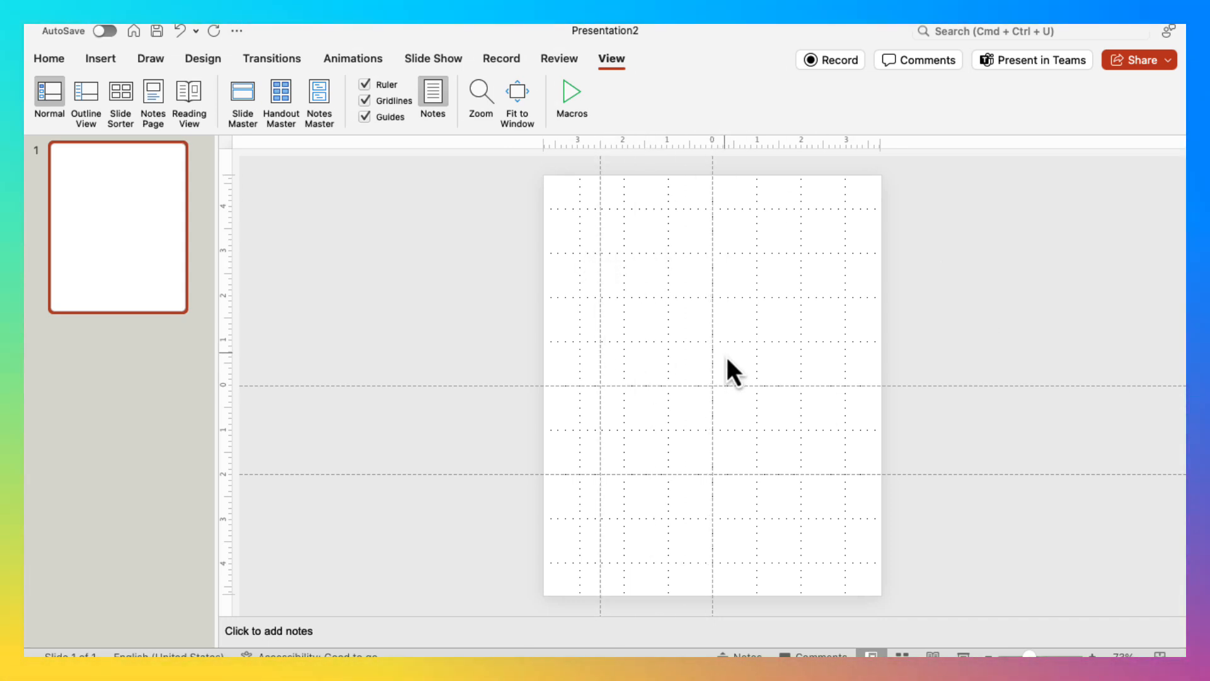
- Set the grid spacing to a custom value of 0.50 in and apply it
right_click(750, 307)
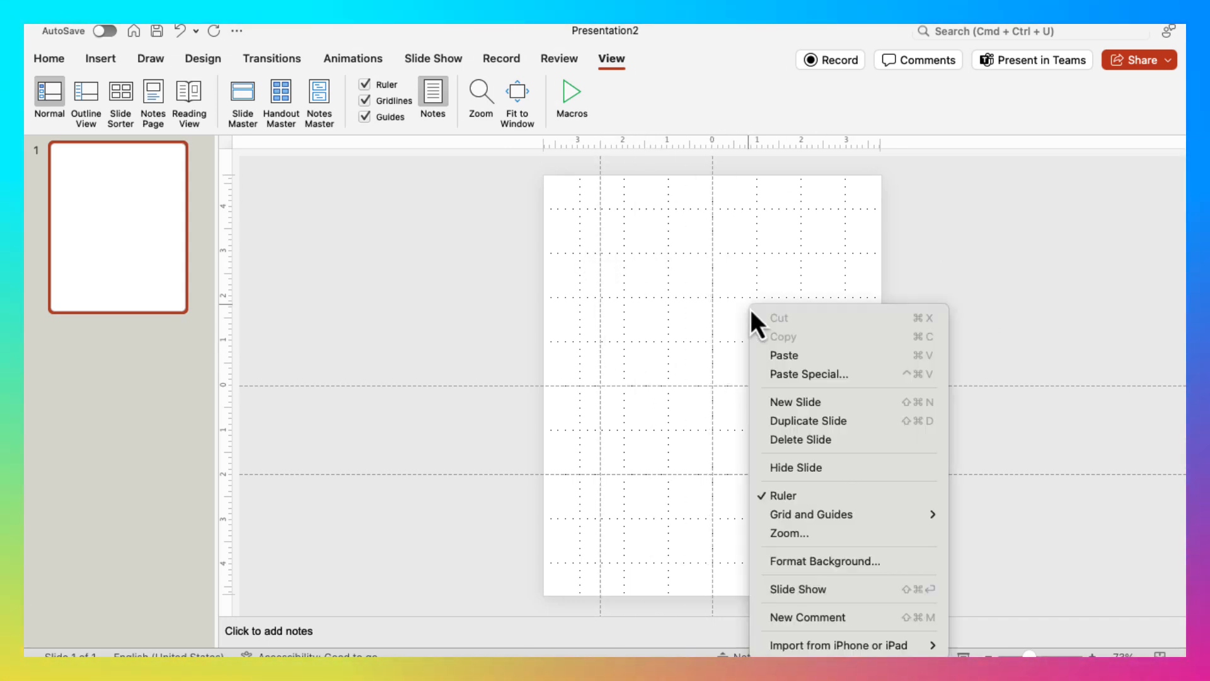
mouse_move(807, 517)
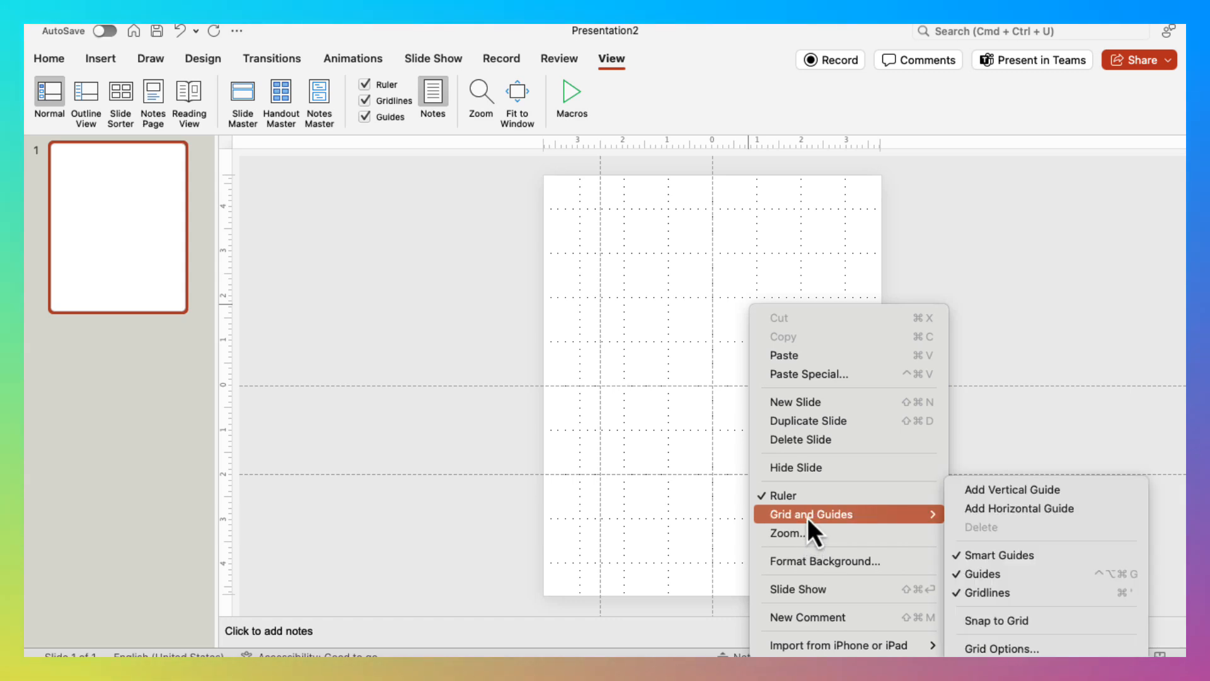
click(987, 647)
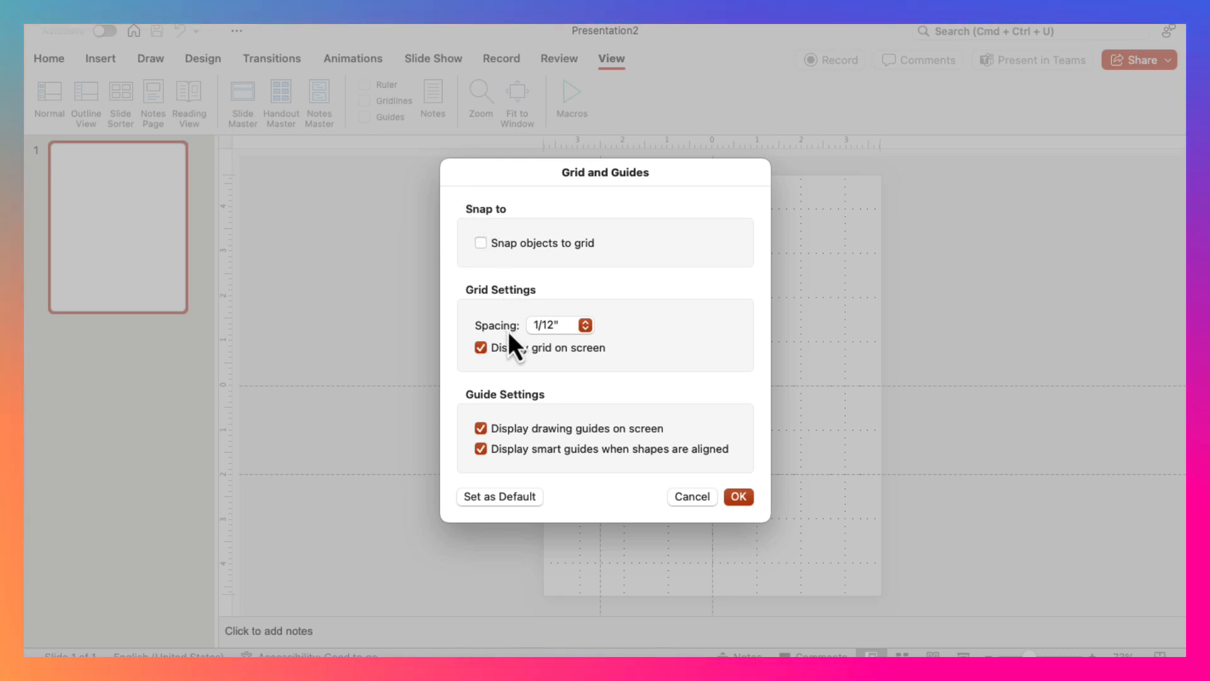
click(584, 328)
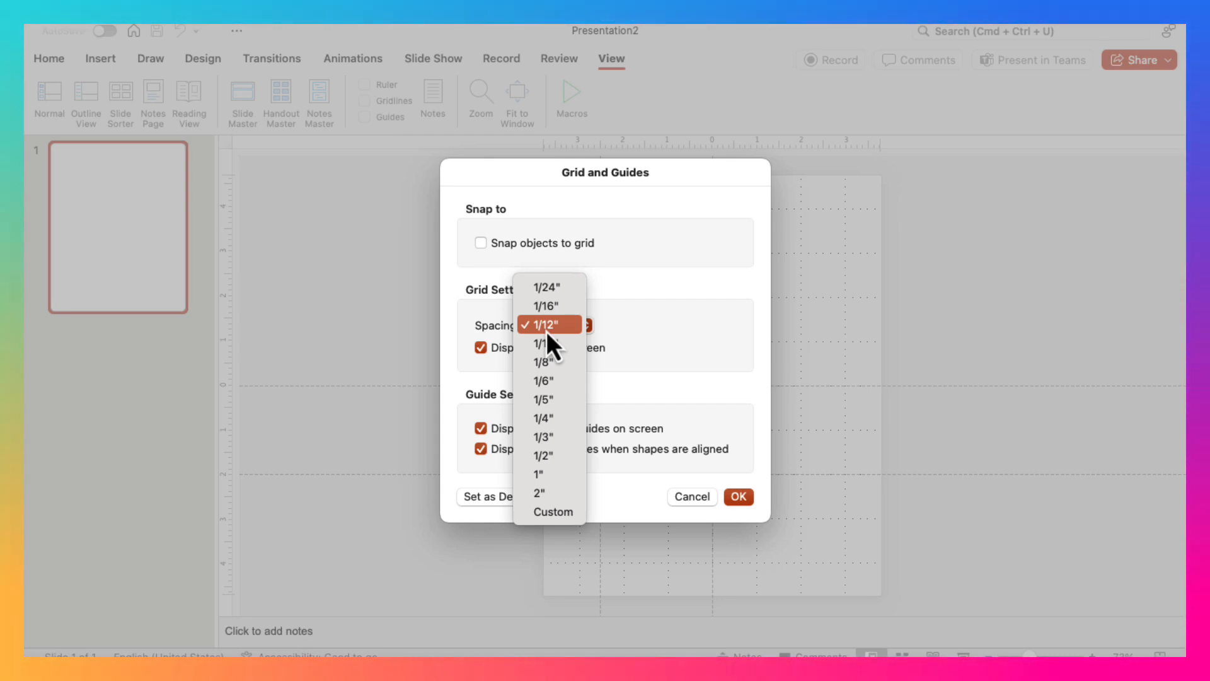
click(550, 516)
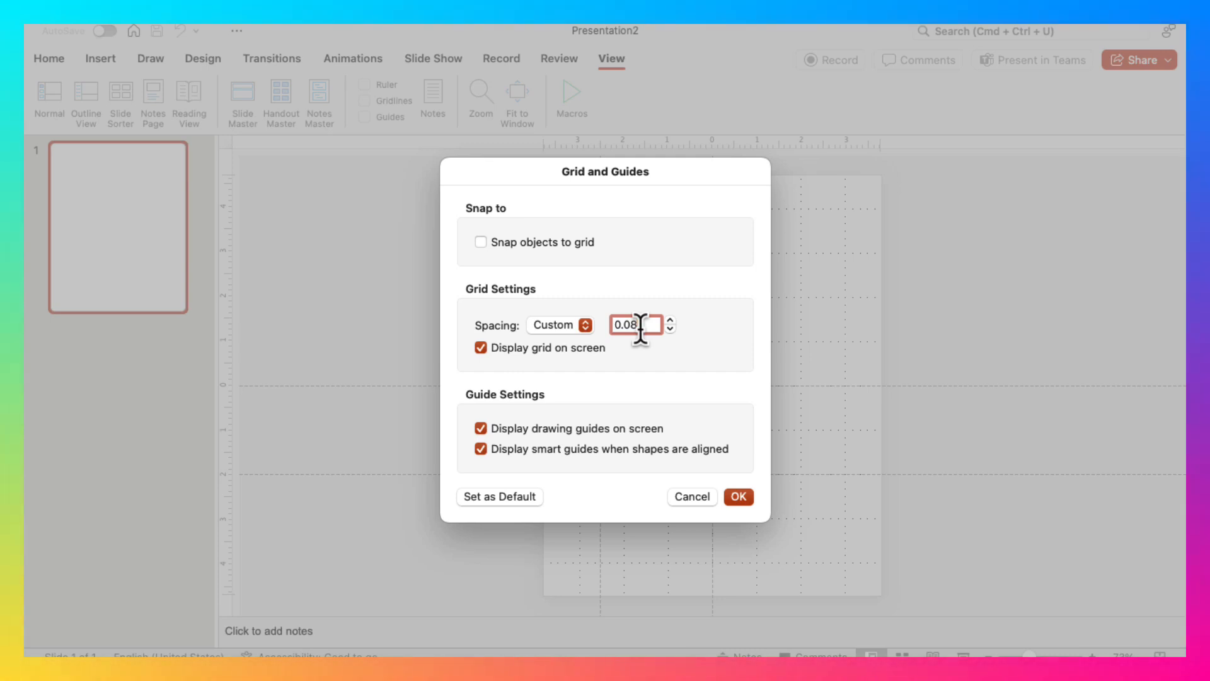
key(BackSpace)
key(BackSpace)
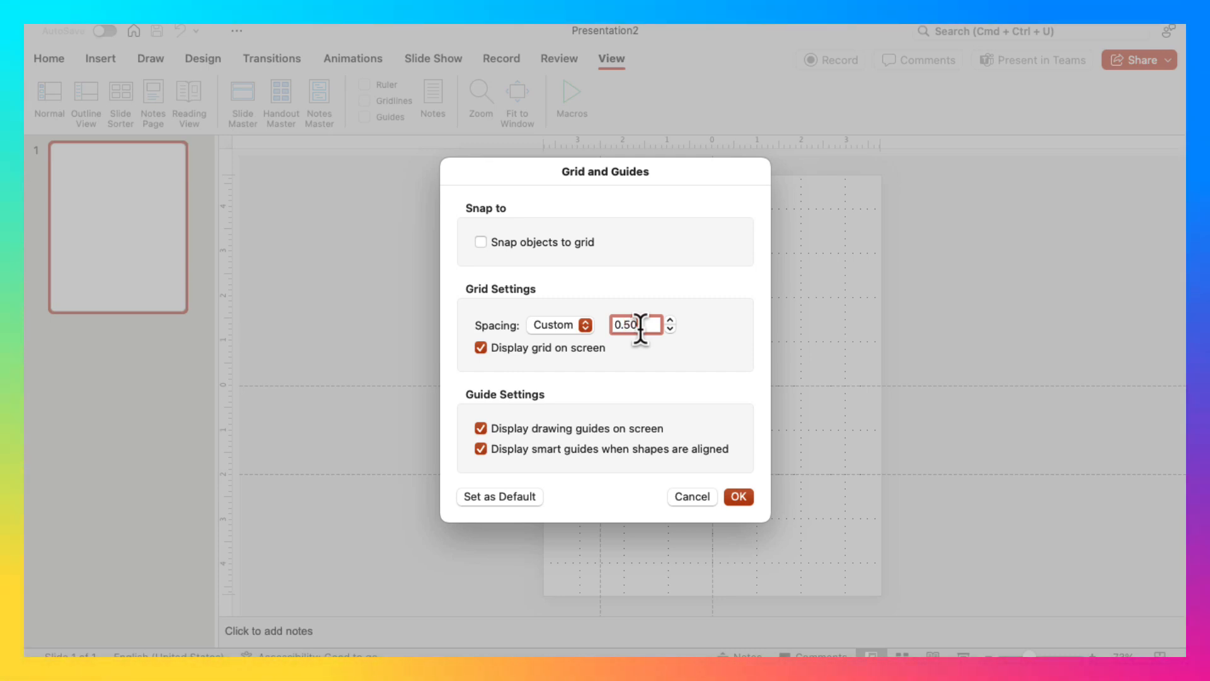
text(50)
click(741, 498)
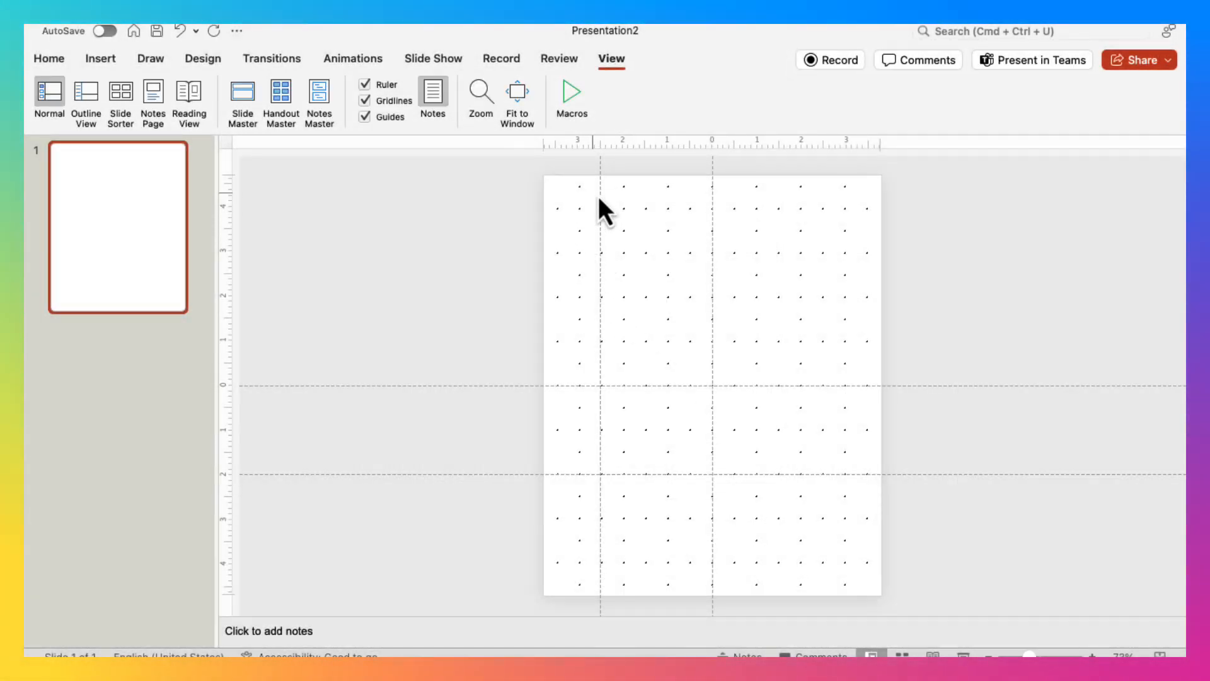
- Move the left vertical guide to about 3 in left of the slide's centre
drag(600, 190, 580, 205)
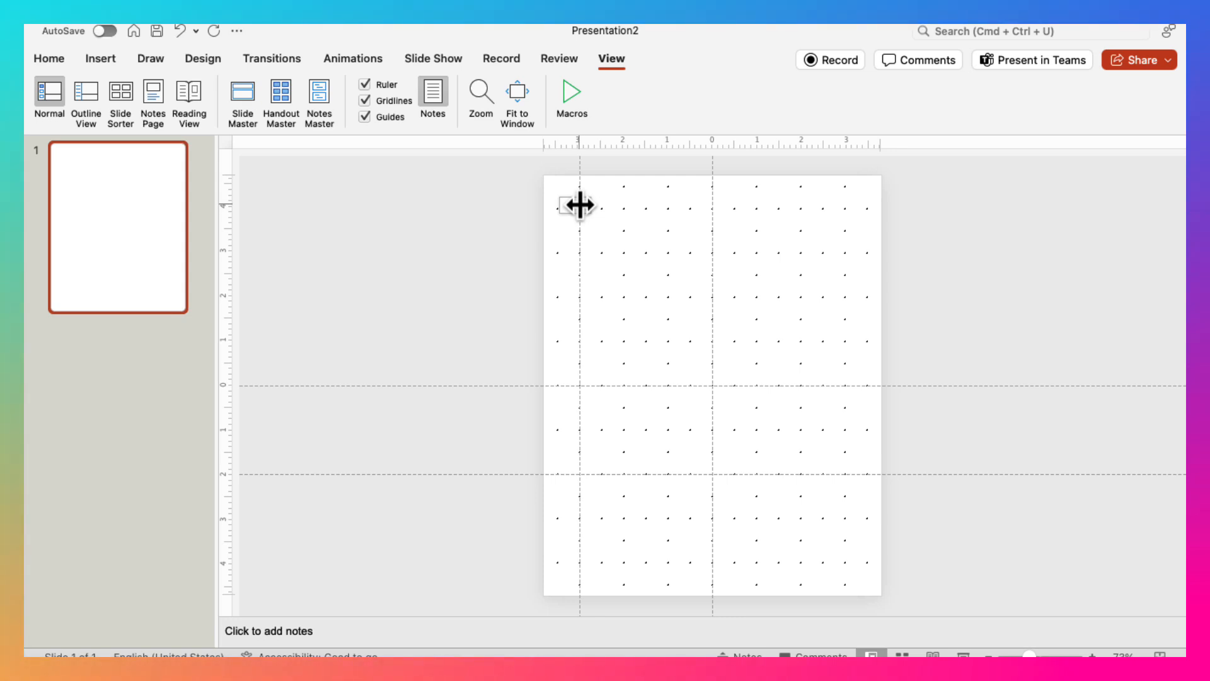
drag(580, 205, 580, 205)
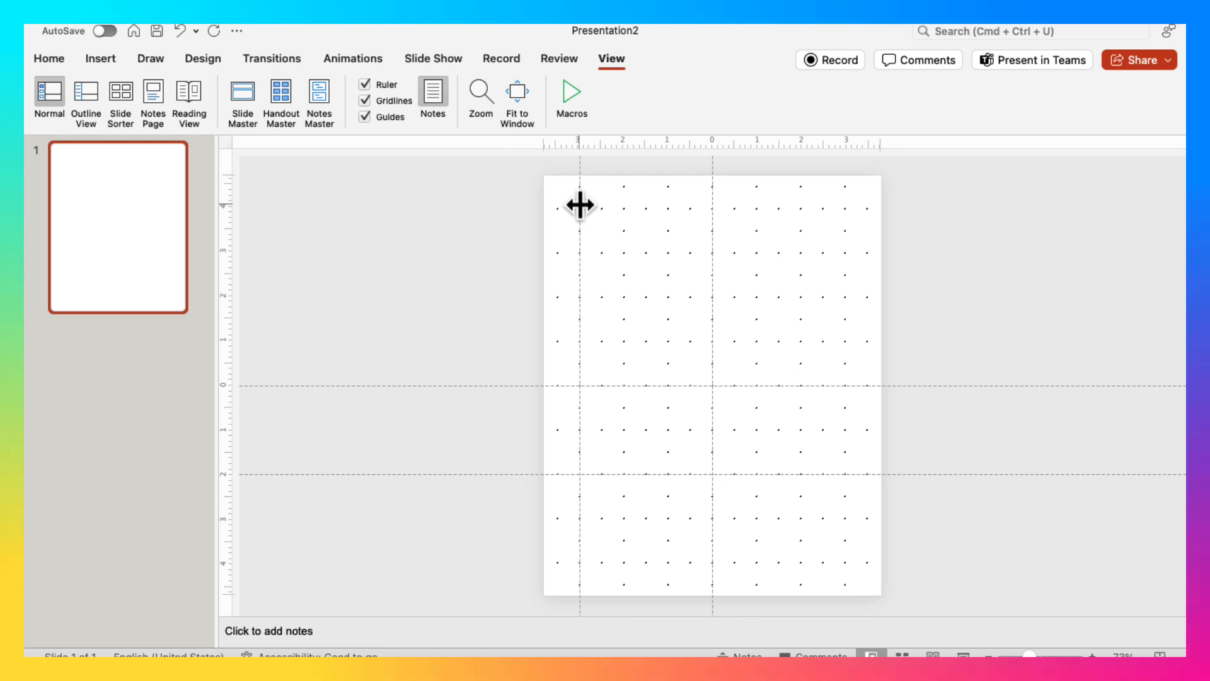
mouse_move(580, 204)
mouse_down()
mouse_move(626, 205)
mouse_move(586, 206)
mouse_up()
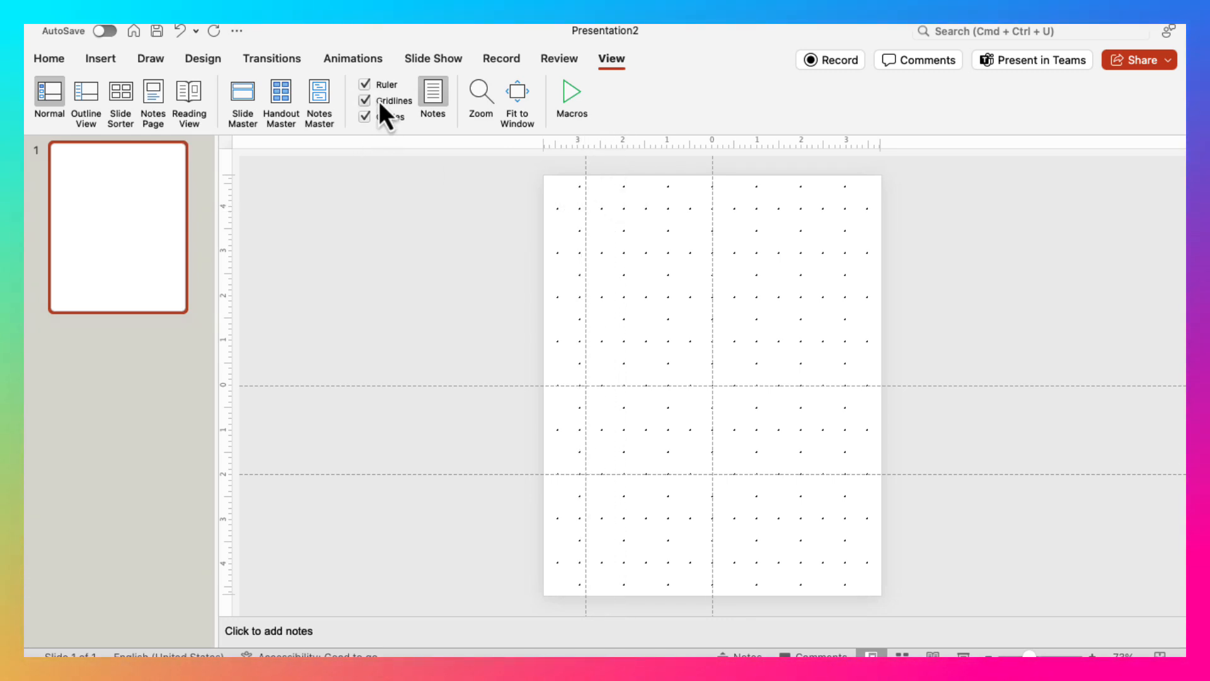
click(365, 118)
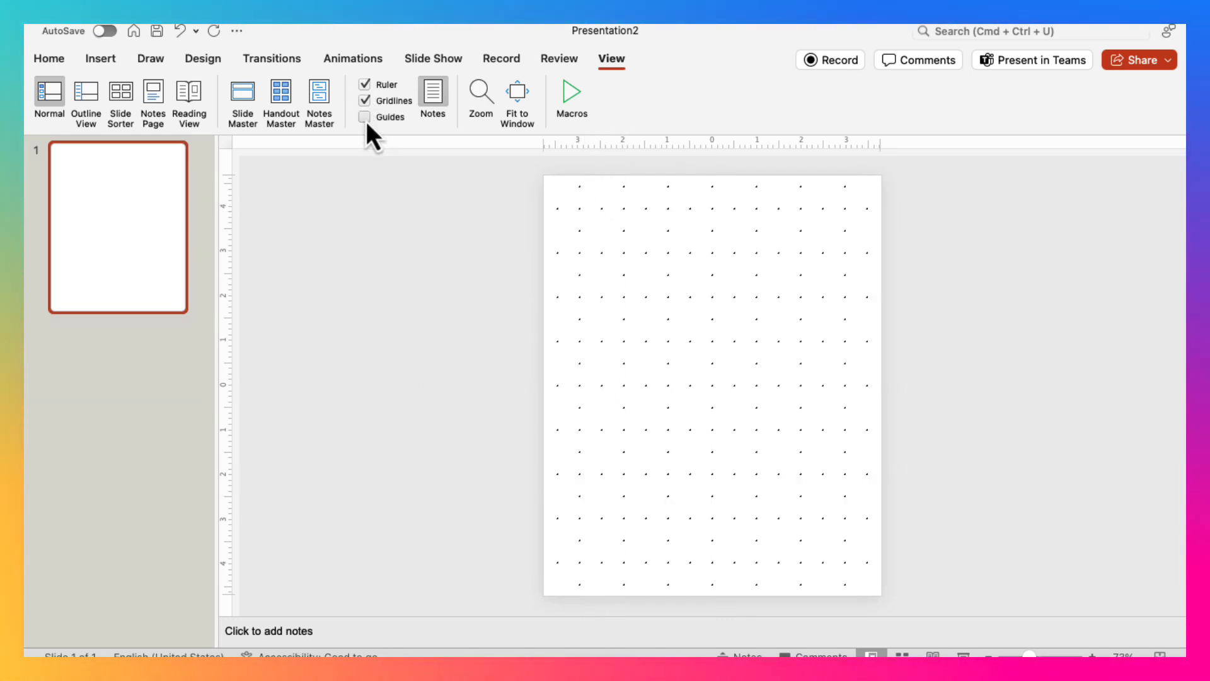
click(365, 118)
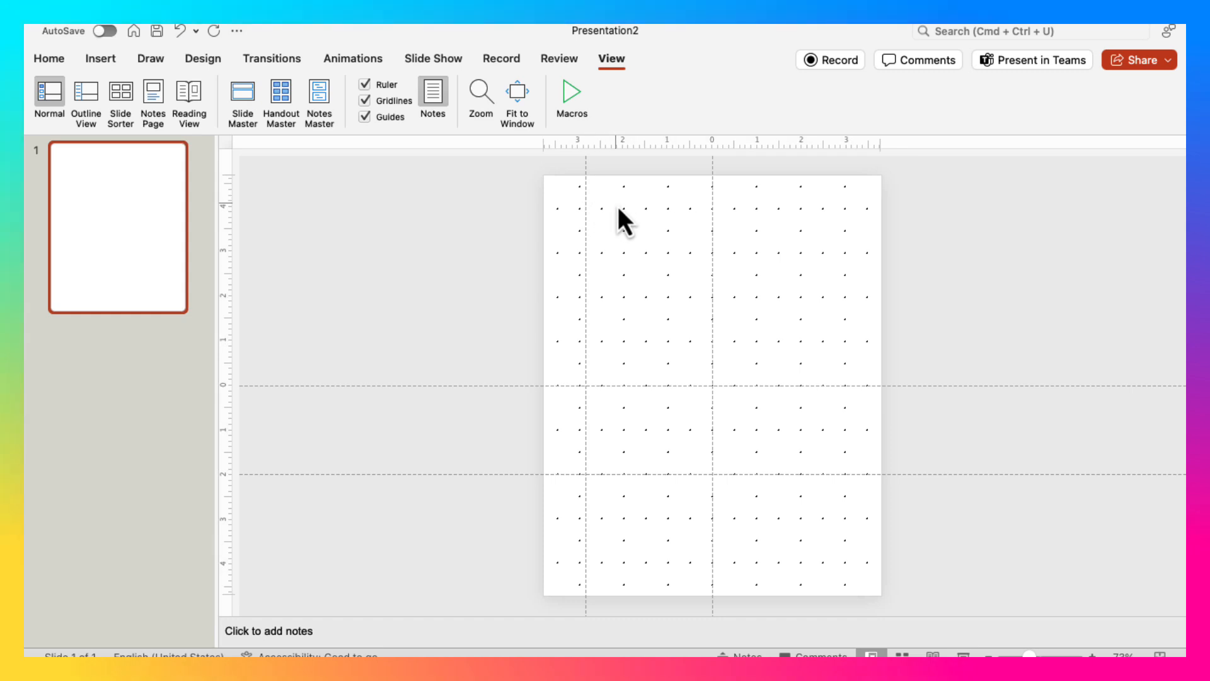
drag(587, 186, 579, 187)
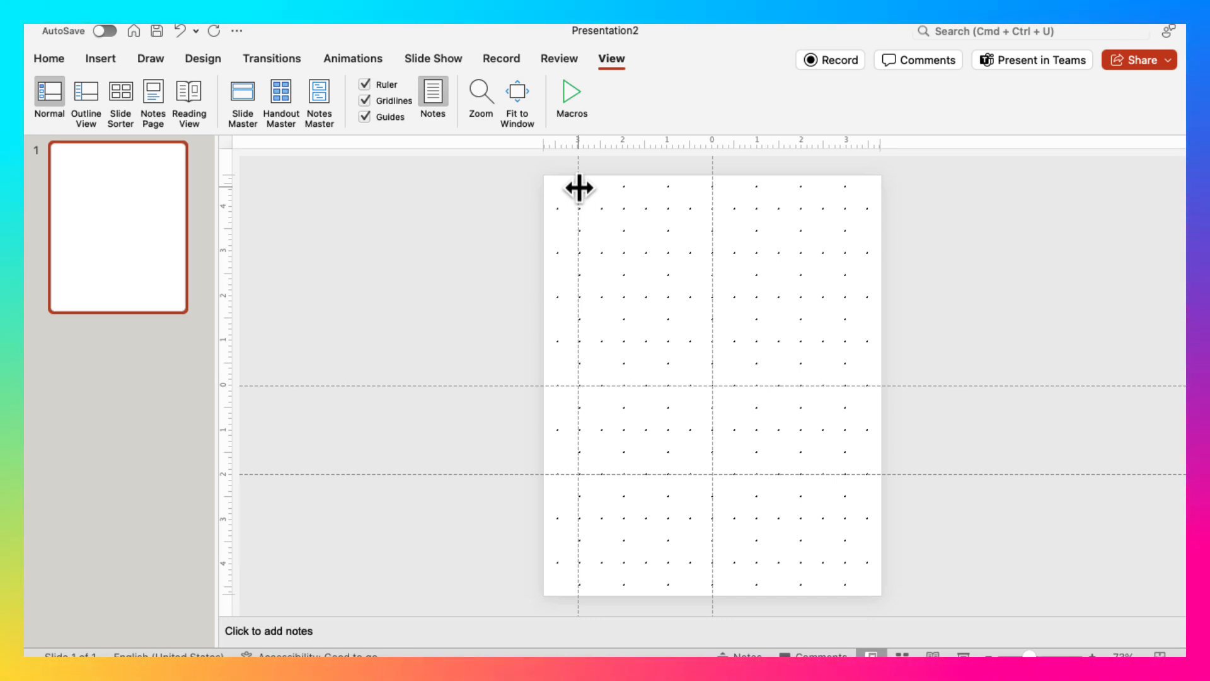
mouse_move(578, 188)
mouse_down()
mouse_move(543, 201)
mouse_move(580, 202)
mouse_up()
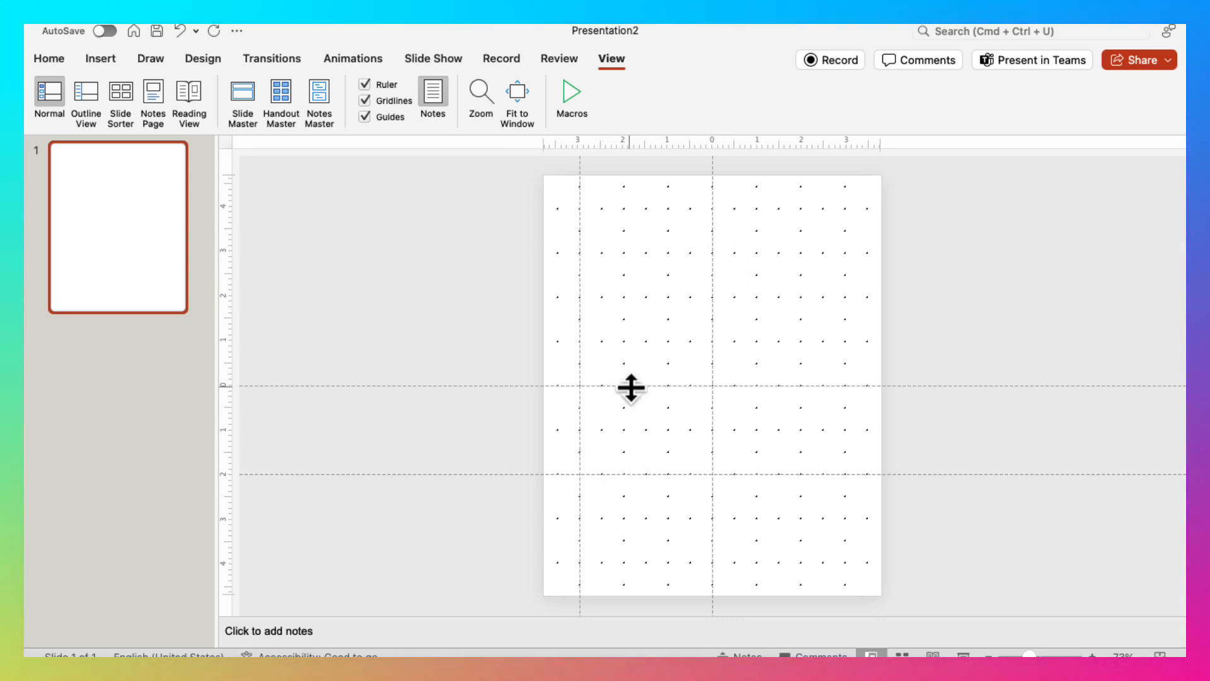
- Move the central horizontal guide up to about 4 in above the slide's centre
drag(633, 381, 655, 209)
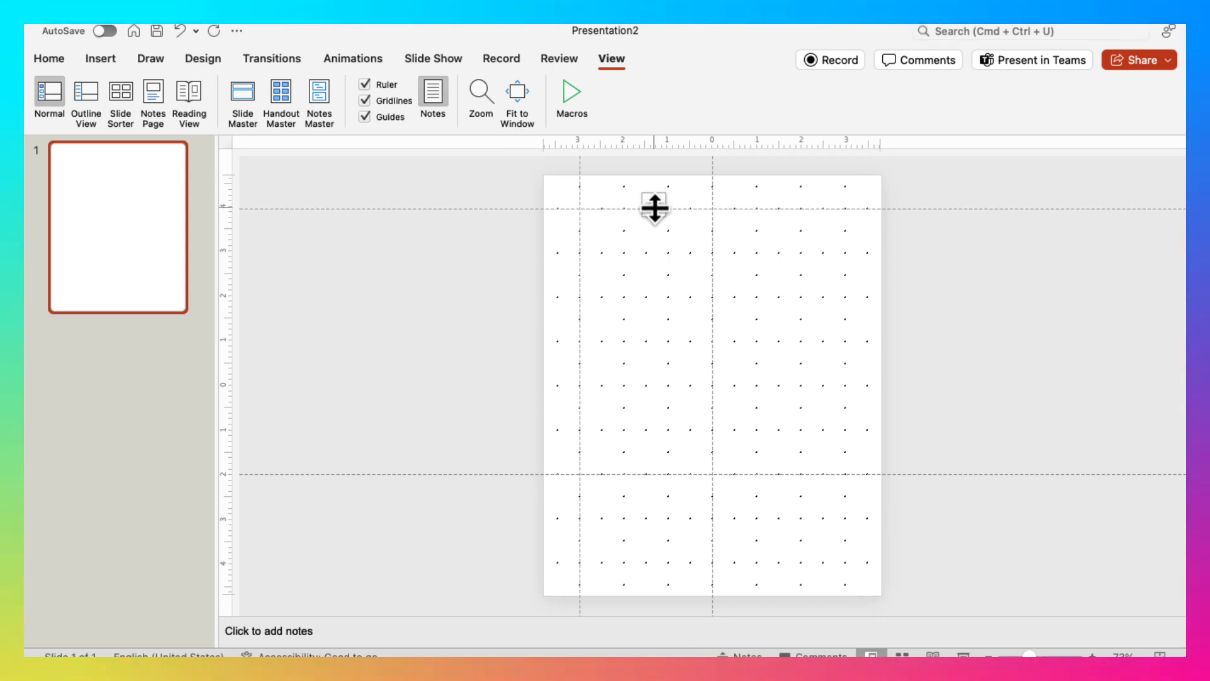
drag(655, 208, 654, 208)
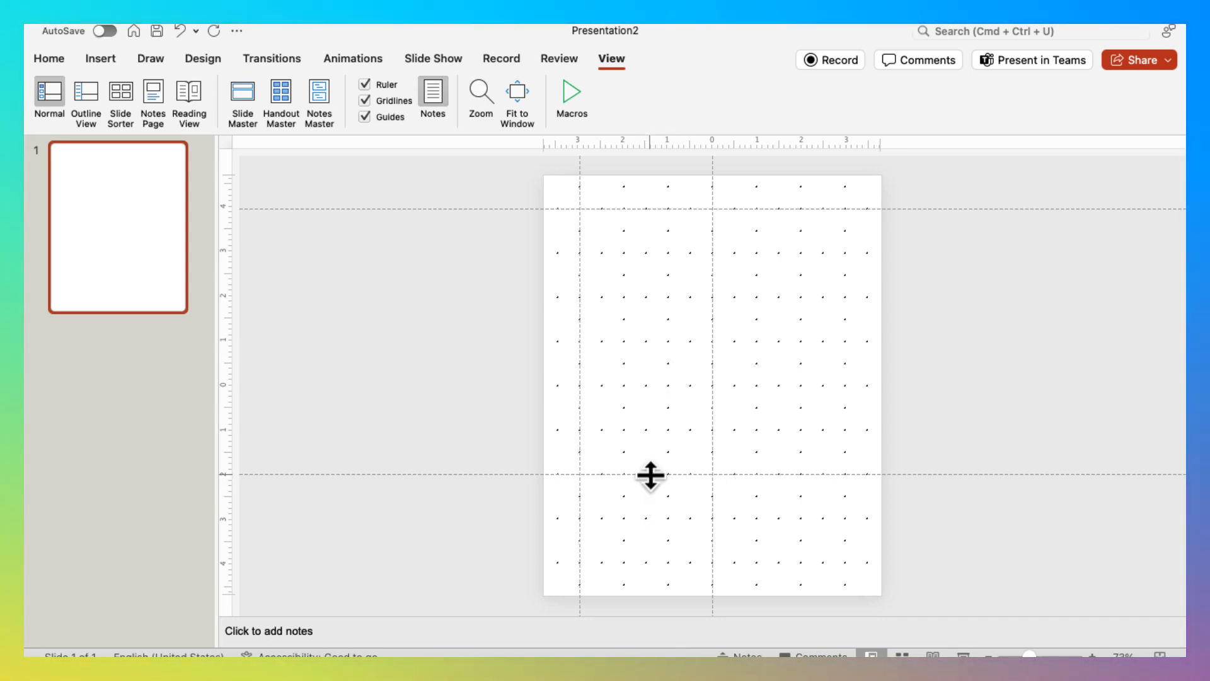
- Enable Snap to Grid and move the lower horizontal guide to about 4.5 in below the slide's centre
right_click(666, 377)
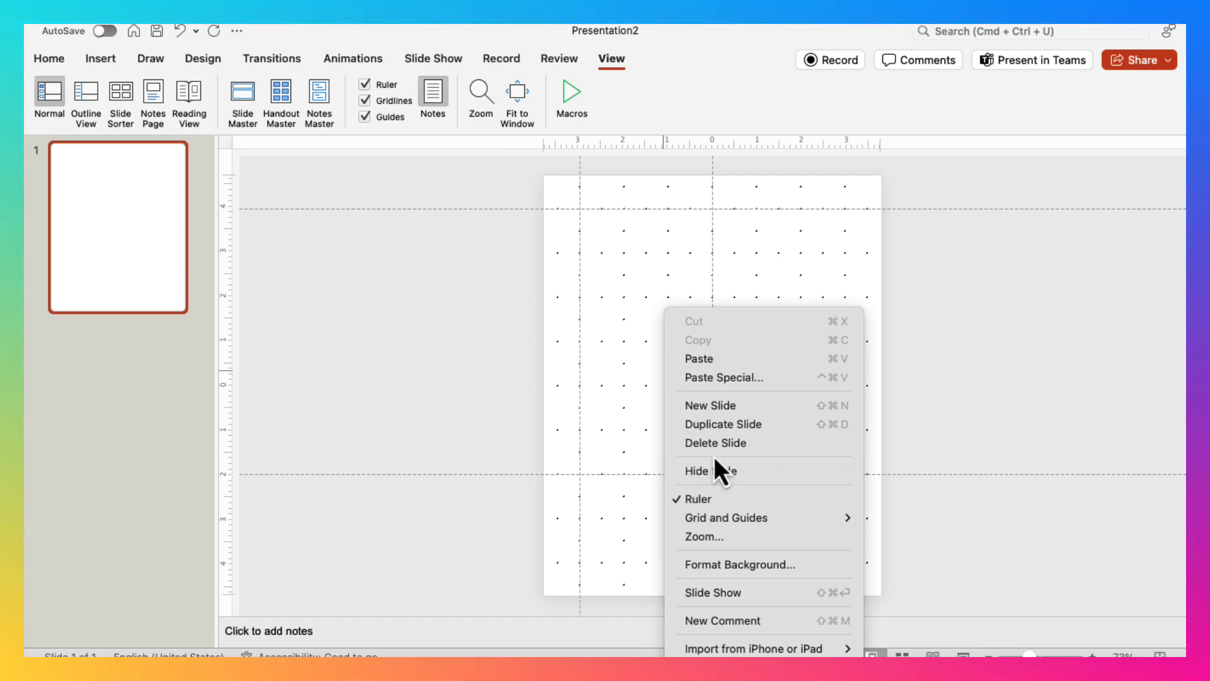
mouse_move(722, 522)
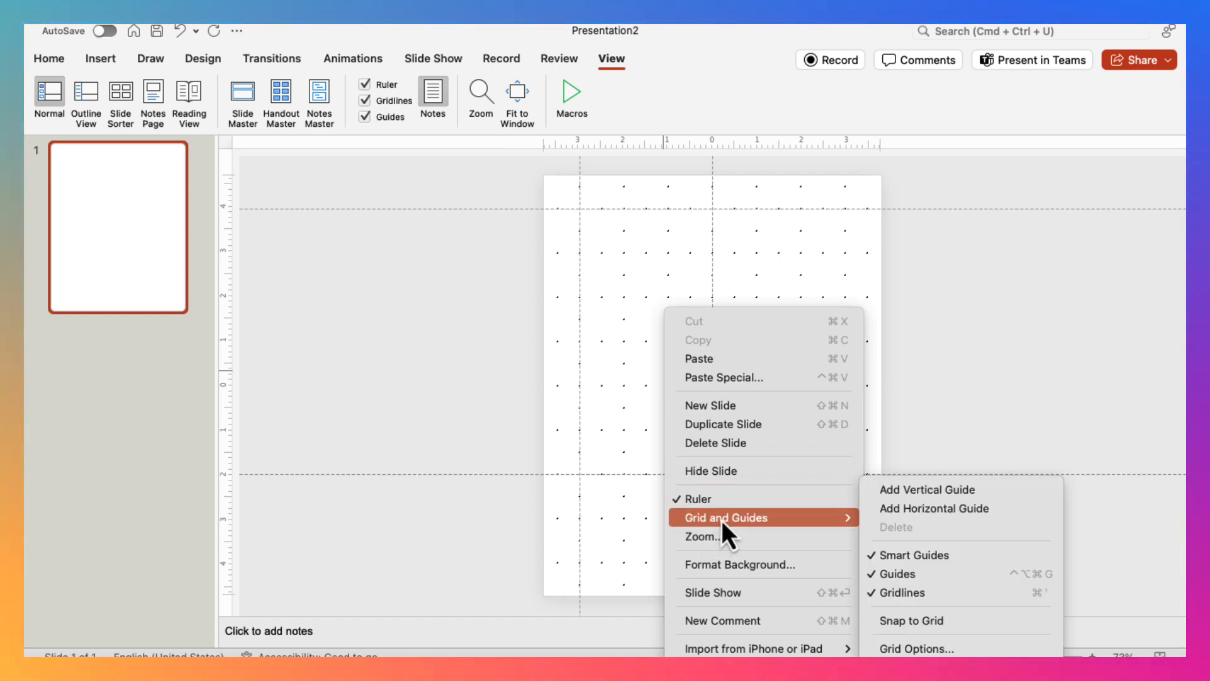
click(912, 623)
drag(687, 475, 679, 553)
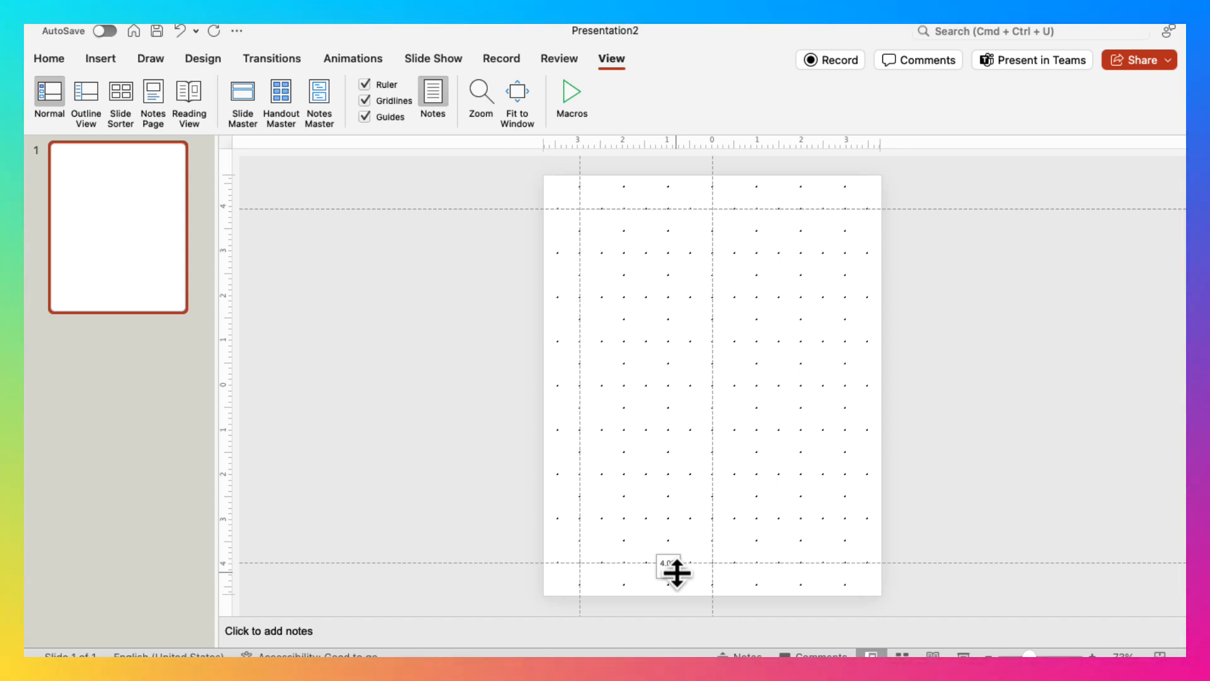
drag(677, 573, 680, 578)
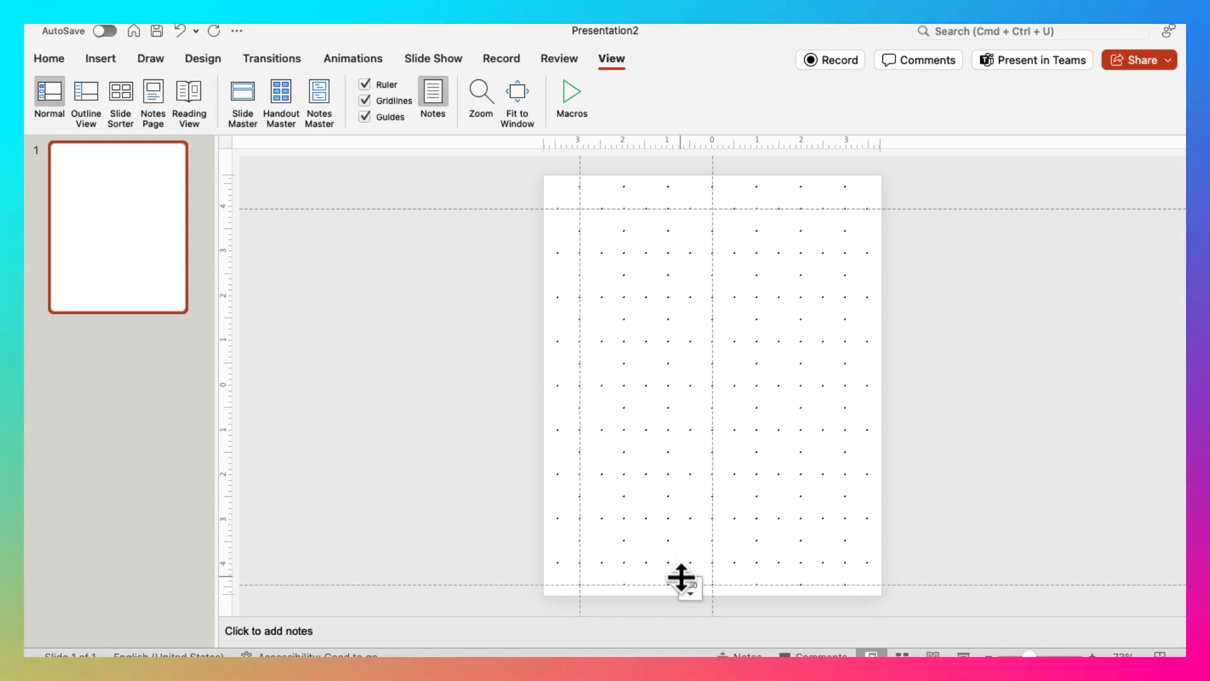
- Turn off Snap to Grid for the slide
right_click(690, 504)
mouse_move(744, 516)
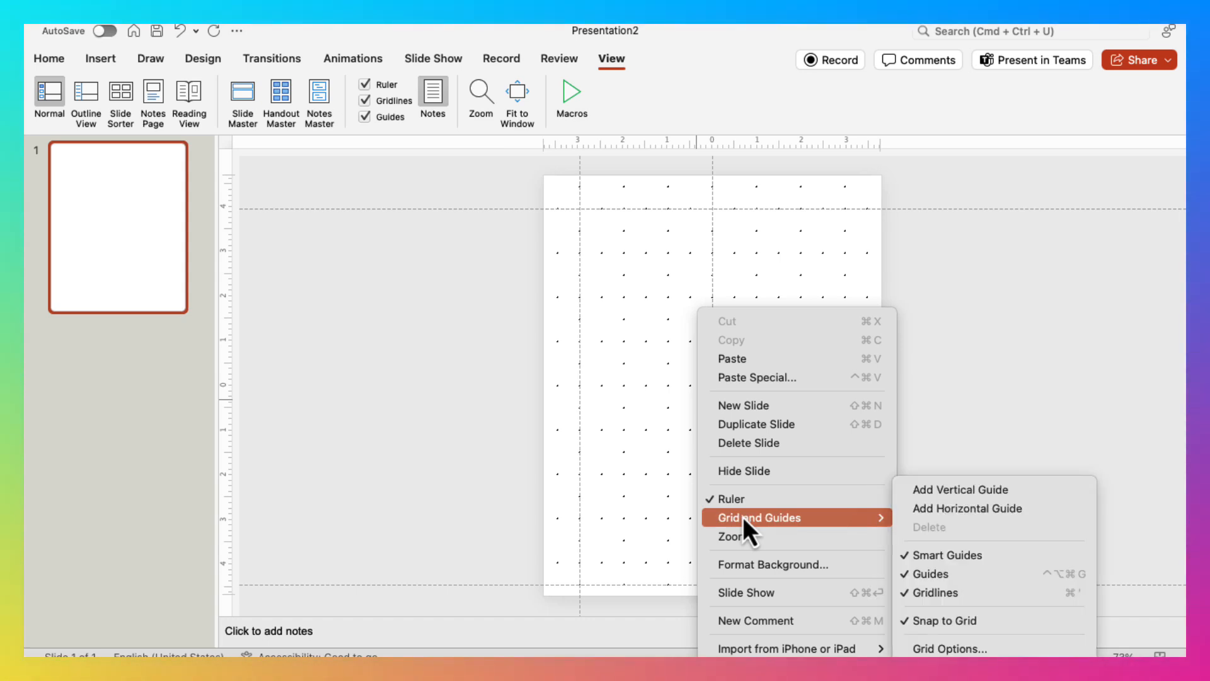
click(944, 621)
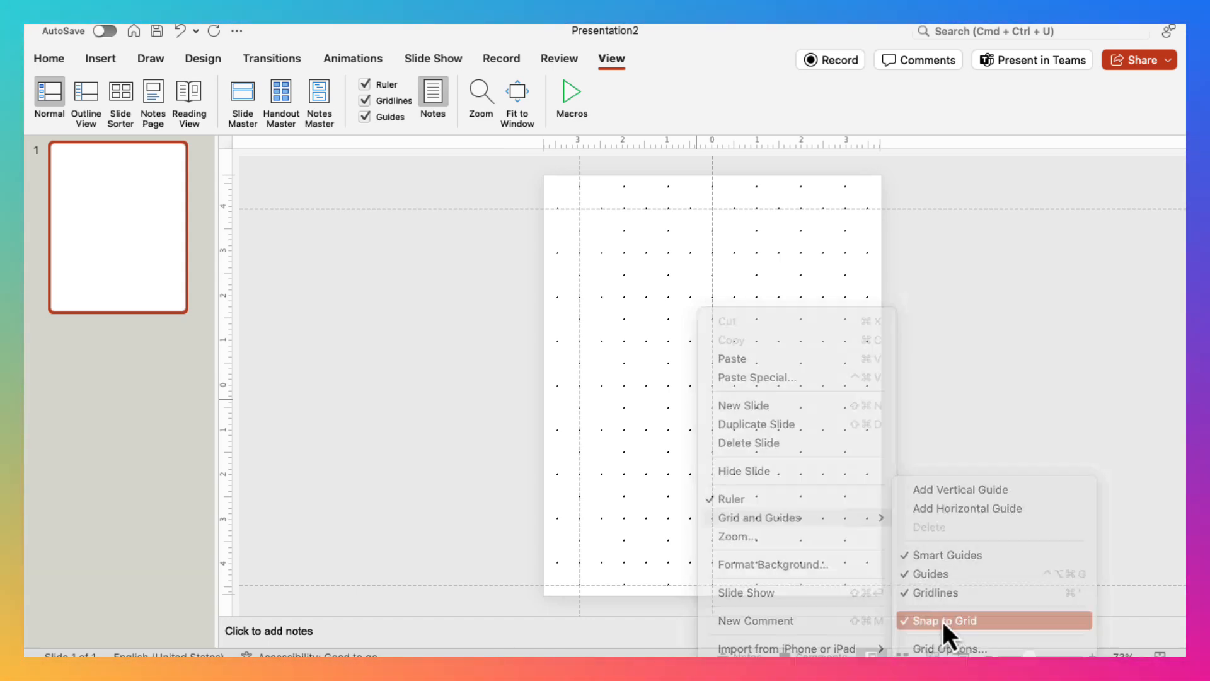
- Set the grid spacing to 1/4 inch and move the lower horizontal guide to about 4.25 in below the slide's centre
right_click(713, 413)
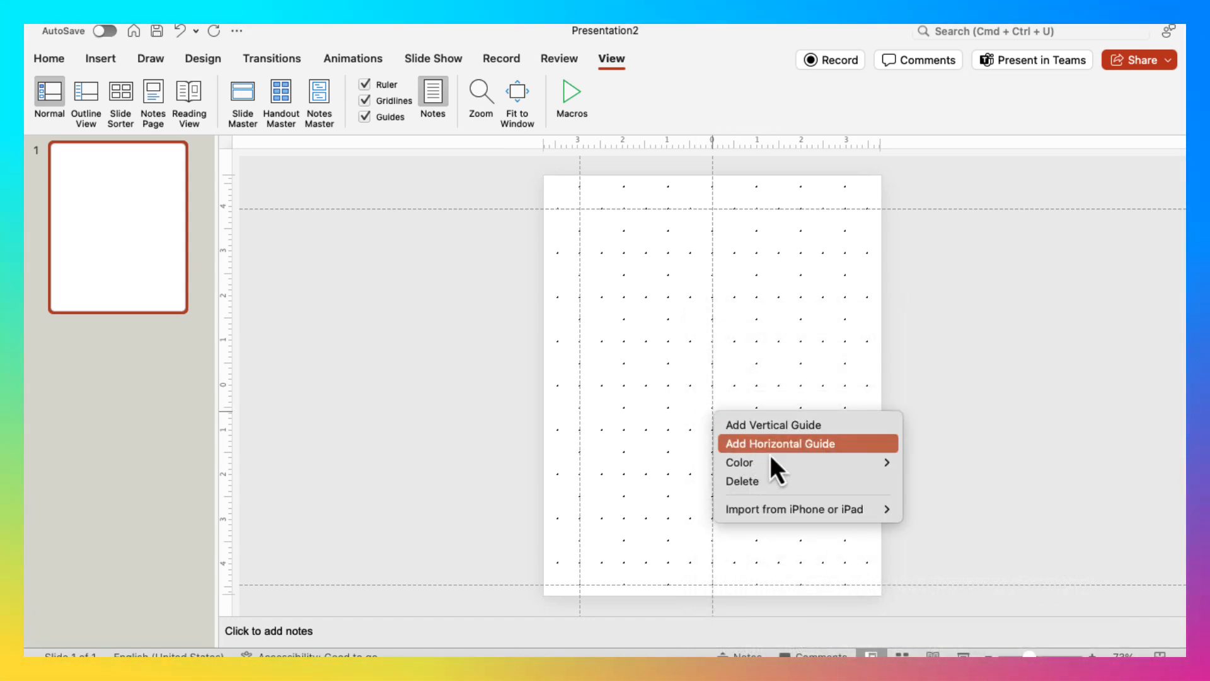
right_click(623, 461)
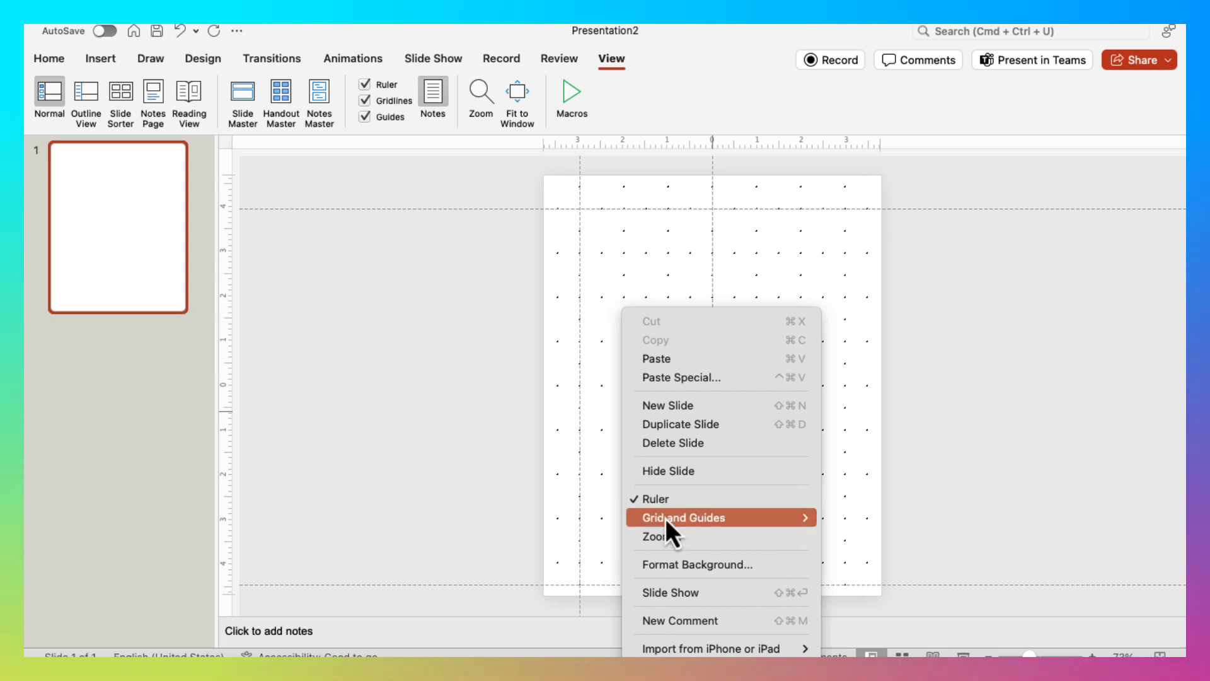
mouse_move(665, 518)
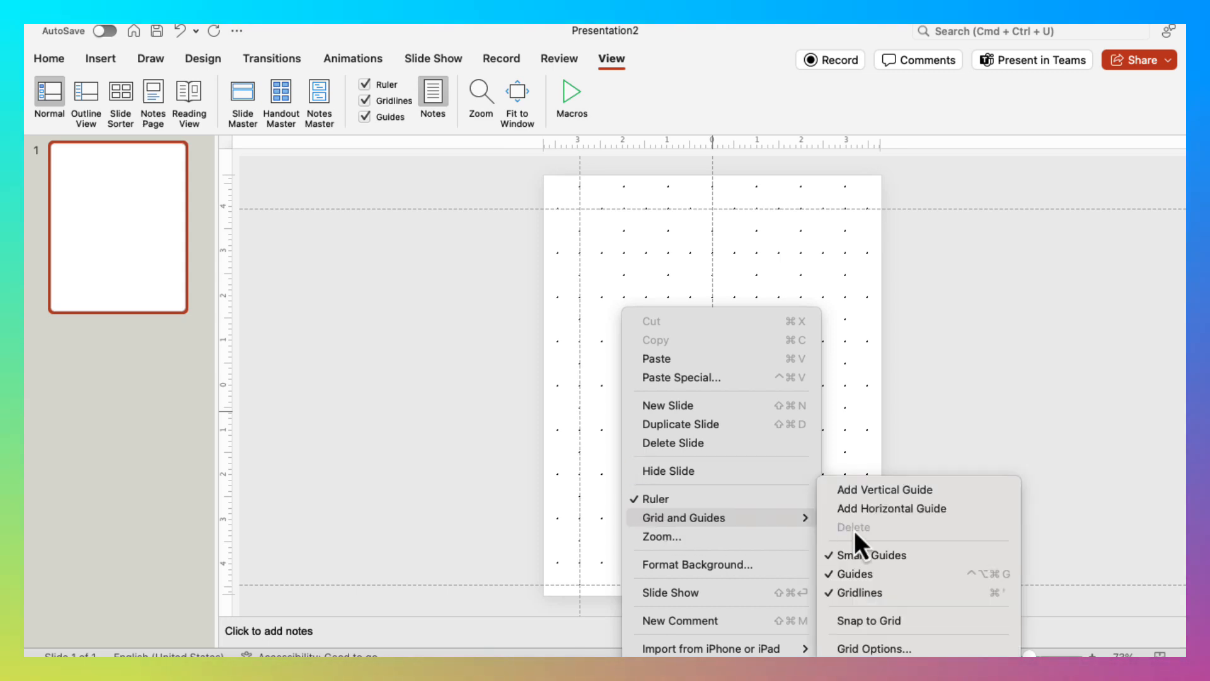
click(864, 648)
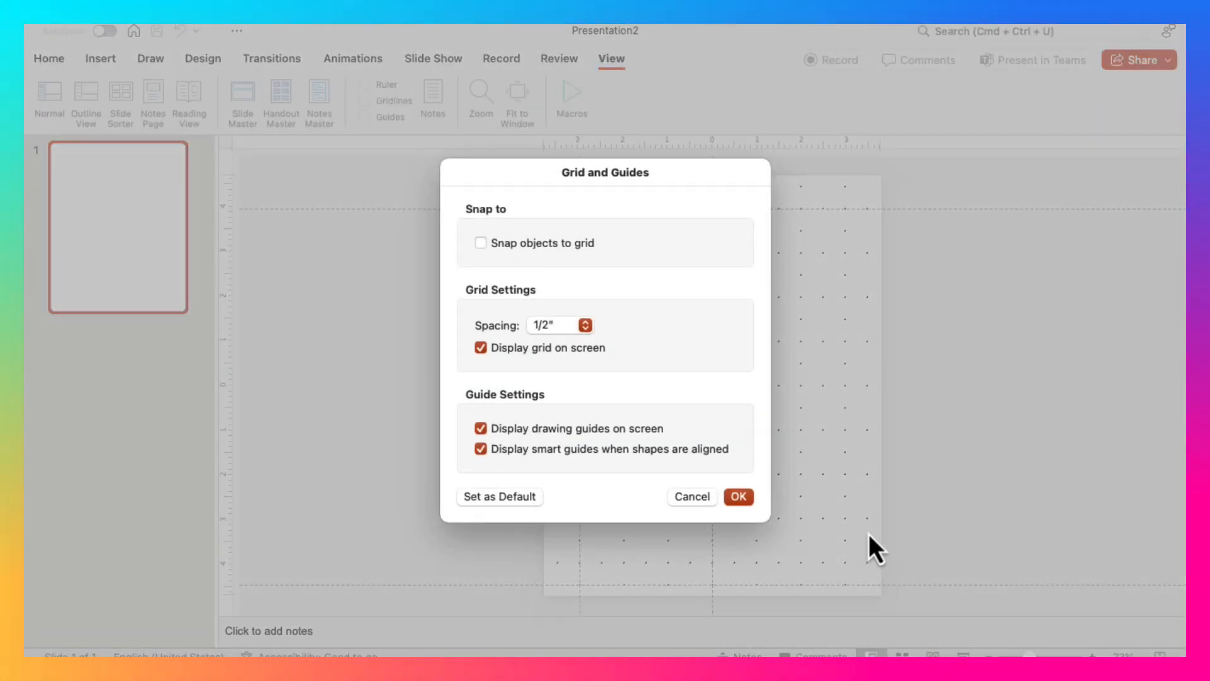
click(585, 325)
click(585, 325)
click(585, 325)
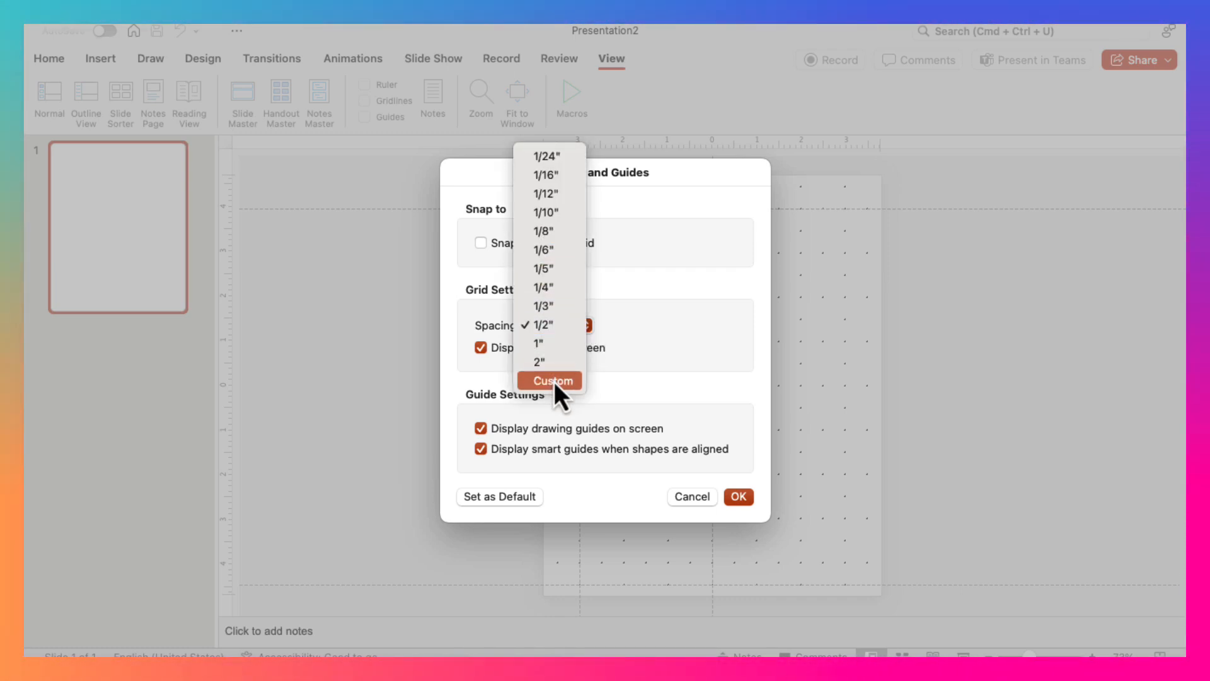
click(539, 287)
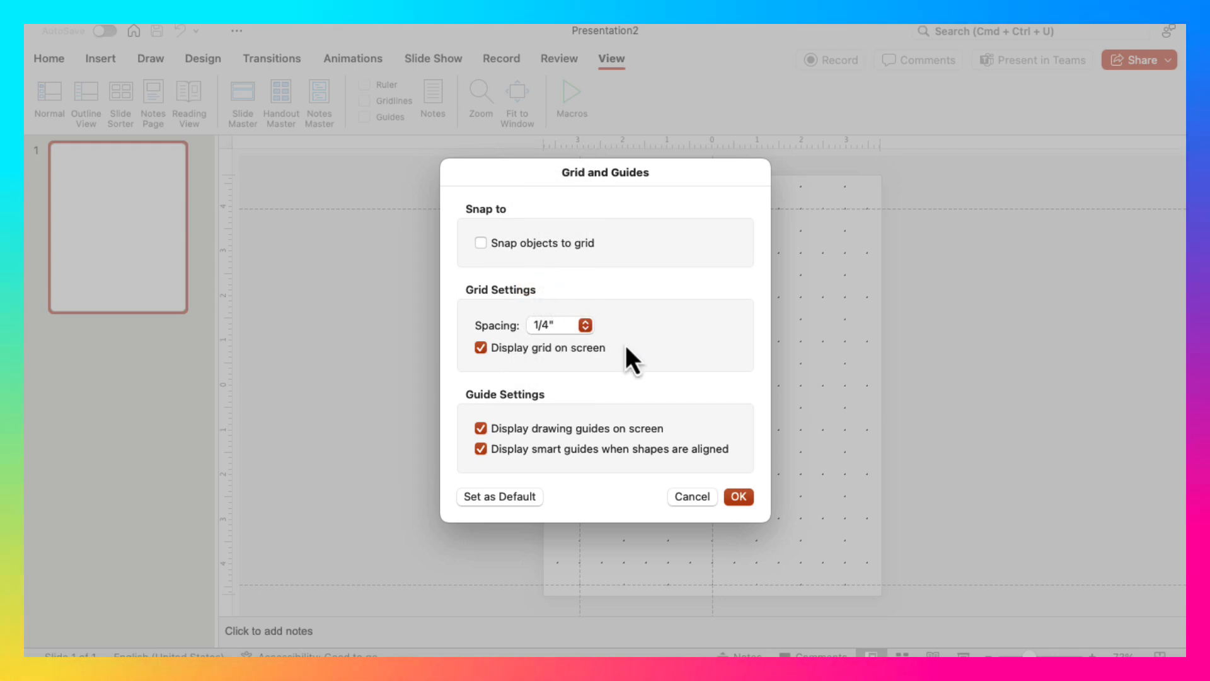
click(741, 498)
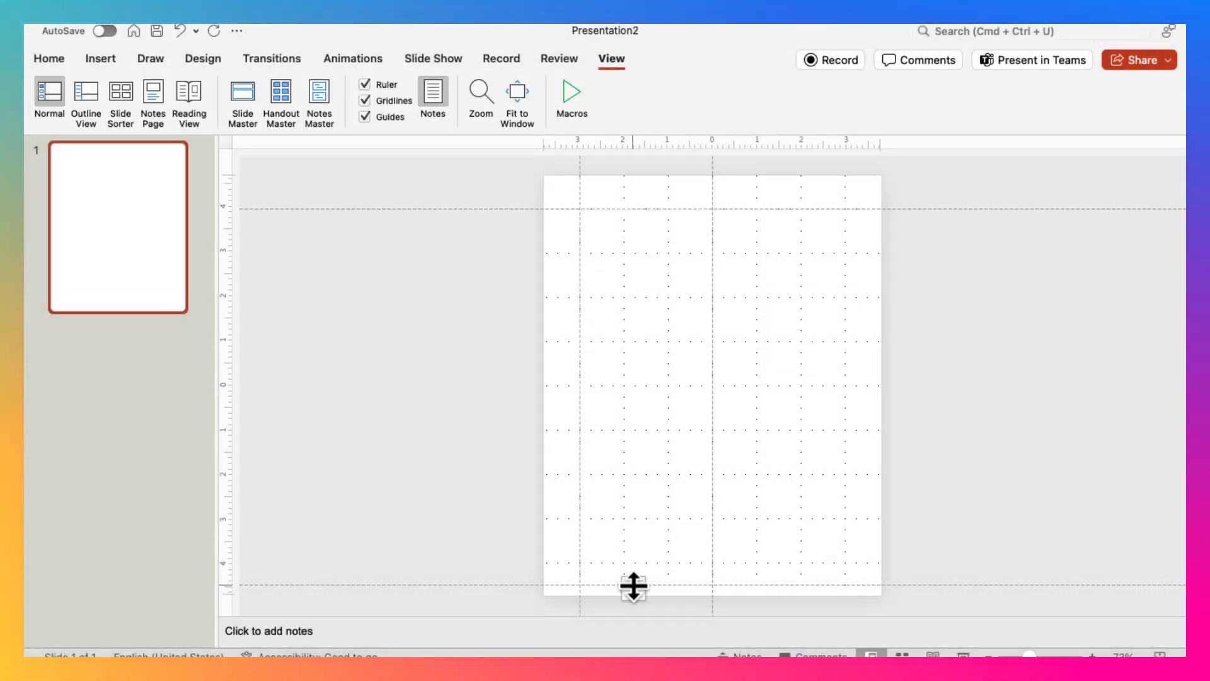
drag(635, 583, 637, 574)
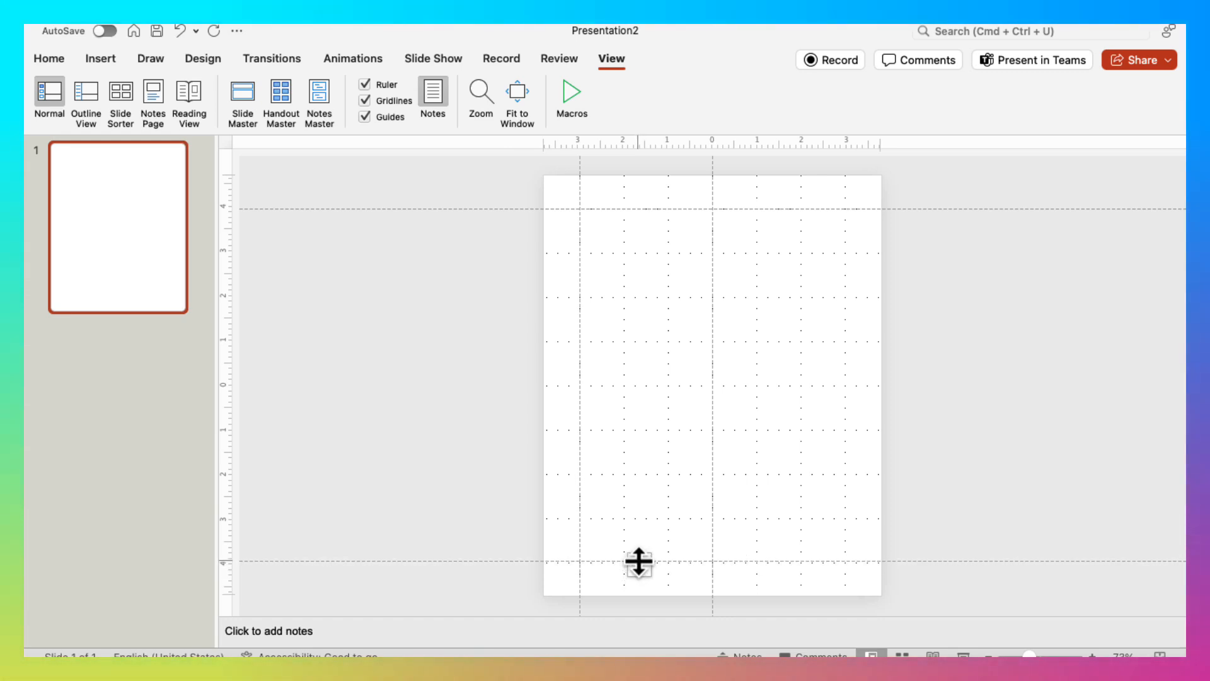
drag(639, 568, 638, 573)
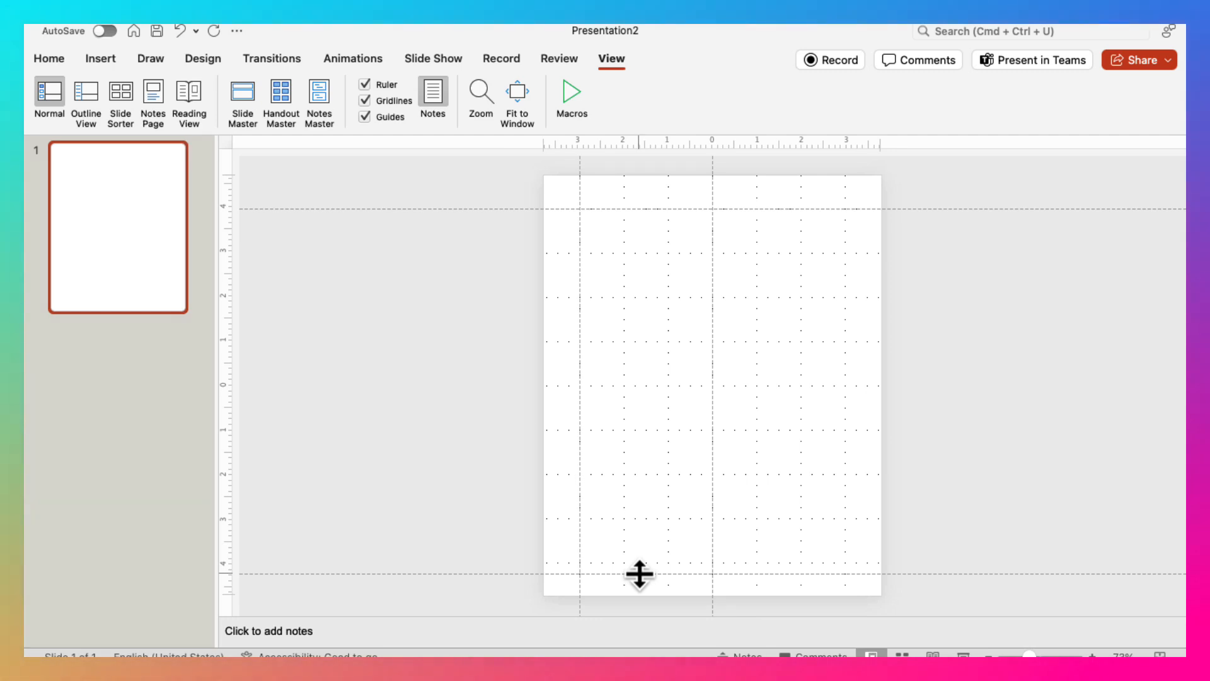
- Set the slide's grid spacing to 1/2 inch
right_click(672, 354)
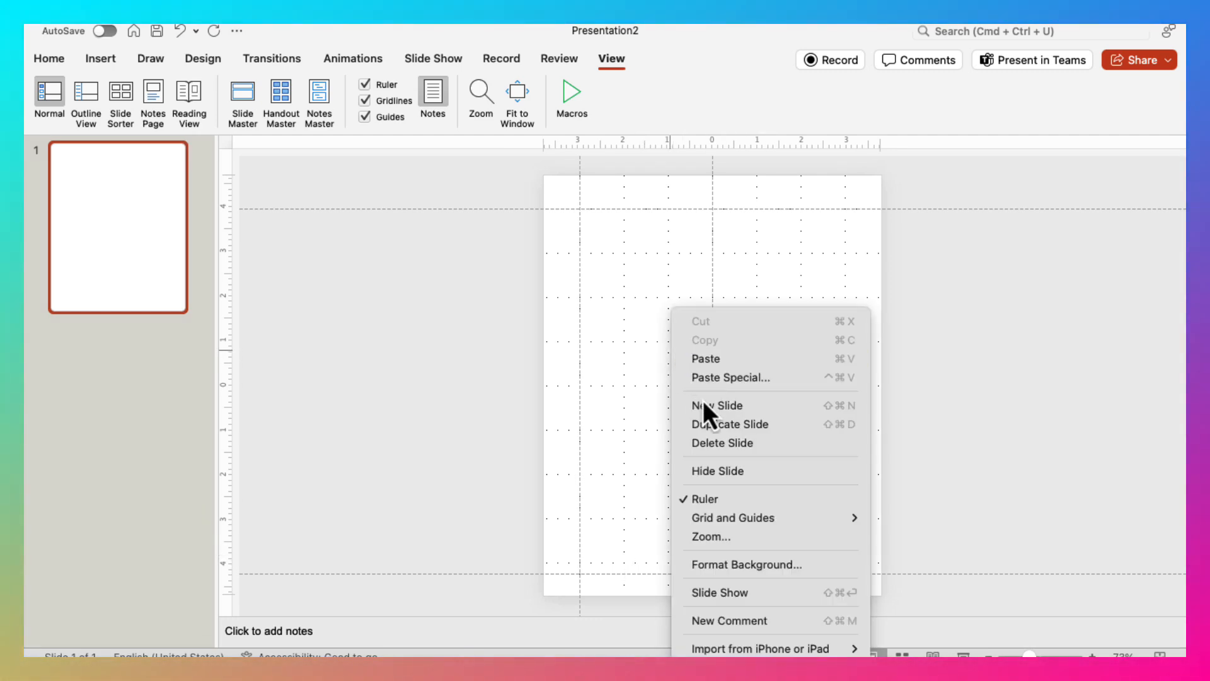
mouse_move(724, 520)
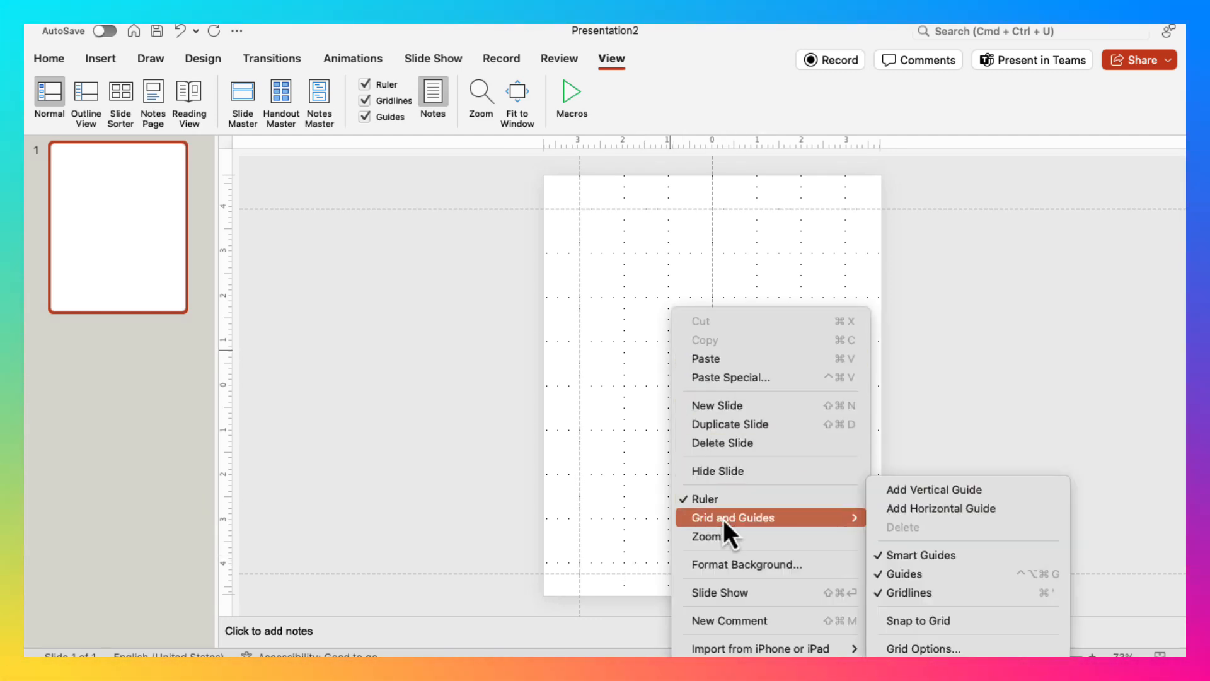
click(921, 646)
click(586, 325)
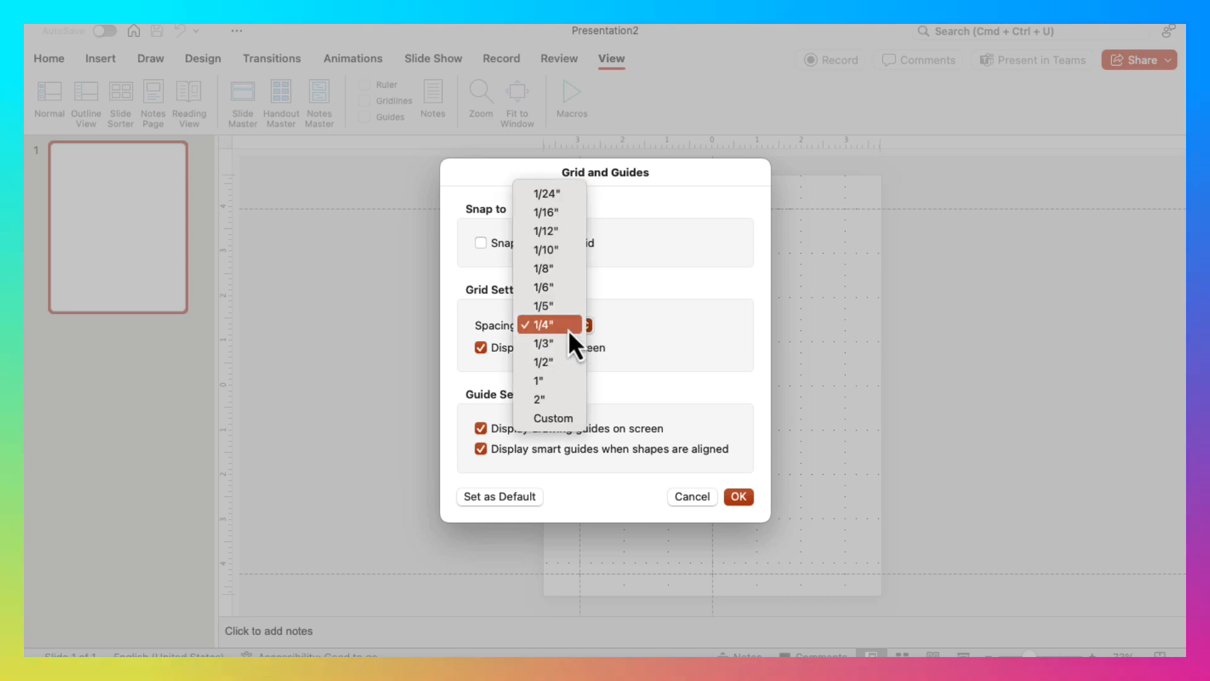
click(541, 354)
click(737, 503)
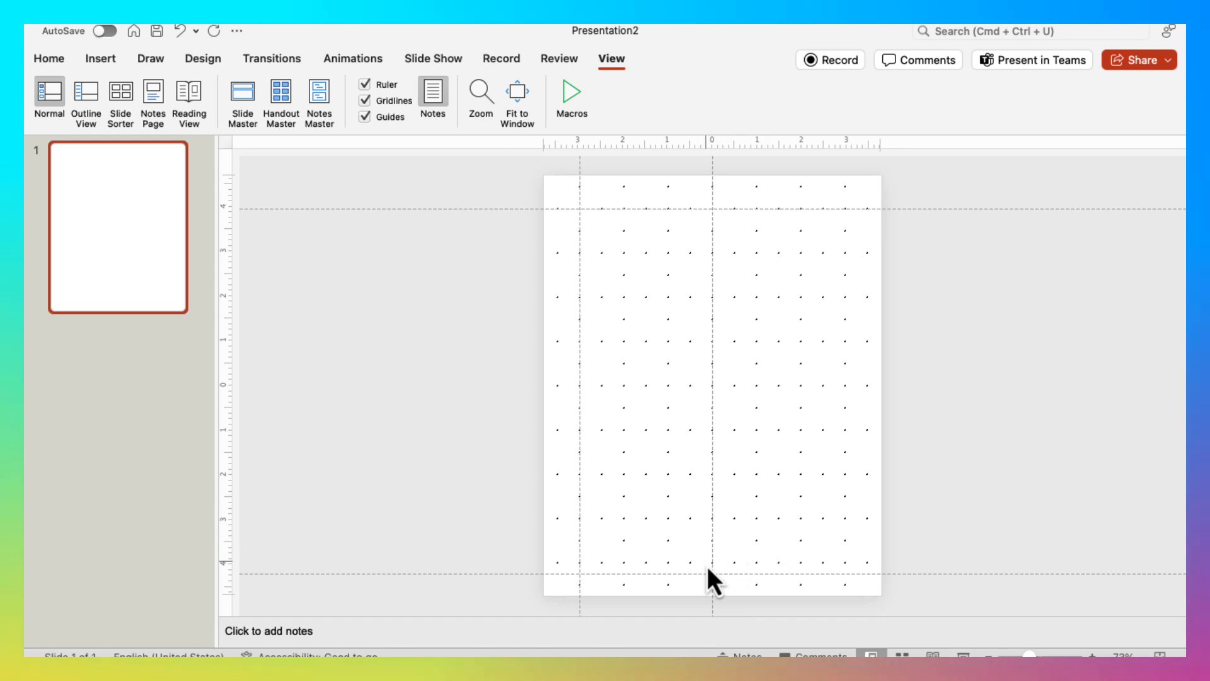
- Place the lower horizontal guide about 4.25 in below the slide's centre and the central vertical guide about 3.5 in right of centre
drag(707, 573, 697, 562)
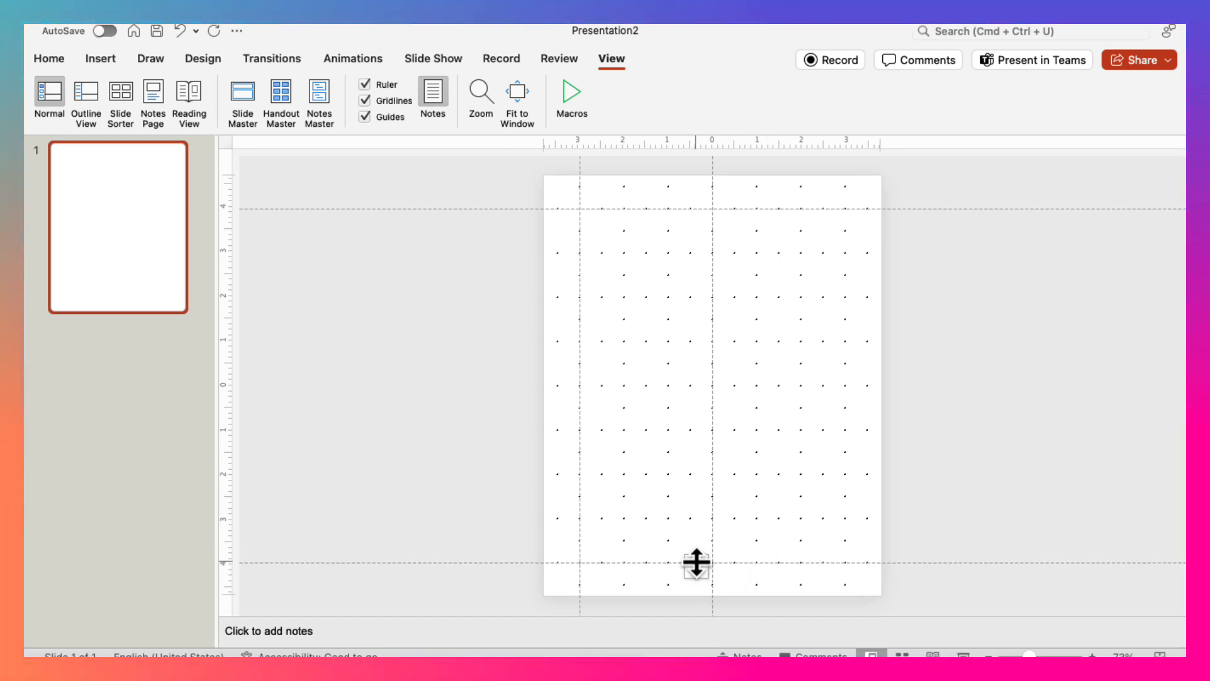
drag(696, 562, 697, 562)
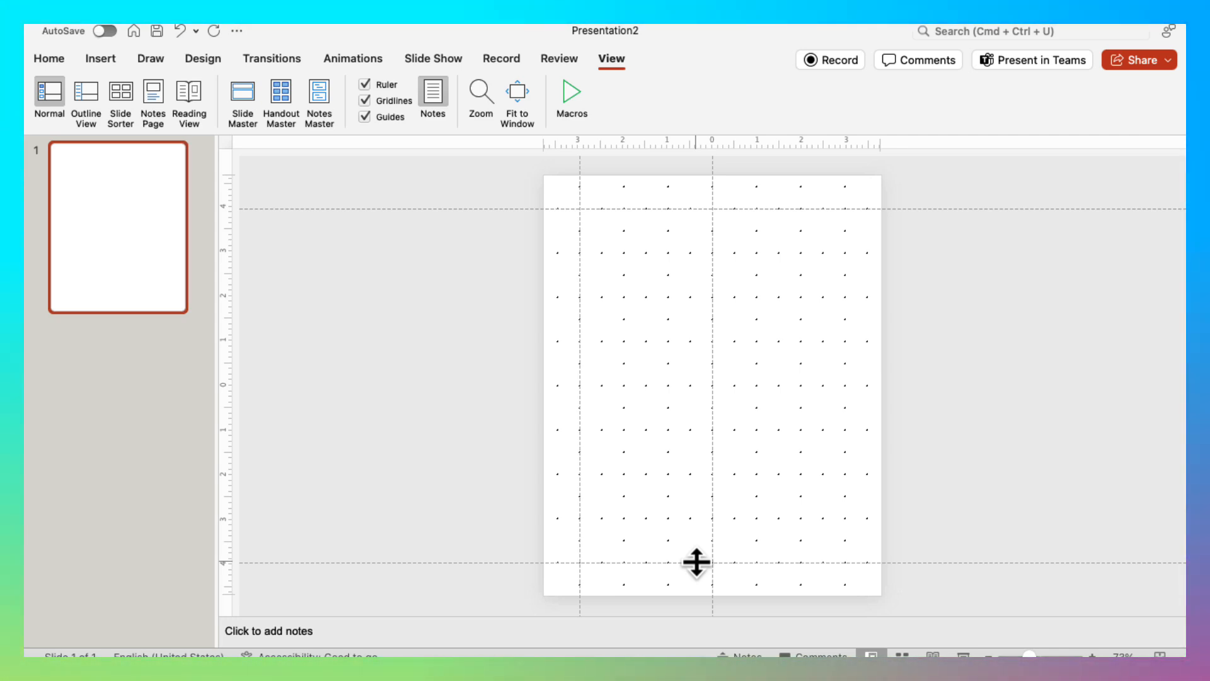
drag(696, 561, 698, 584)
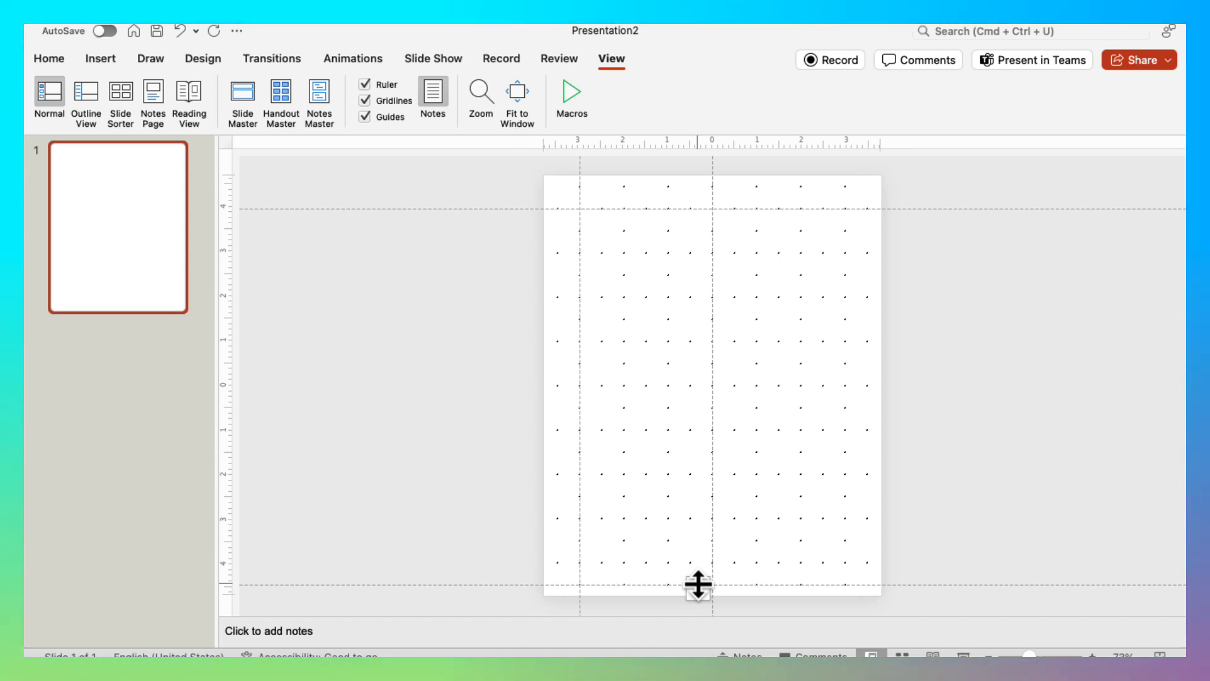
drag(698, 581, 700, 573)
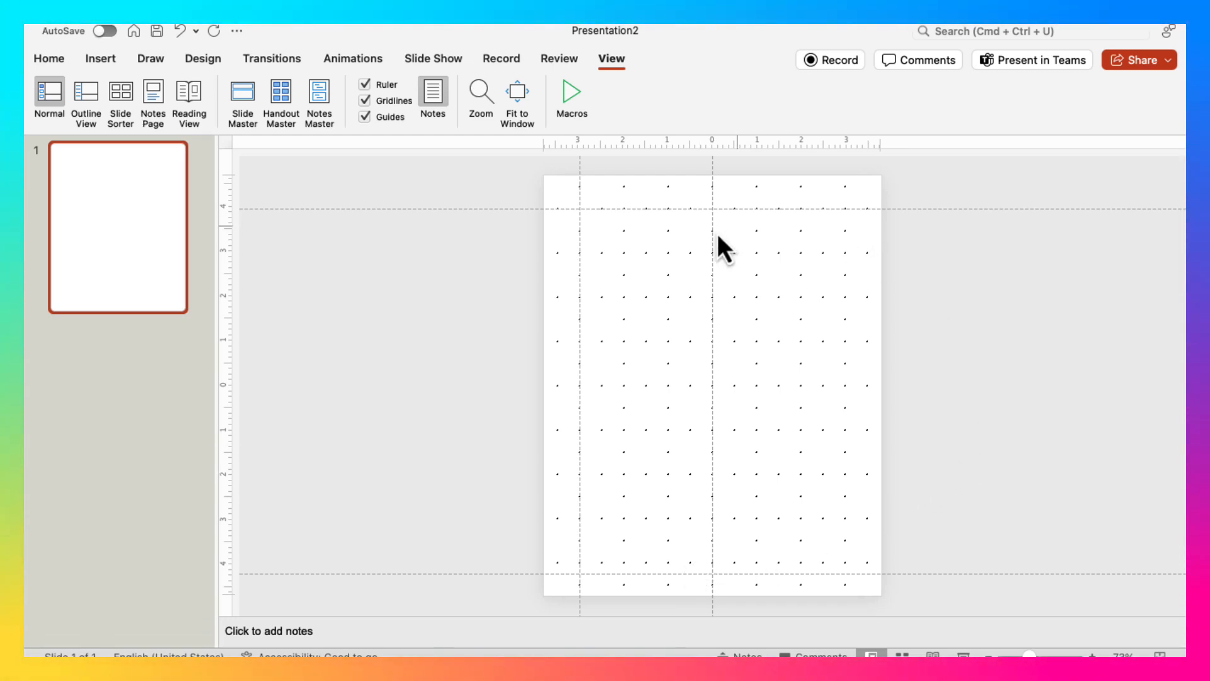
drag(712, 229, 866, 240)
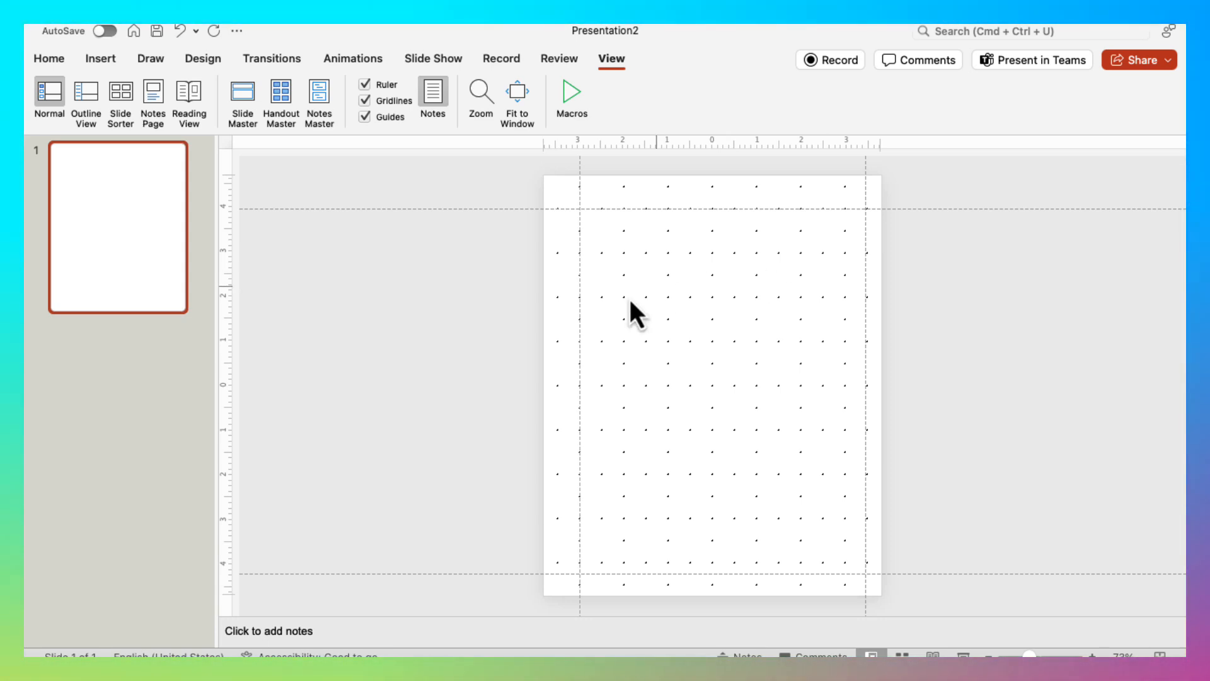
- Set a custom grid spacing of 0.28 inch for the slide
right_click(643, 308)
mouse_move(719, 517)
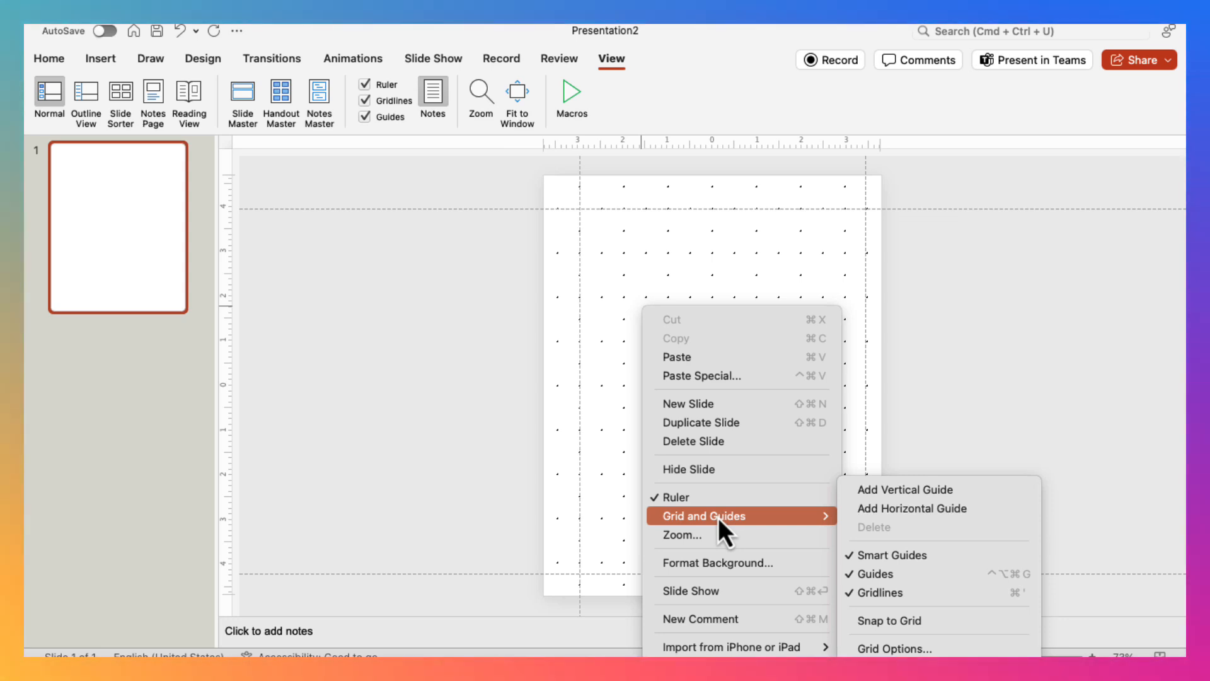
click(892, 648)
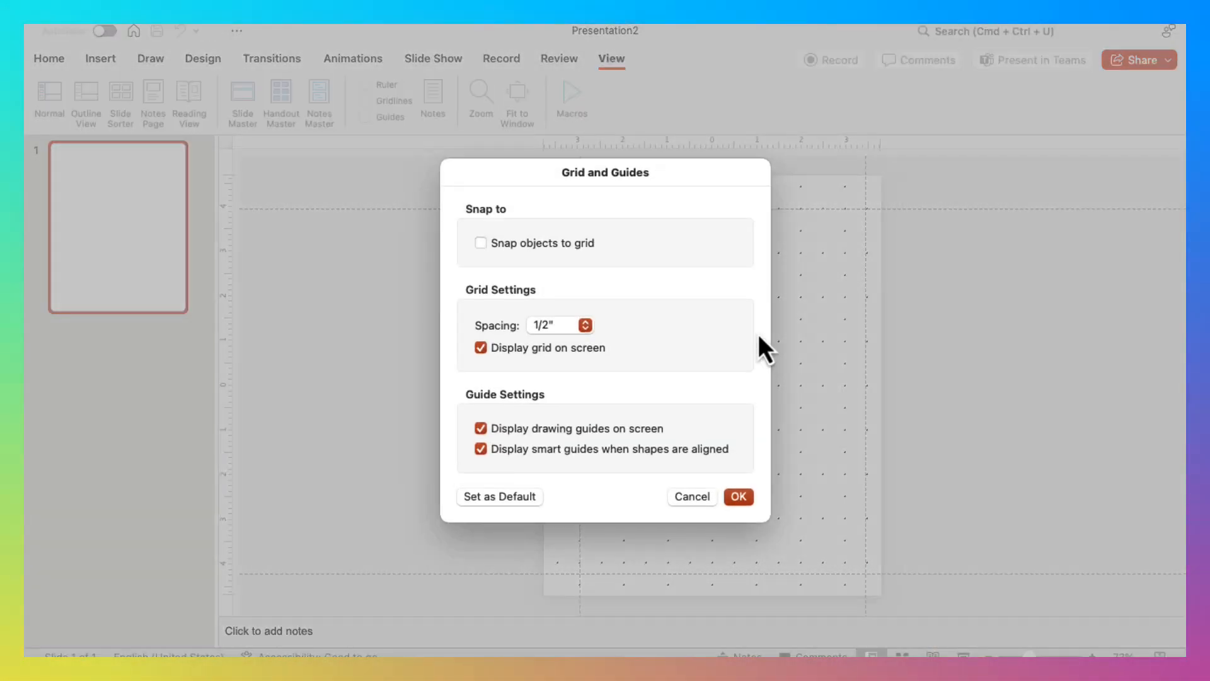
click(587, 327)
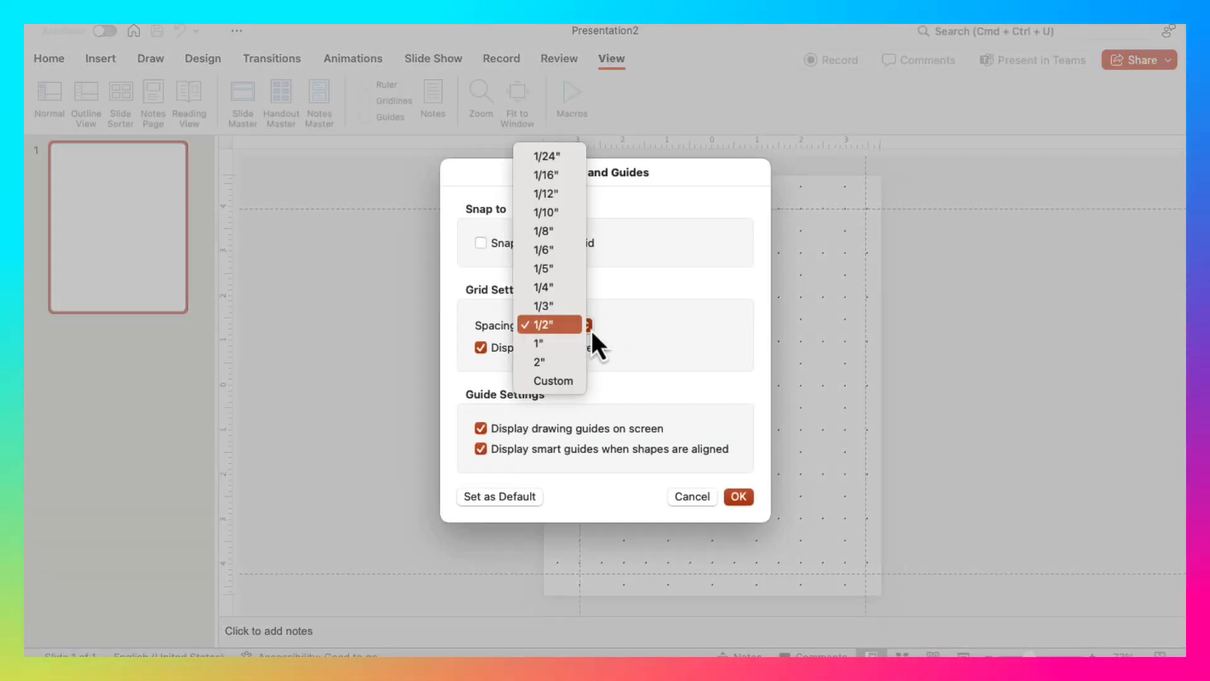
click(567, 385)
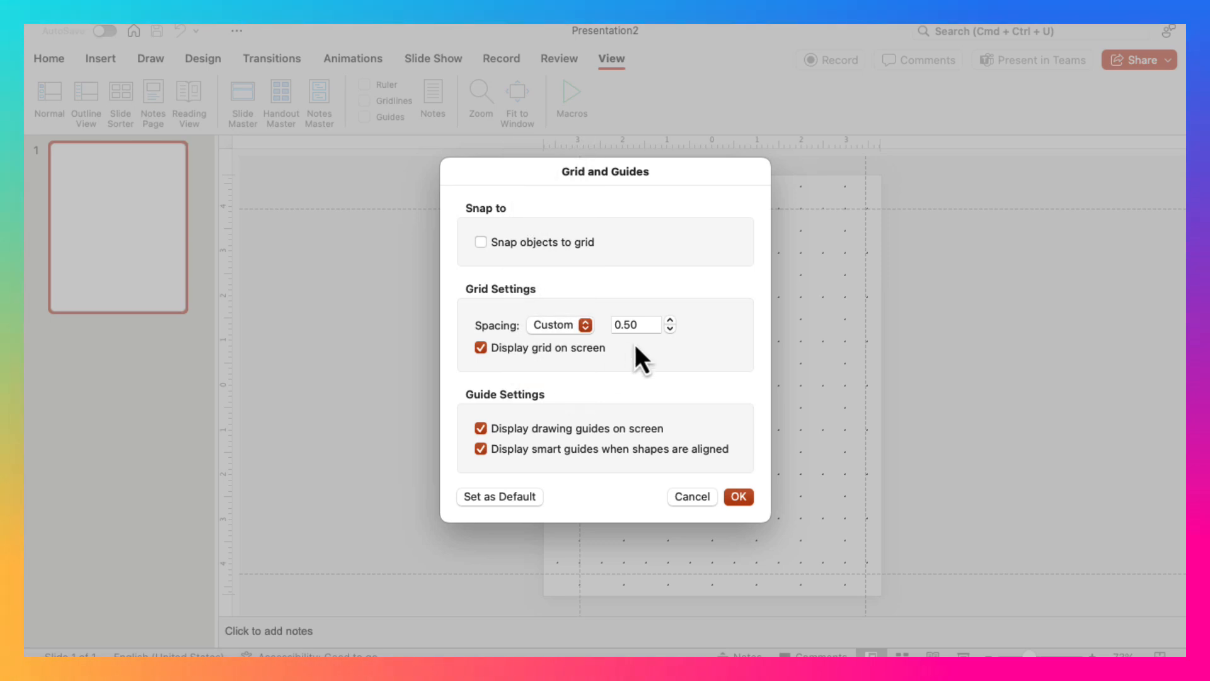
click(649, 323)
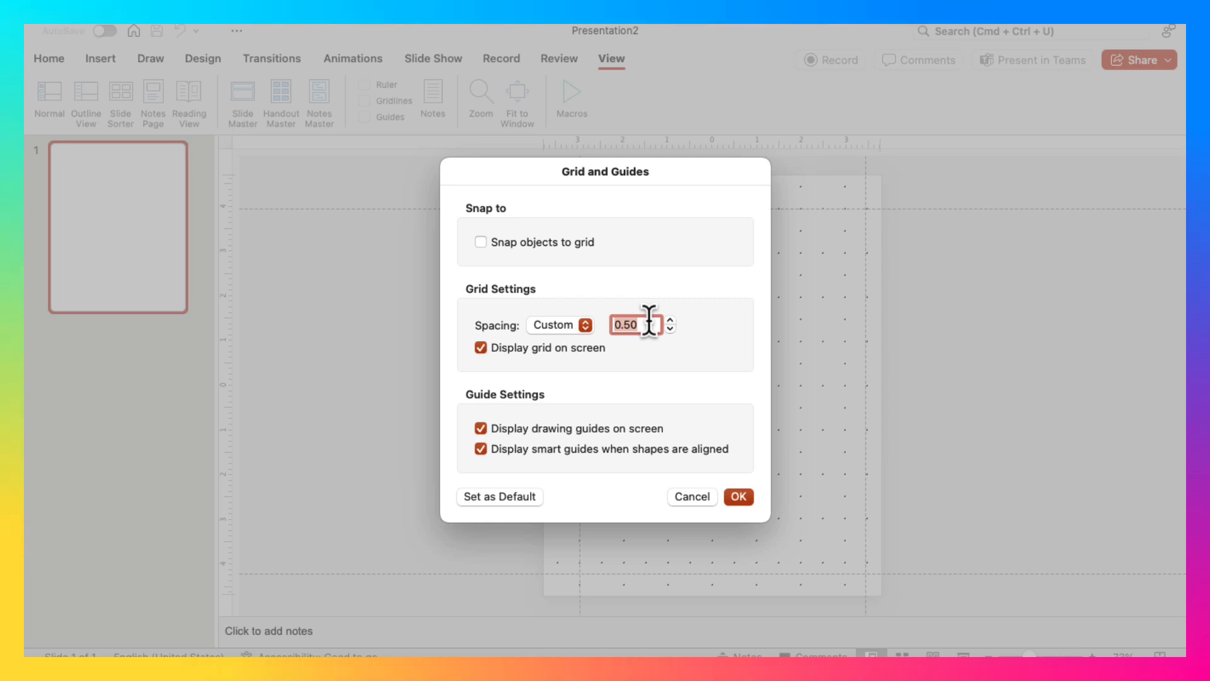
text(0.28)
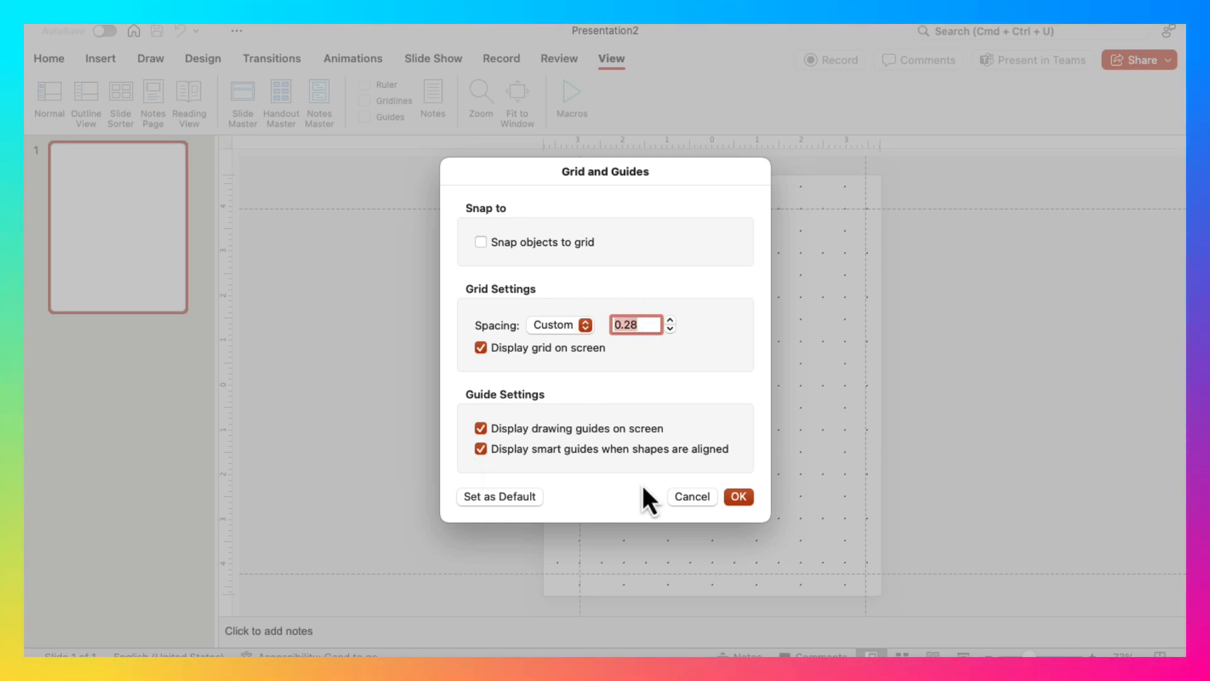
click(743, 498)
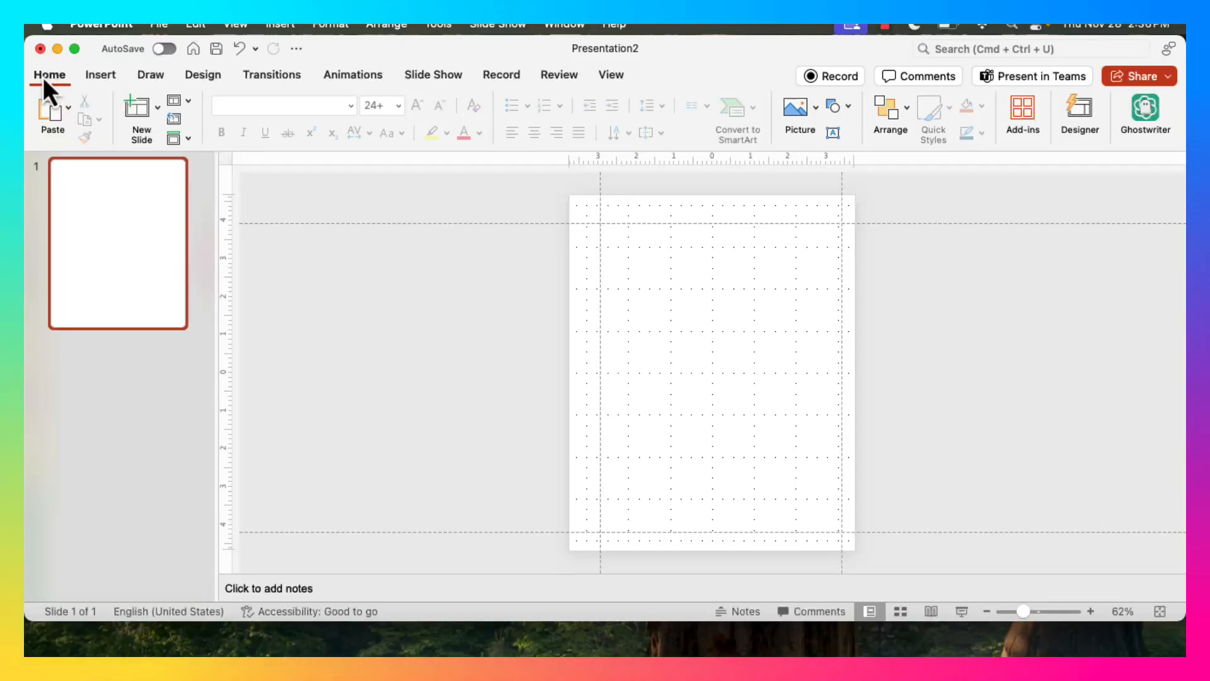
- Draw a straight horizontal line along the upper guide, extending past both page edges to about 8.61 in wide
click(75, 49)
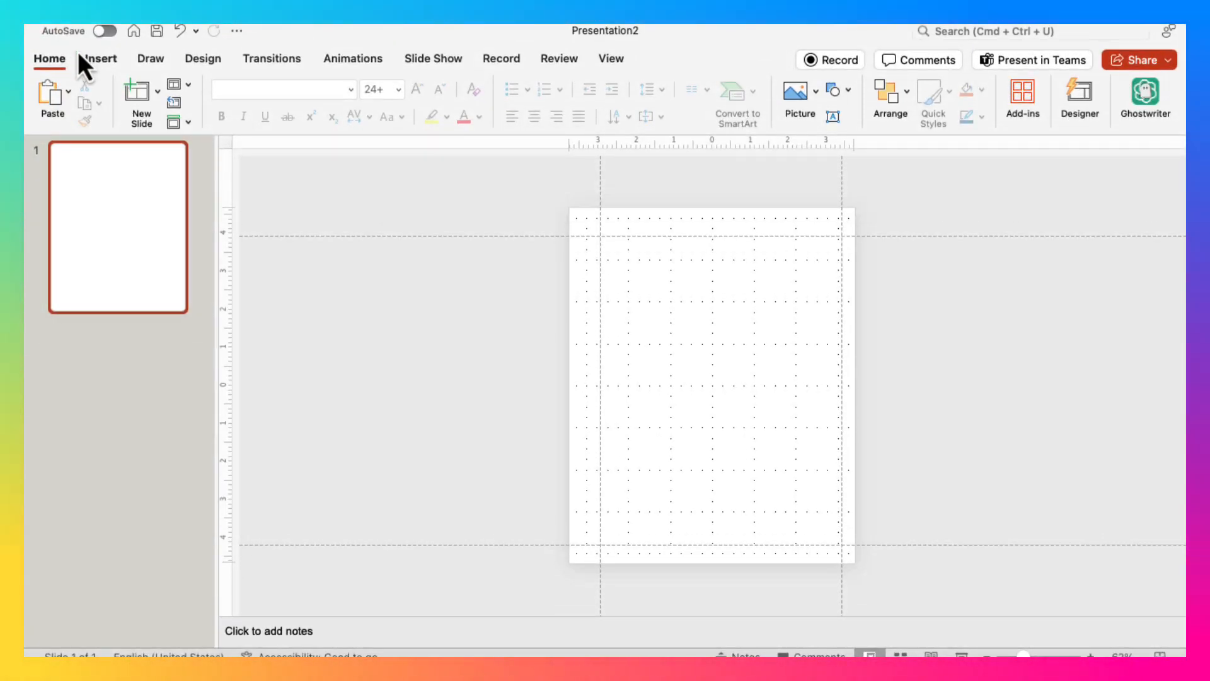
click(101, 59)
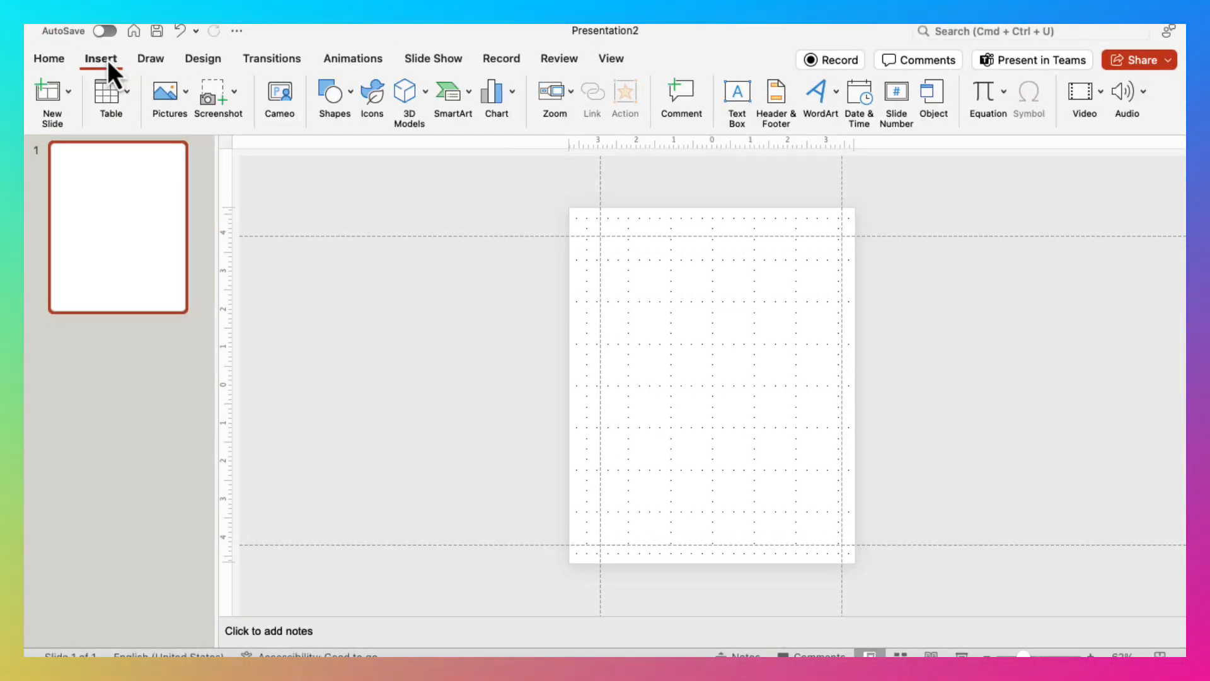
click(350, 92)
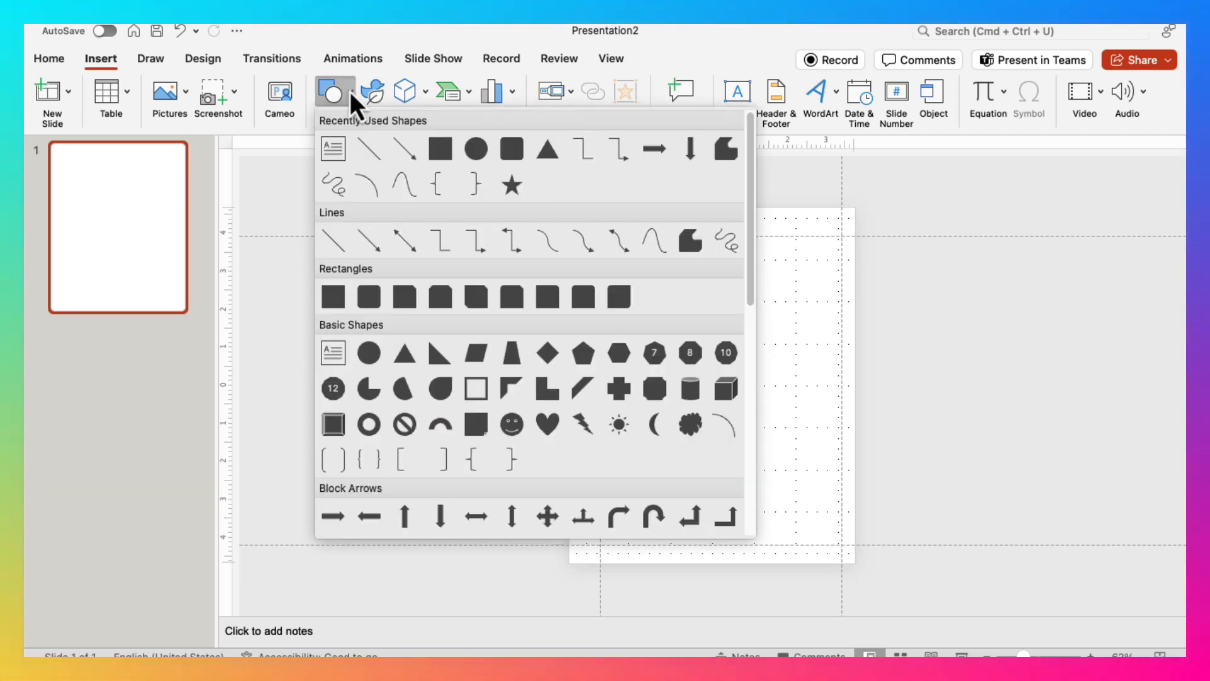
click(369, 148)
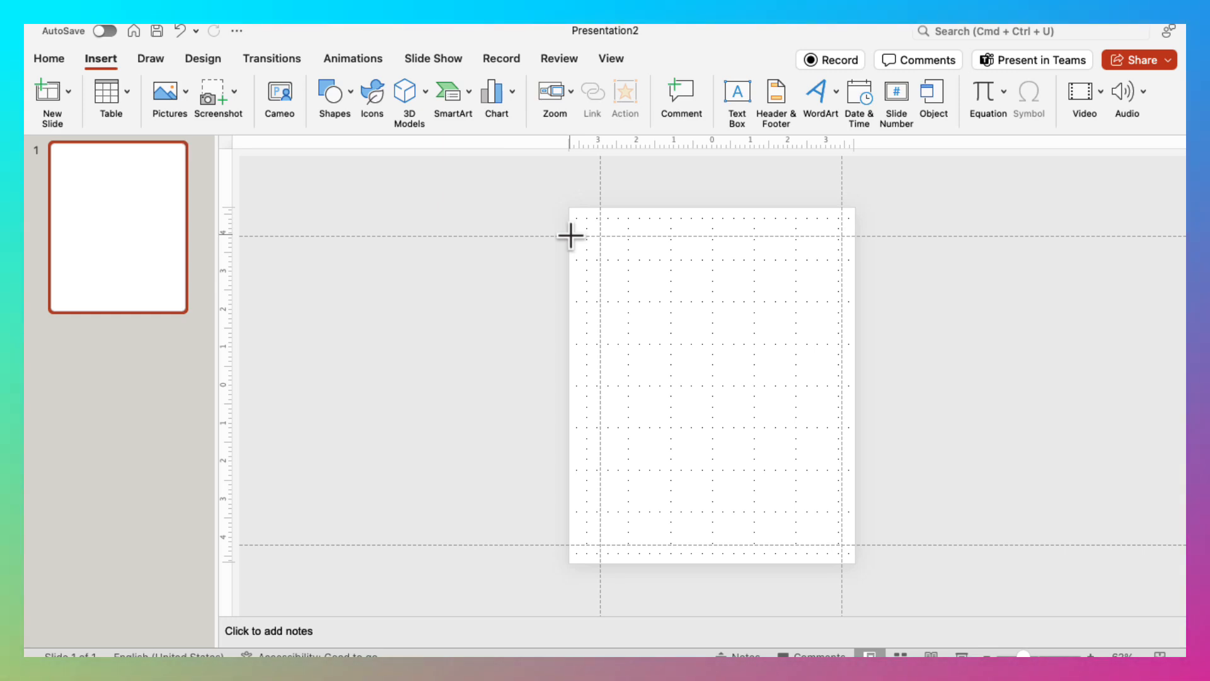
drag(570, 235, 856, 236)
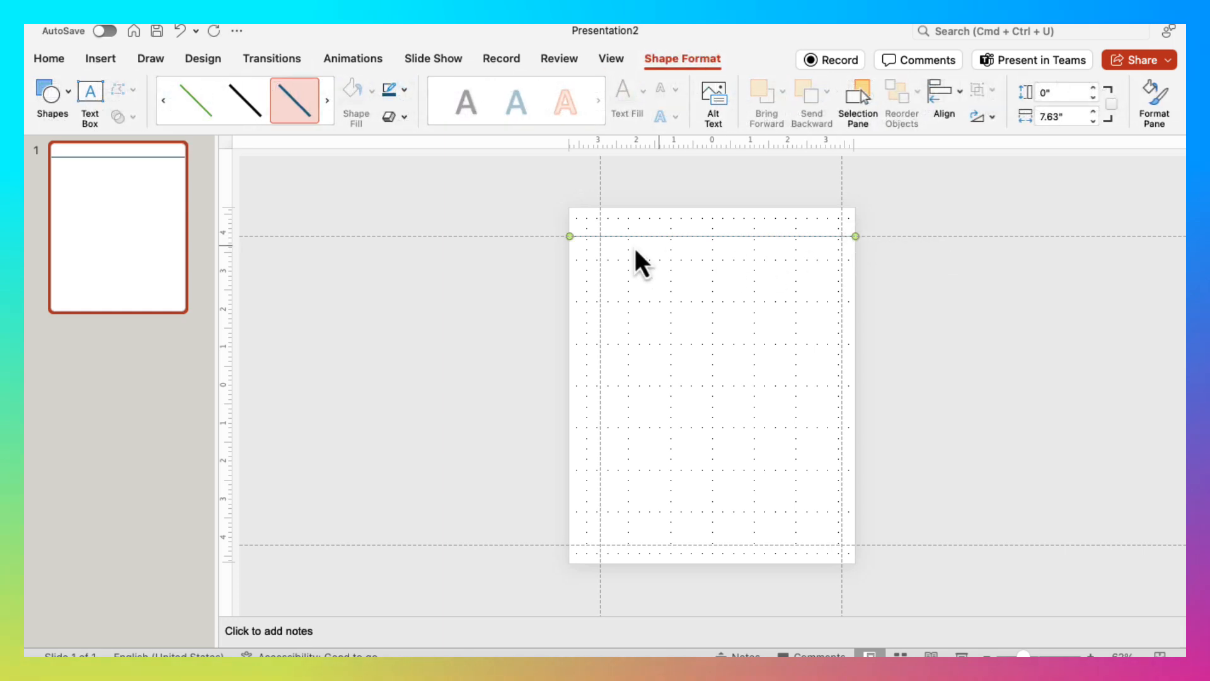
drag(570, 236, 551, 236)
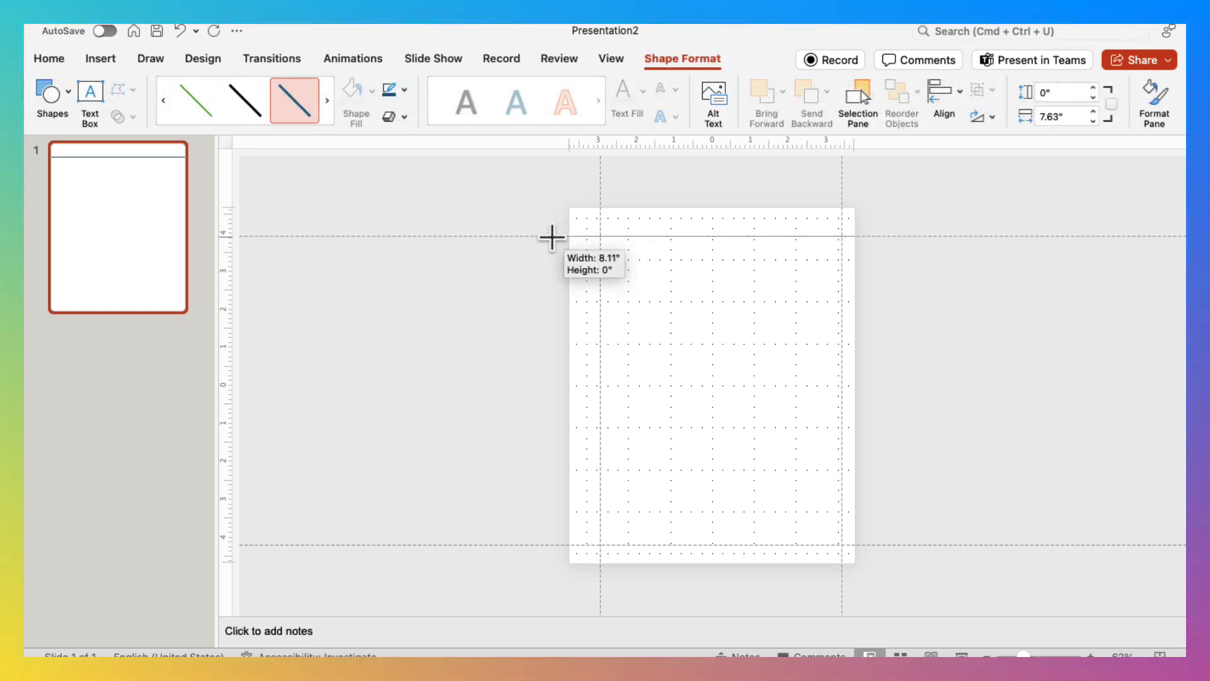
drag(856, 237, 873, 237)
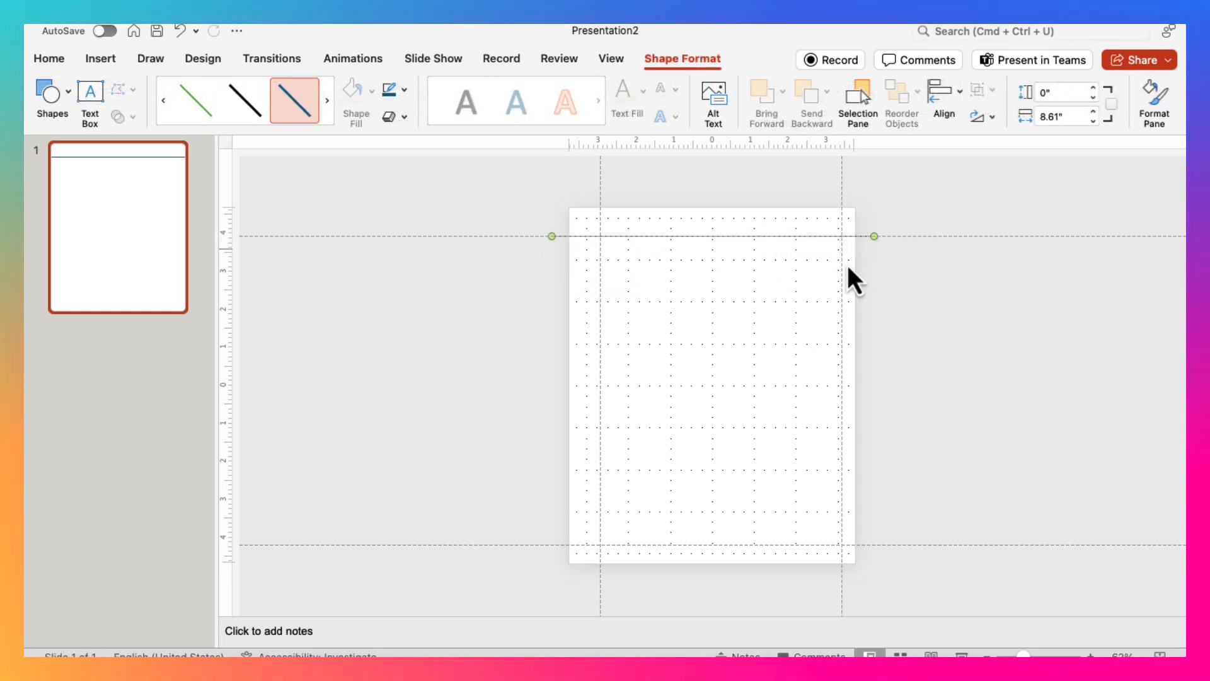
- Select the horizontal line on the upper guide and hide the slide's gridlines
click(898, 309)
click(751, 237)
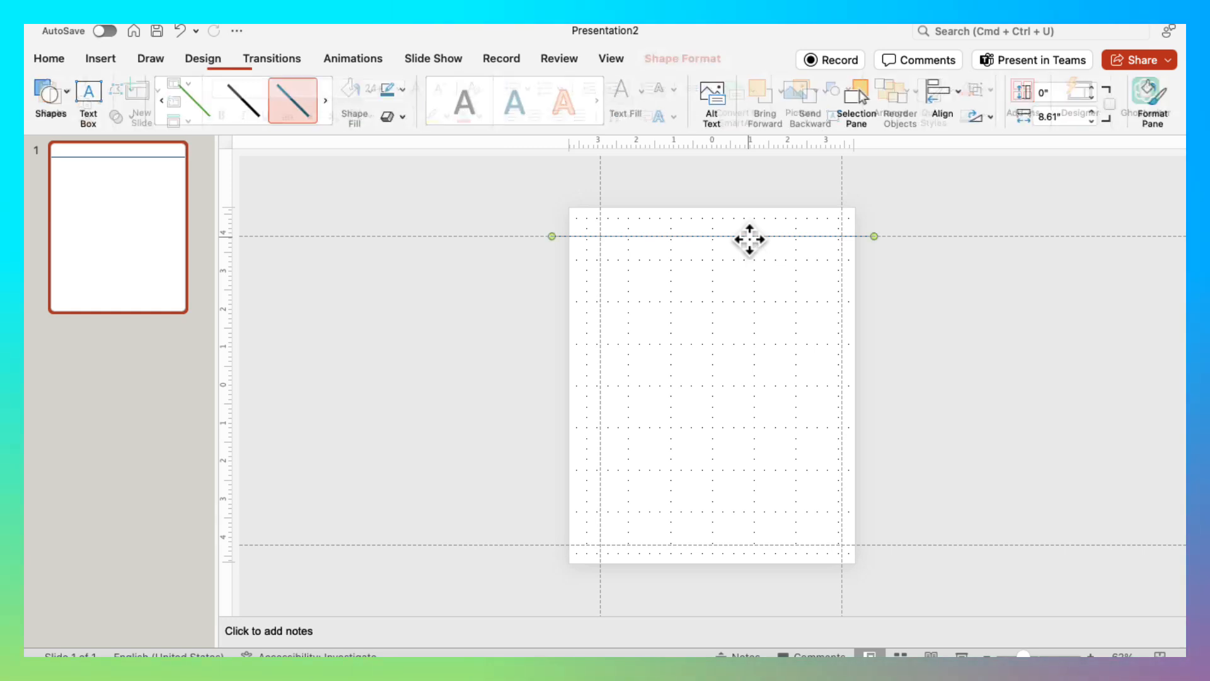
click(611, 59)
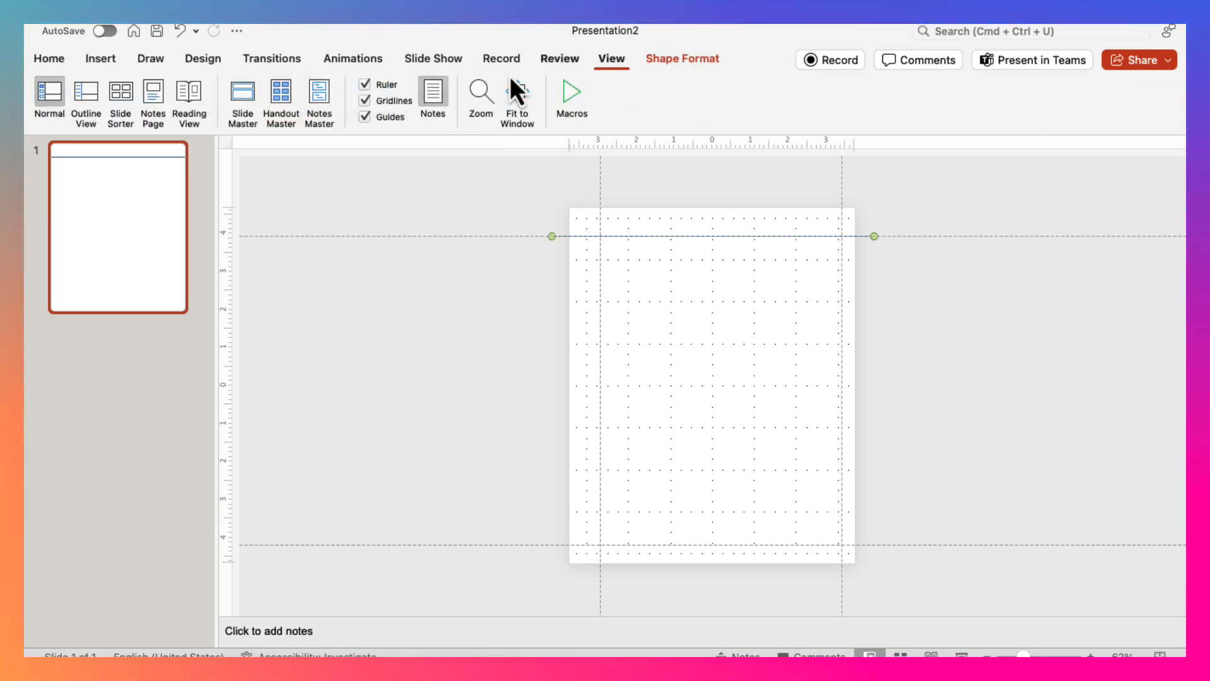
click(378, 102)
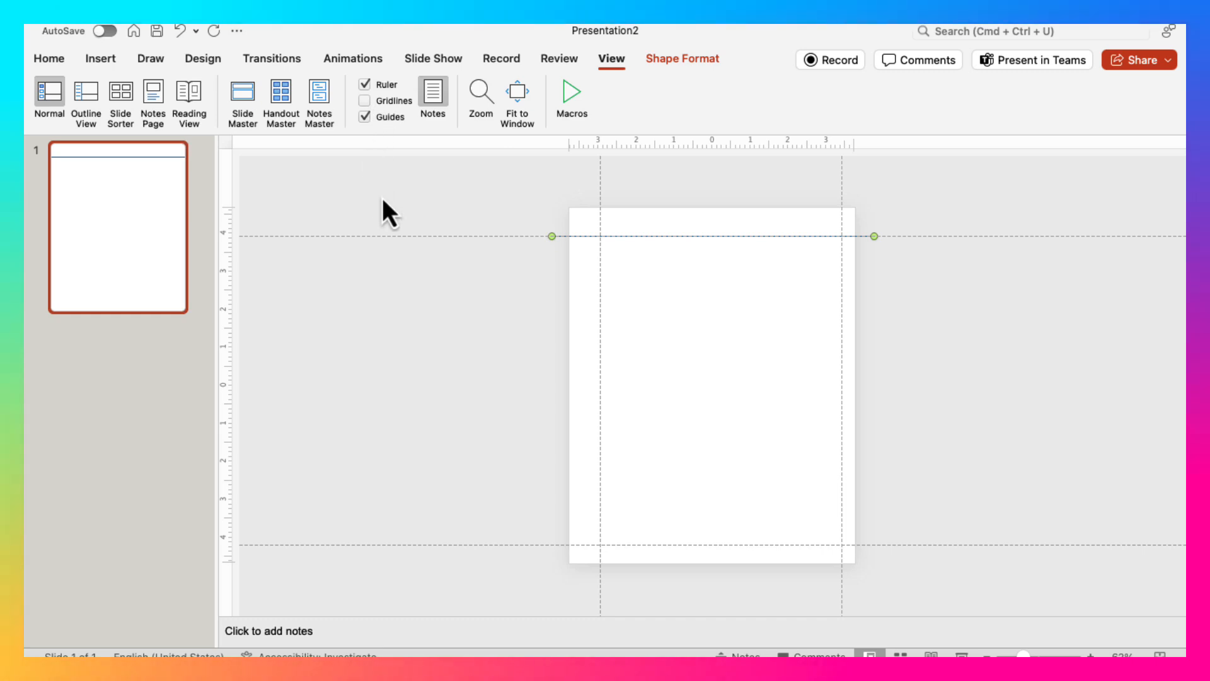
- Move the horizontal line off the upper guide to about 0.4 in below it
click(782, 281)
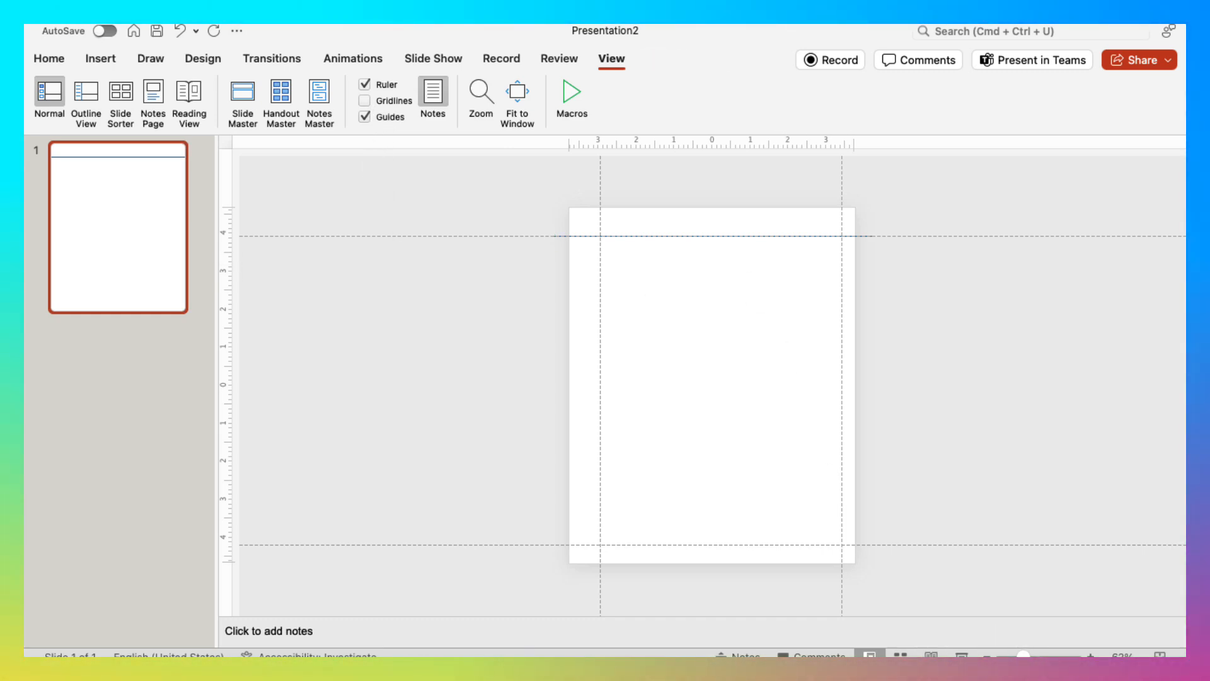
scroll(712, 385, up, 3)
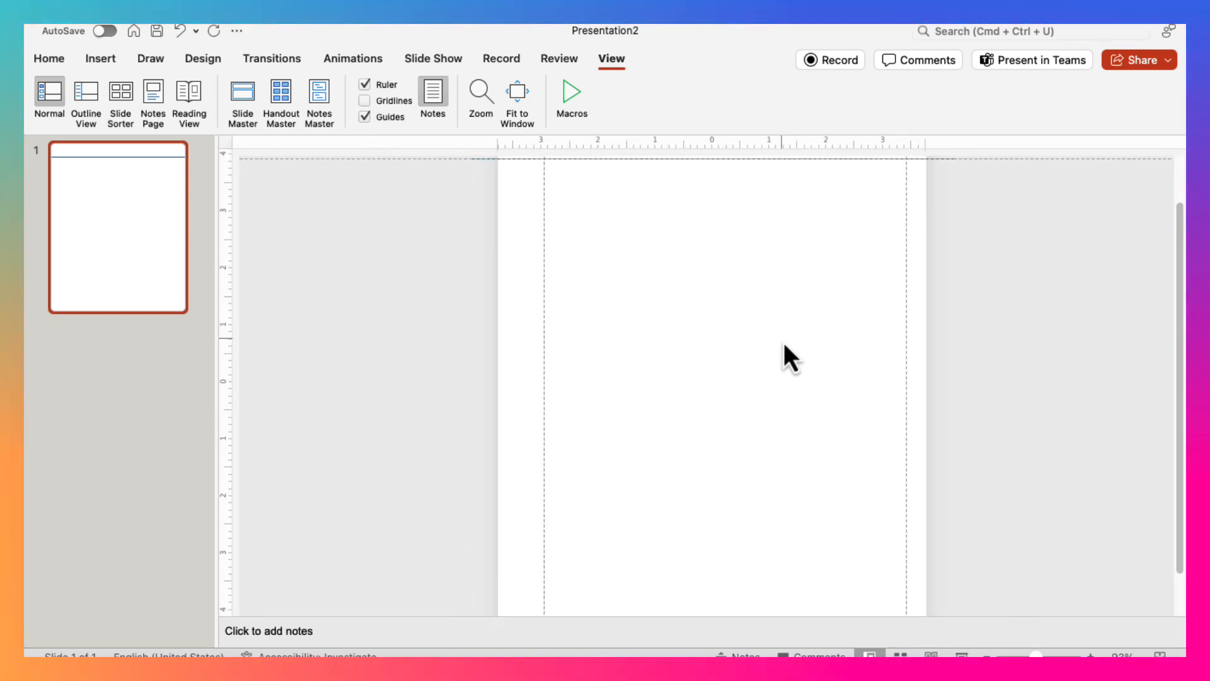
drag(690, 159, 692, 187)
click(764, 290)
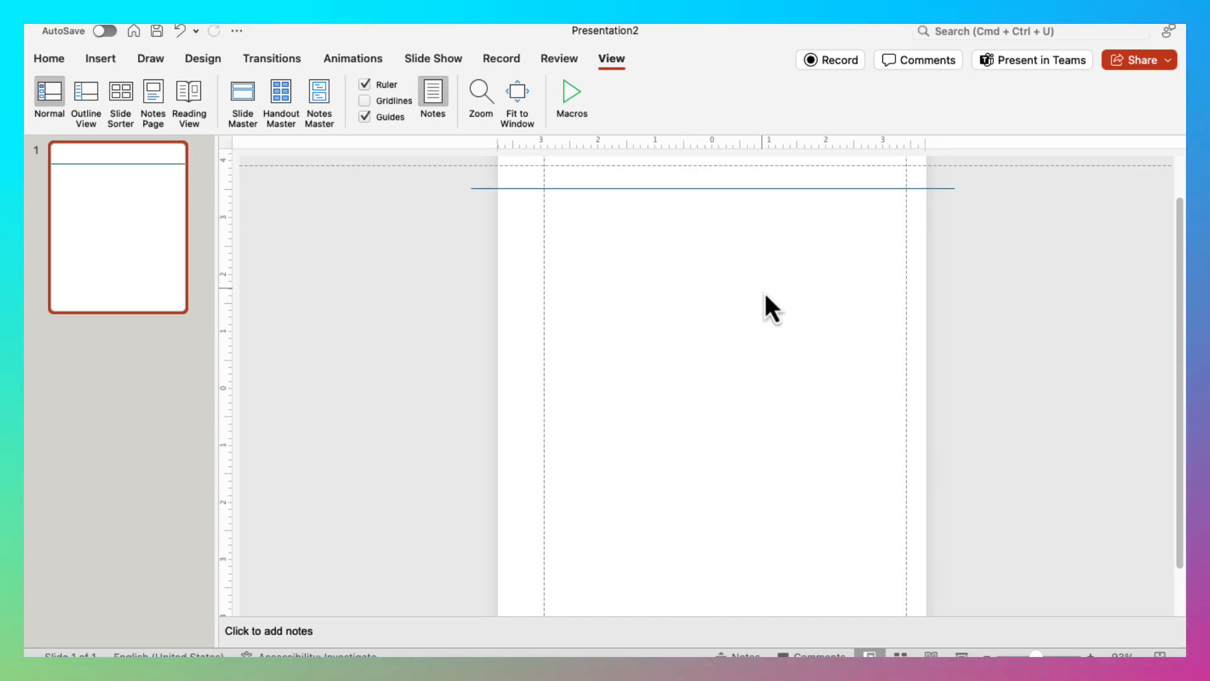
- Open the shape formatting settings for the horizontal line below the upper guide
click(731, 189)
right_click(731, 190)
click(559, 247)
click(465, 247)
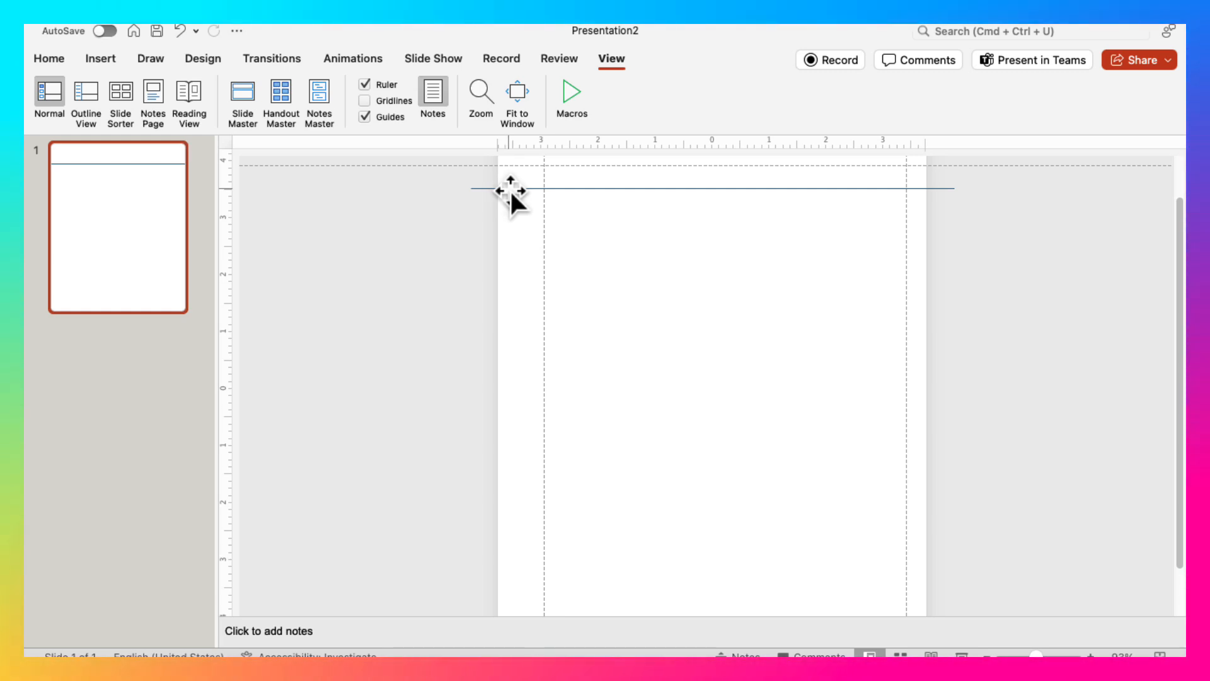
right_click(510, 188)
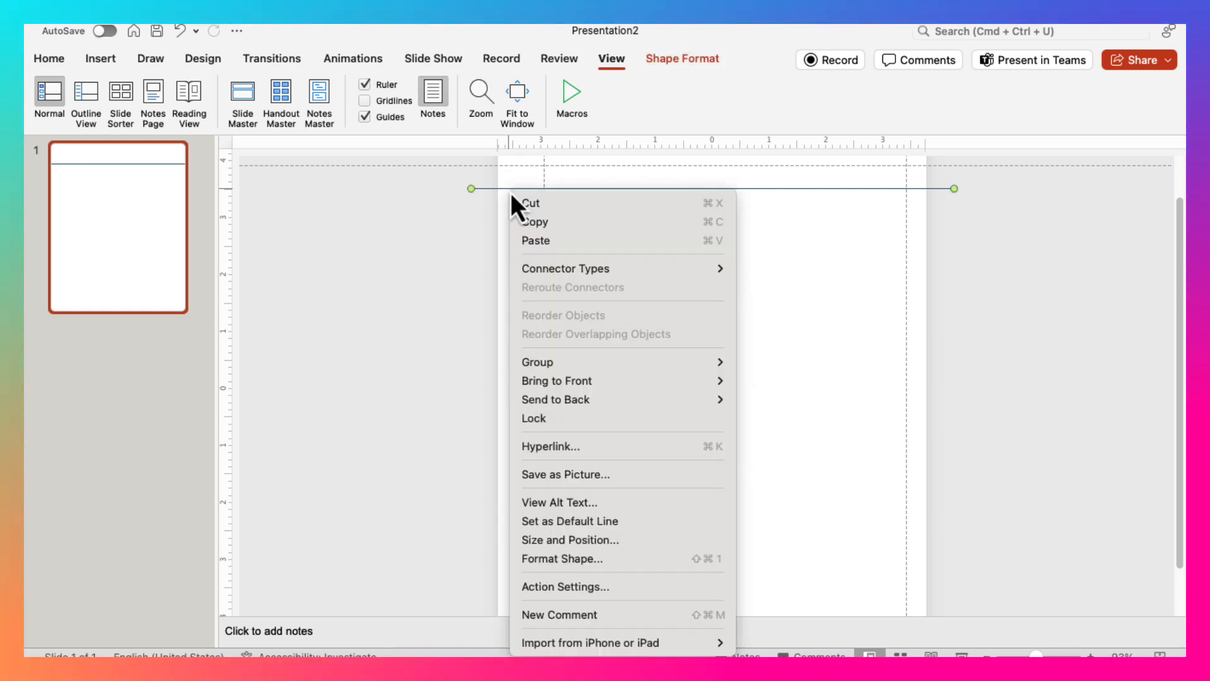
click(354, 265)
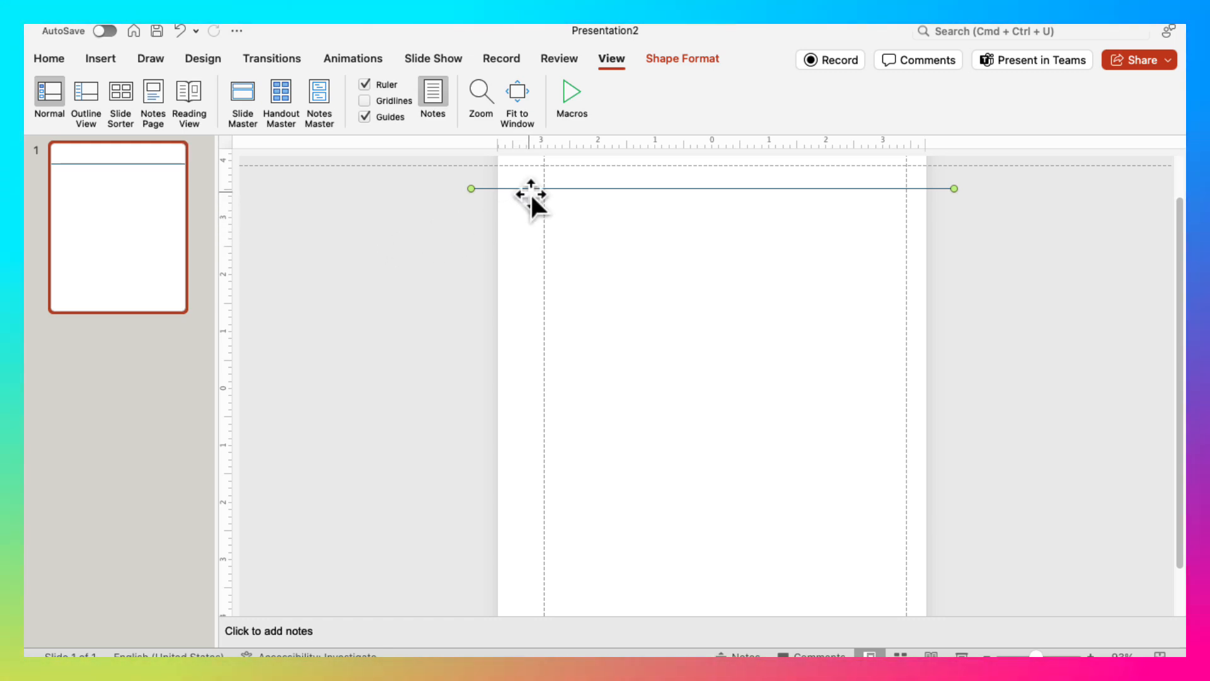
click(446, 212)
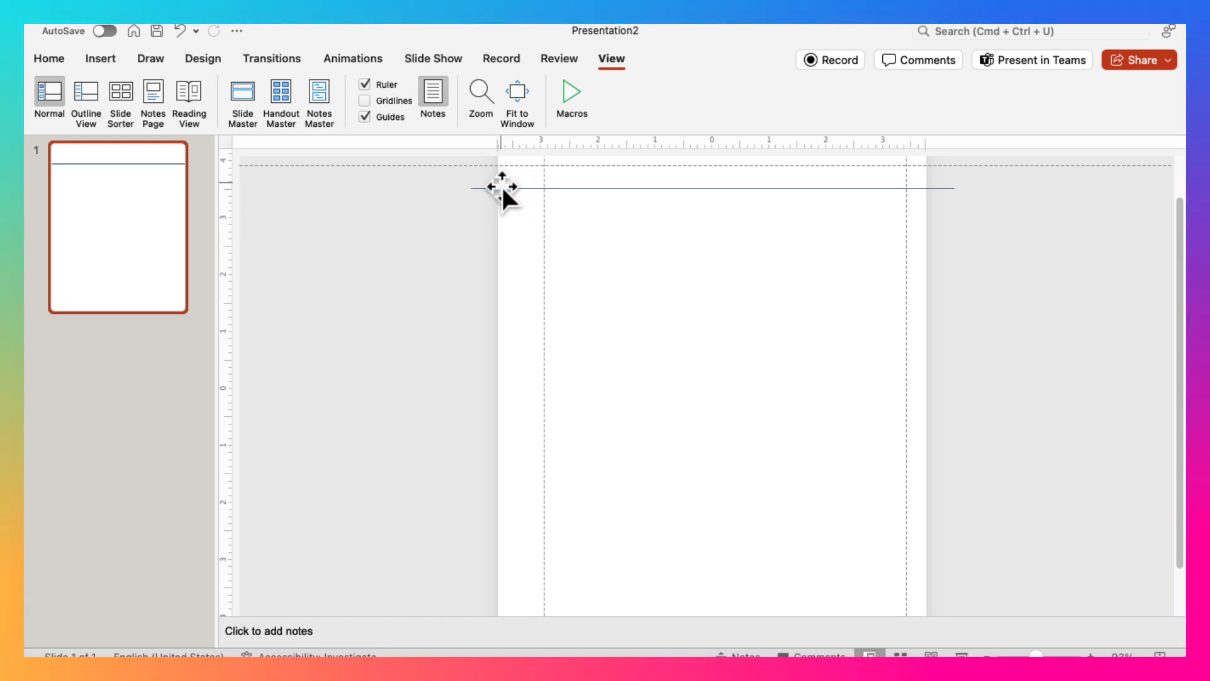
click(501, 187)
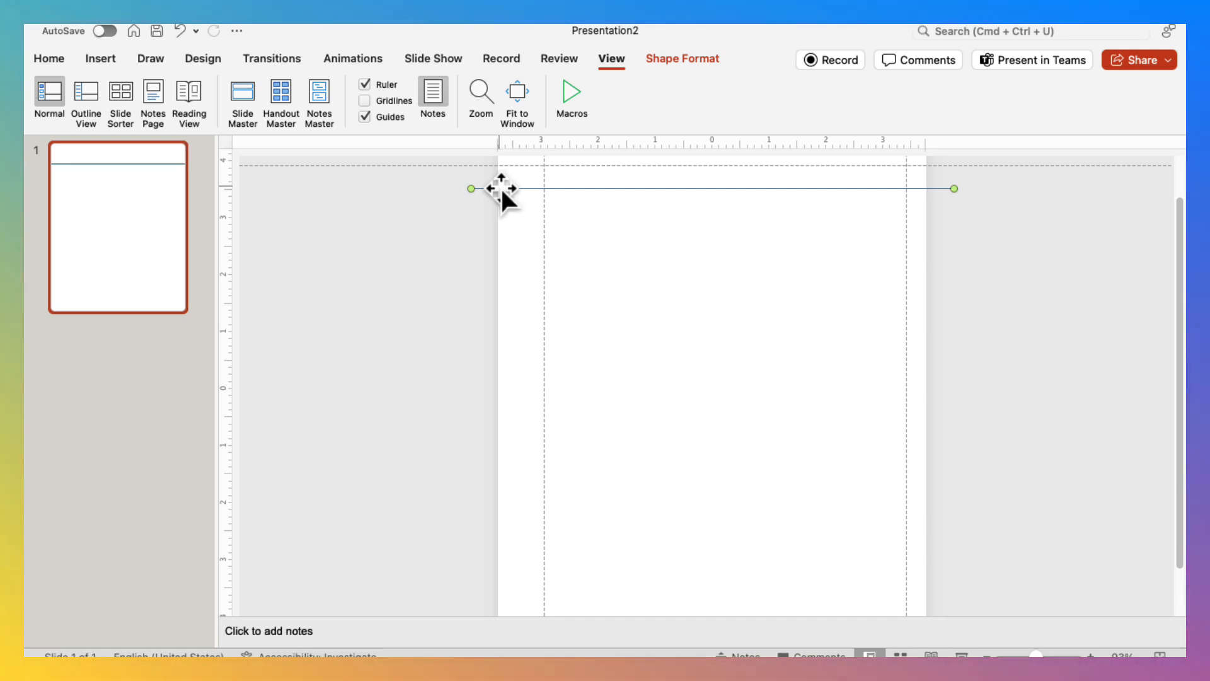
right_click(501, 188)
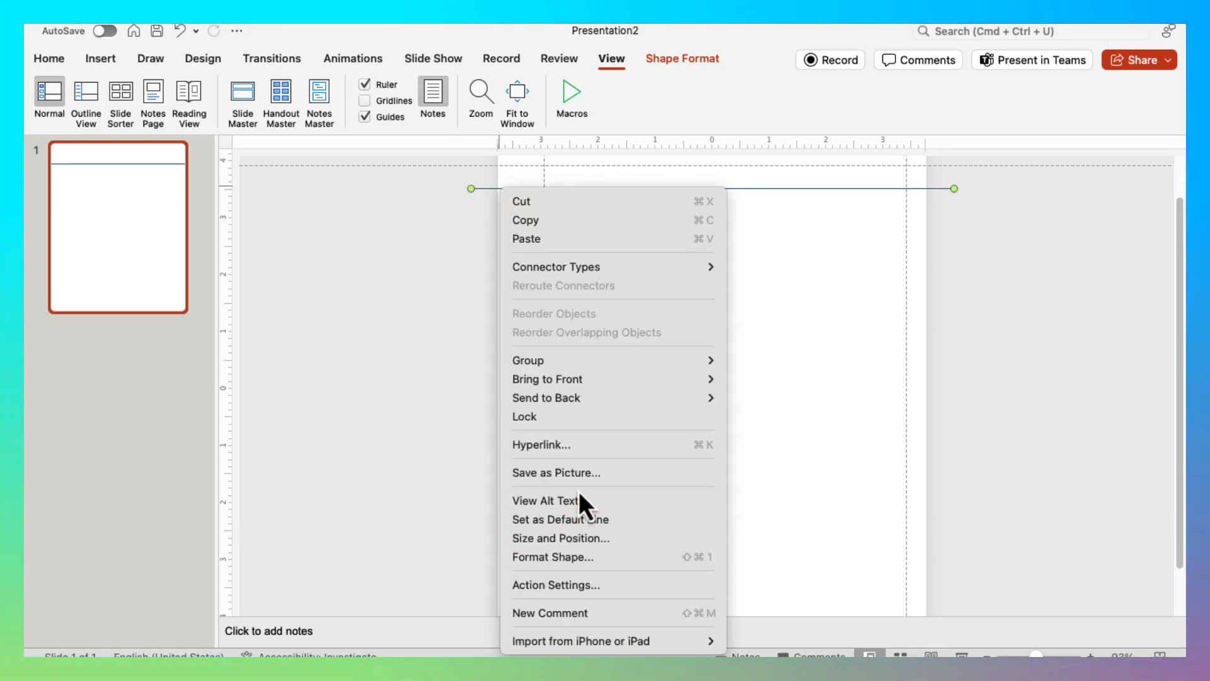
click(558, 558)
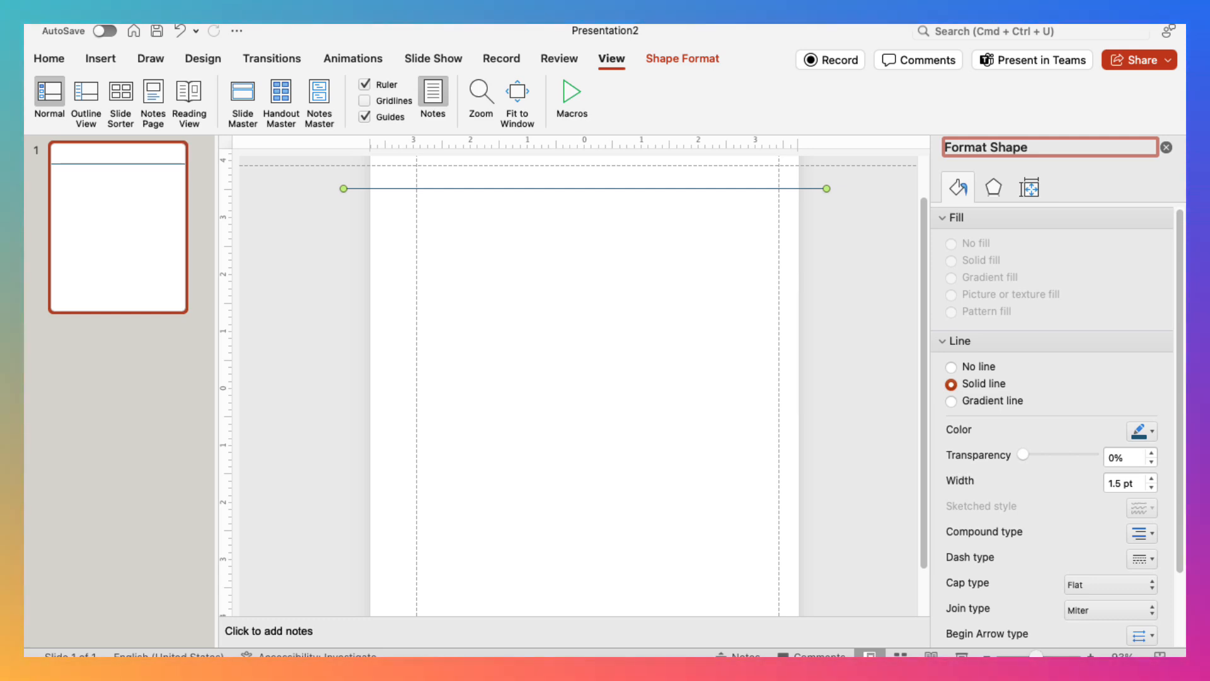
- Try the second and first shades of the black theme colour on the horizontal line
scroll(584, 385, up, 3)
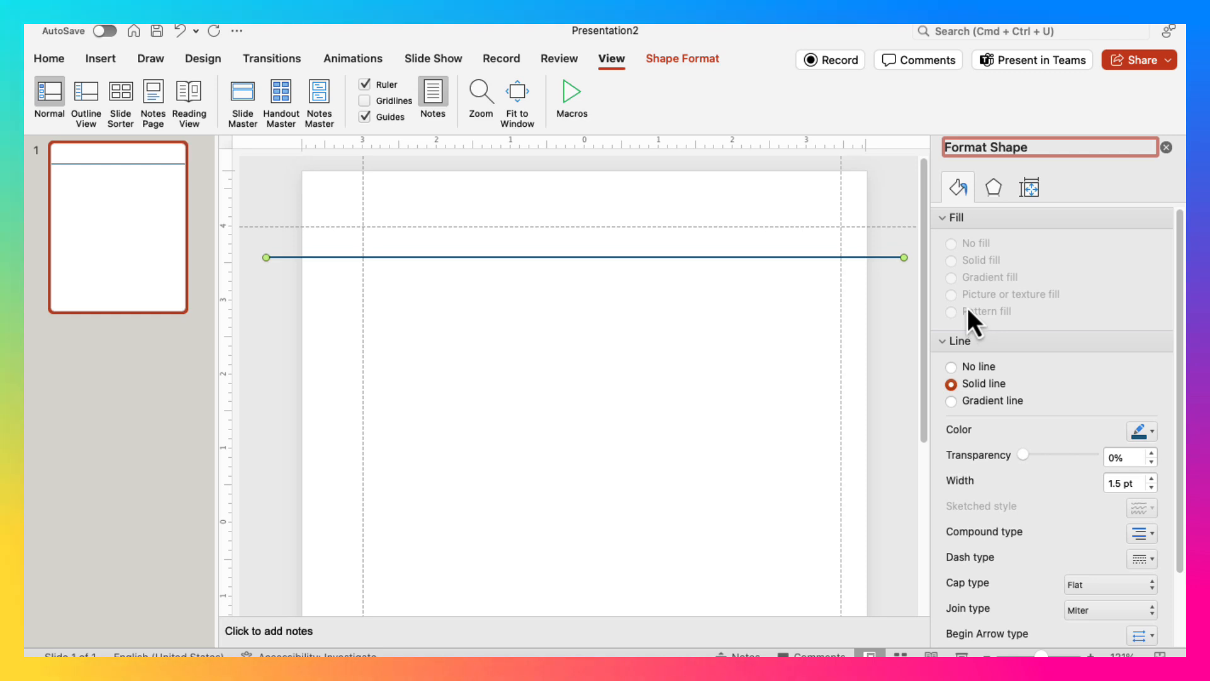
scroll(1115, 395, down, 1)
click(1145, 424)
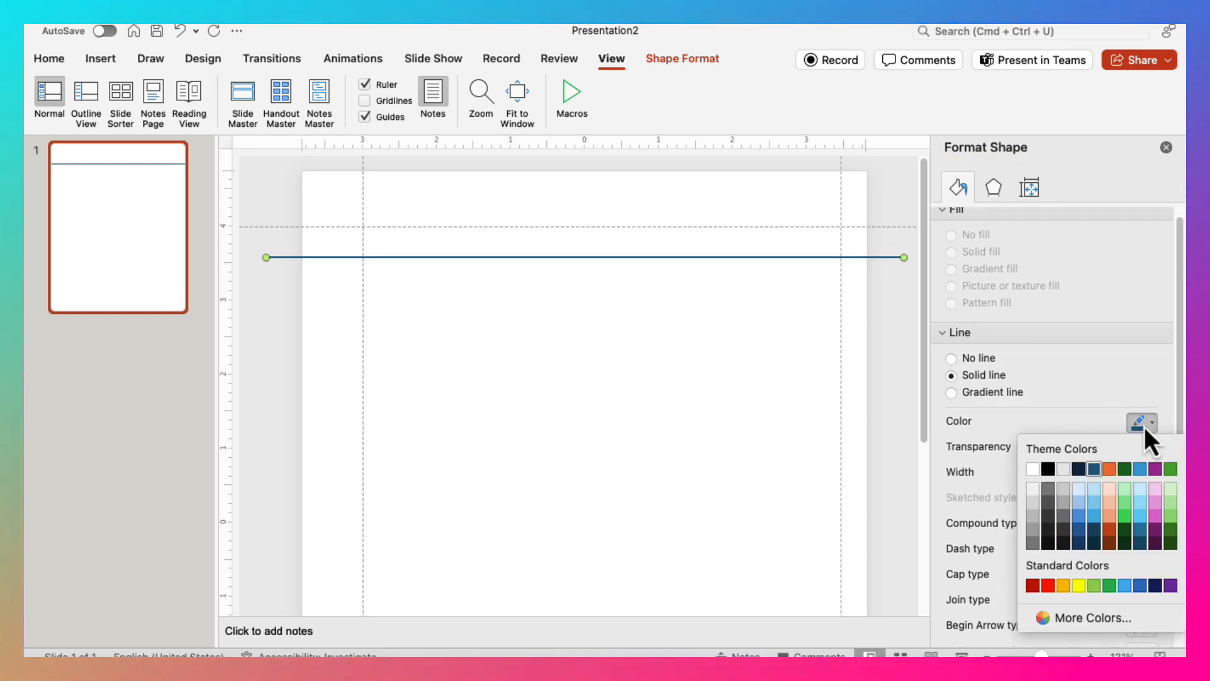
click(1051, 506)
click(761, 339)
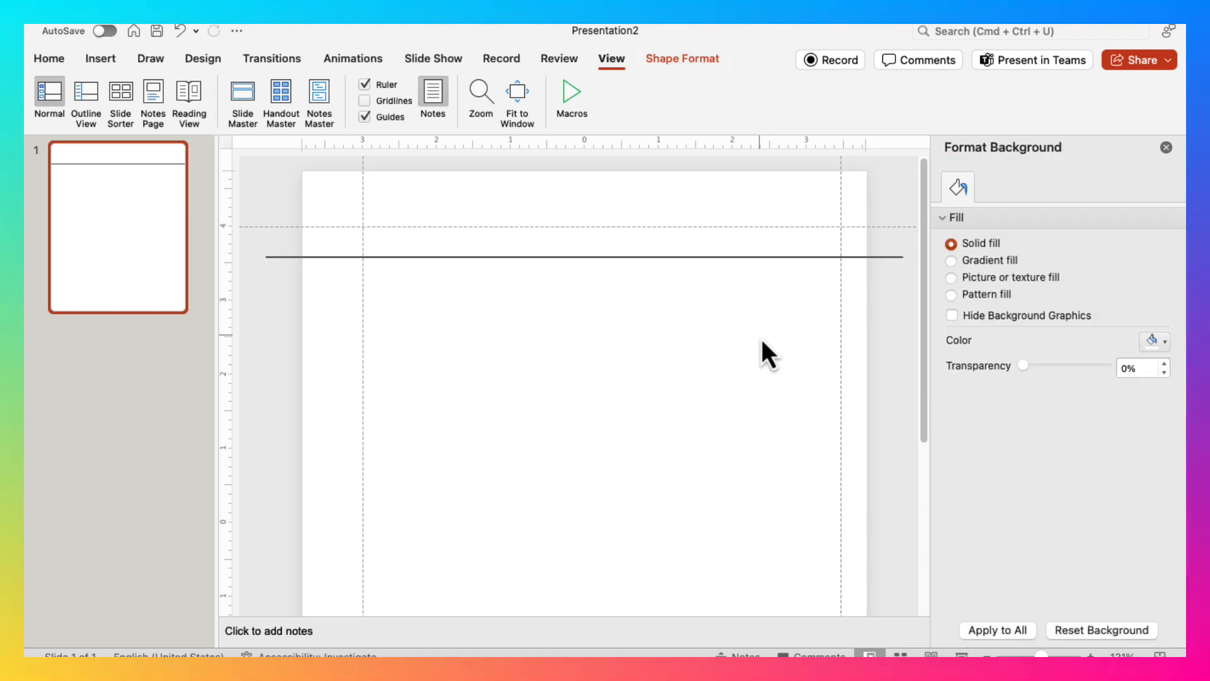
click(661, 256)
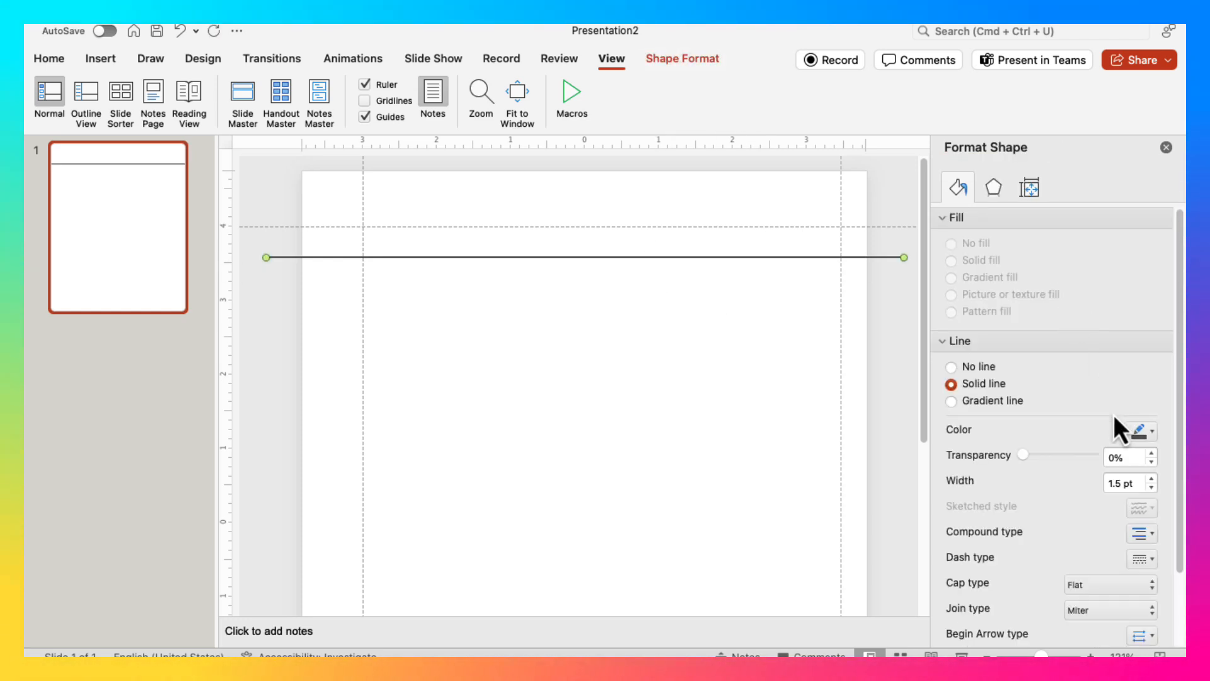
click(1150, 431)
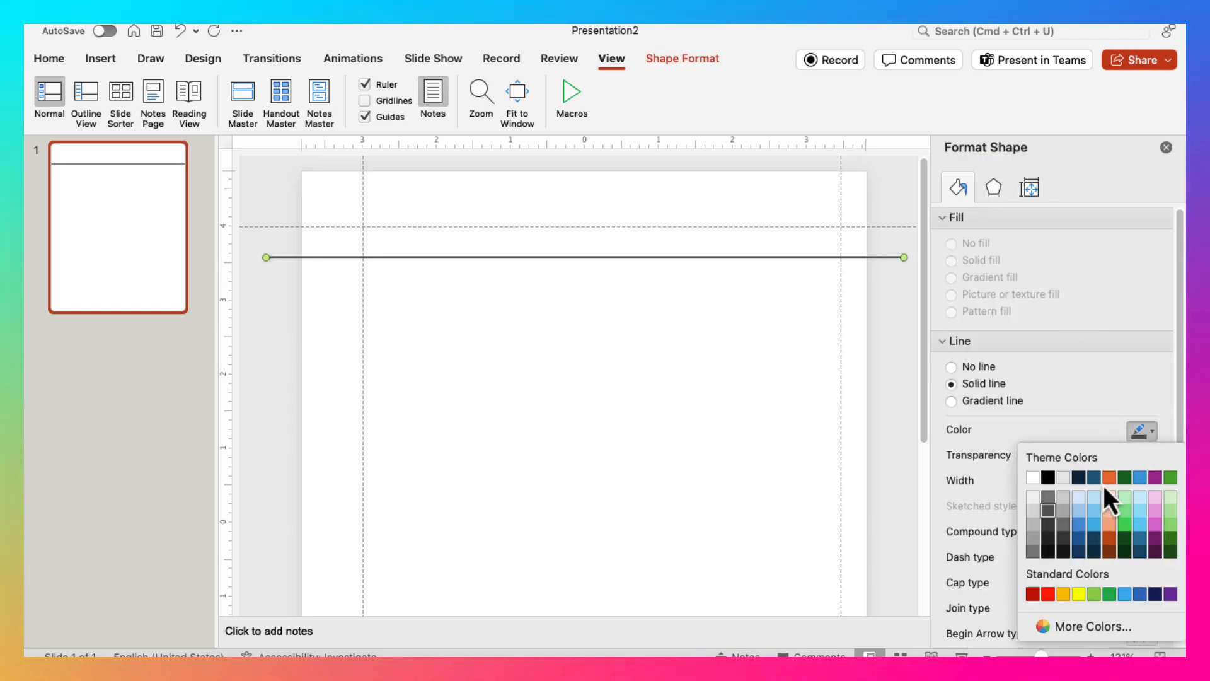
click(1046, 498)
click(649, 327)
click(626, 327)
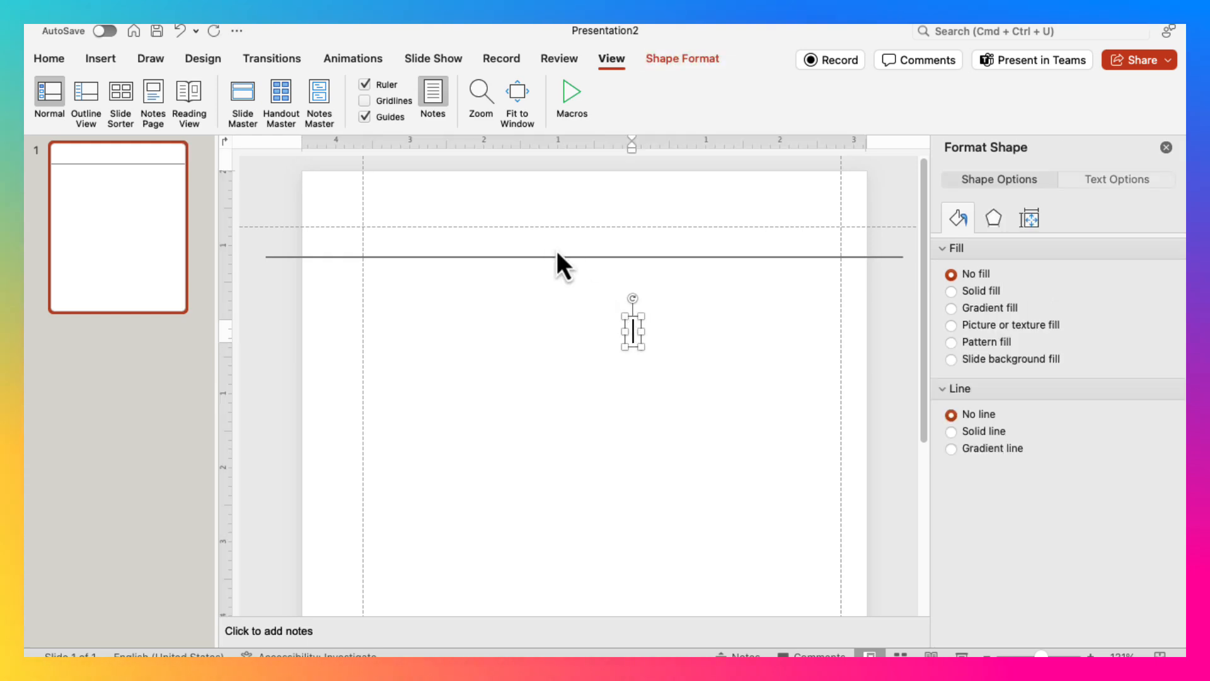
- Try the third shade of the light grey theme colour on the horizontal line
click(554, 256)
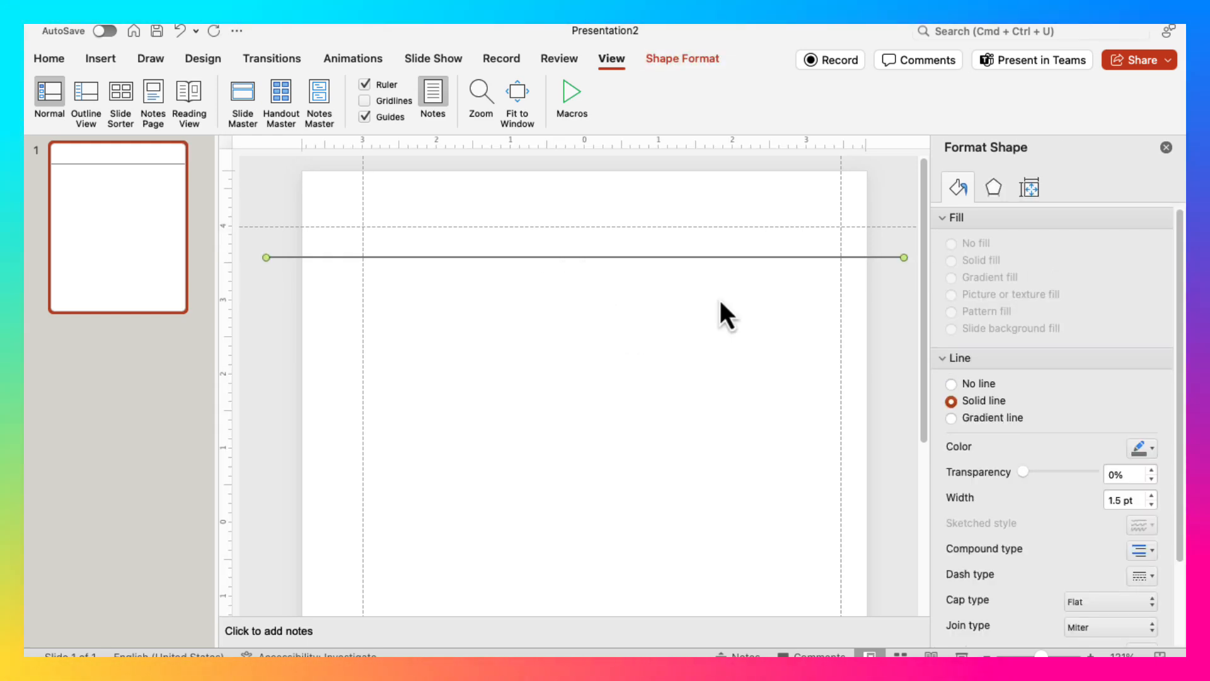
click(1146, 448)
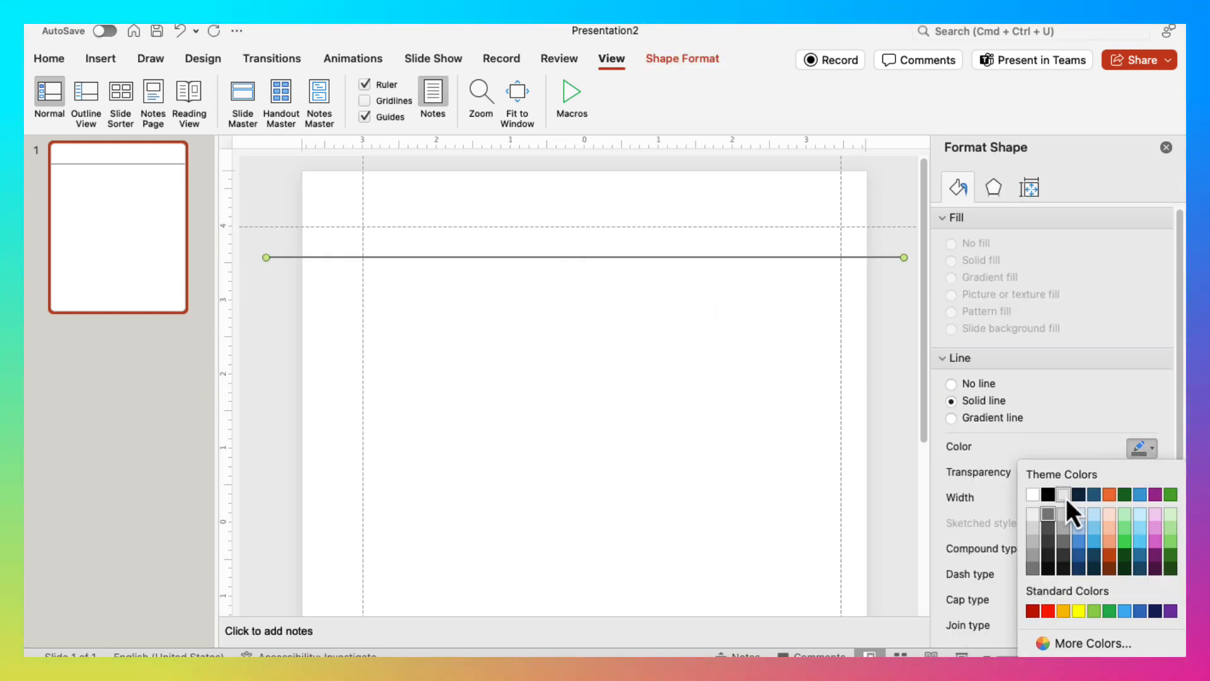
click(1064, 543)
click(724, 365)
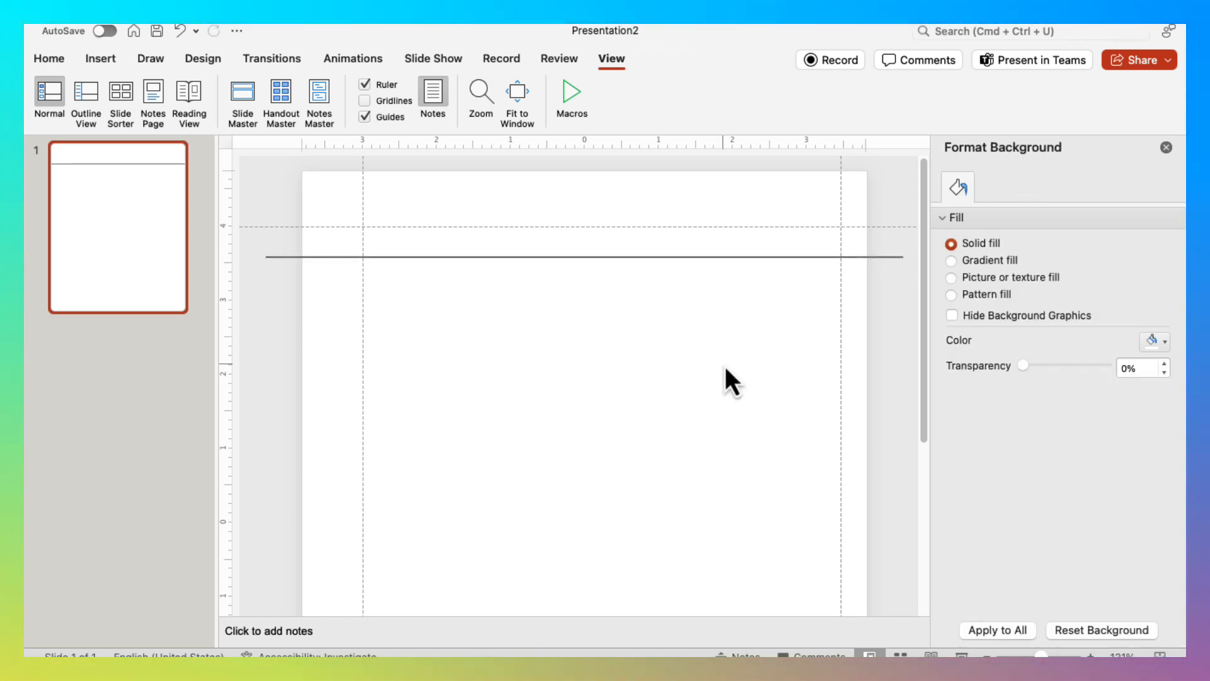
- Set the horizontal line's colour to the second shade of the light grey theme colour, a medium grey
click(757, 257)
click(1152, 431)
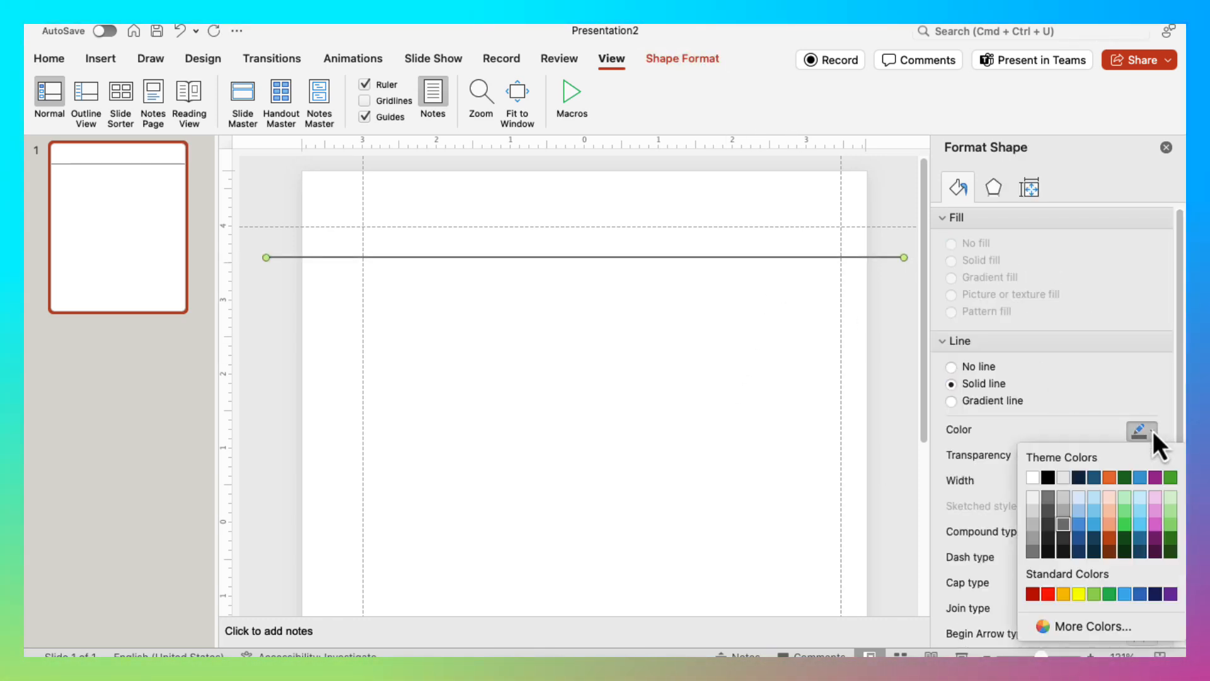
click(1065, 513)
click(633, 330)
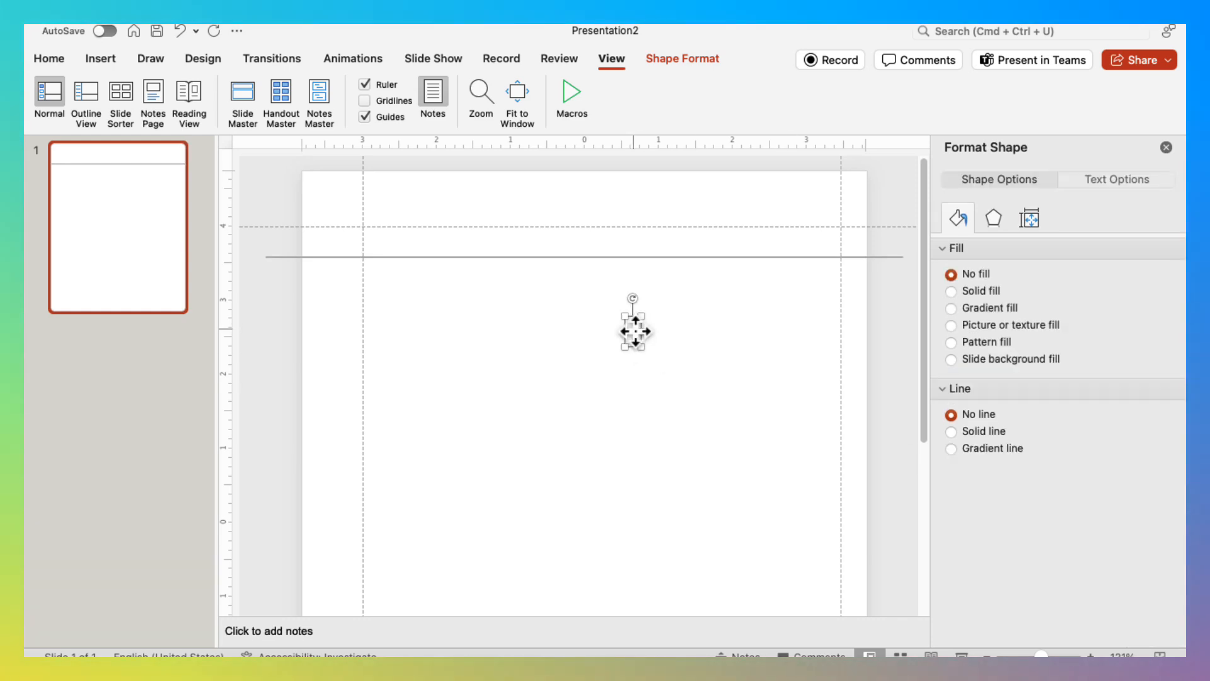
click(766, 334)
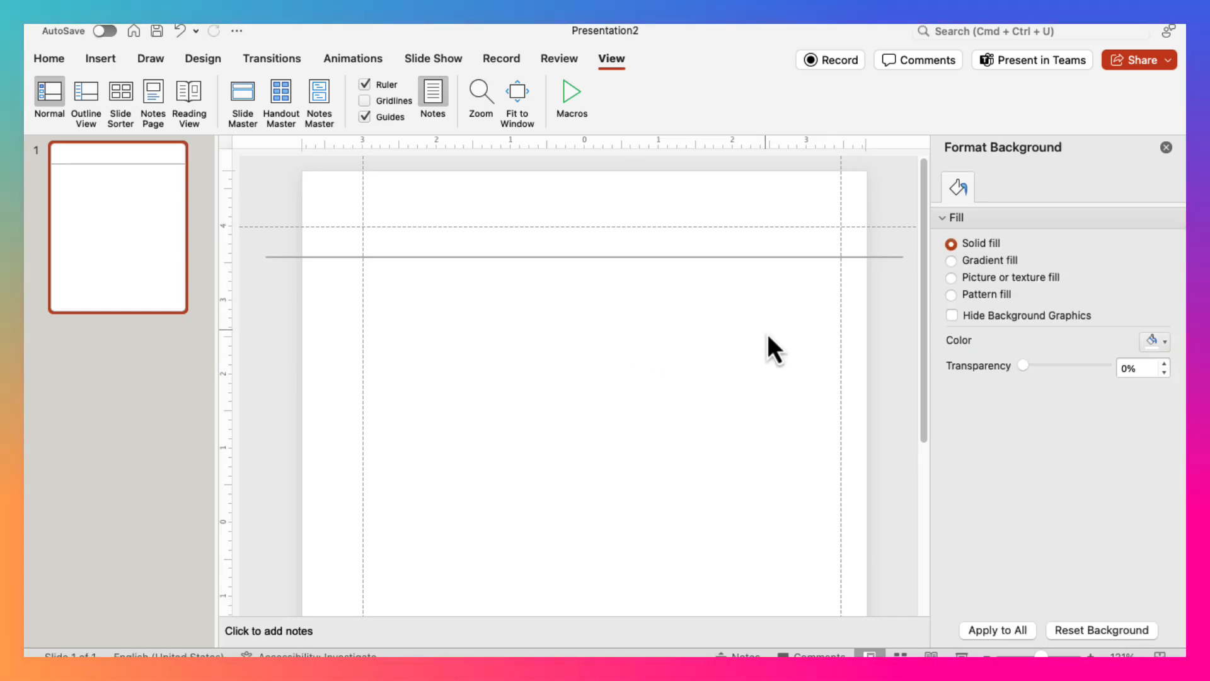
- Set the horizontal line's width to 1.25 pt after trying 1 pt
click(780, 258)
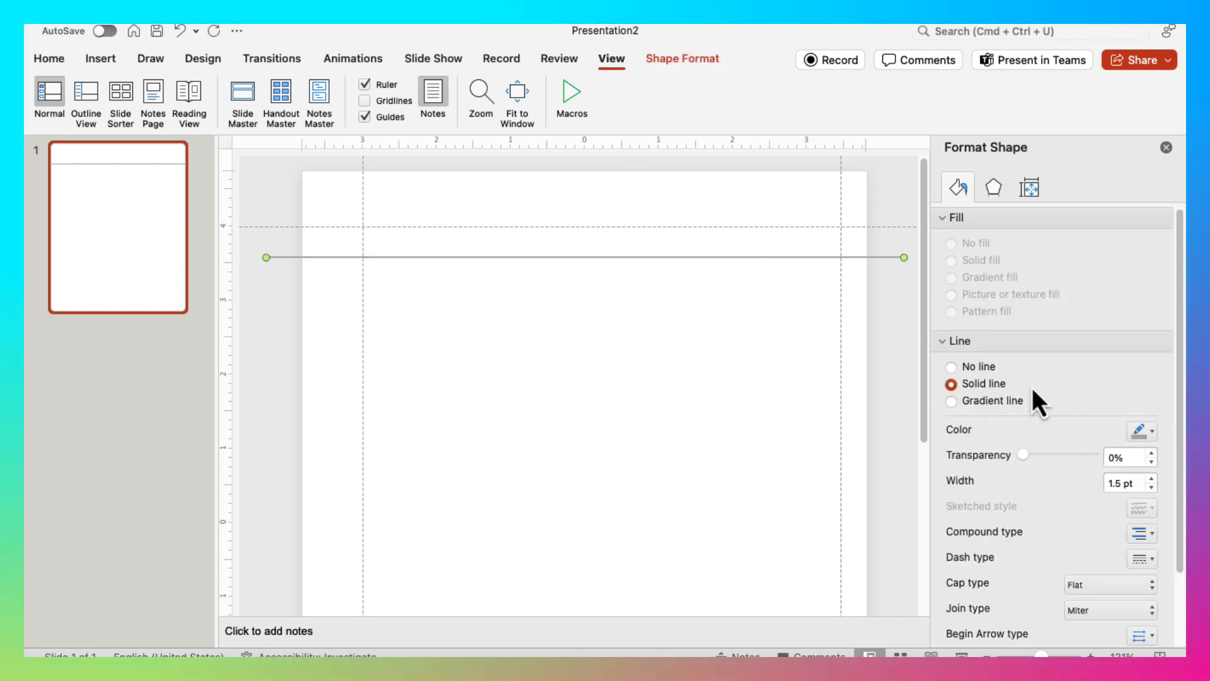
scroll(1148, 459, down, 1)
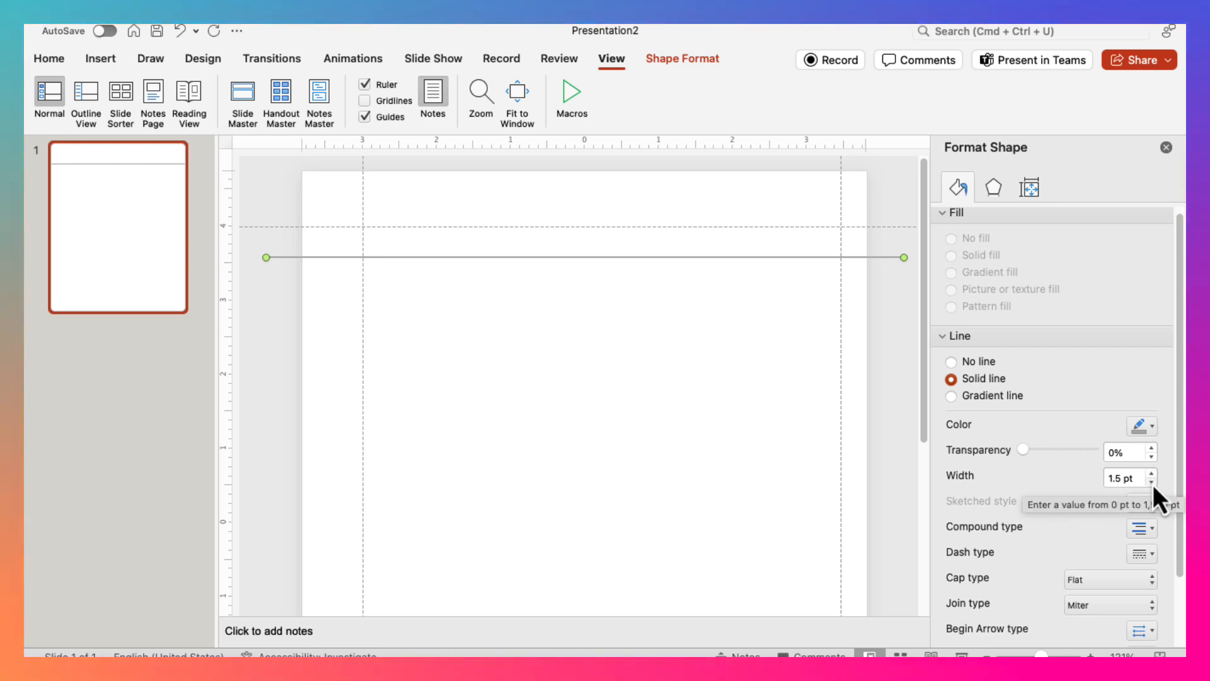
click(1152, 483)
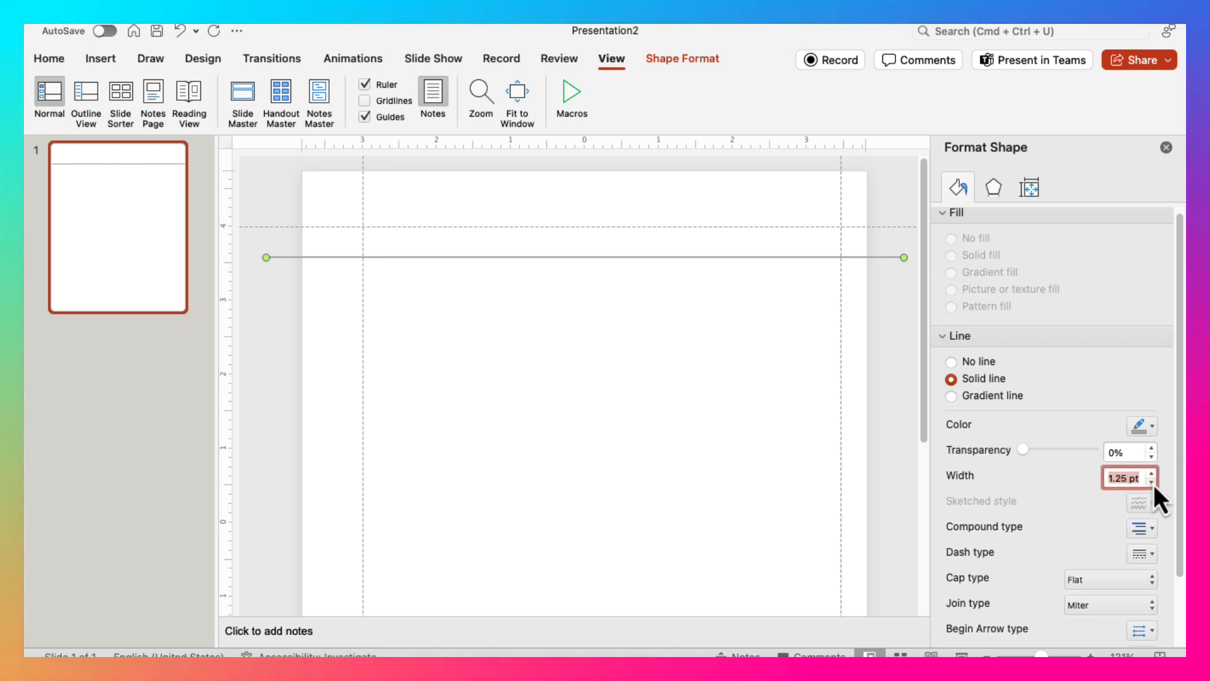
click(1151, 483)
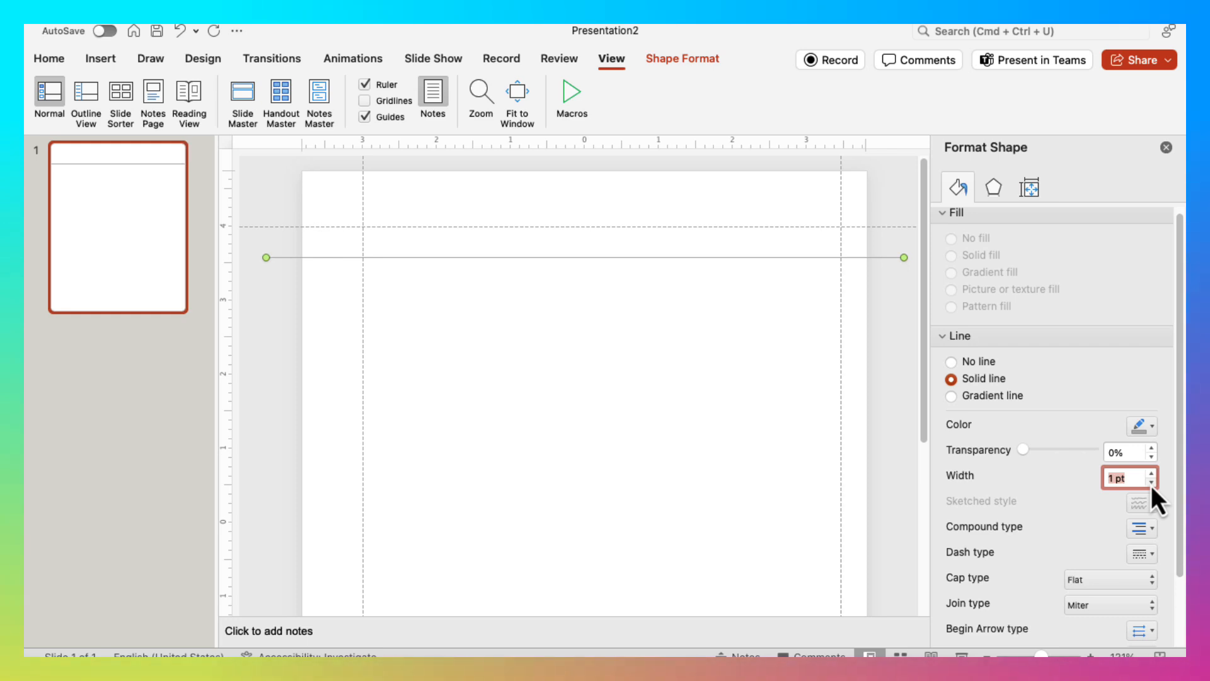
click(532, 368)
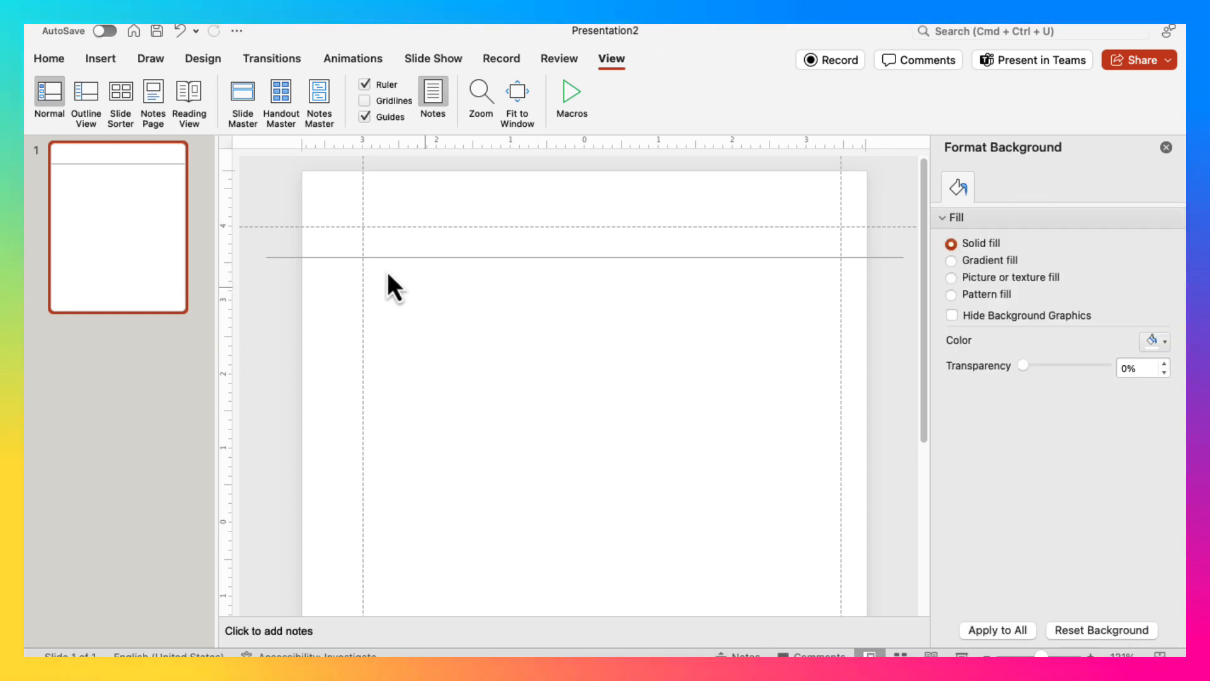
click(374, 260)
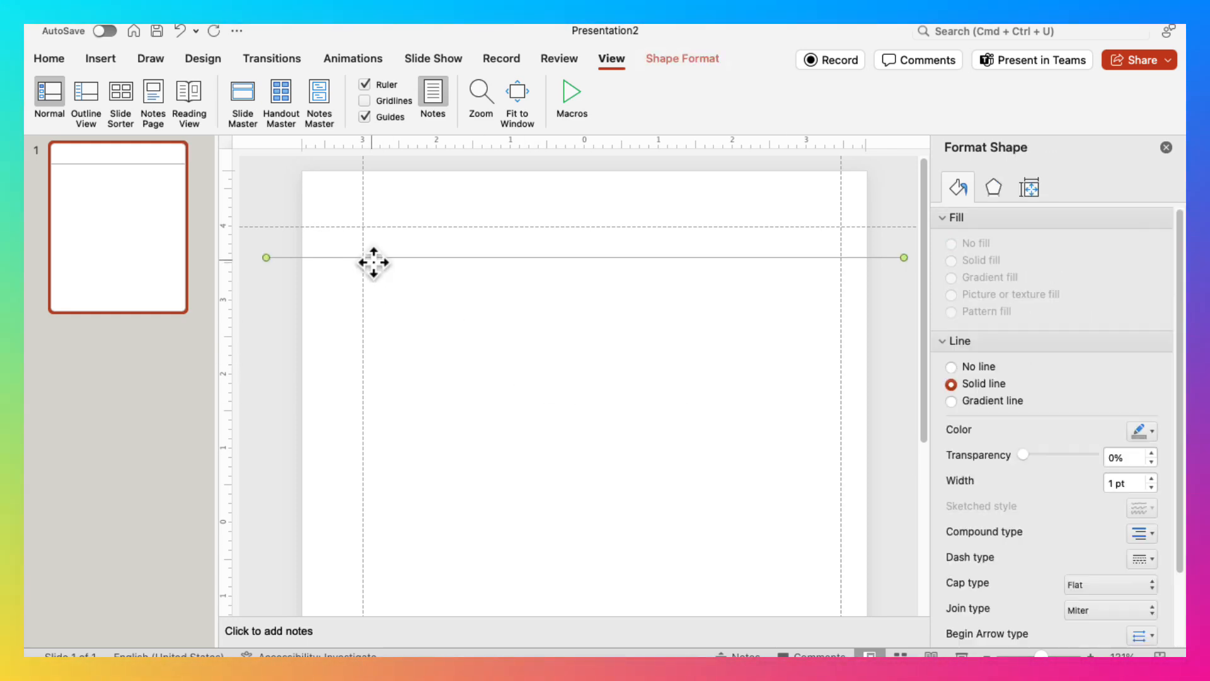
click(1151, 479)
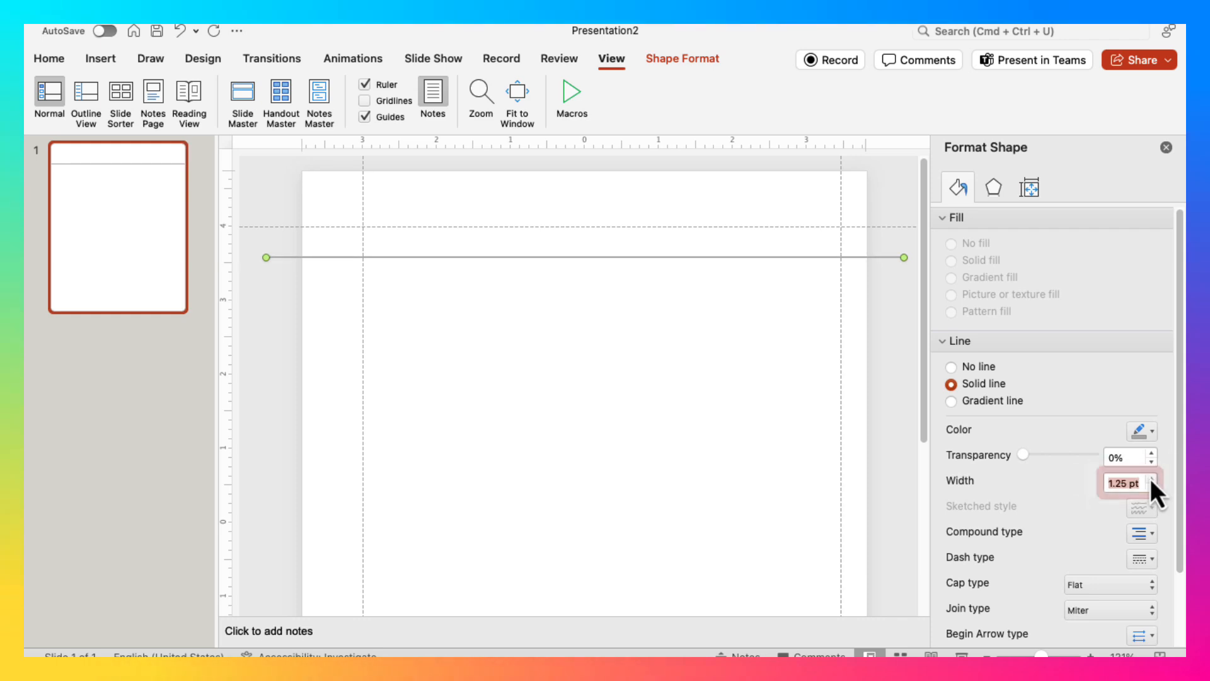
click(583, 368)
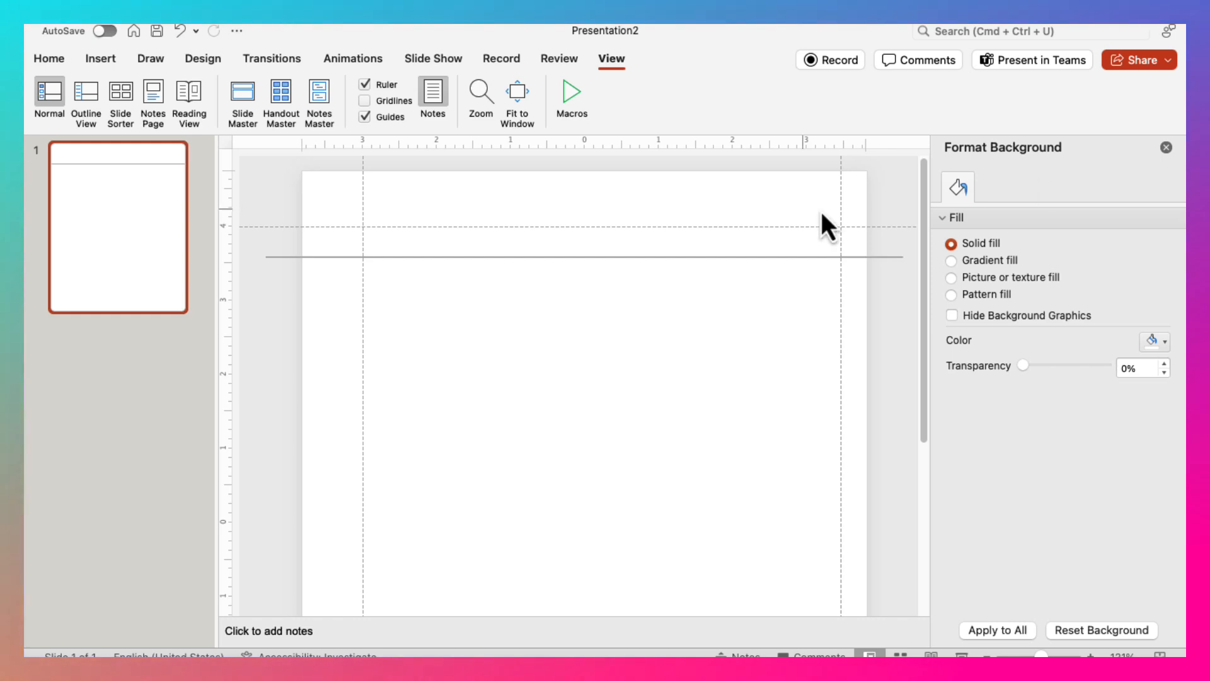
- Select the horizontal line, show the slide's gridlines and close the shape formatting settings
click(684, 255)
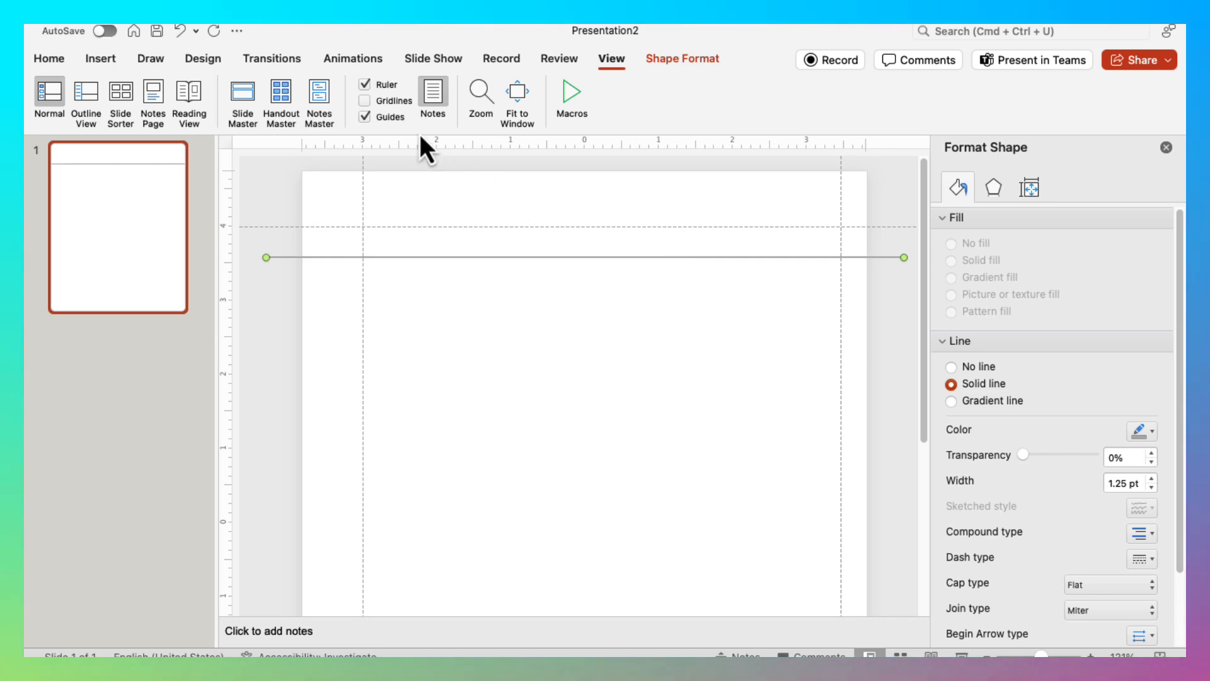
click(386, 107)
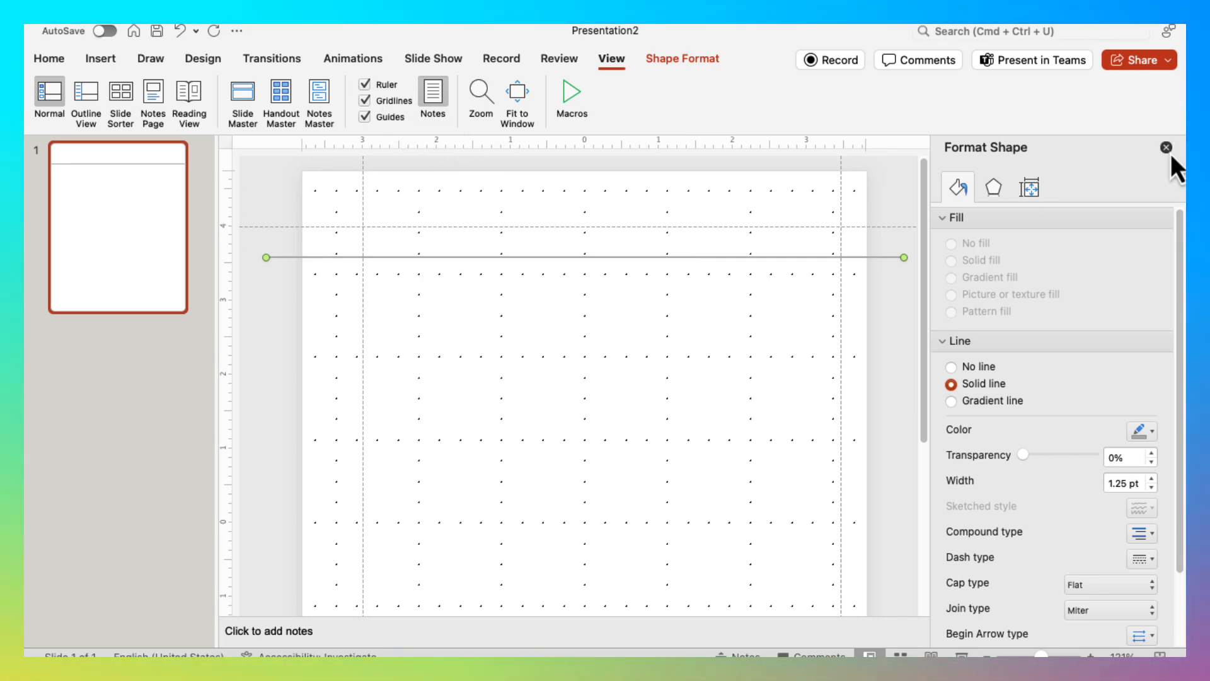
click(1166, 148)
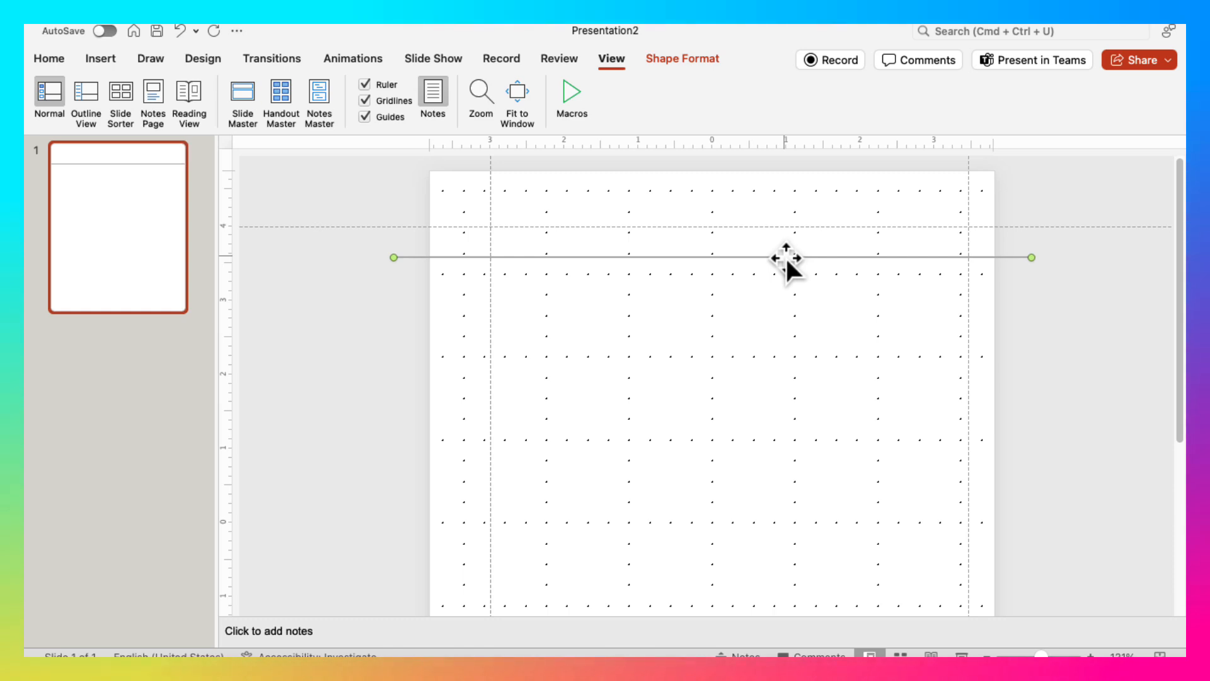
- Move the grey horizontal line up so it lies exactly on the upper guide
drag(1041, 656, 1046, 656)
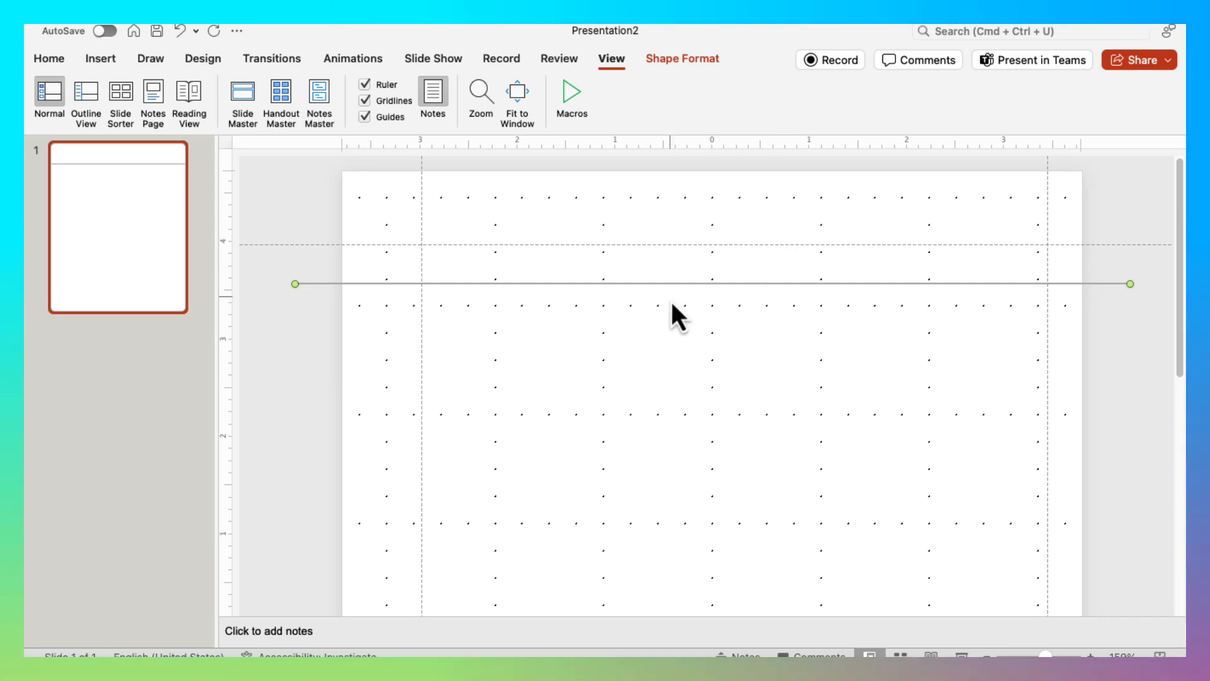
drag(670, 286, 671, 246)
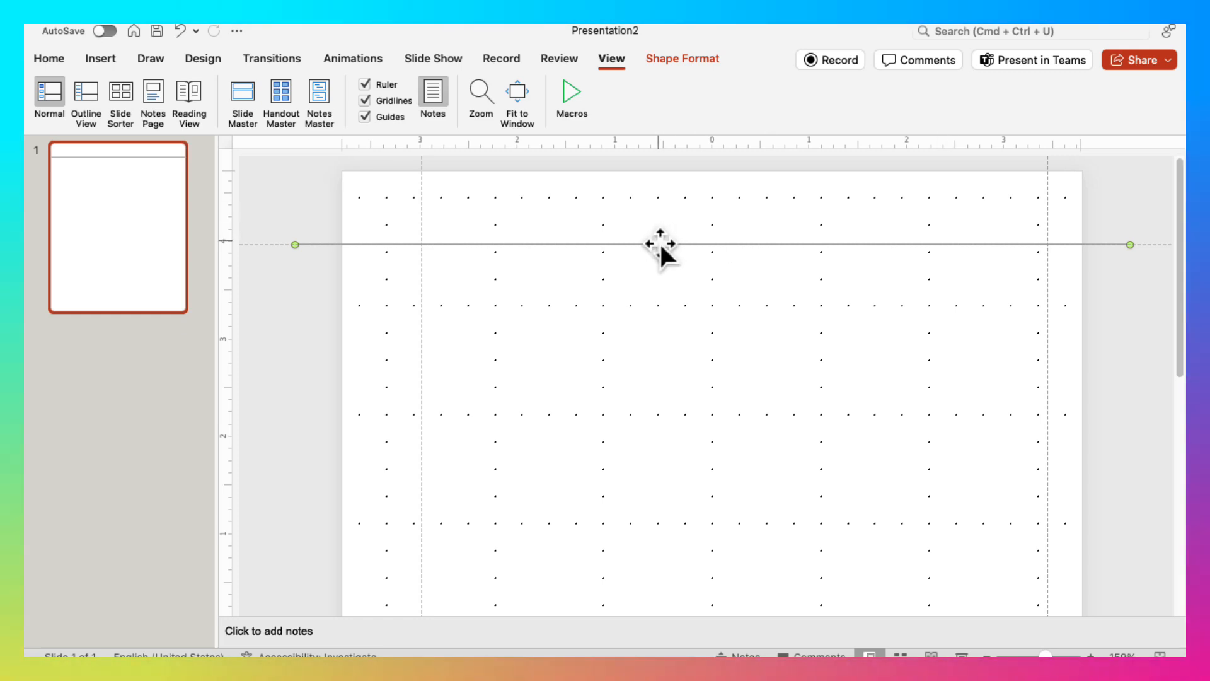
- Paste a copy of the grey line and align both lines to adjacent grid rows below the upper guide, the original at 0.83" from the top
key(super+v)
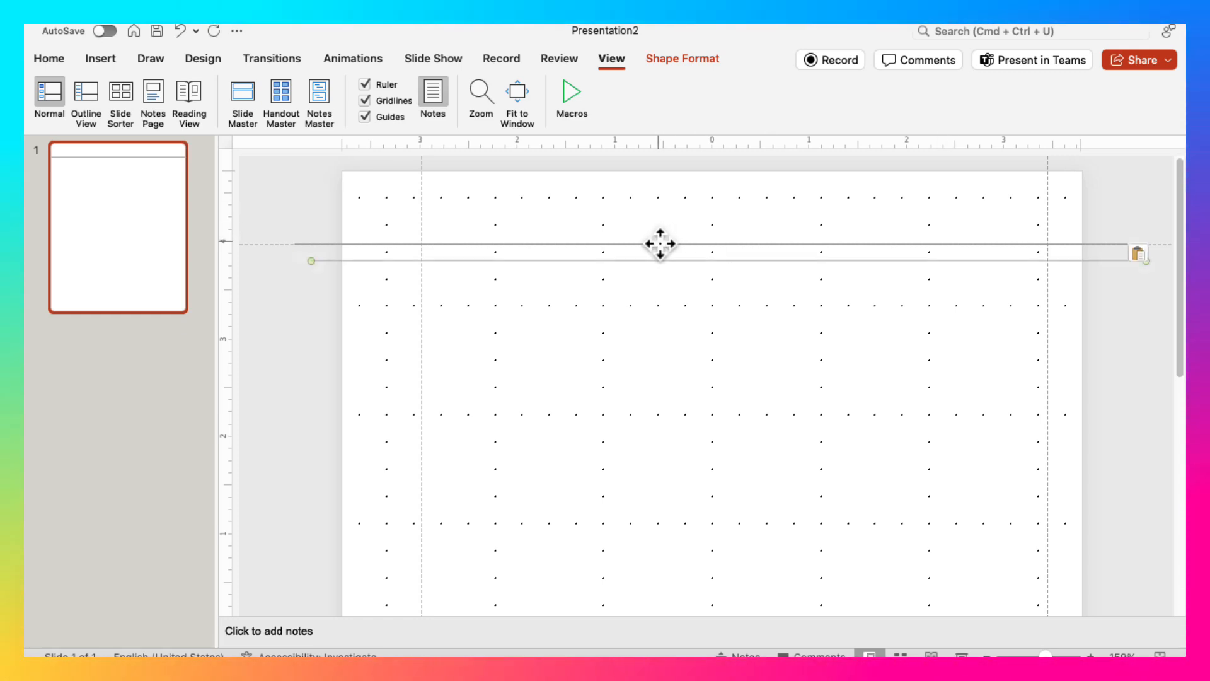
drag(663, 259, 652, 281)
click(520, 245)
drag(520, 248, 519, 253)
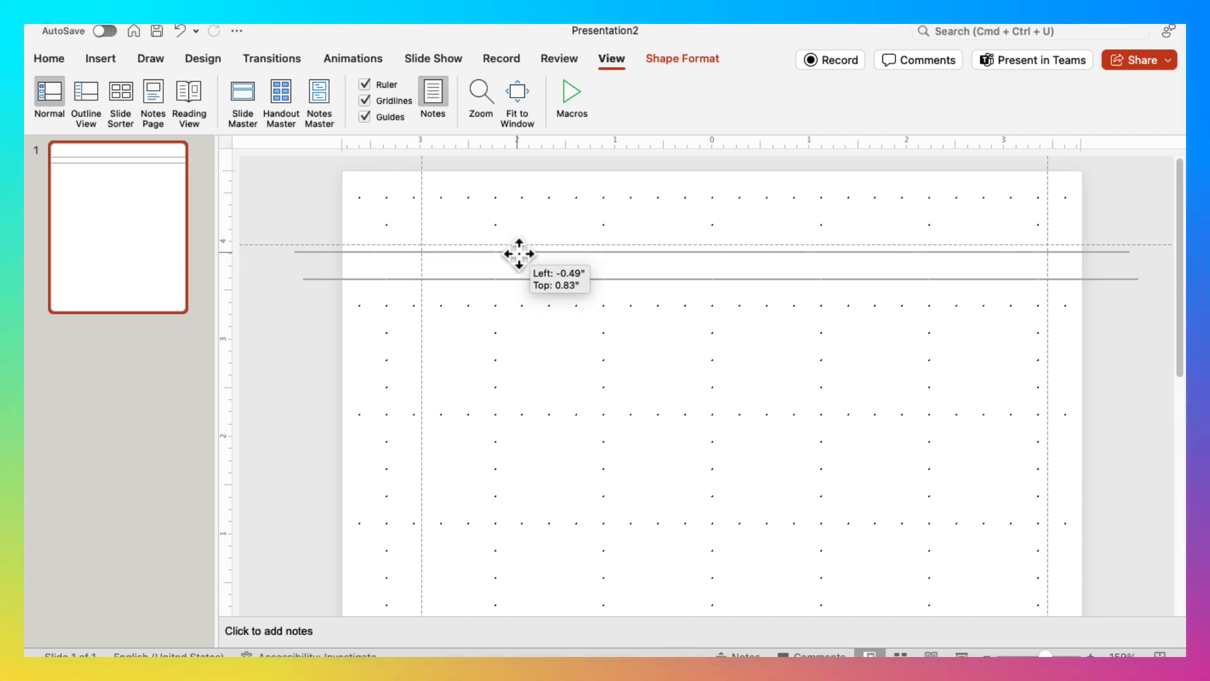
drag(519, 253, 519, 253)
click(312, 166)
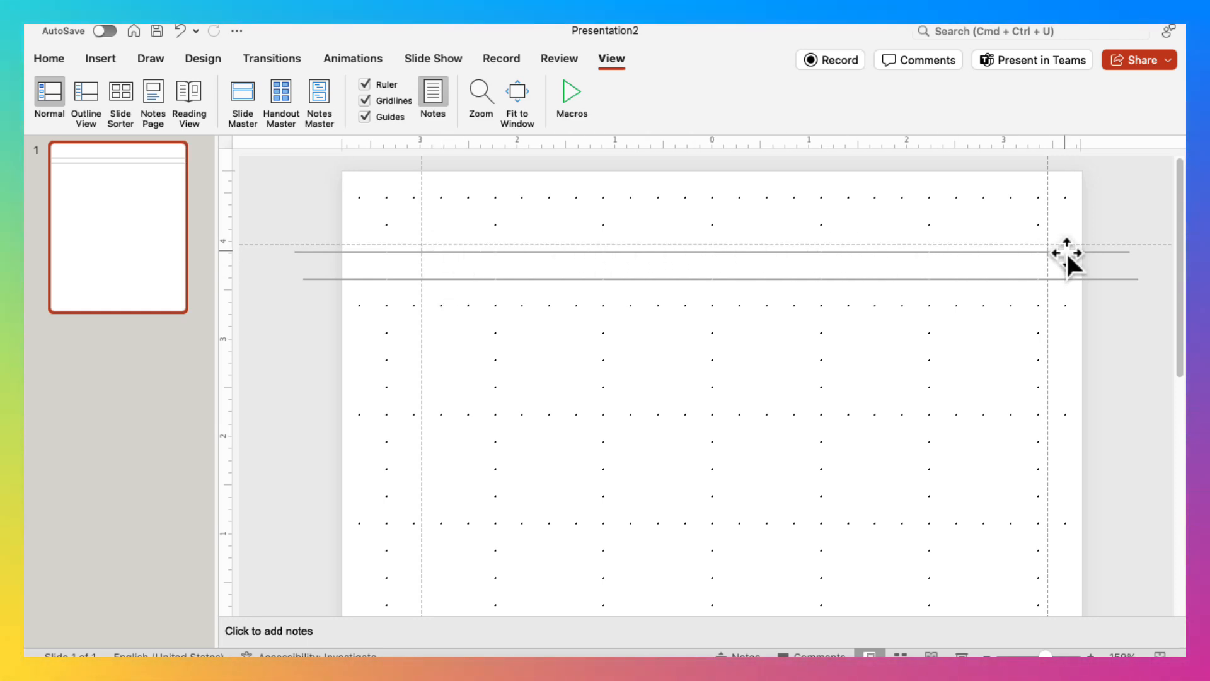
- Move the upper grey line up onto the guide at 0.75" and back down to the first grid row below it
drag(532, 251, 534, 241)
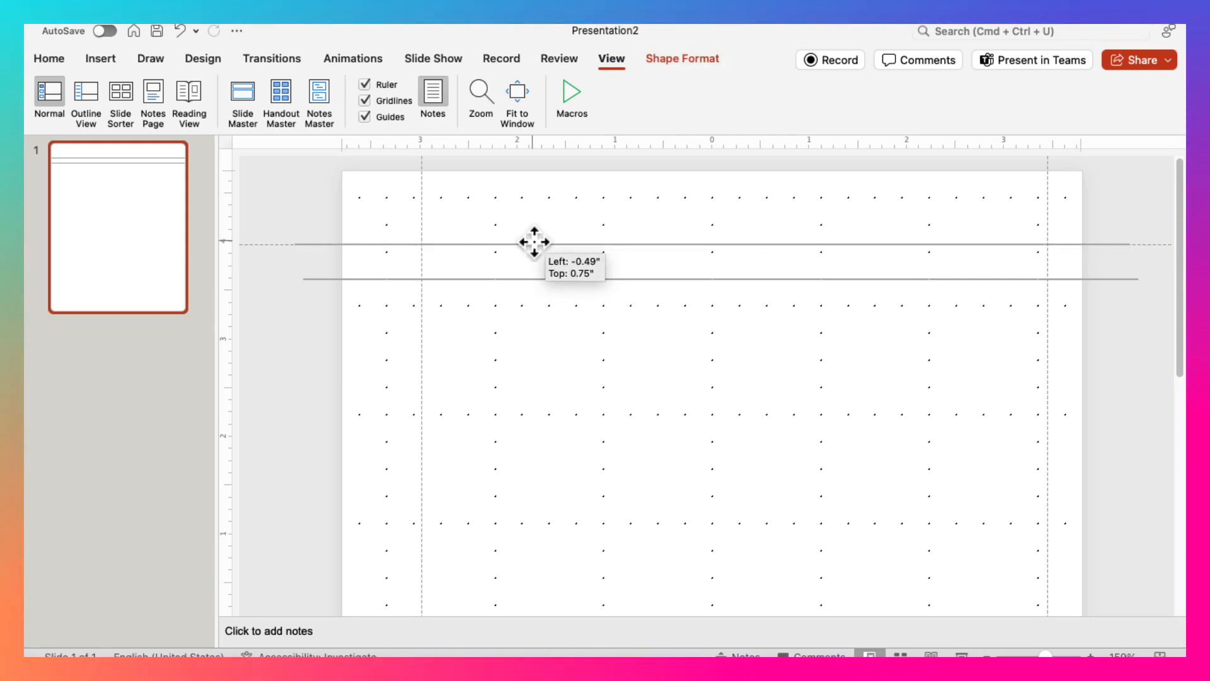
drag(535, 241, 534, 241)
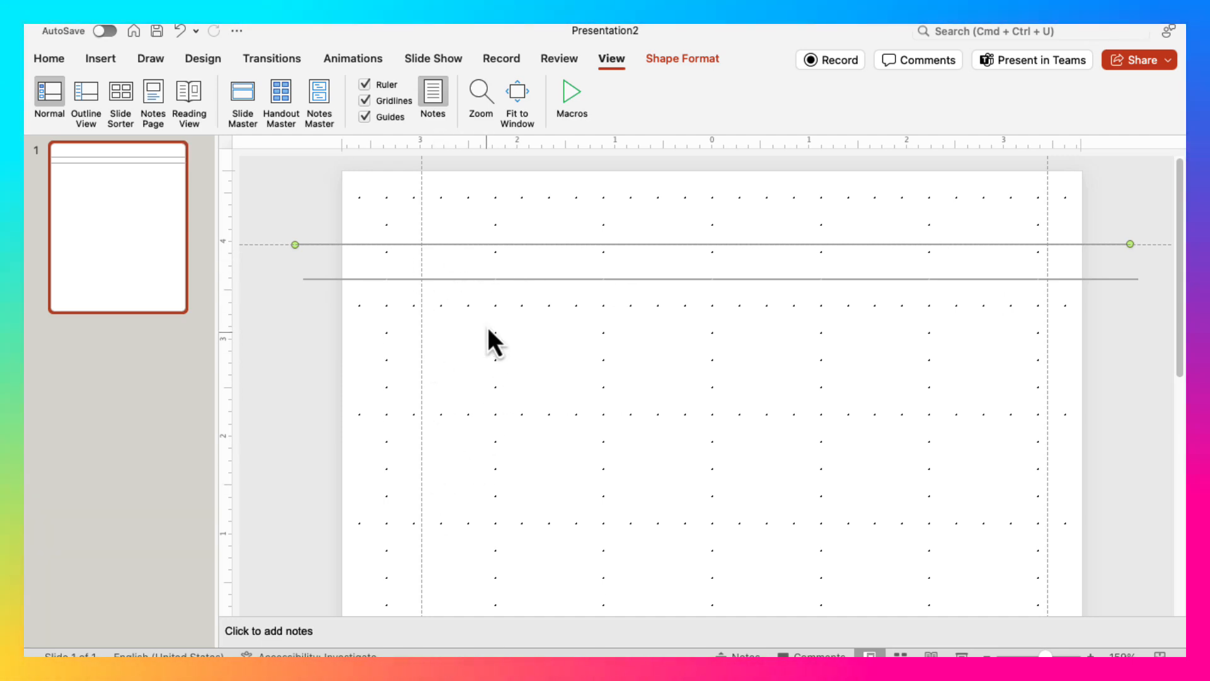
drag(489, 246, 489, 251)
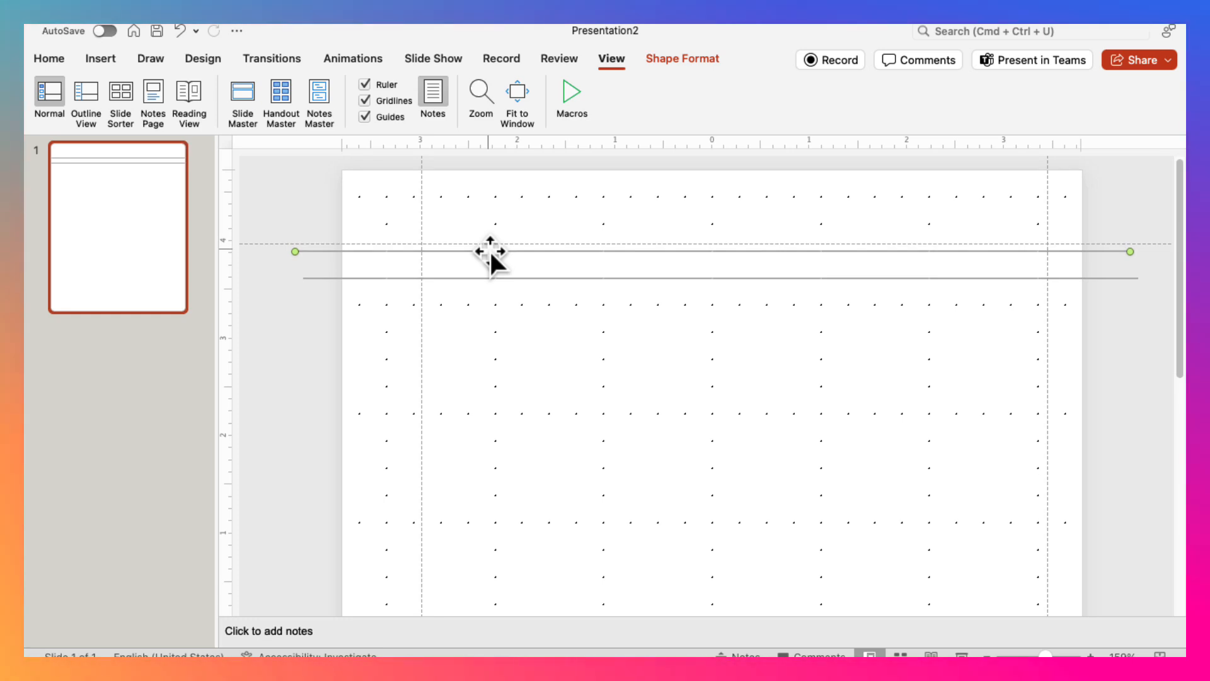
- Turn on snapping to the grid for the slide
right_click(631, 233)
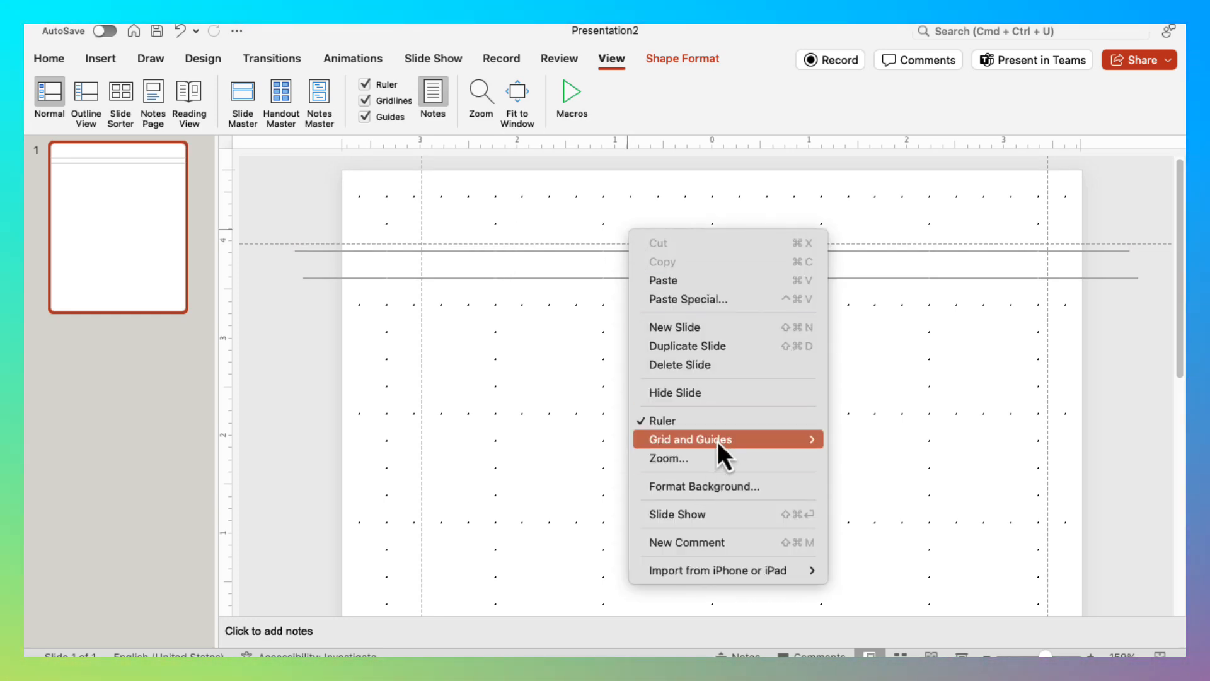
mouse_move(717, 441)
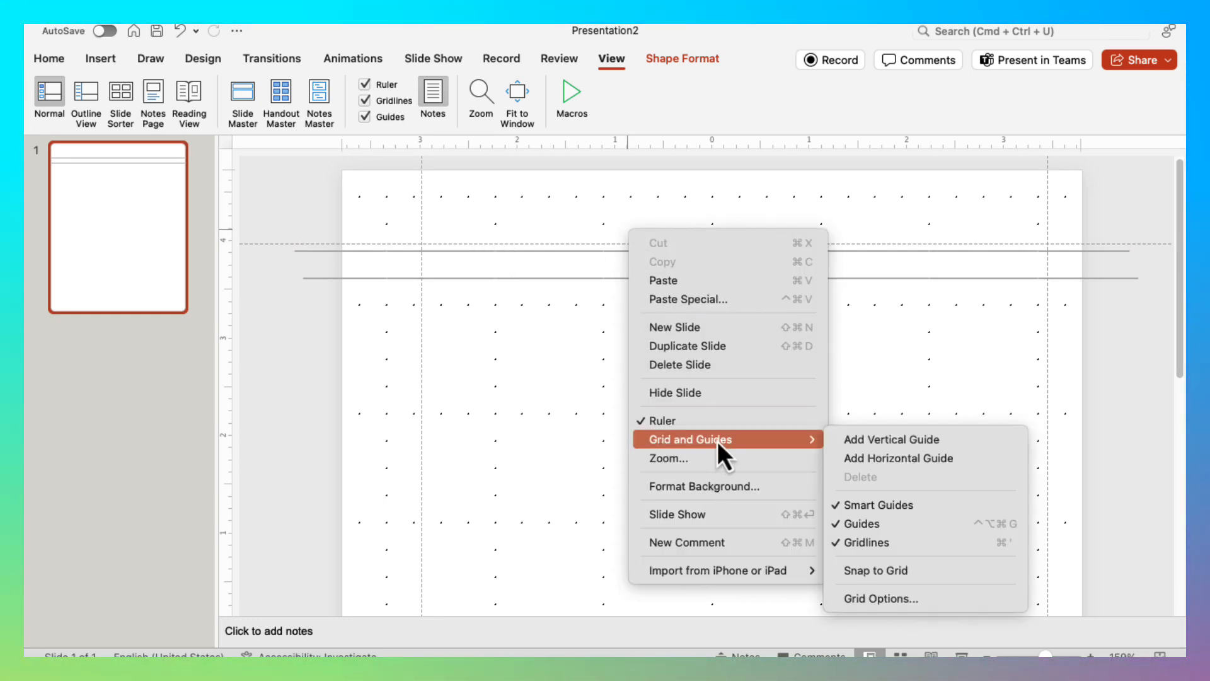
click(882, 571)
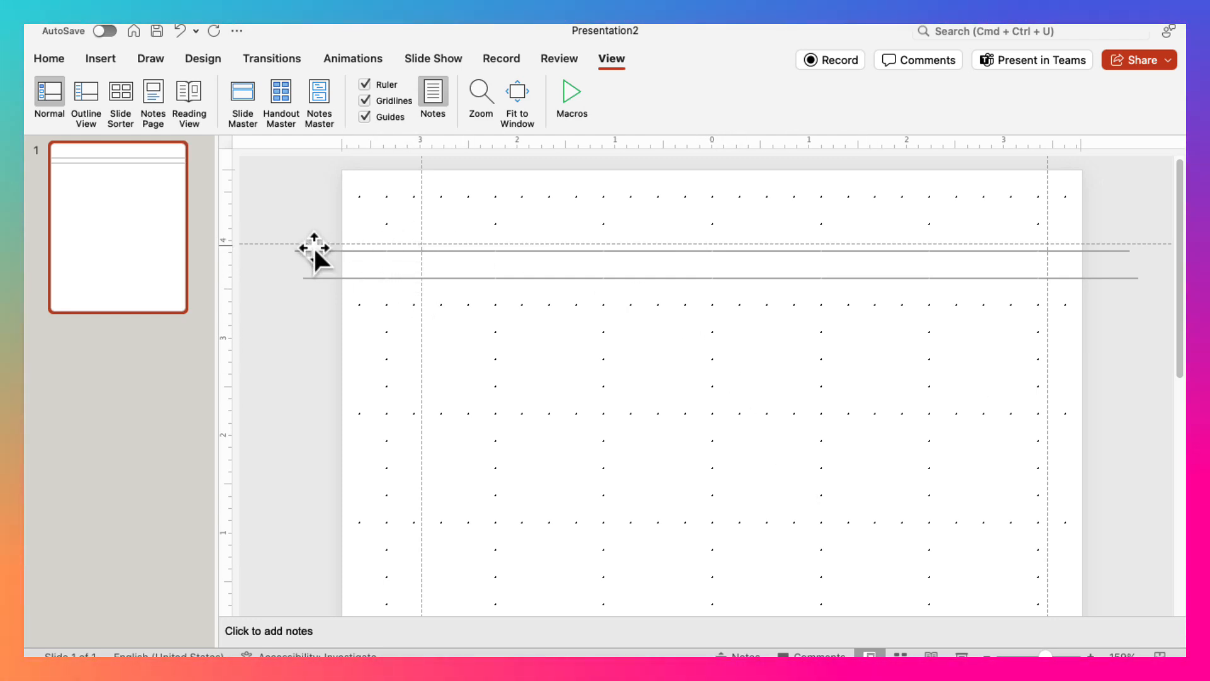
- Copy both grey lines together and place the pasted pair on the next two grid rows below
drag(269, 209, 776, 358)
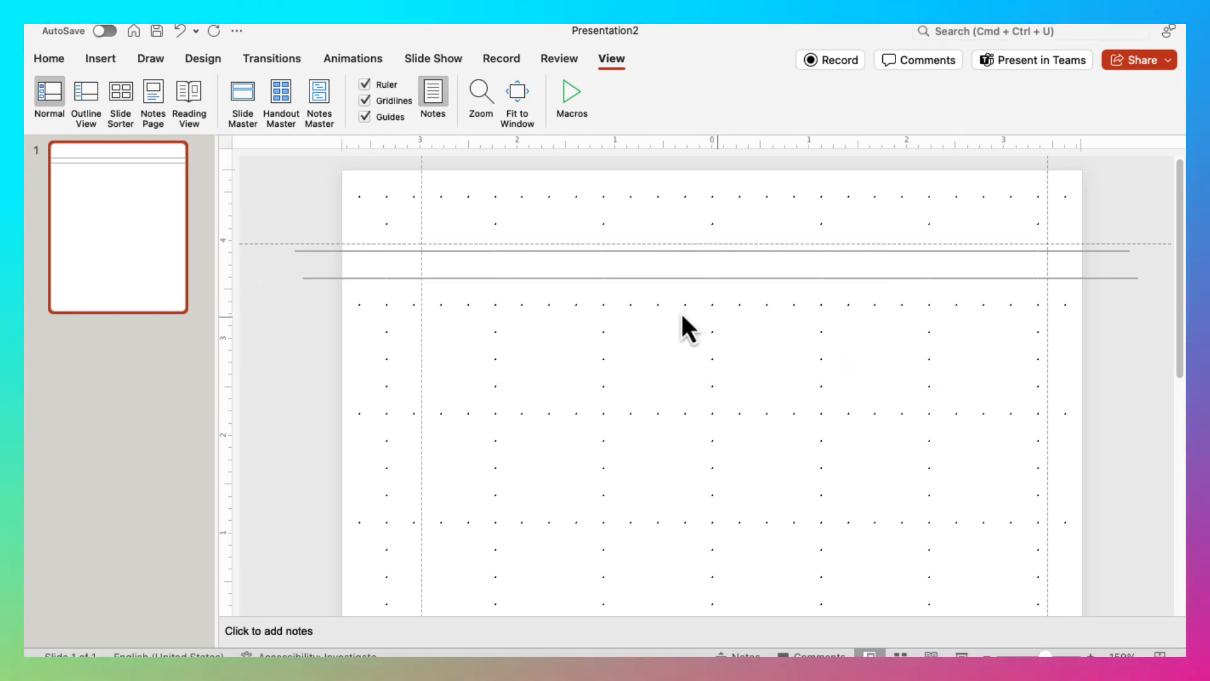
click(535, 249)
shift+click(534, 276)
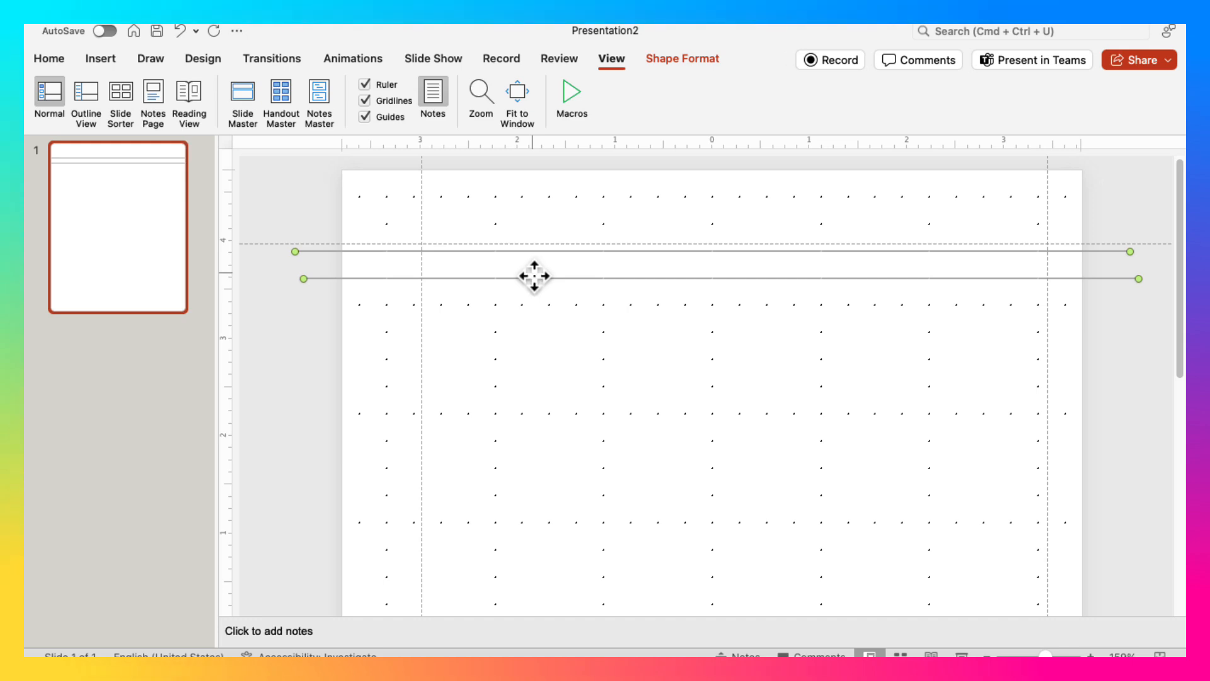
right_click(534, 276)
click(552, 310)
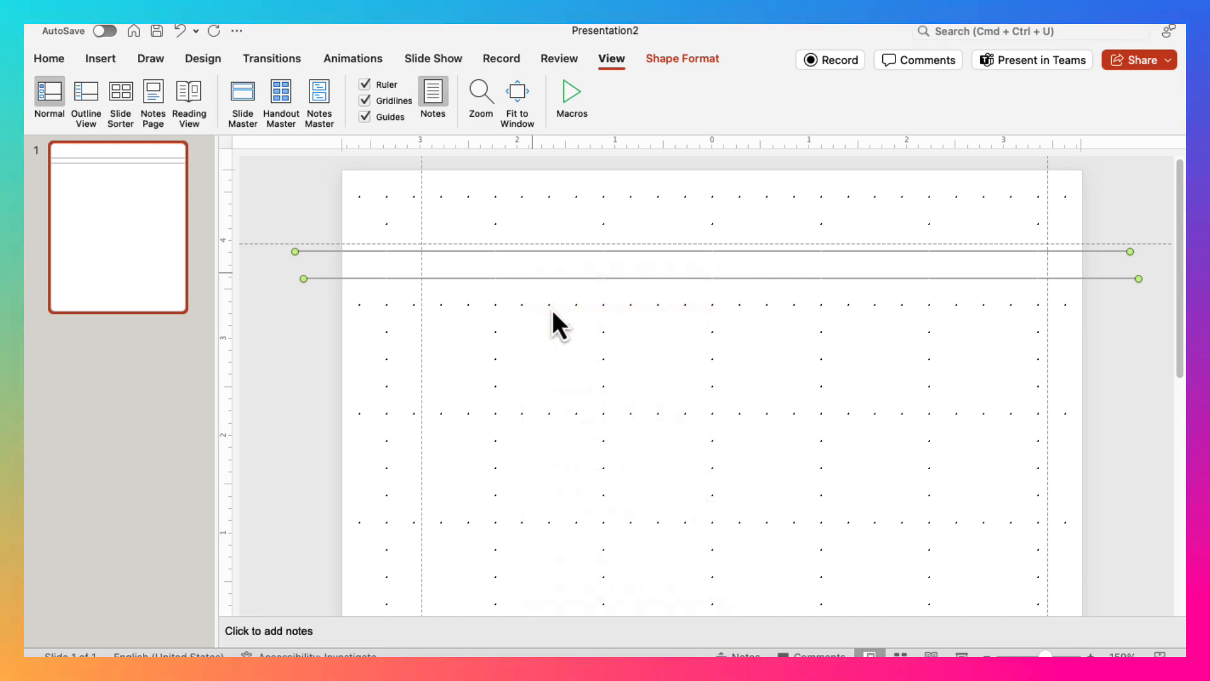
right_click(552, 310)
click(600, 356)
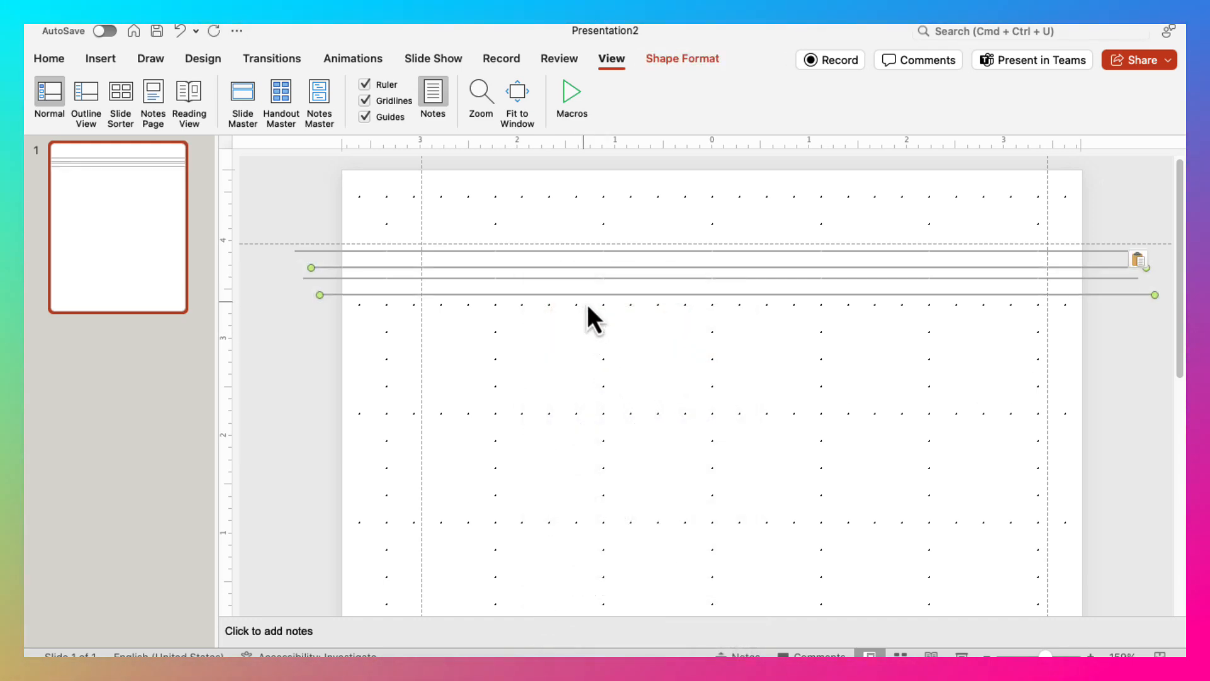
drag(588, 295, 580, 333)
mouse_move(577, 345)
mouse_down()
mouse_move(588, 317)
mouse_move(583, 330)
mouse_up()
click(286, 373)
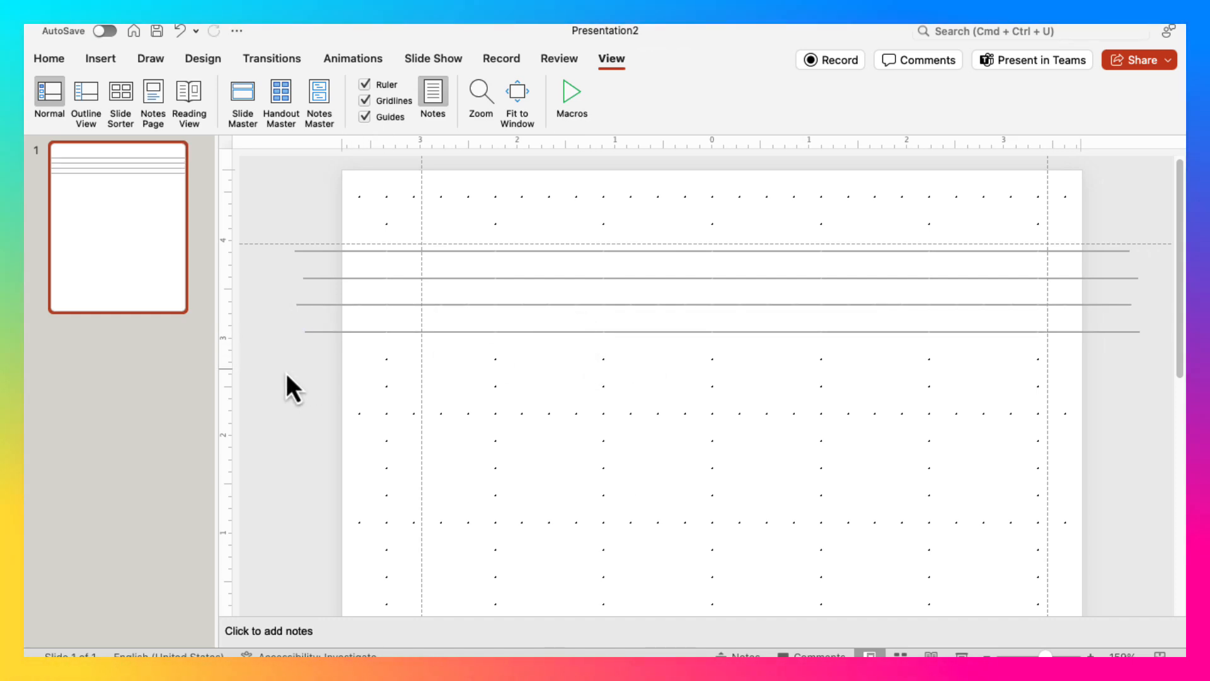
- Copy all four grey lines and place the pasted set on the next four grid rows
drag(270, 235, 803, 440)
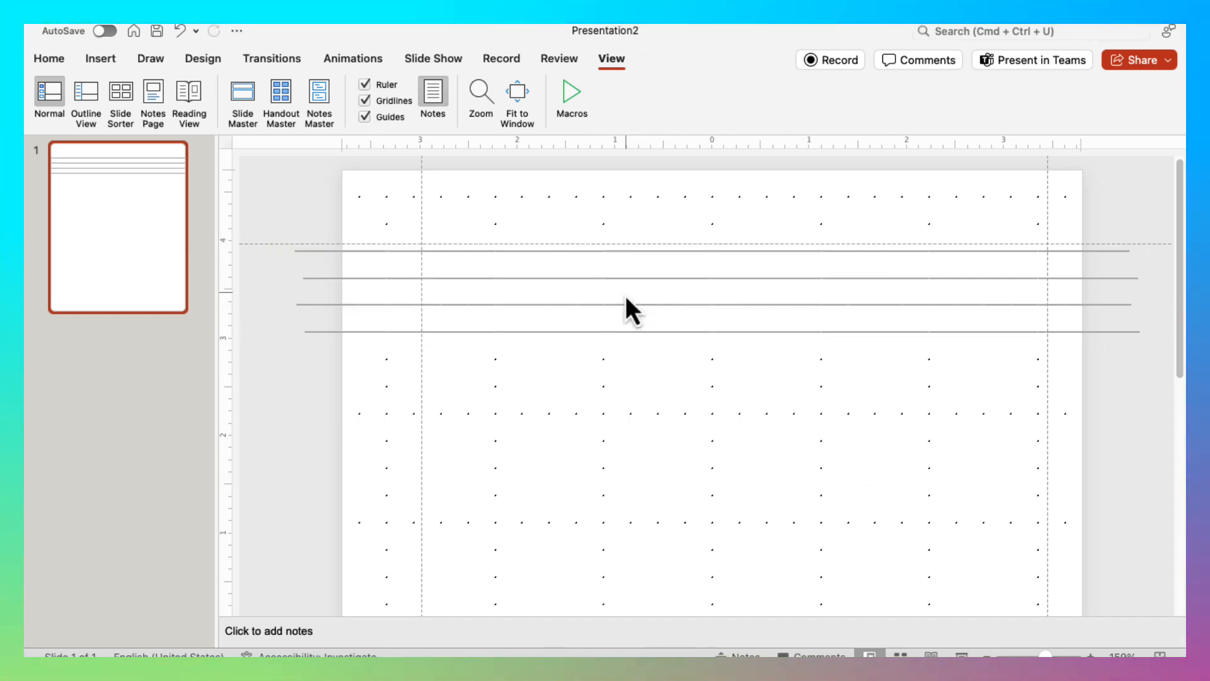
key(super+a)
key(super+c)
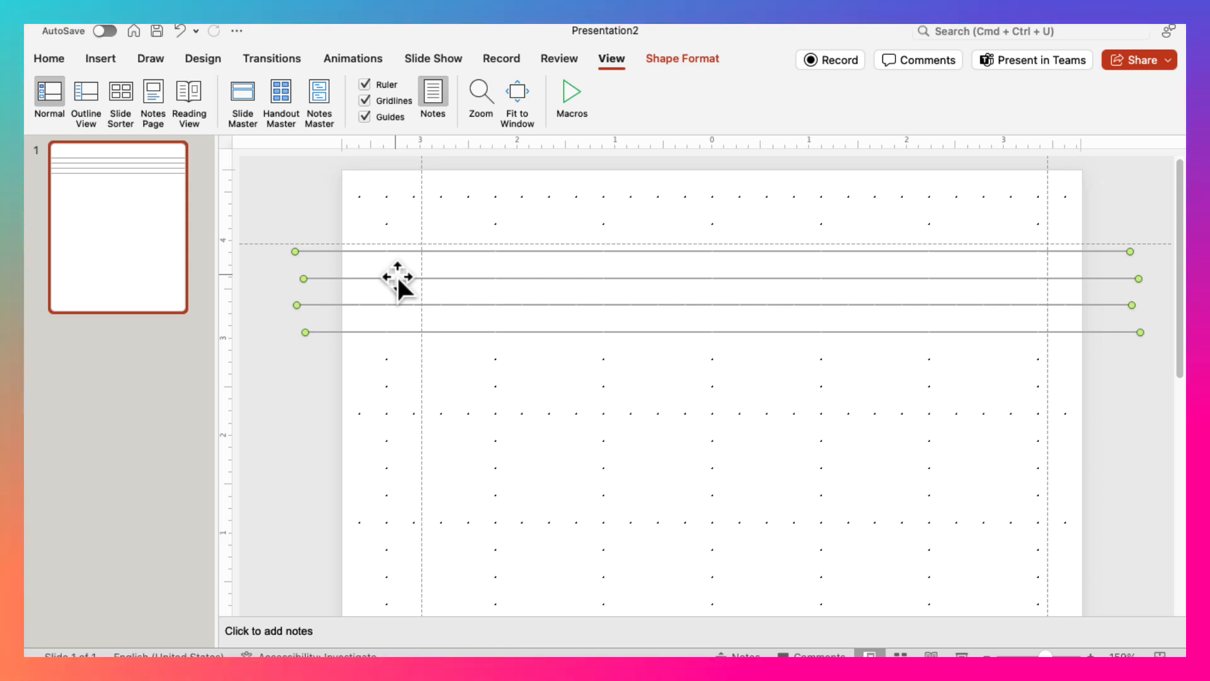
key(super+v)
drag(518, 275, 499, 370)
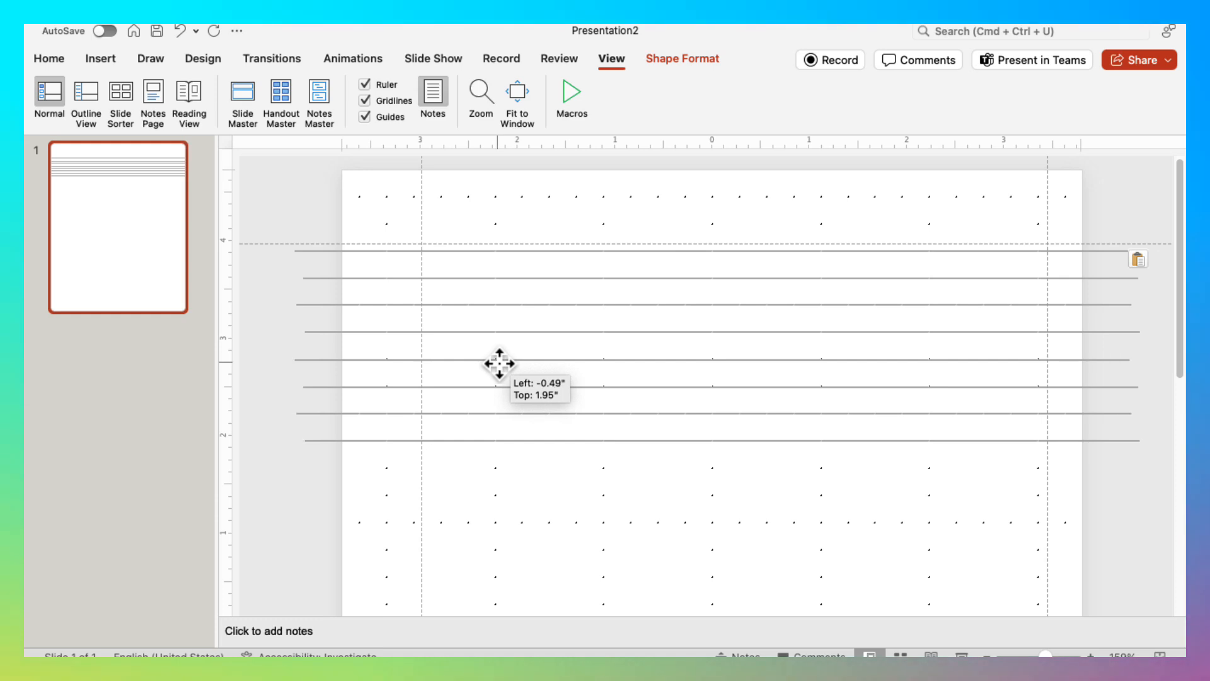
drag(500, 363, 498, 360)
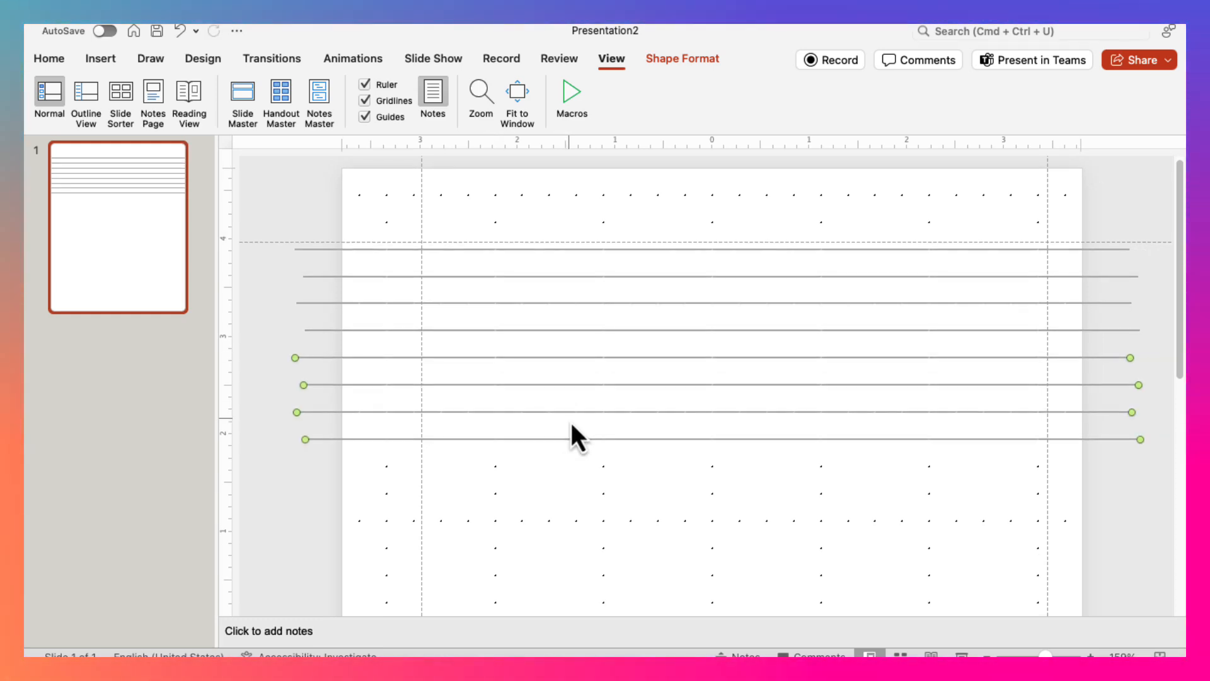
- Examine the spacing and evenness of the eight lines up close, with the gridlines hidden and shown
drag(262, 201, 1097, 540)
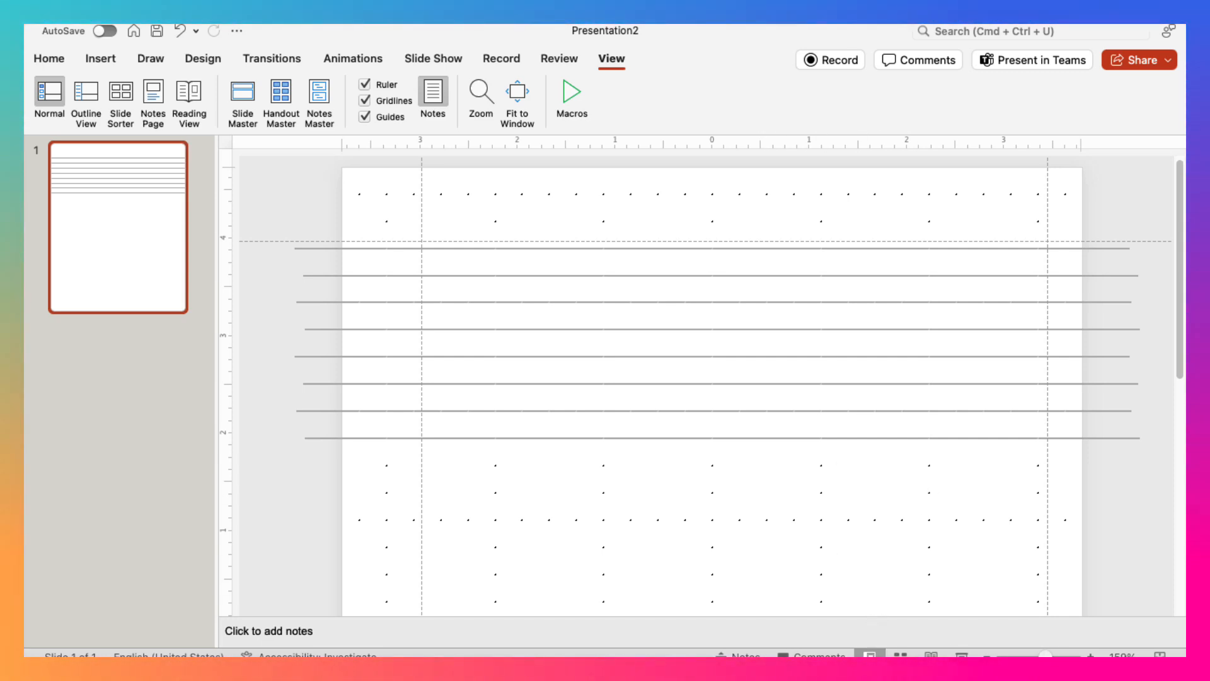
scroll(678, 347, up, 4)
scroll(679, 347, up, 5)
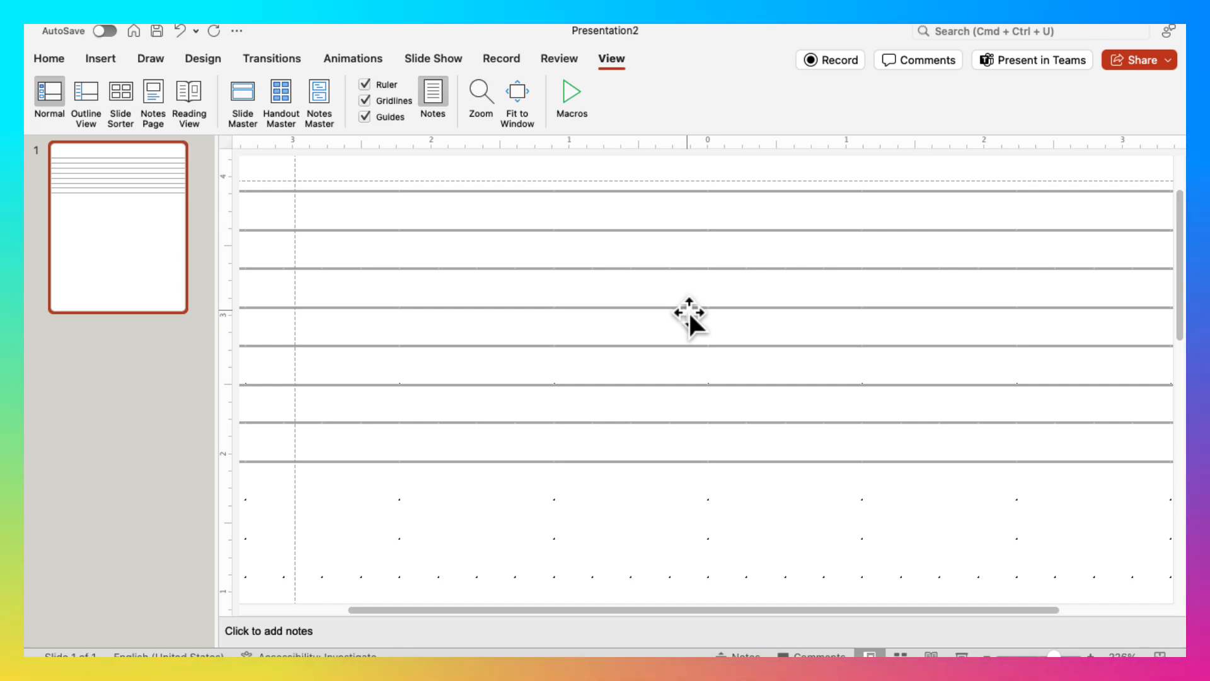
click(385, 103)
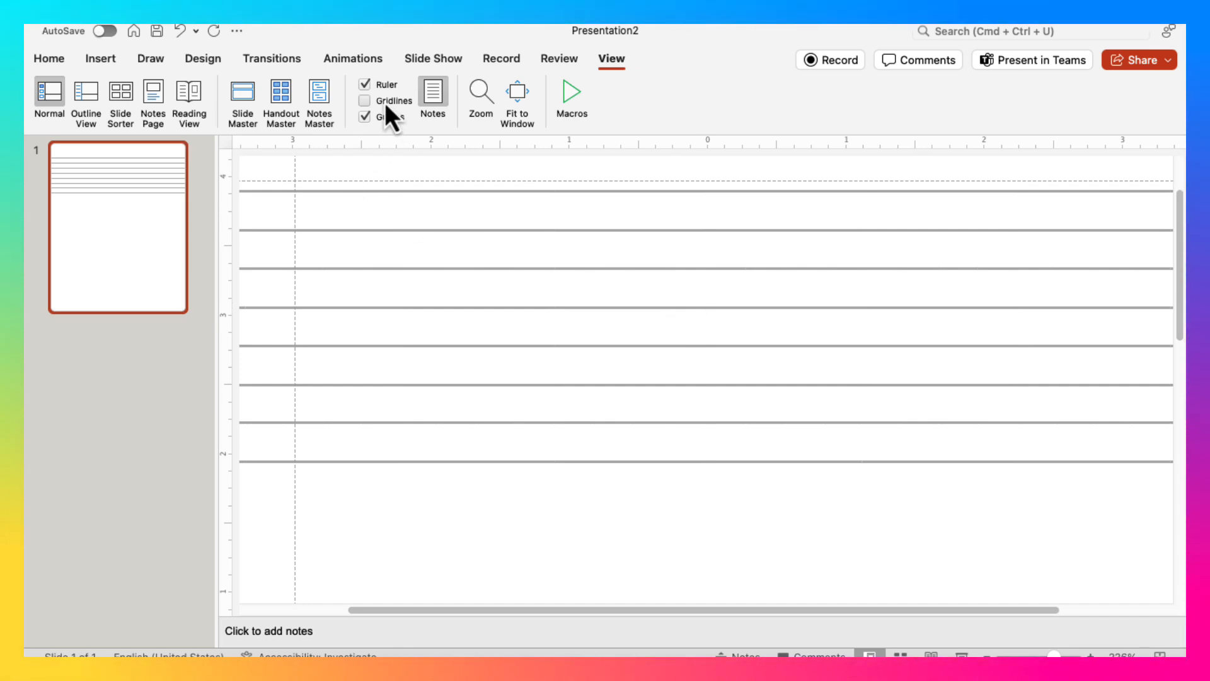
click(385, 102)
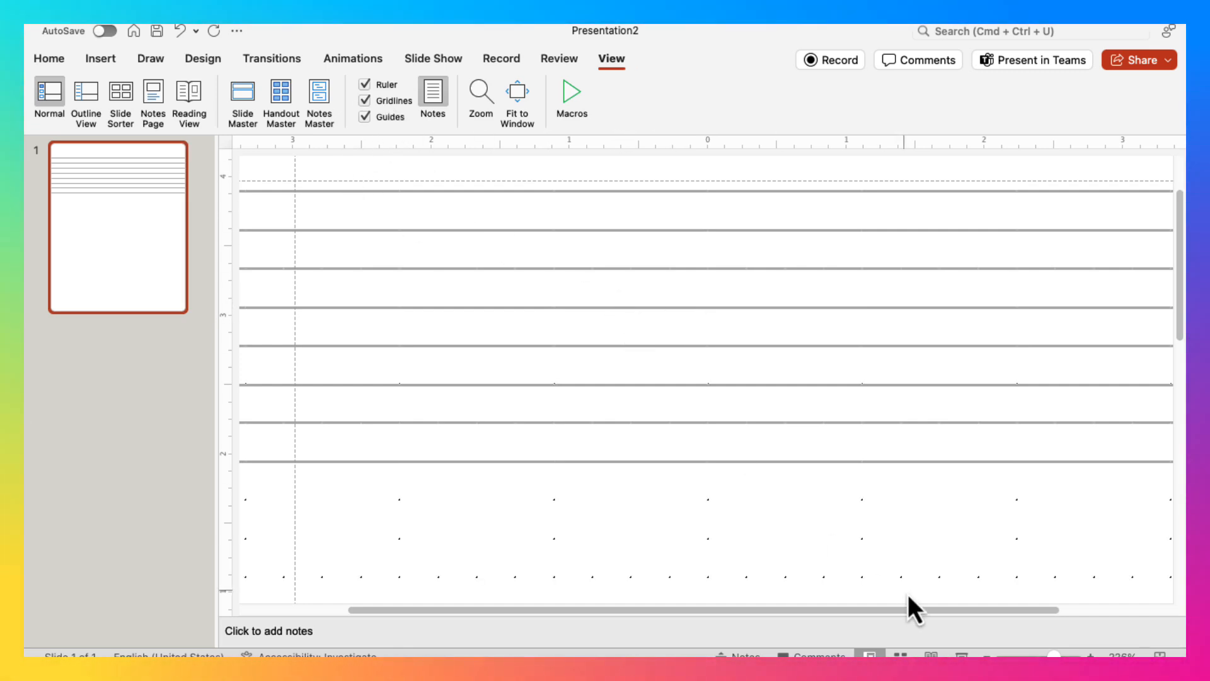
scroll(712, 378, down, 5)
scroll(712, 378, down, 3)
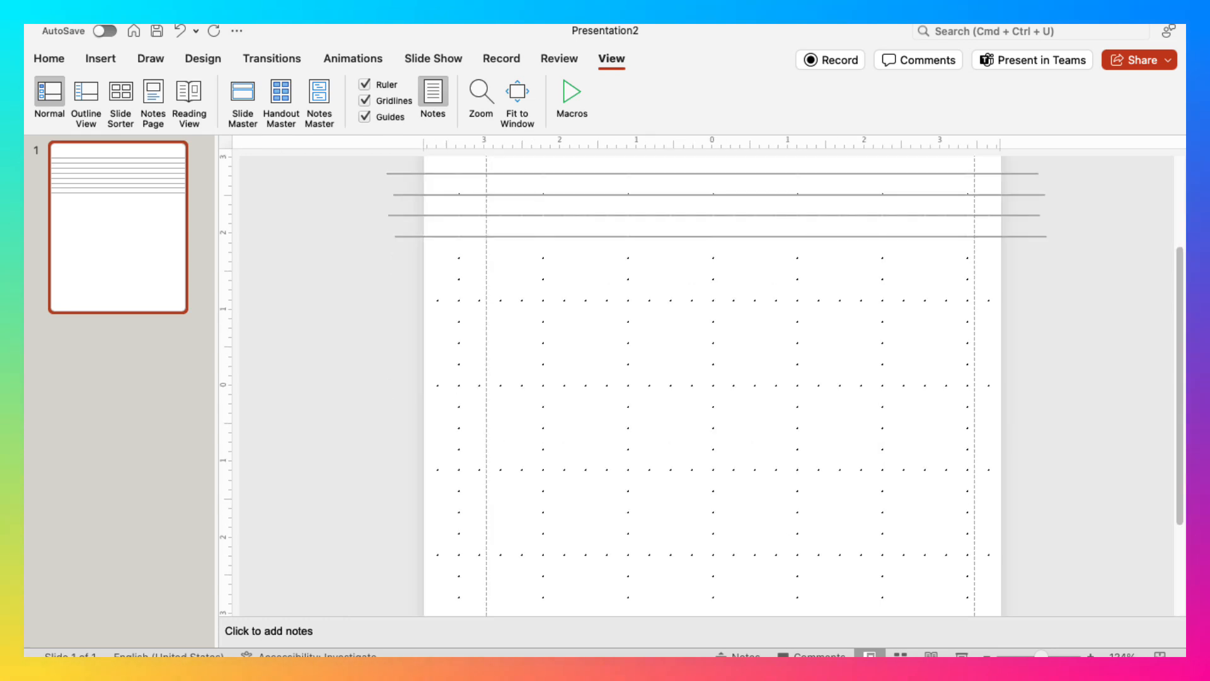
scroll(644, 361, up, 2)
scroll(645, 362, up, 3)
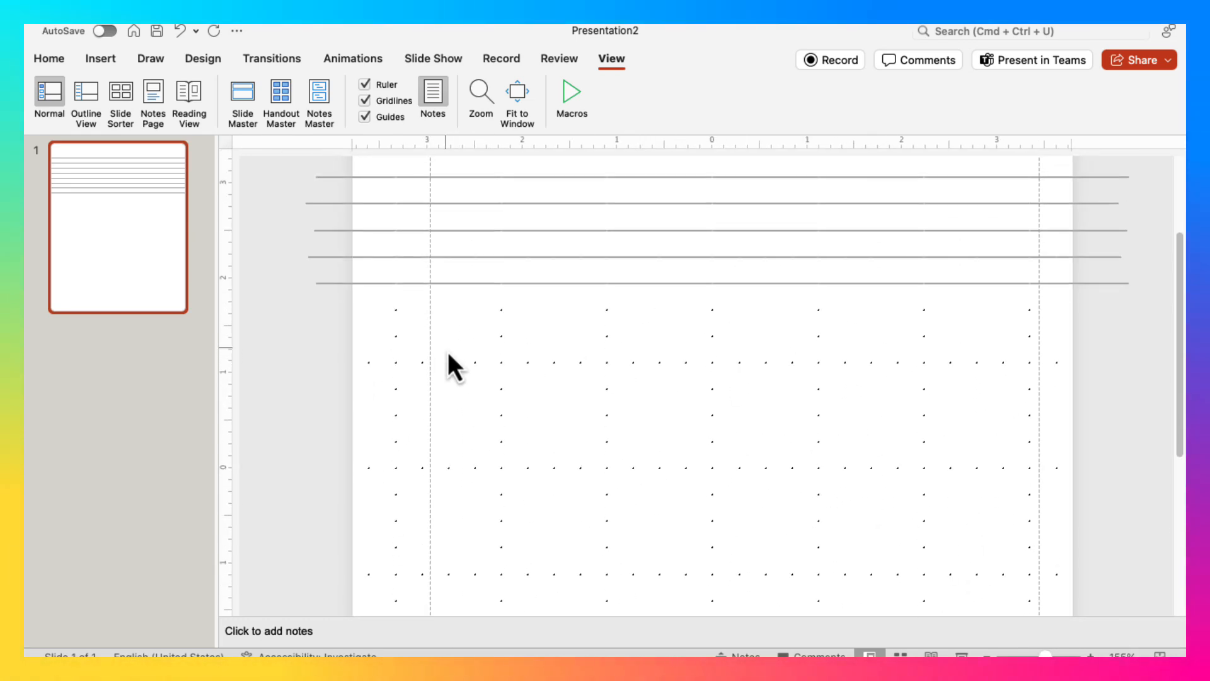
- Select and copy all eight grey lines on the slide
key(super+a)
key(super+c)
key(super+v)
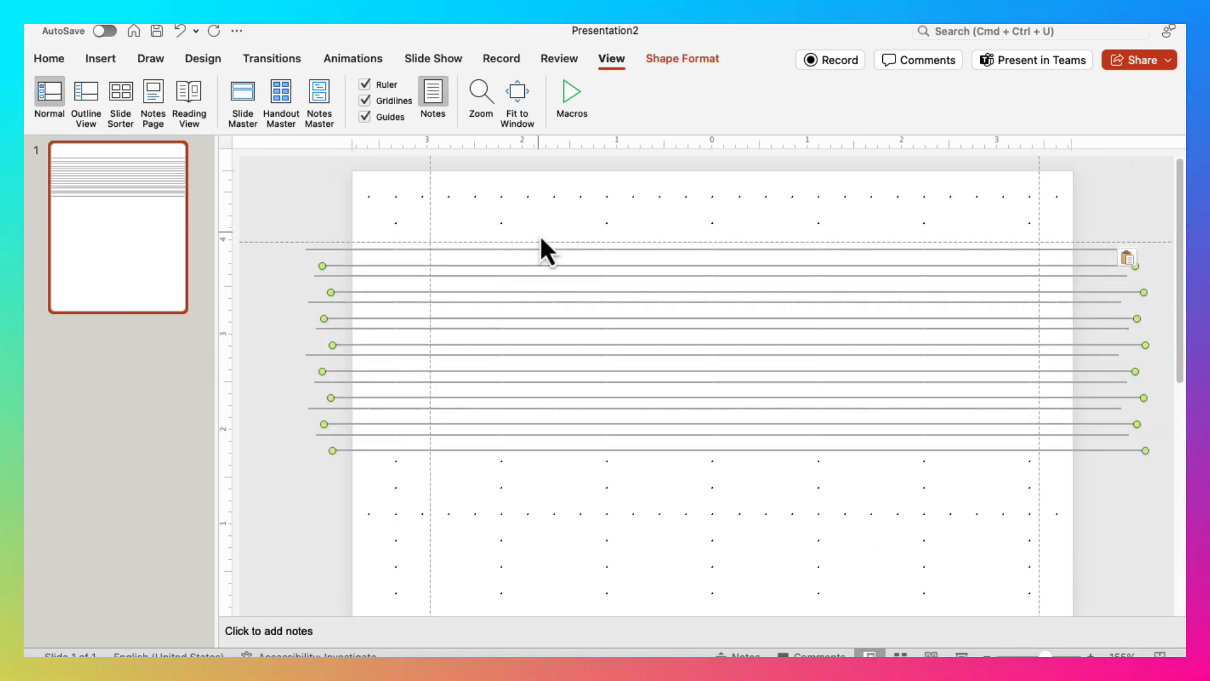
drag(581, 255, 569, 465)
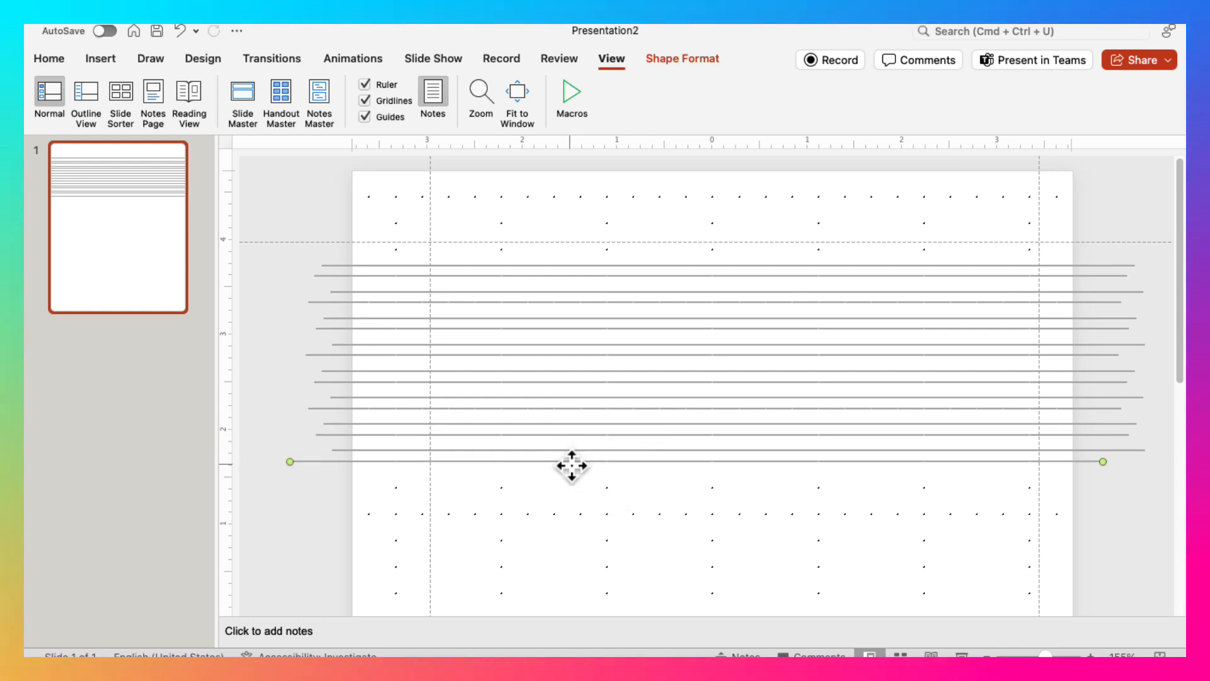
key(super+z)
key(super+z)
- Paste the eight copied lines and place them as a set on the next eight grid rows
scroll(674, 392, down, 3)
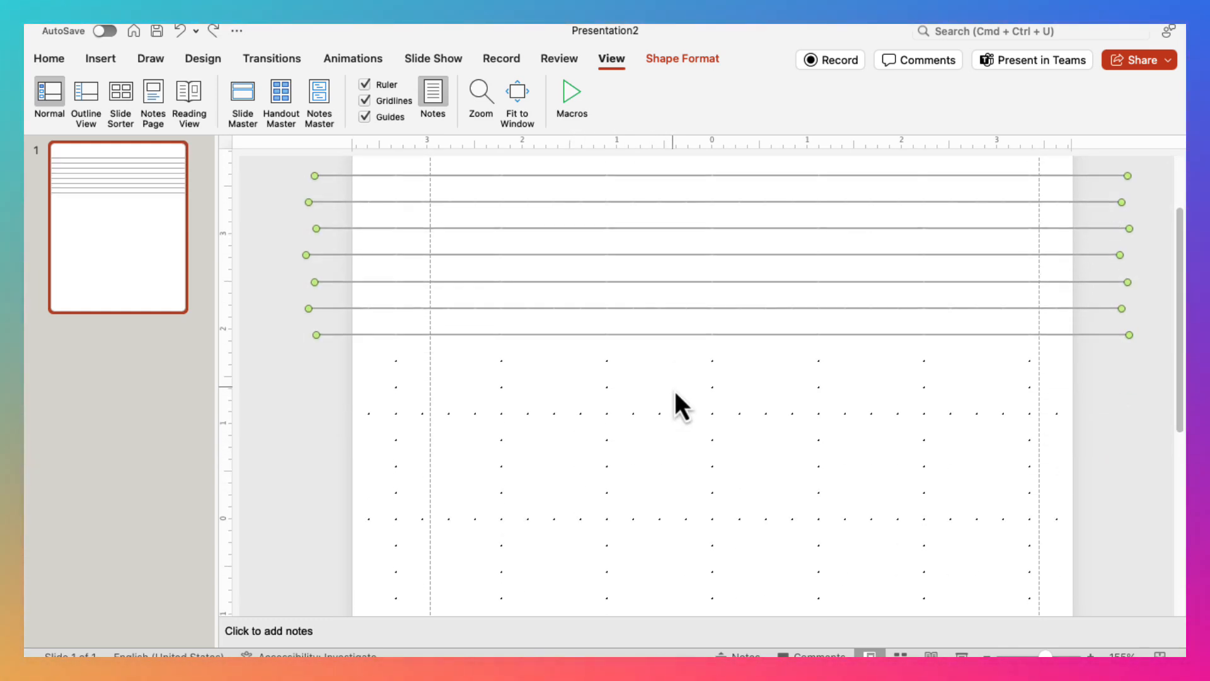
key(super+v)
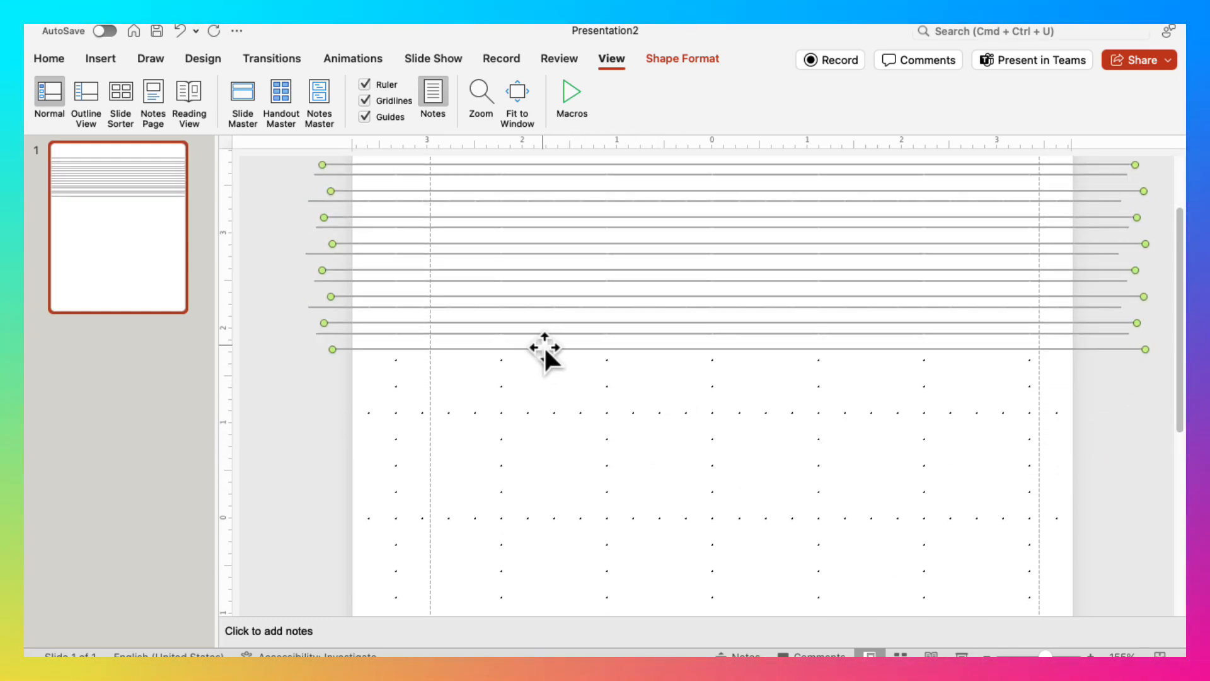
drag(543, 345, 520, 555)
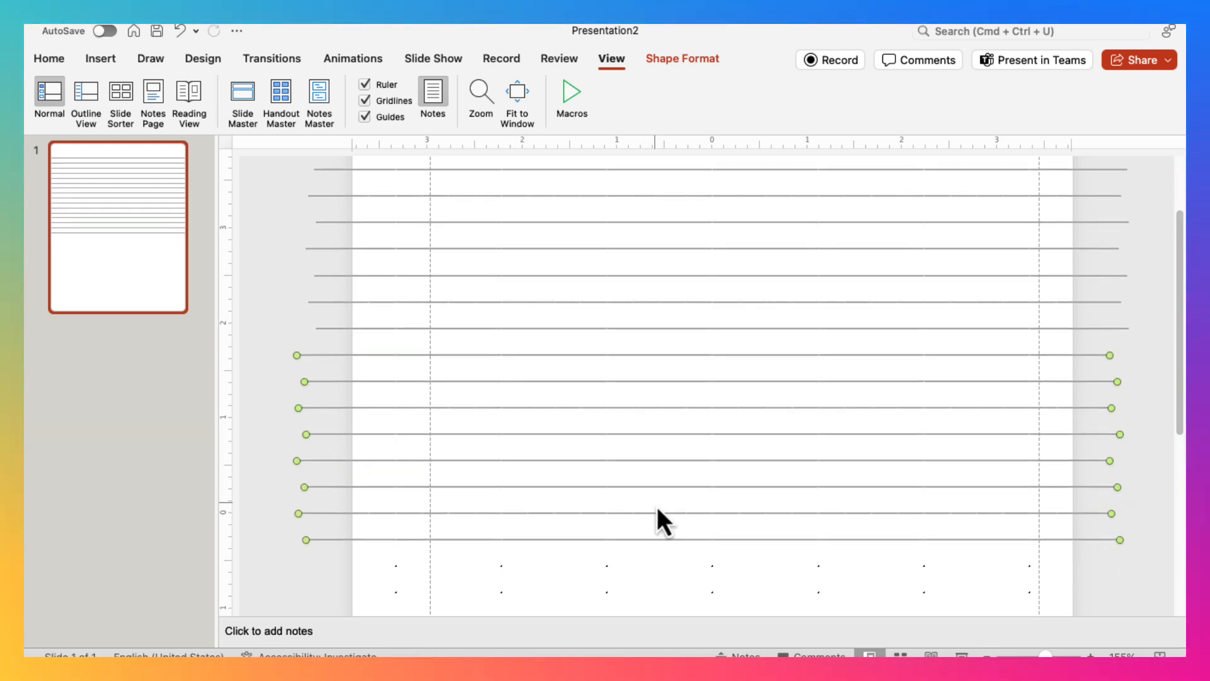
- Duplicate the selected set of eight lines and align the duplicates to the following eight grid rows down the page
scroll(657, 504, down, 5)
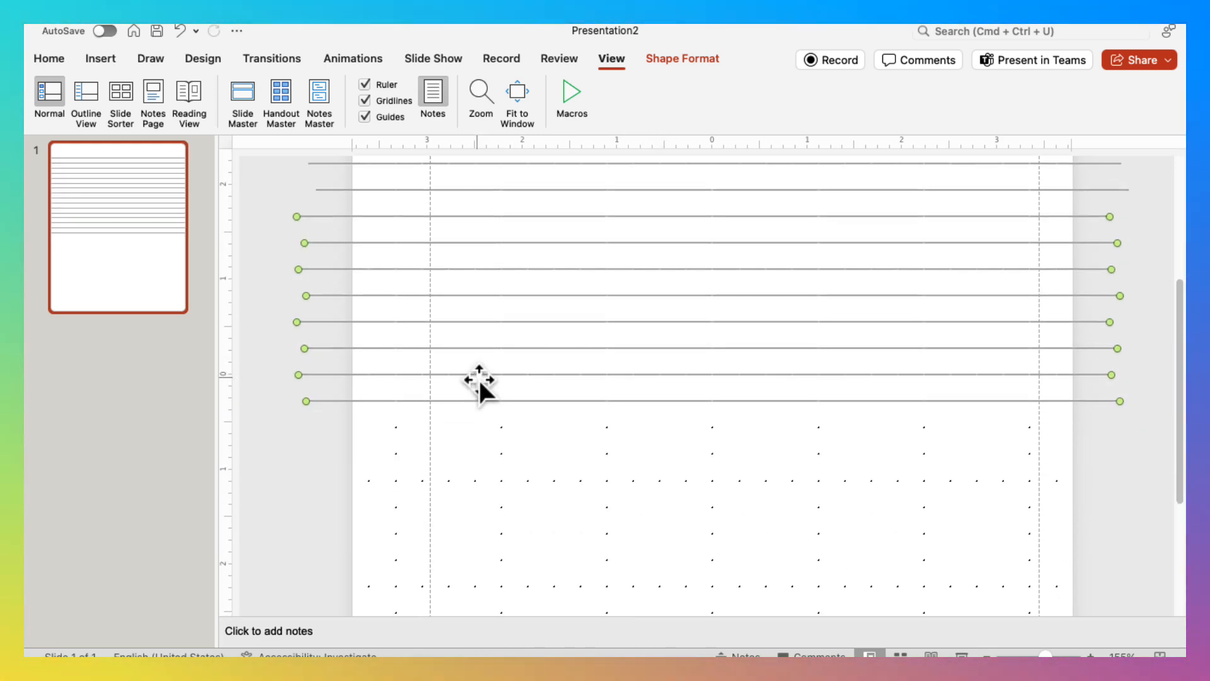
key(super+d)
drag(509, 318, 494, 504)
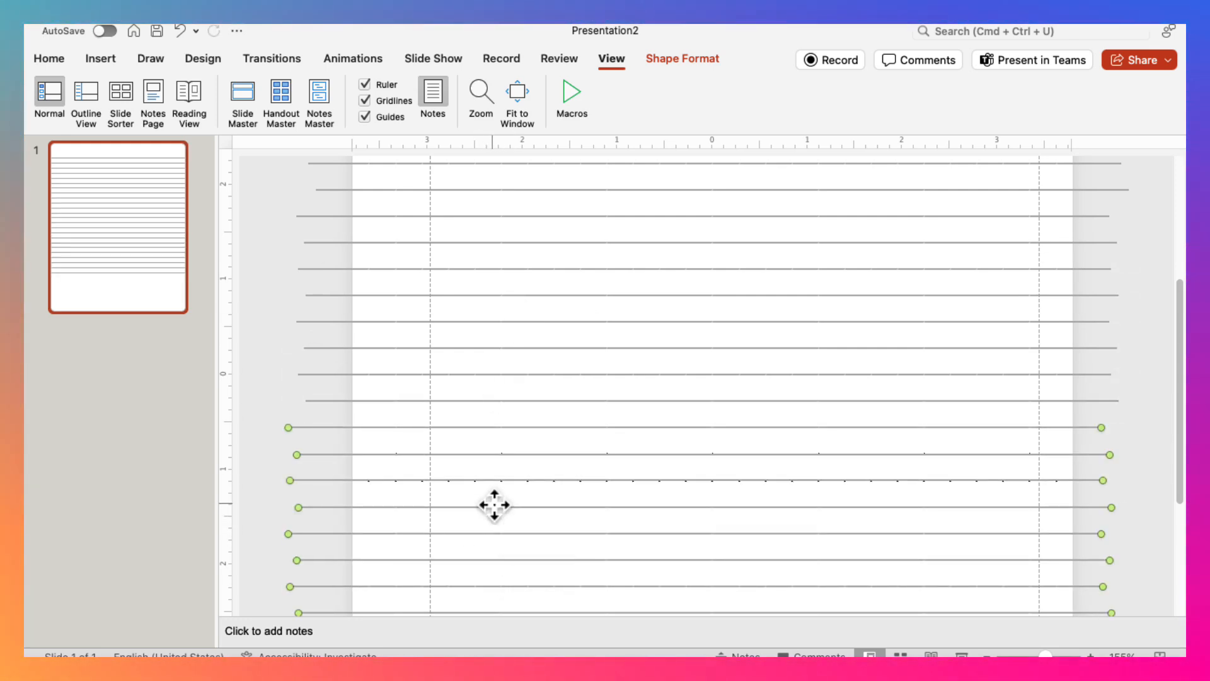
key(super+z)
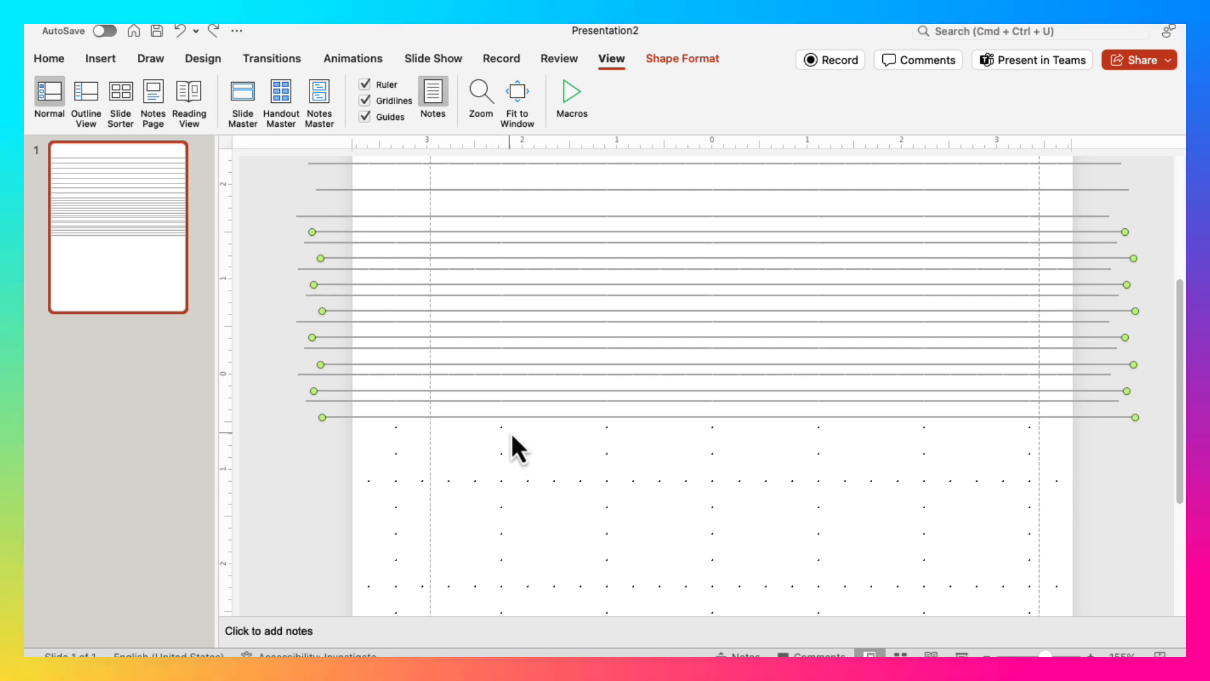
drag(512, 417, 501, 485)
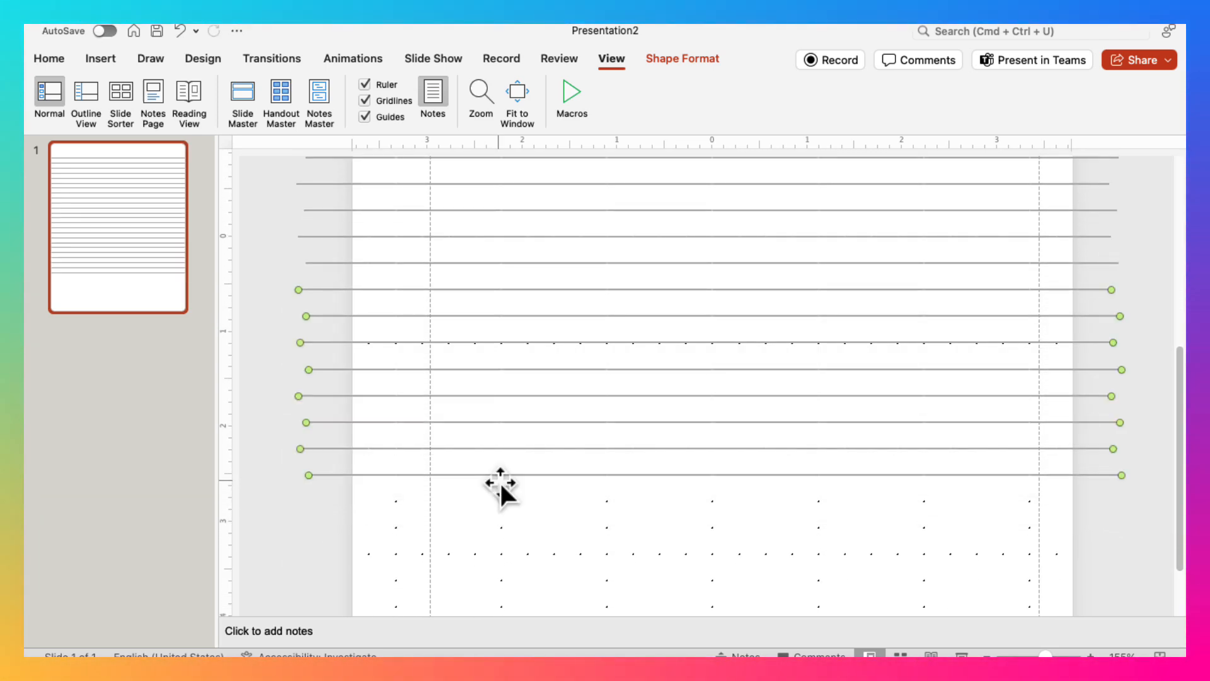
- Fine-align the third line of the lowest set with its row of grid dots
click(664, 531)
click(608, 343)
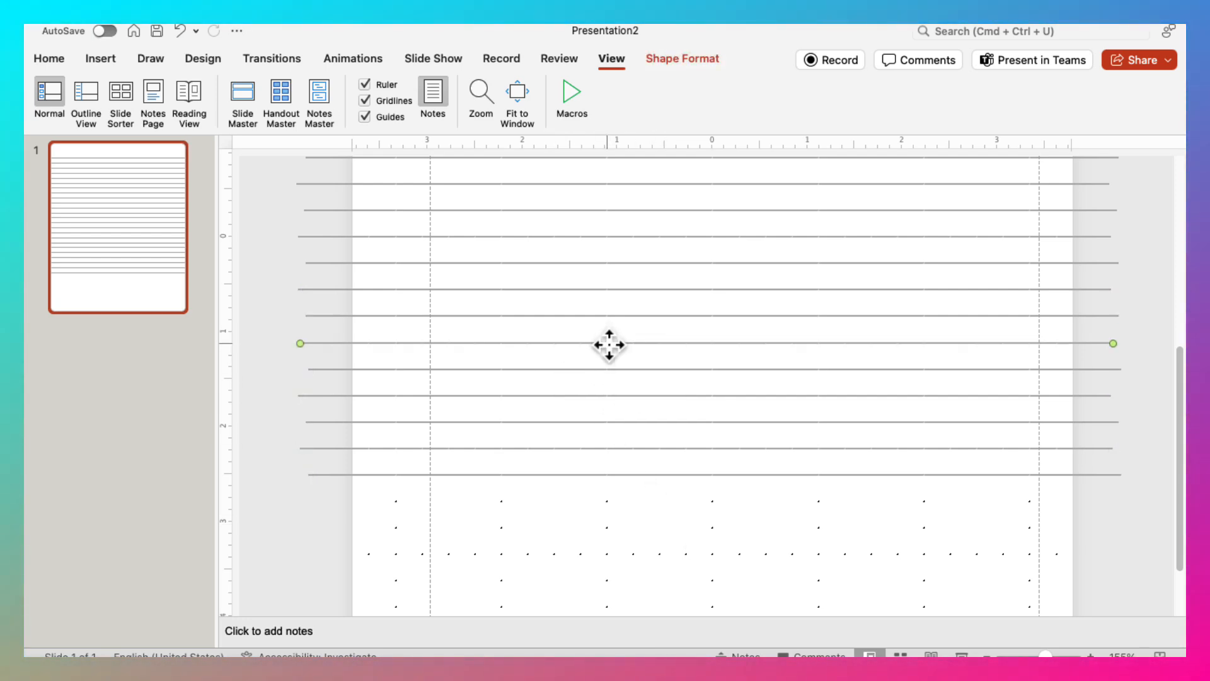
scroll(701, 504, down, 2)
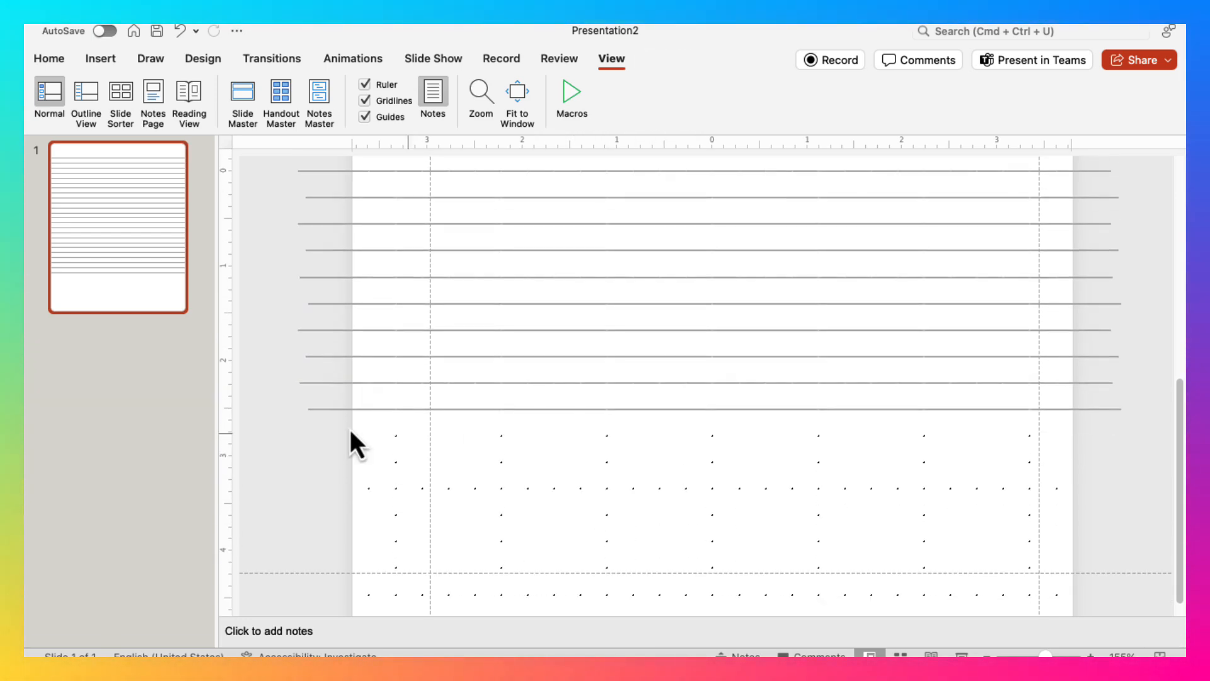
- Select the lowest four grey lines on the page together
scroll(599, 431, down, 1)
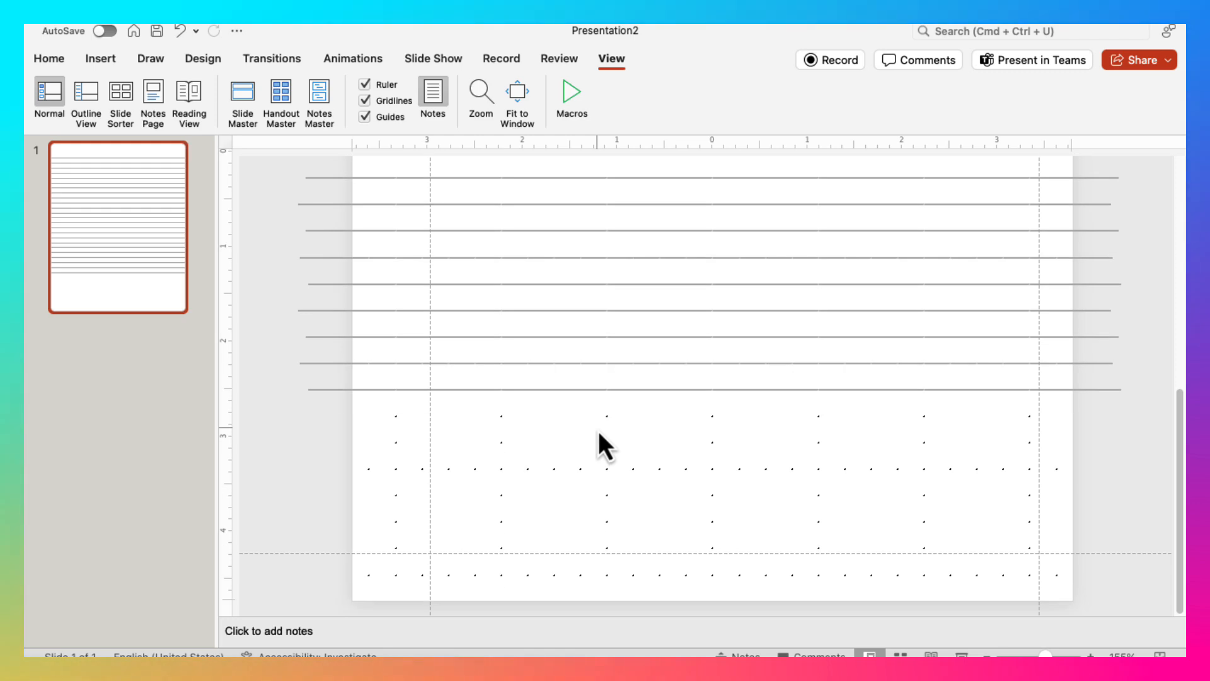
shift+click(465, 364)
shift+click(467, 338)
shift+click(463, 312)
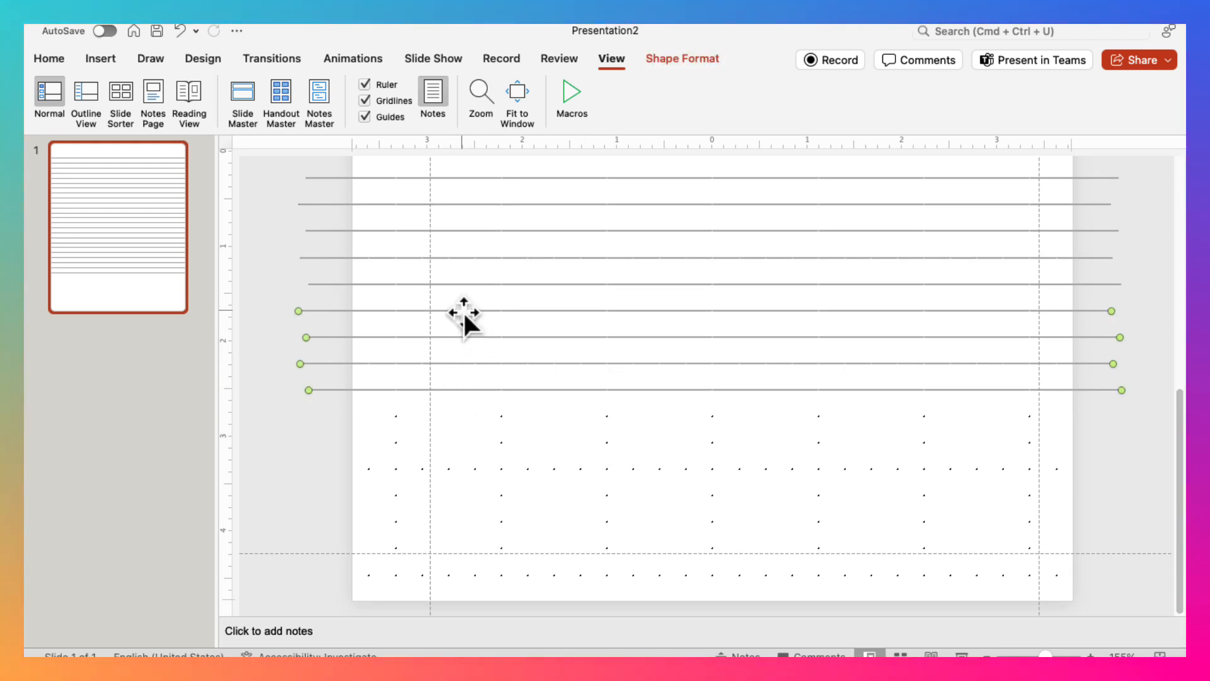
key(super+d)
drag(540, 335, 509, 471)
key(super+z)
key(super+z)
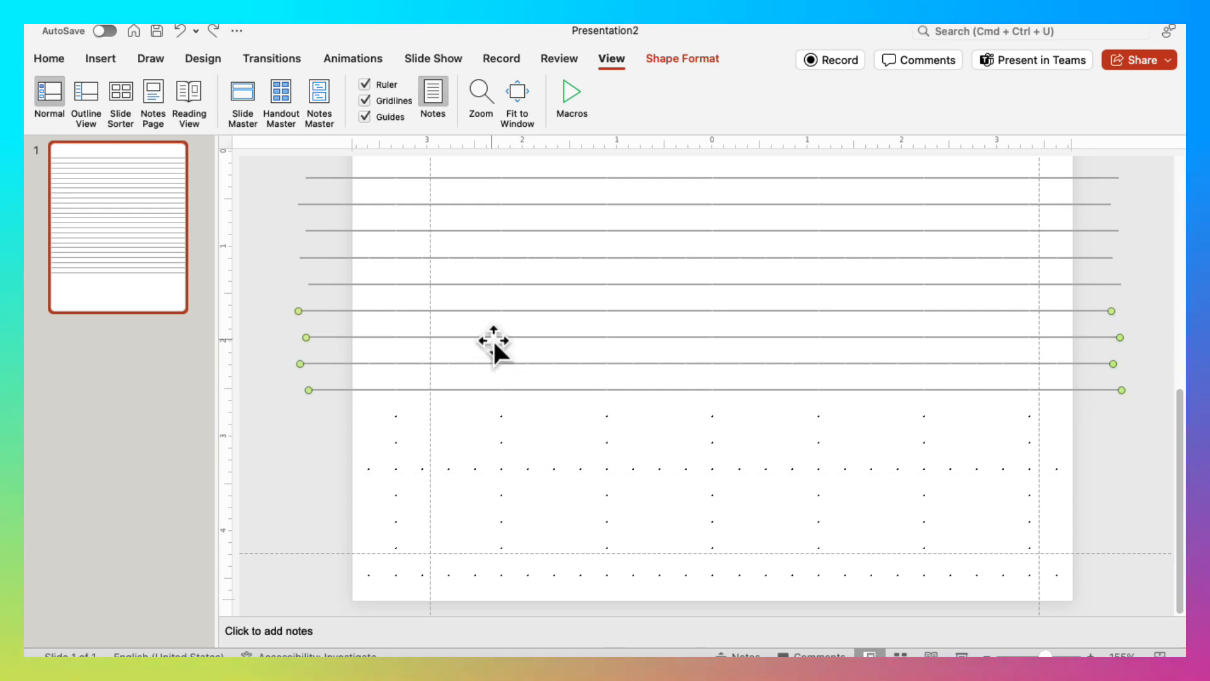
- Duplicate the four selected lines and align the copies with the next four grid rows below them
key(super+d)
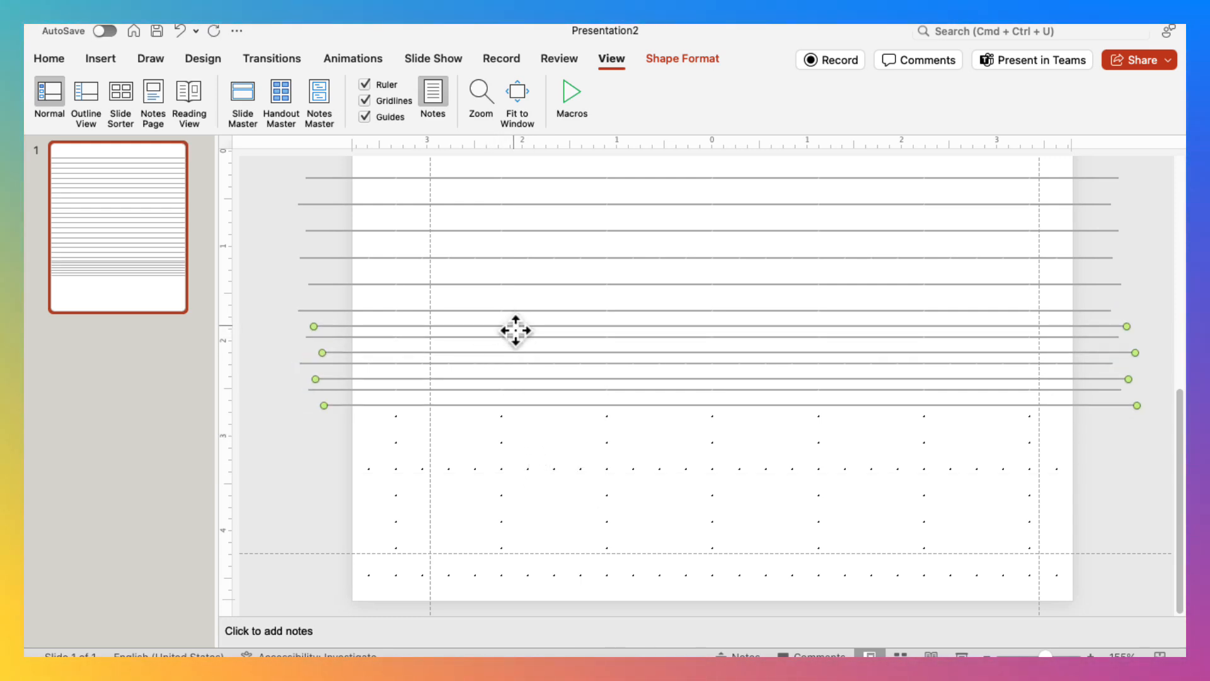
drag(516, 331, 491, 410)
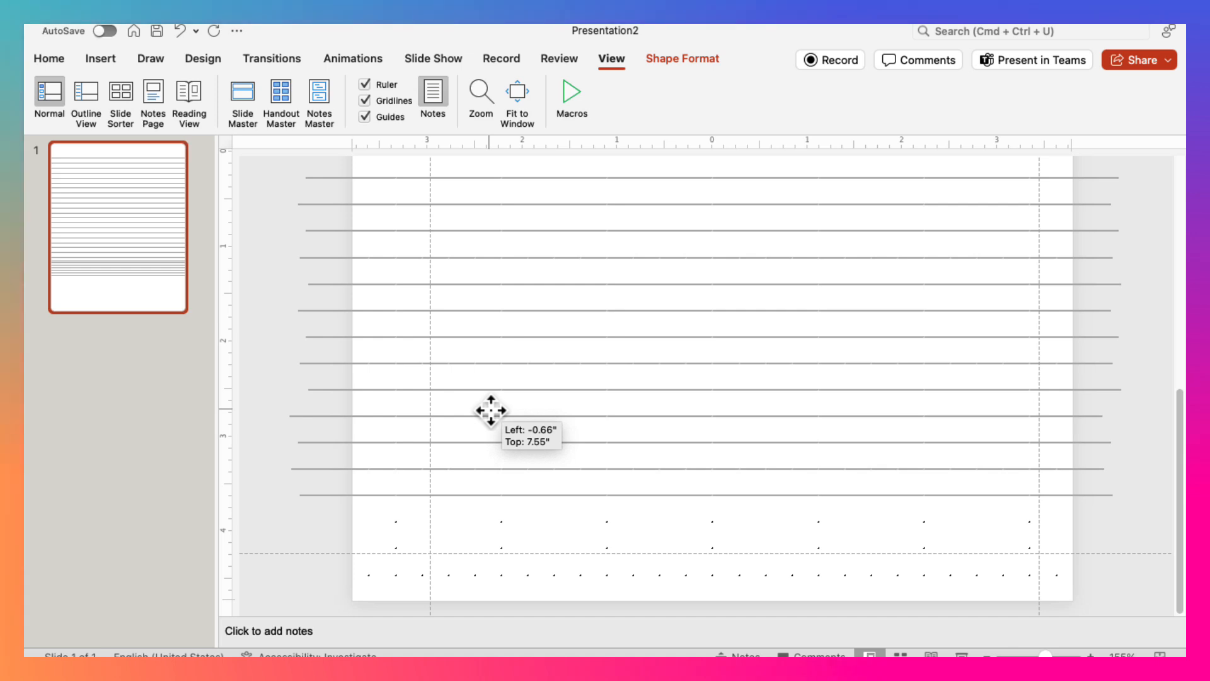
drag(491, 410, 491, 410)
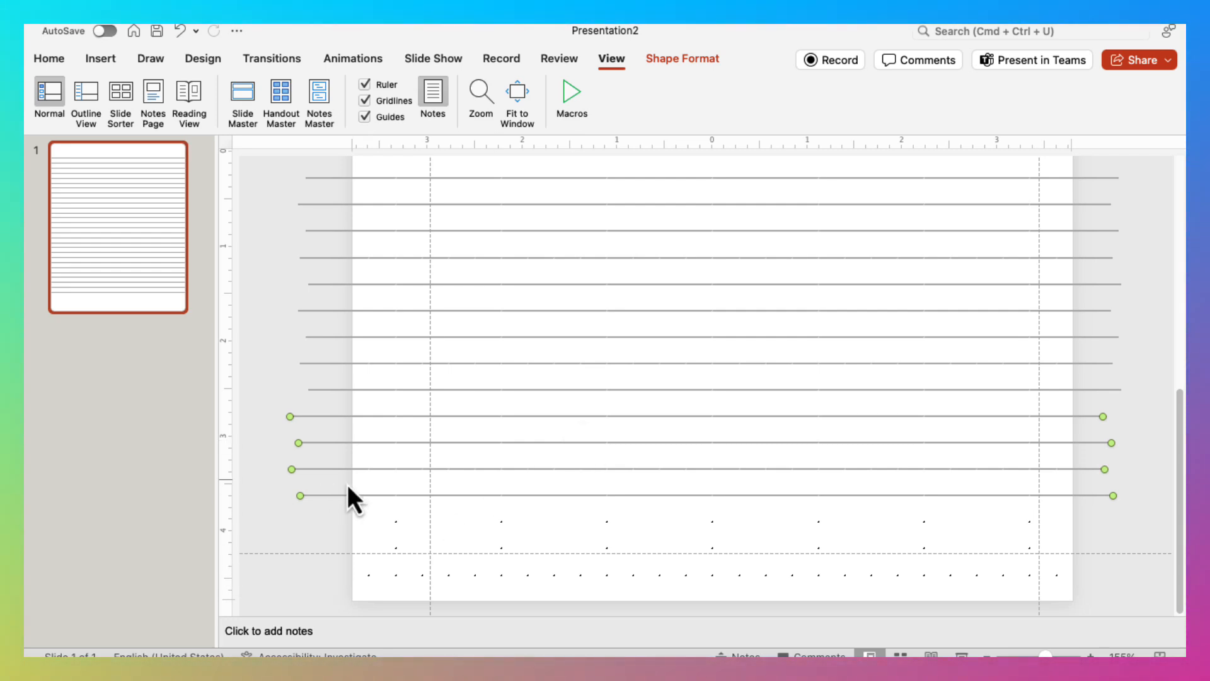
click(272, 528)
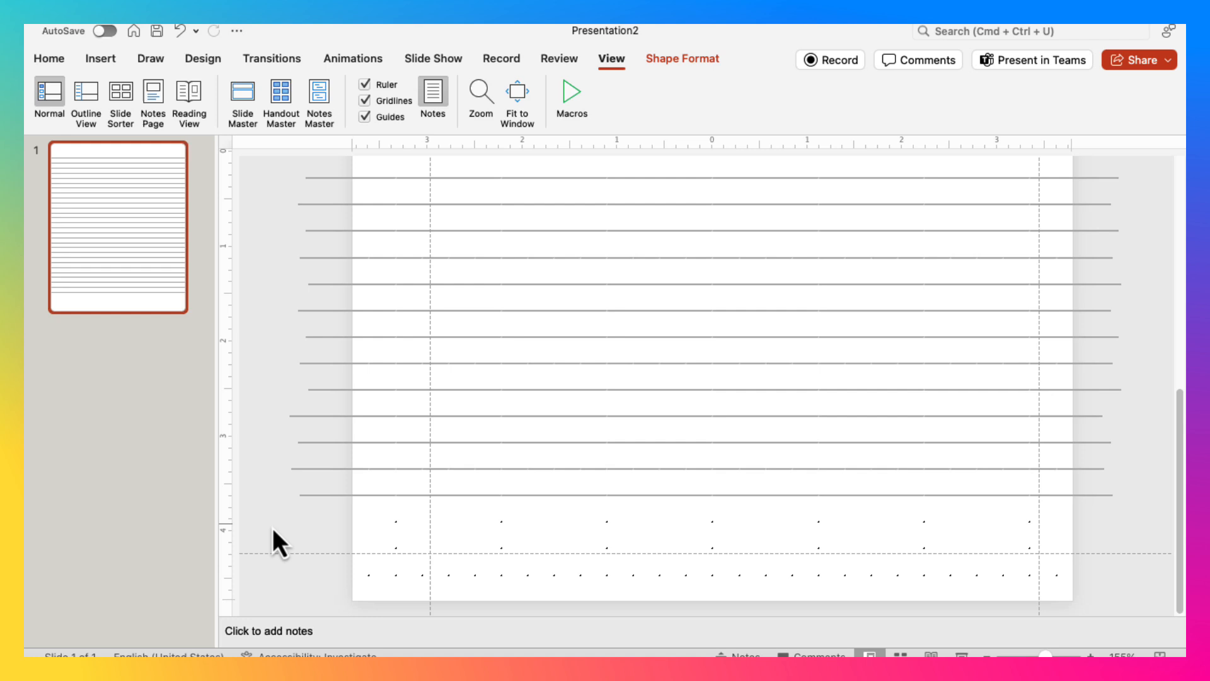
- Duplicate the lowest three lines and place the copies on the three remaining grid rows at the page's bottom
click(351, 495)
shift+click(350, 469)
shift+click(351, 441)
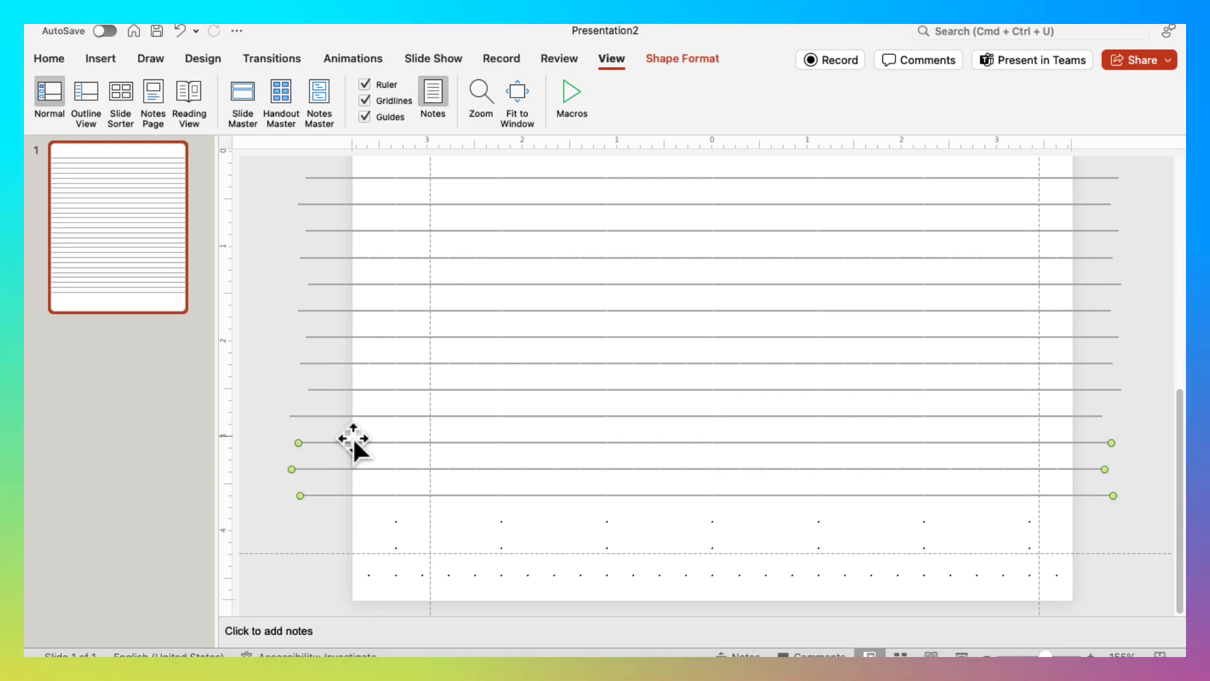
key(super+d)
drag(479, 459, 463, 521)
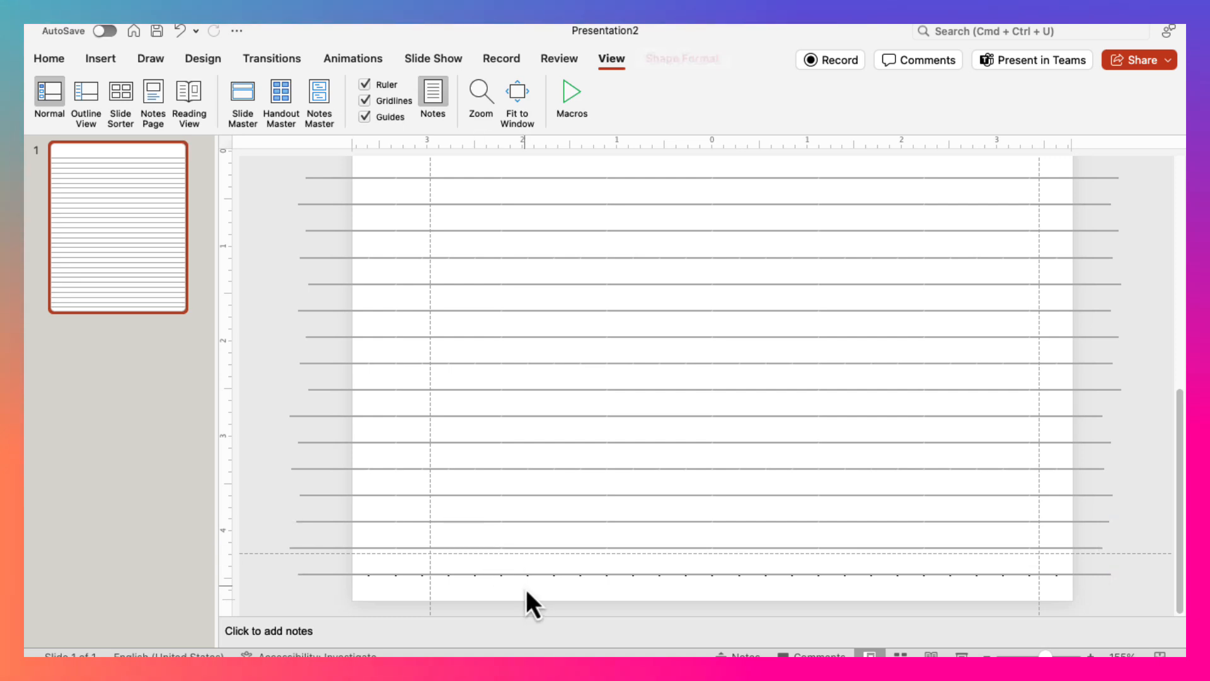
- Fine-align the last two lines at the page's bottom with their rows of grid dots
drag(615, 541, 562, 547)
drag(649, 576, 650, 577)
click(648, 607)
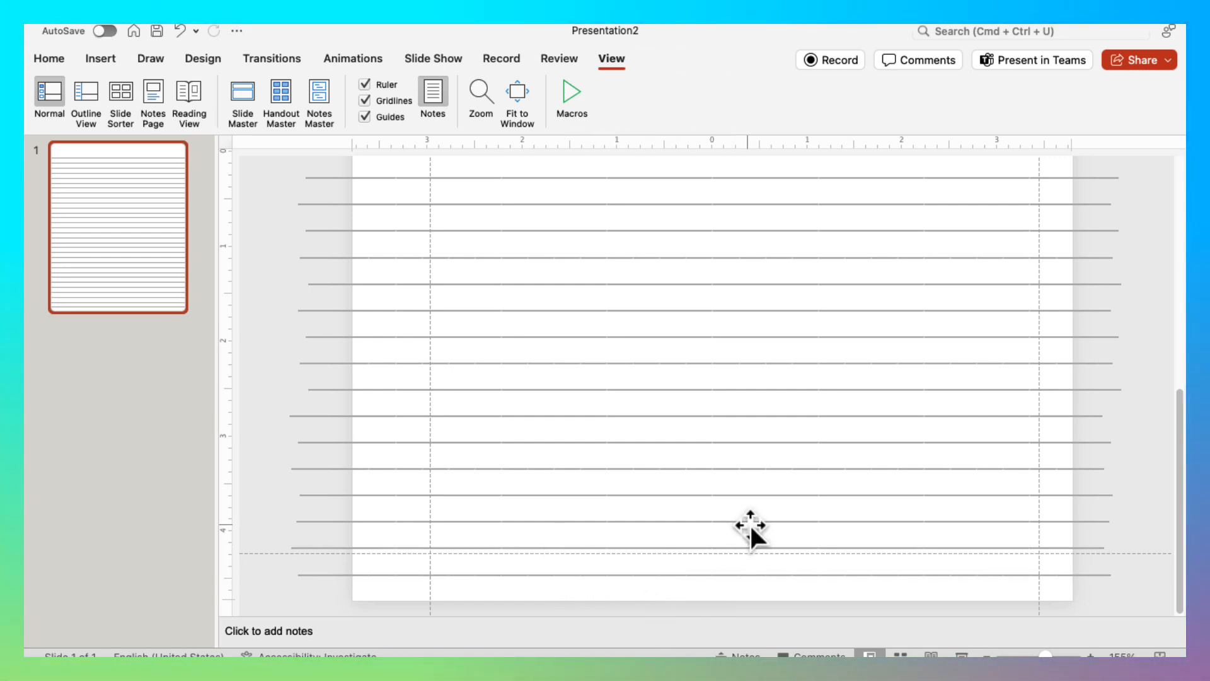
- Paste a copy of the topmost line, swing its free end downward and move it inside the left margin guide
scroll(741, 520, up, 10)
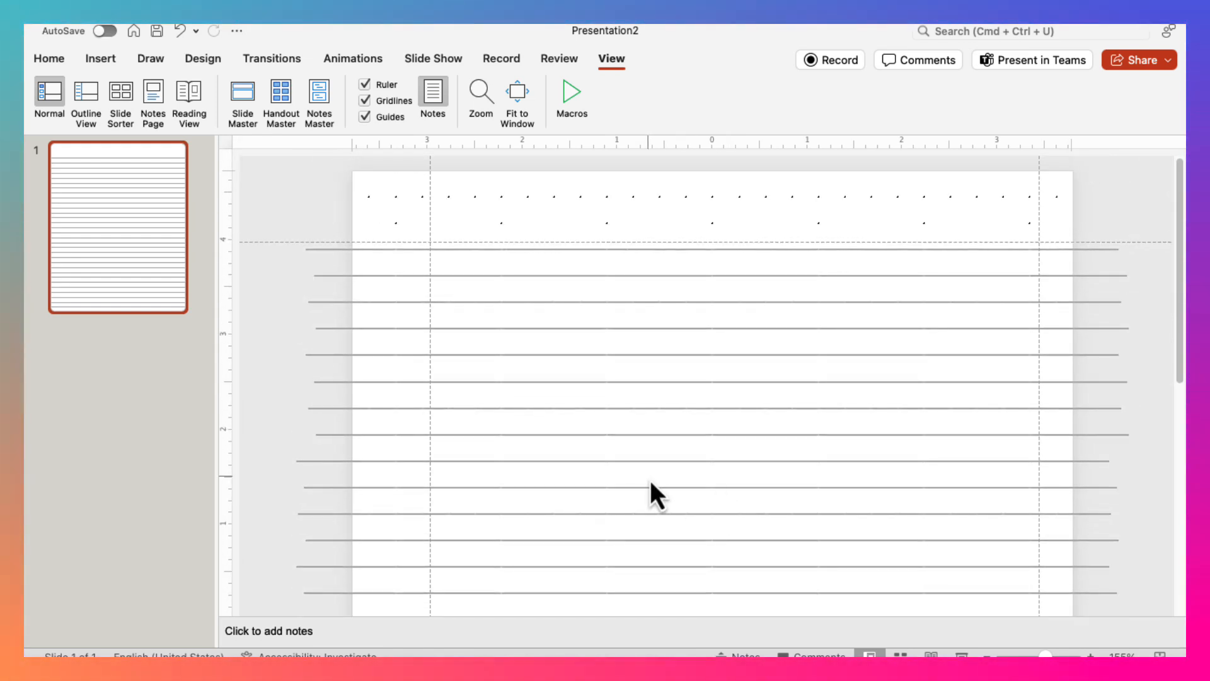
scroll(650, 479, down, 3)
scroll(649, 477, down, 2)
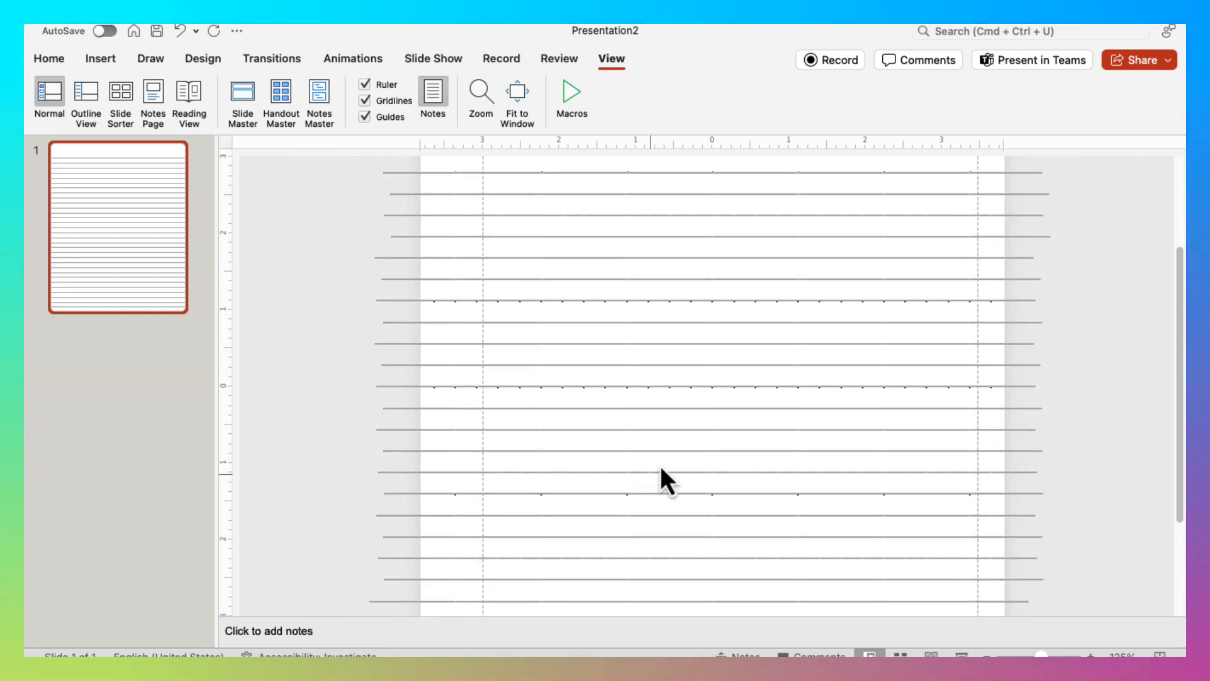
scroll(490, 270, up, 1)
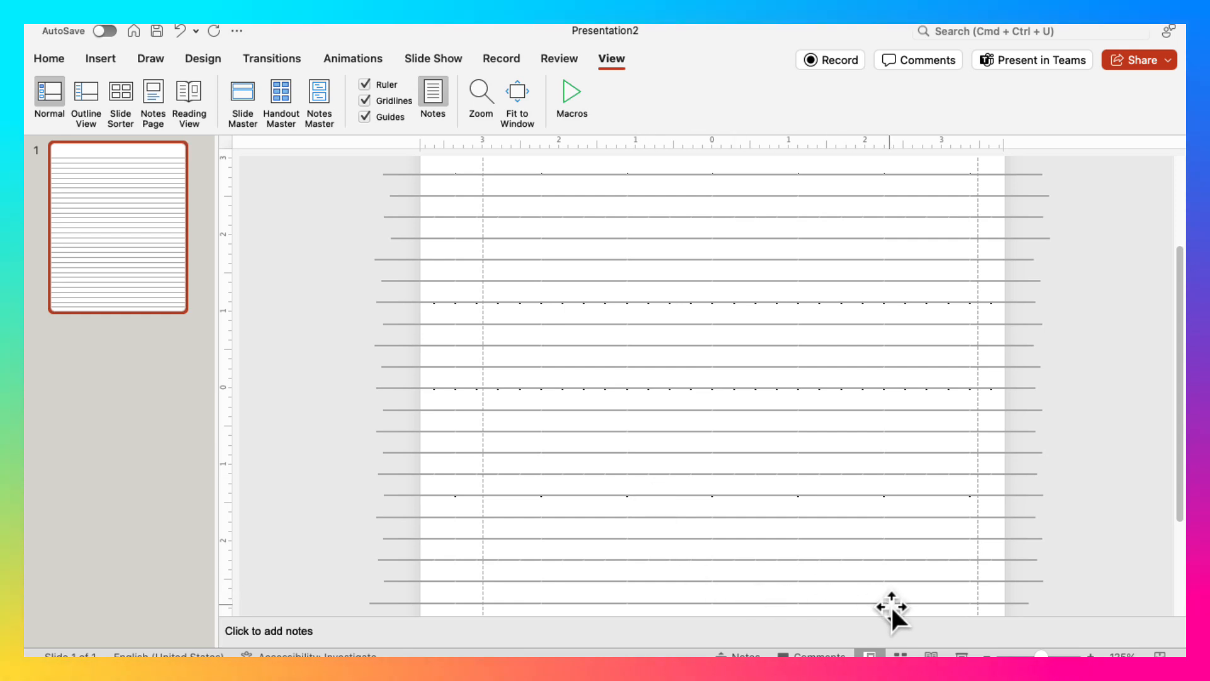
scroll(891, 604, down, 2)
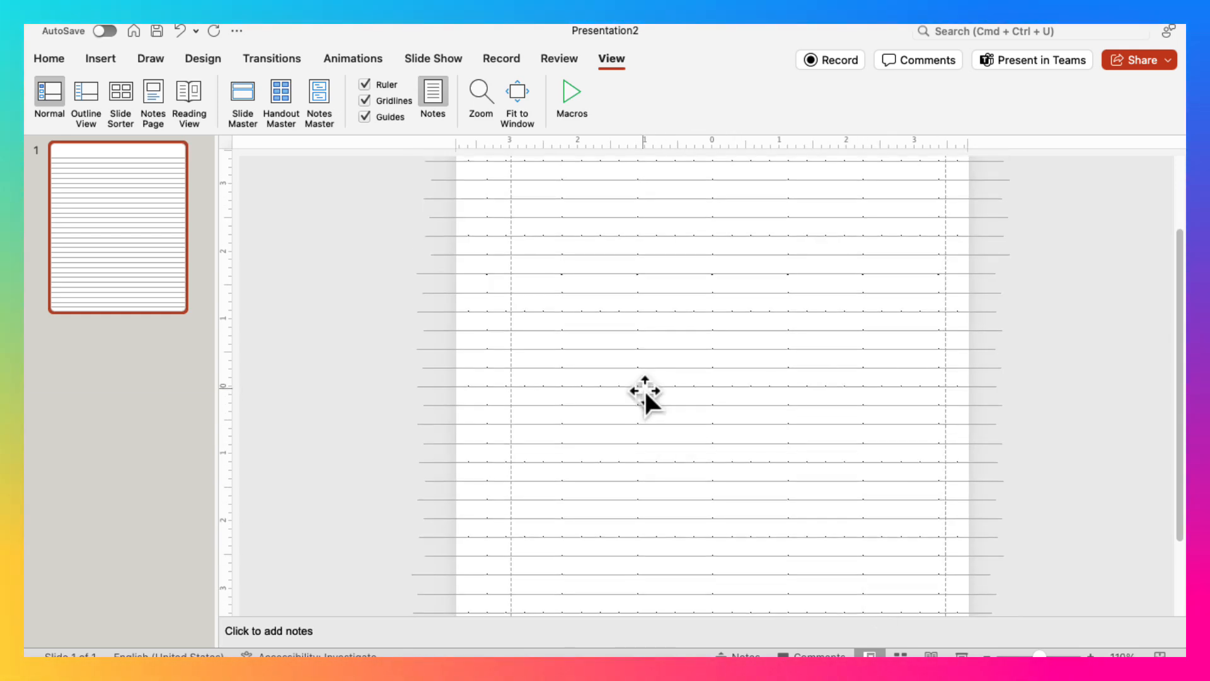
scroll(644, 389, up, 3)
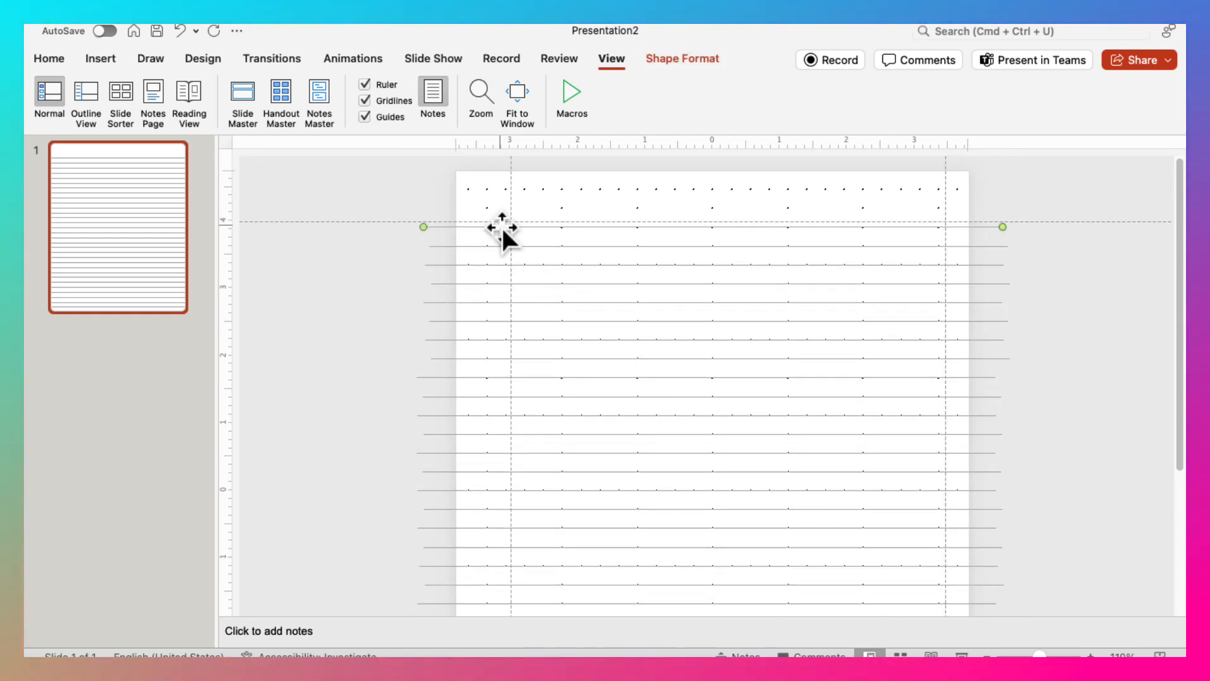
key(super+v)
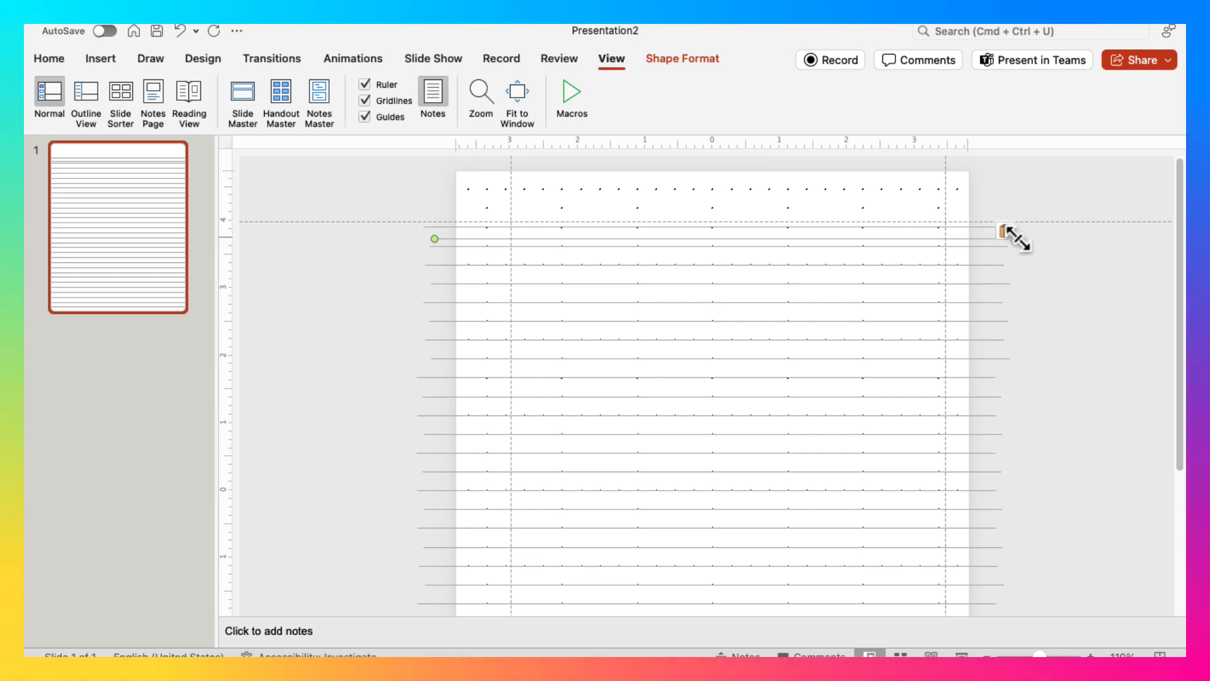
drag(1016, 239, 562, 566)
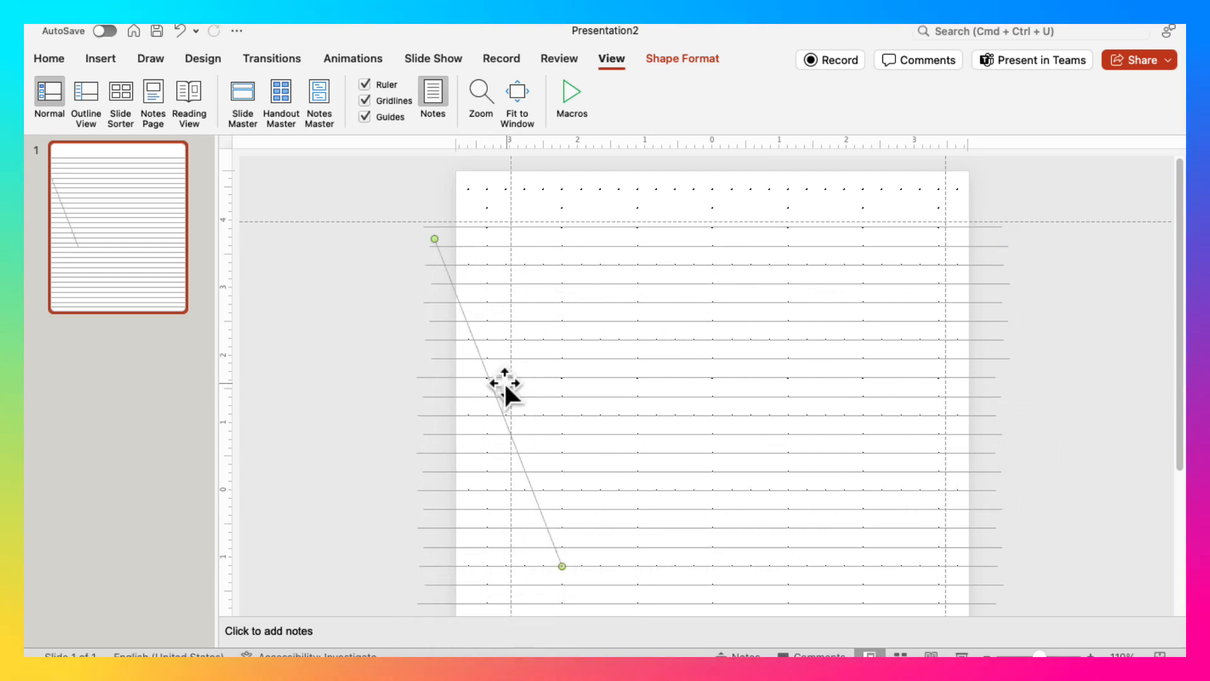
drag(485, 369, 608, 365)
drag(668, 564, 543, 597)
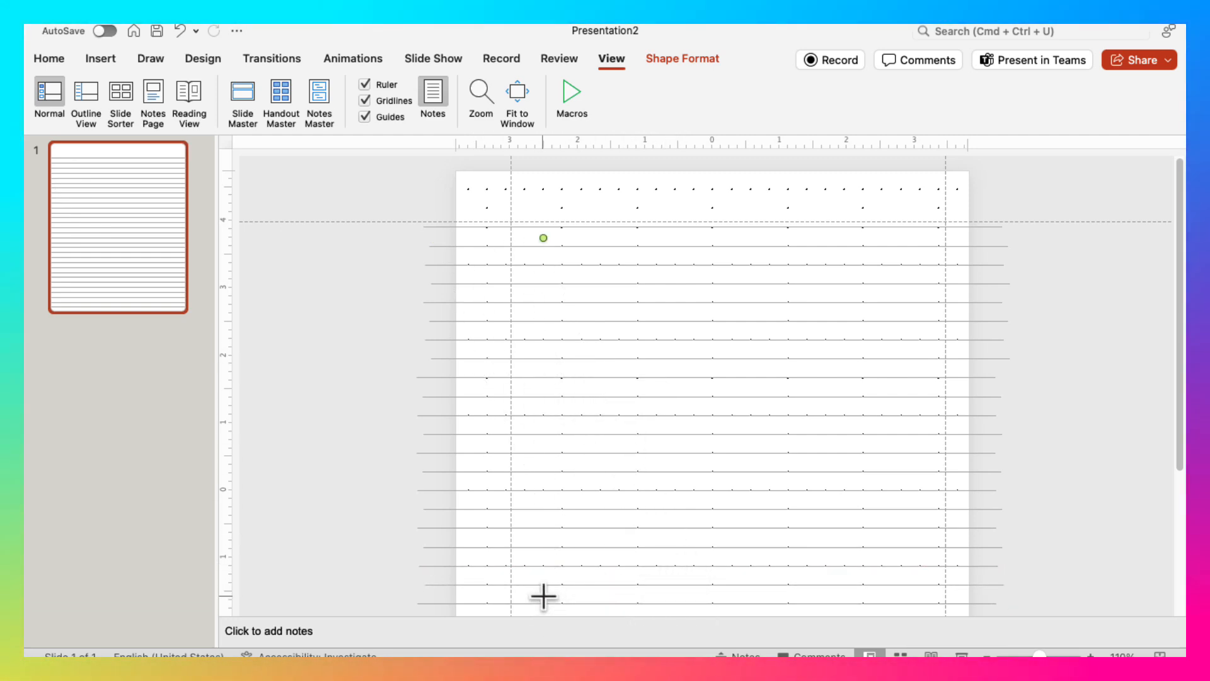
- Undo the slanted endpoint adjustment and redraw the pasted line as a straight vertical line
drag(543, 237, 535, 615)
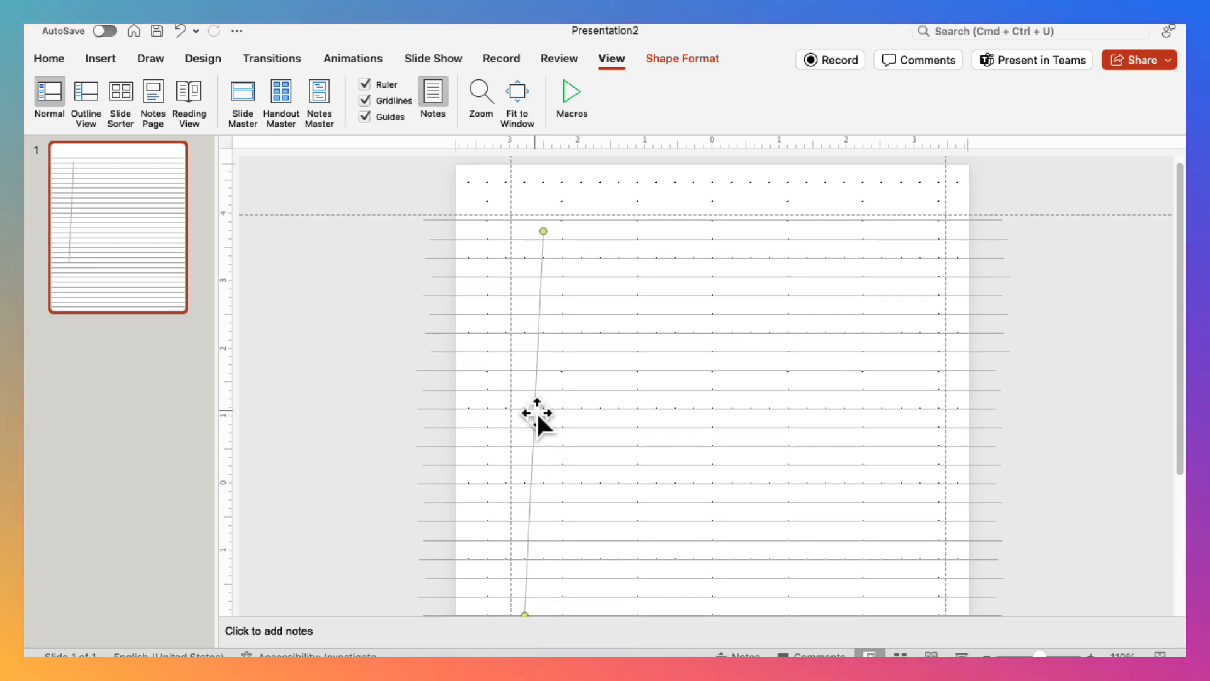
key(super+z)
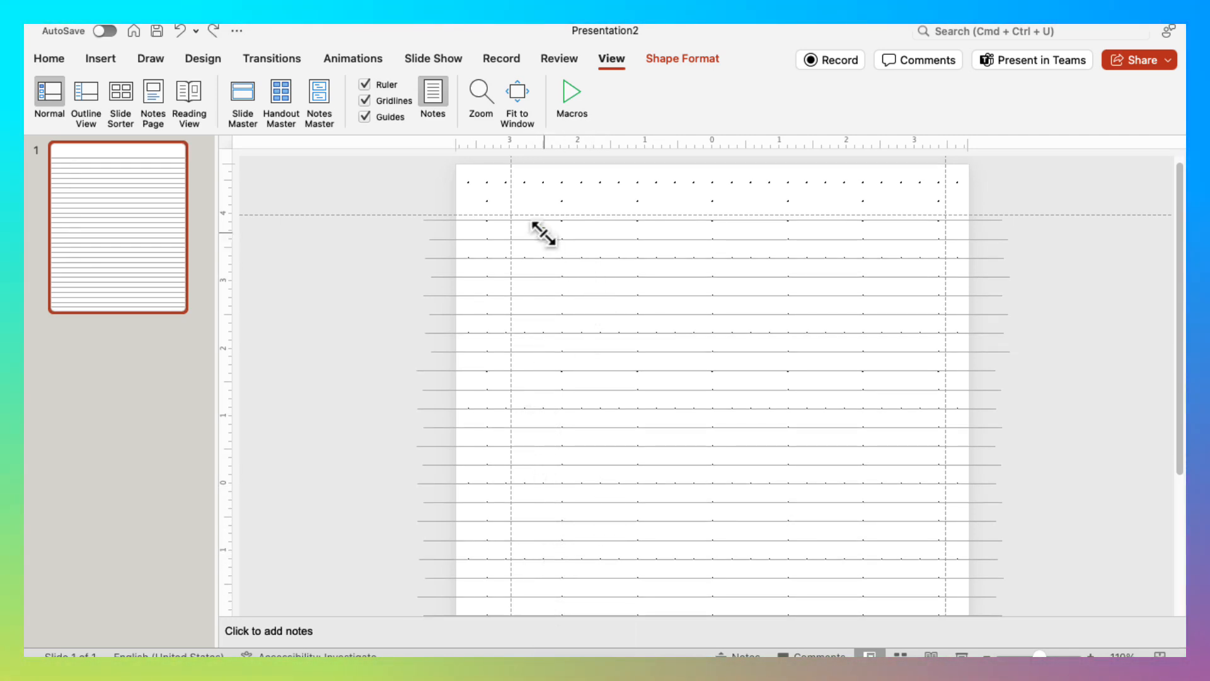
drag(540, 230, 537, 566)
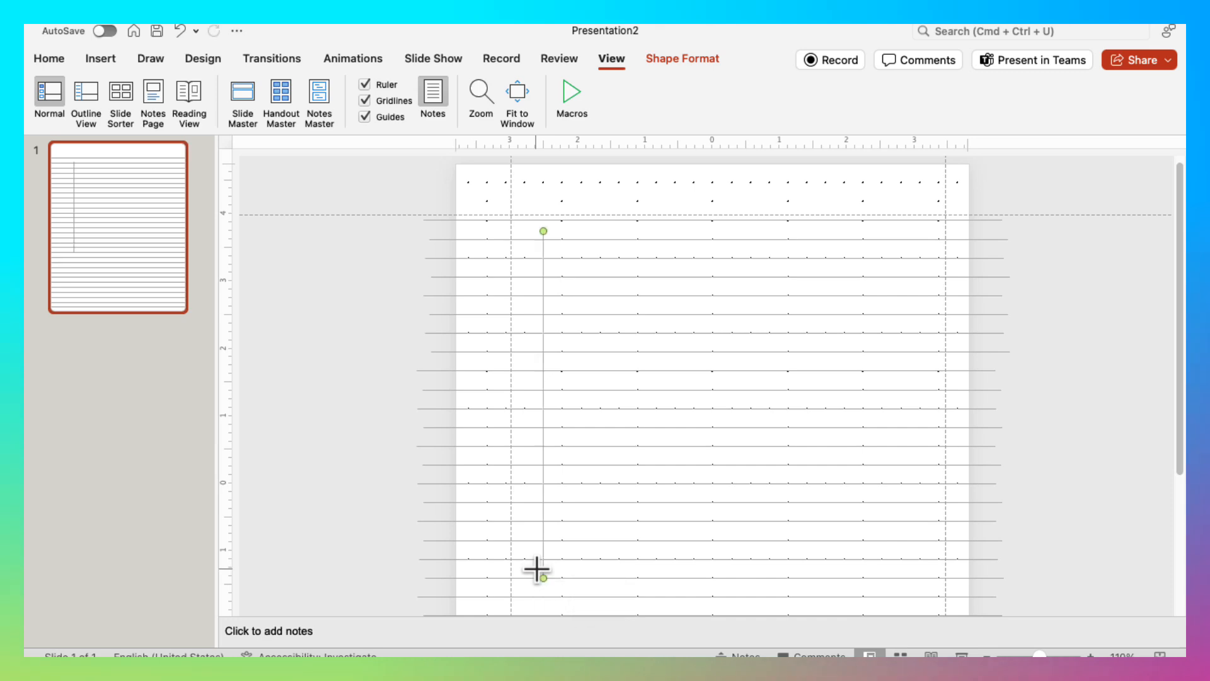
- Move the vertical line onto the left margin guide and extend it past the top and bottom page edges
drag(542, 243, 508, 154)
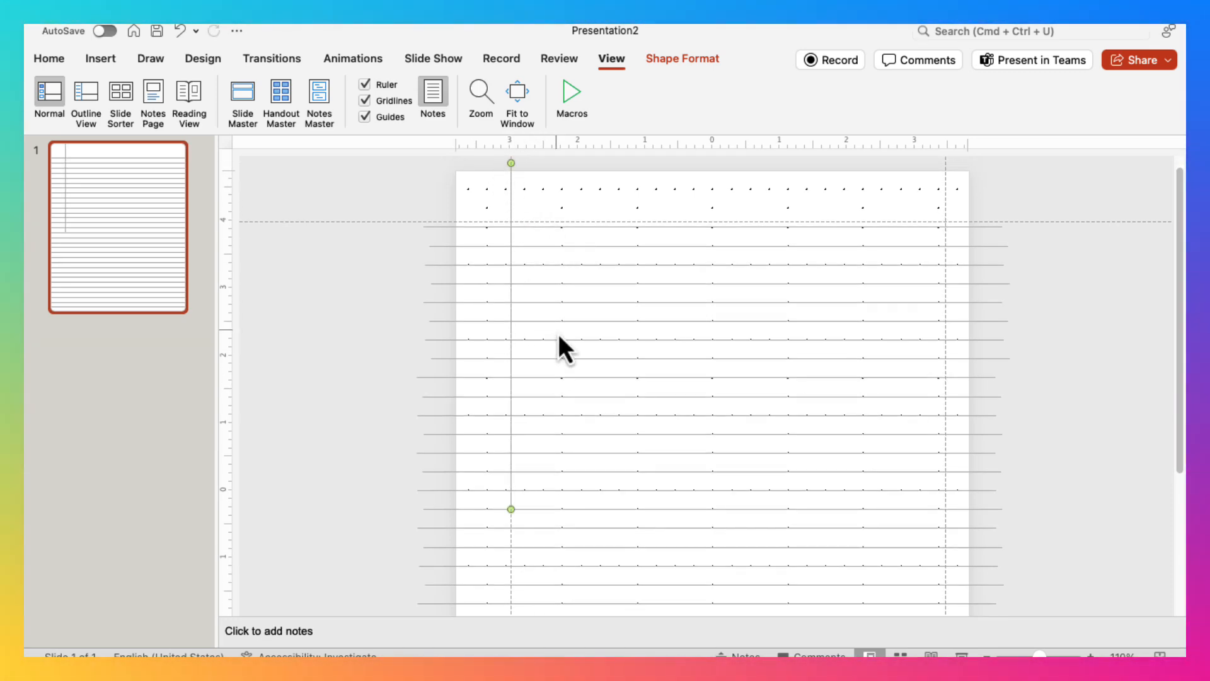
scroll(557, 331, down, 3)
scroll(542, 385, down, 3)
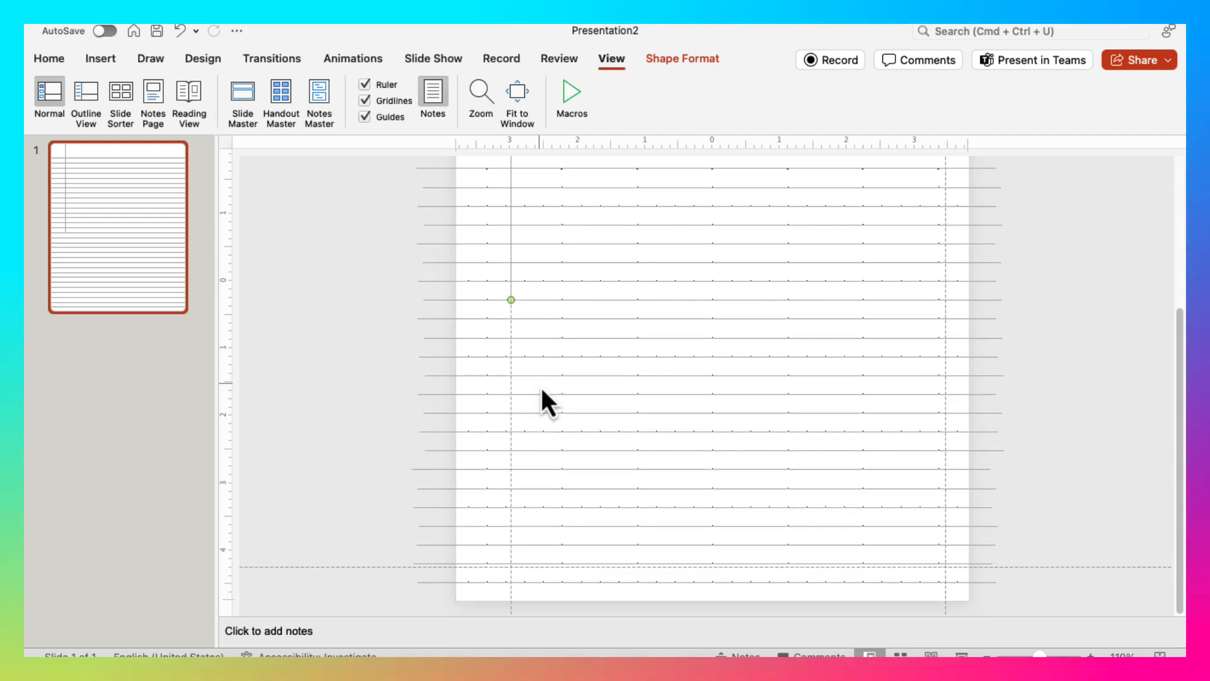
drag(510, 297, 507, 586)
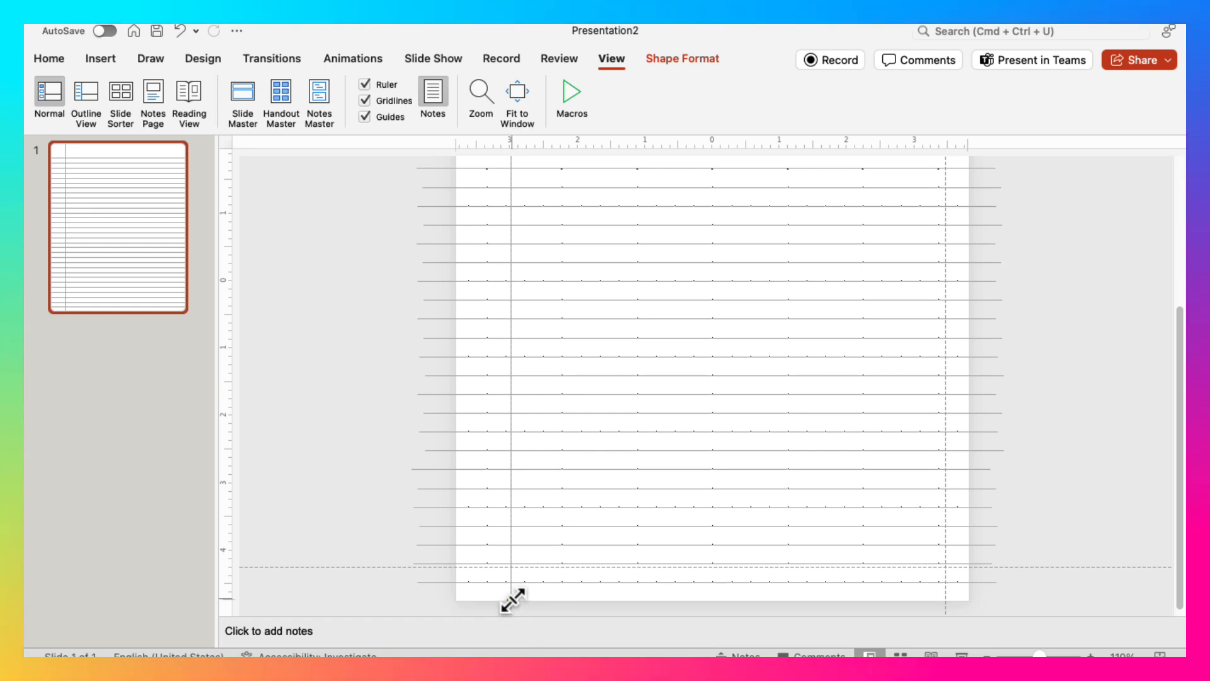
drag(511, 594, 513, 610)
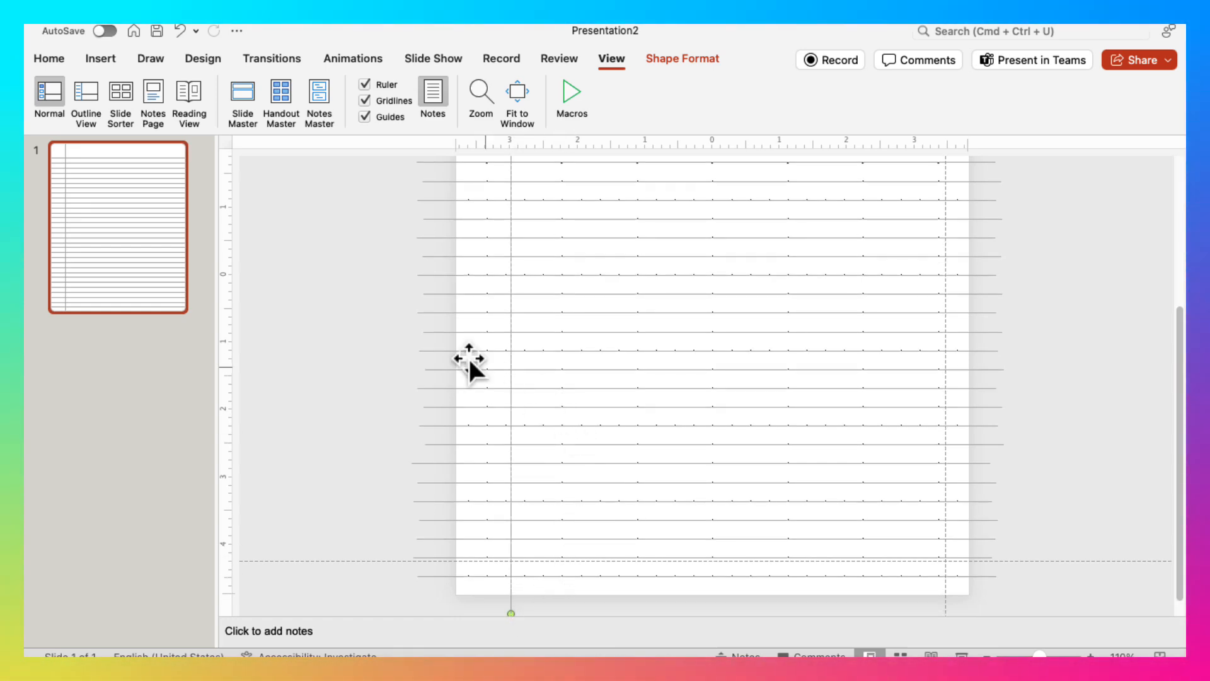
click(406, 305)
click(511, 252)
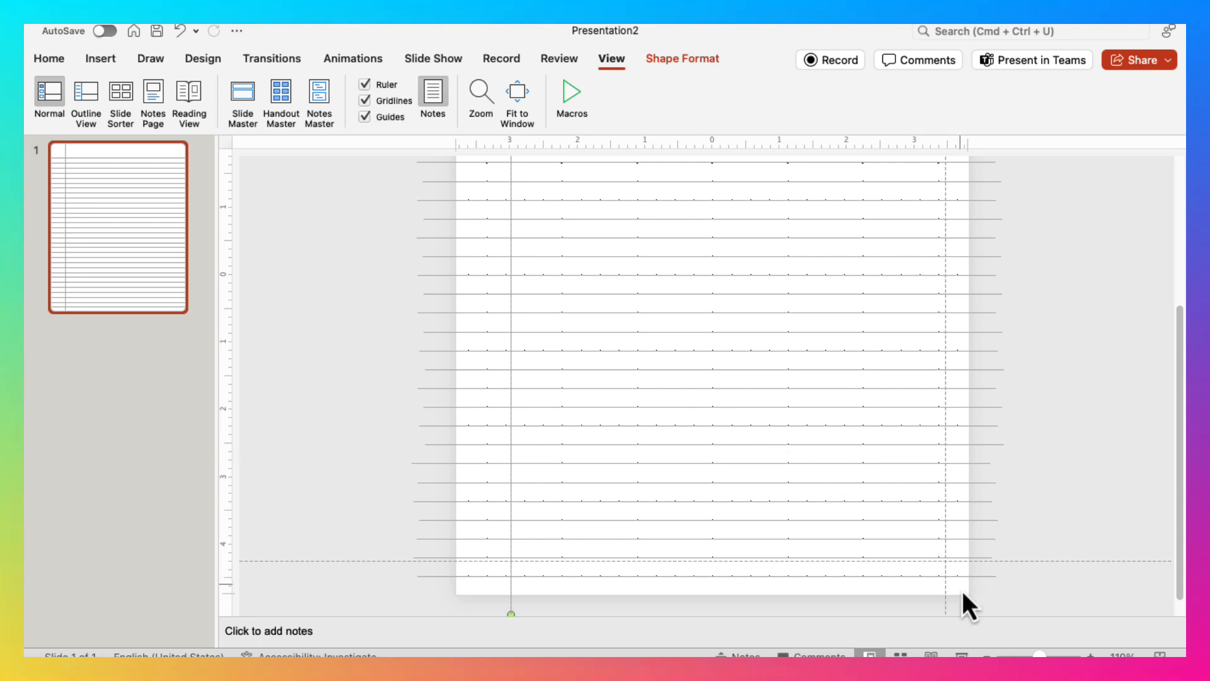
- Hide the gridlines and guides on the slide
scroll(702, 438, up, 5)
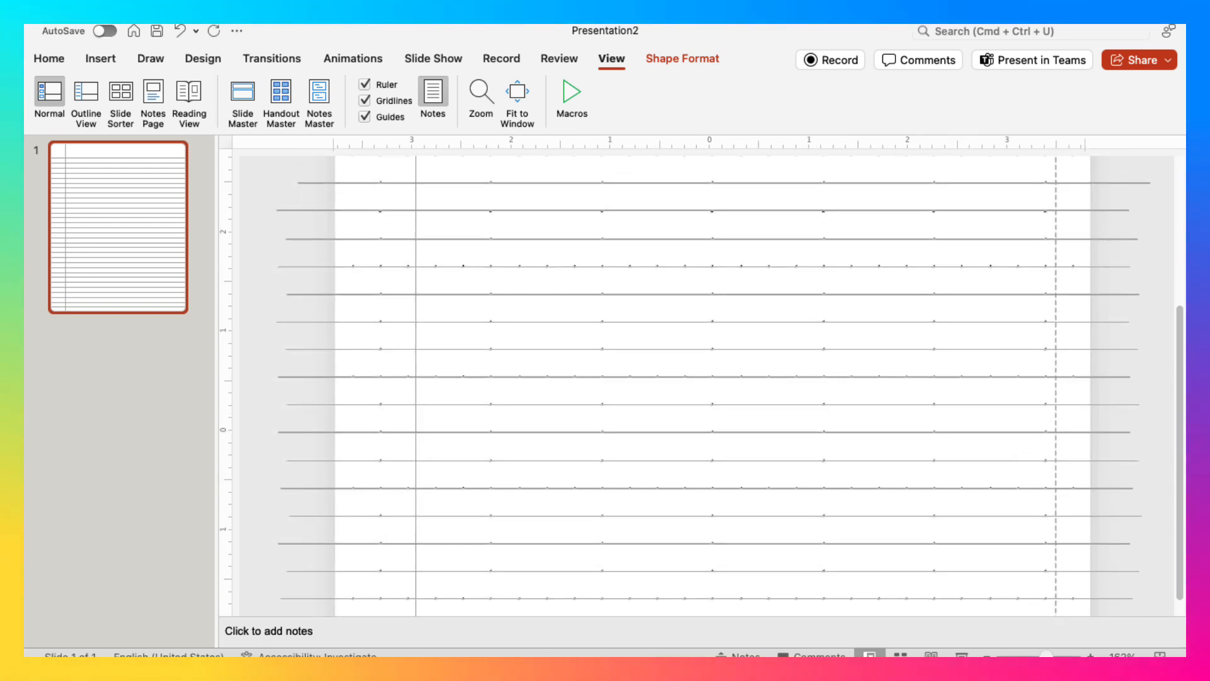
scroll(702, 437, up, 5)
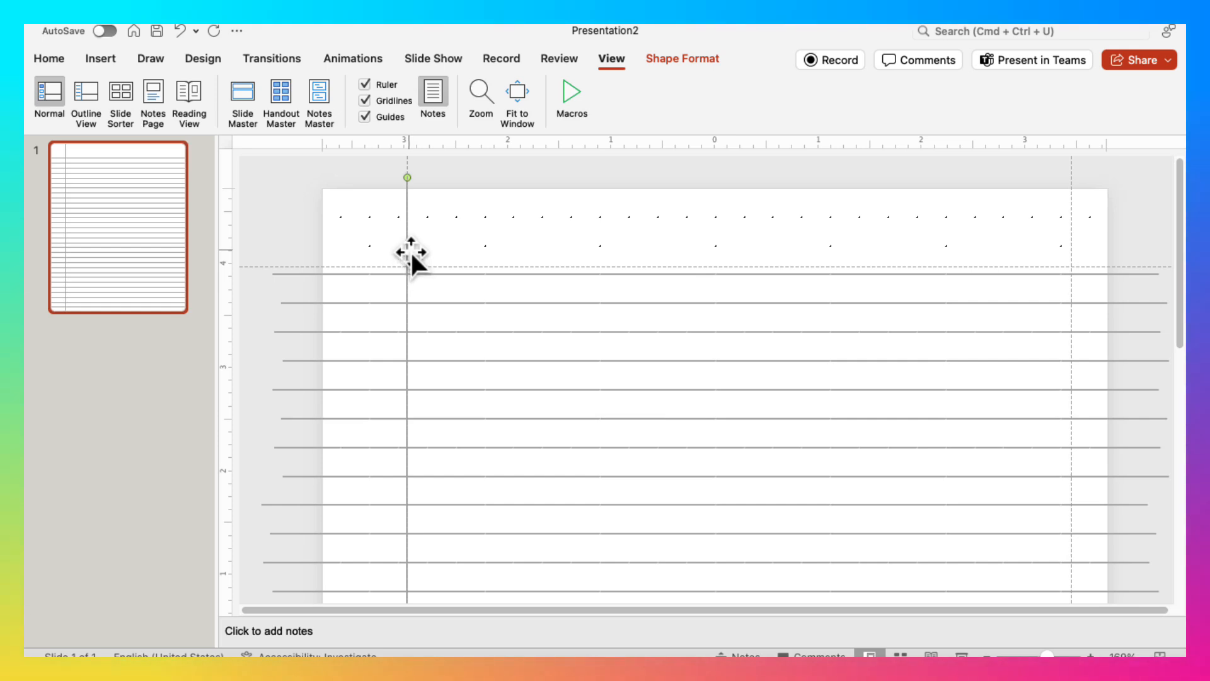
click(335, 273)
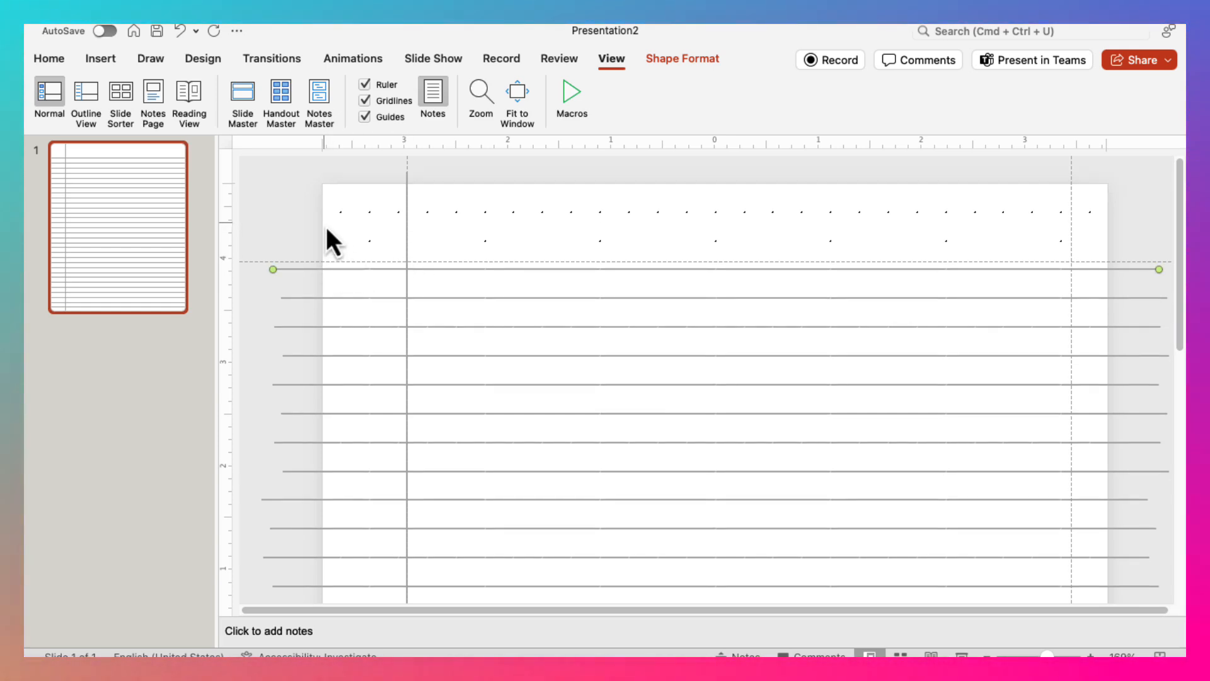
click(369, 104)
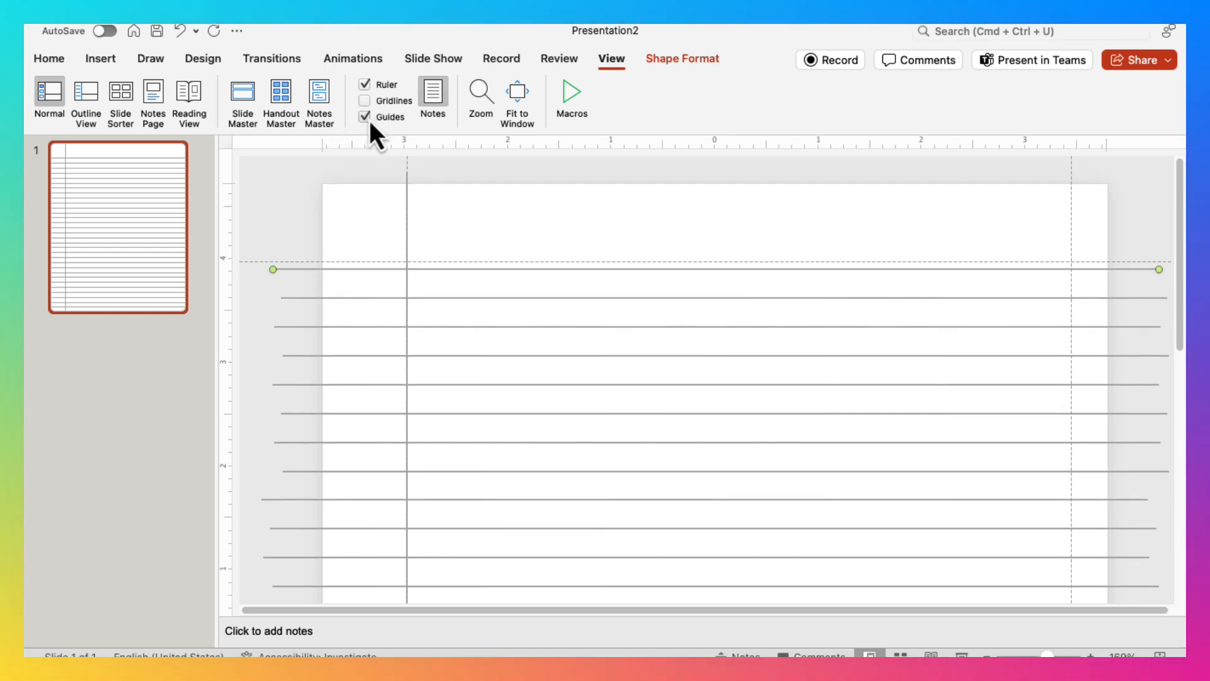
click(370, 118)
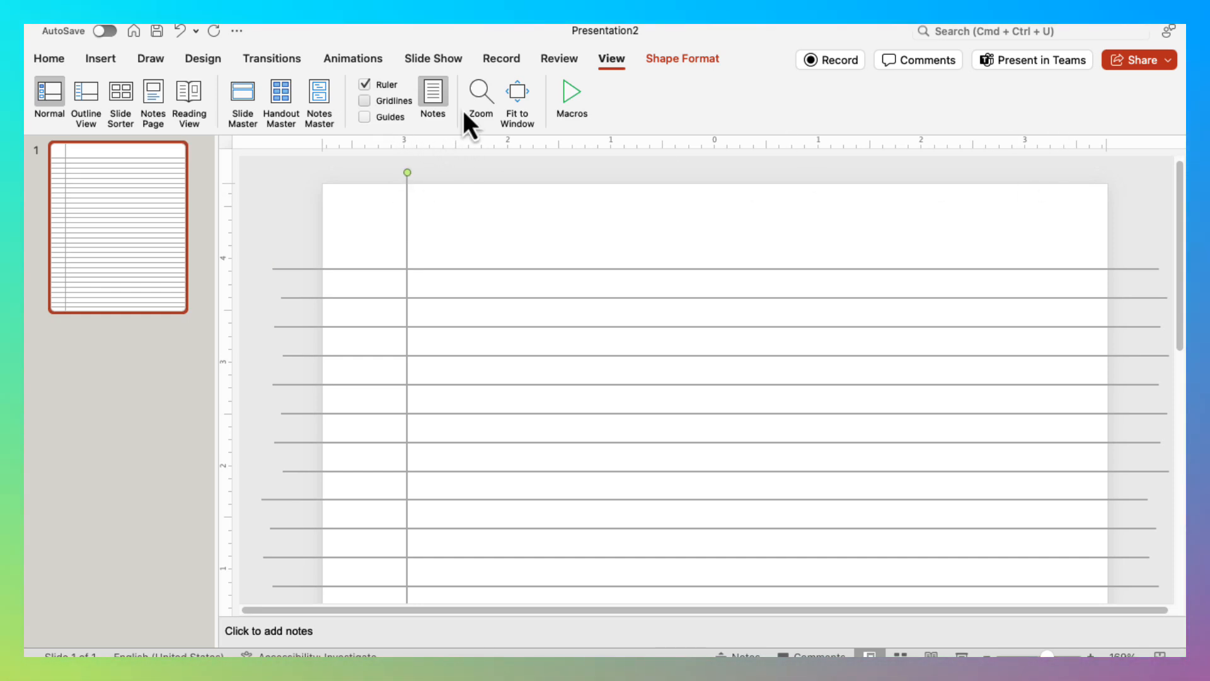
- Set the vertical margin line's width to 1.5 pt in its shape formatting, then select the topmost horizontal line
right_click(408, 201)
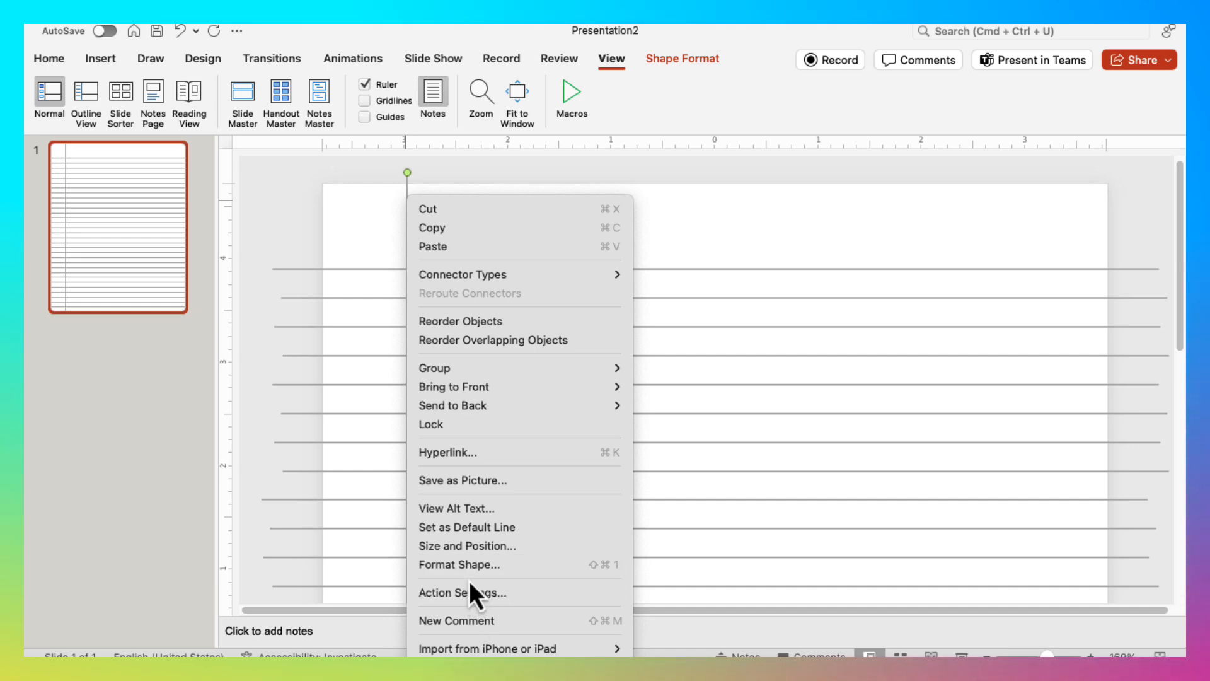
click(469, 568)
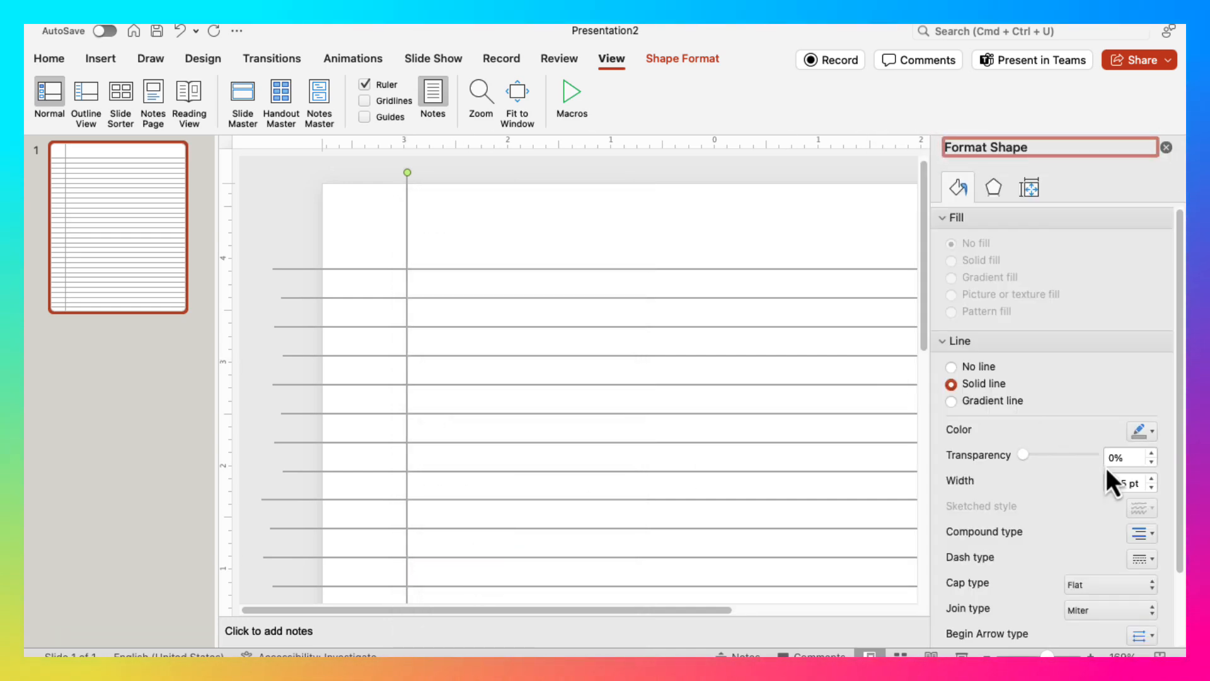
click(1153, 479)
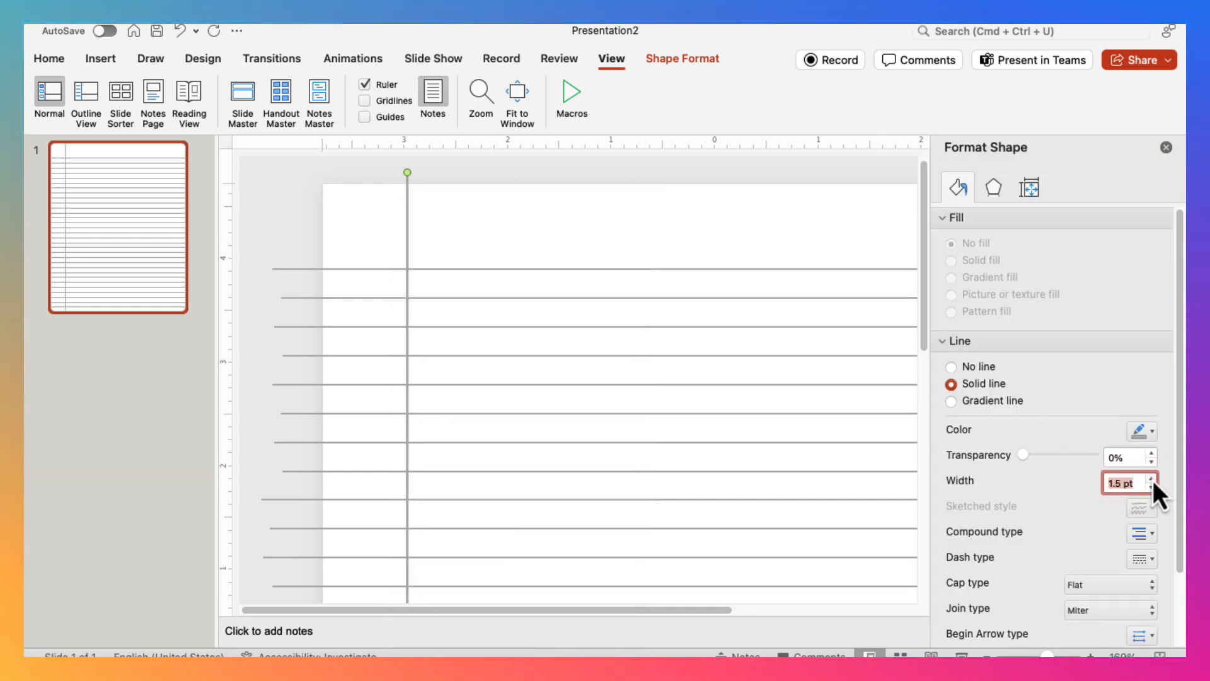
click(504, 271)
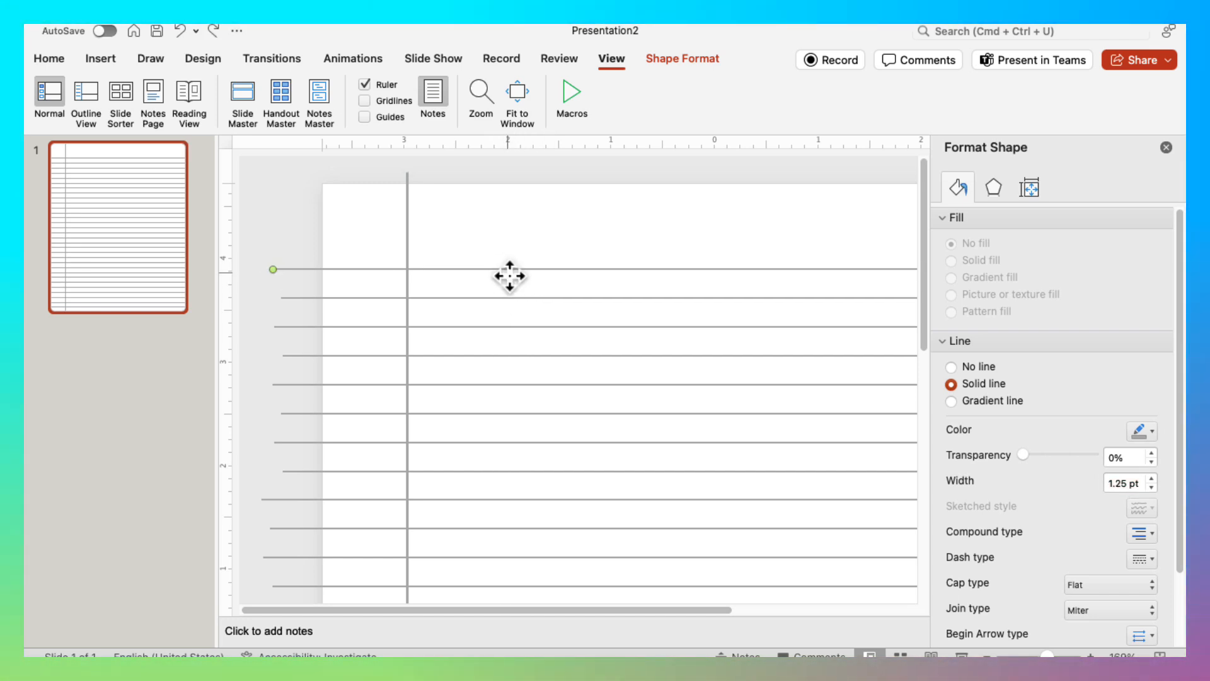
- Set the topmost horizontal line's width to 1.5 pt and close the shape formatting
click(1152, 479)
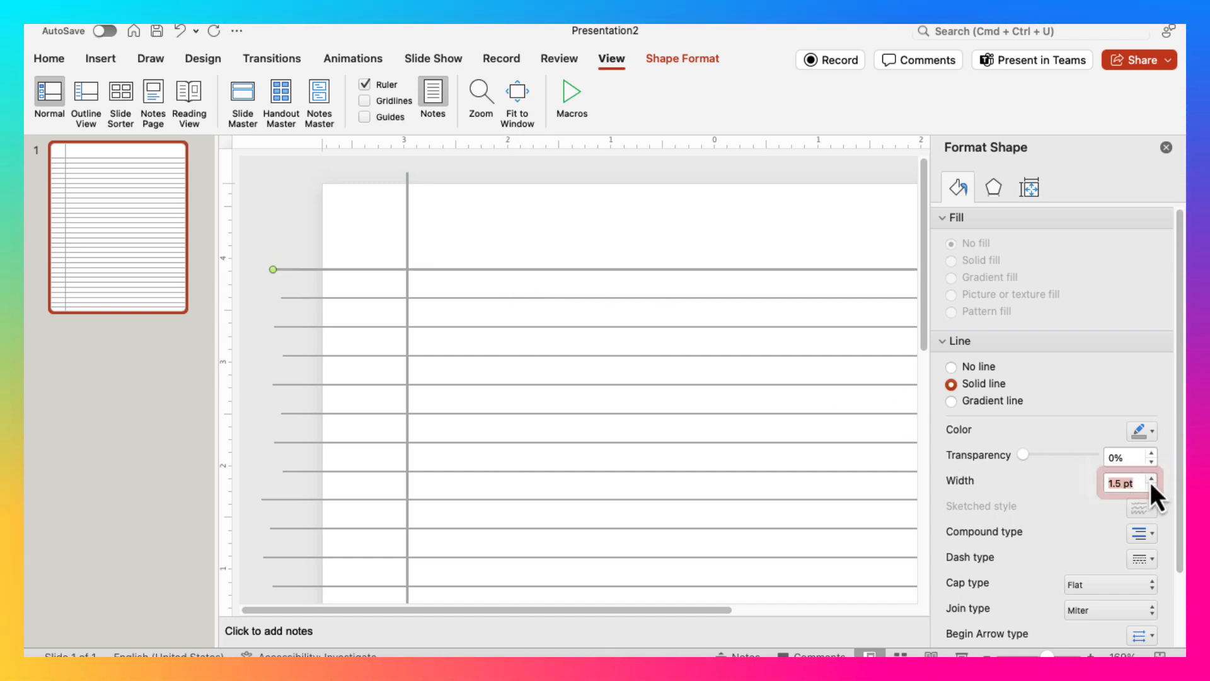
double_click(660, 241)
click(1166, 147)
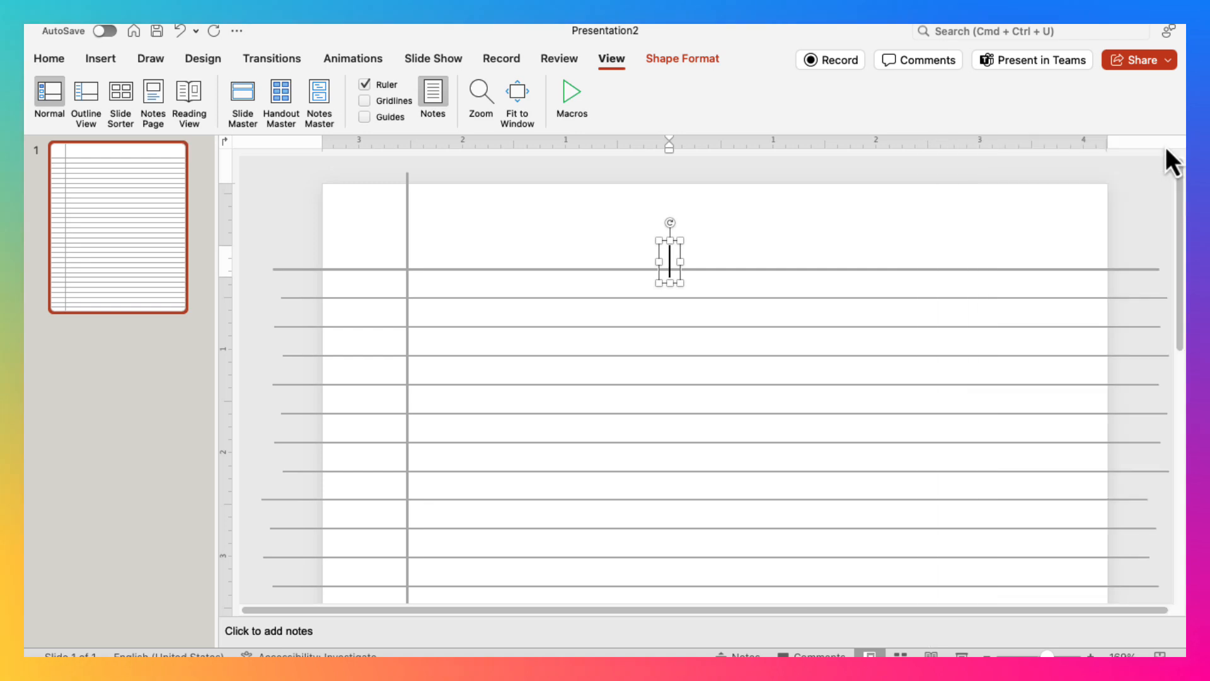
click(1110, 187)
- Examine the whole lined page in the Normal, Outline and Notes Page views, and with the ruler hidden
scroll(706, 214, down, 5)
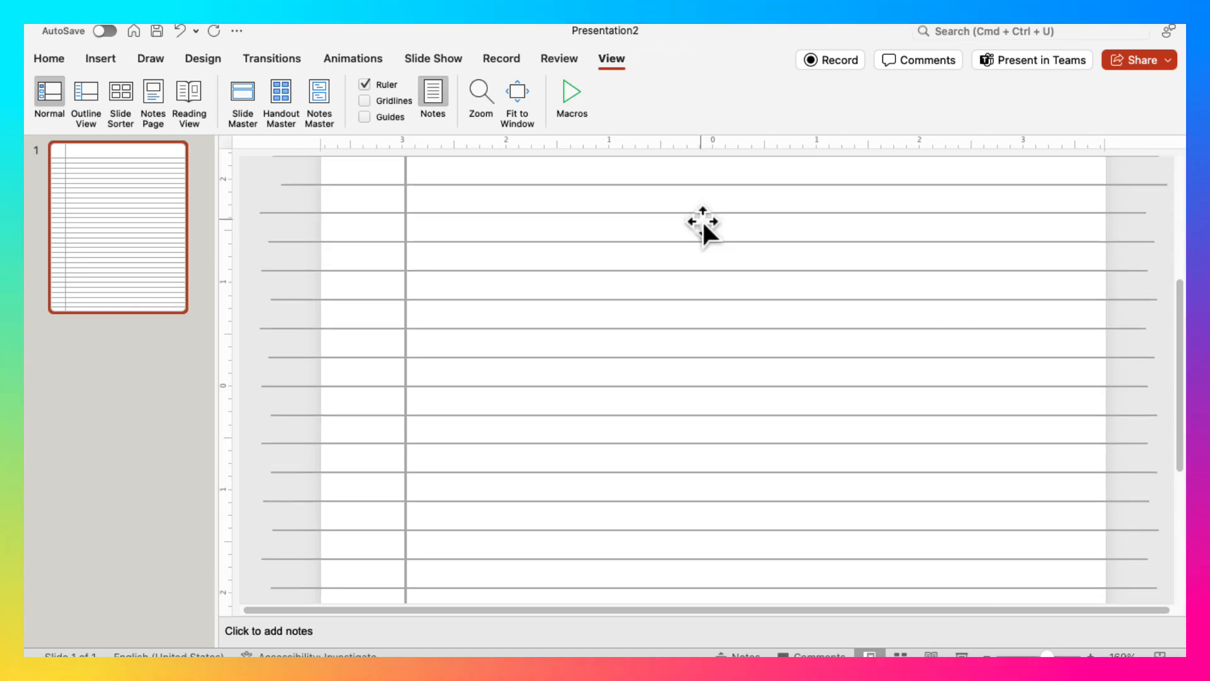
scroll(856, 413, down, 6)
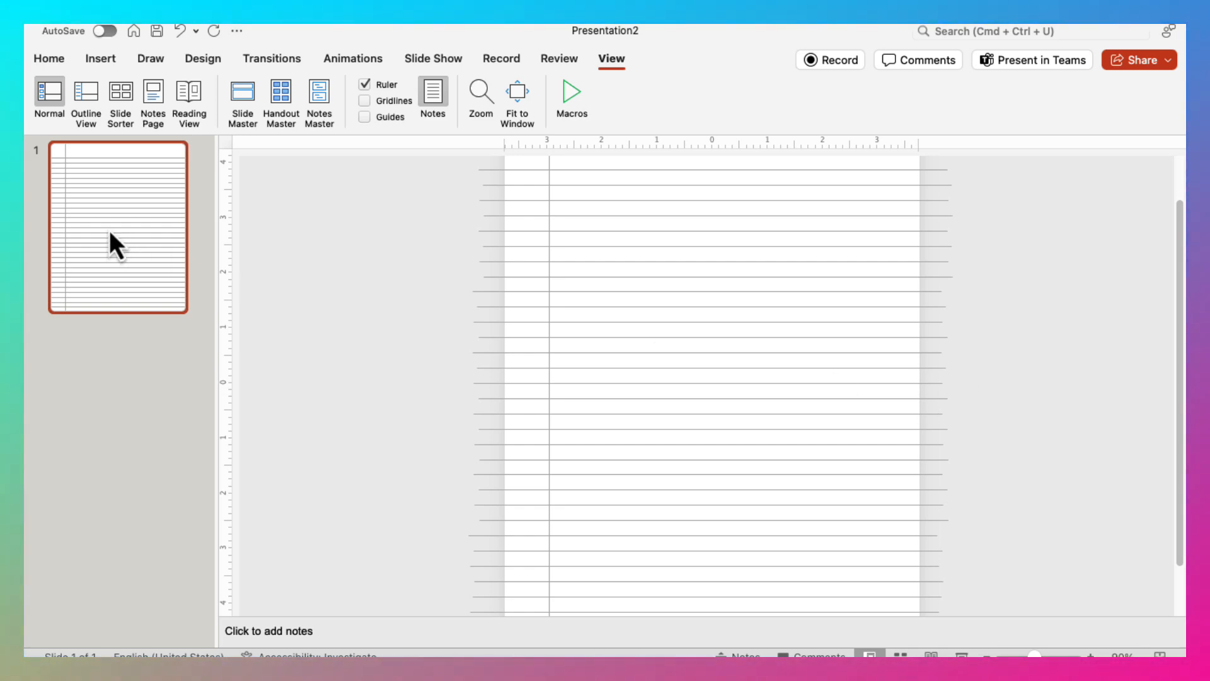
scroll(268, 262, up, 2)
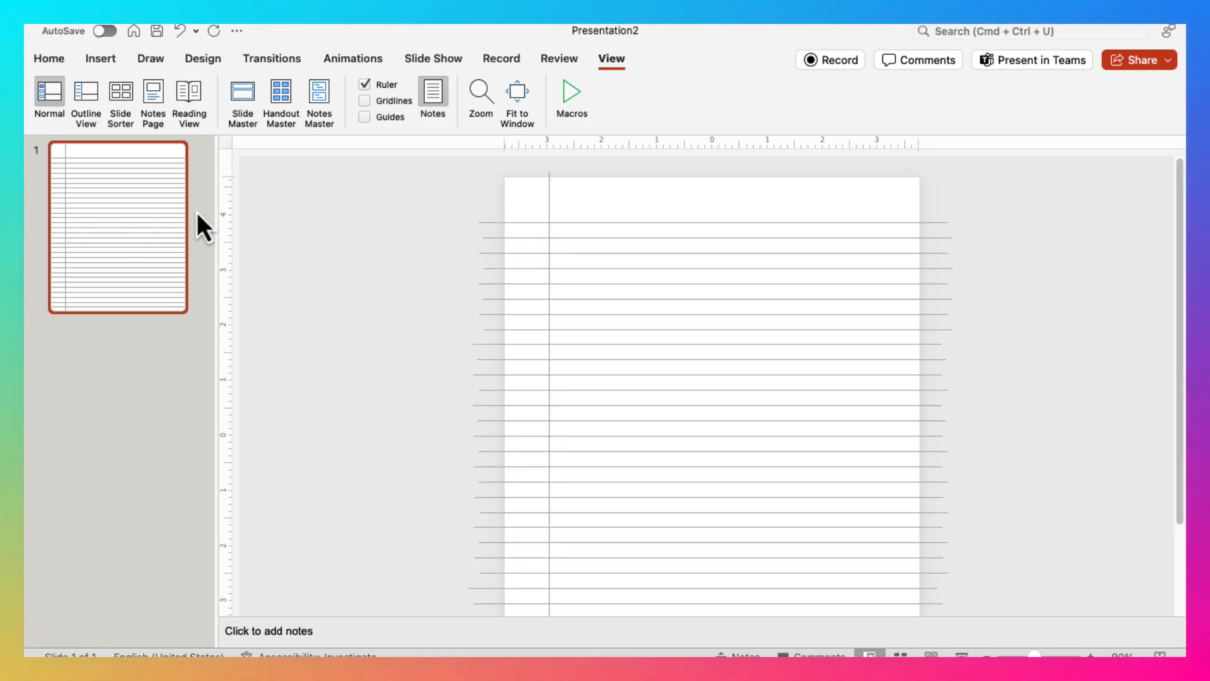
click(84, 101)
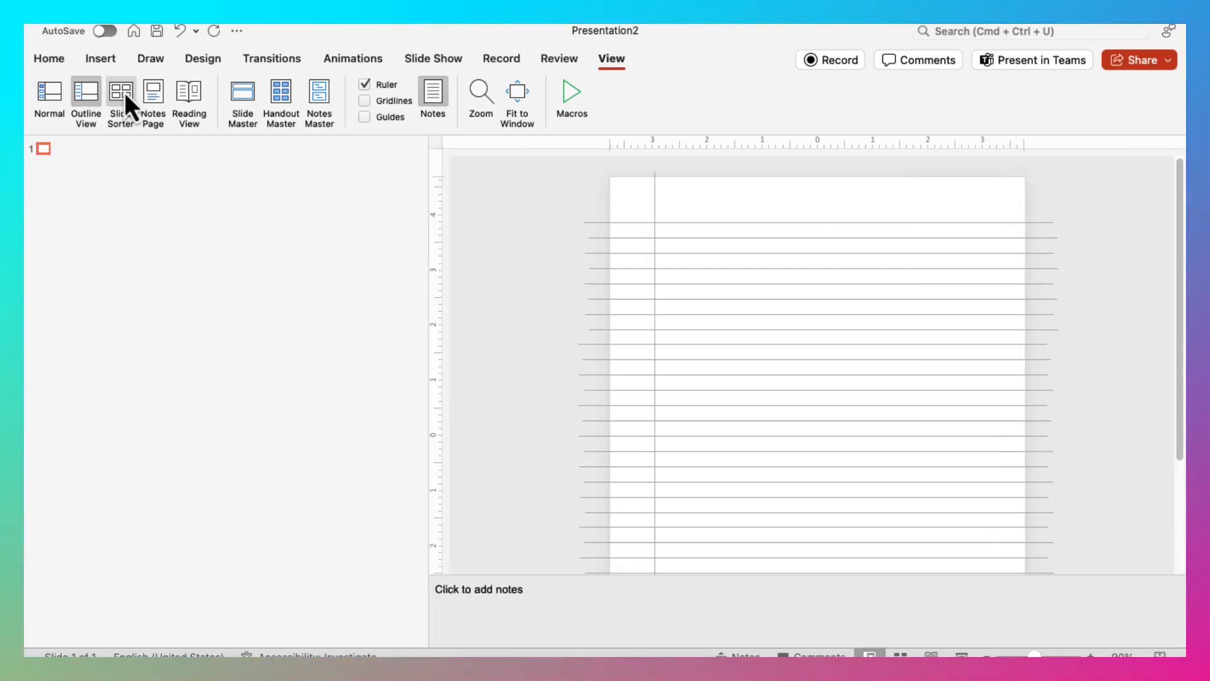
click(148, 92)
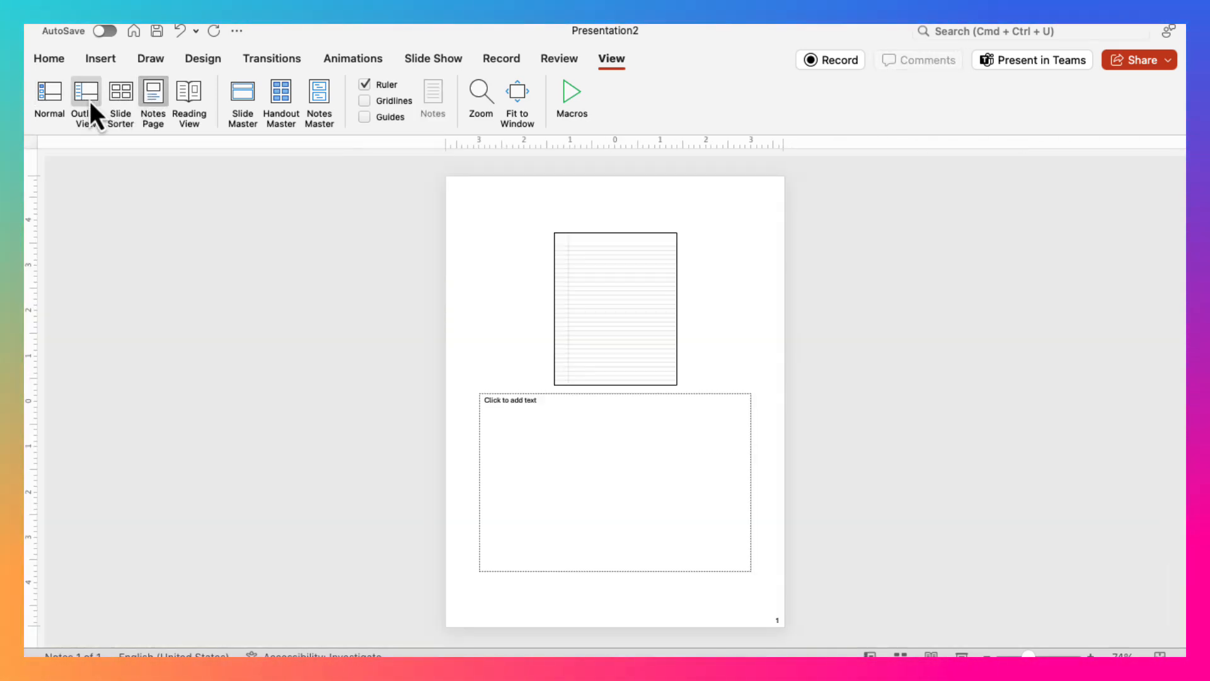
click(50, 101)
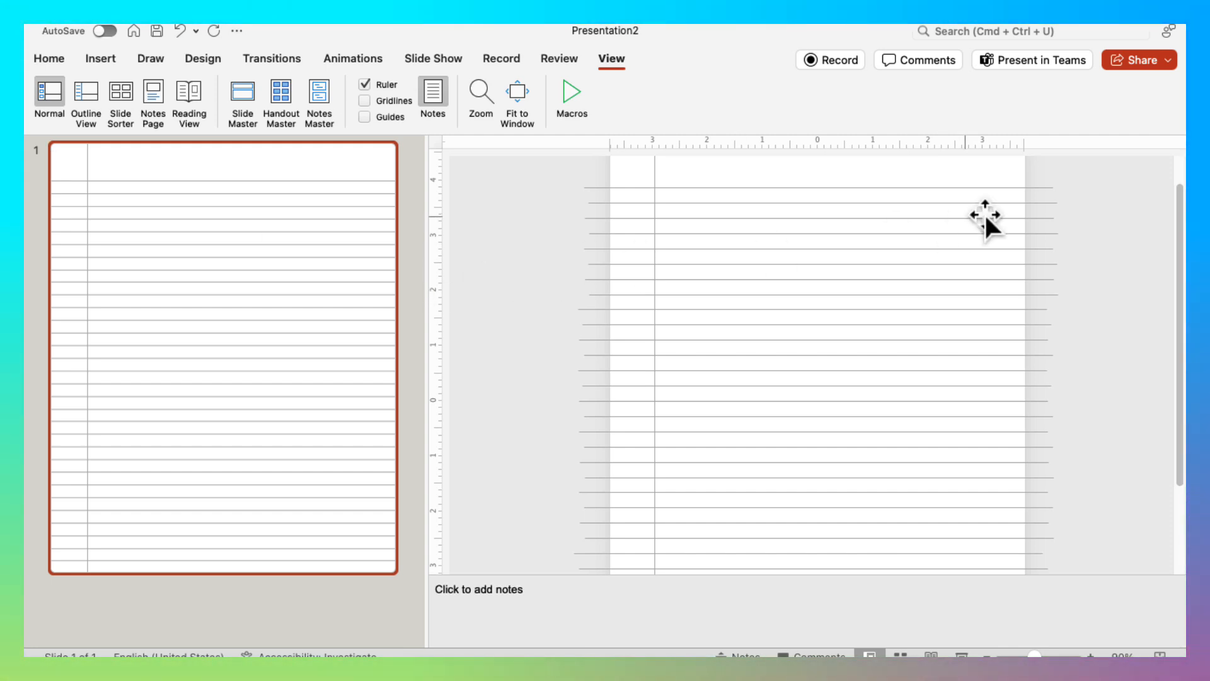
click(595, 188)
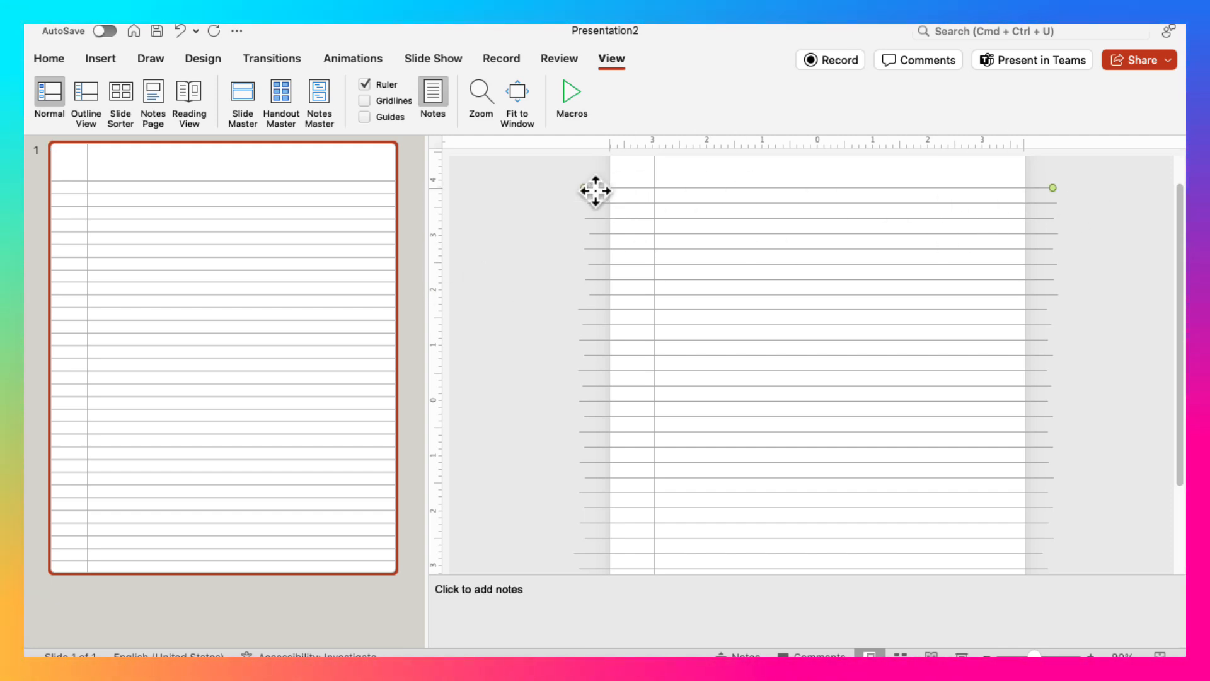
click(557, 201)
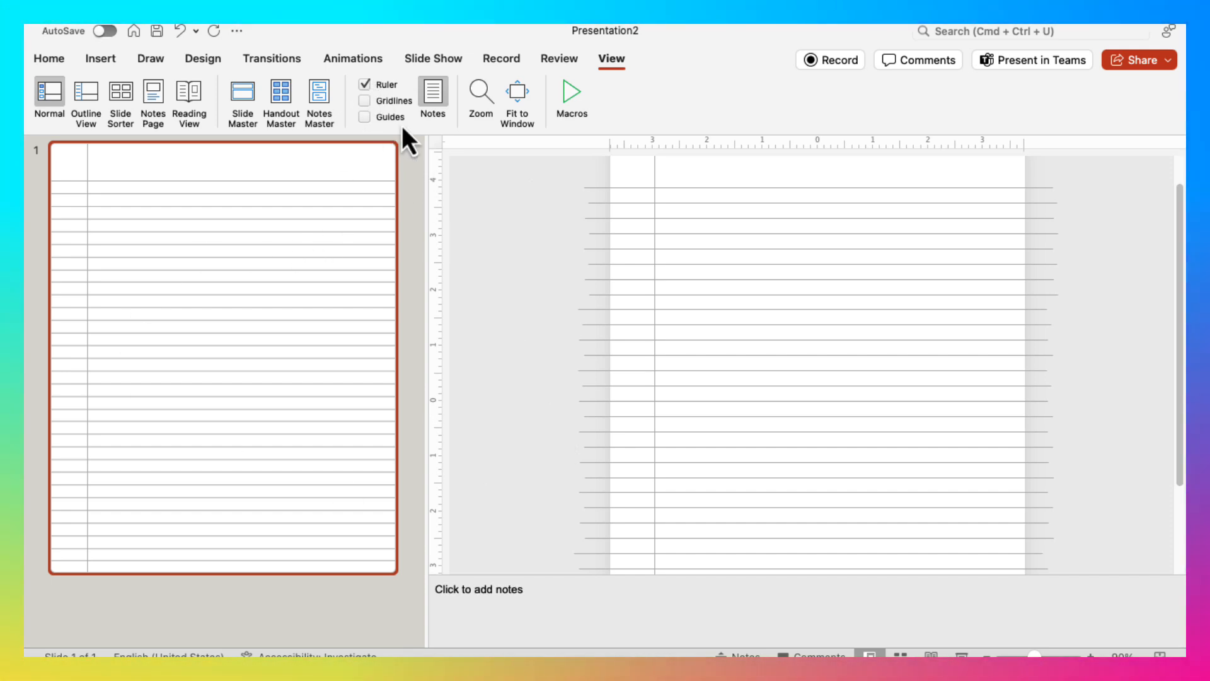
click(364, 85)
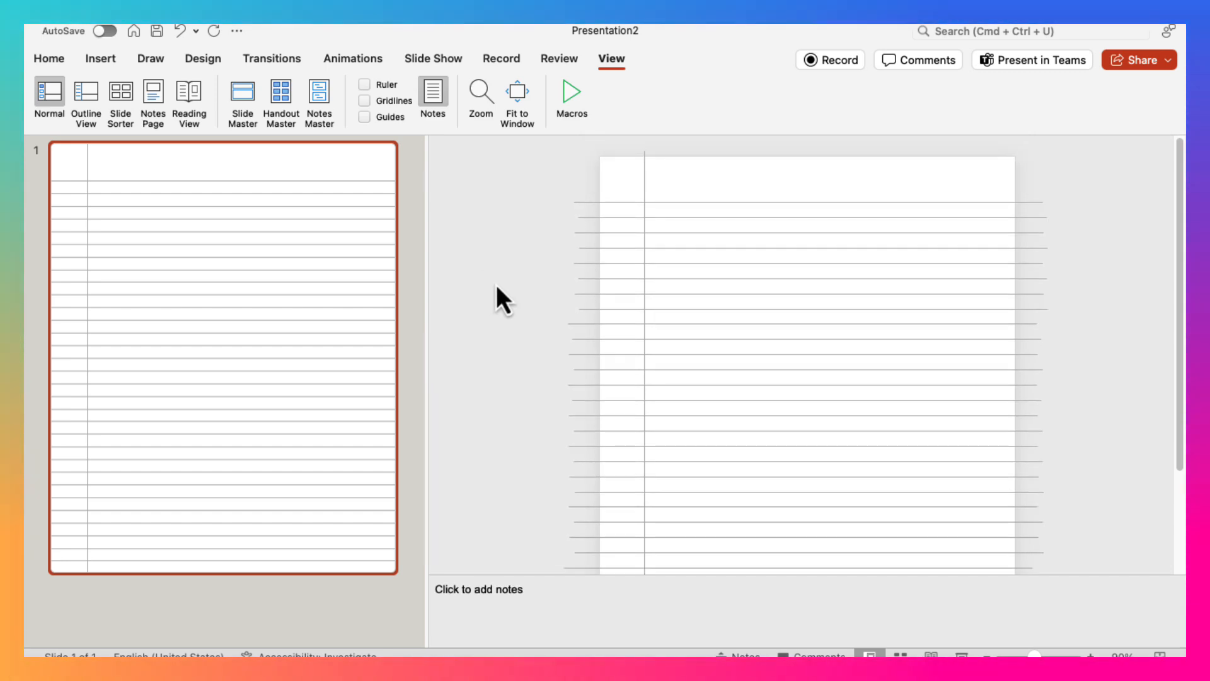
click(377, 83)
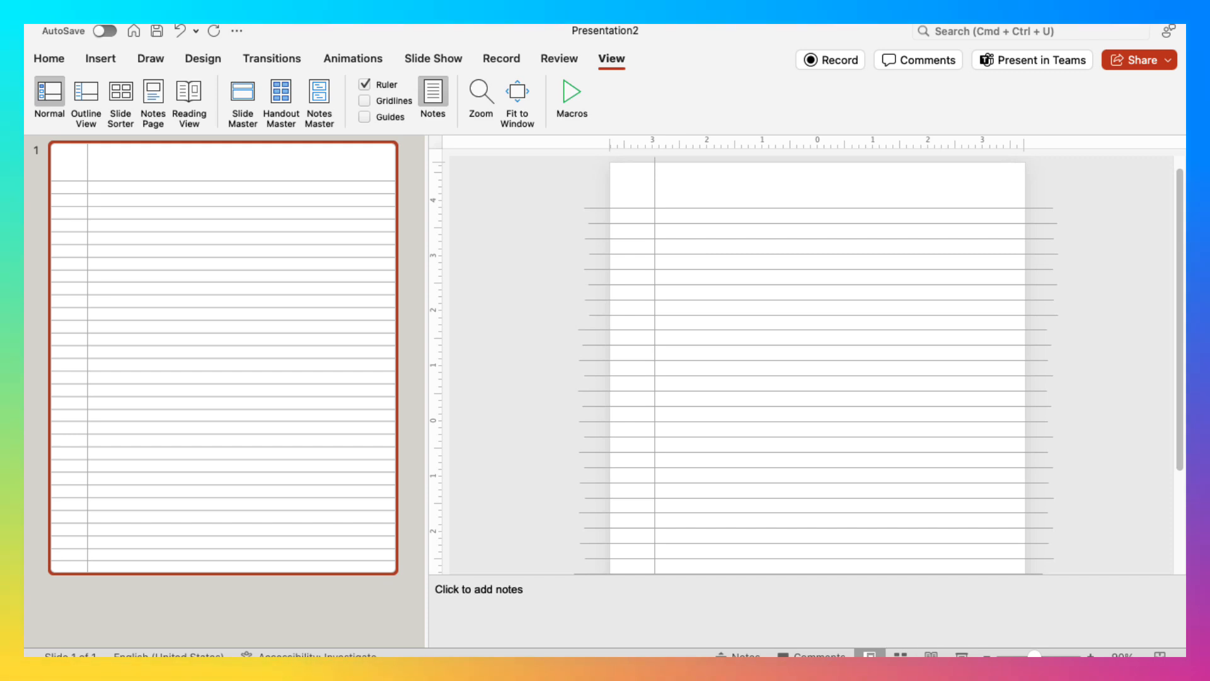
- Duplicate the lined slide and paste nine more copies of it, for 11 slides altogether
drag(1034, 657, 1022, 656)
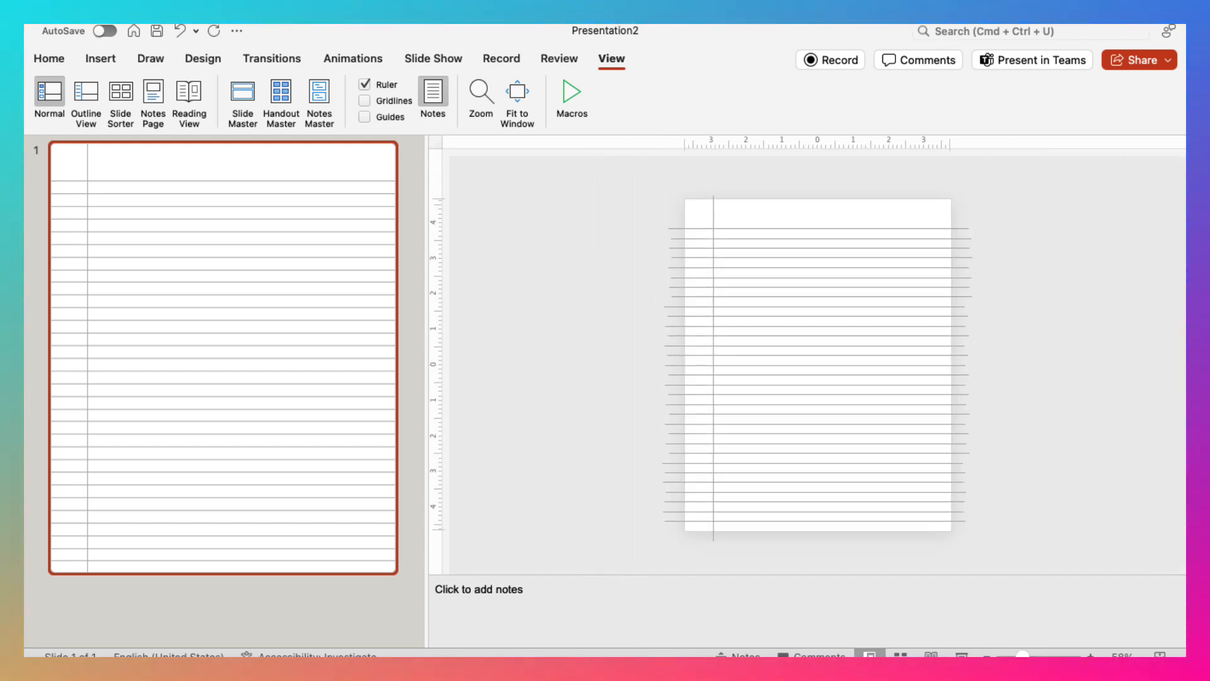
right_click(292, 301)
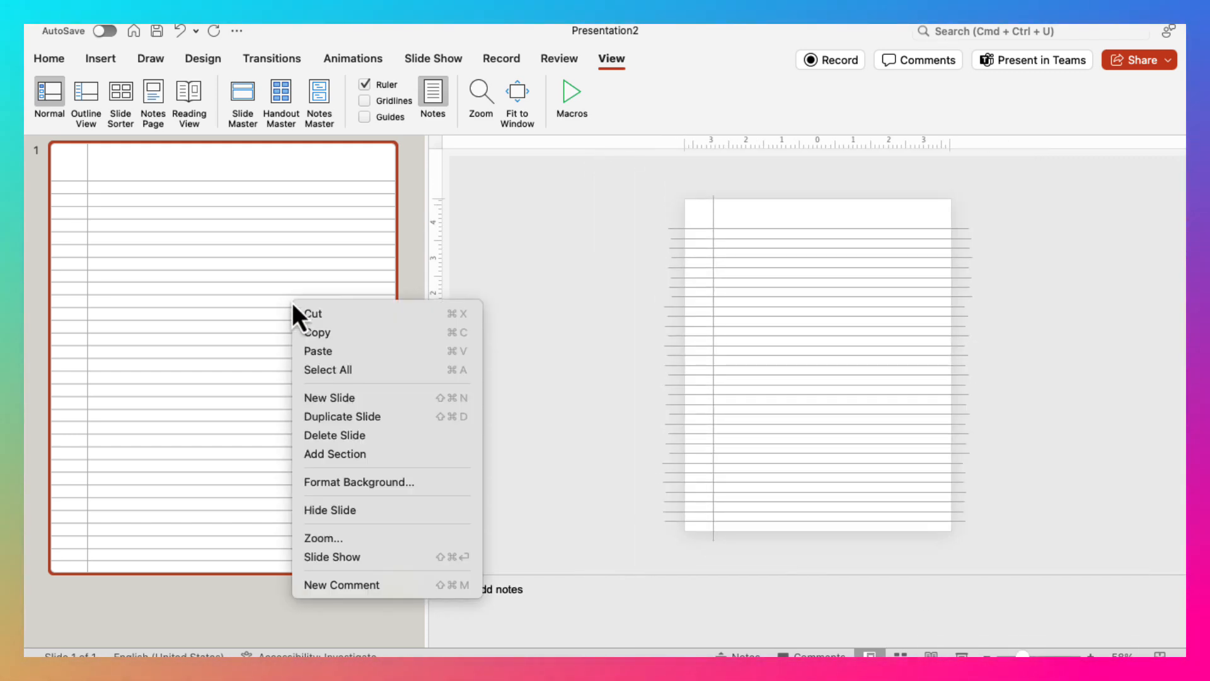
click(331, 421)
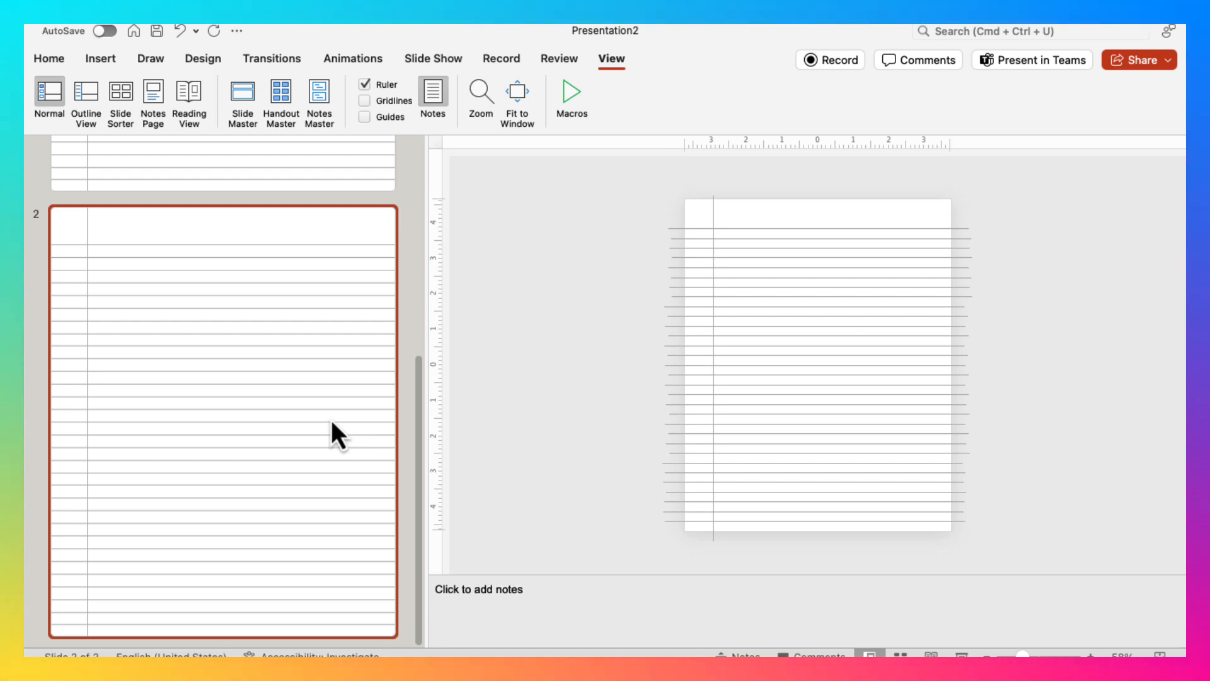
key(super+v)
key(super+v)
key(super+v)
key(super+v)
key(super+v)
key(super+v)
key(super+v)
key(super+v)
key(super+v)
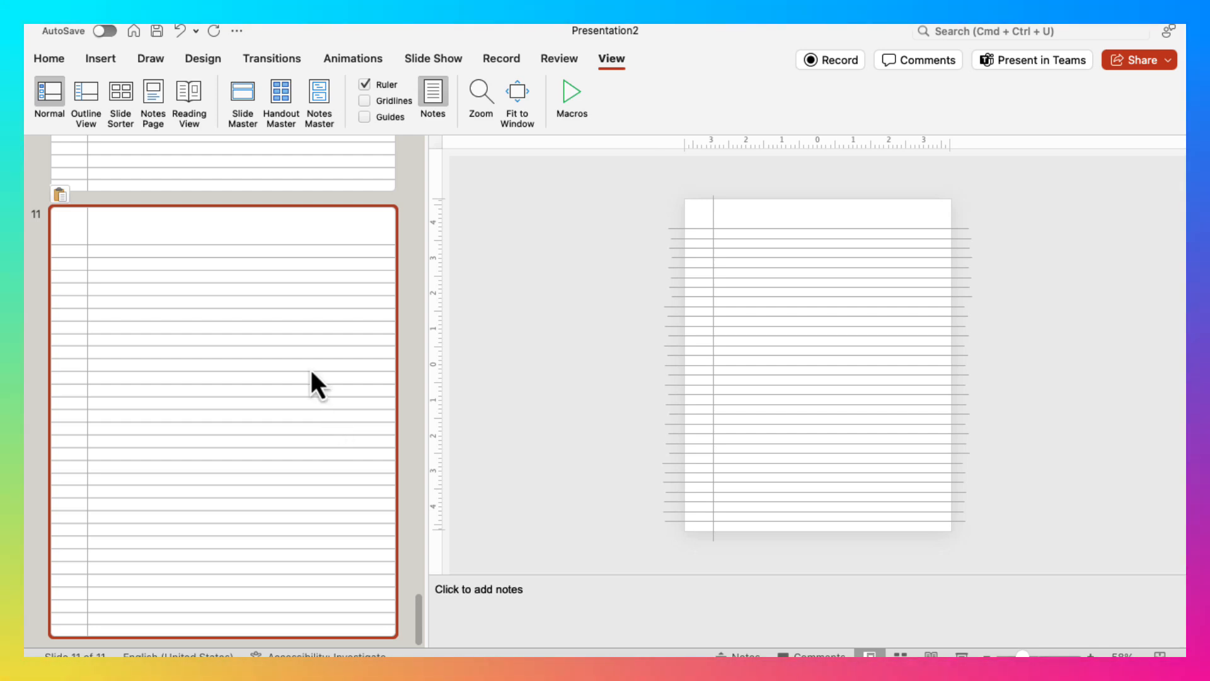
- Duplicate the last lined slide three times, extending the presentation to 14 slides
click(92, 68)
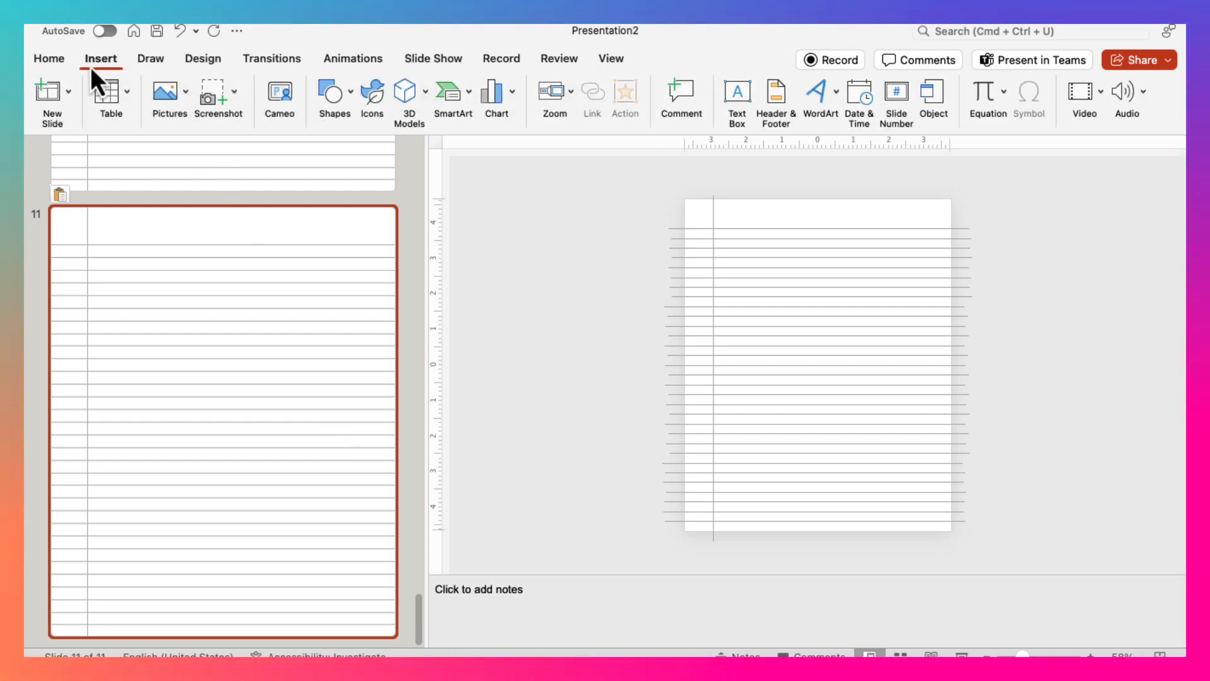
click(67, 92)
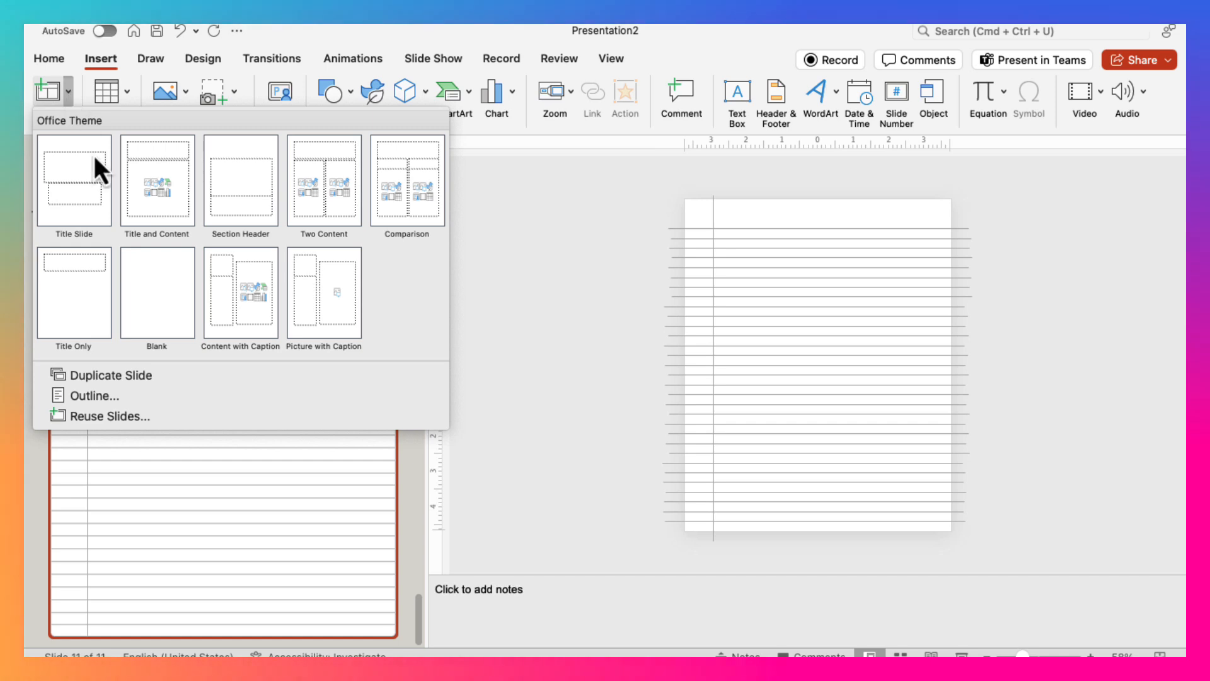
click(132, 375)
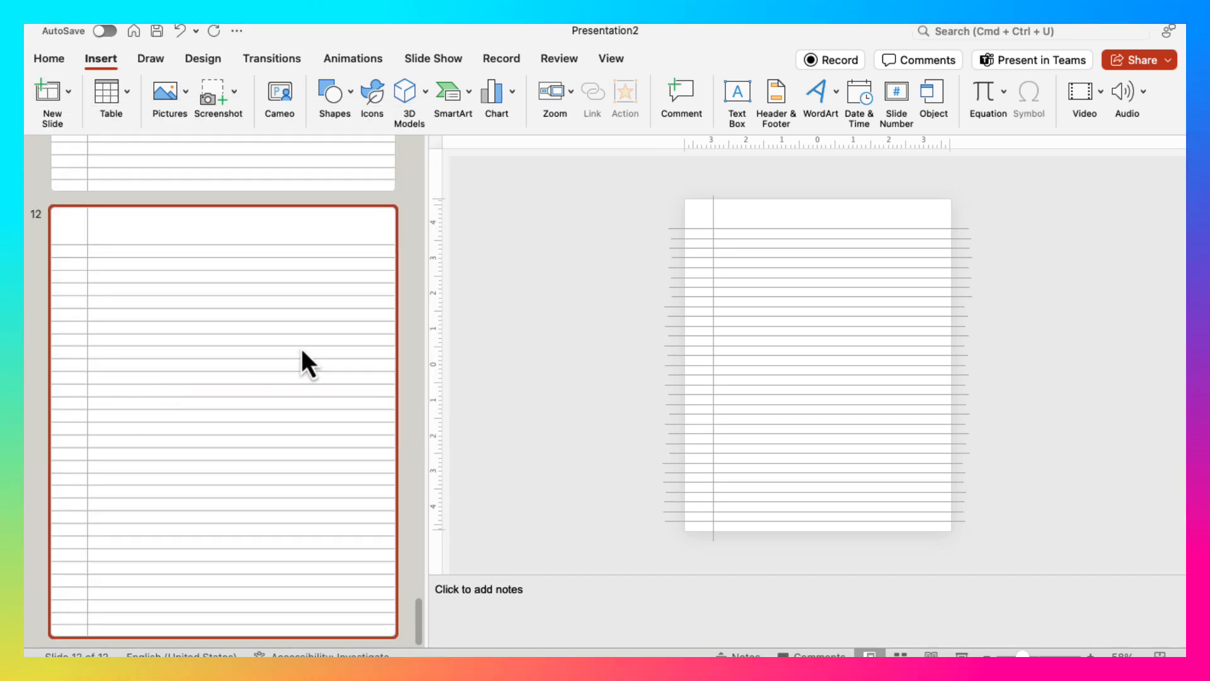
right_click(280, 320)
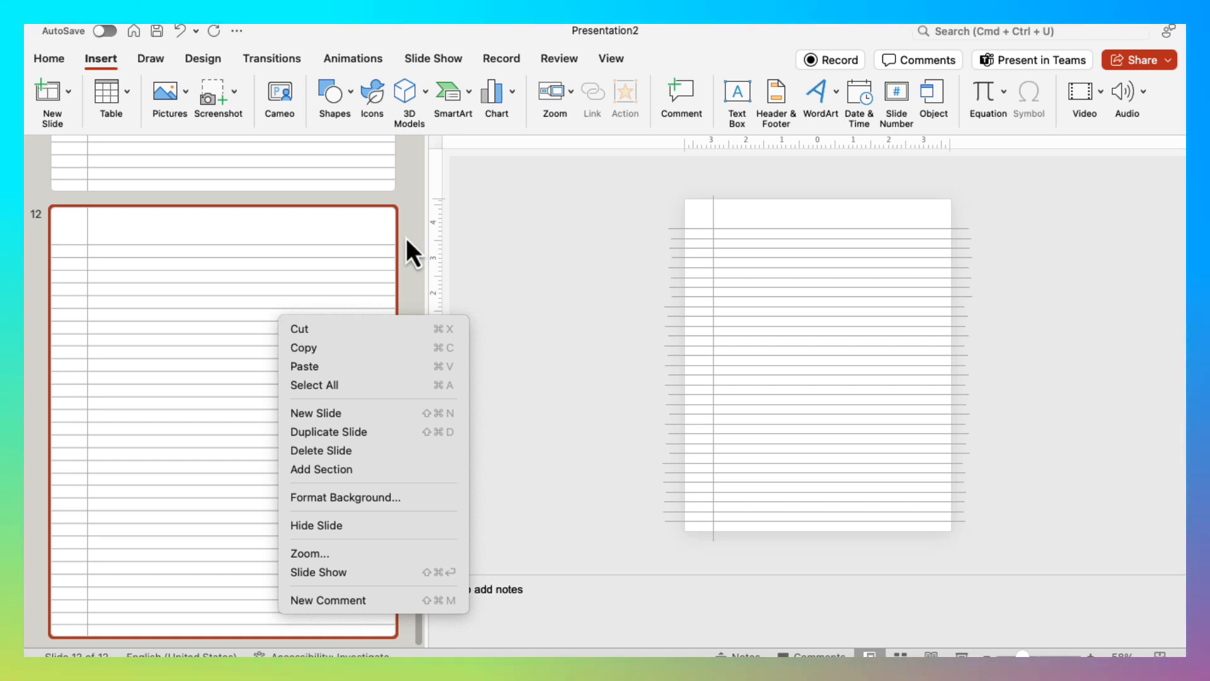
click(104, 57)
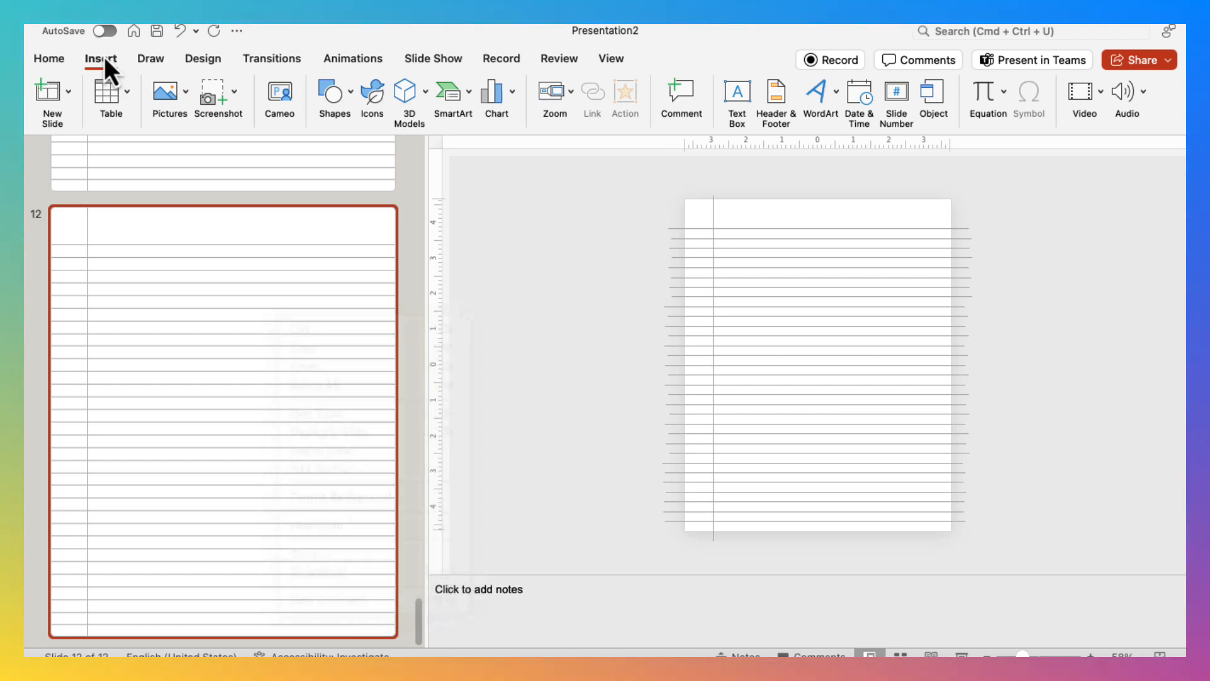
click(68, 96)
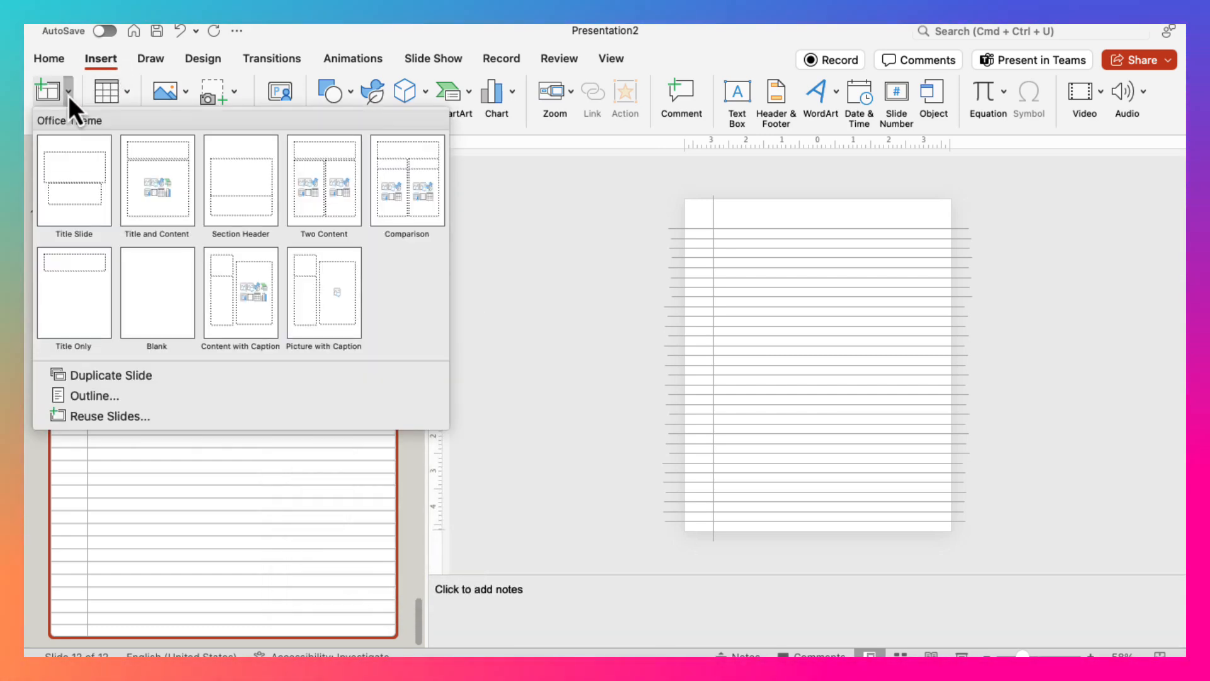
click(89, 377)
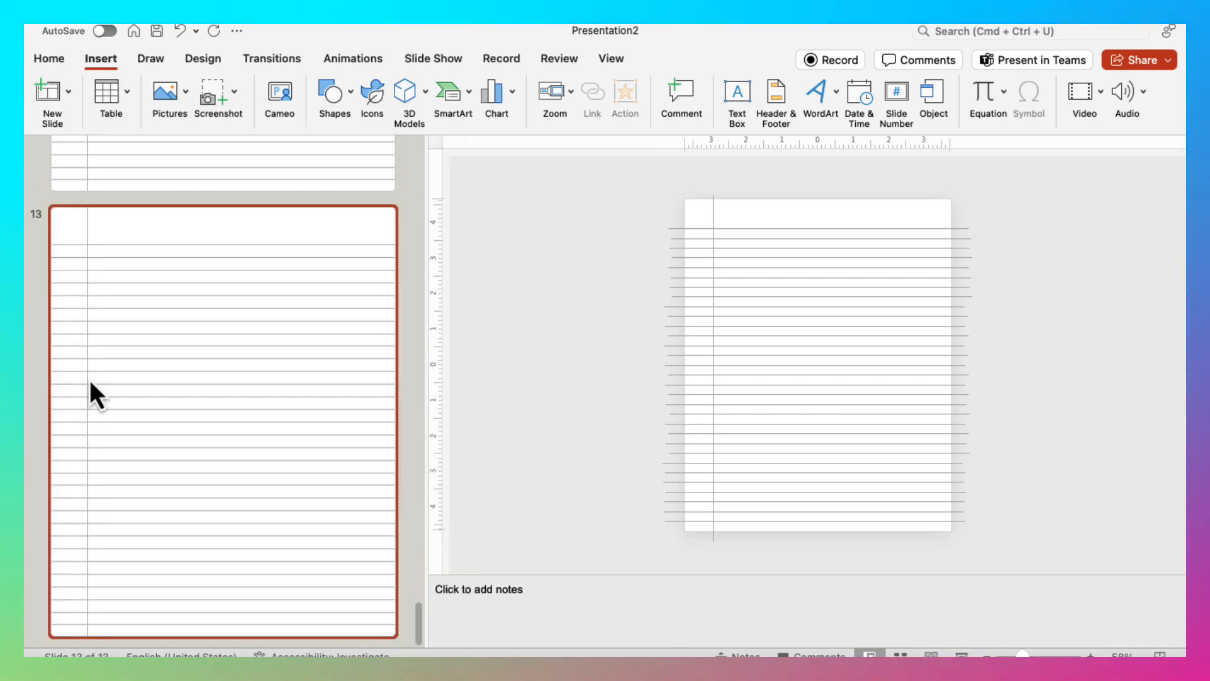
right_click(195, 331)
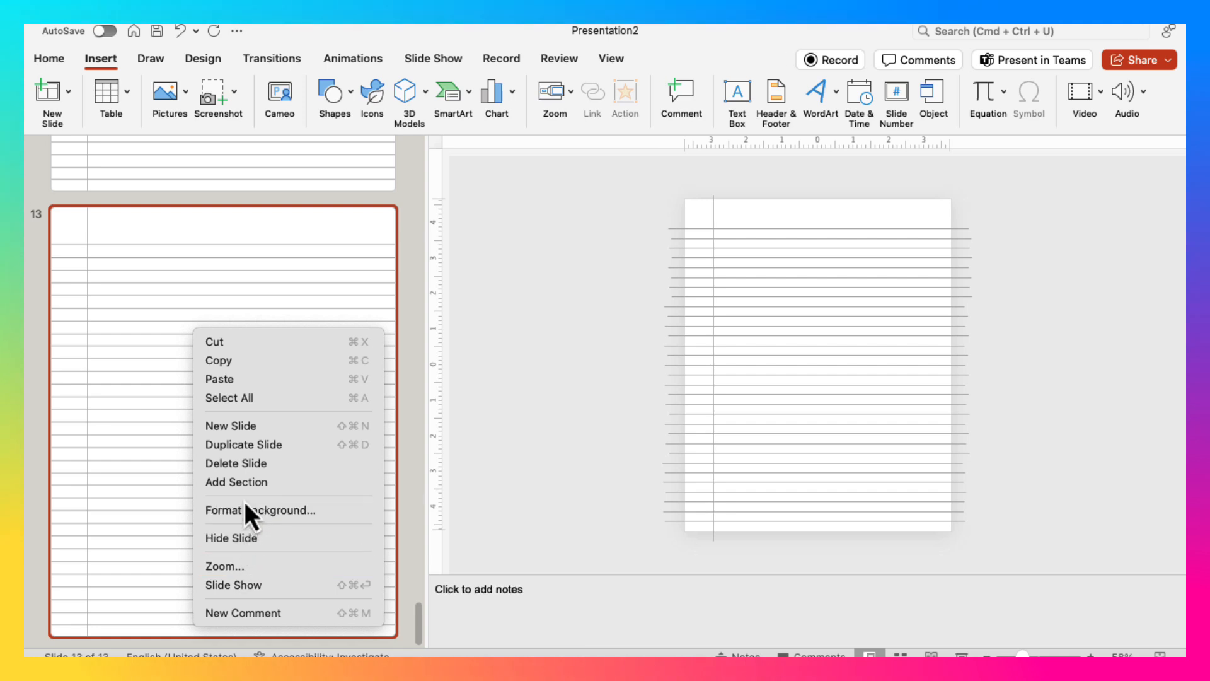
click(243, 447)
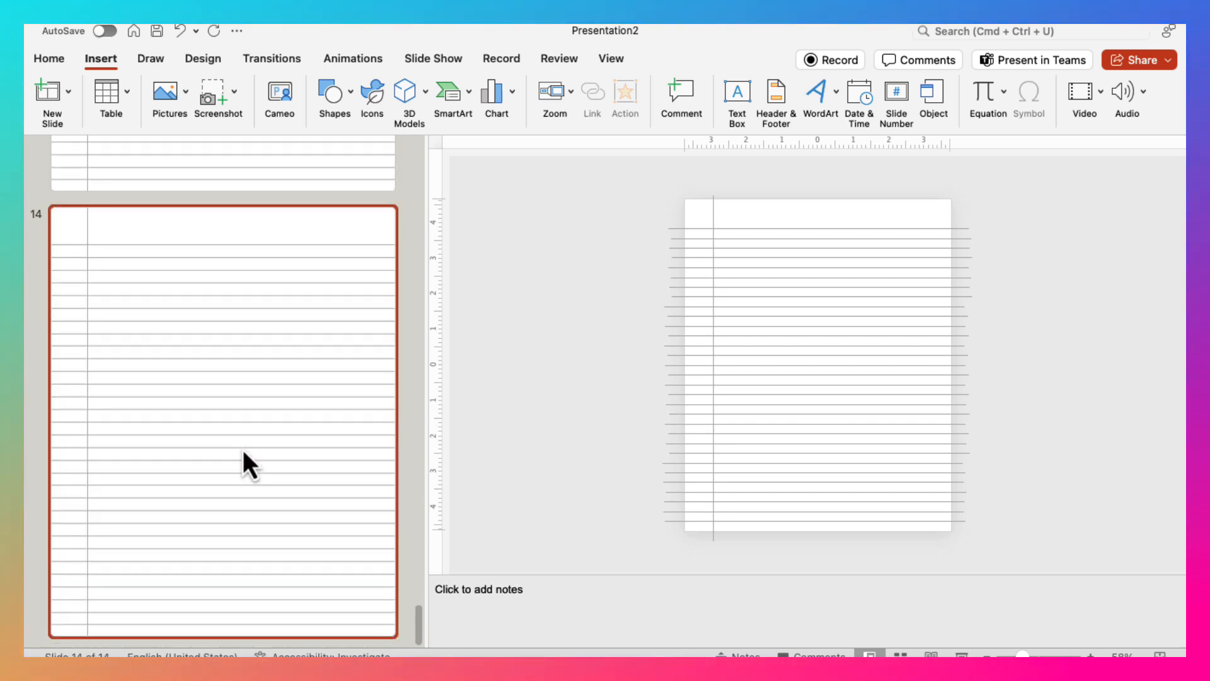
- Paste further copies of the lined slide at the end until the presentation has 100 slides
right_click(244, 449)
click(191, 362)
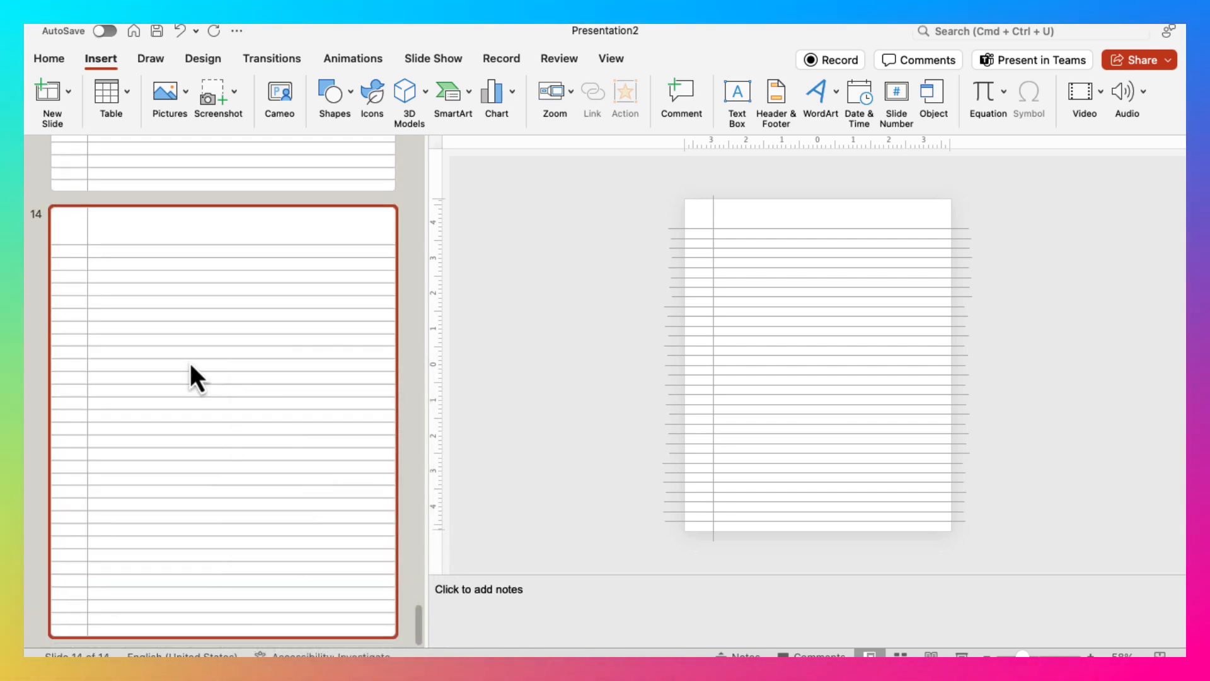
key(super+v)
key(super+v)
key(super+v)
key(super+v)
key(super+v)
key(super+v)
key(super+v)
key(super+v)
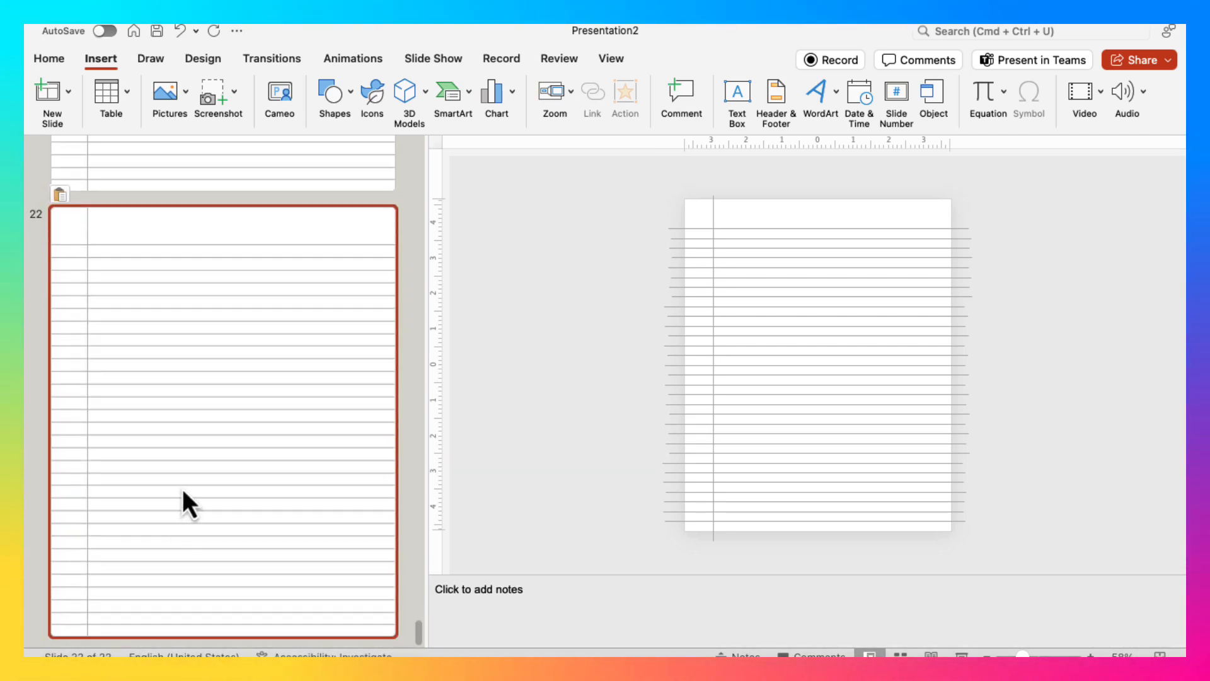
key(super+v)
key(super+v)
key(super+v)
key(super+v)
key(super+v)
key(super+v)
key(super+v)
key(super+v)
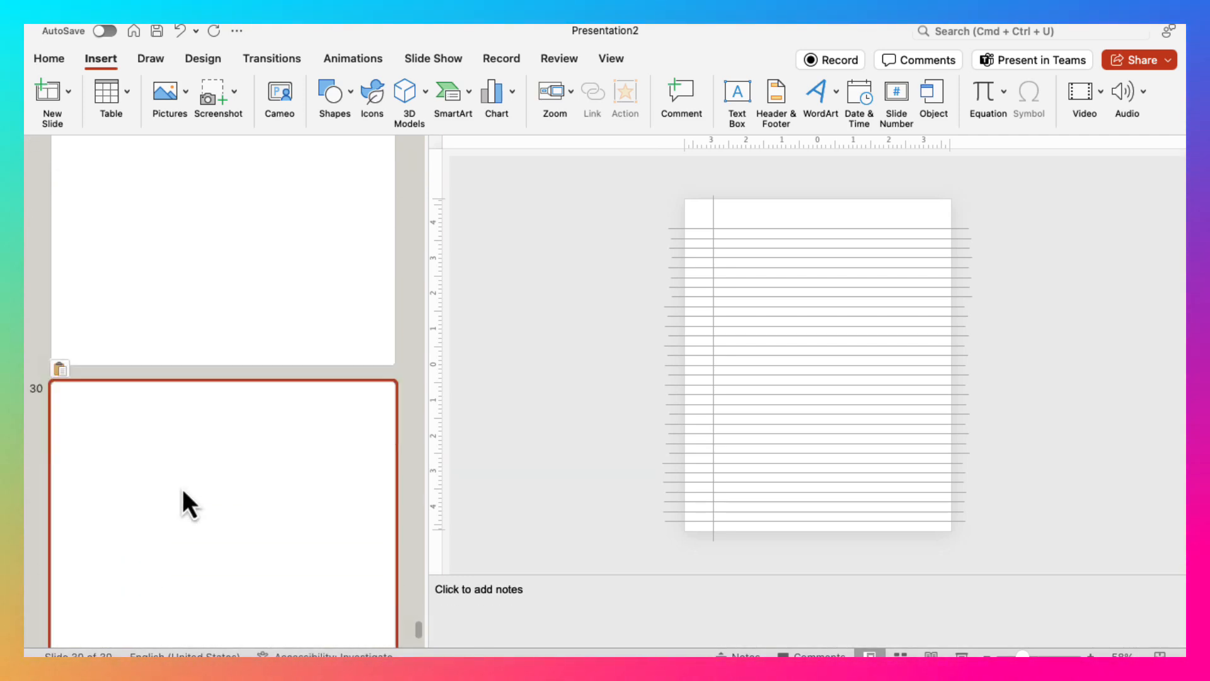
key(super+v)
key(super+v)
key(super+v)
key(super+v)
key(super+v)
key(super+v)
key(super+v)
key(super+v)
key(super+v)
key(super+v)
key(super+v)
key(super+v)
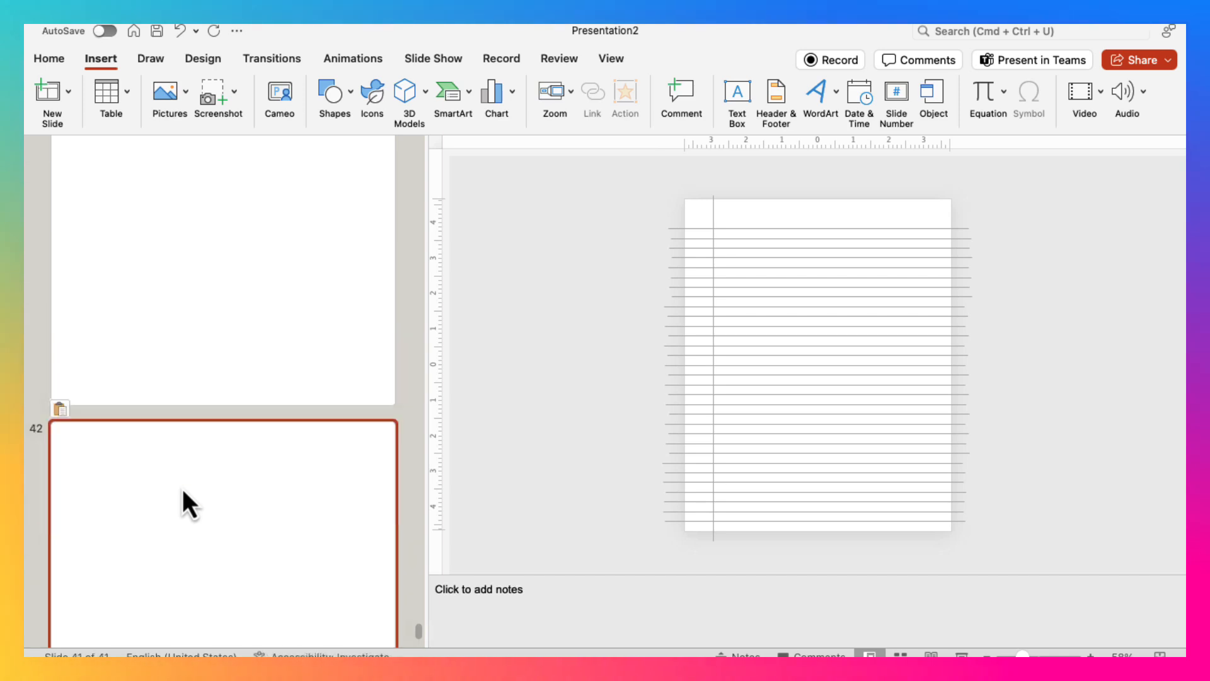
key(super+v)
key(super+v)
key(super+v)
key(super+v)
key(super+v)
key(super+v)
key(super+v)
key(super+v)
key(super+v)
key(super+v)
key(super+v)
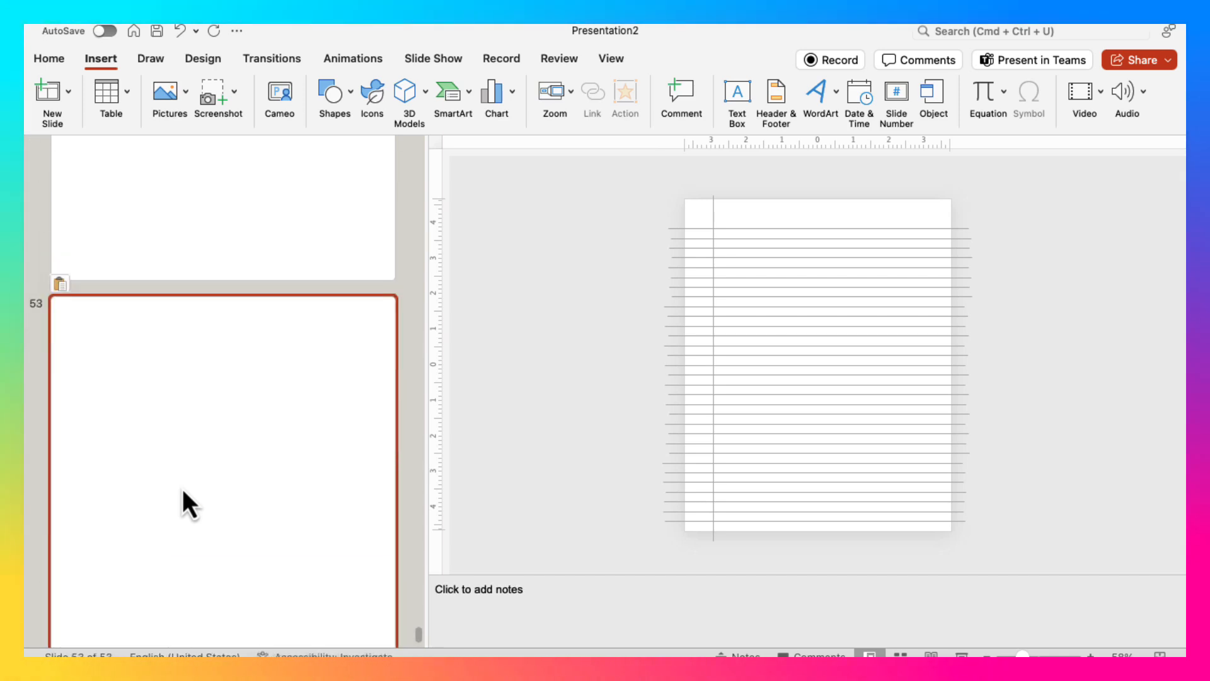
key(super+v)
key(super+v)
key(super+v)
key(super+v)
key(super+v)
key(super+v)
key(super+v)
key(super+v)
key(super+v)
key(super+v)
key(super+v)
key(super+v)
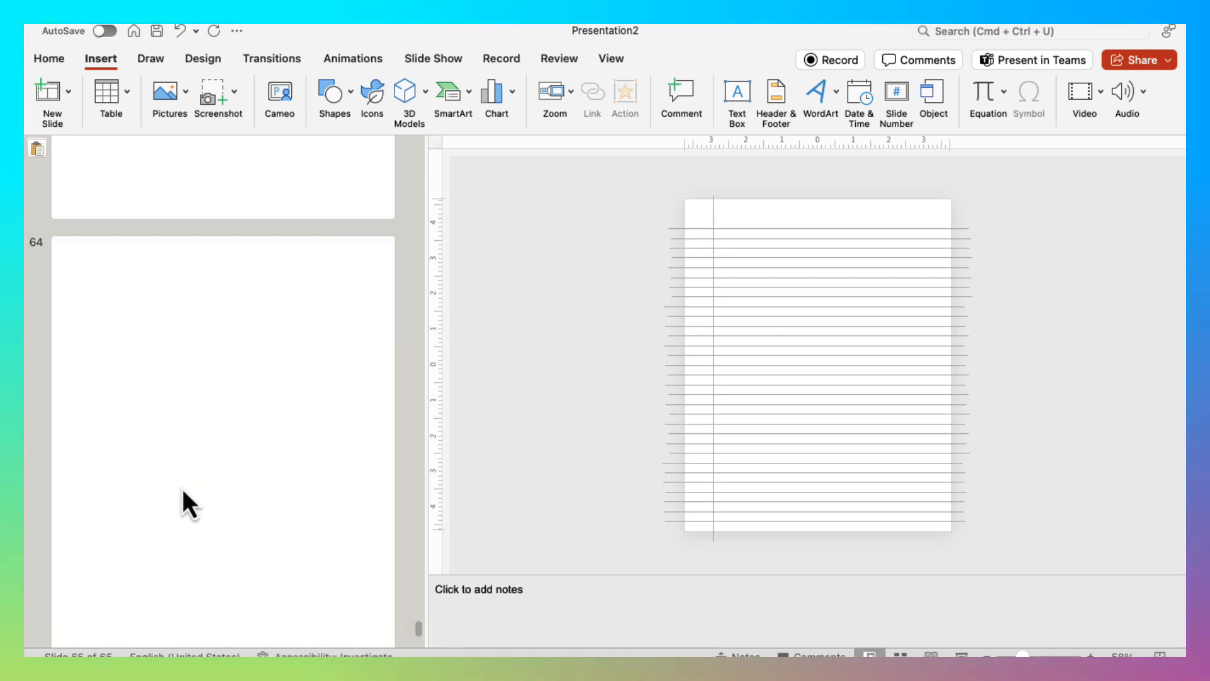
key(super+v)
key(super+v)
key(super+v)
key(super+v)
key(super+v)
key(super+v)
key(super+v)
key(super+v)
key(super+v)
key(super+v)
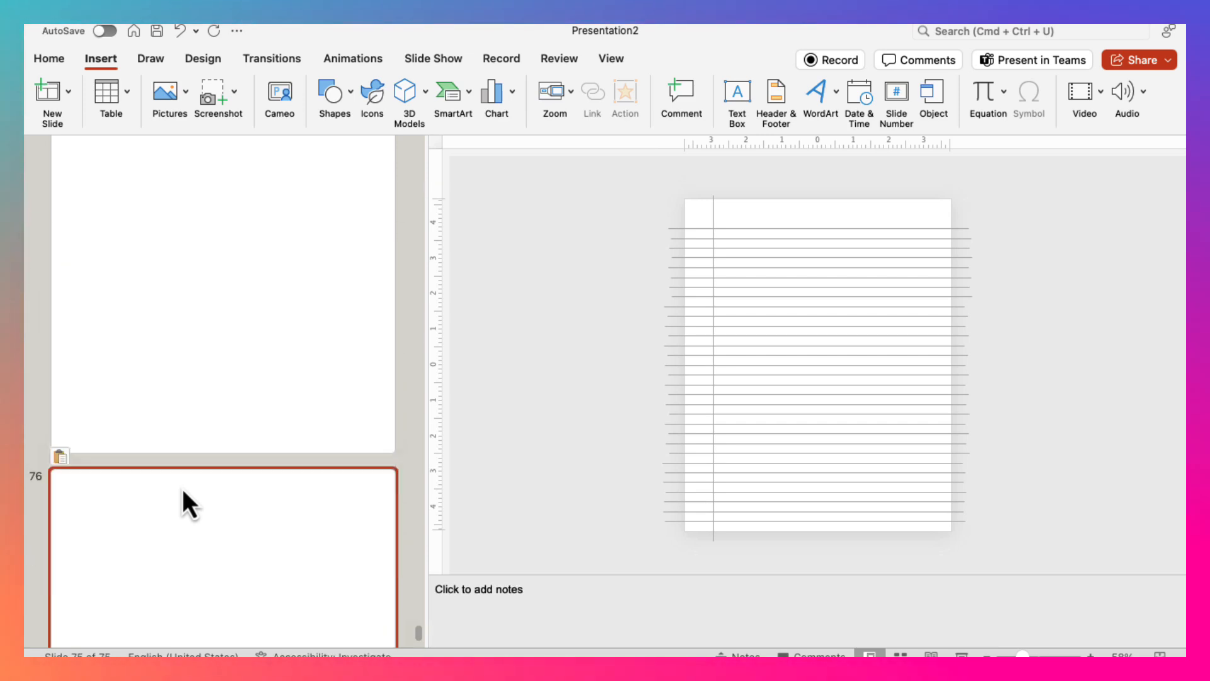
key(super+v)
key(super+v)
key(super+v)
key(super+v)
key(super+v)
key(super+v)
key(super+v)
key(super+v)
key(super+v)
key(super+v)
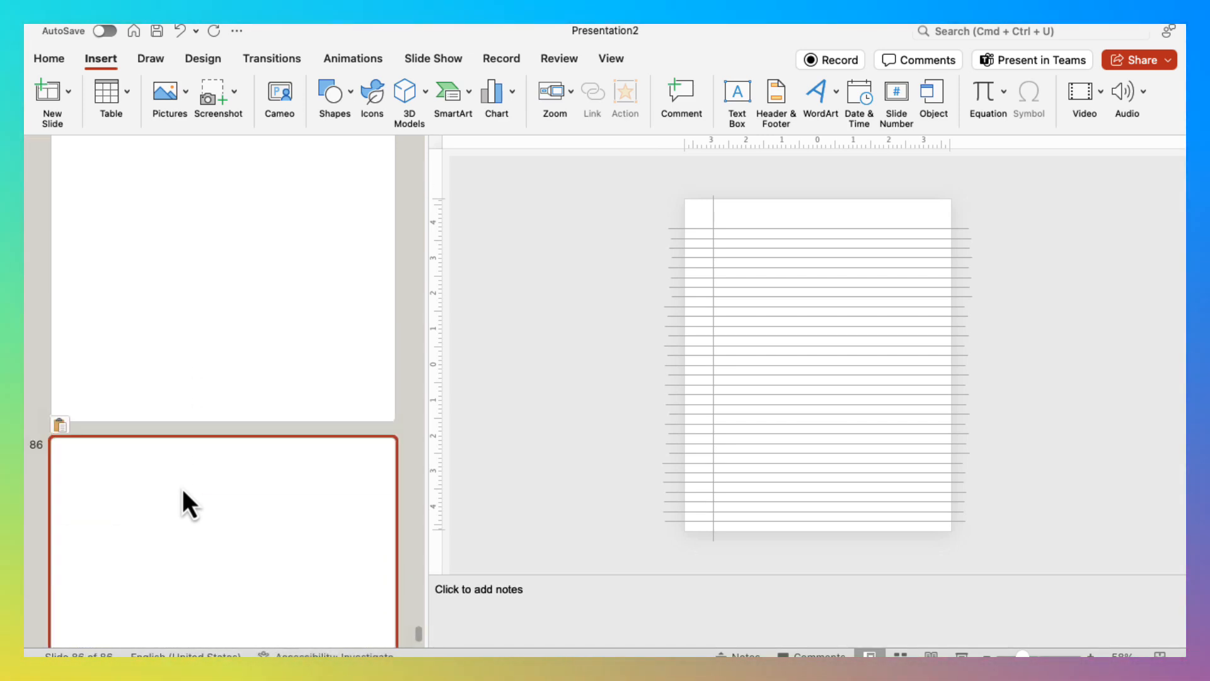
key(super+v)
key(super+v)
key(super+v)
key(super+v)
key(super+v)
key(super+v)
key(super+v)
key(super+v)
key(super+v)
key(super+v)
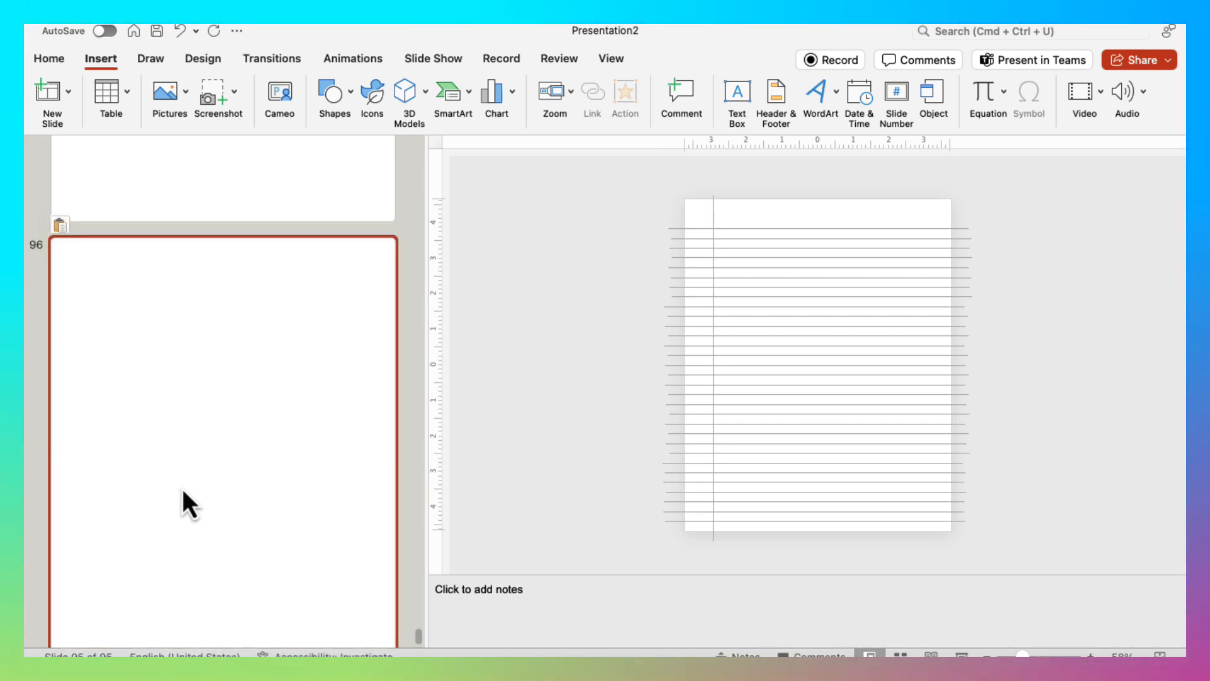
key(super+v)
key(super+v)
key(super+v)
key(super+v)
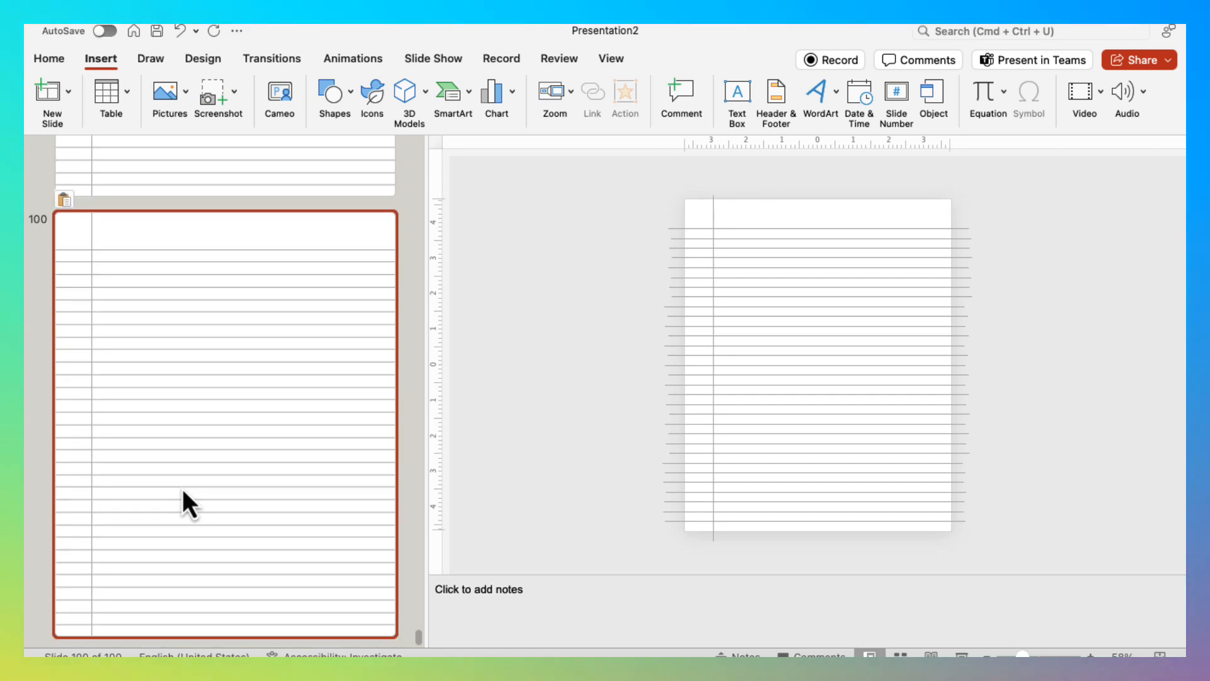
- Check the lined slide copies at the end of the presentation by their thumbnails
scroll(284, 404, up, 1)
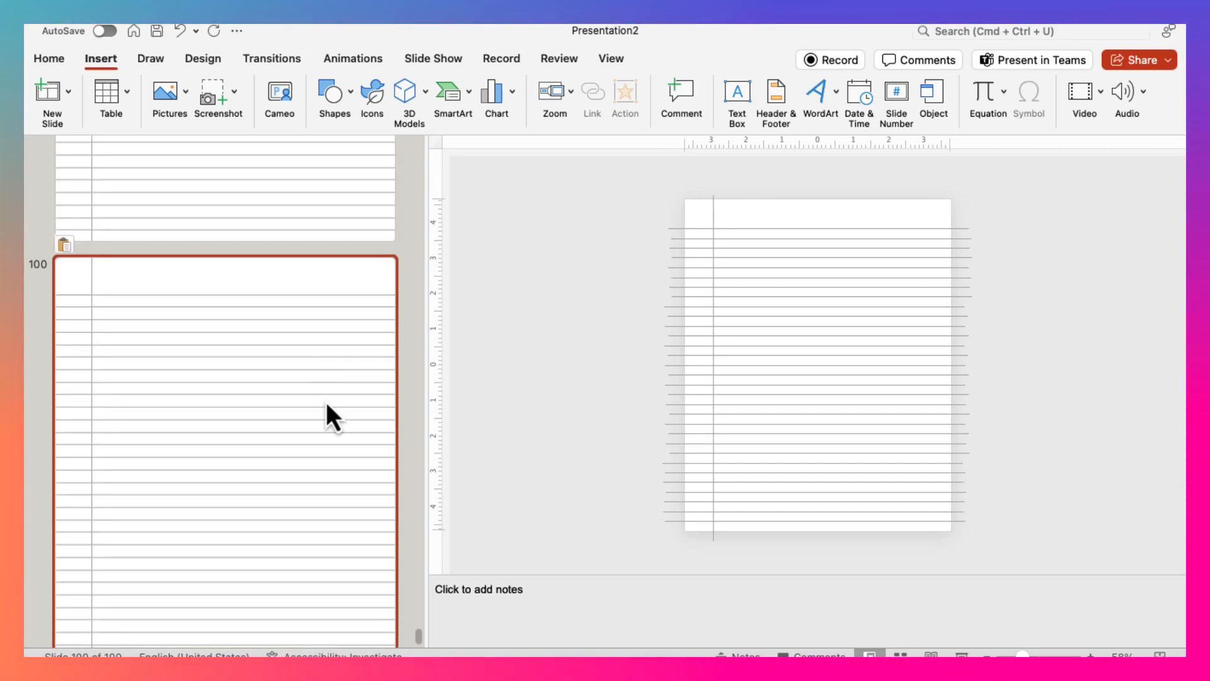
scroll(852, 393, up, 3)
scroll(845, 392, down, 3)
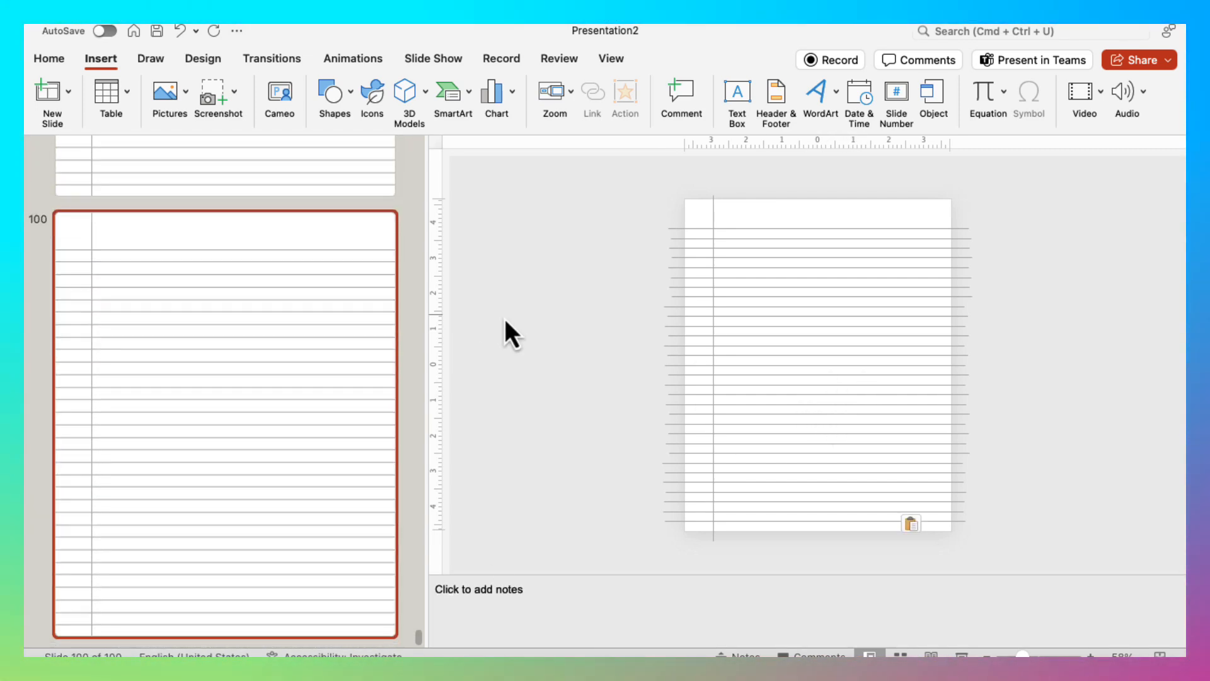
click(505, 318)
scroll(263, 267, up, 20)
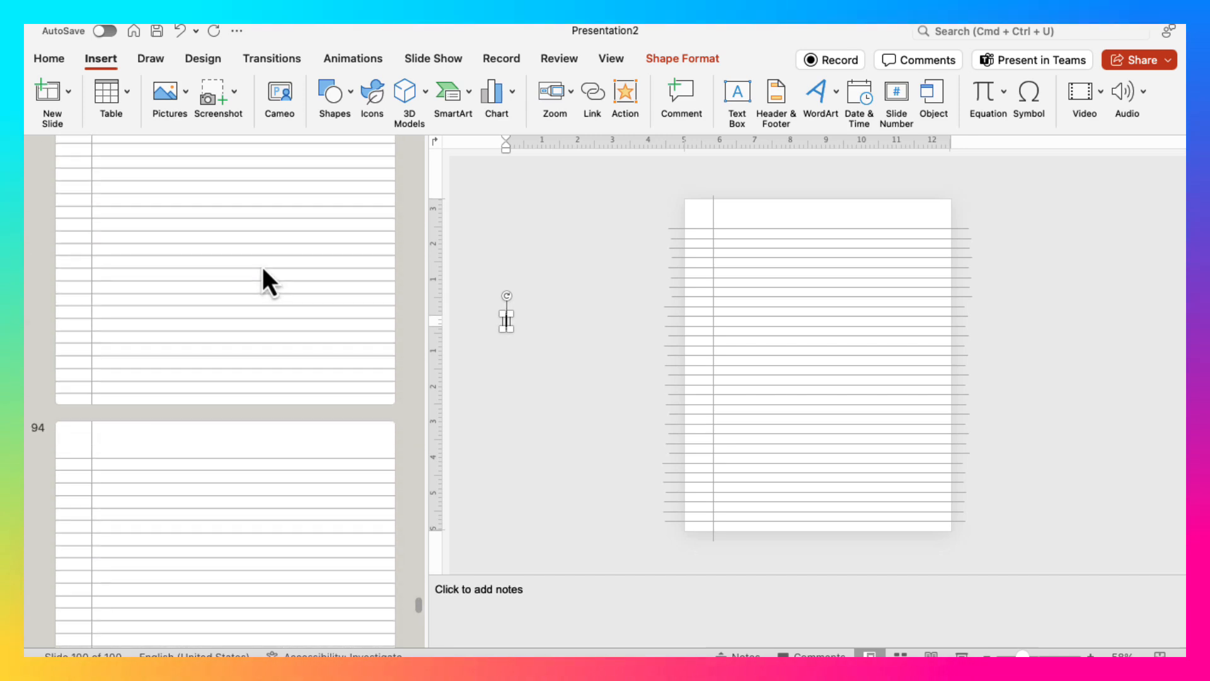
- Start saving the presentation under the file name "book interior 7.5 x 9.25"
scroll(535, 332, up, 1)
drag(421, 628, 420, 131)
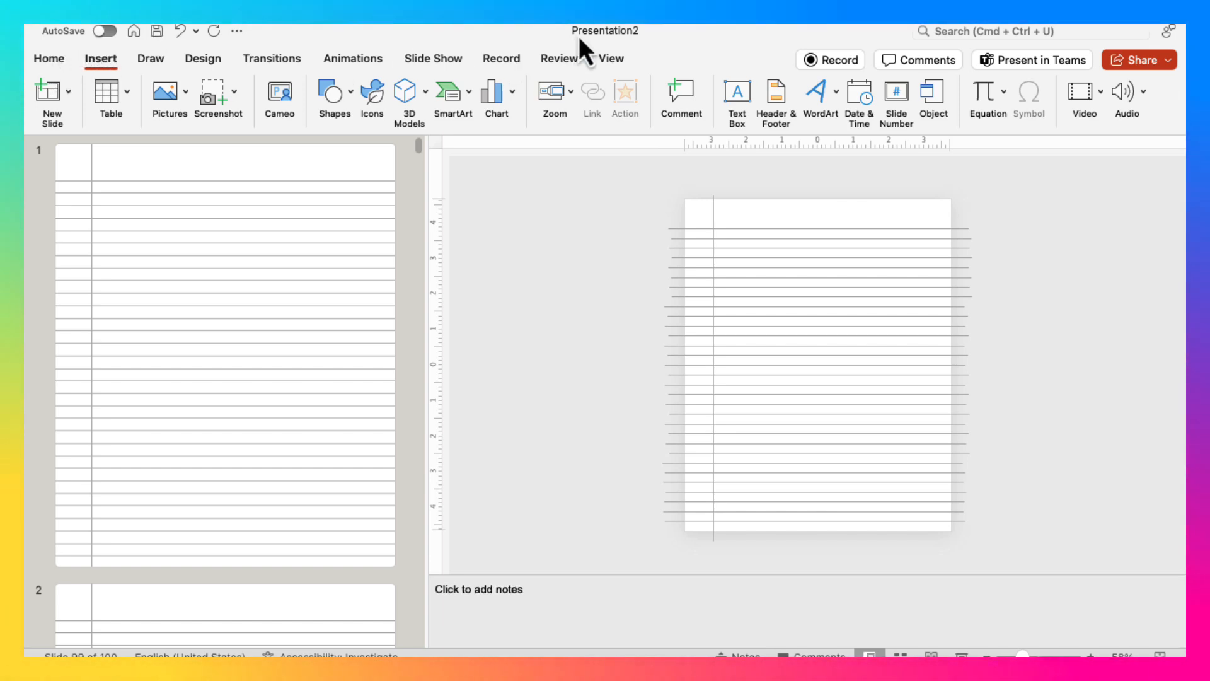
click(155, 33)
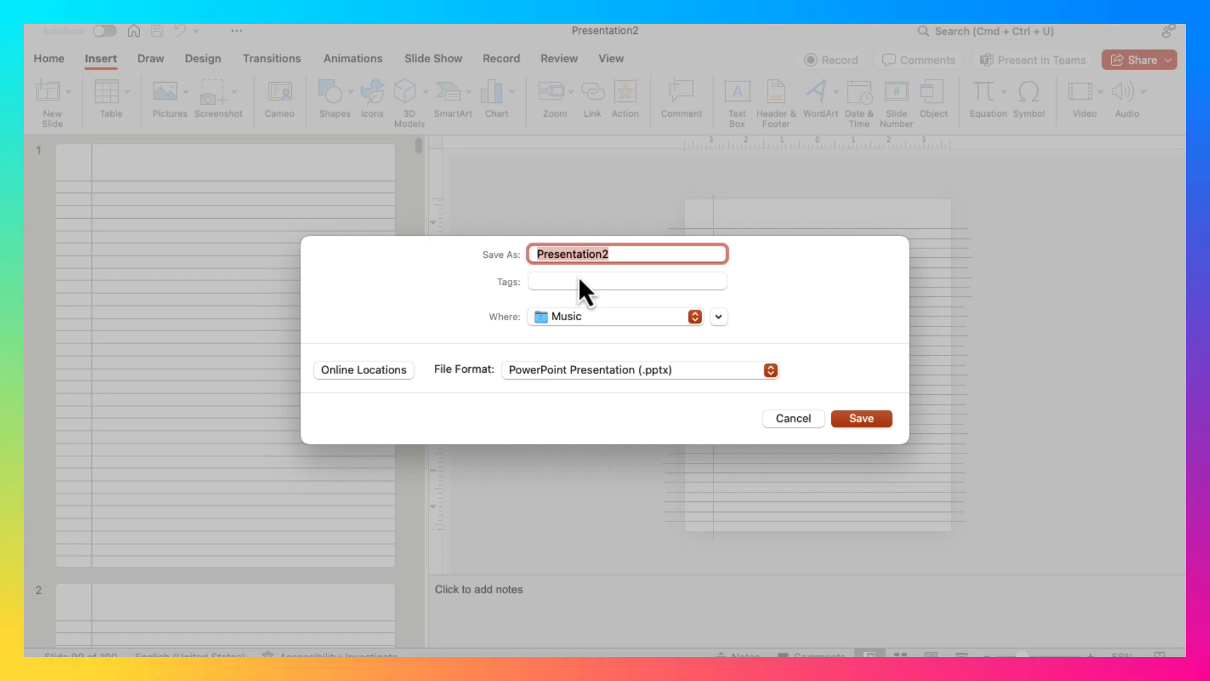
text(book in)
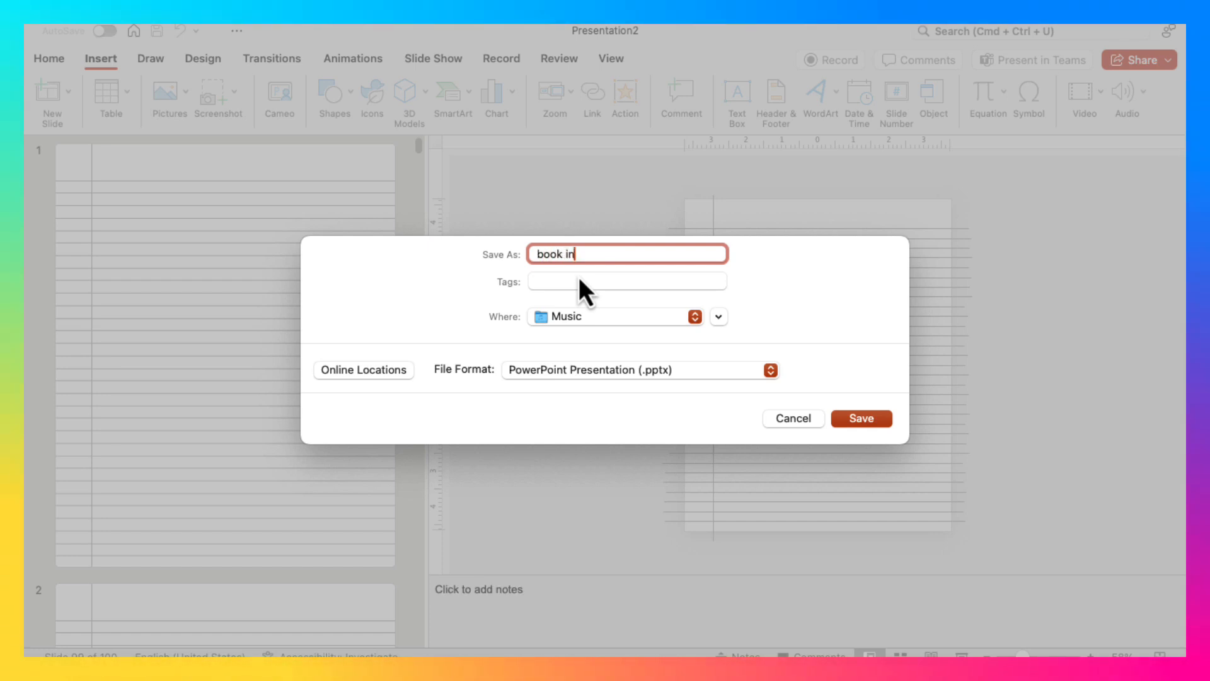
text(terior 7)
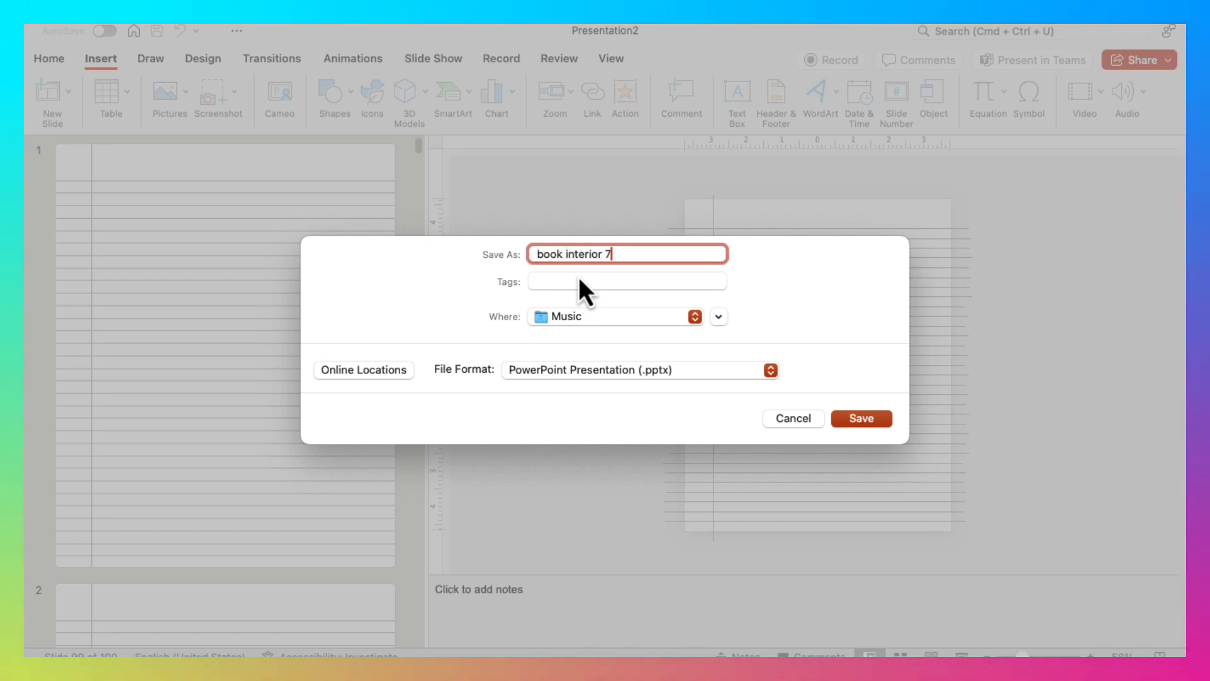
text(.5)
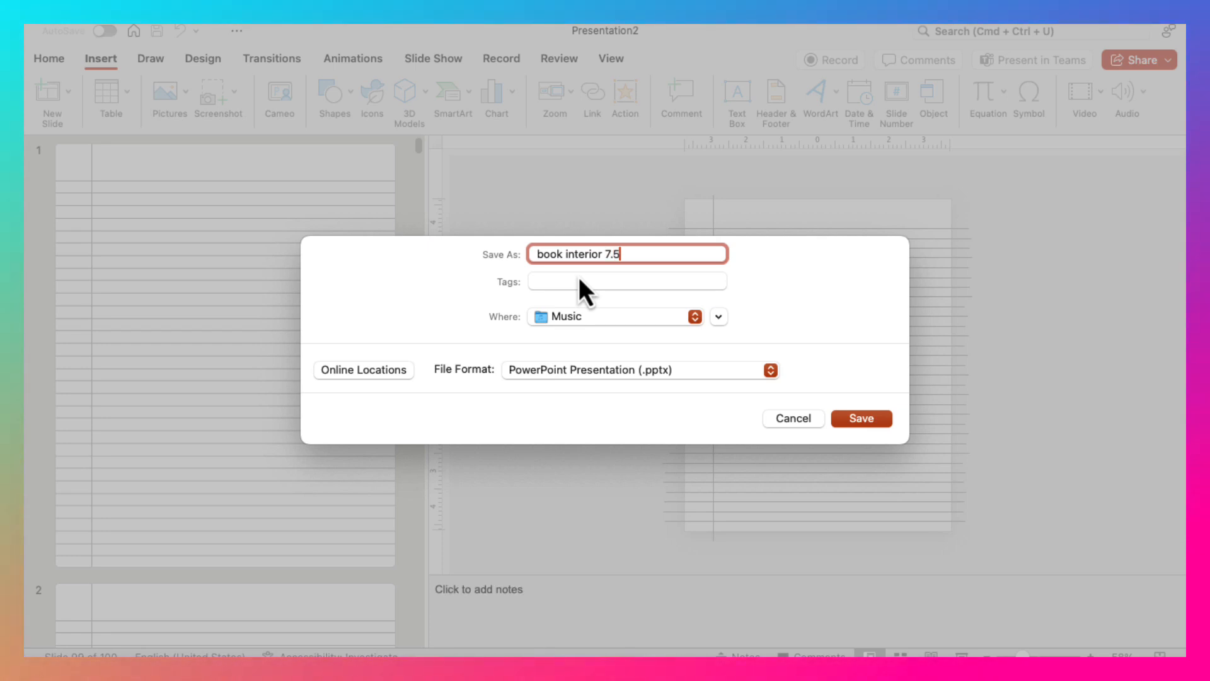
key(BackSpace)
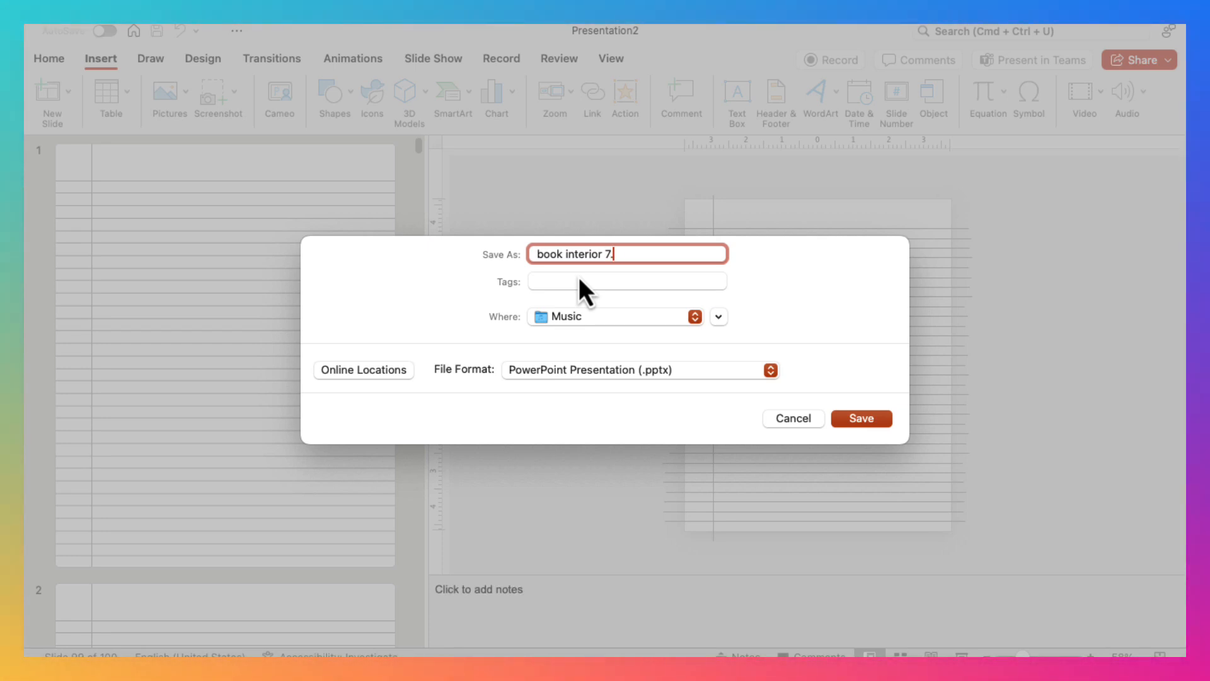
text(5)
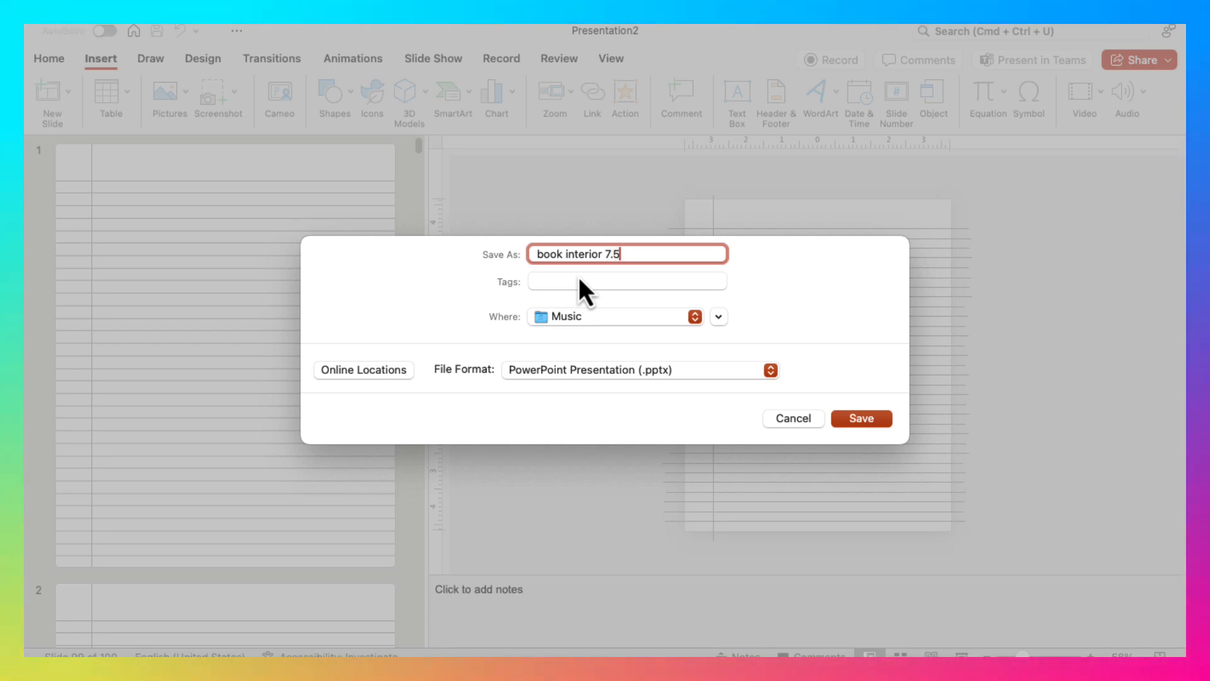
text( x )
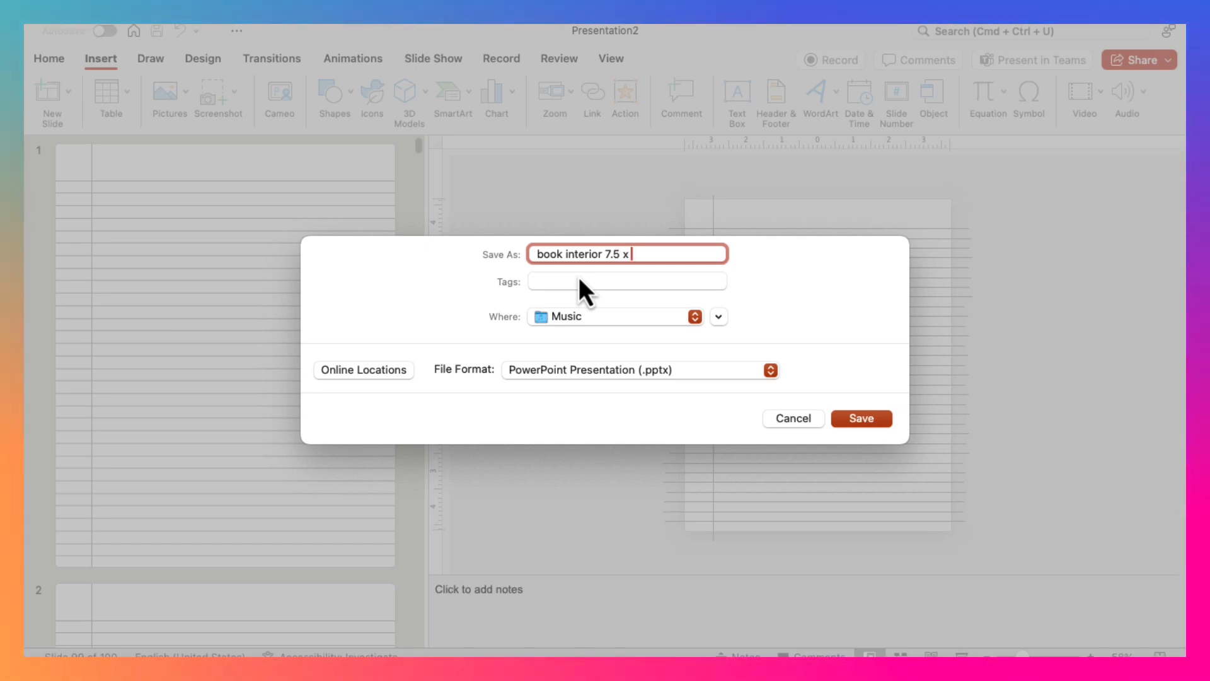
text(9.25)
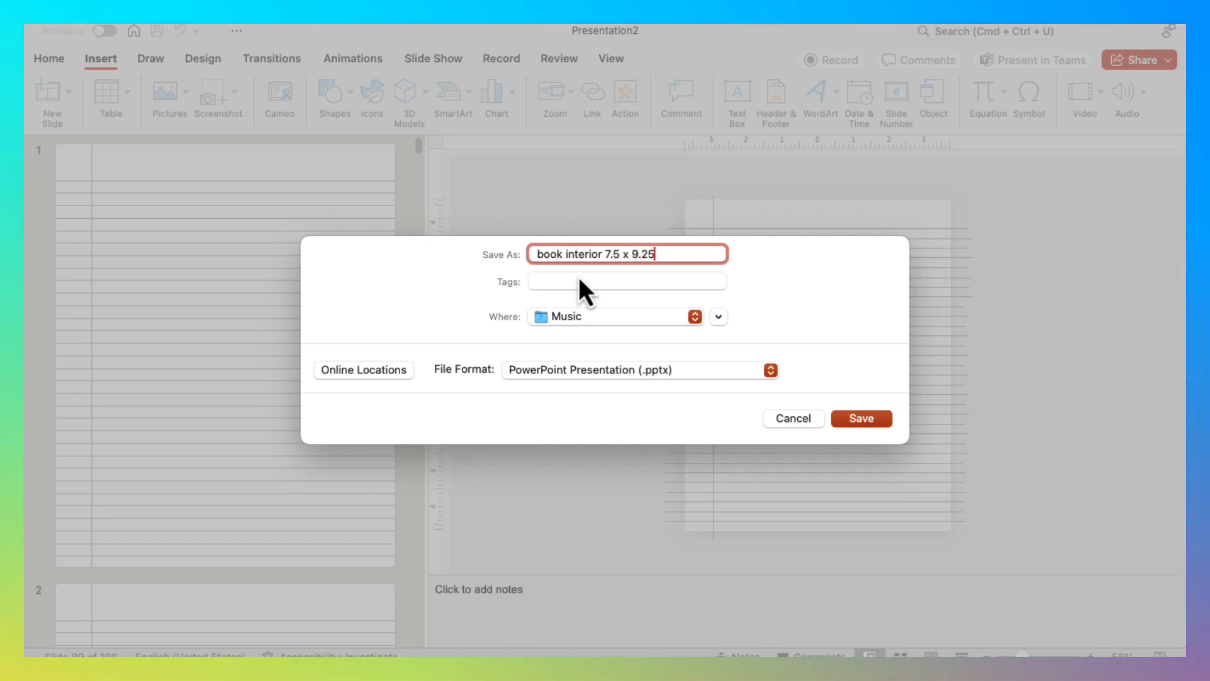
- Choose the Downloads folder as the location and save the file as a PowerPoint presentation
click(695, 317)
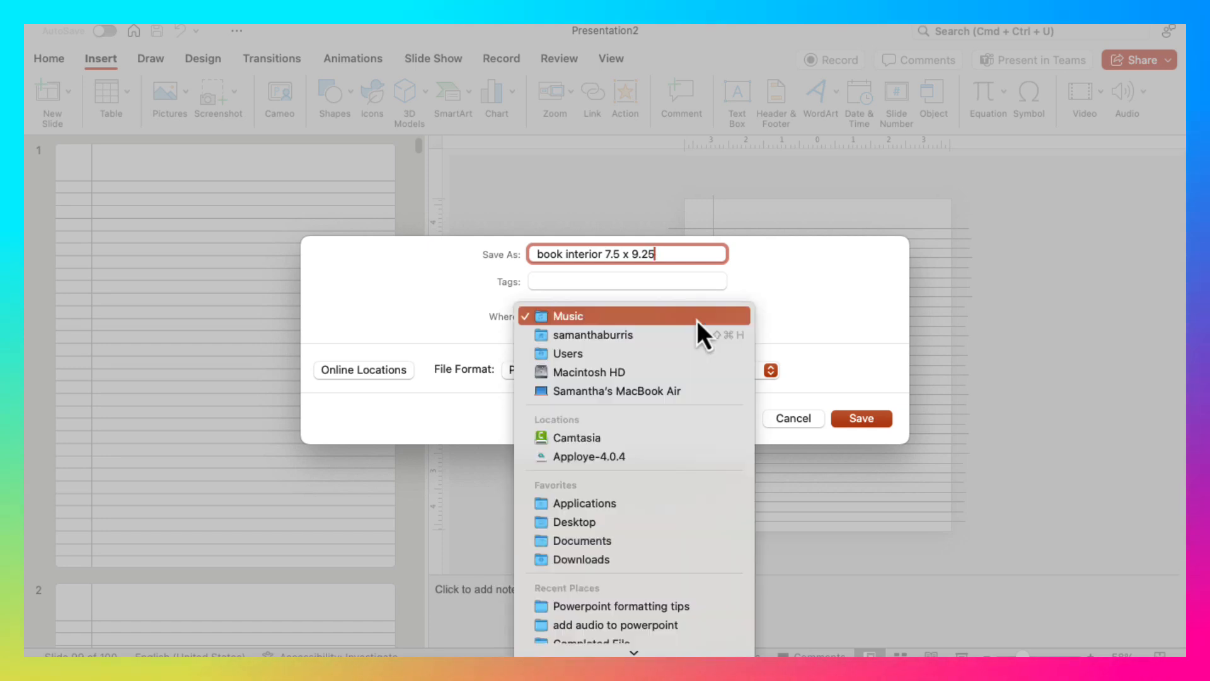
click(566, 561)
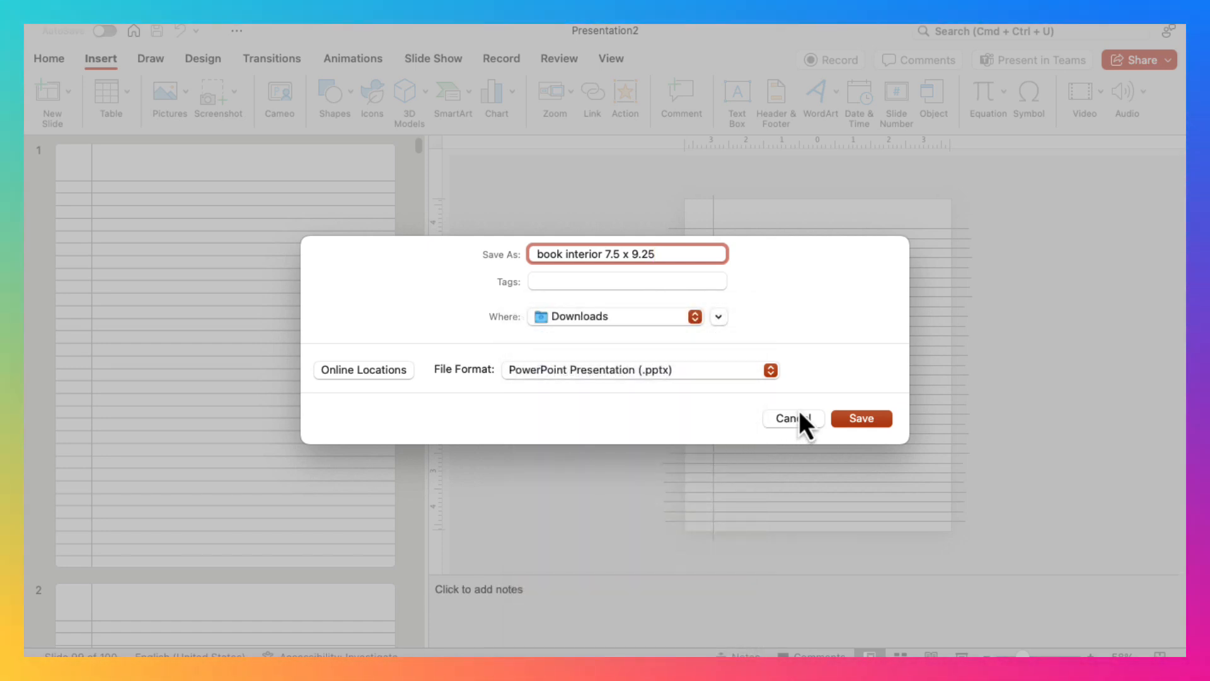
click(861, 419)
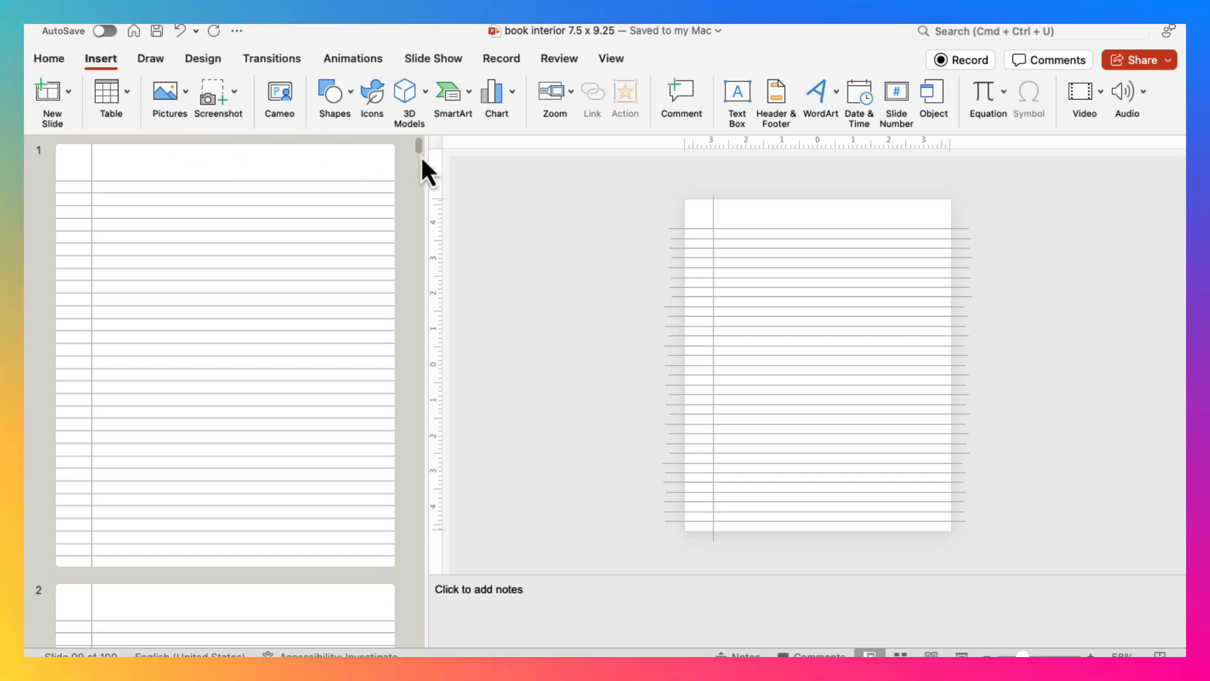
- Export the presentation as a PDF to the Downloads folder with the Best for printing option
mouse_move(477, 25)
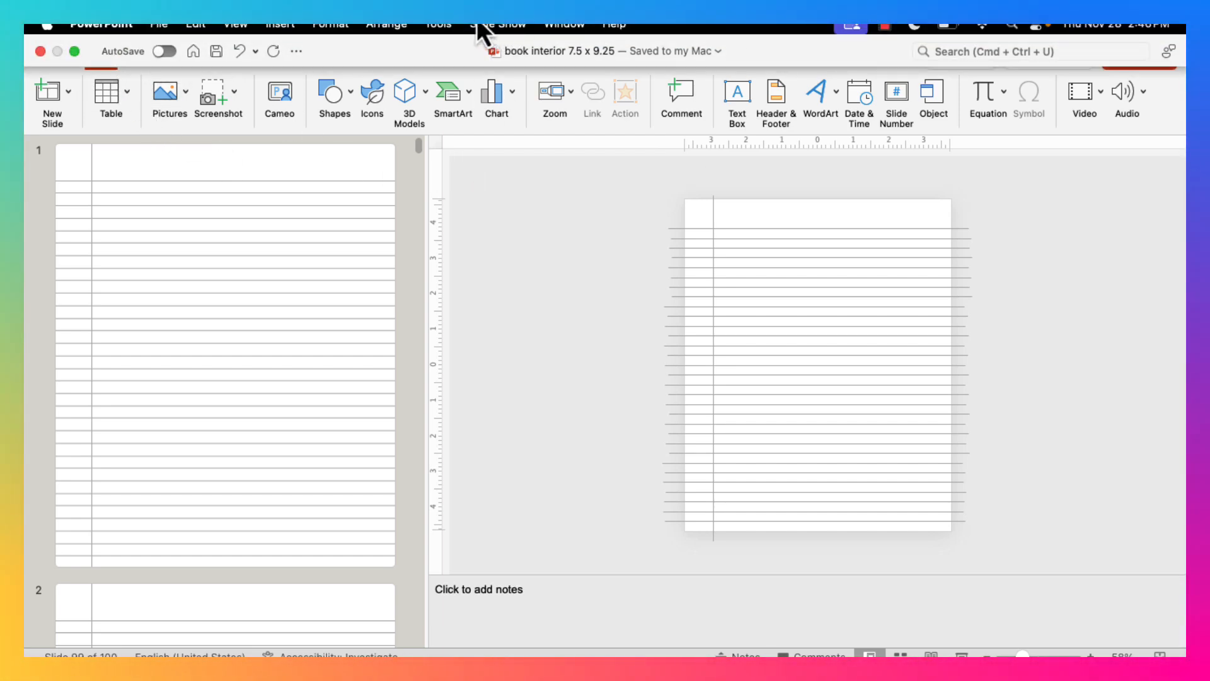
click(165, 26)
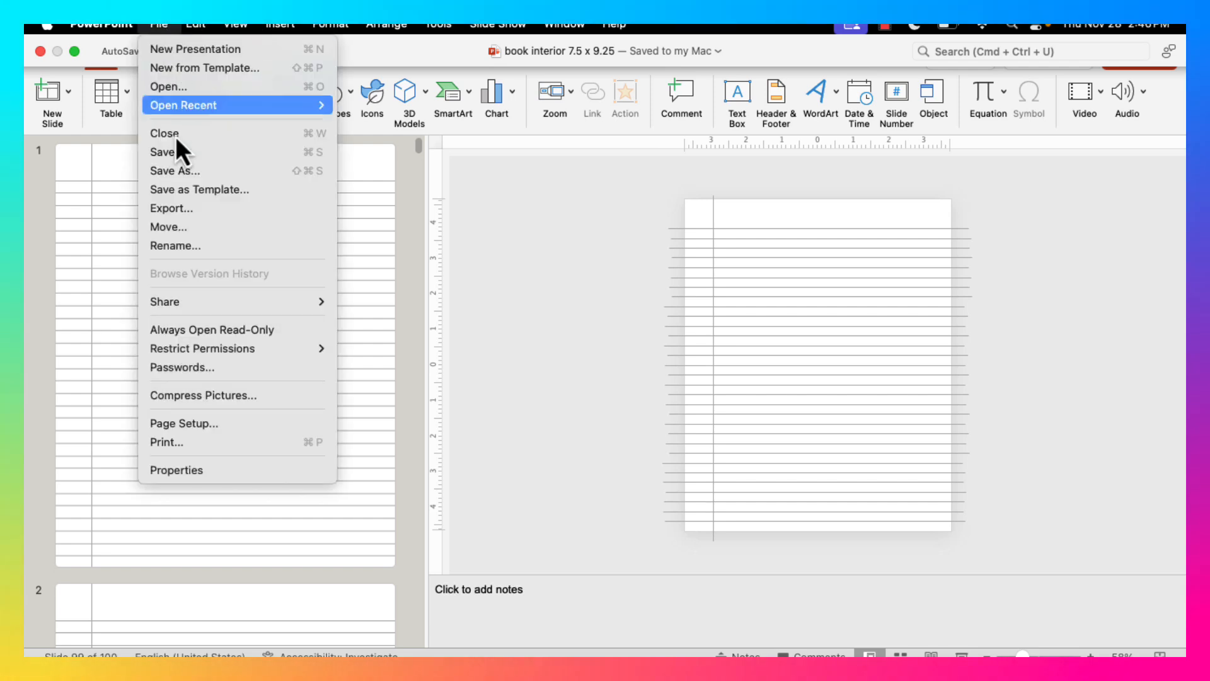
click(182, 216)
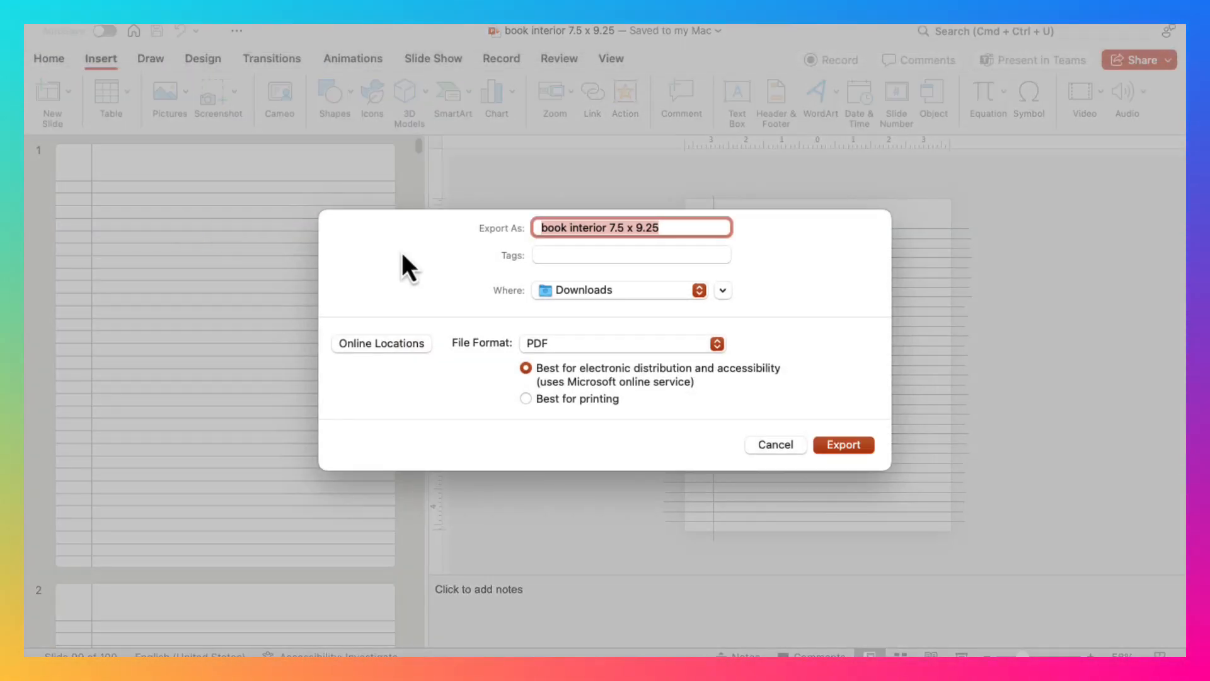
click(714, 344)
click(519, 345)
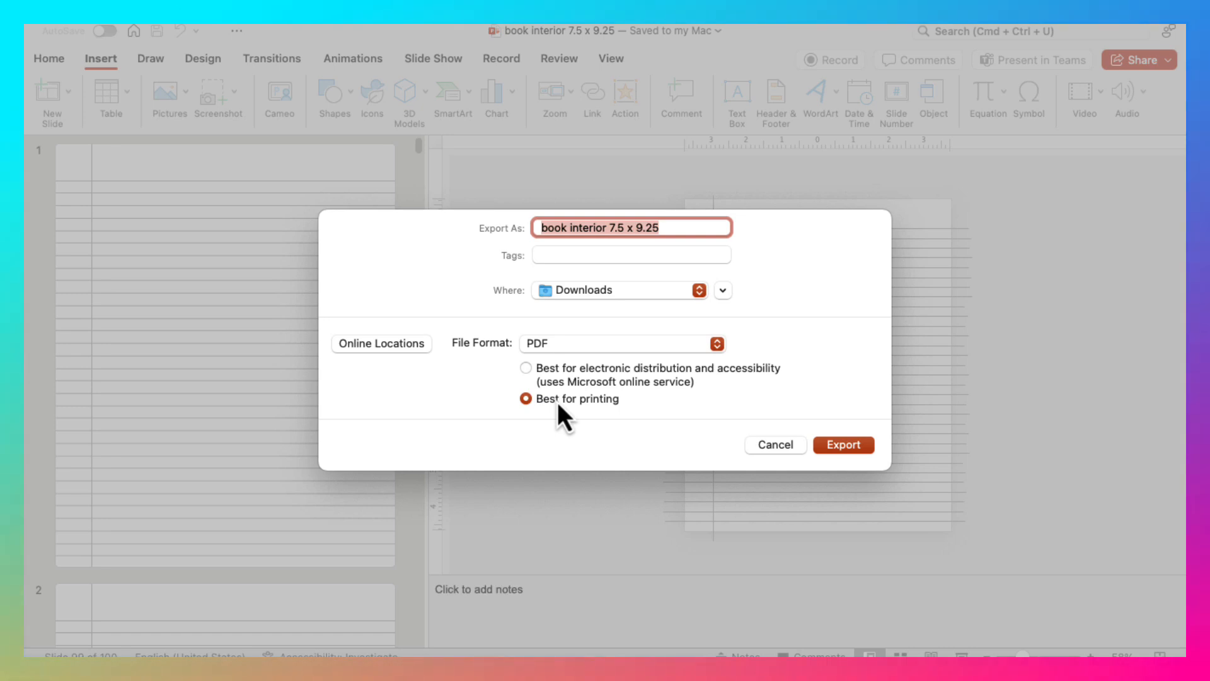
click(861, 447)
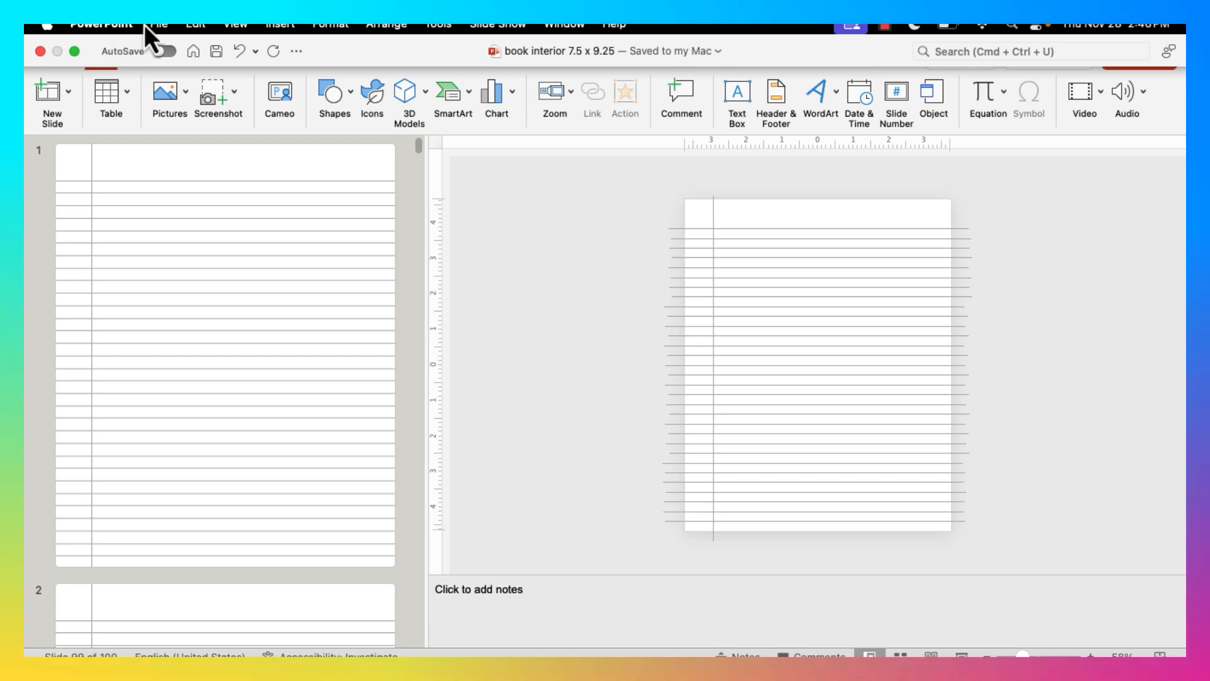
click(159, 24)
click(539, 271)
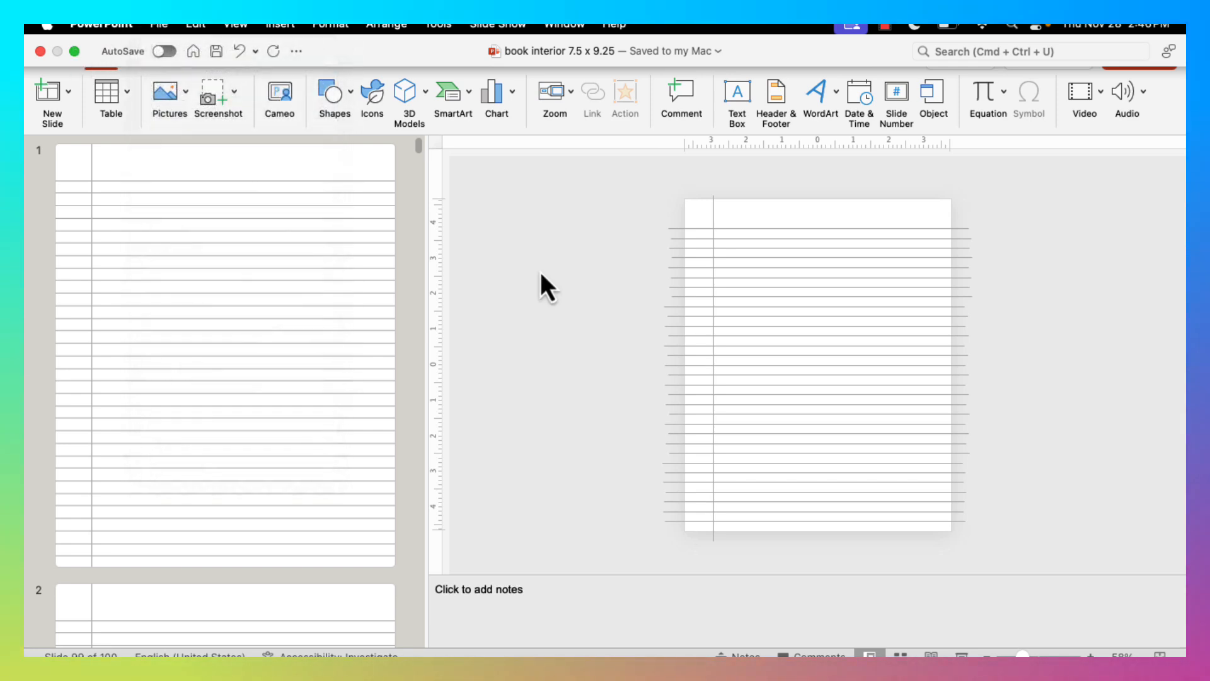
click(781, 449)
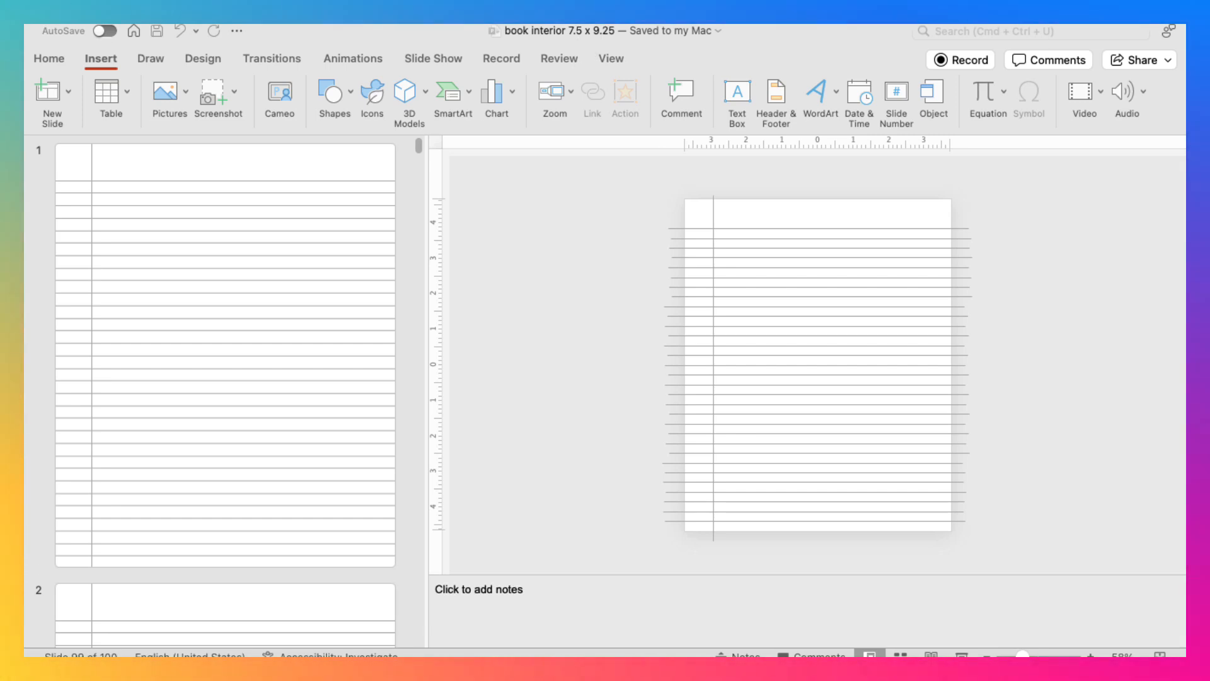
- Leave full screen, switch to the exported PDF in Preview and inspect its pages, including in full-screen view
mouse_move(105, 32)
click(74, 51)
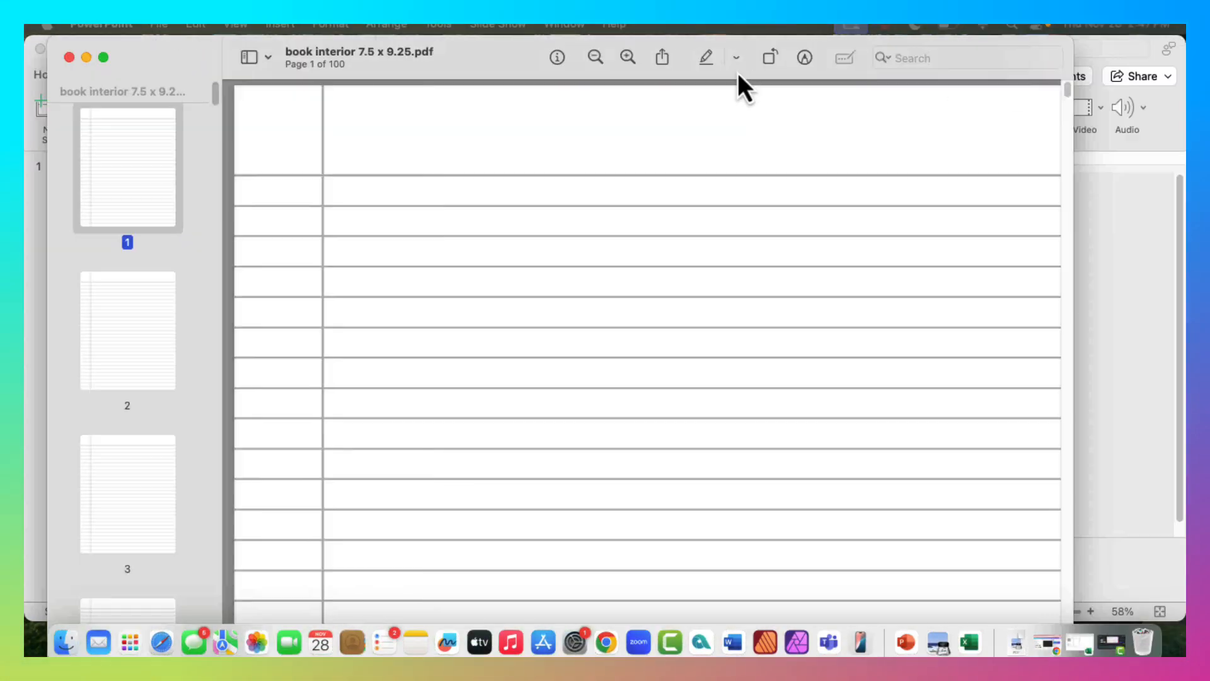
drag(738, 74, 834, 73)
scroll(694, 123, down, 3)
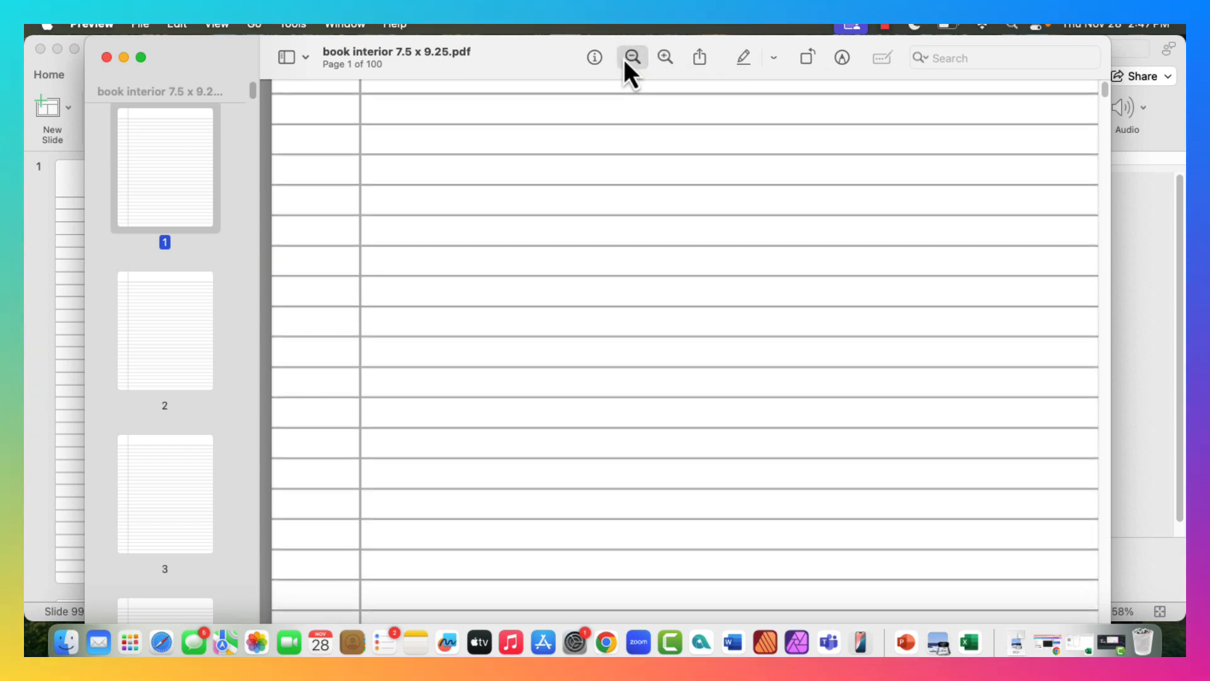
scroll(626, 245, up, 3)
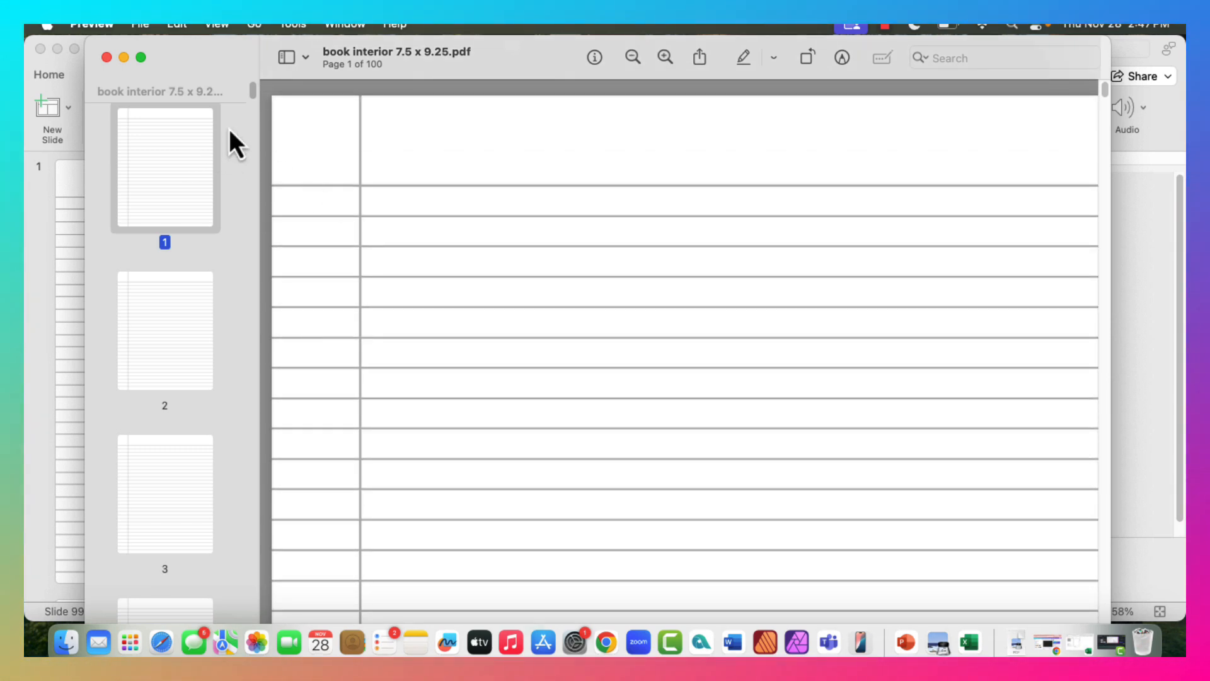
scroll(762, 346, down, 3)
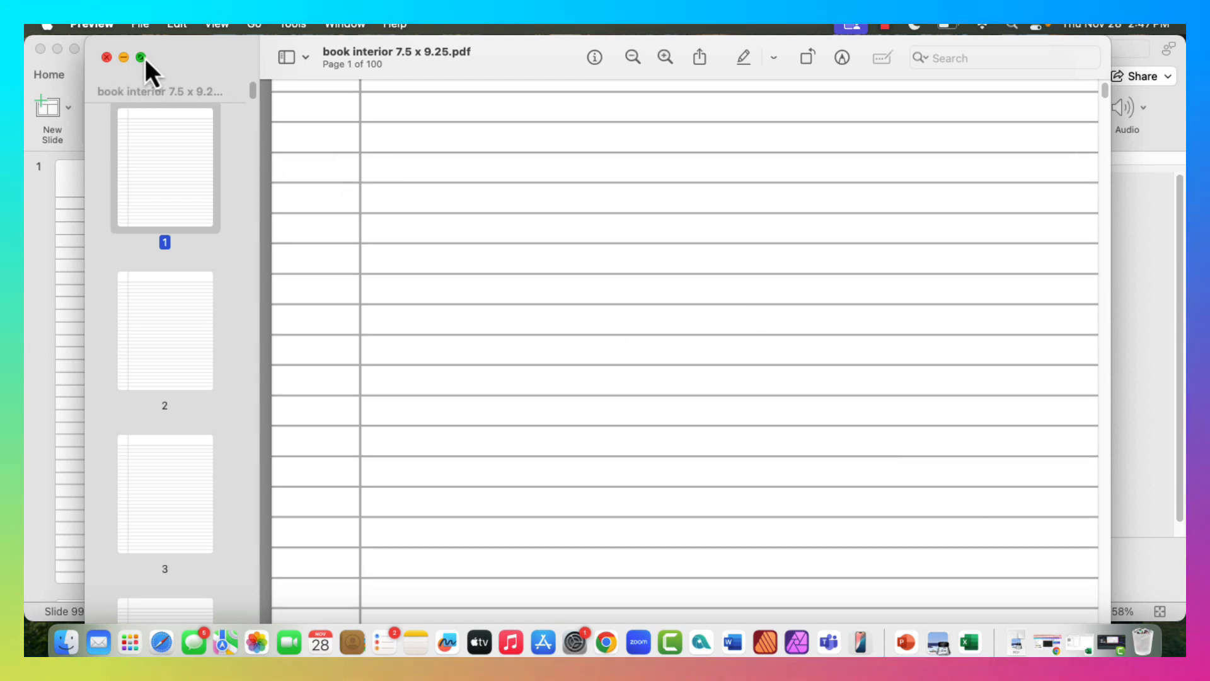
click(144, 58)
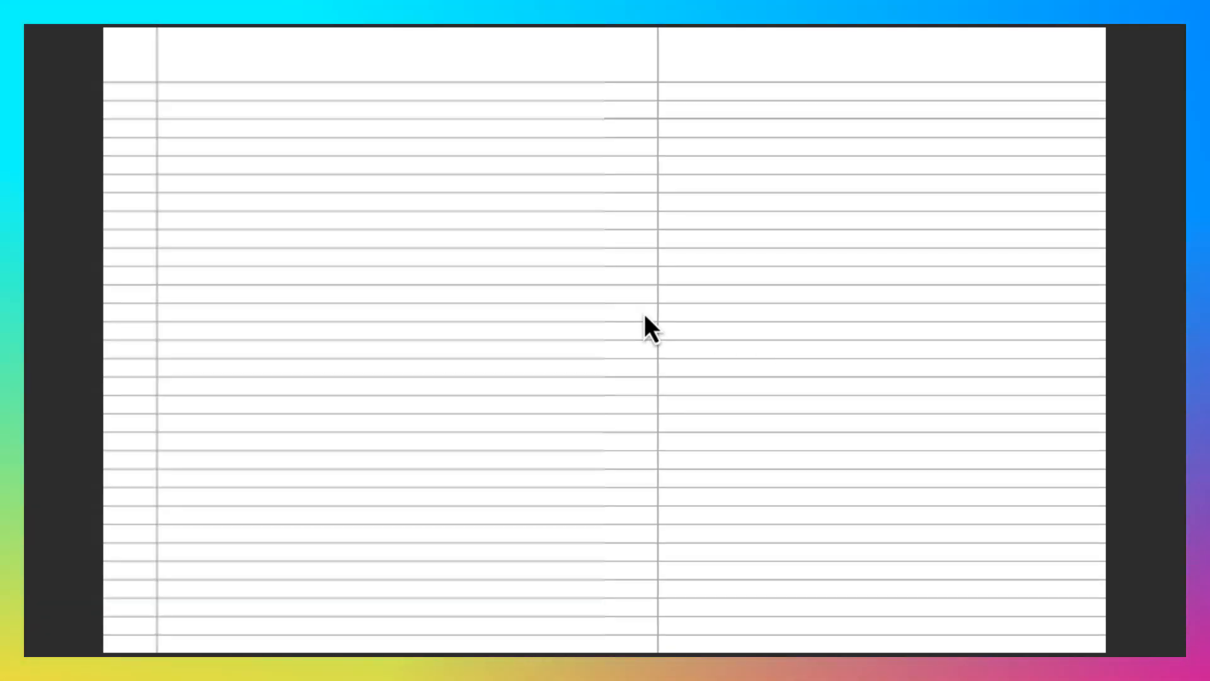
key(Escape)
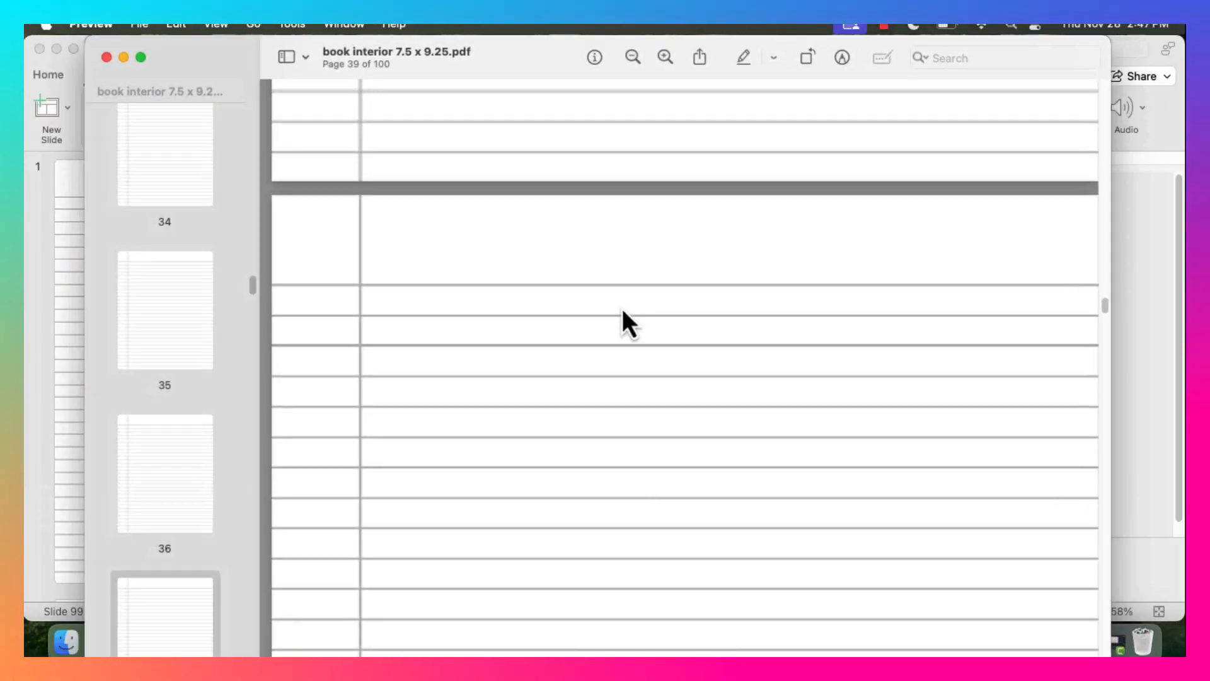
- Browse the PDF backwards from page 39 to page 2, checking the ruled lines and the vertical margin line
scroll(451, 319, down, 5)
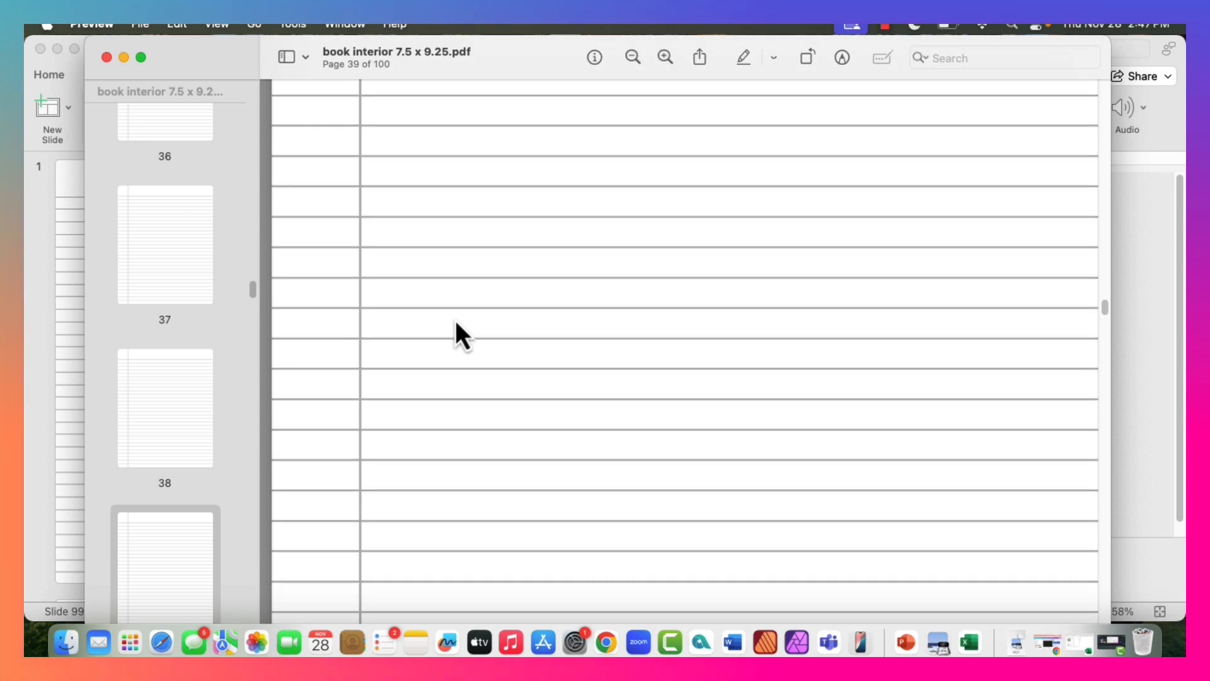
click(161, 274)
scroll(160, 274, up, 10)
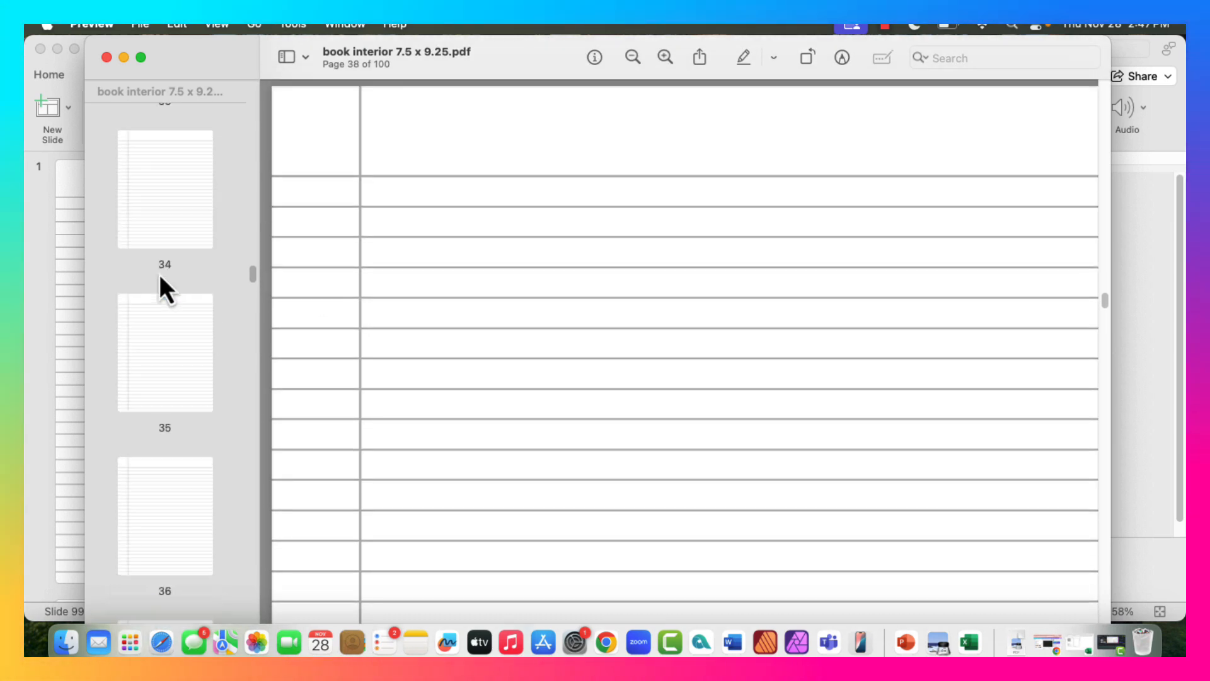
click(159, 268)
click(149, 166)
scroll(168, 196, up, 5)
click(168, 195)
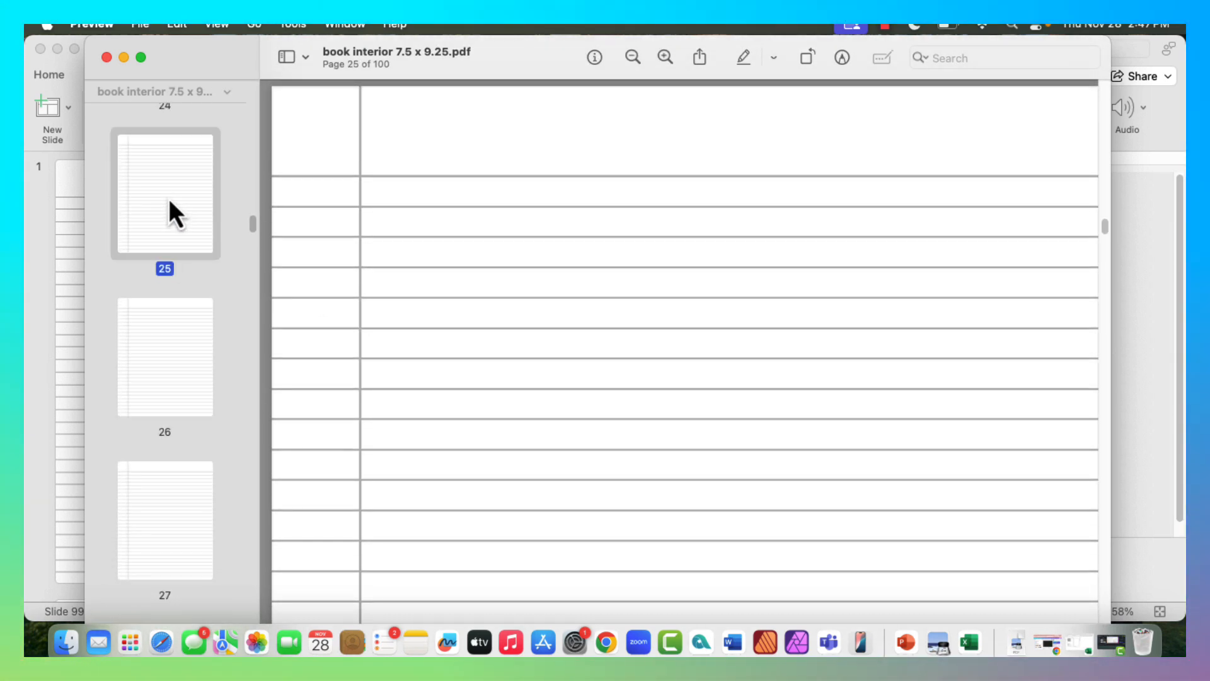
scroll(168, 196, up, 5)
click(169, 203)
scroll(169, 208, up, 10)
click(170, 215)
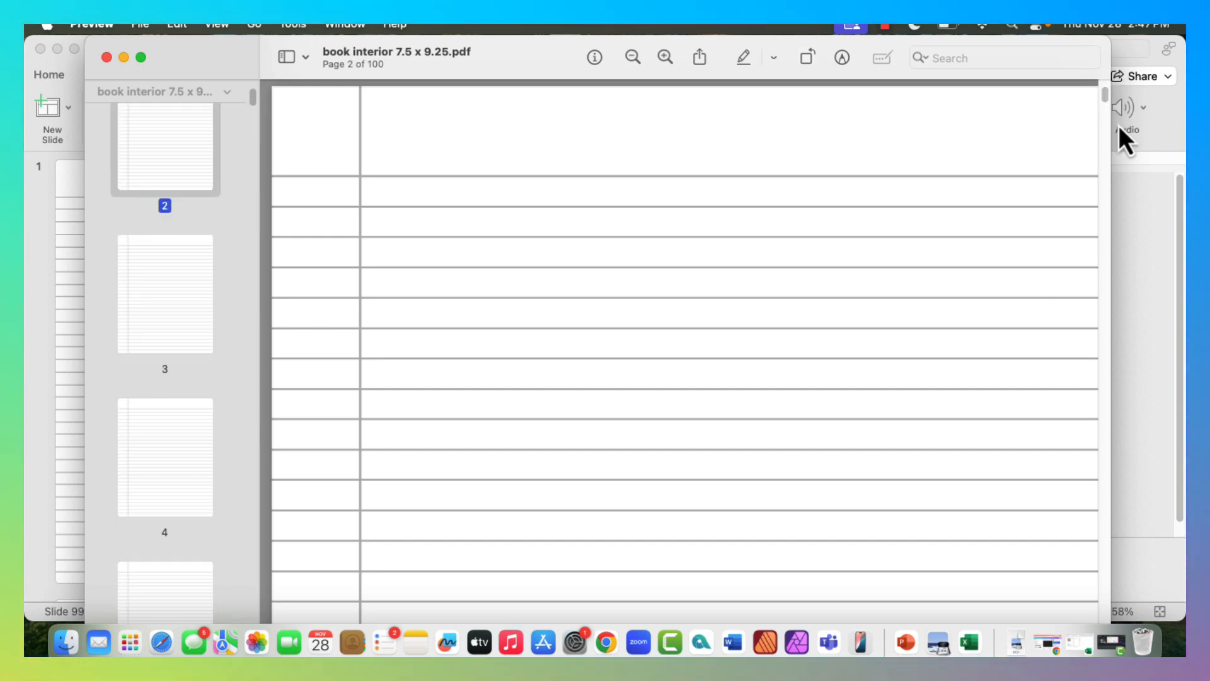
- Narrow the Preview window, move it over the middle of the presentation and review the PDF from page 1 onward
drag(1110, 119, 686, 121)
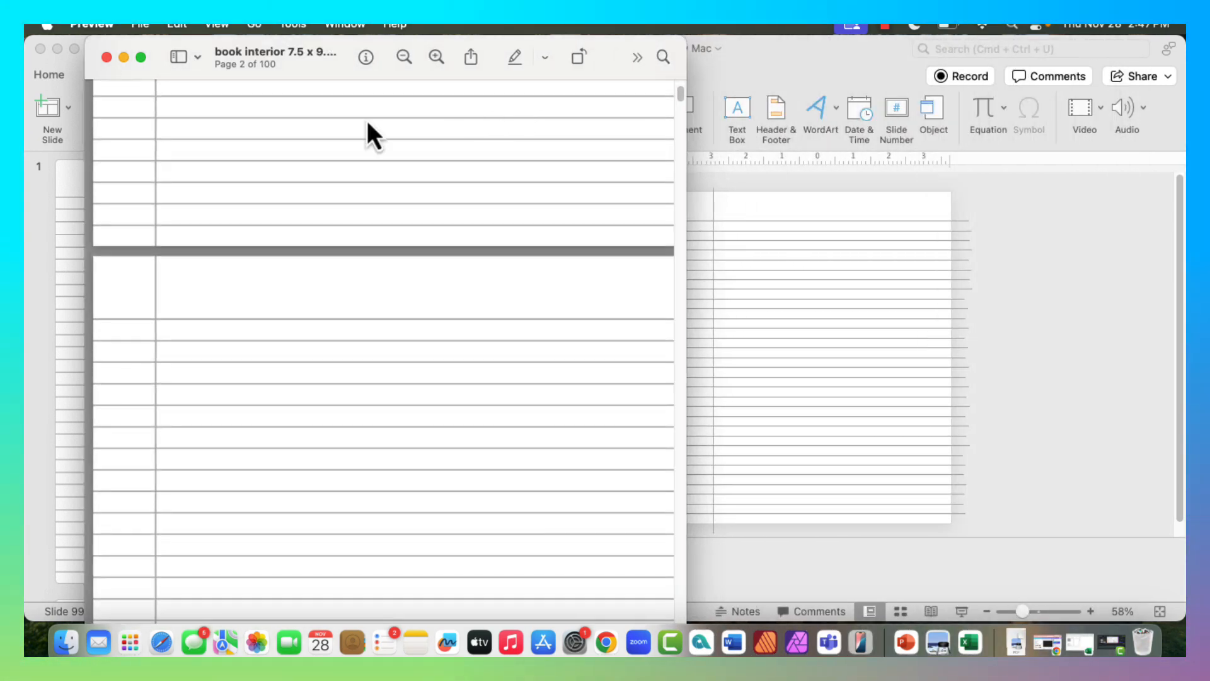
drag(293, 66, 576, 67)
scroll(693, 353, up, 10)
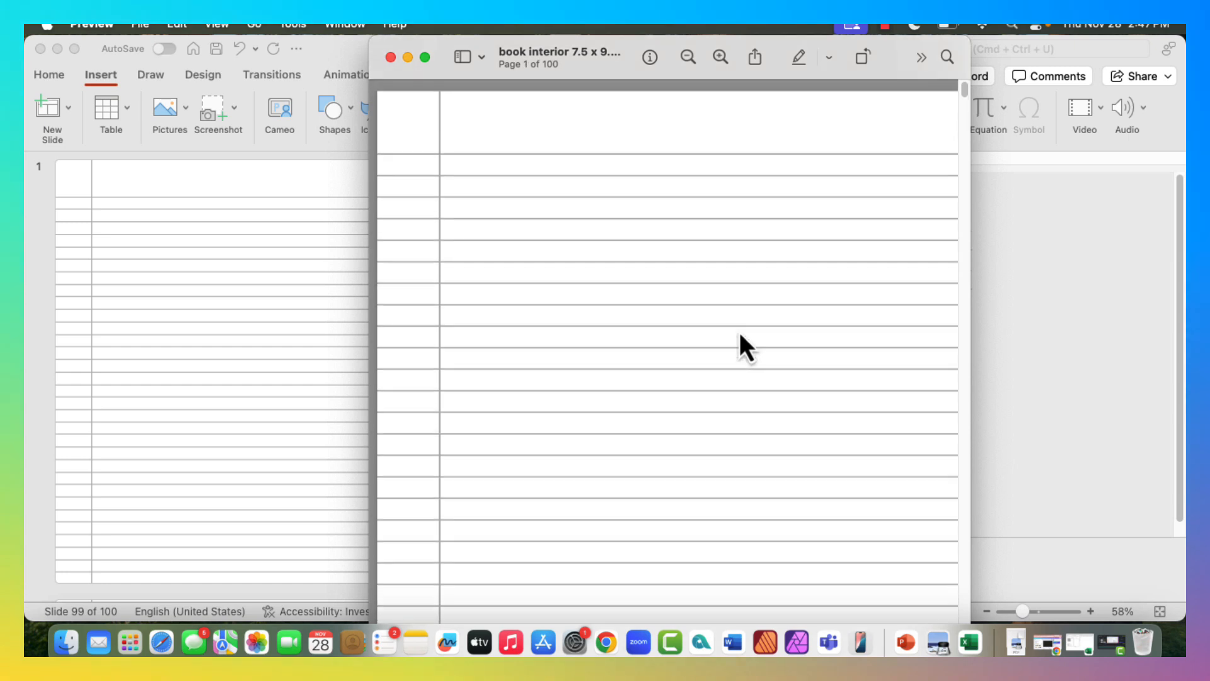
scroll(739, 333, down, 10)
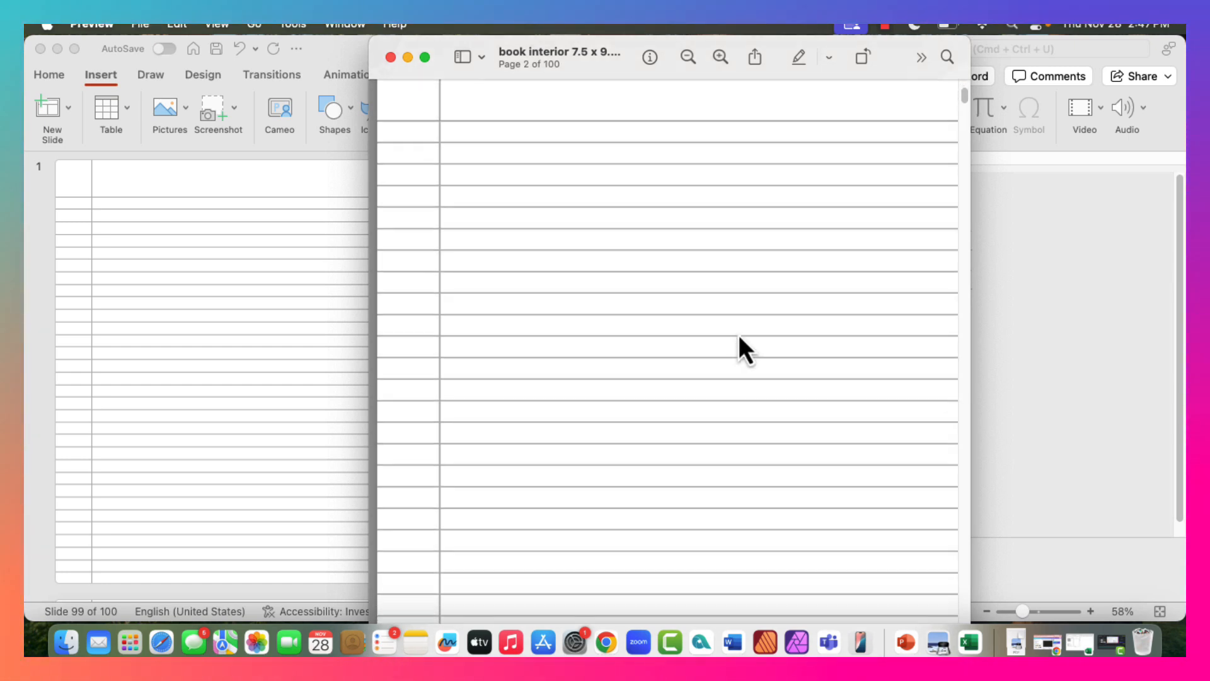
scroll(739, 337, down, 20)
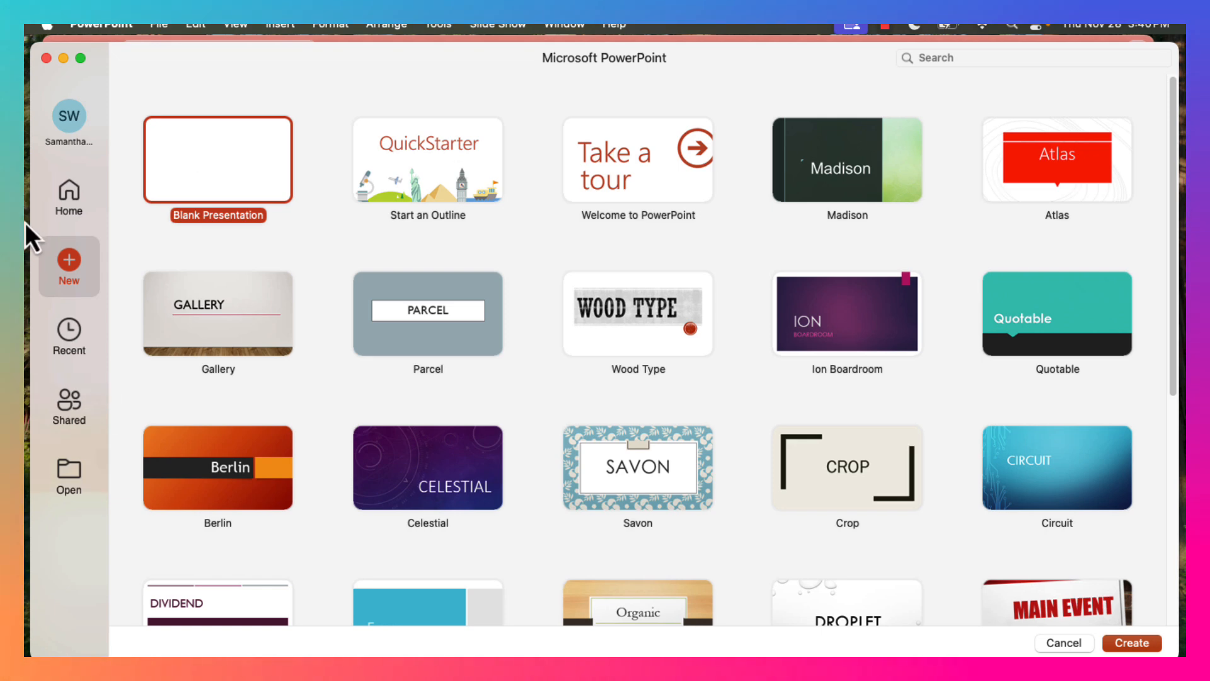
- Create a blank presentation and delete the title and subtitle placeholders from its first slide
double_click(246, 175)
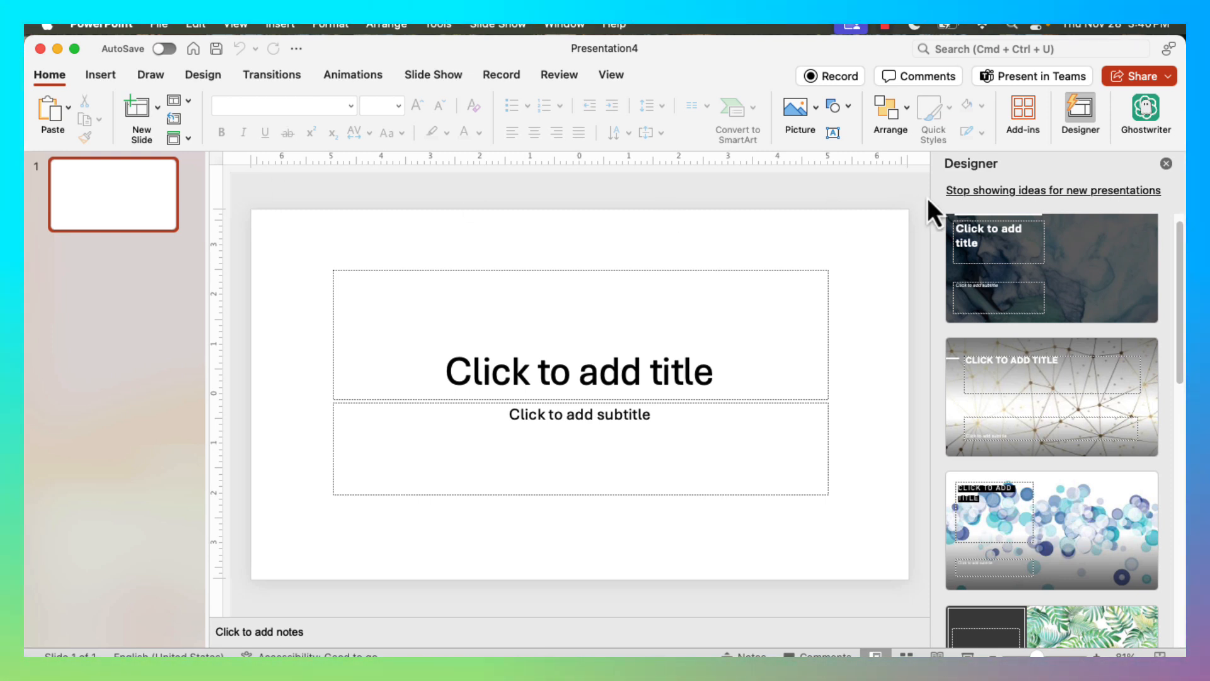
drag(249, 192, 869, 615)
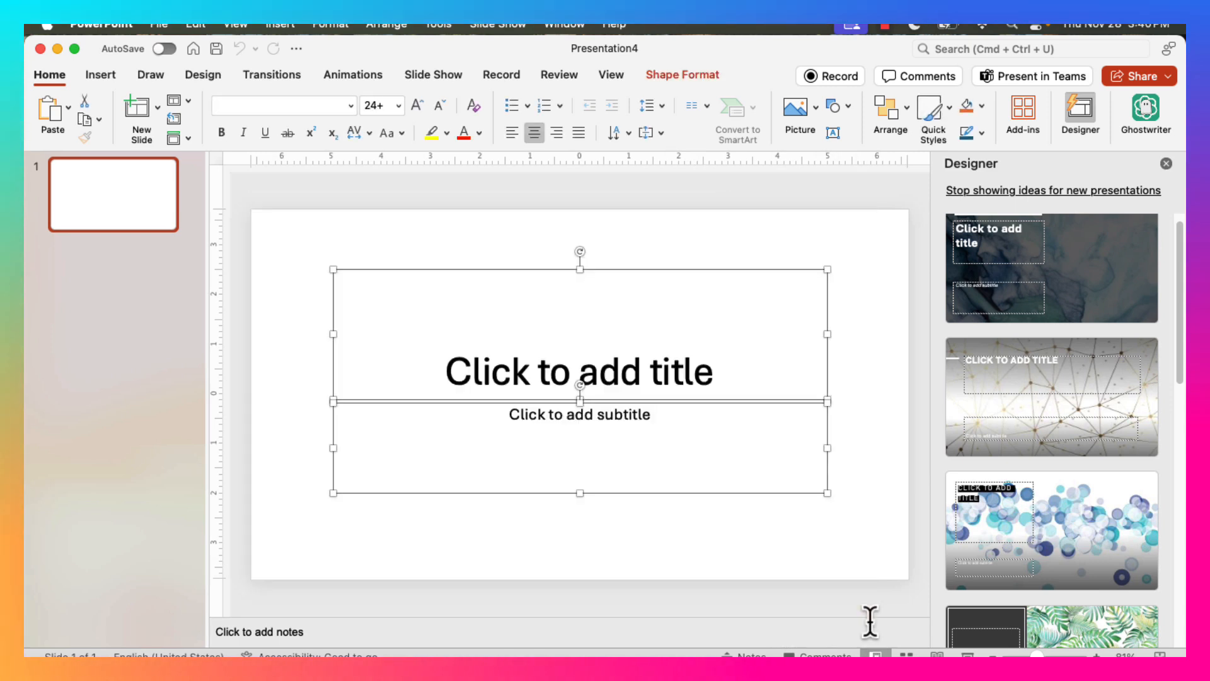
key(Delete)
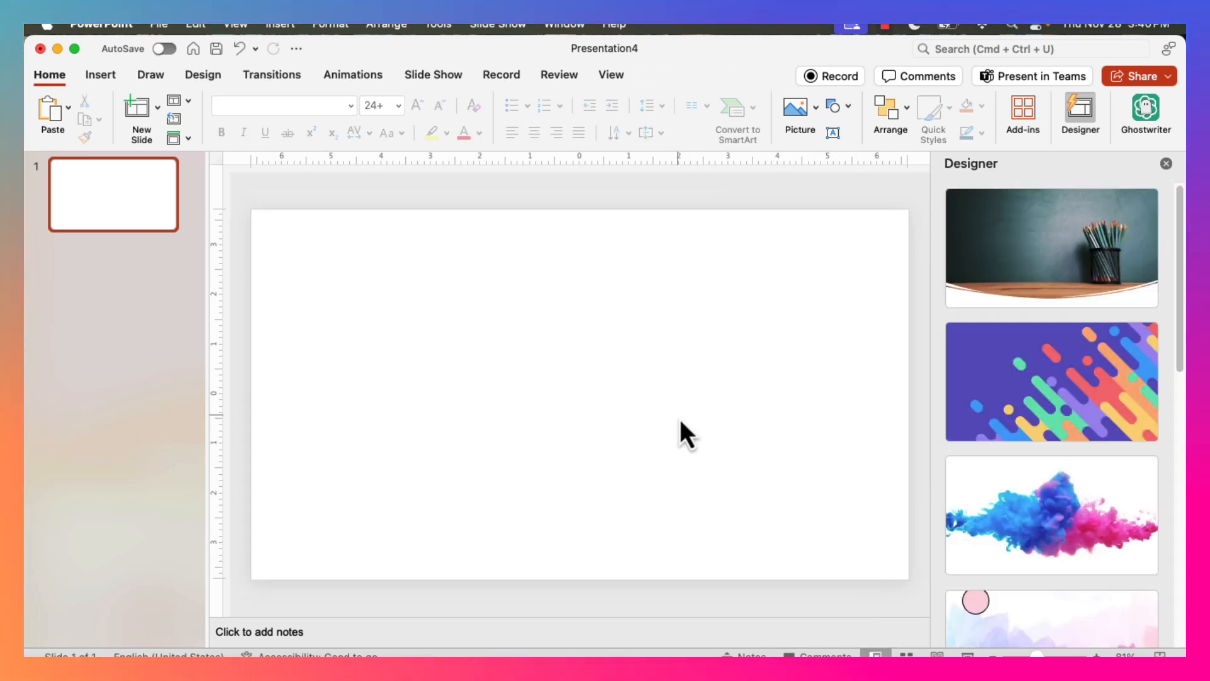
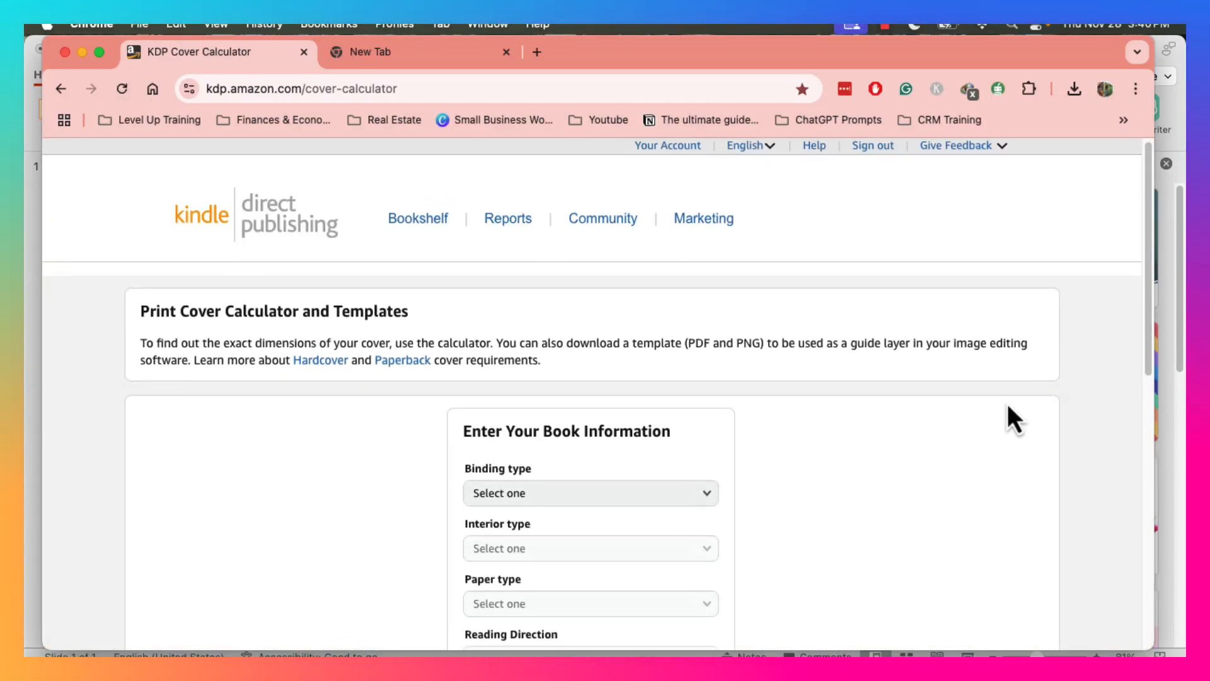
- In the KDP Cover Calculator in Chrome, set the binding type to Paperback and the interior type to Black & white
scroll(998, 409, down, 3)
click(673, 419)
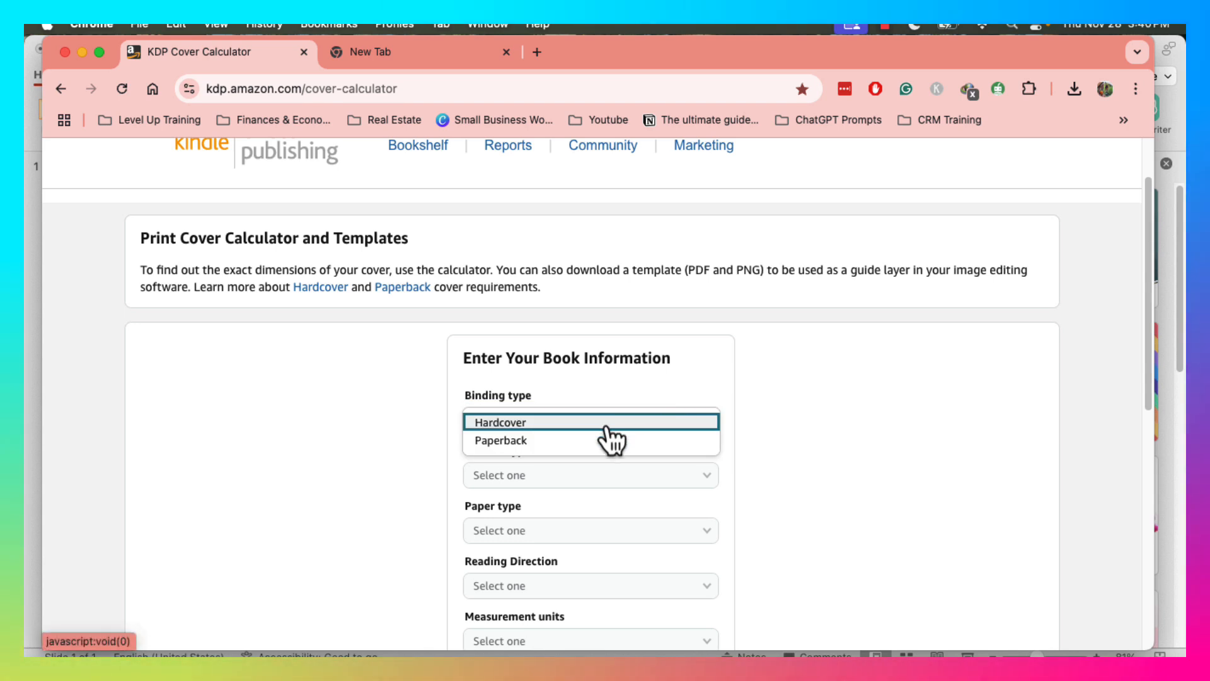
click(535, 440)
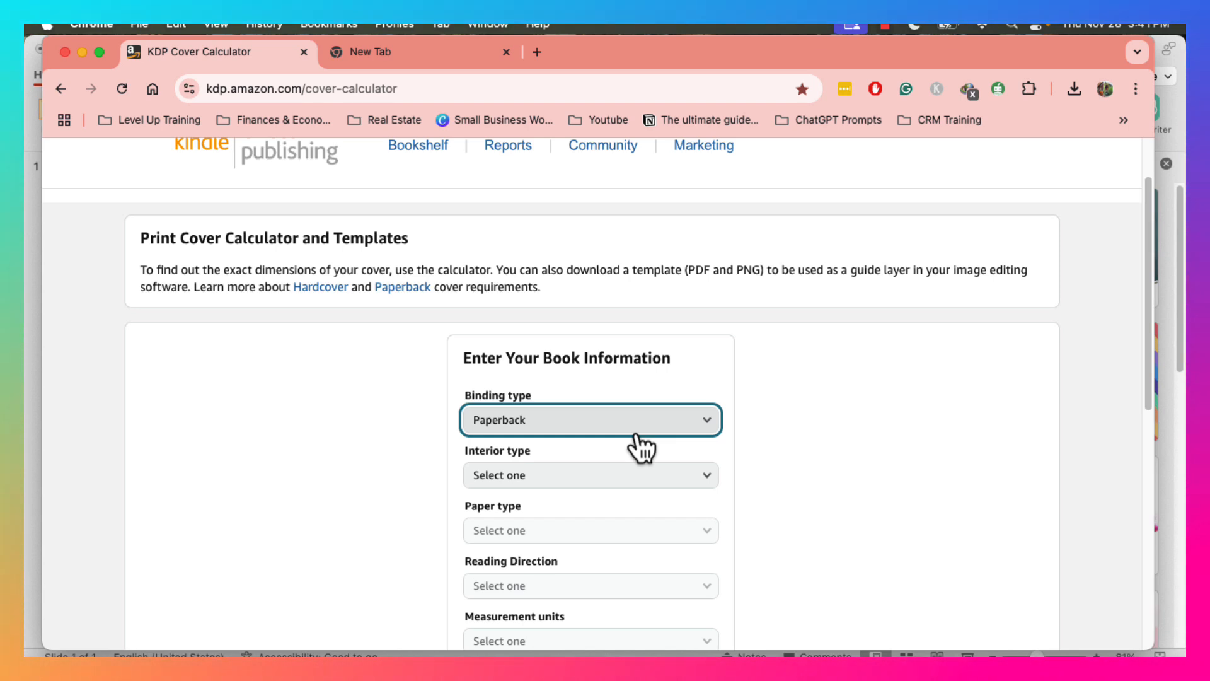
click(577, 474)
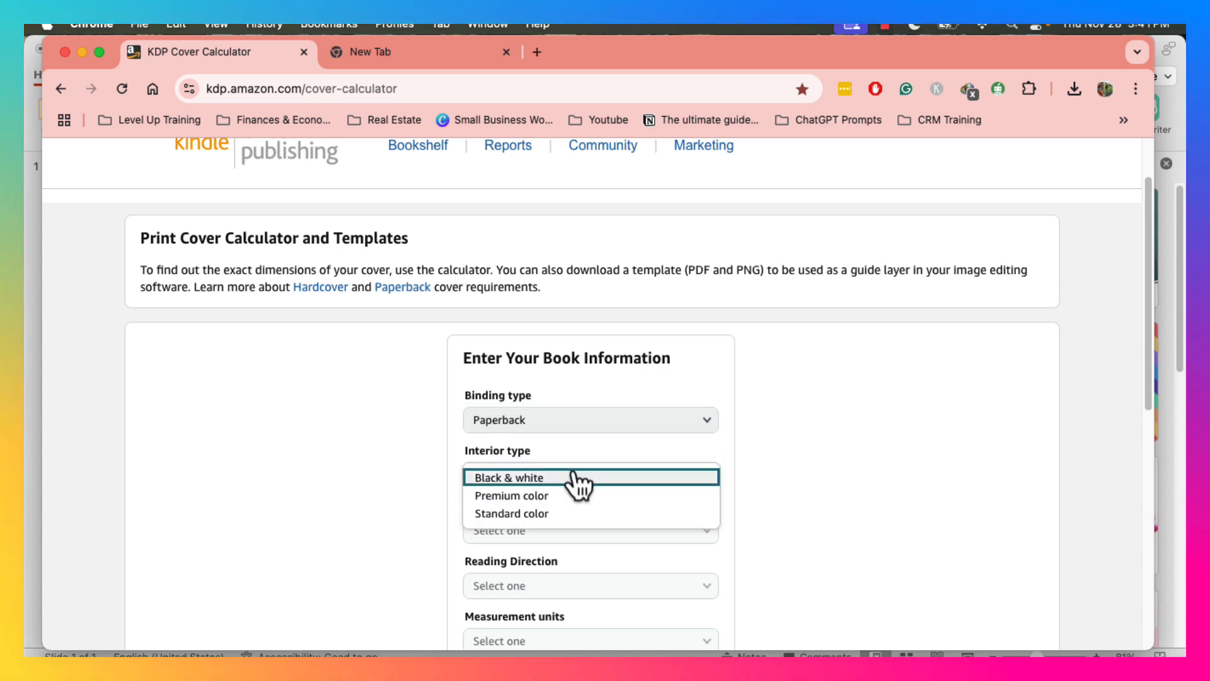
click(576, 477)
- Set the paper type to White paper and the reading direction to Left to Right
scroll(826, 479, down, 4)
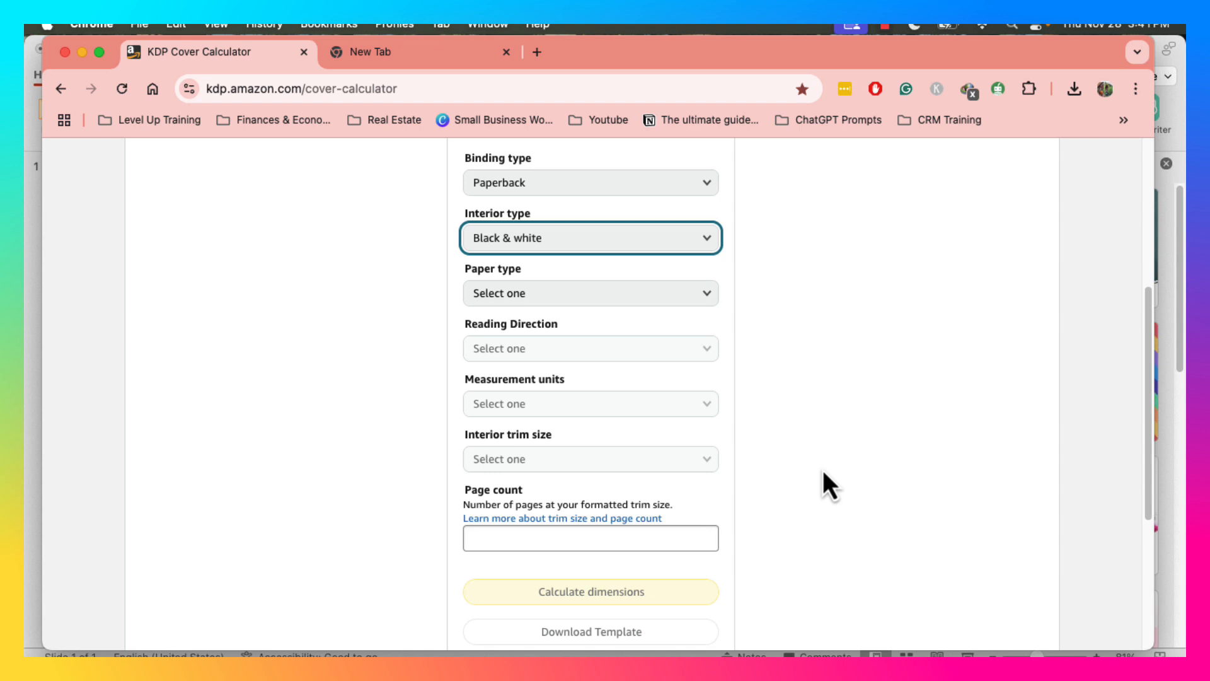
click(535, 294)
click(516, 313)
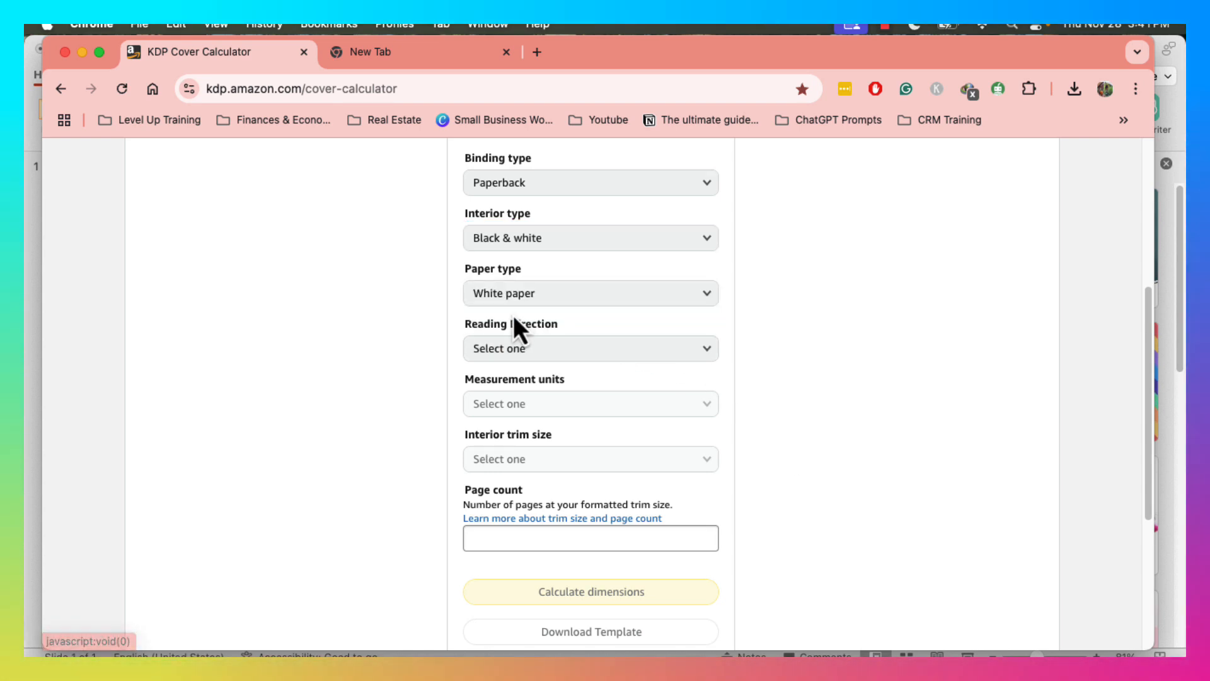
click(586, 350)
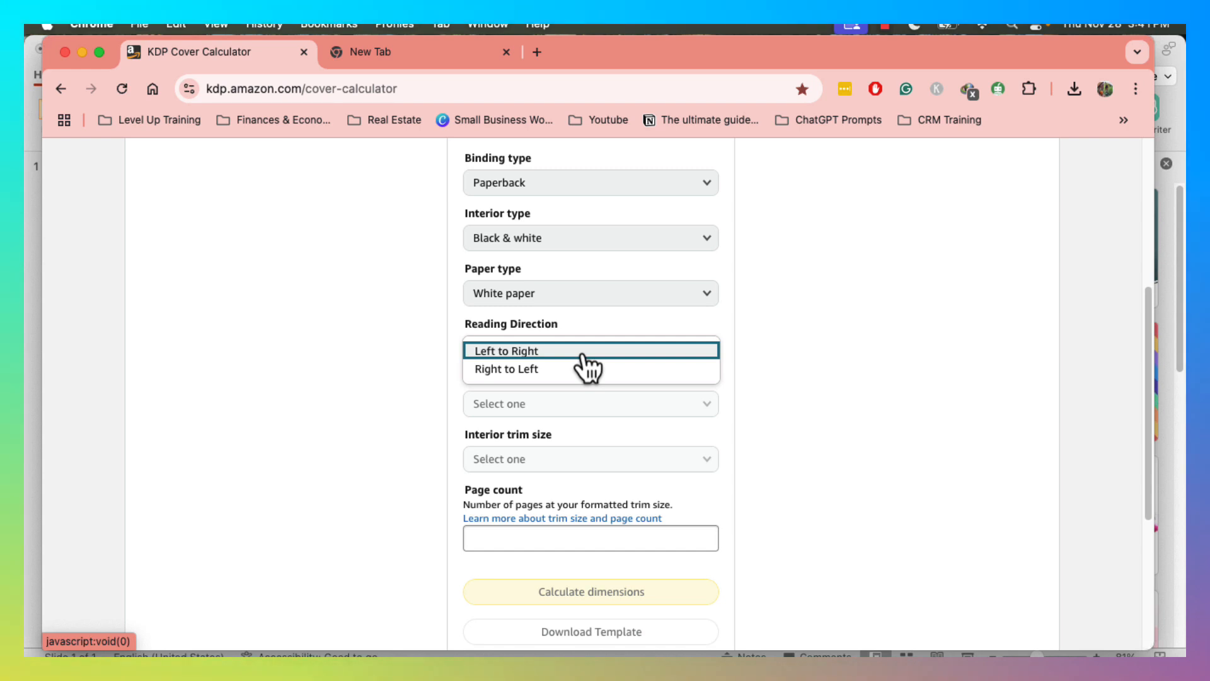
click(570, 351)
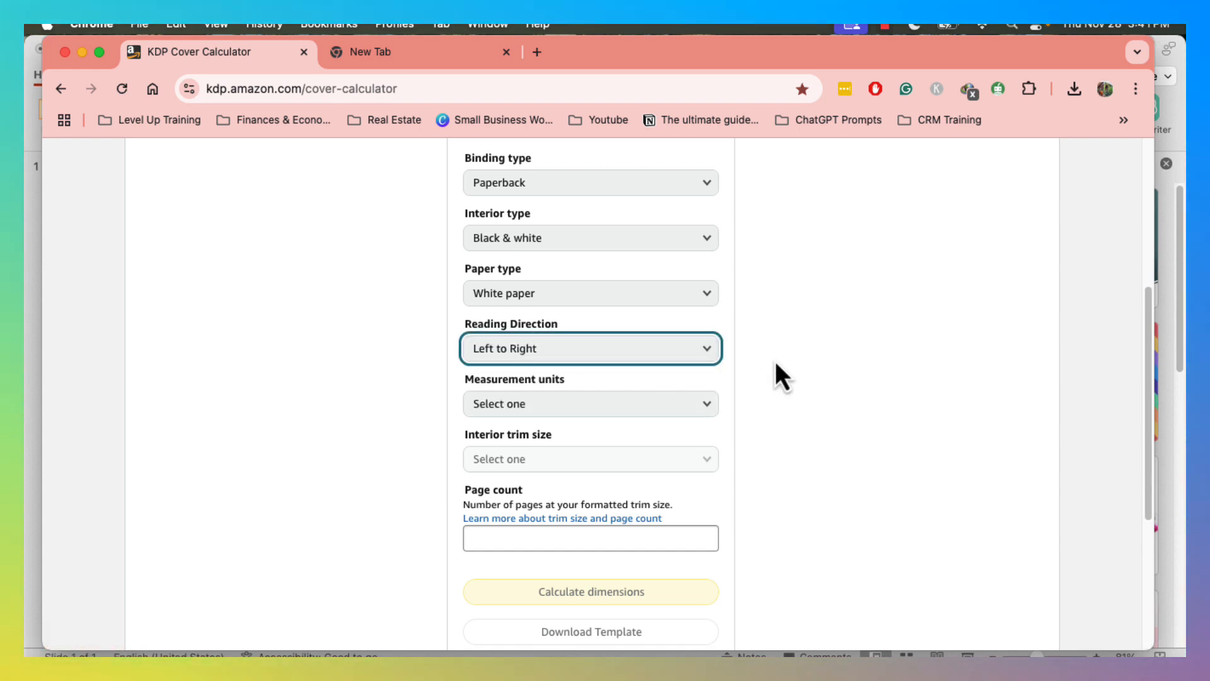
- Set the measurement units to Inches and the interior trim size to 7.5 x 9.25 in
click(537, 406)
click(535, 411)
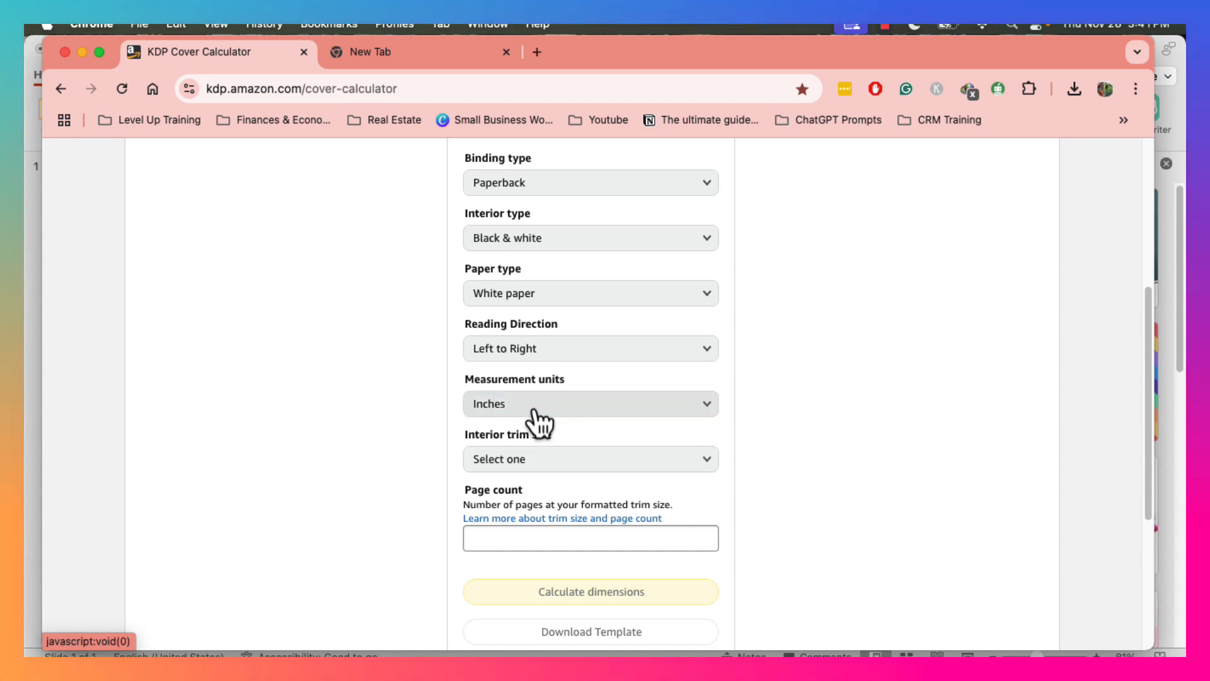
click(540, 461)
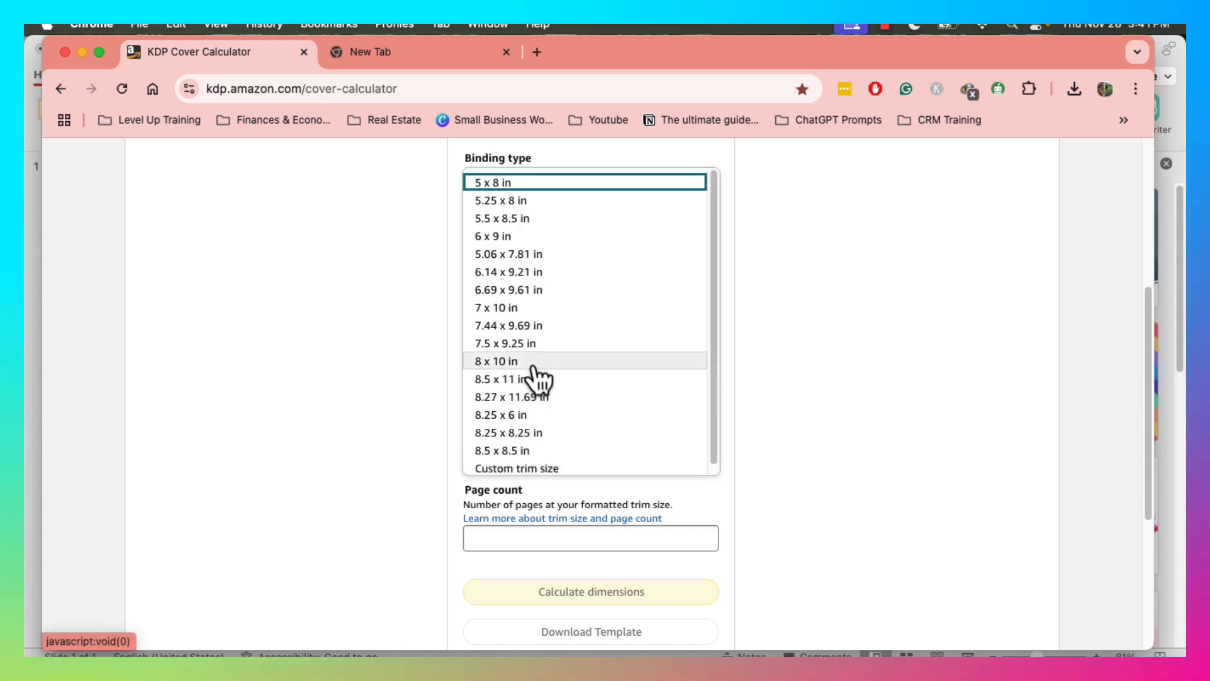
click(503, 344)
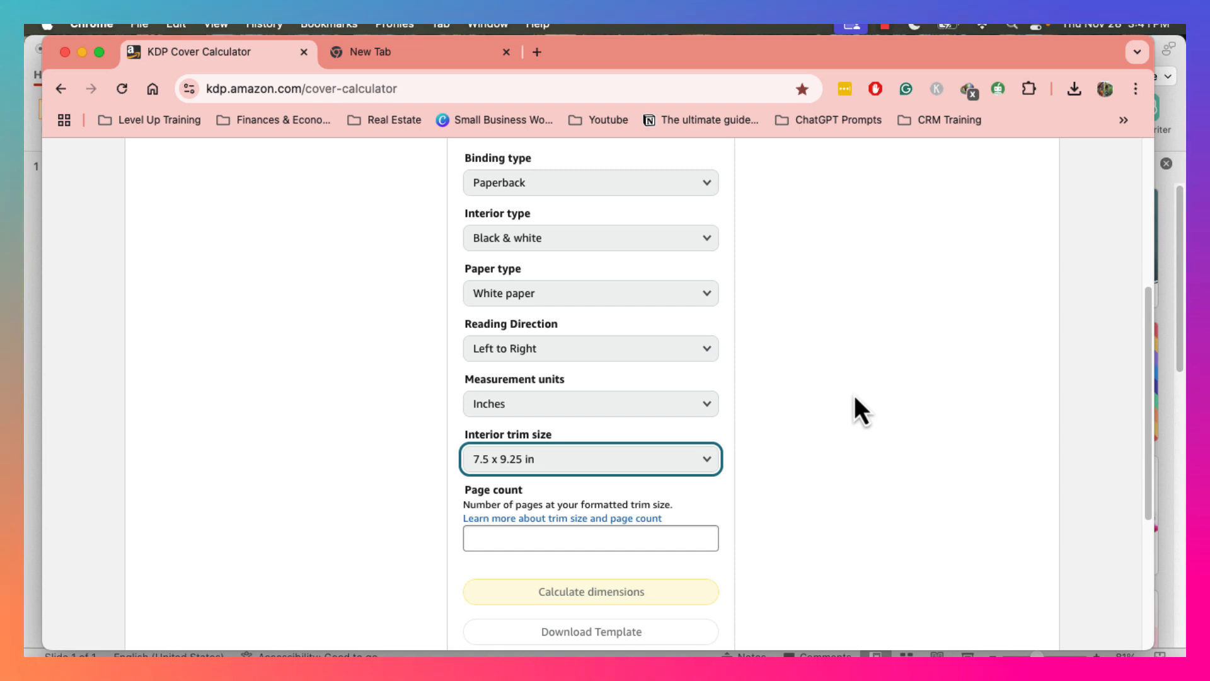
- Enter a page count of 100 and calculate the cover dimensions
click(569, 537)
text(100)
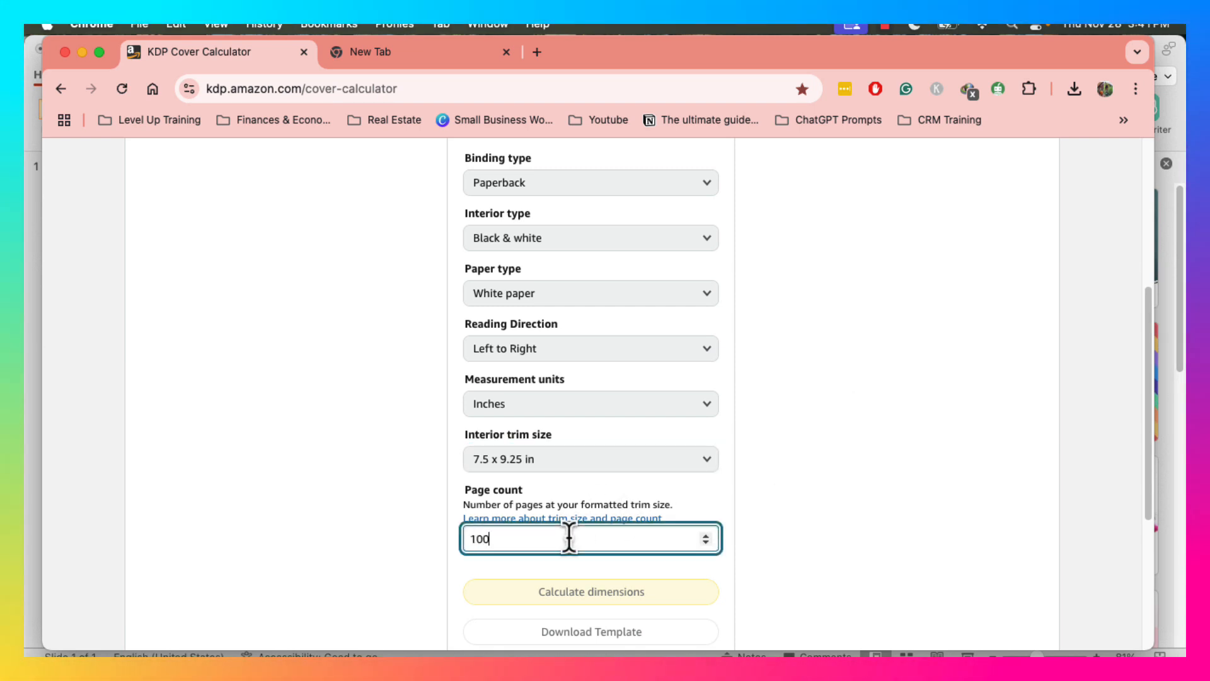
click(871, 498)
click(558, 594)
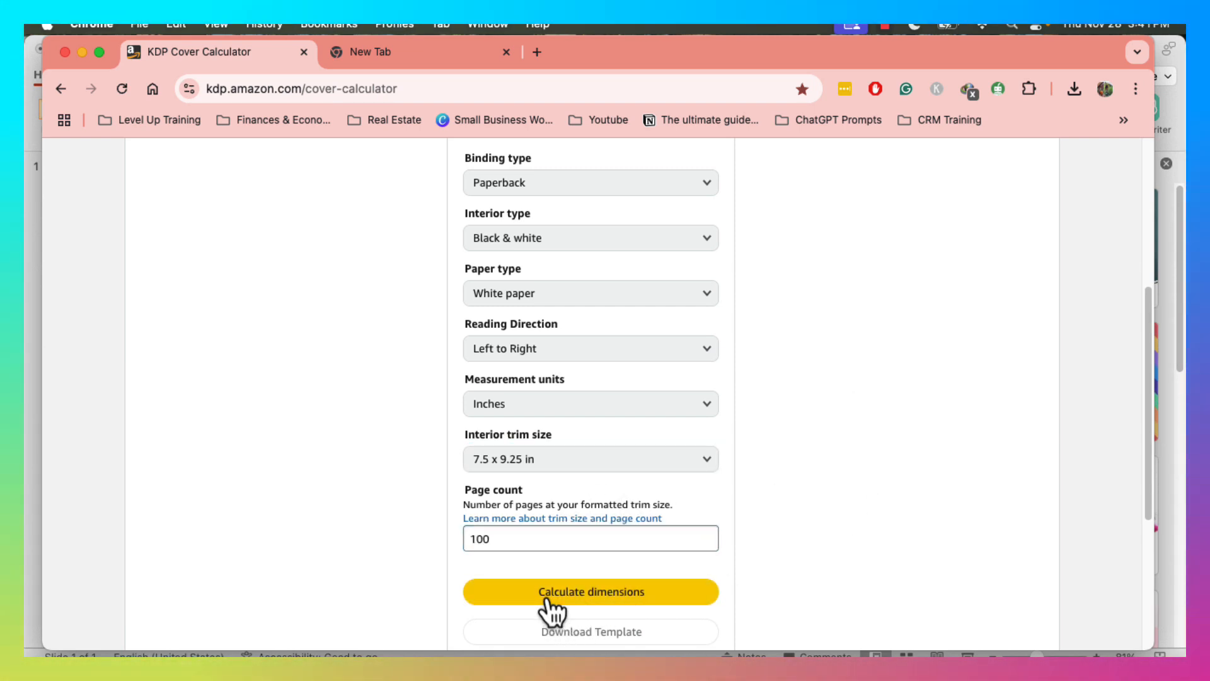
scroll(661, 424, up, 5)
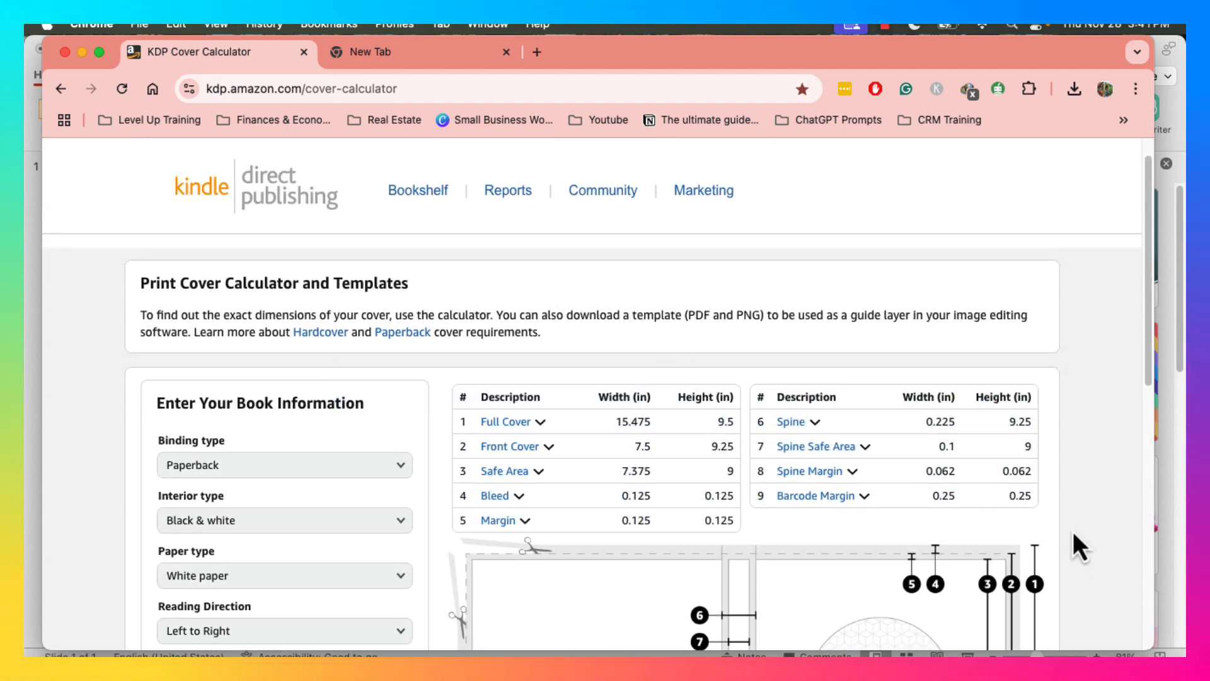
- Download the cover template zip to the Downloads folder and open the downloaded archive
scroll(771, 364, down, 6)
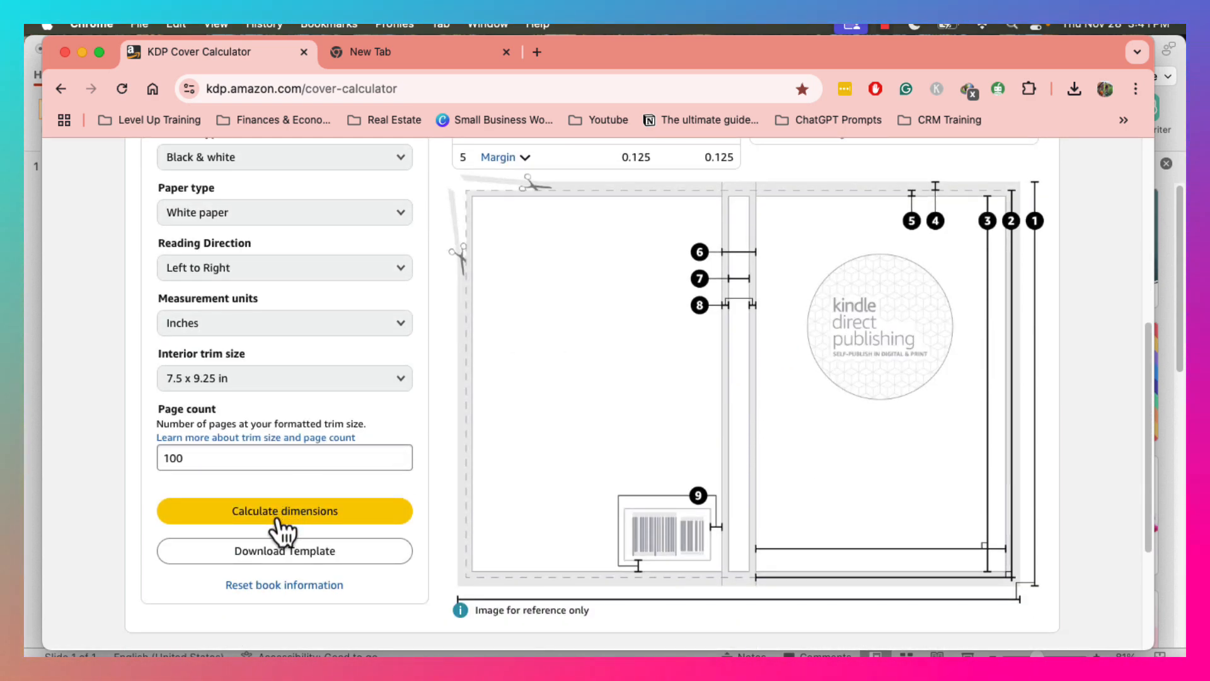
click(273, 551)
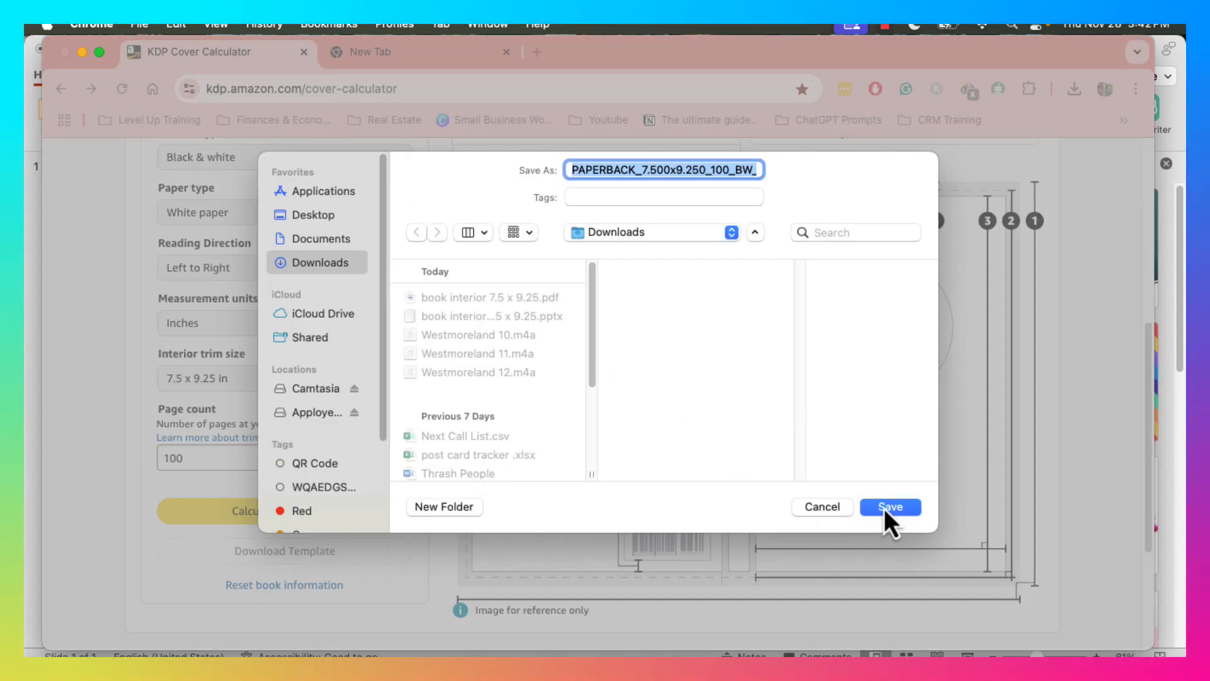
click(890, 506)
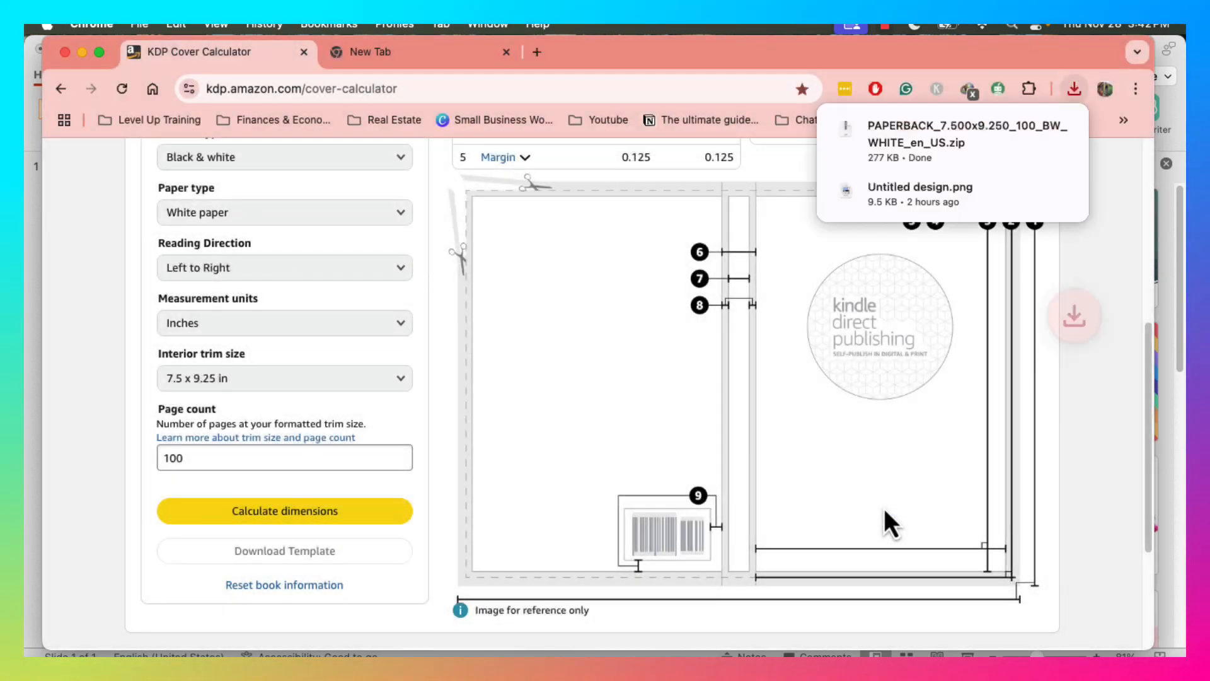
click(910, 146)
- Copy the full cover width from the dimensions table and switch back to the blank presentation in PowerPoint
scroll(1081, 349, up, 6)
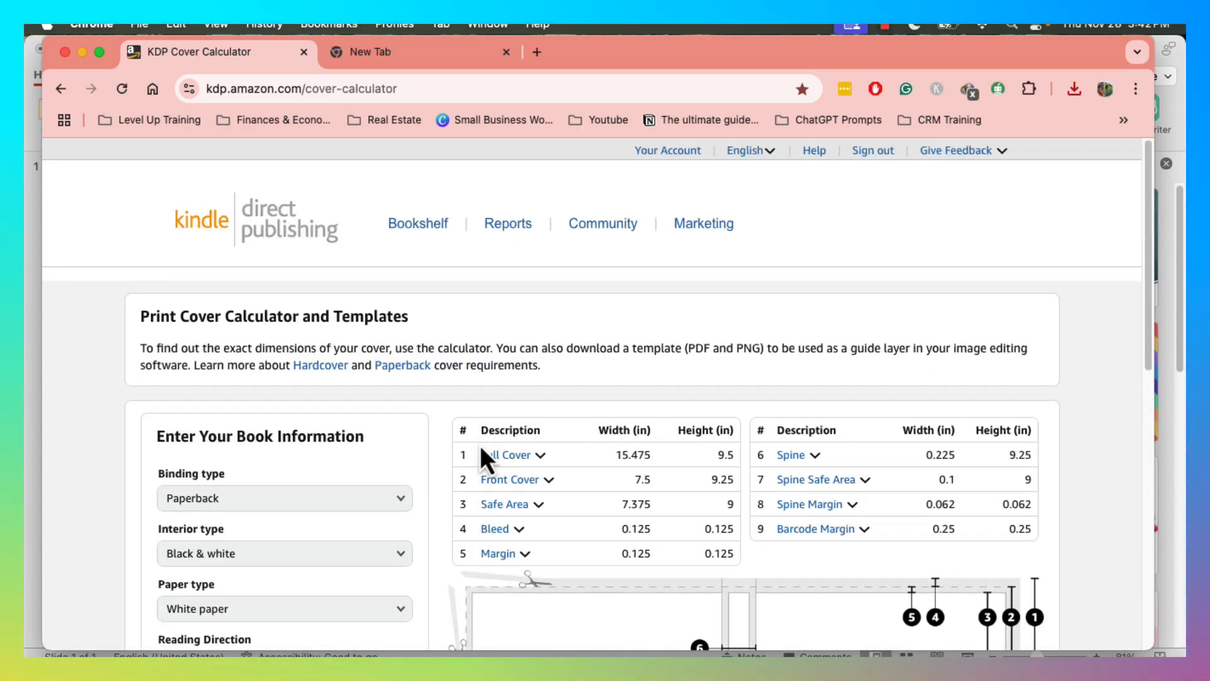
mouse_move(541, 458)
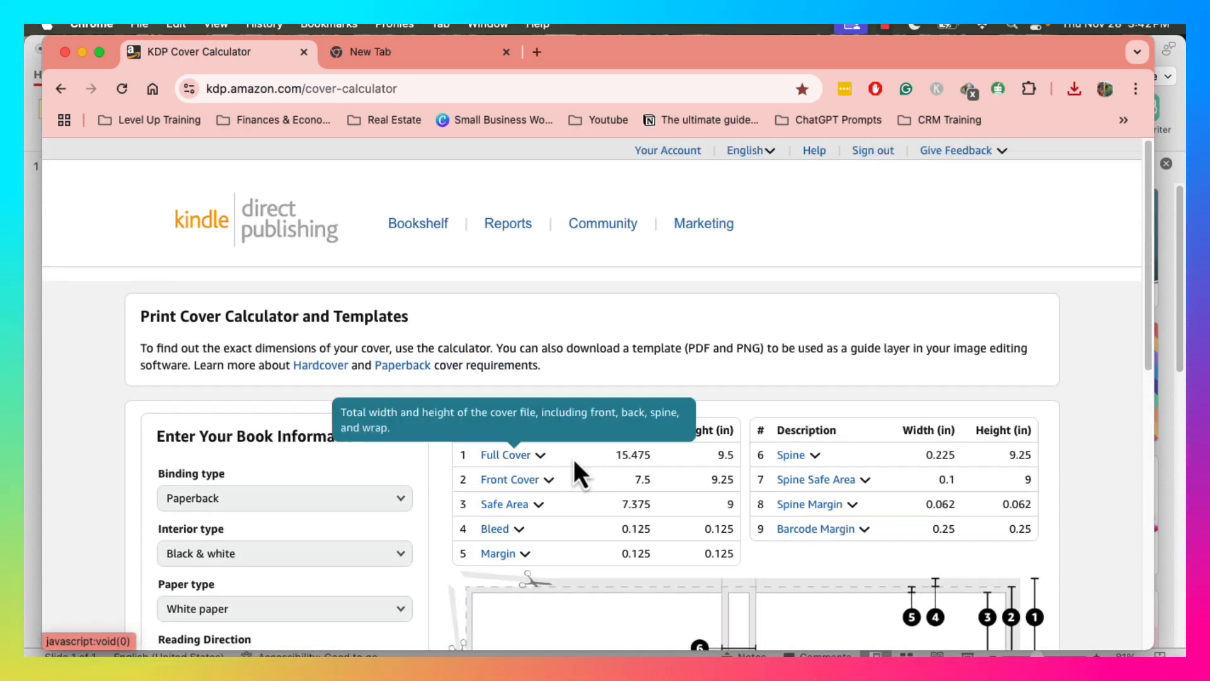
drag(603, 456, 657, 455)
right_click(651, 456)
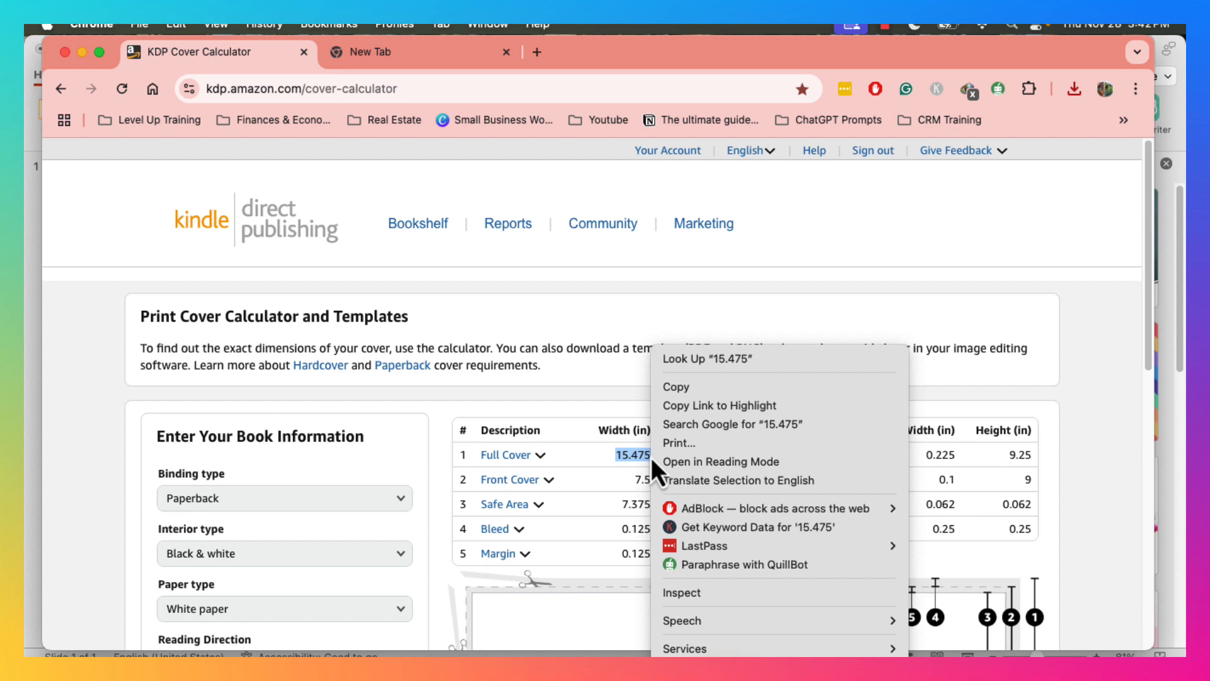
click(717, 391)
key(super+Tab)
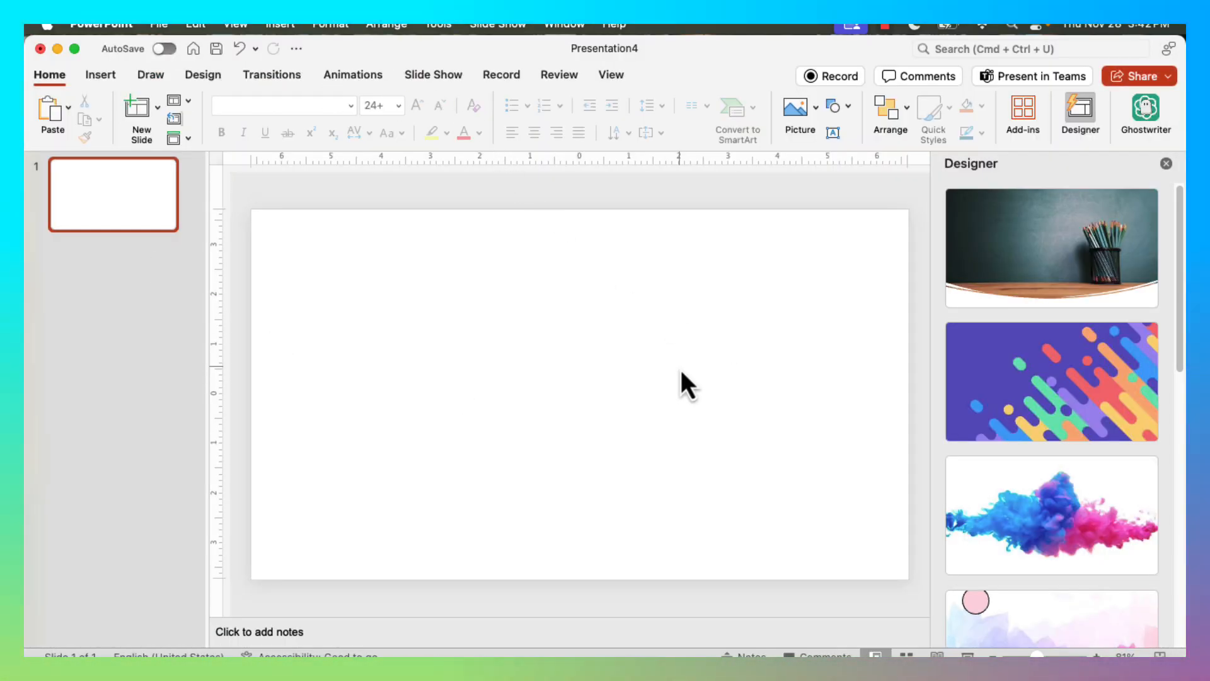
- Open the page setup for the slides and set the width to 15.475, discarding the rejected first entry
click(202, 76)
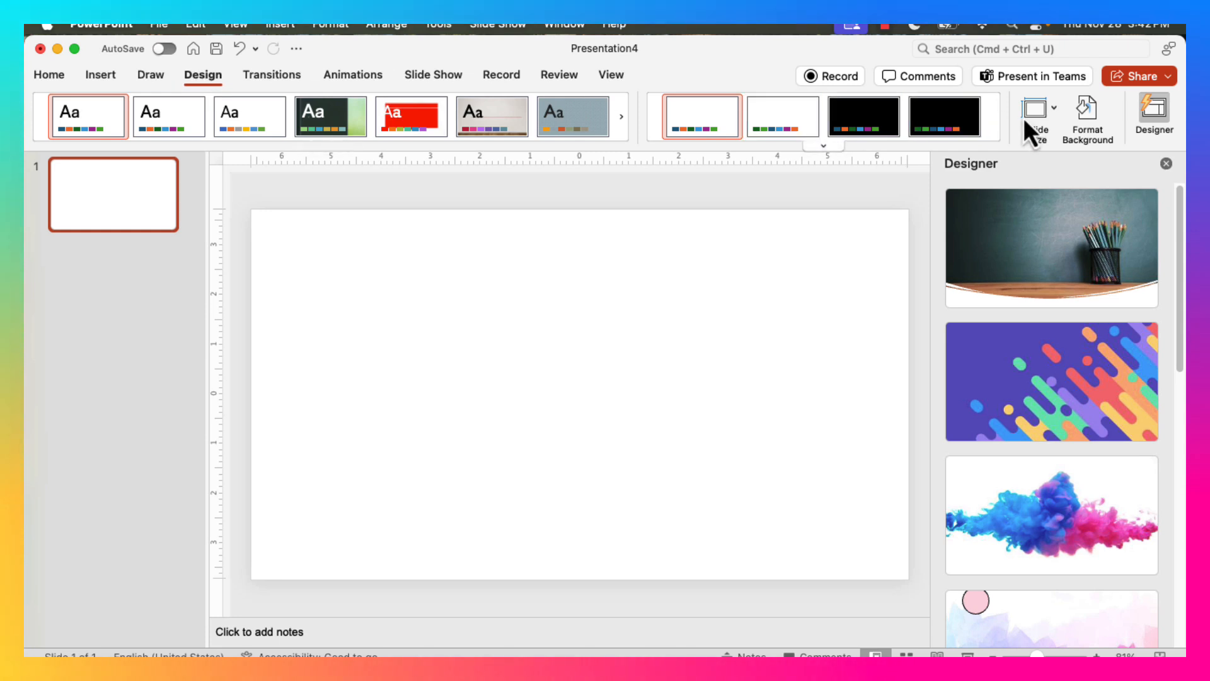
click(1056, 120)
click(1051, 191)
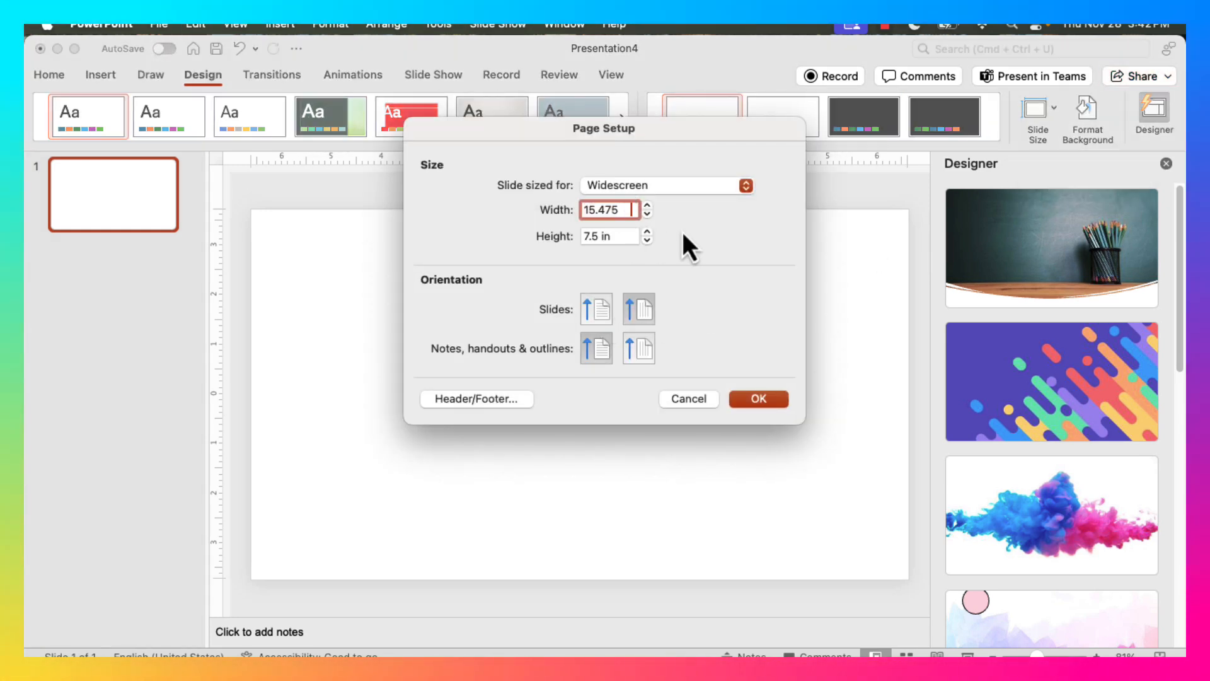
click(592, 235)
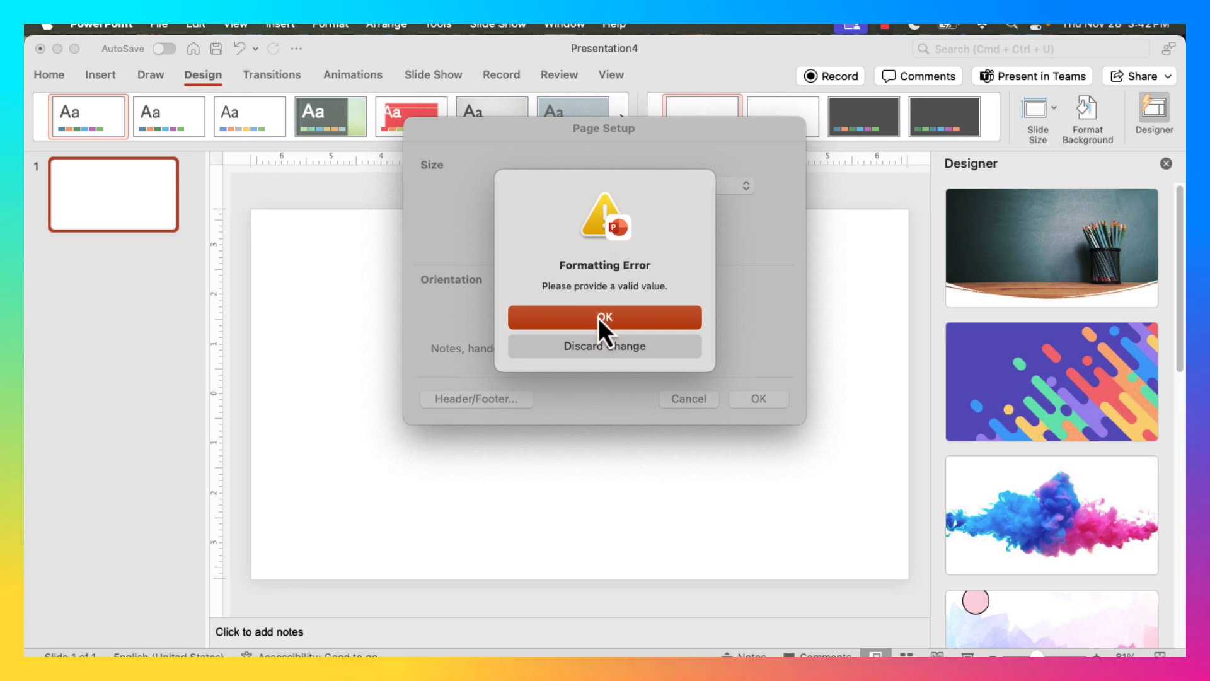
click(602, 348)
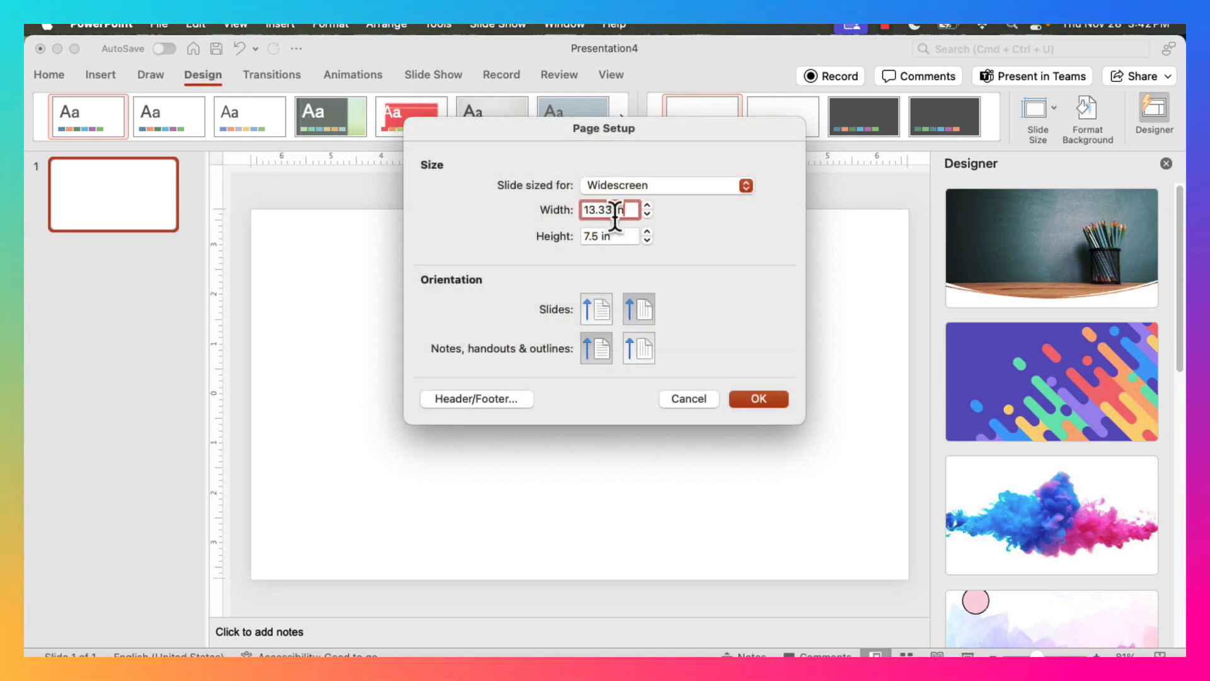
text(15.475)
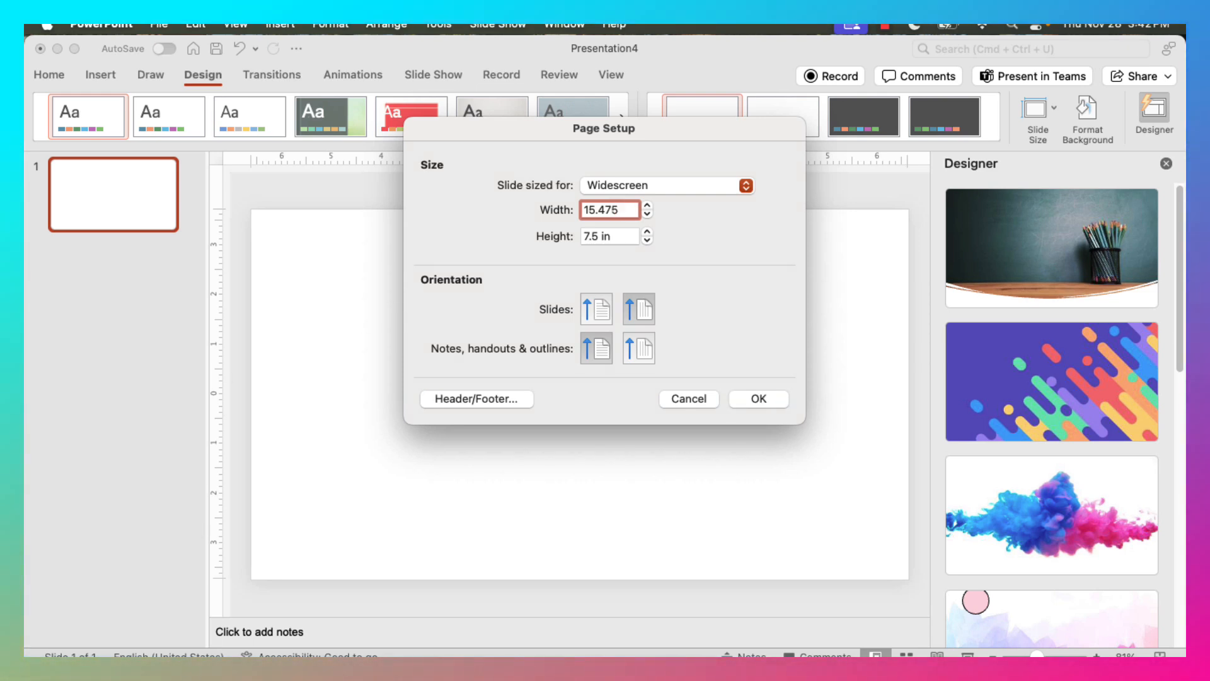
- Switch to the KDP calculator in Chrome, copy the full cover height and return to the page setup in PowerPoint
key(super+Tab)
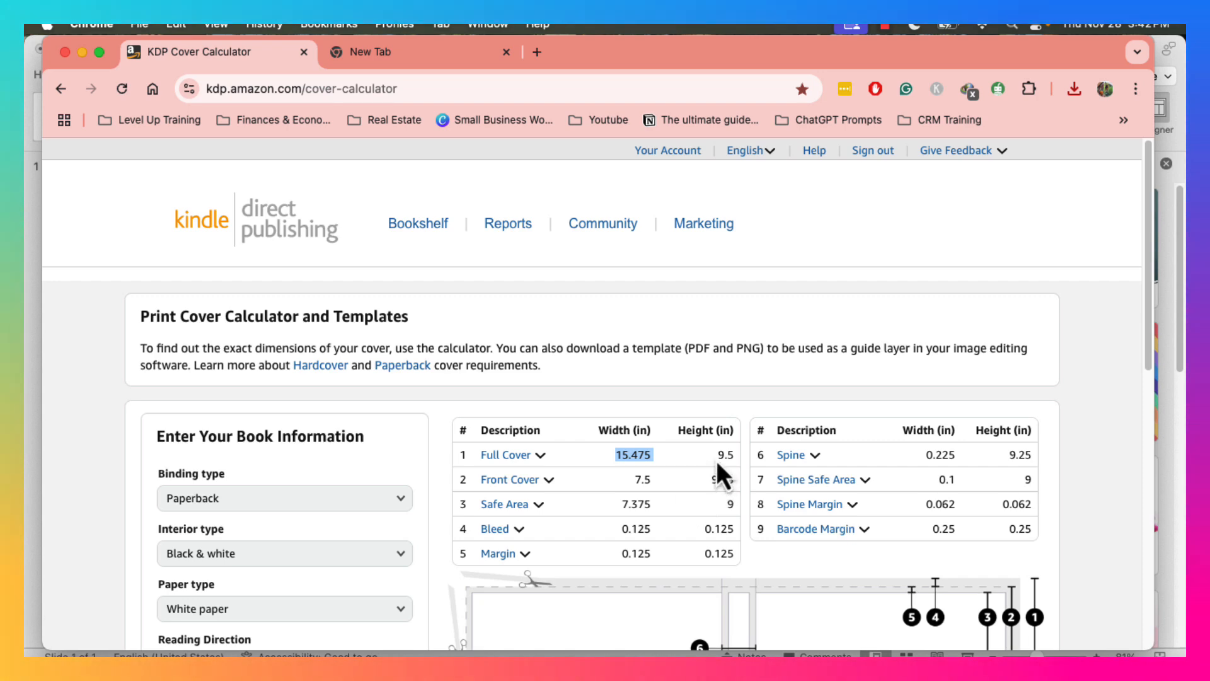
drag(717, 456, 732, 453)
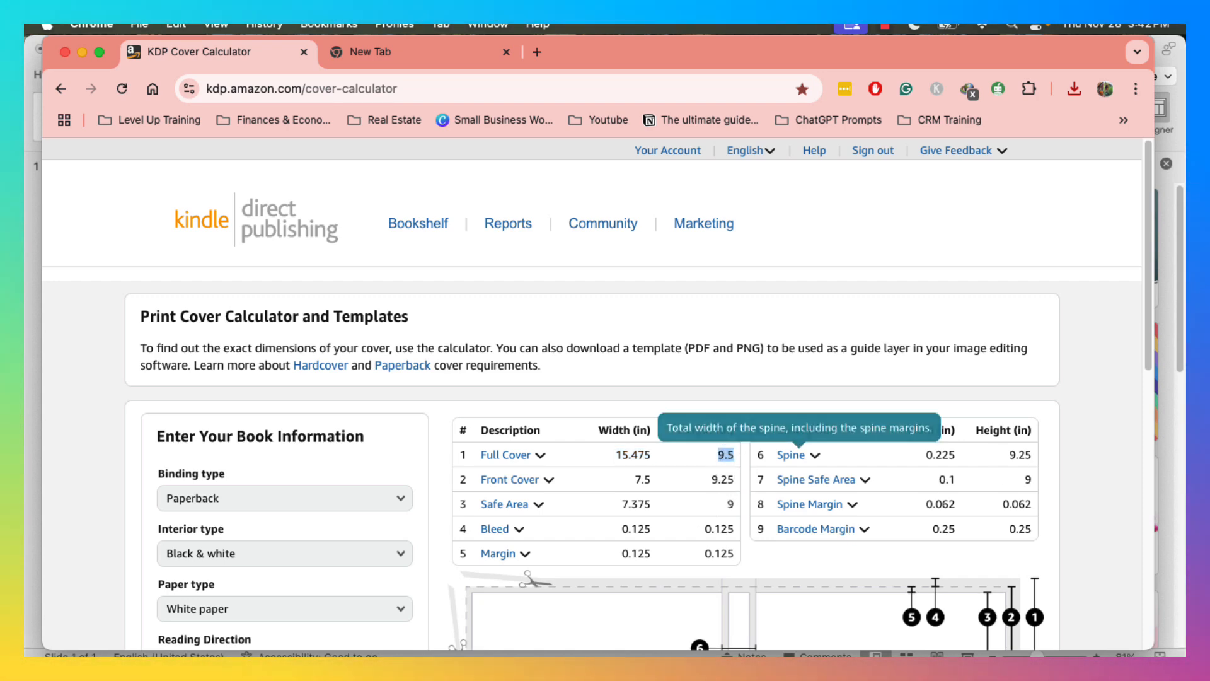
key(super+Tab)
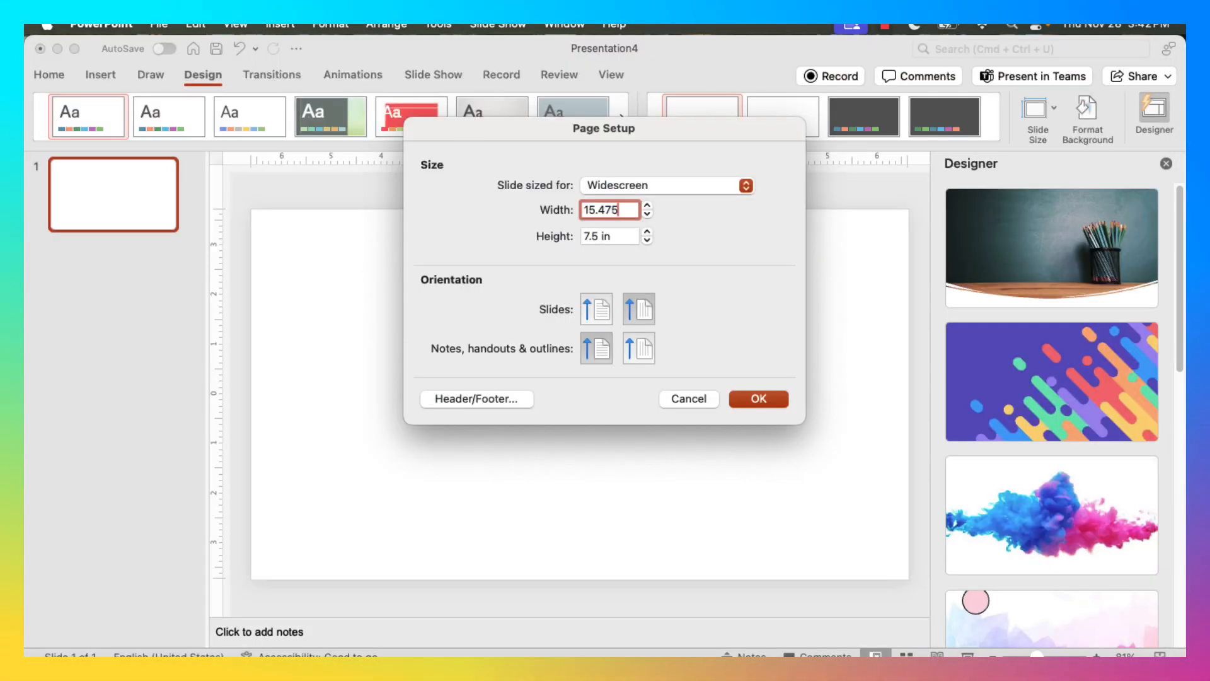
- Switch the slide size preset to Custom and set the slide height to 9.5 in
click(612, 242)
click(630, 318)
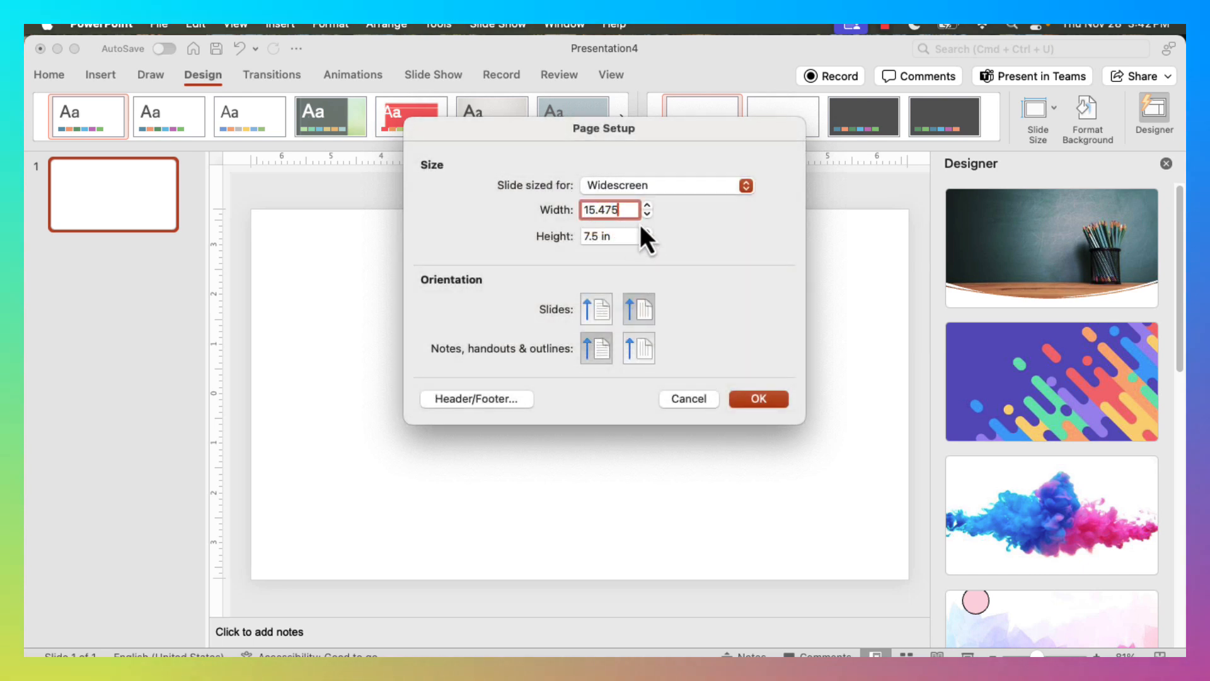
click(600, 235)
click(605, 315)
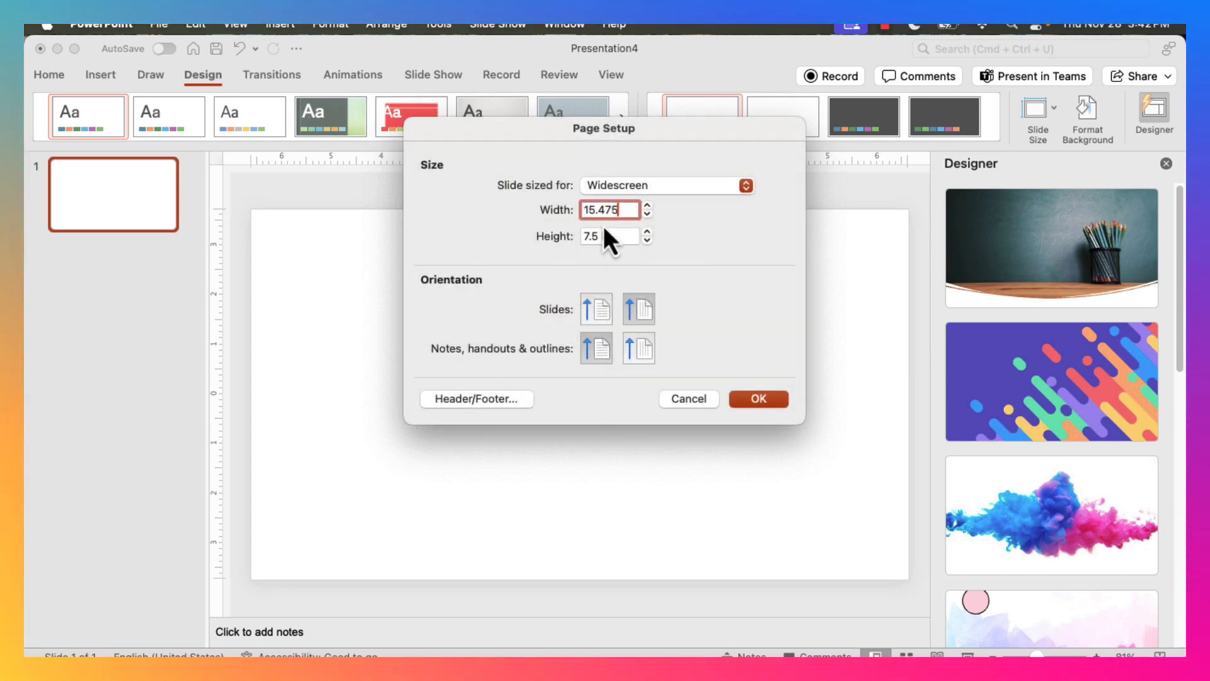
click(706, 190)
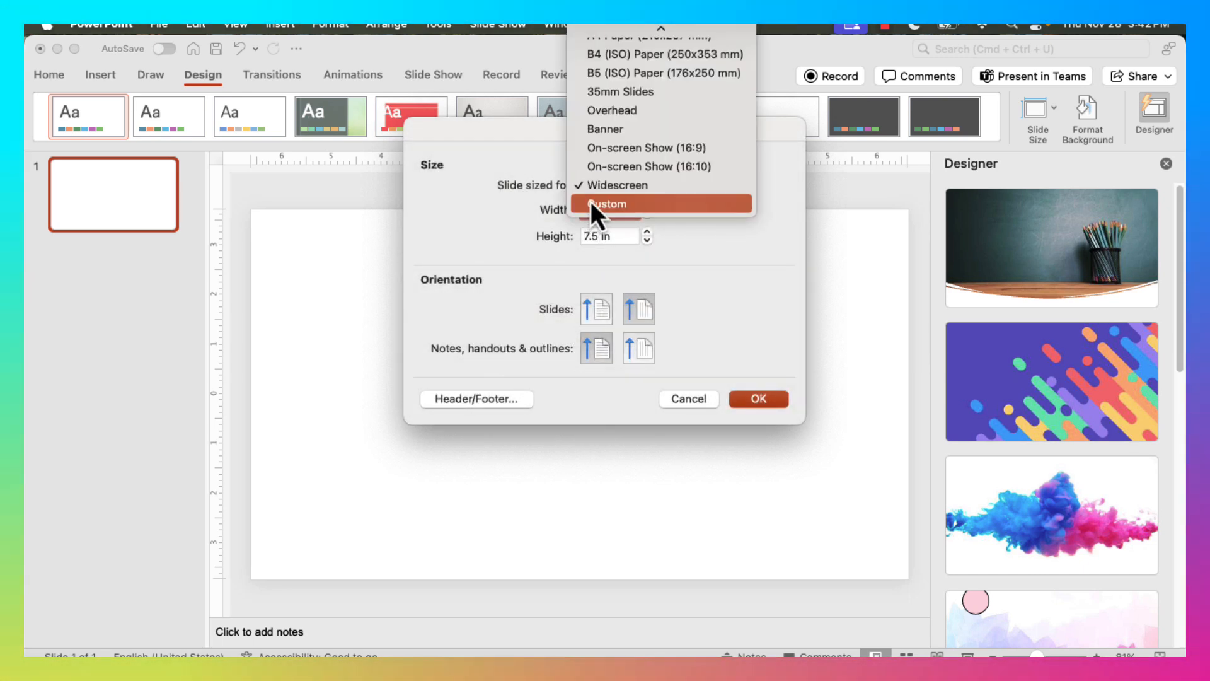
click(599, 278)
key(Tab)
text(9.5)
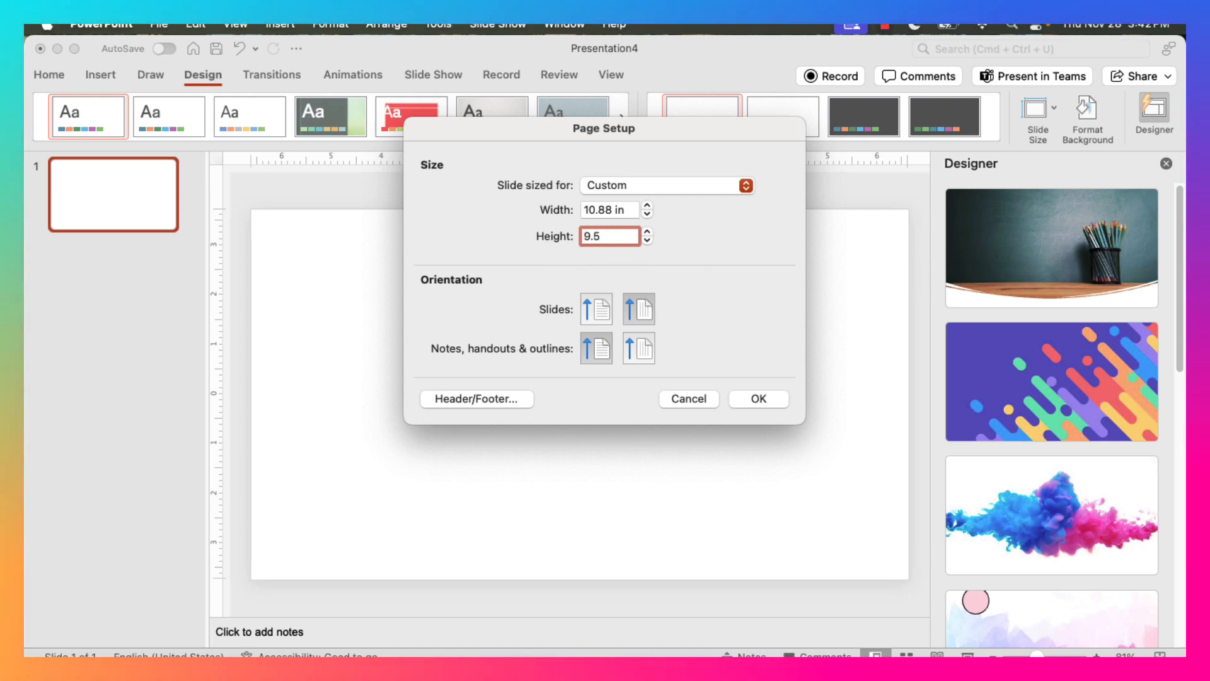
- Copy the full cover width from the KDP calculator in Chrome, set the slide width to 15.475 in PowerPoint and apply the page setup
key(super+Tab)
drag(614, 455, 653, 456)
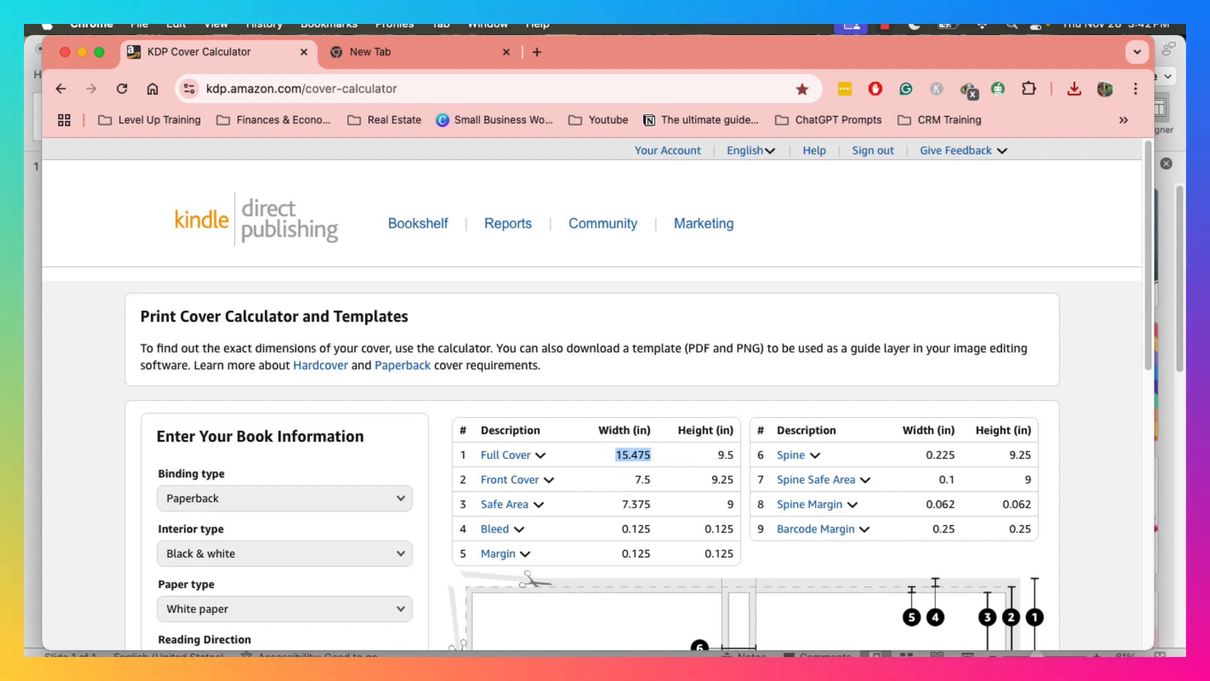
key(super+Tab)
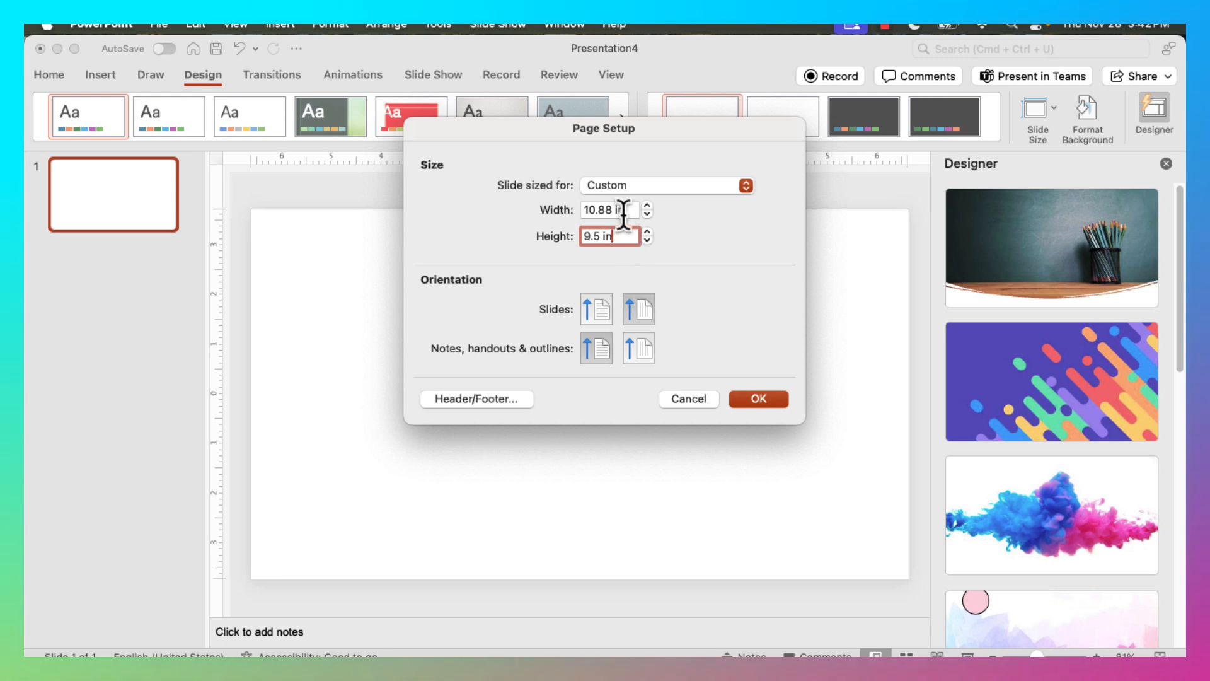
drag(627, 210, 540, 201)
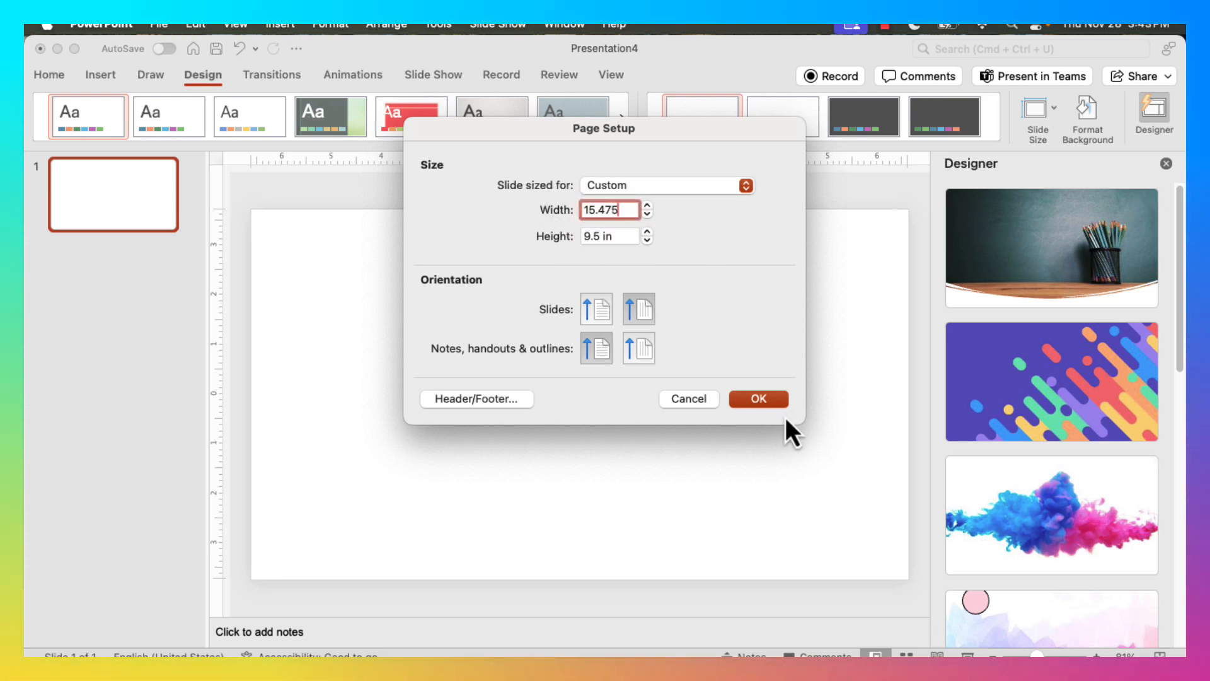
click(755, 398)
click(636, 364)
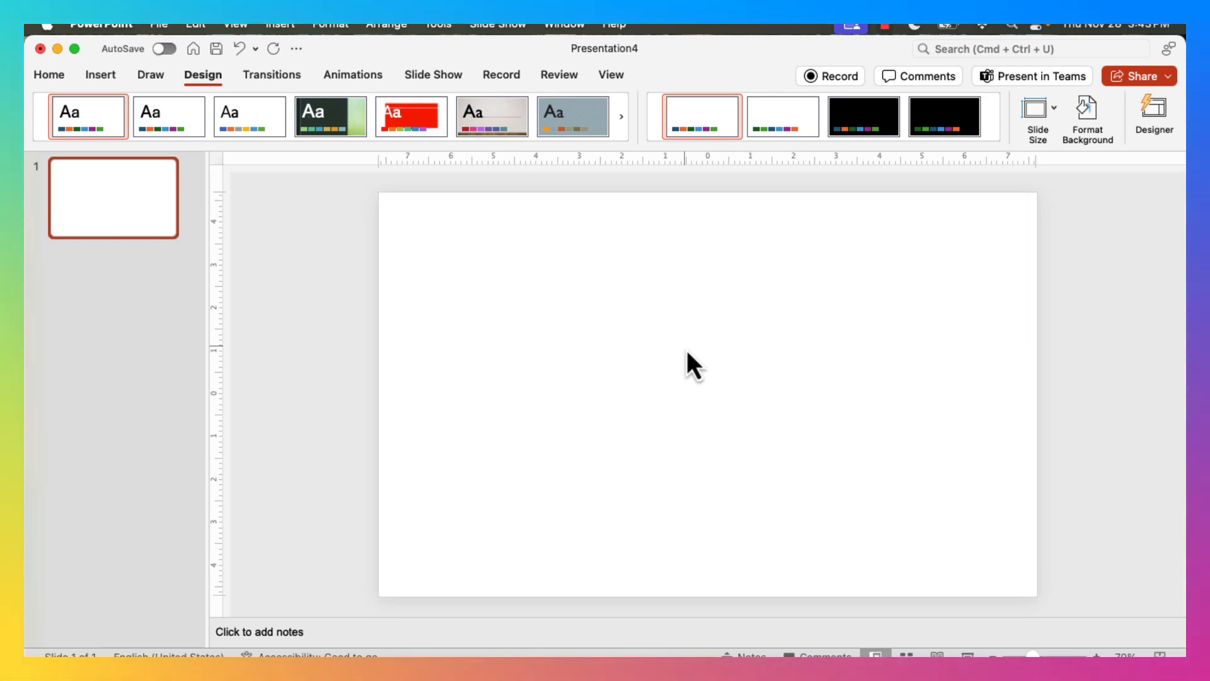
- Insert the PNG cover template from the extracted PAPERBACK_7.500x9.25 template folder in Downloads as a picture on the slide
click(96, 75)
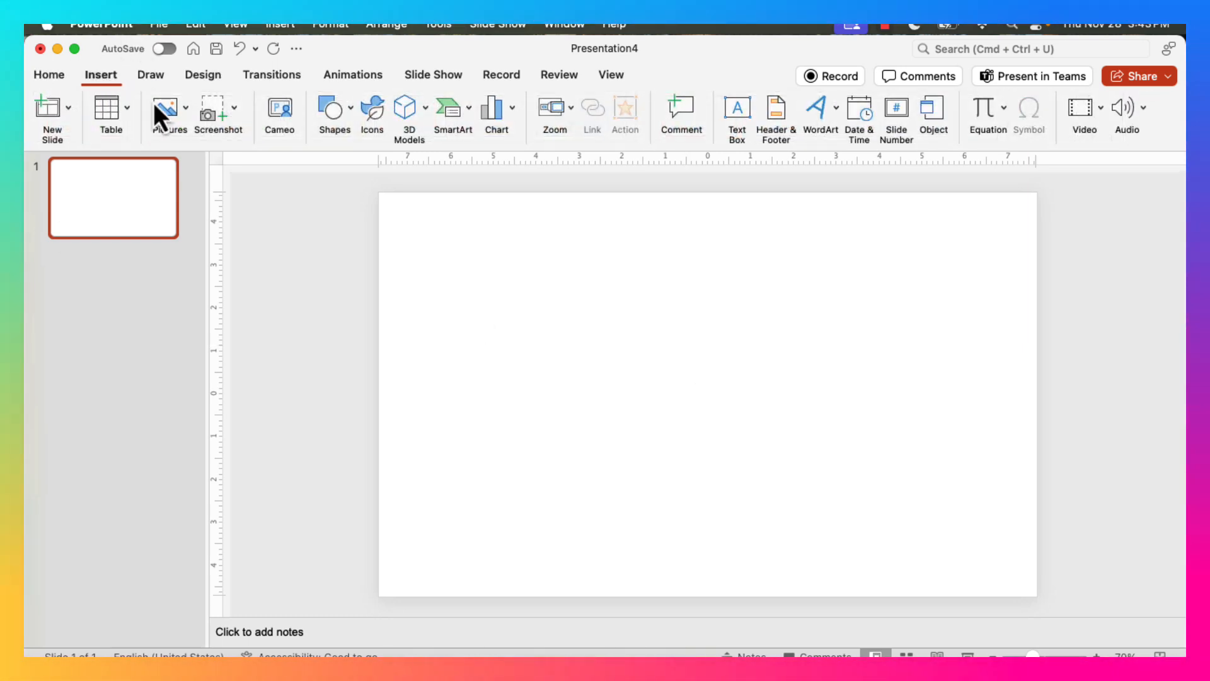
click(169, 109)
click(217, 155)
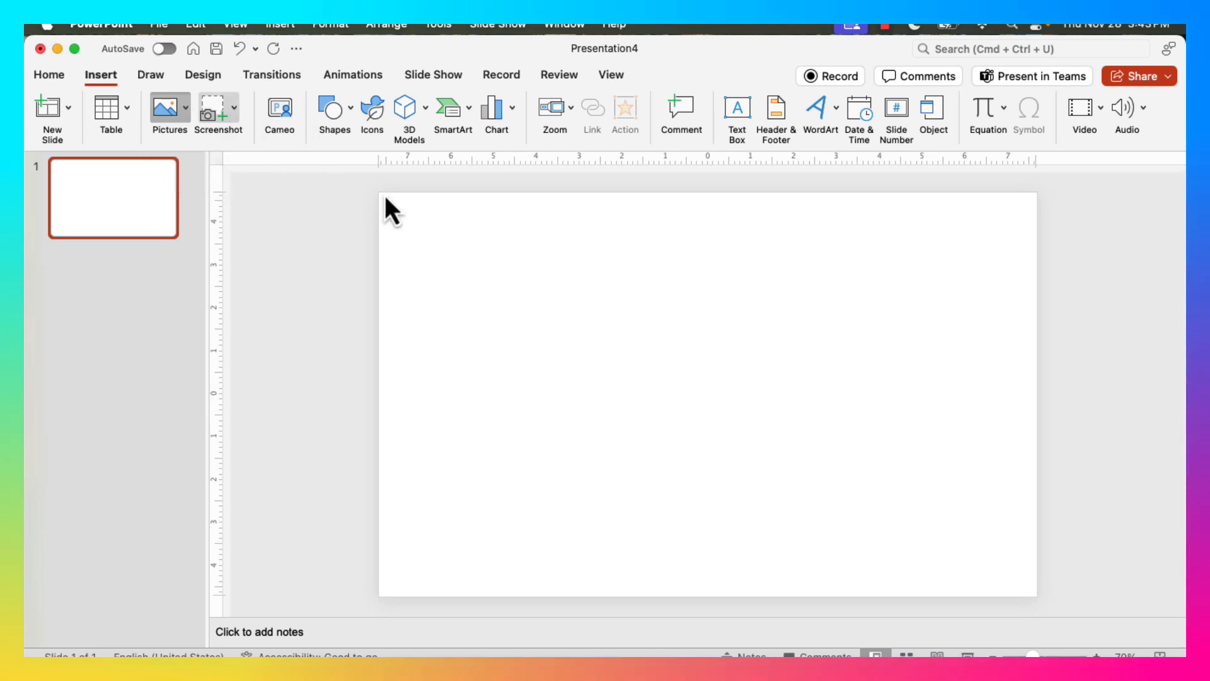
click(326, 233)
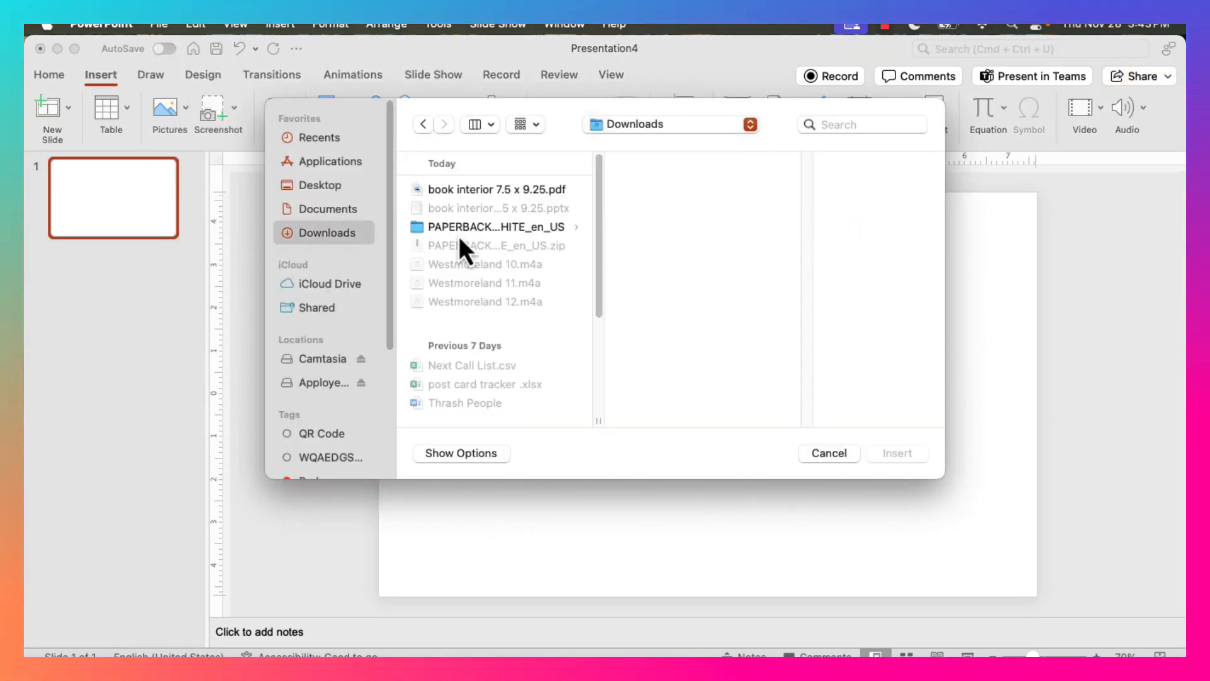
click(477, 226)
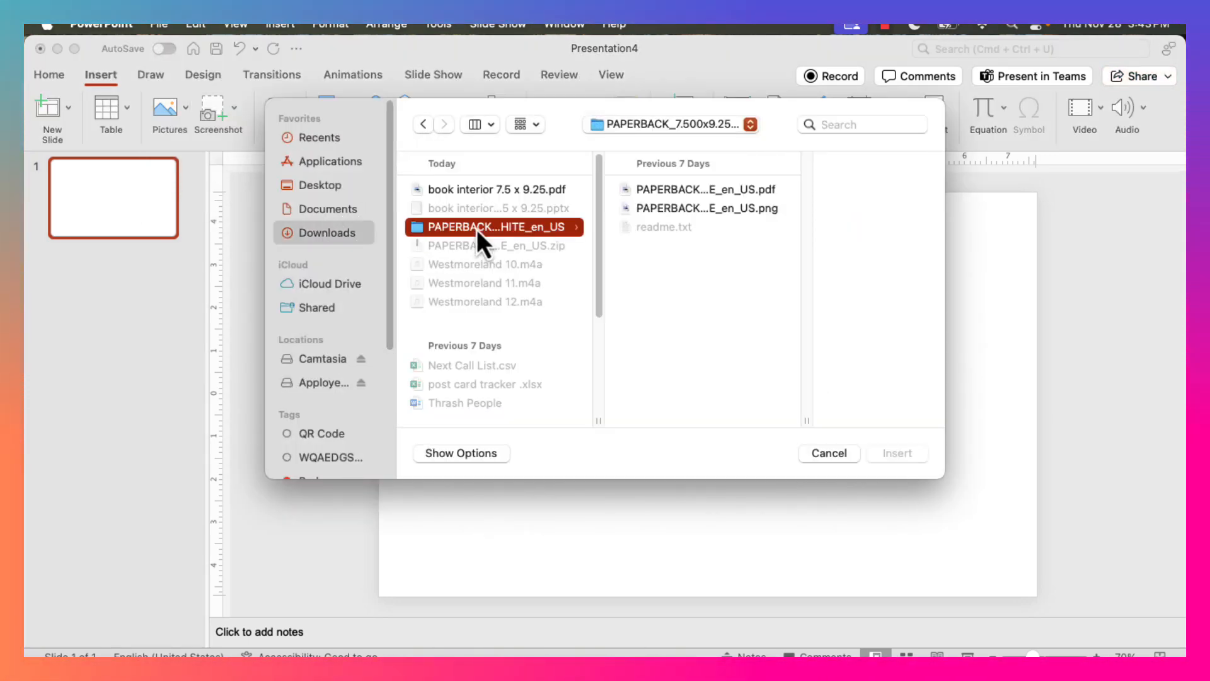
click(715, 208)
click(905, 455)
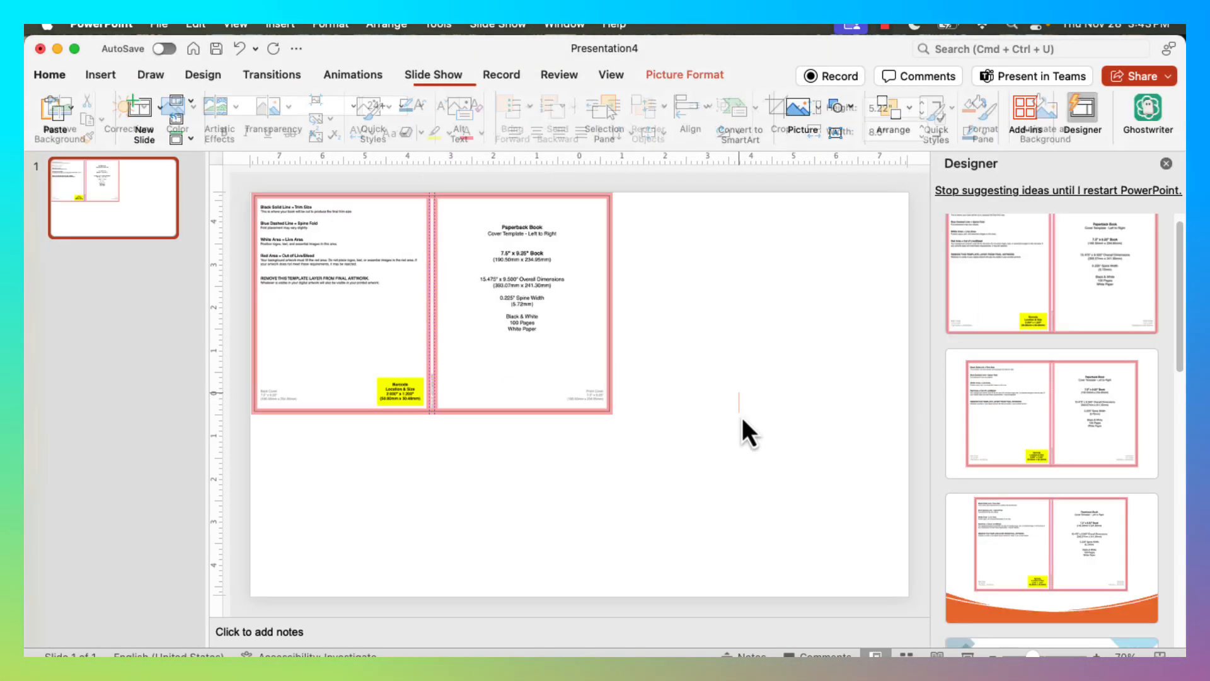
- Enlarge the template picture to about 15.48 x 9.51 in so it covers the whole slide, and close the design suggestions
drag(613, 415, 908, 599)
click(1166, 163)
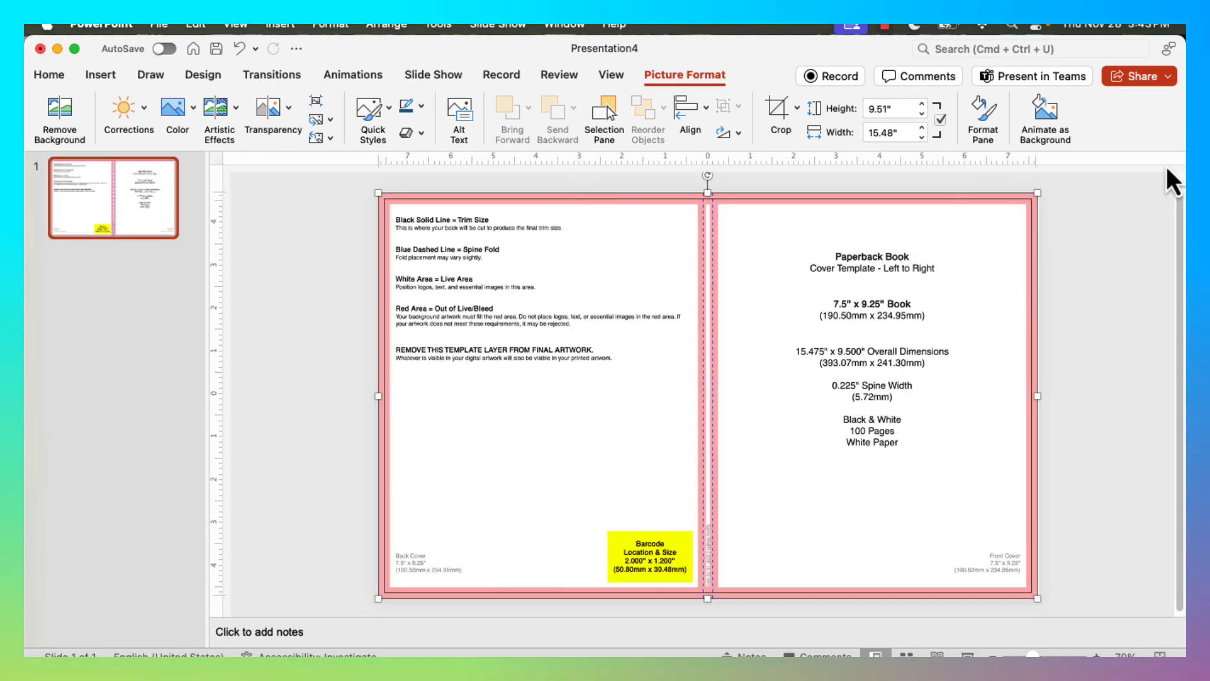
click(1046, 309)
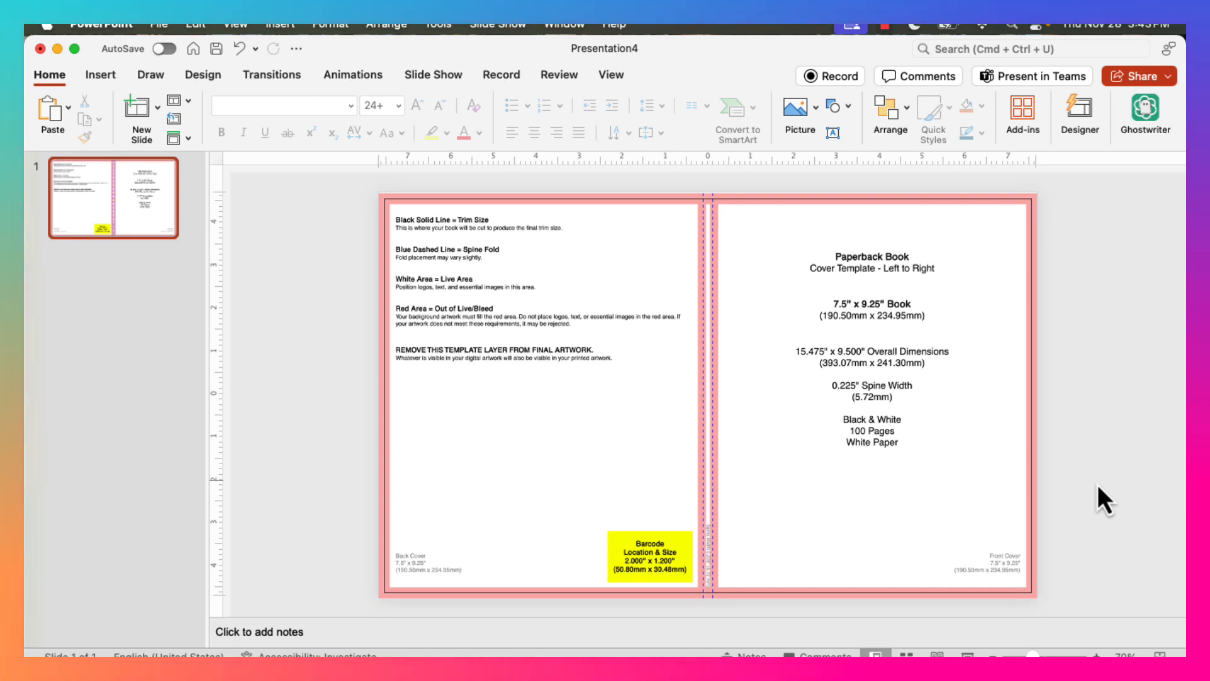
click(654, 384)
click(1100, 385)
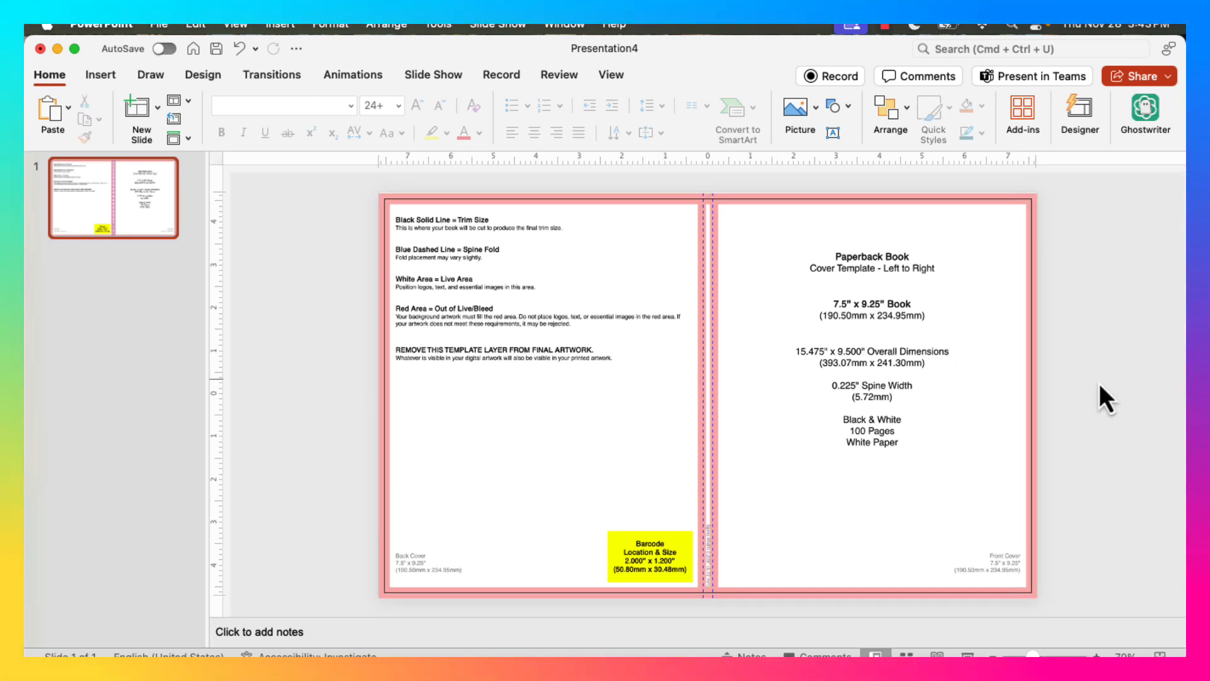
- Show the gridlines and guides over the cover template
mouse_move(1048, 642)
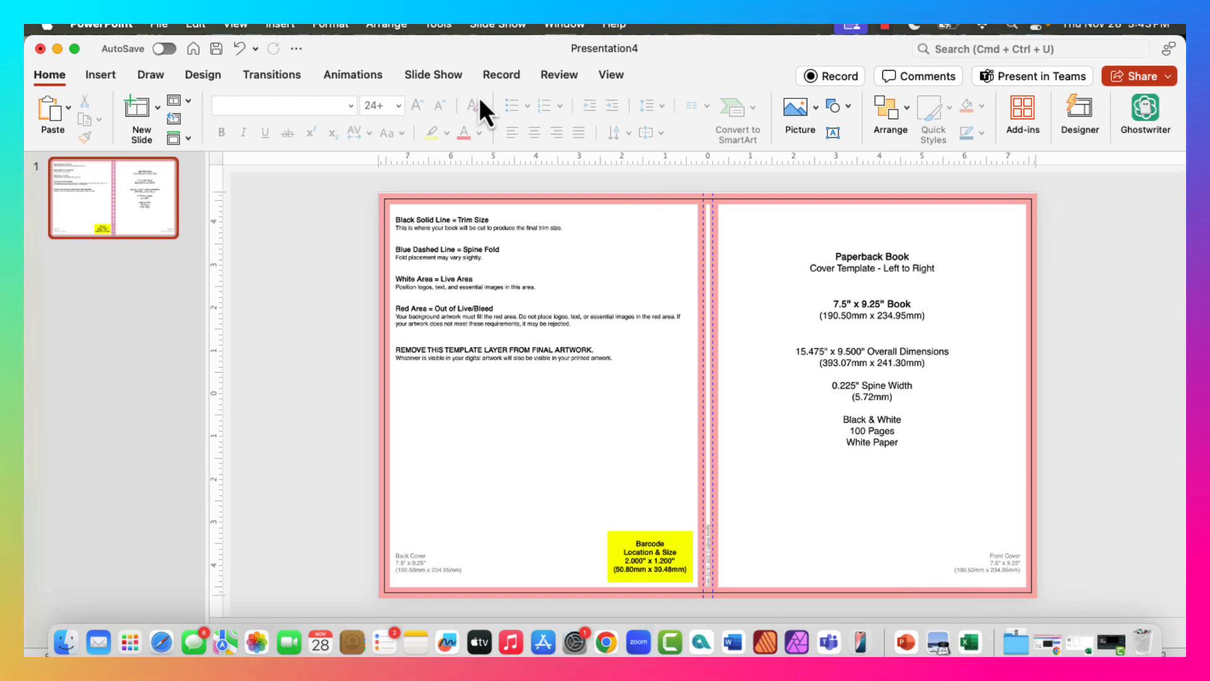
click(611, 75)
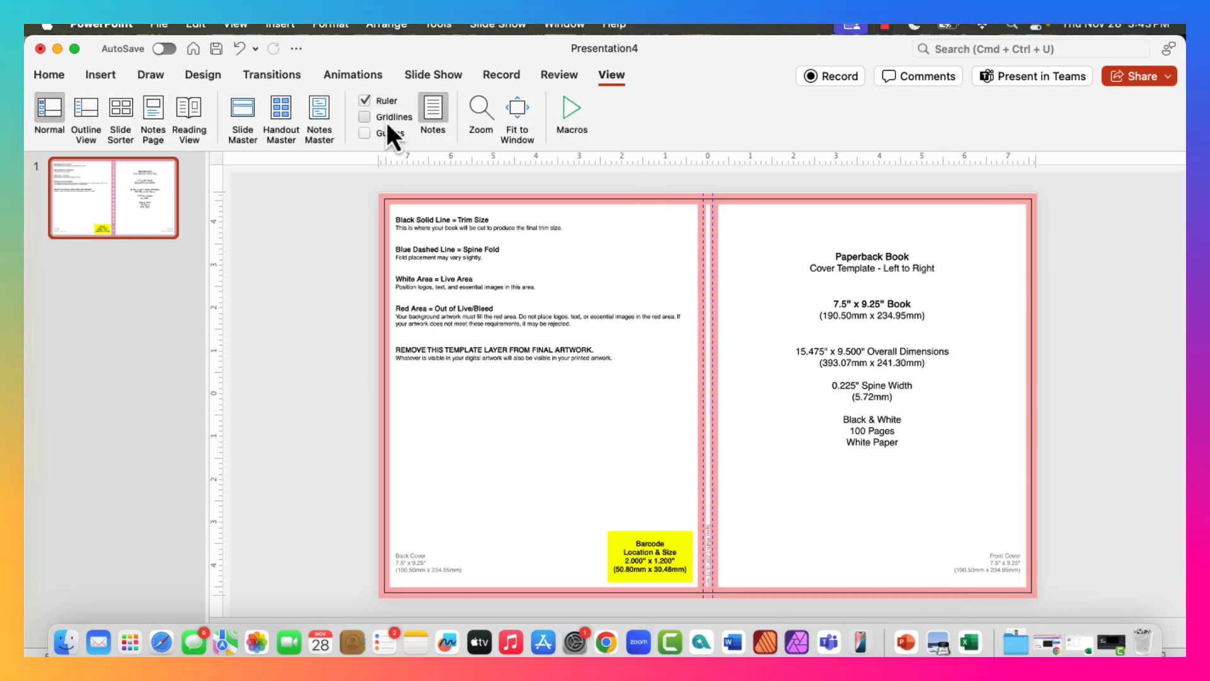
right_click(663, 291)
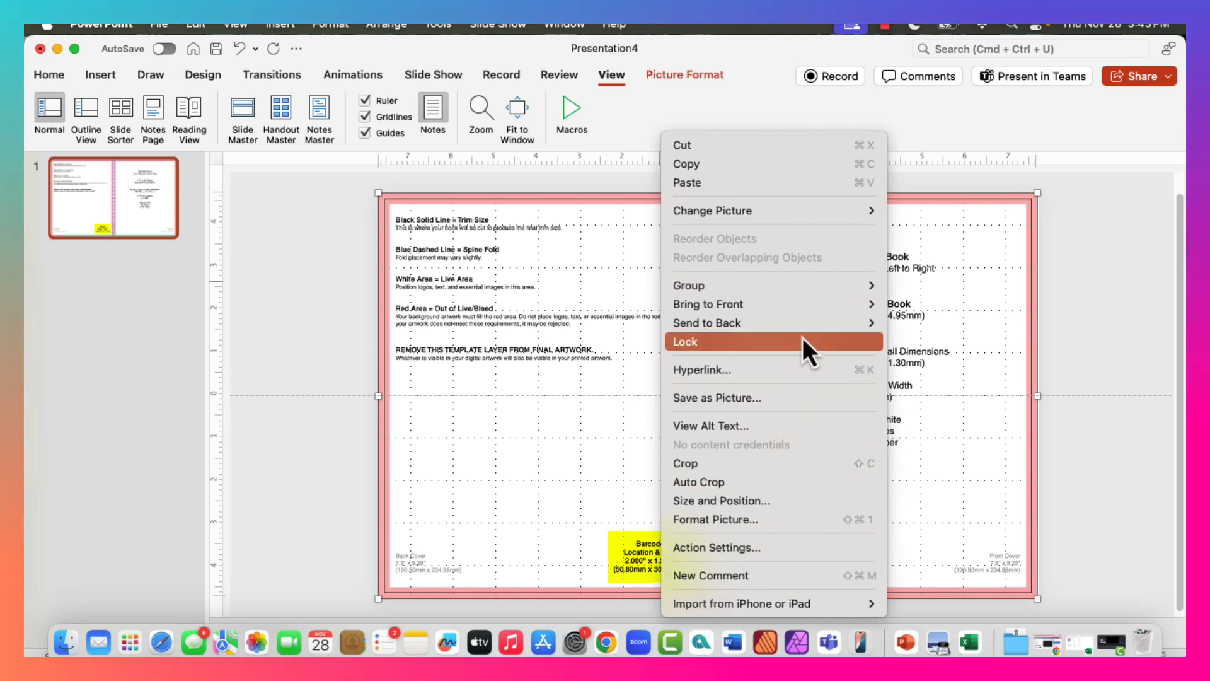
click(1038, 313)
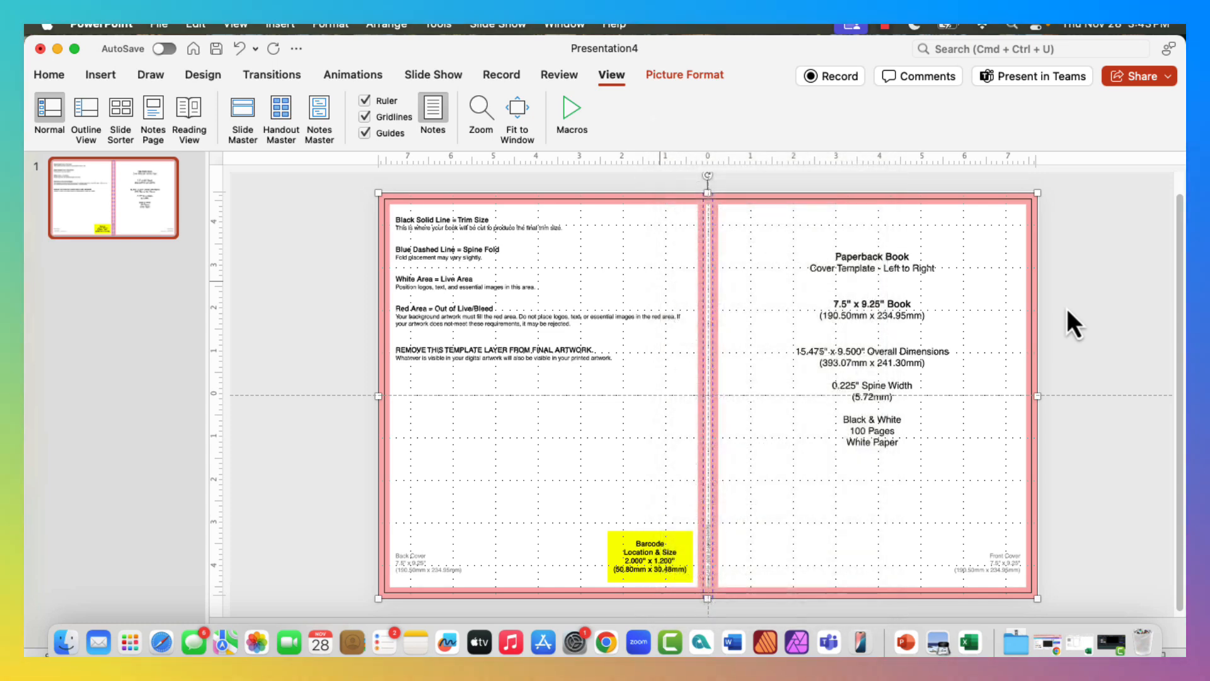
right_click(748, 289)
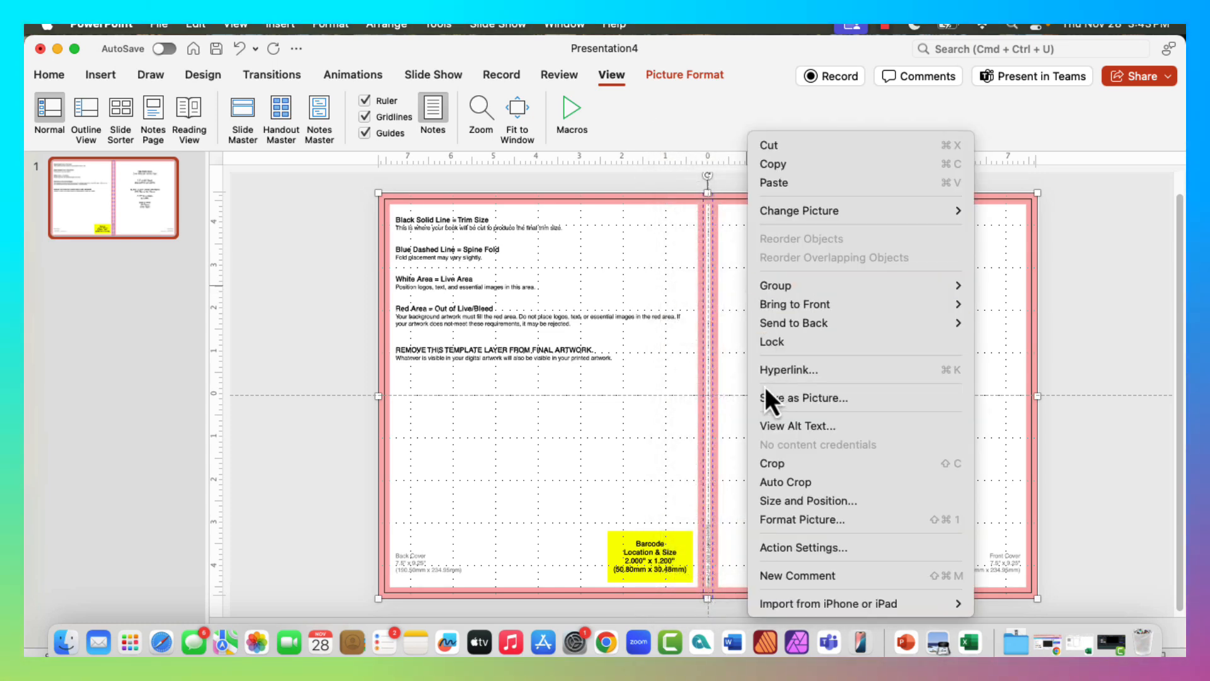
click(326, 429)
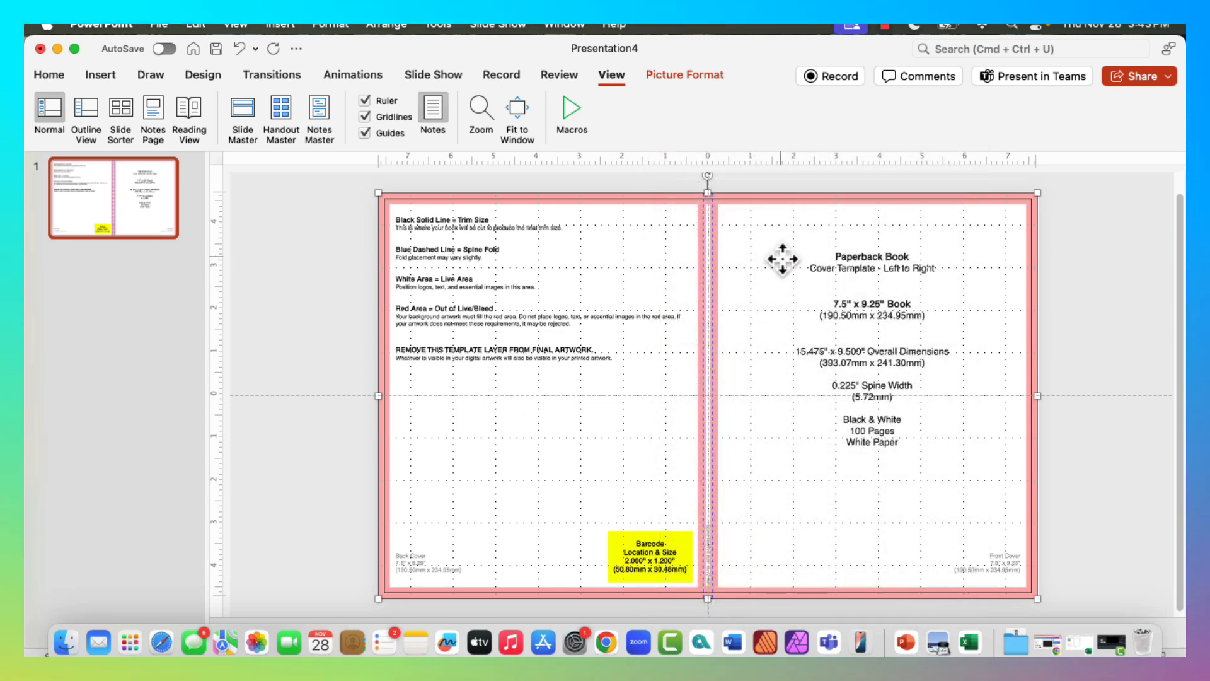
- Shift the template picture down to expose an empty strip of the slide and add a vertical guide from there
drag(782, 258, 783, 363)
right_click(782, 296)
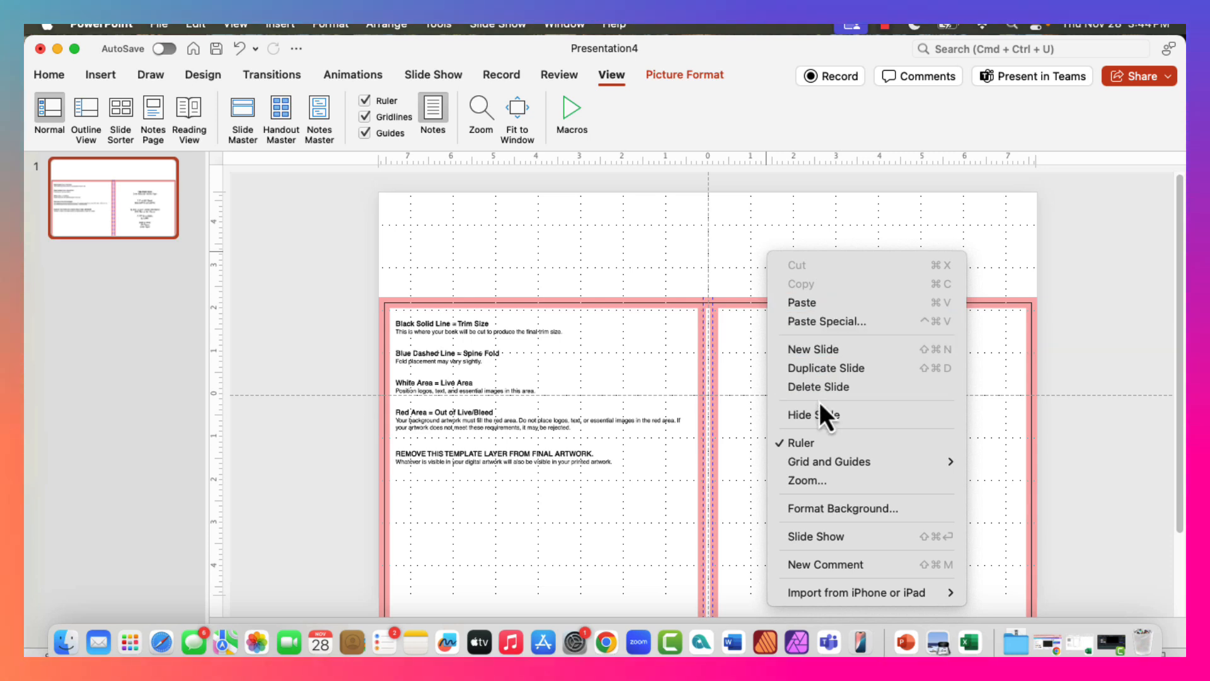
mouse_move(824, 470)
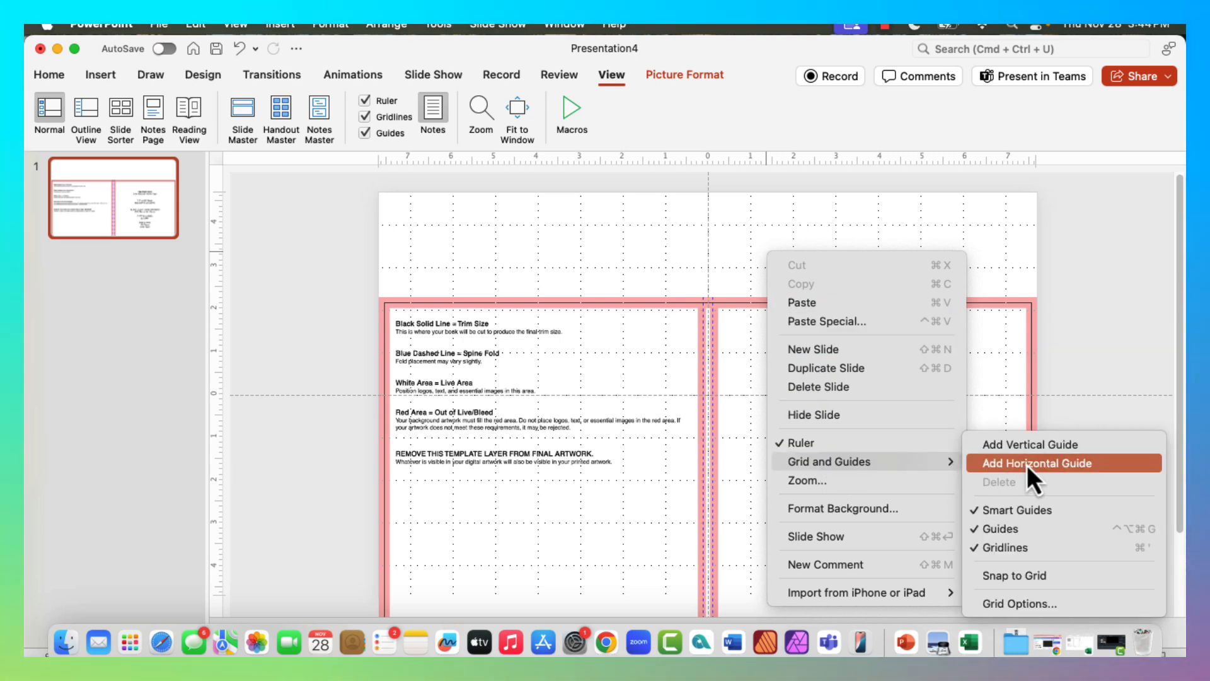
click(1025, 445)
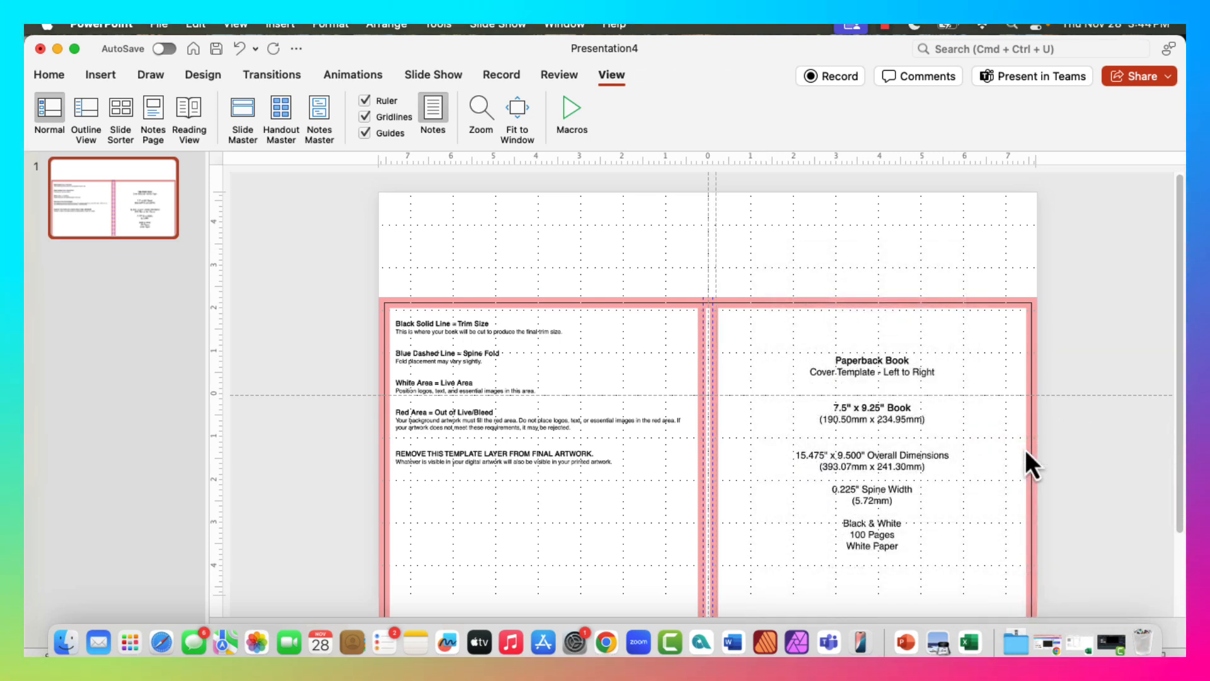
- Add a horizontal guide to the slide from the empty area above the template picture
right_click(852, 262)
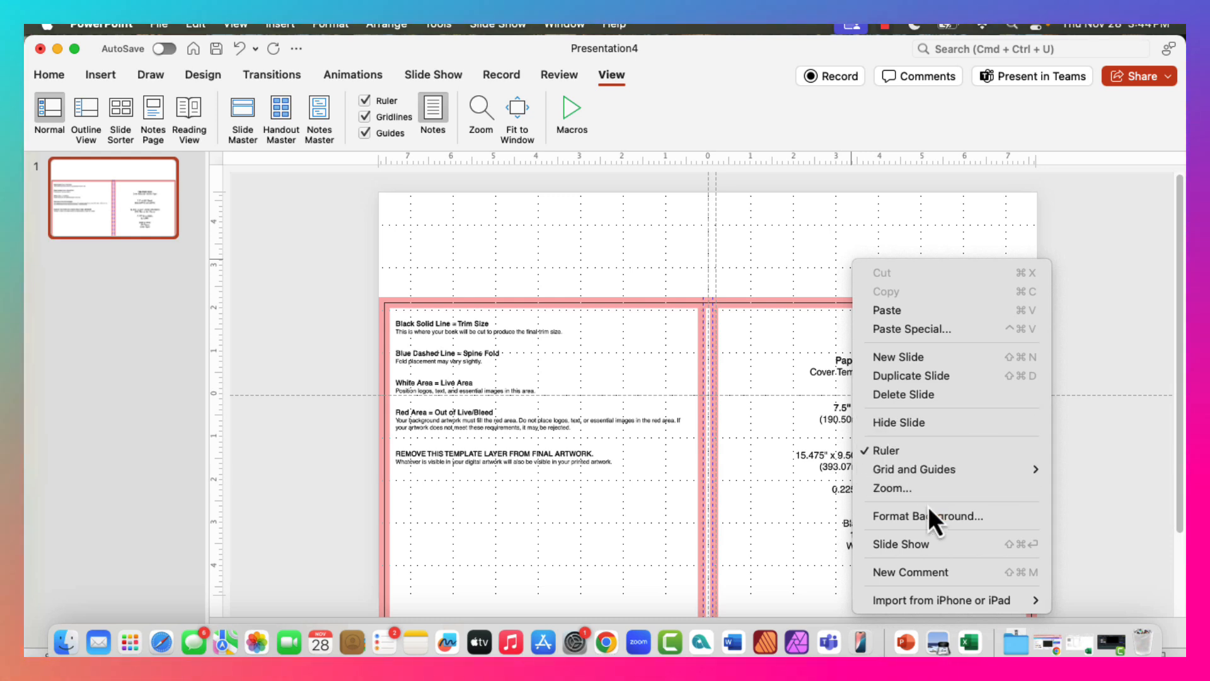
right_click(832, 192)
right_click(751, 229)
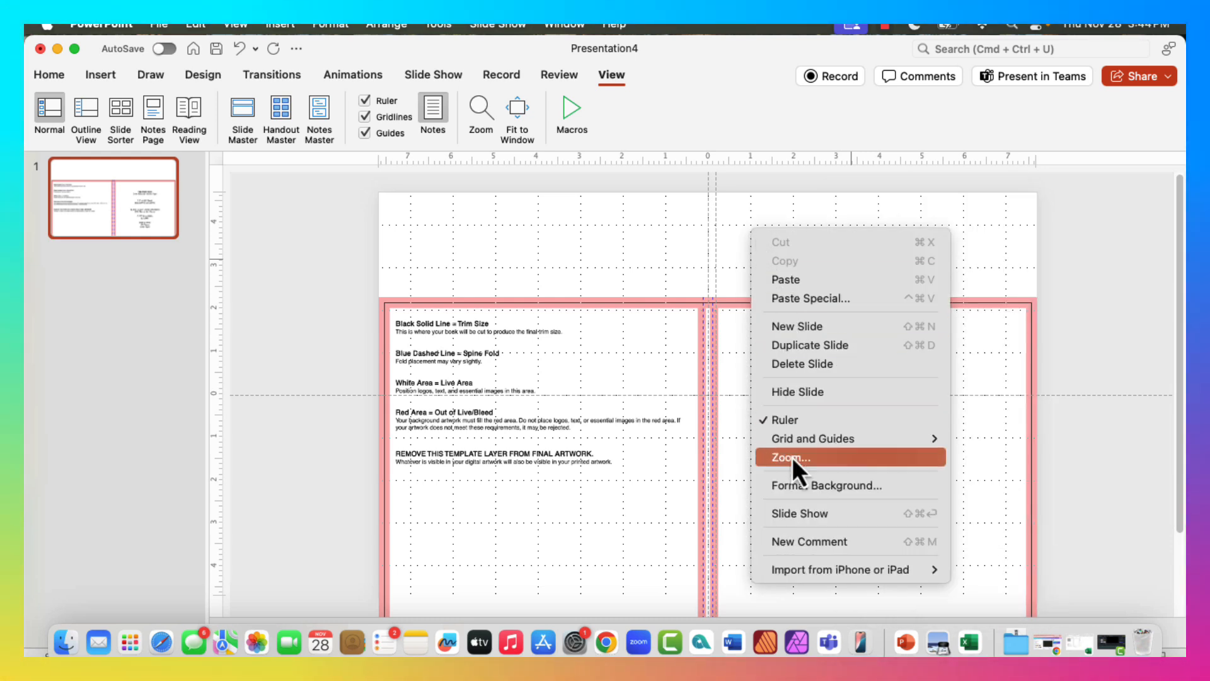
mouse_move(813, 438)
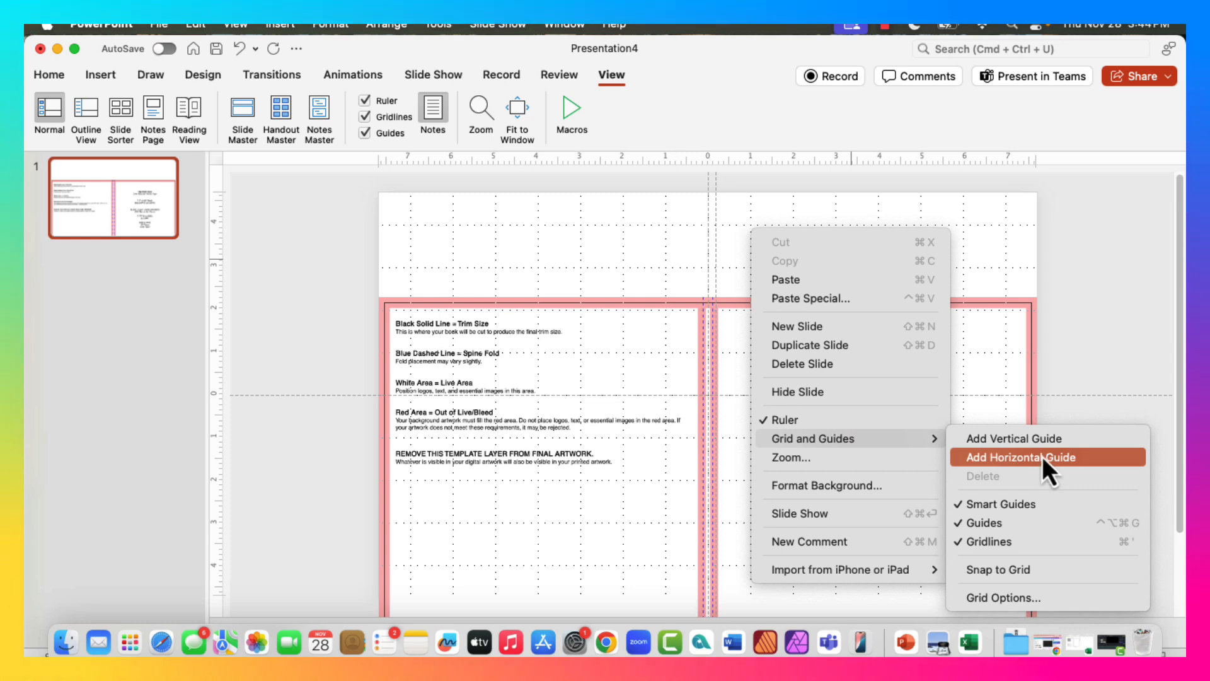
click(1037, 458)
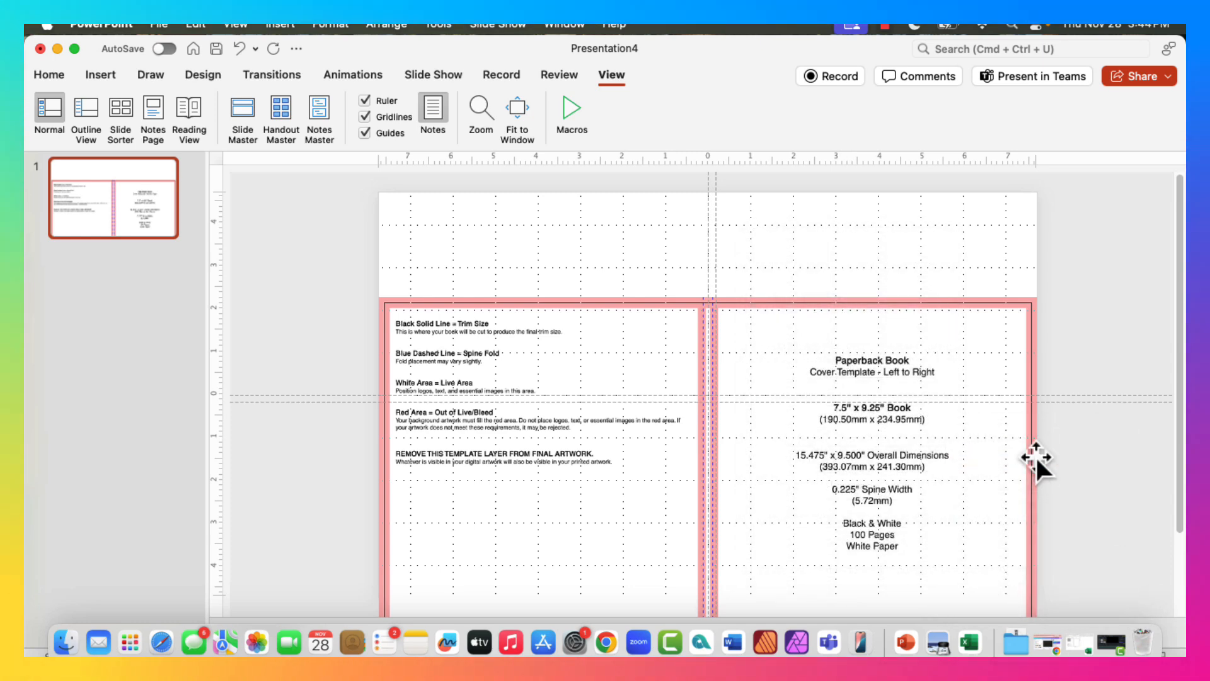
- Hide the gridlines and move the template picture back so it lines up with the slide edges
drag(791, 310, 790, 211)
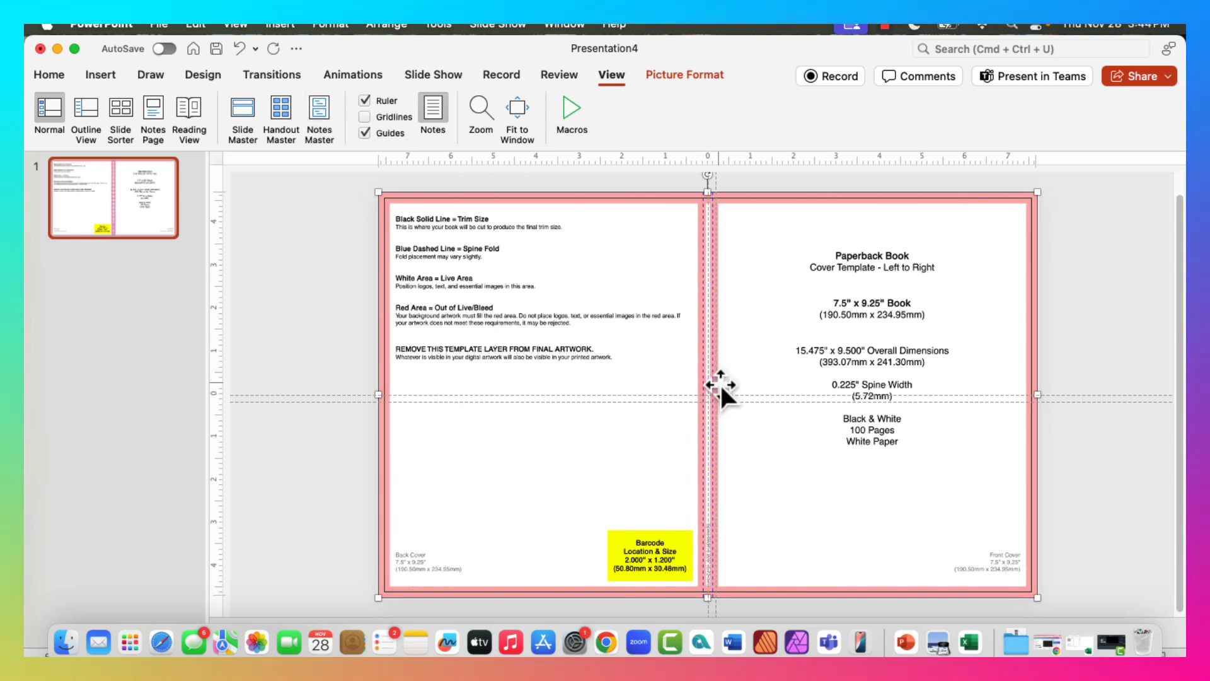
drag(721, 395, 726, 292)
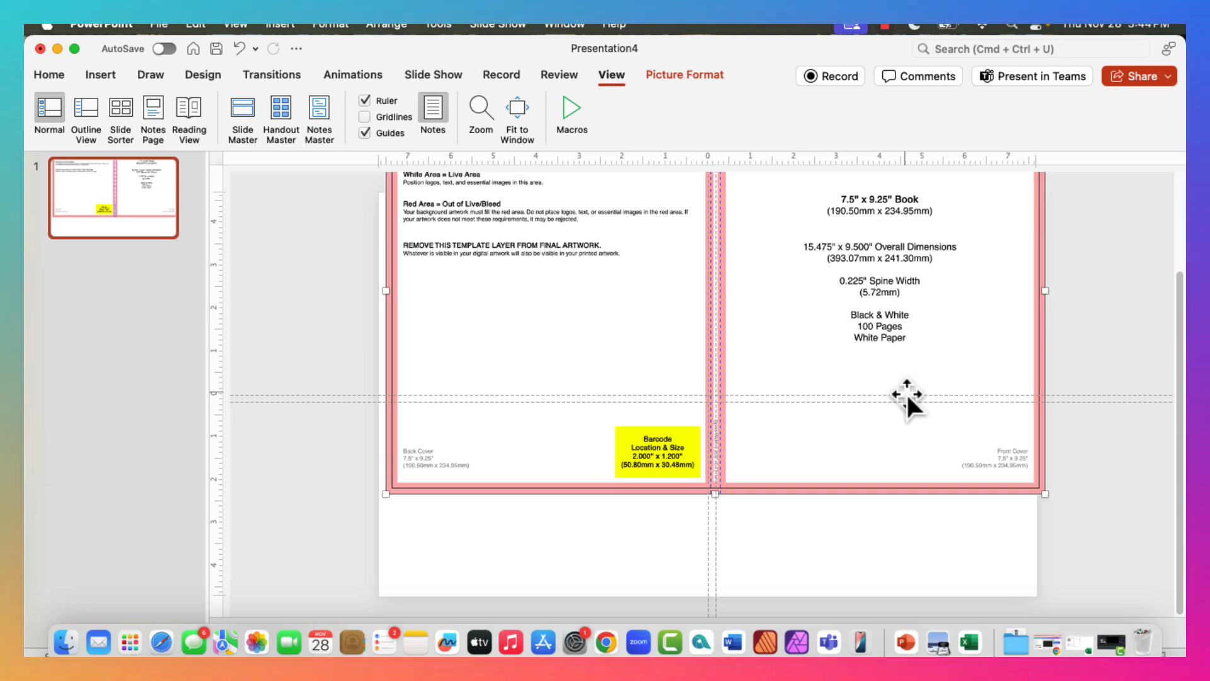
scroll(1010, 599, up, 4)
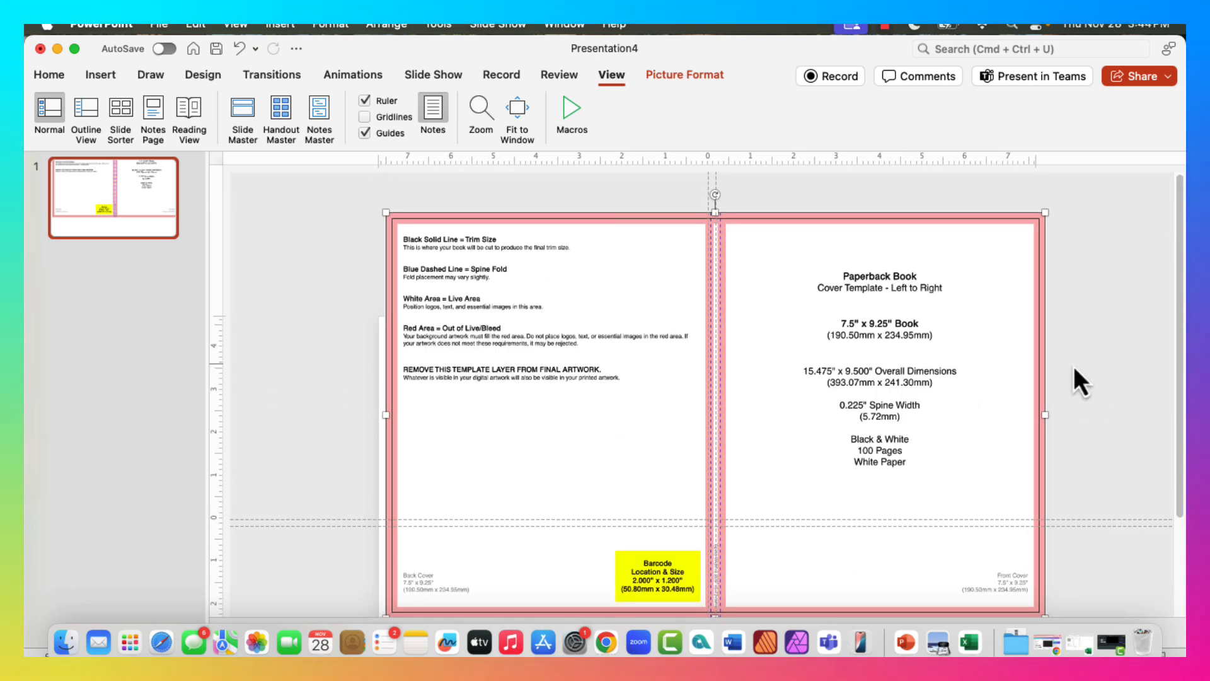
drag(565, 327, 588, 439)
scroll(945, 338, down, 4)
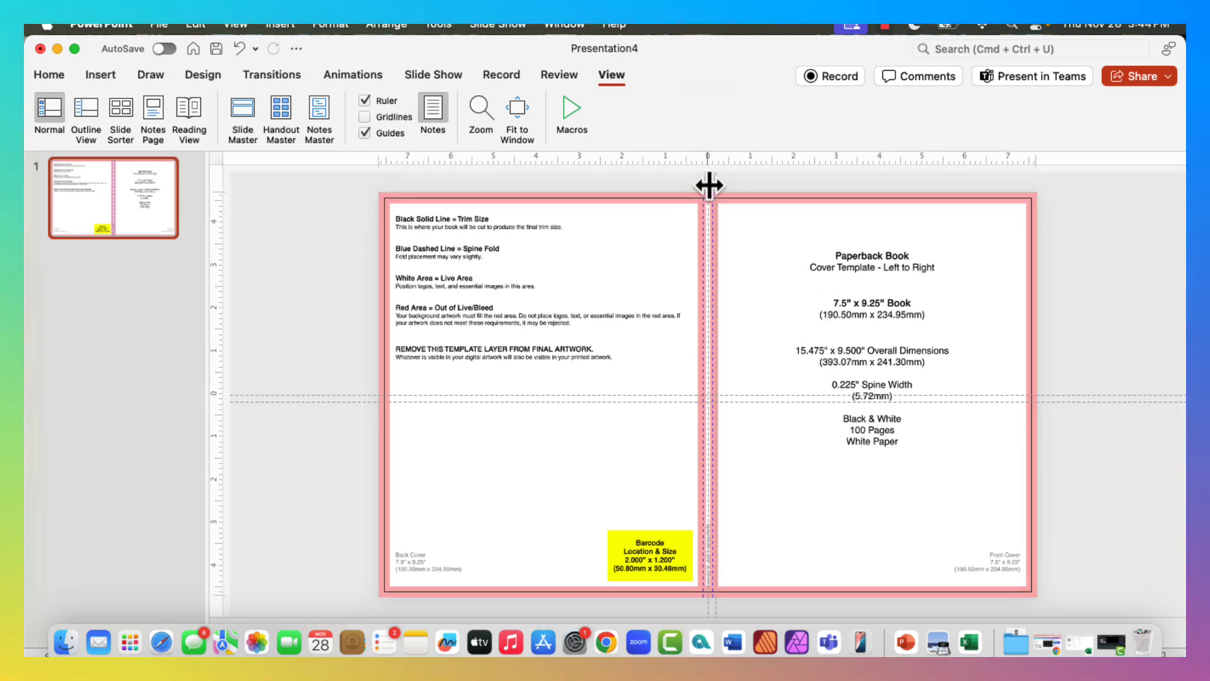
- Move the vertical guide at the slide's centre to the left outer edge of the spine's red band
drag(708, 183, 697, 184)
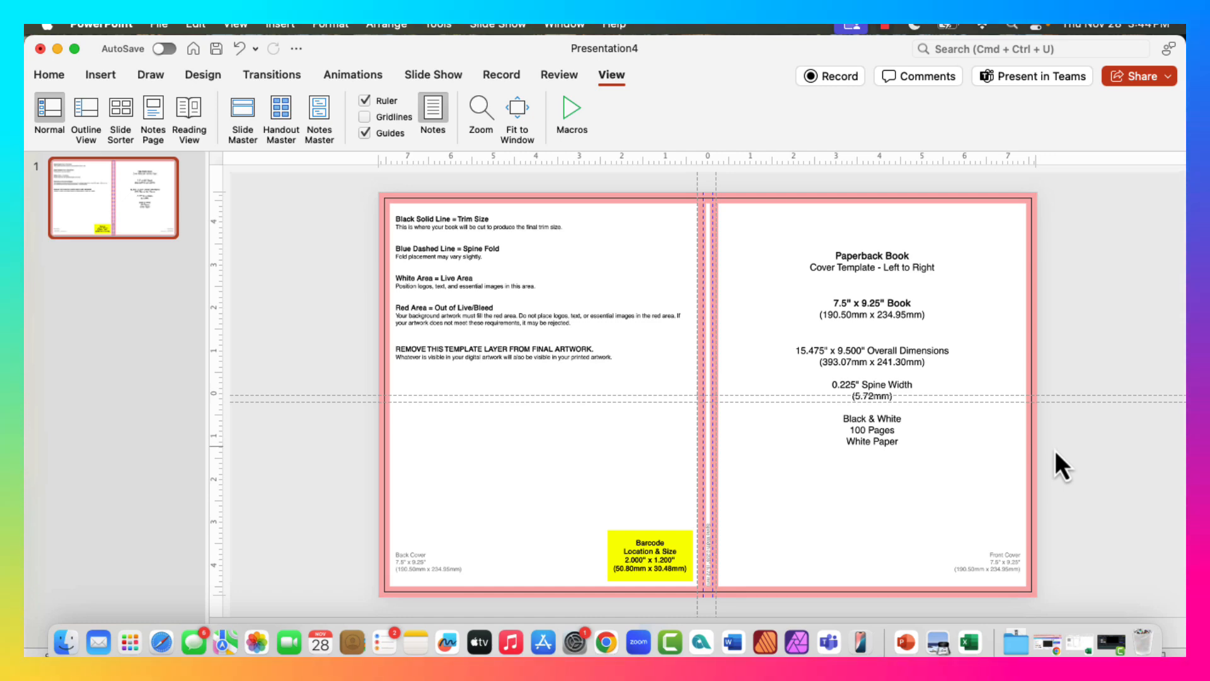
scroll(1055, 450, up, 3)
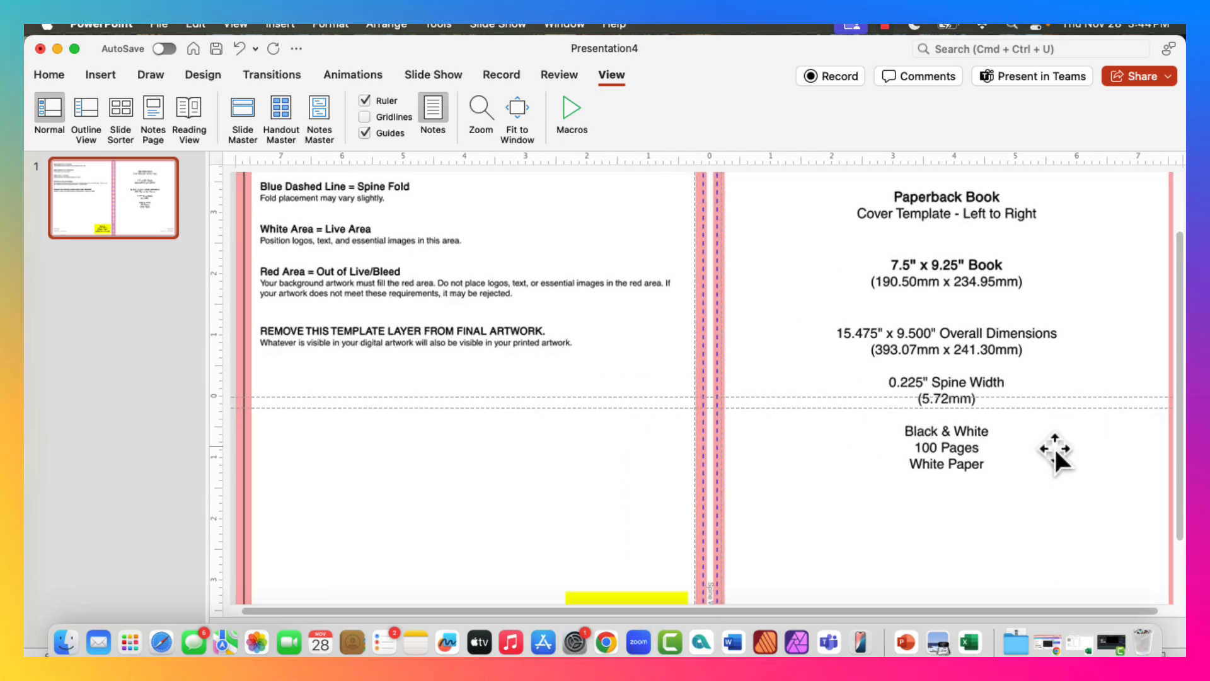
drag(720, 247, 722, 242)
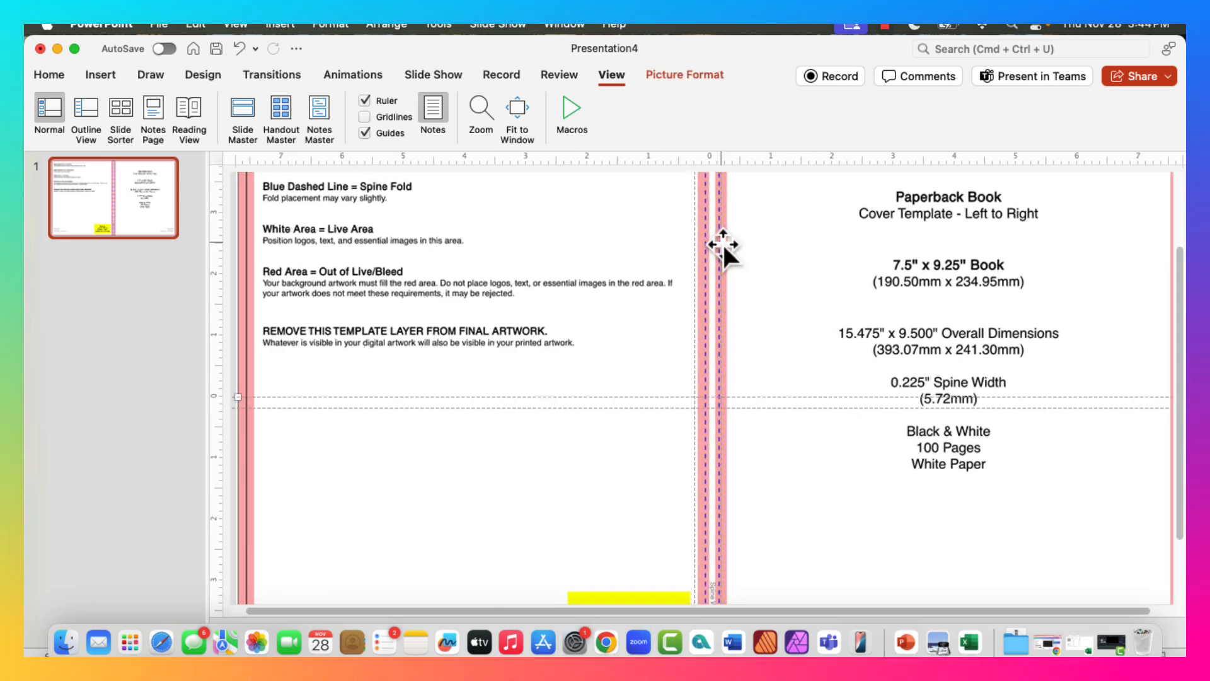
key(super+z)
key(super+z)
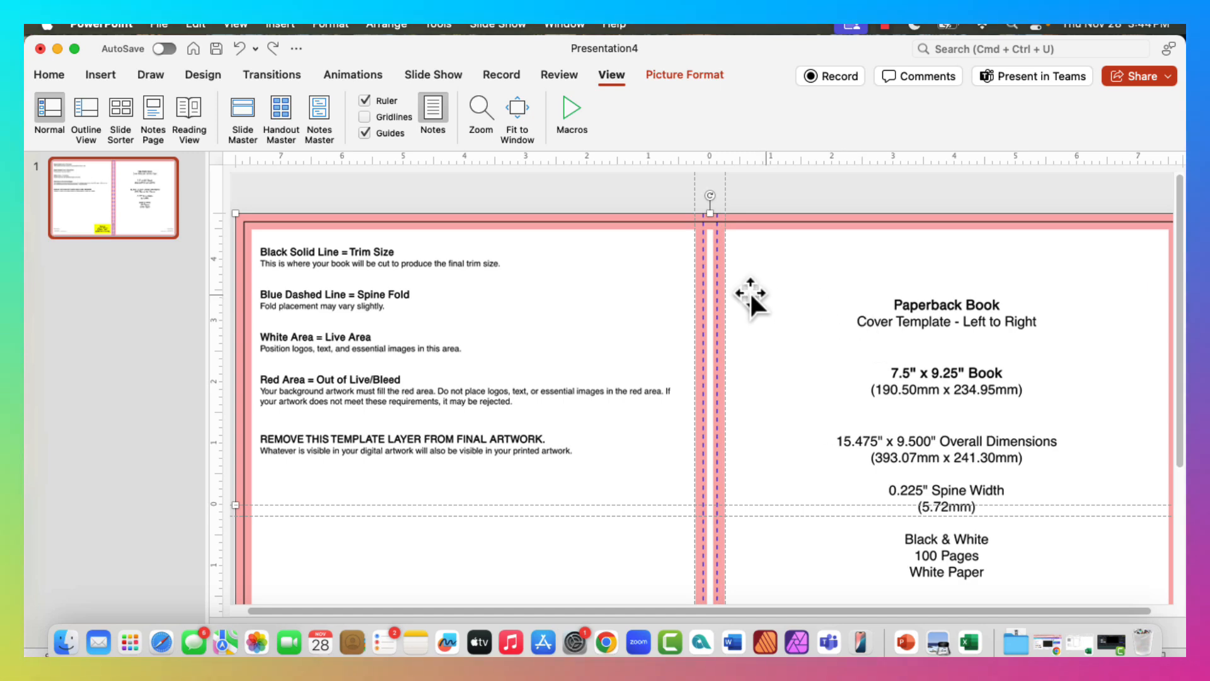
drag(549, 508, 750, 406)
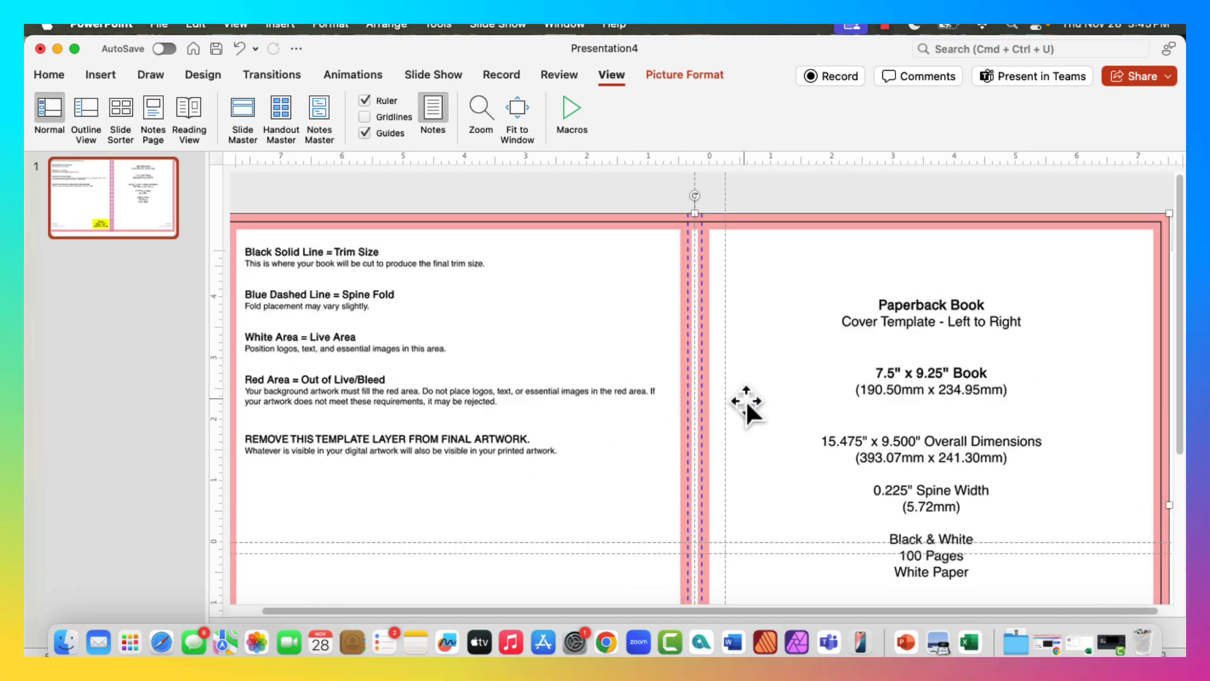
scroll(742, 362, down, 5)
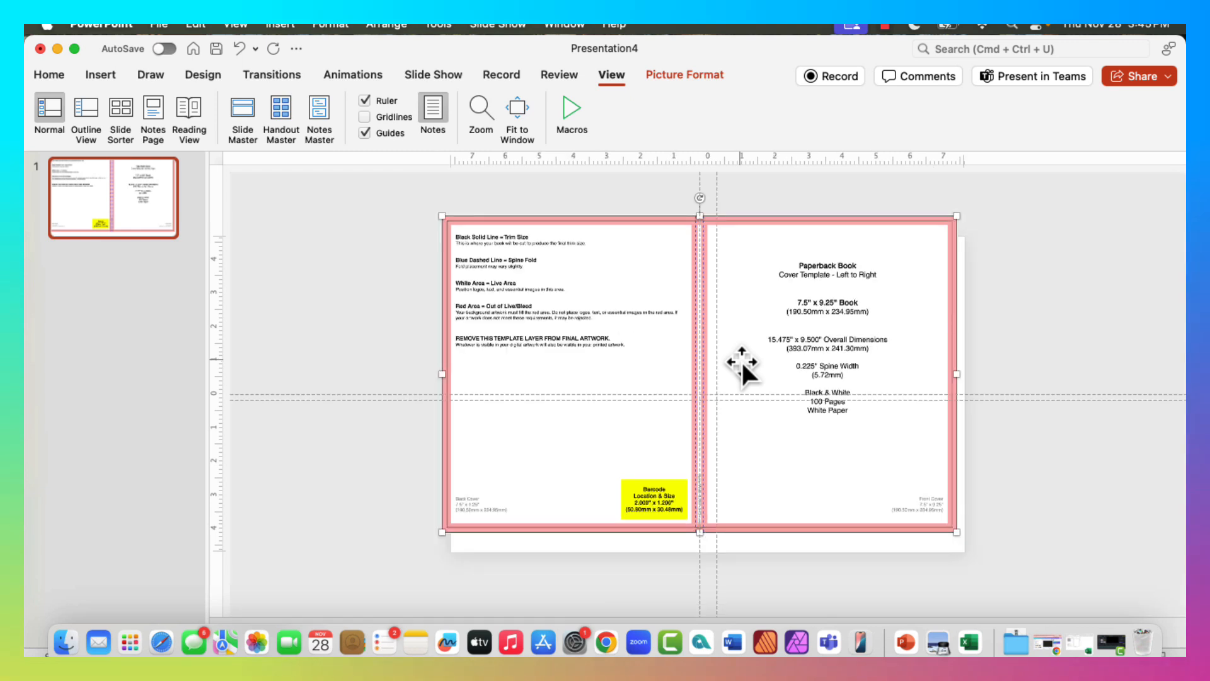
drag(786, 364, 795, 385)
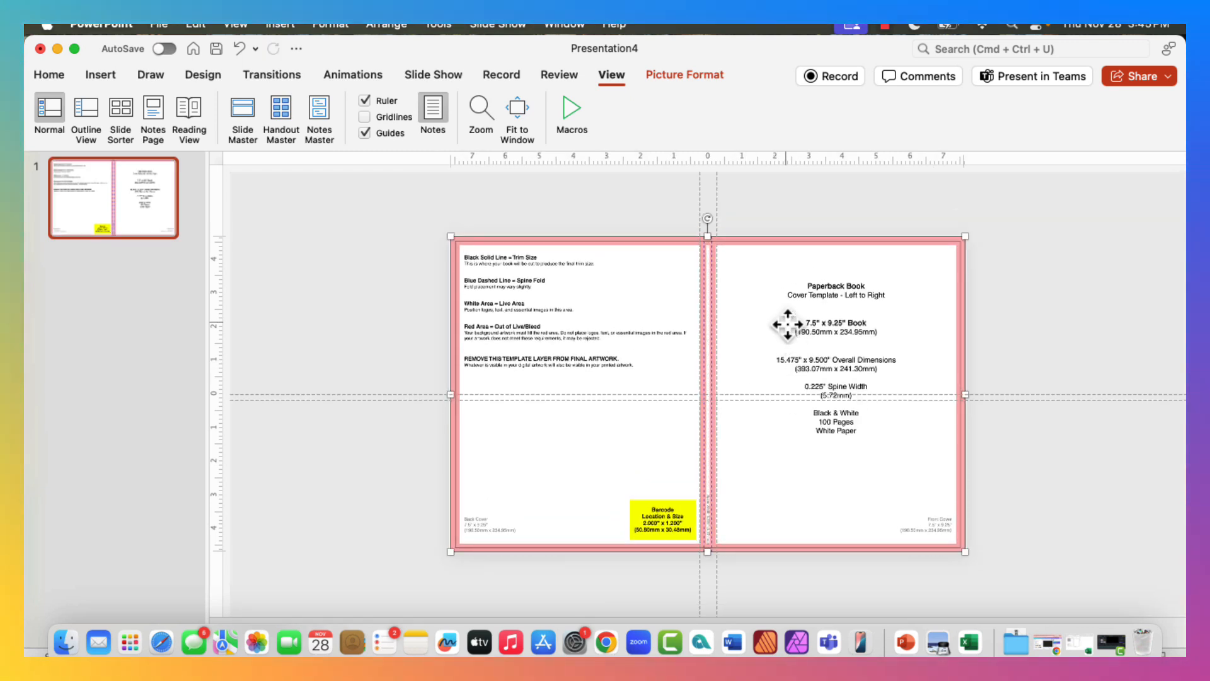
- Lock the template picture in place on the slide
right_click(791, 379)
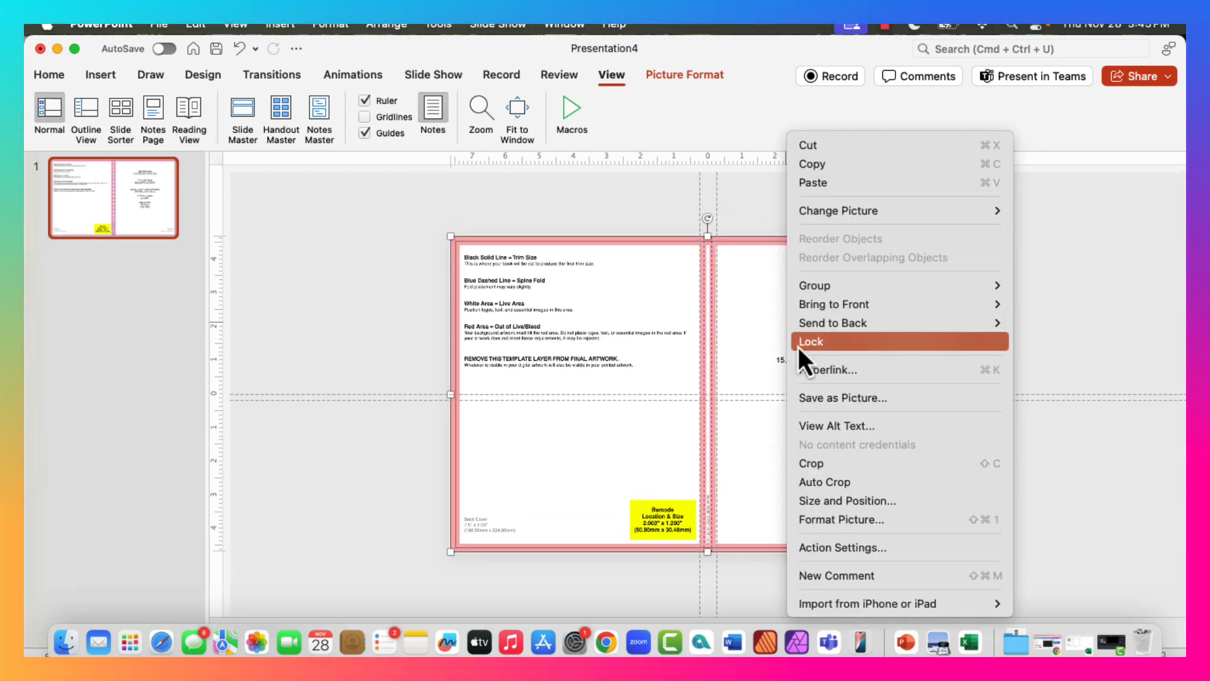
click(313, 439)
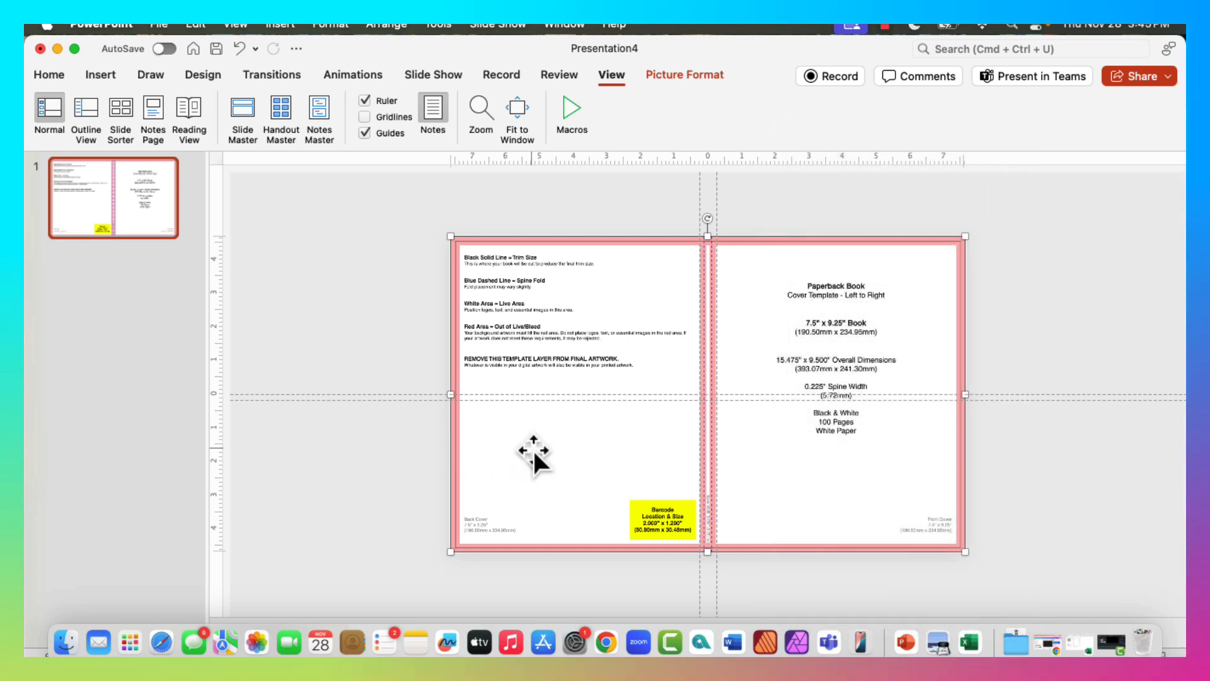
click(1025, 424)
right_click(924, 277)
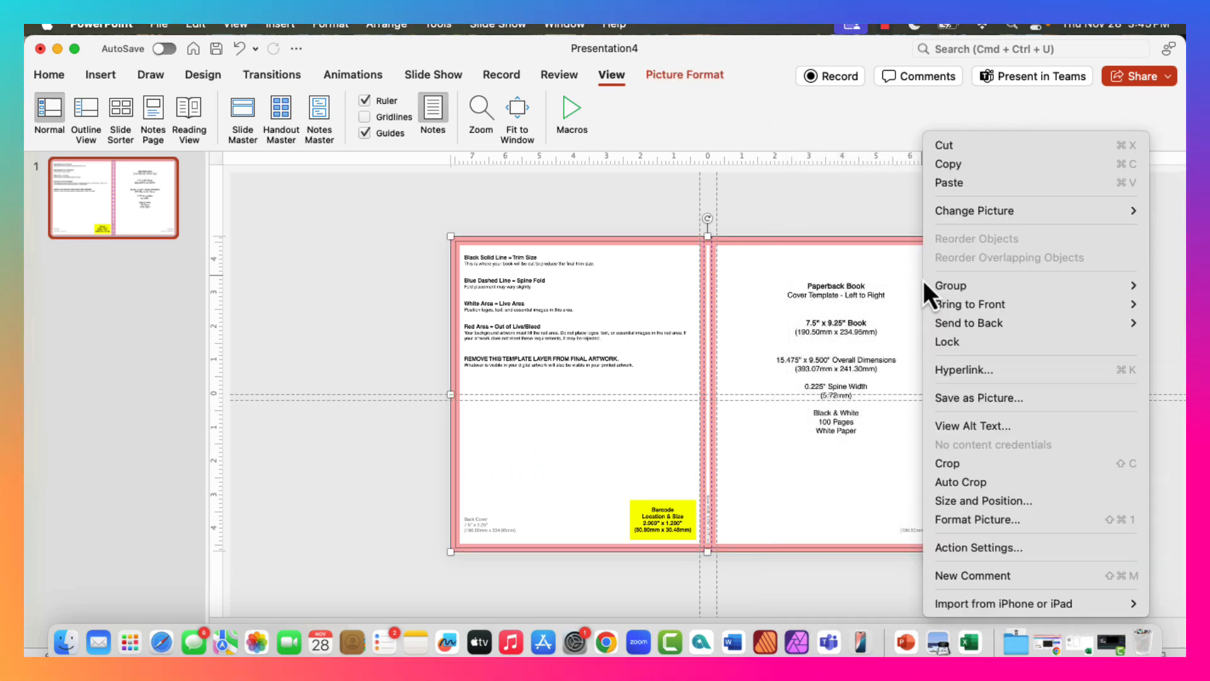
click(962, 348)
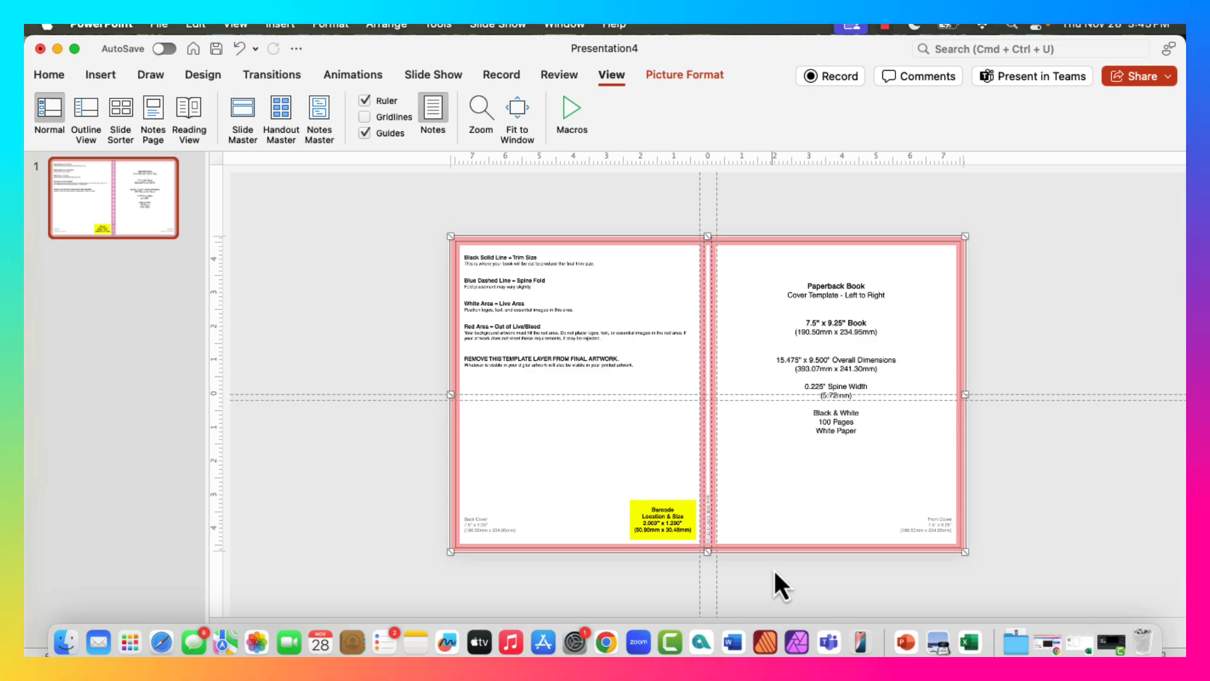
scroll(774, 569, up, 5)
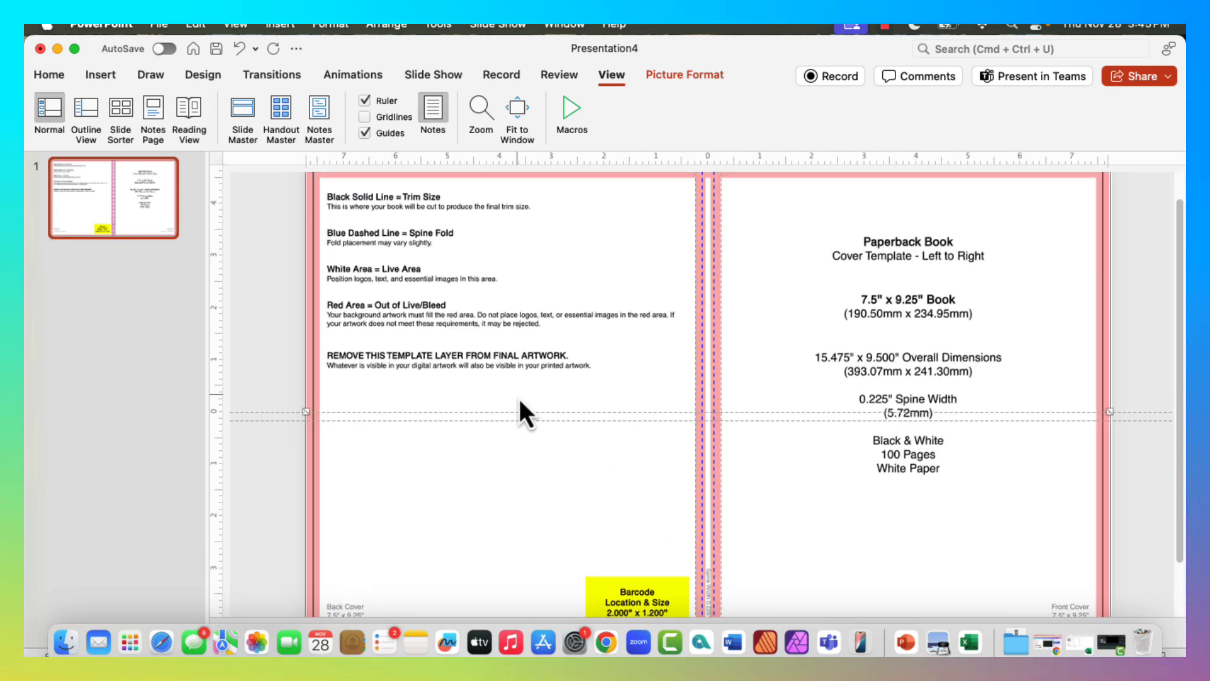
- Unlock the template picture
double_click(531, 411)
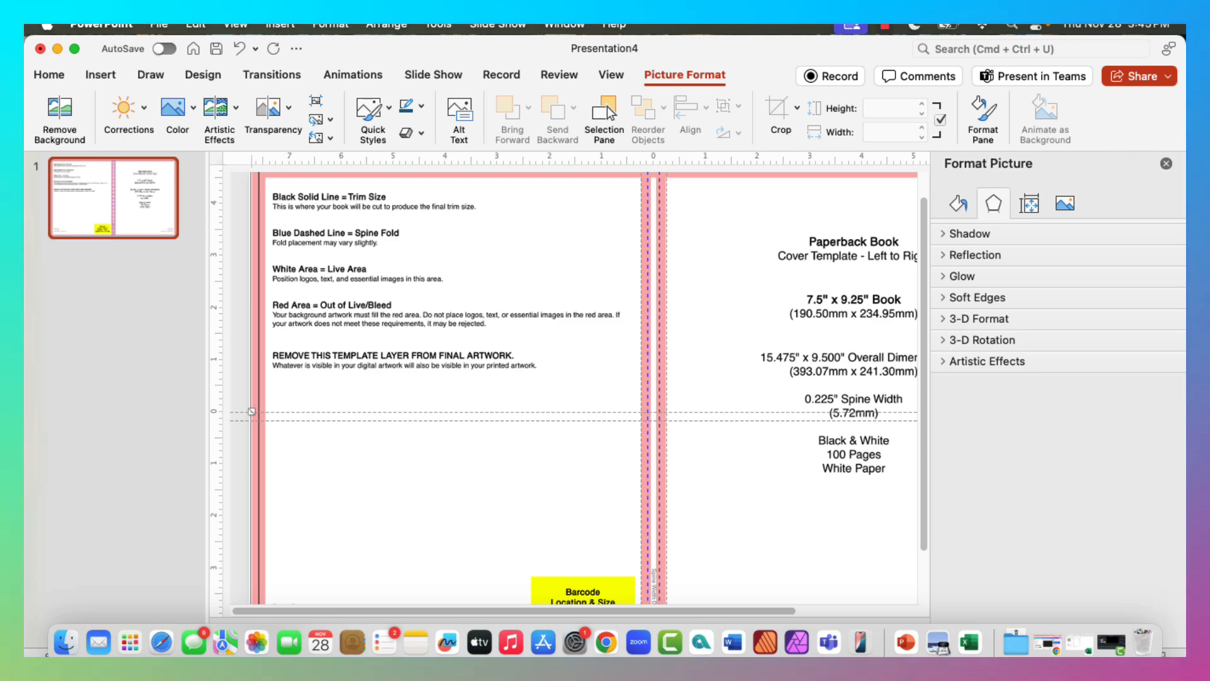
click(1166, 163)
right_click(851, 303)
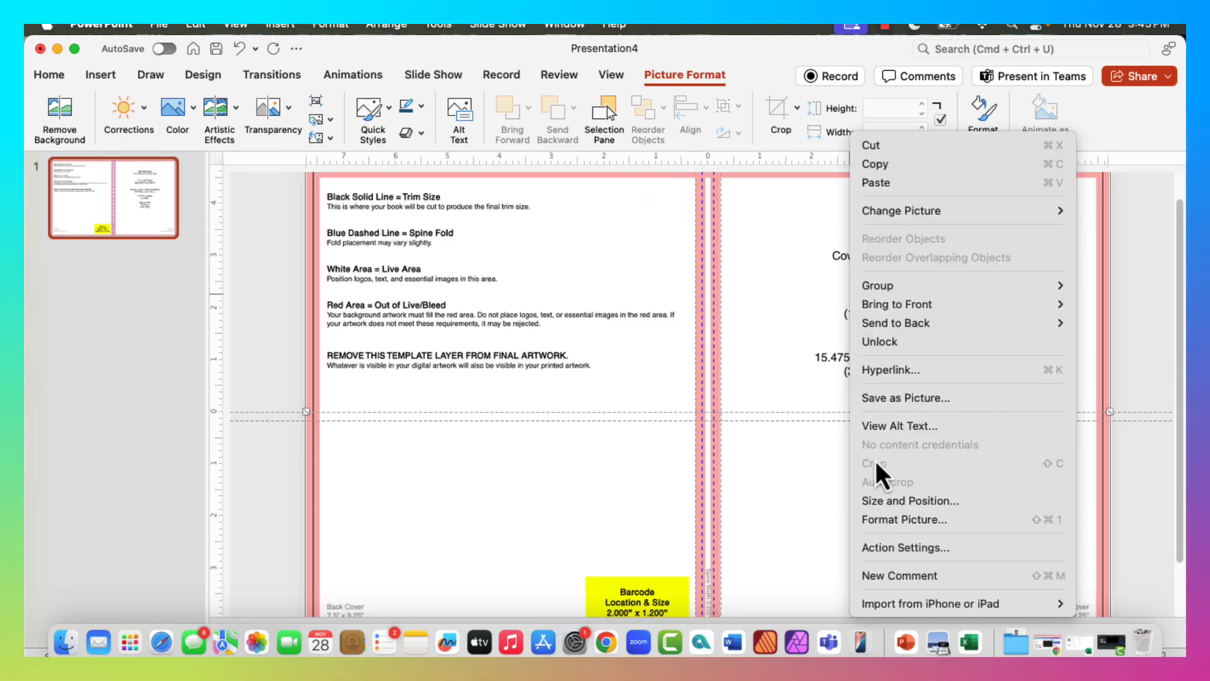
click(890, 342)
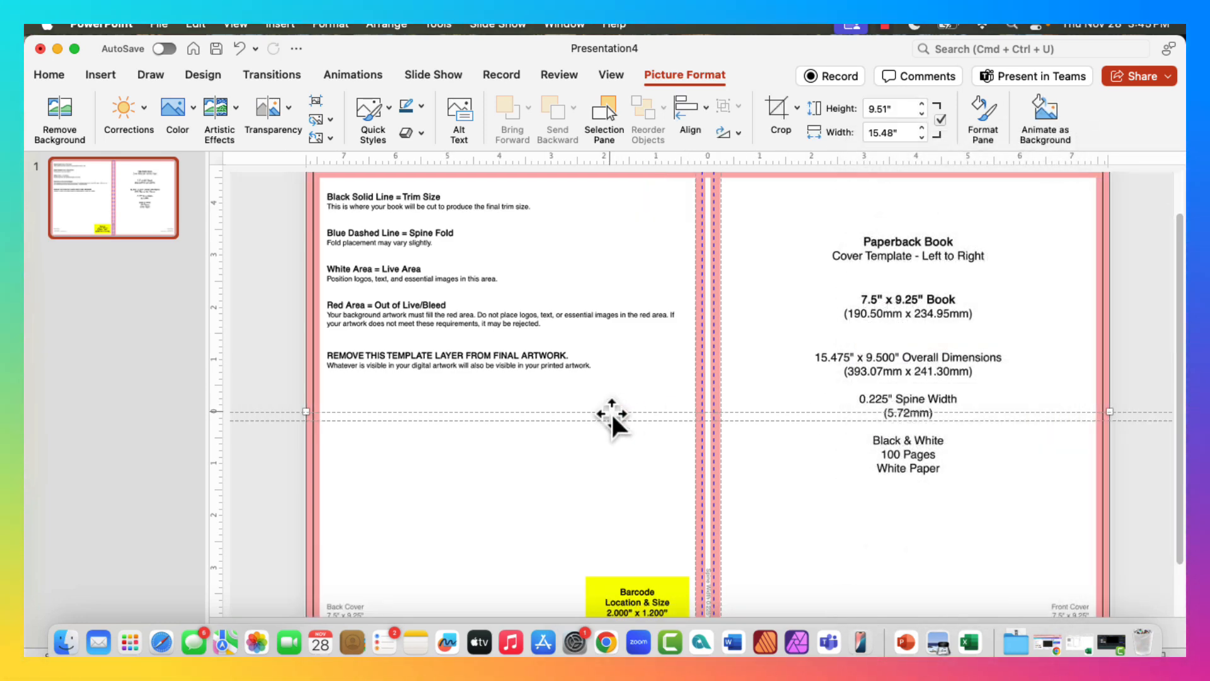
drag(611, 416, 615, 327)
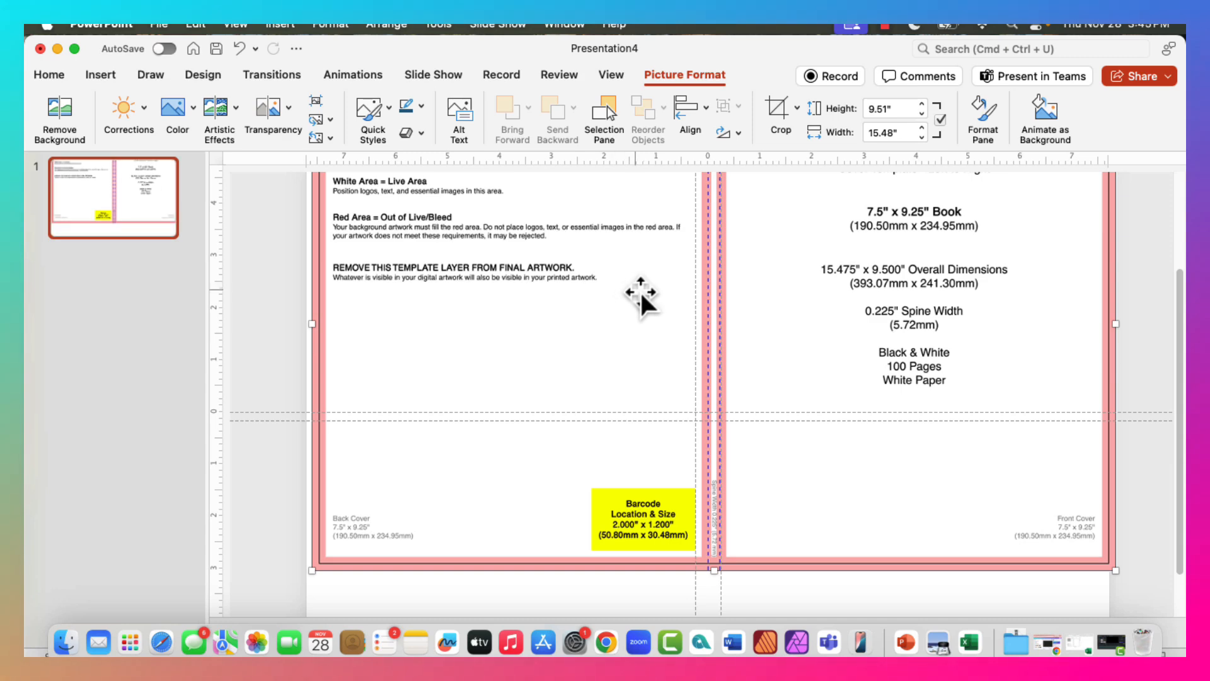
key(super+z)
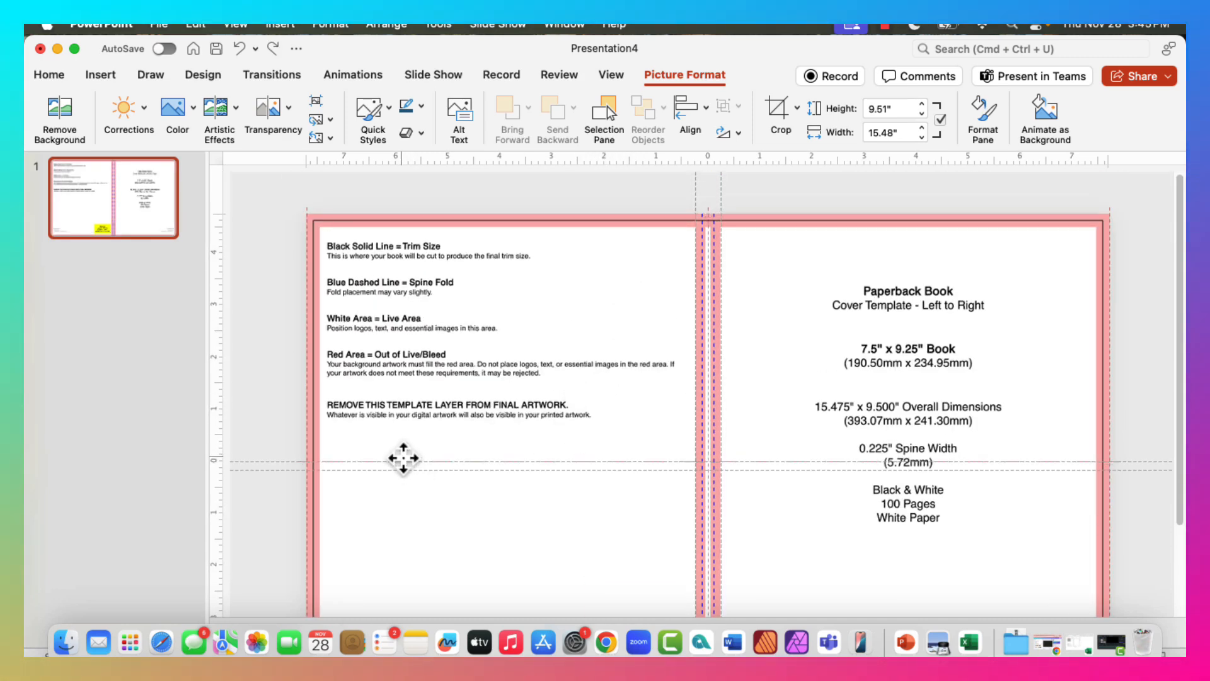
drag(403, 458, 404, 449)
key(super+z)
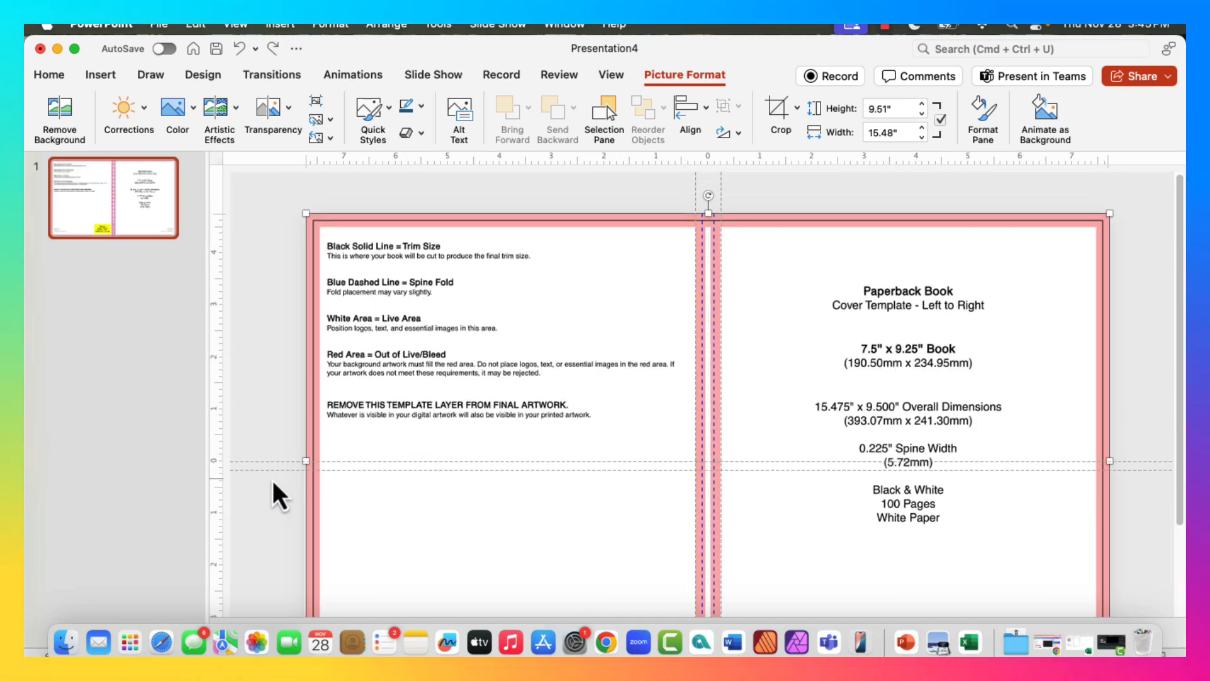
- Move the two horizontal guides to the inner edges of the red bleed border at the top and bottom of the cover
drag(265, 467, 289, 227)
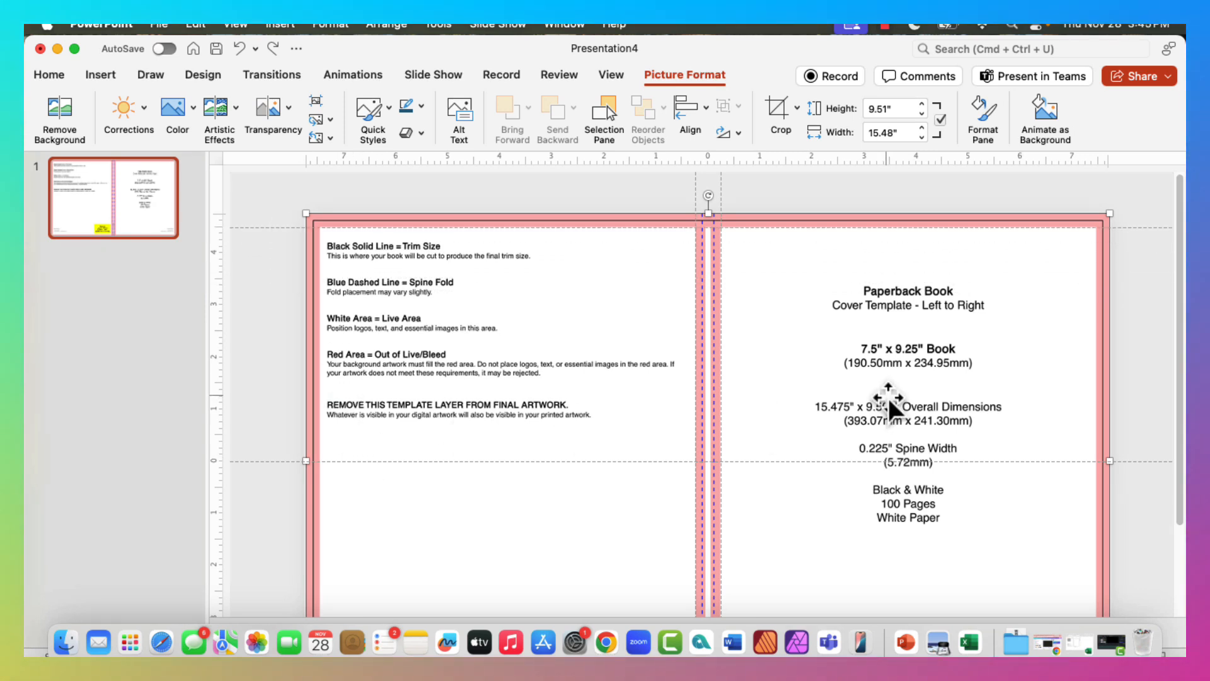
scroll(891, 405, down, 3)
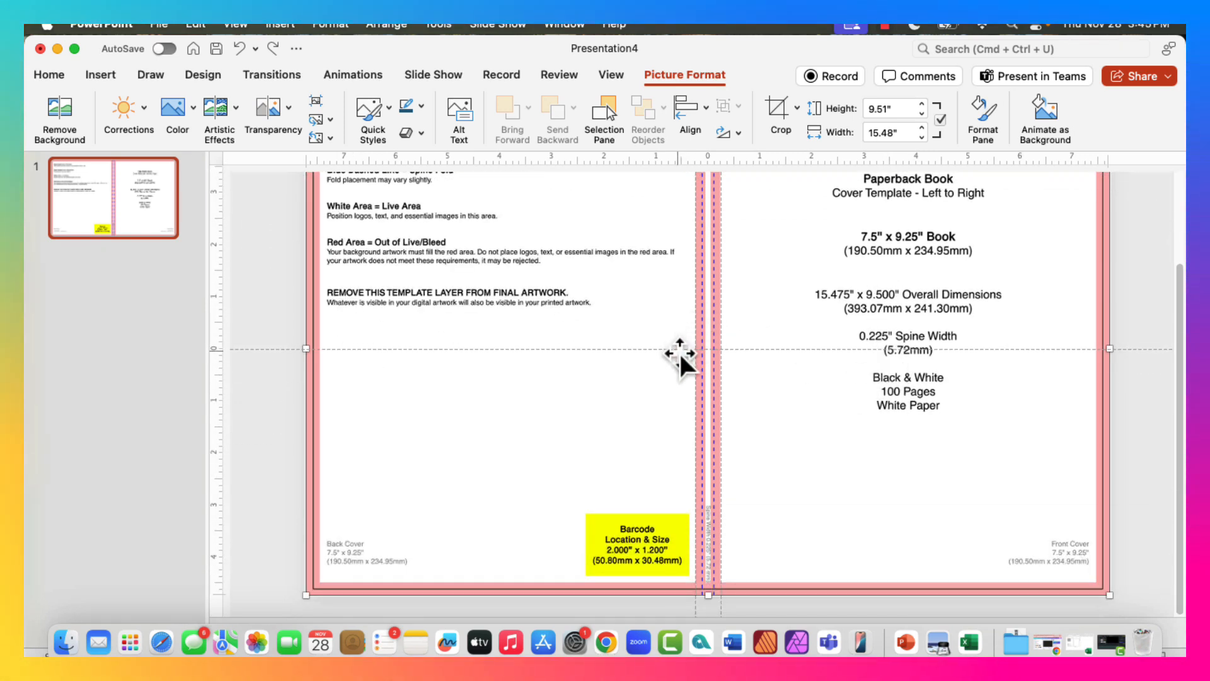
drag(679, 354, 678, 367)
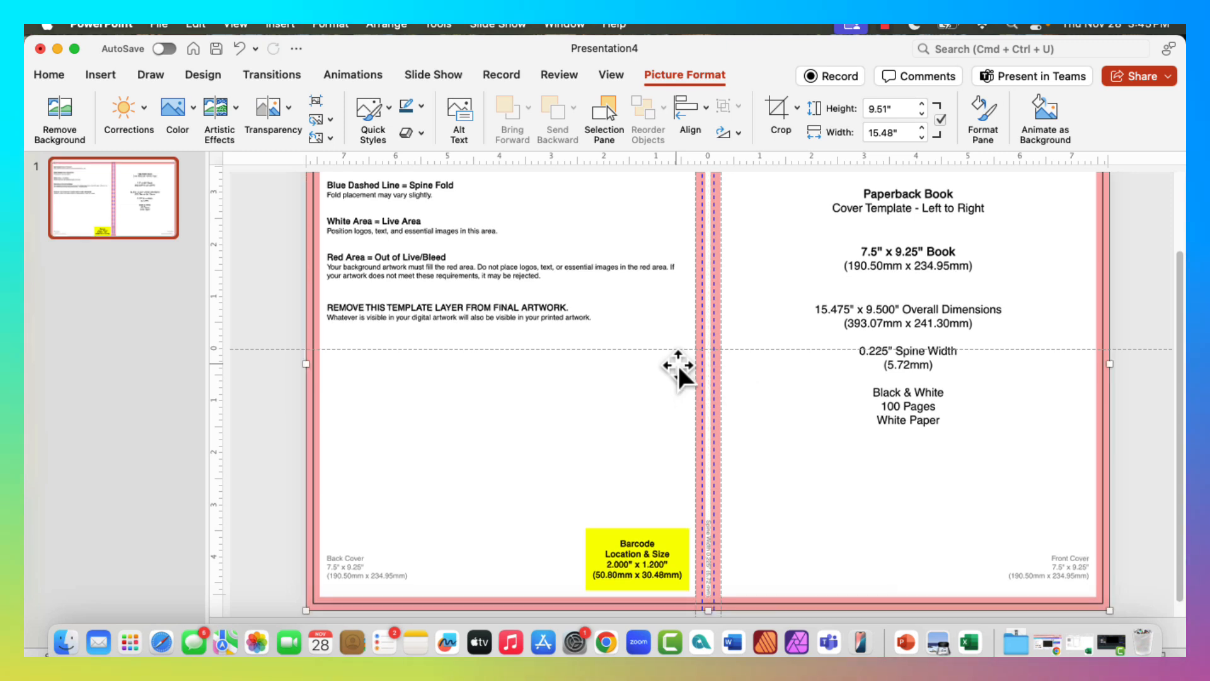
key(super+z)
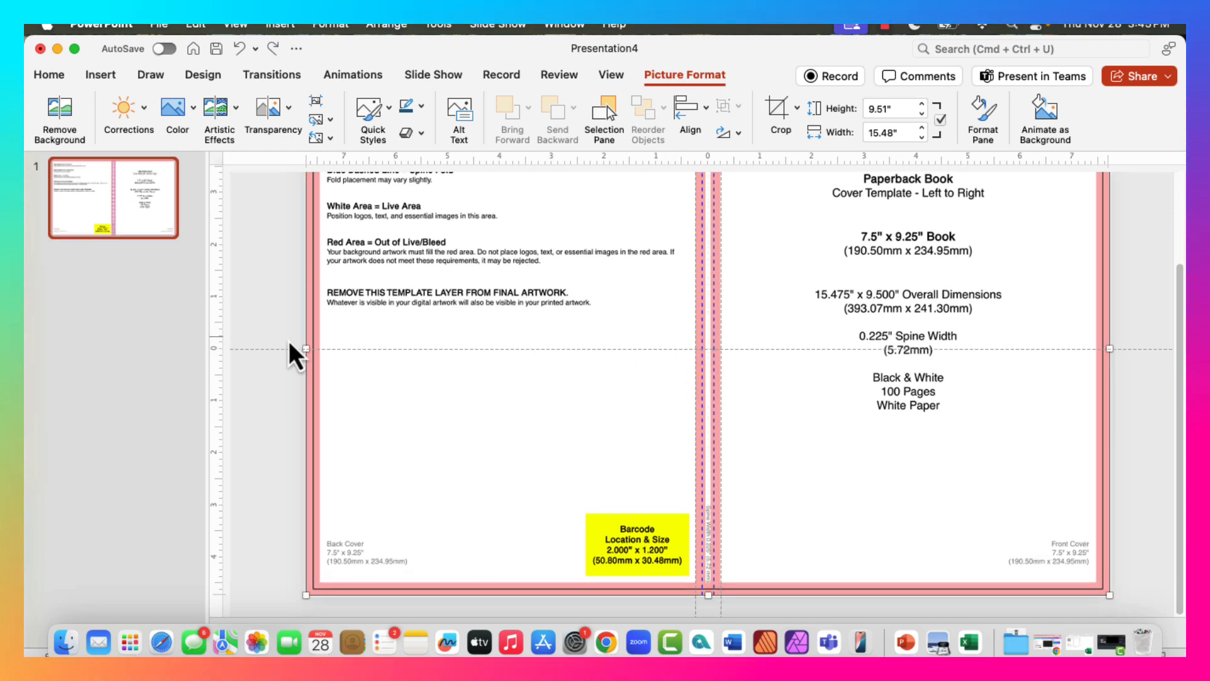
drag(276, 348, 293, 580)
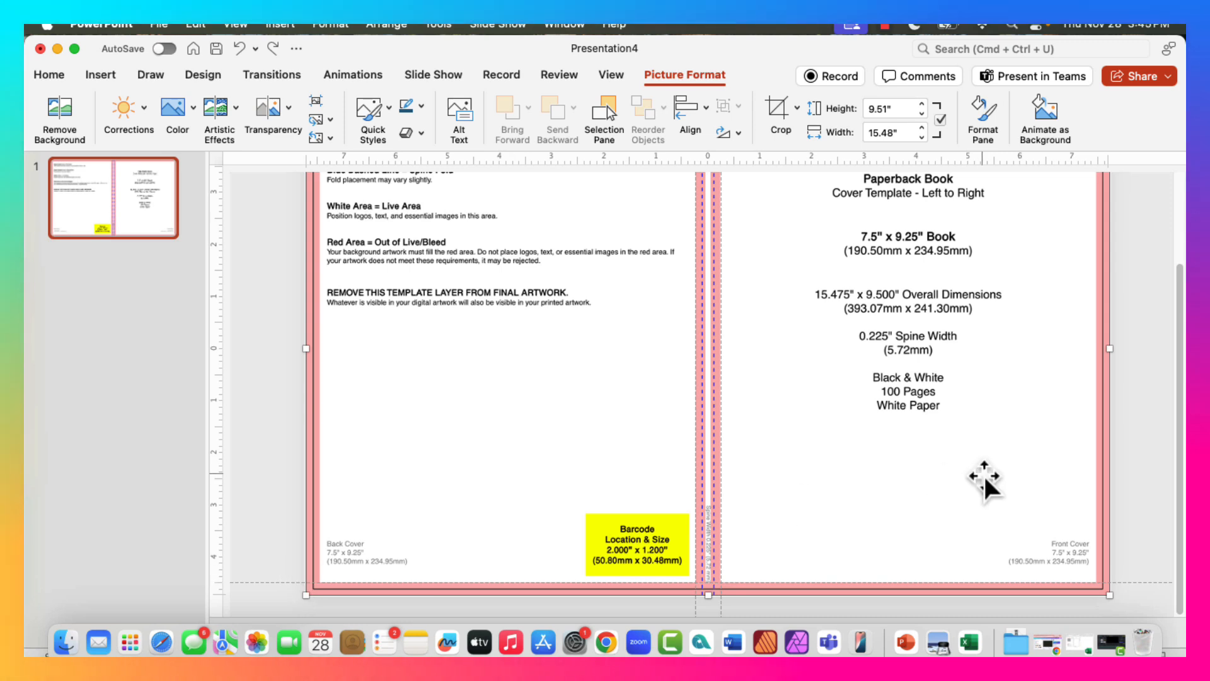
- Add a vertical guide and place it on the inner edge of the red border at the front cover's outer side
scroll(1103, 428, up, 4)
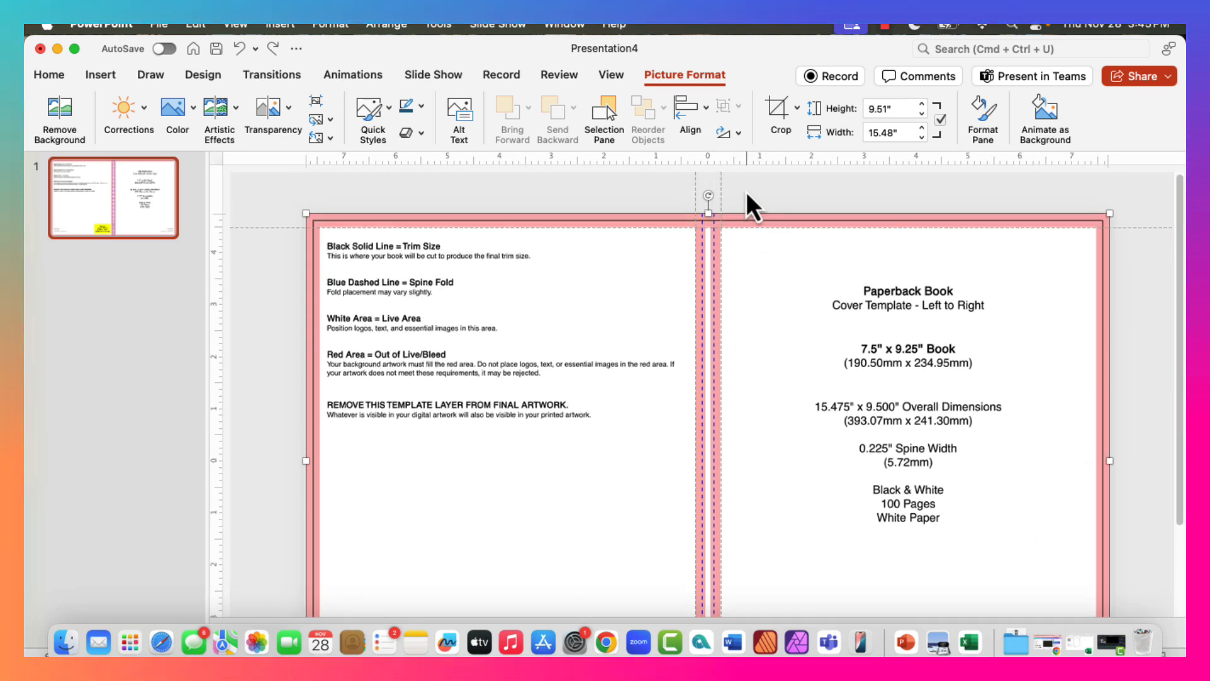
right_click(721, 183)
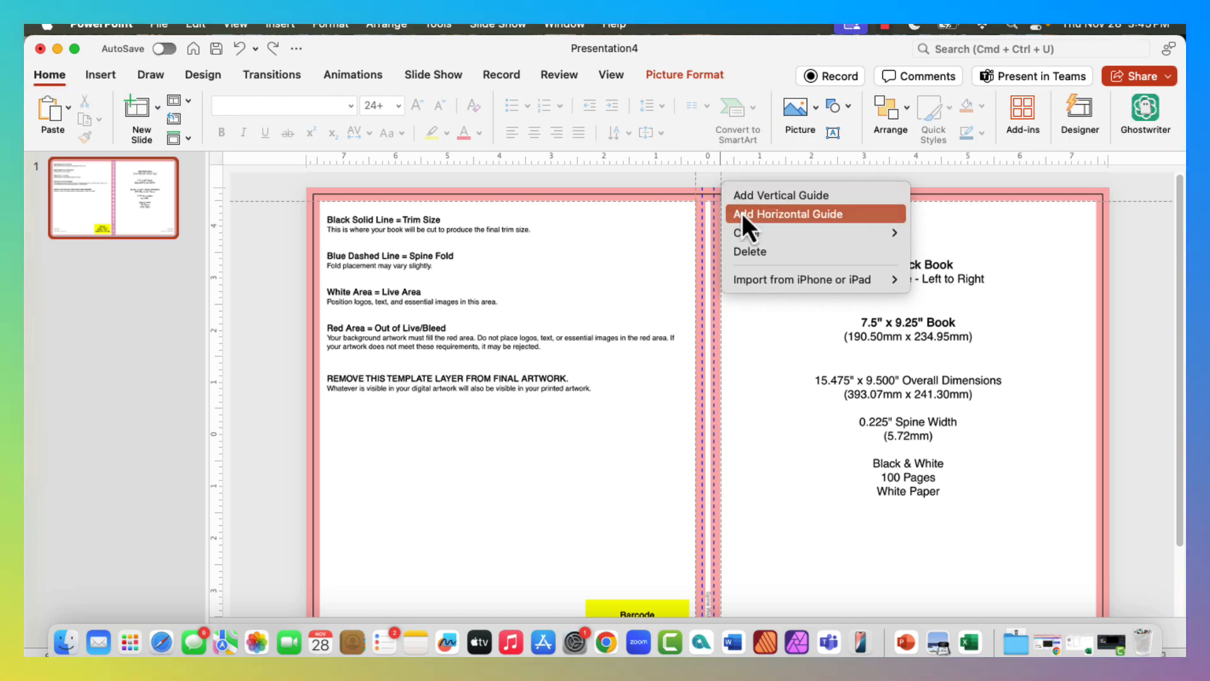
click(775, 196)
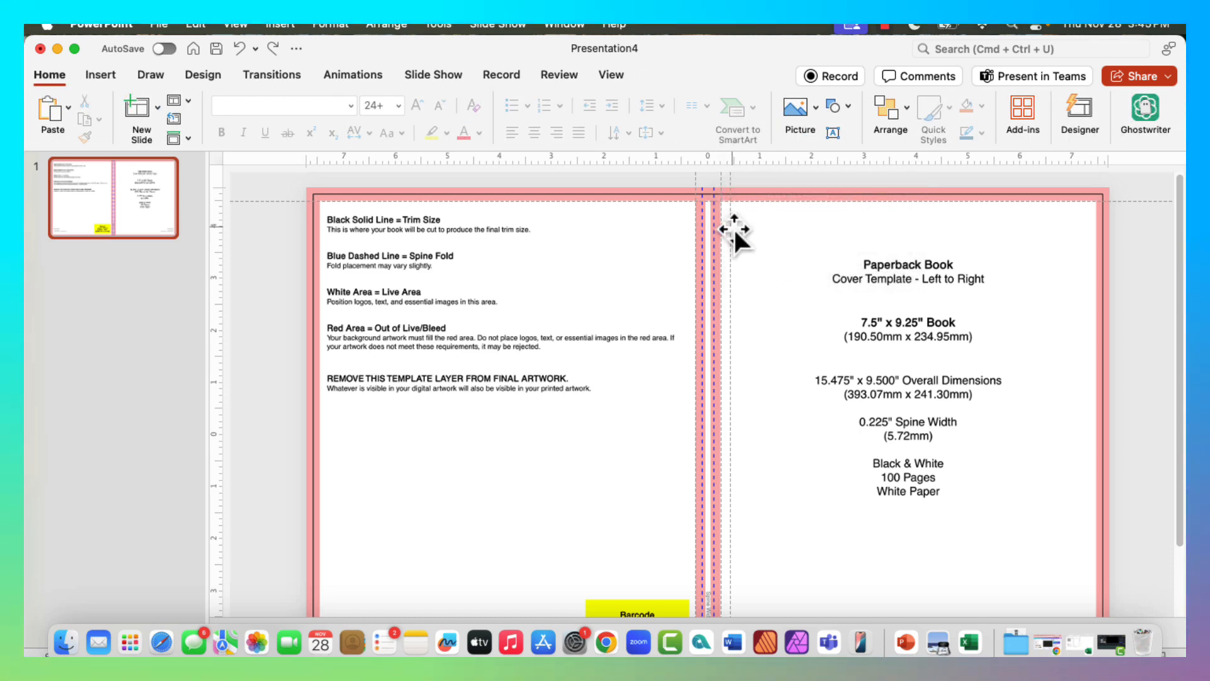
click(731, 230)
scroll(733, 227, up, 2)
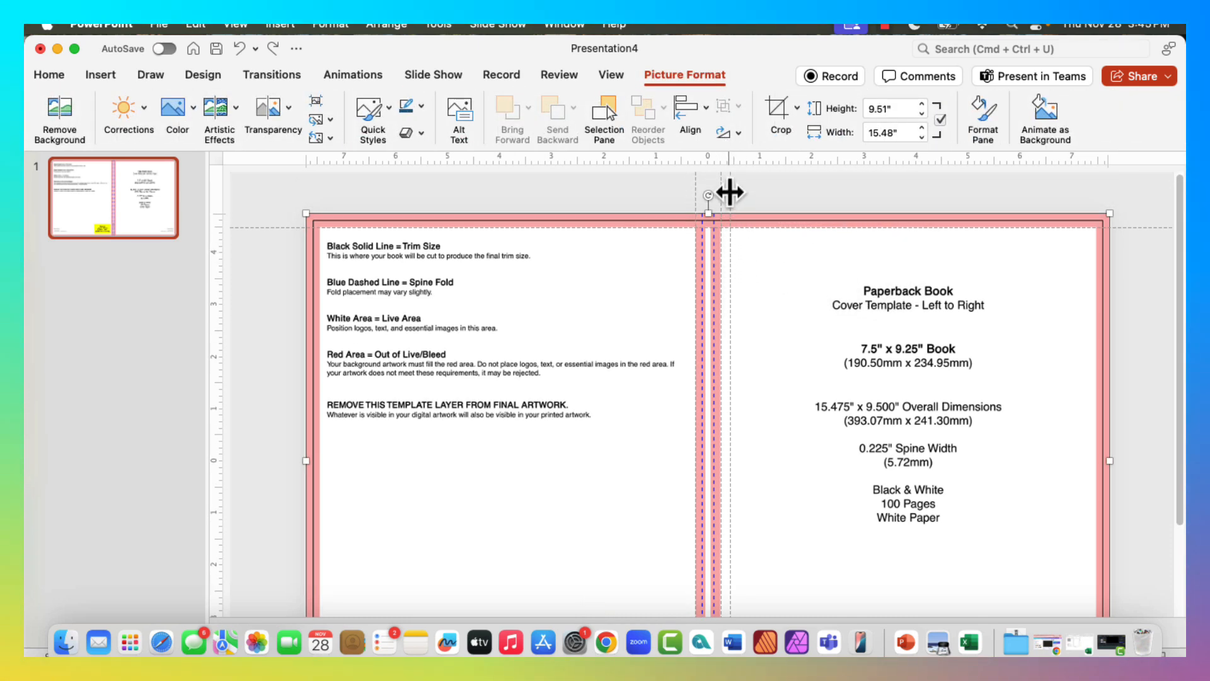
drag(726, 194, 1095, 251)
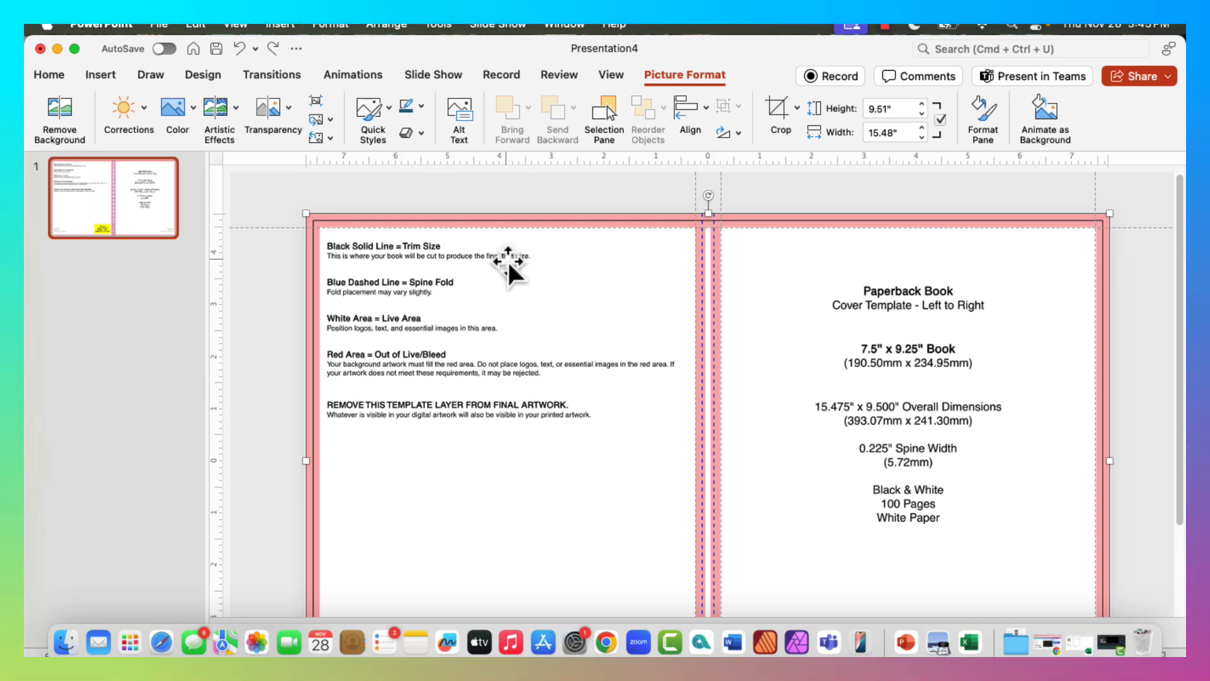
- Add another vertical guide and place it on the inner edge of the red border at the back cover's outer side
right_click(1096, 184)
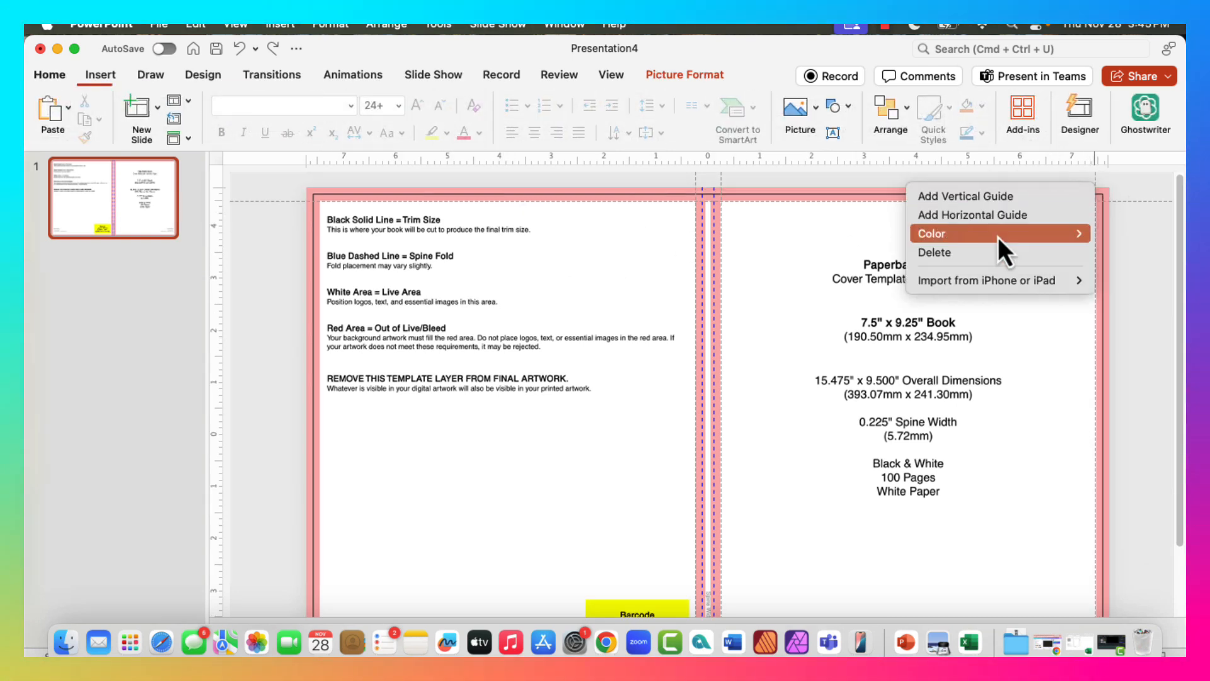
click(978, 199)
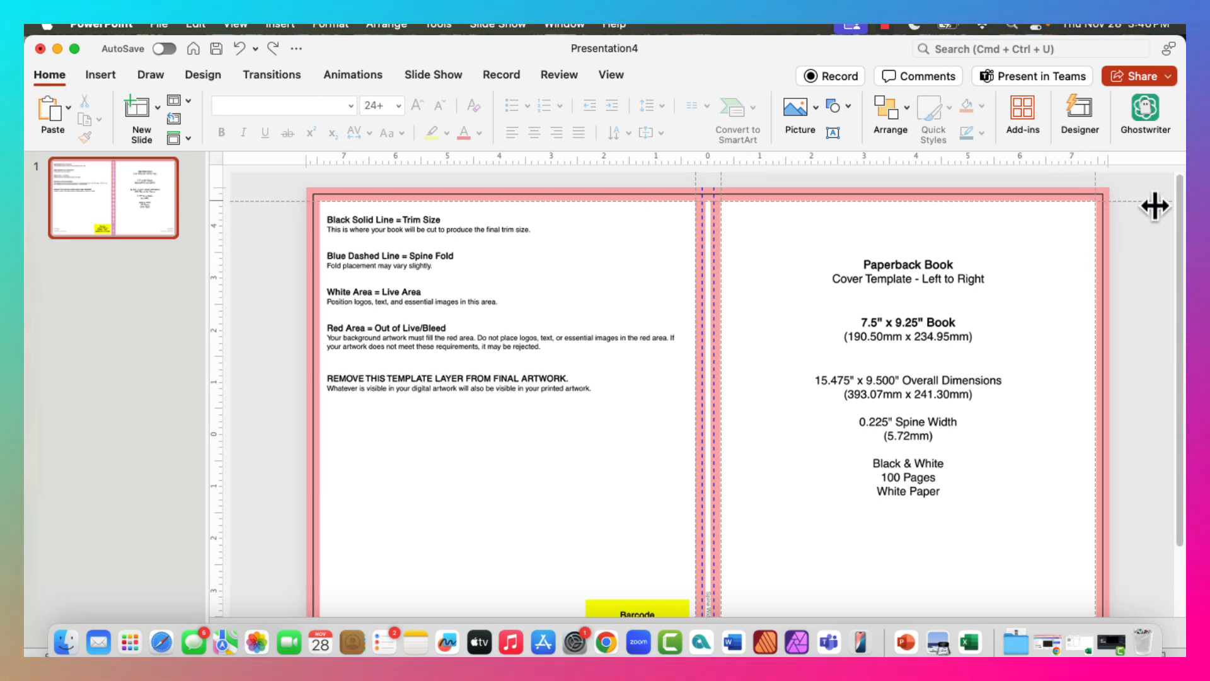
drag(1154, 205, 319, 219)
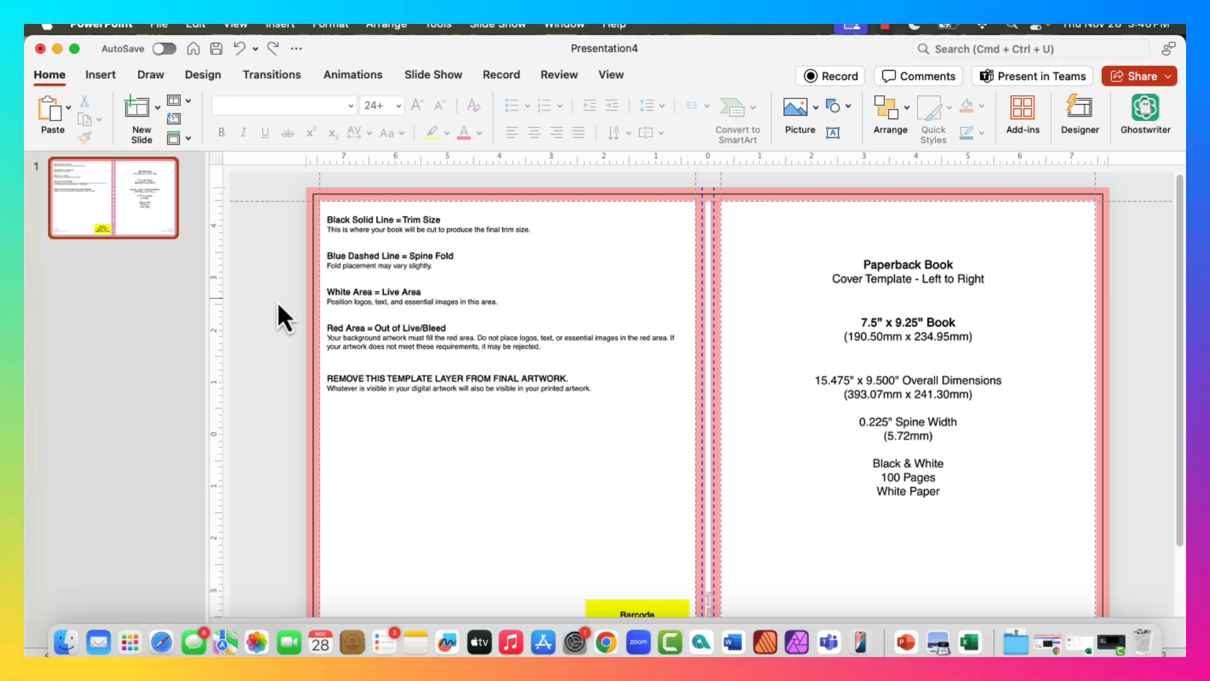
- Shift the template picture slightly down and realign the lower horizontal guide with the bottom inner edge of its red border
scroll(278, 304, down, 3)
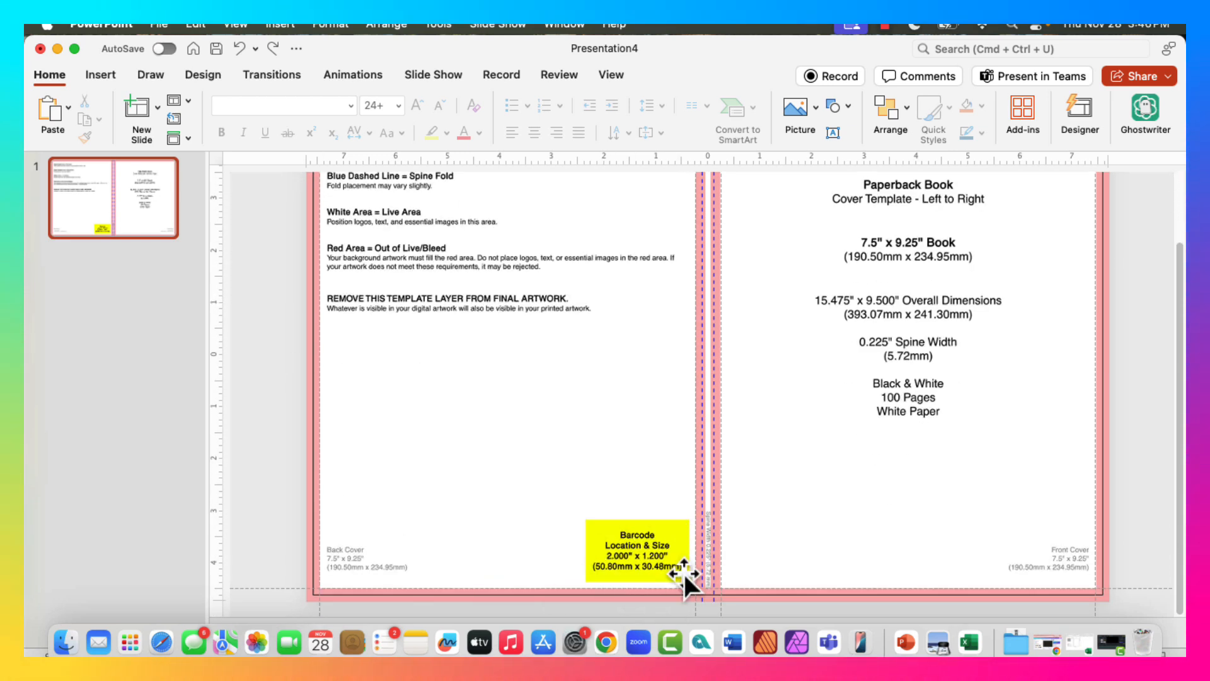
drag(677, 550, 677, 578)
click(275, 493)
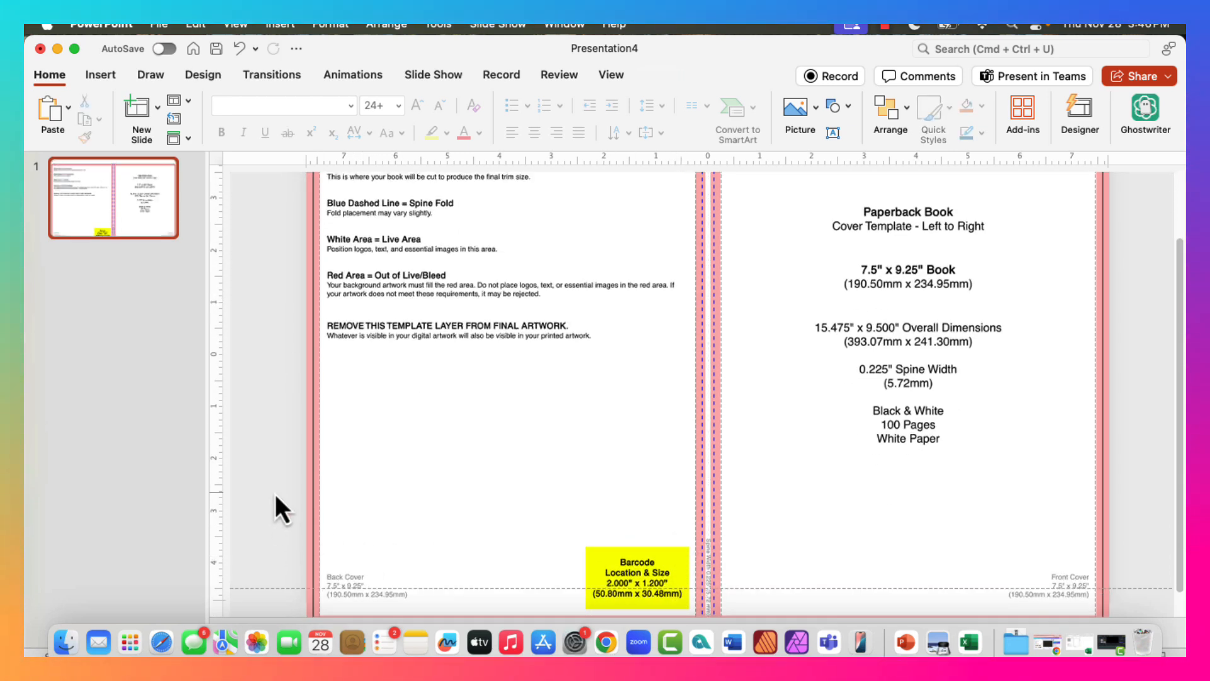
scroll(272, 486, down, 1)
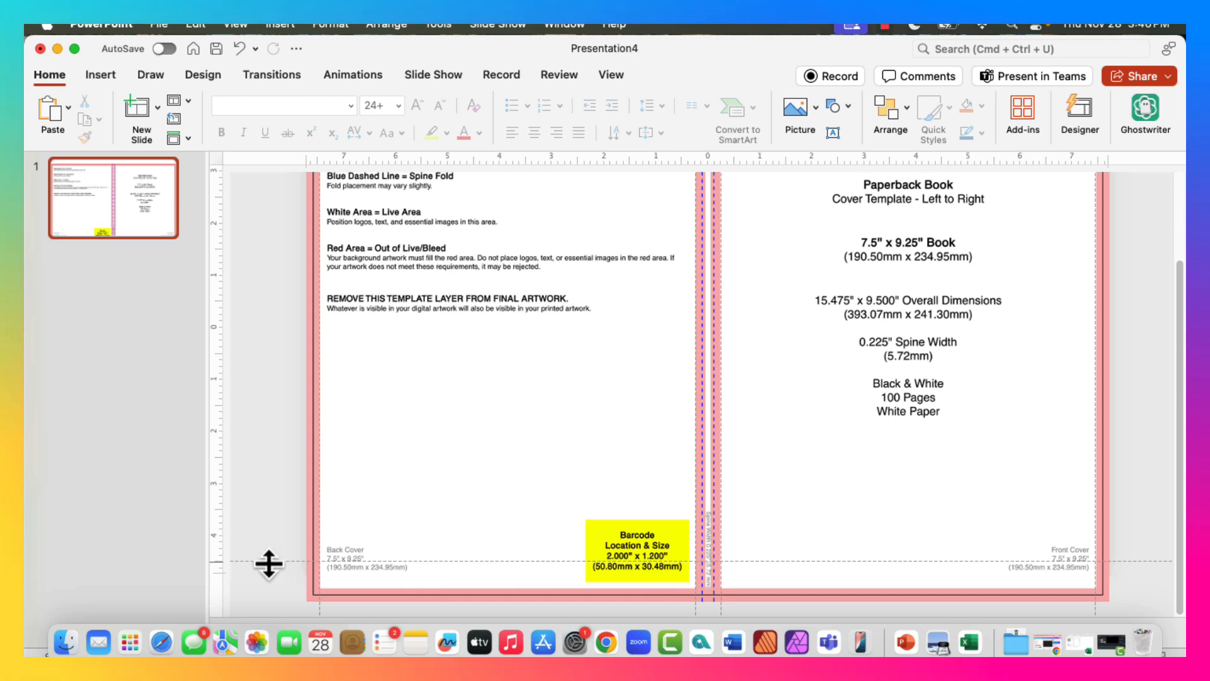
drag(269, 563, 270, 586)
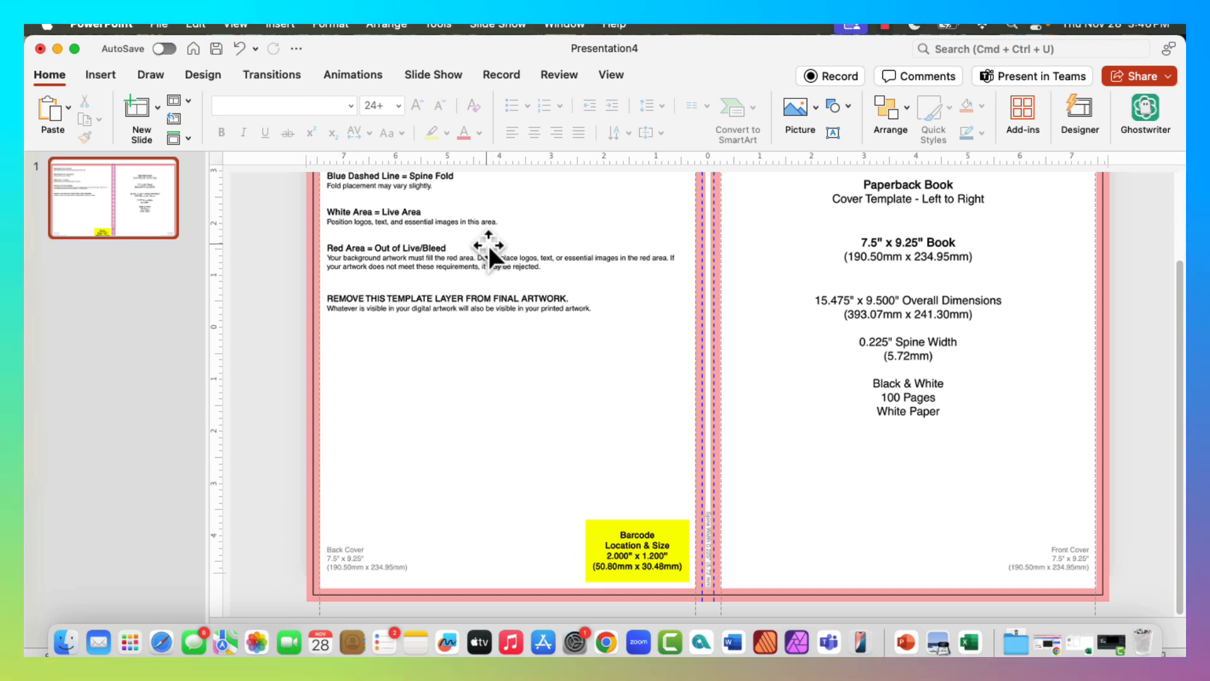
- Move the template picture back up to 0" left and 0" top so it lines up with the slide edges
scroll(487, 252, up, 4)
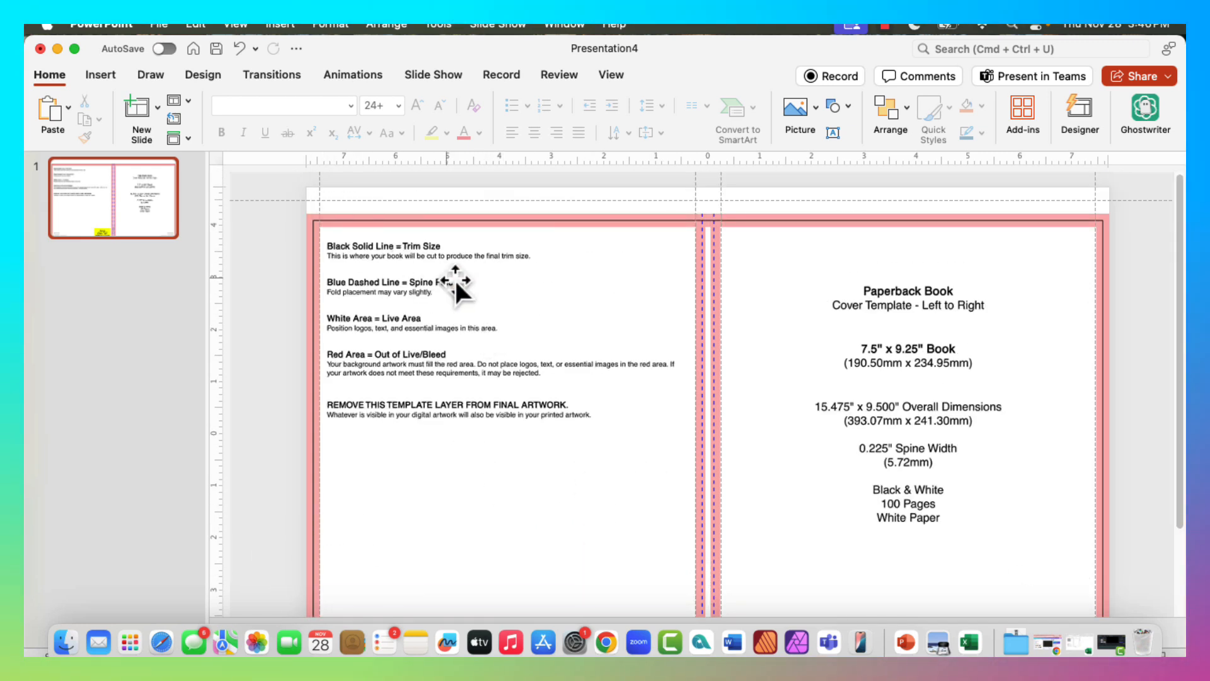
drag(458, 289, 598, 253)
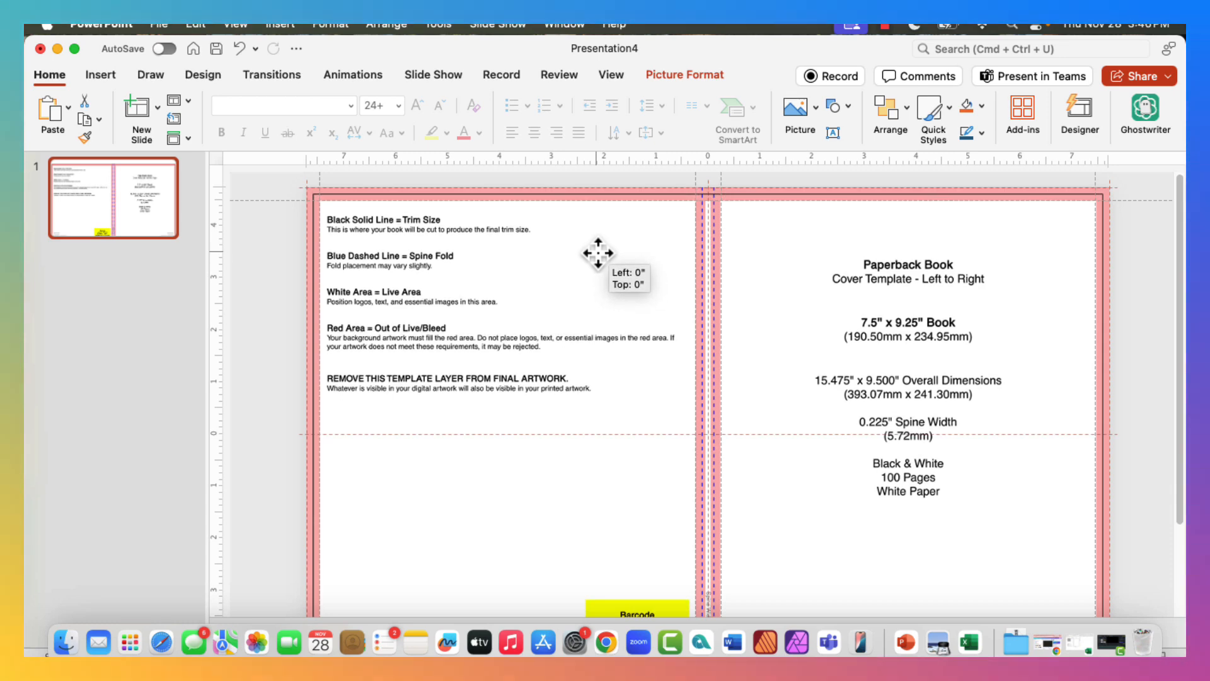
scroll(453, 324, down, 3)
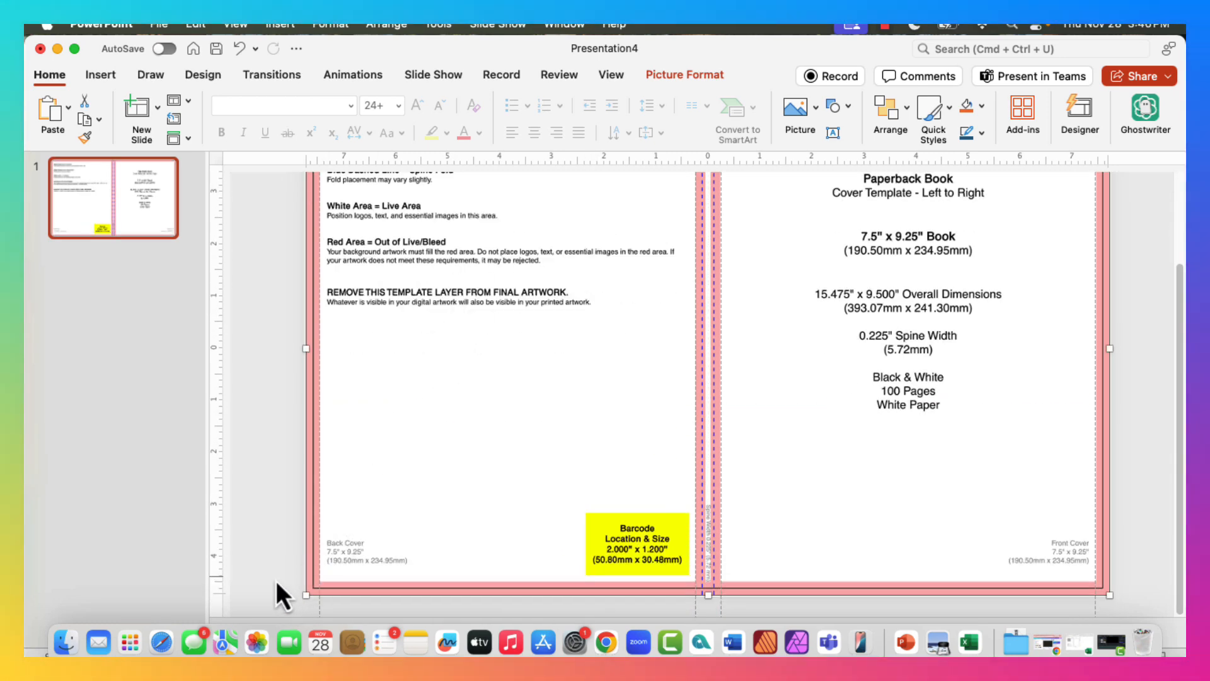
click(276, 580)
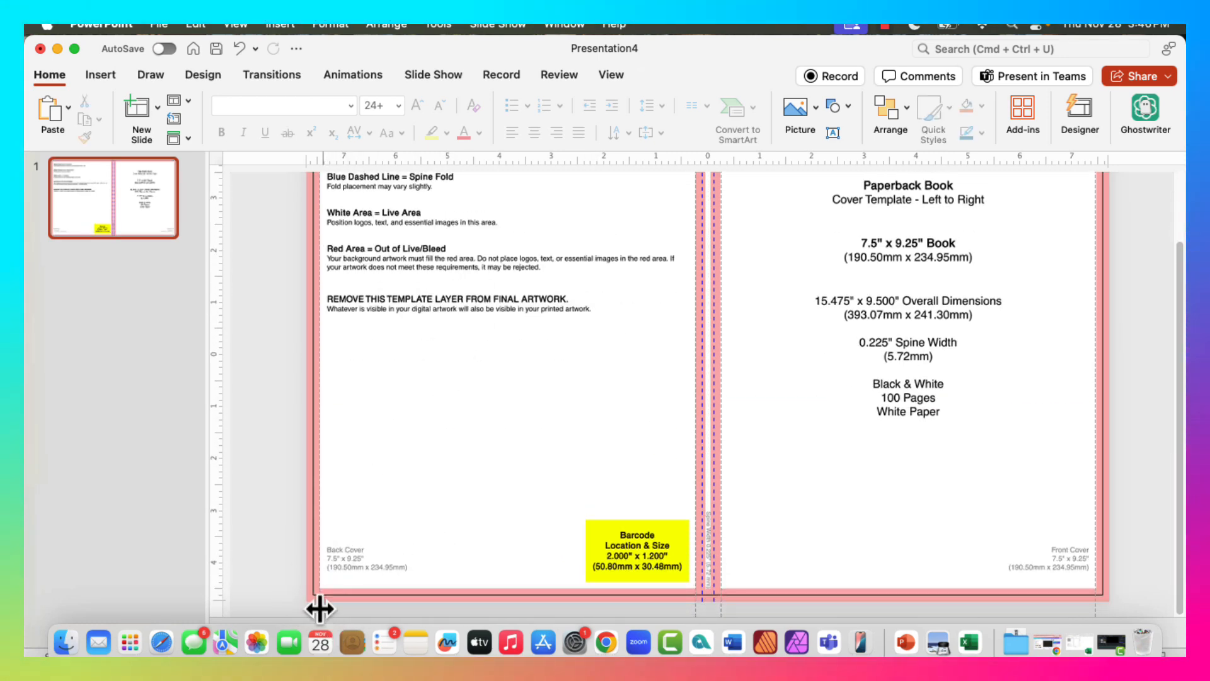
- Add another horizontal guide and place it on the inner edge of the red border at the bottom of the cover
scroll(432, 443, up, 3)
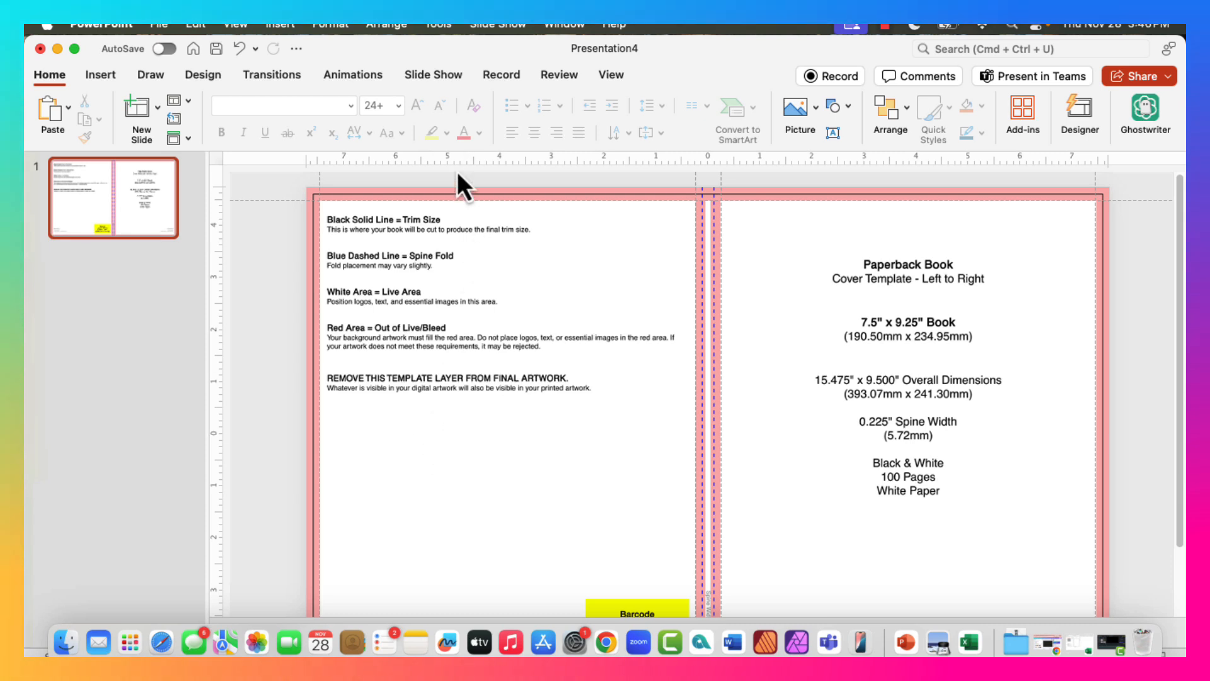
right_click(261, 199)
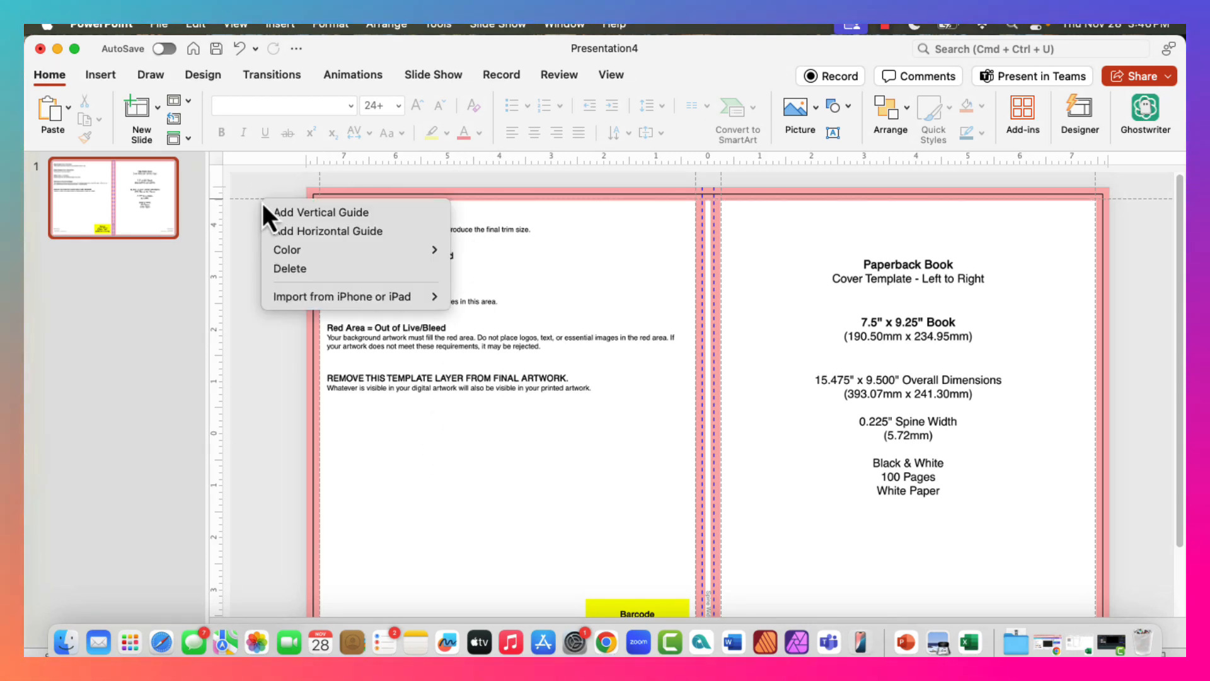
click(303, 231)
drag(309, 202, 277, 567)
scroll(289, 515, down, 3)
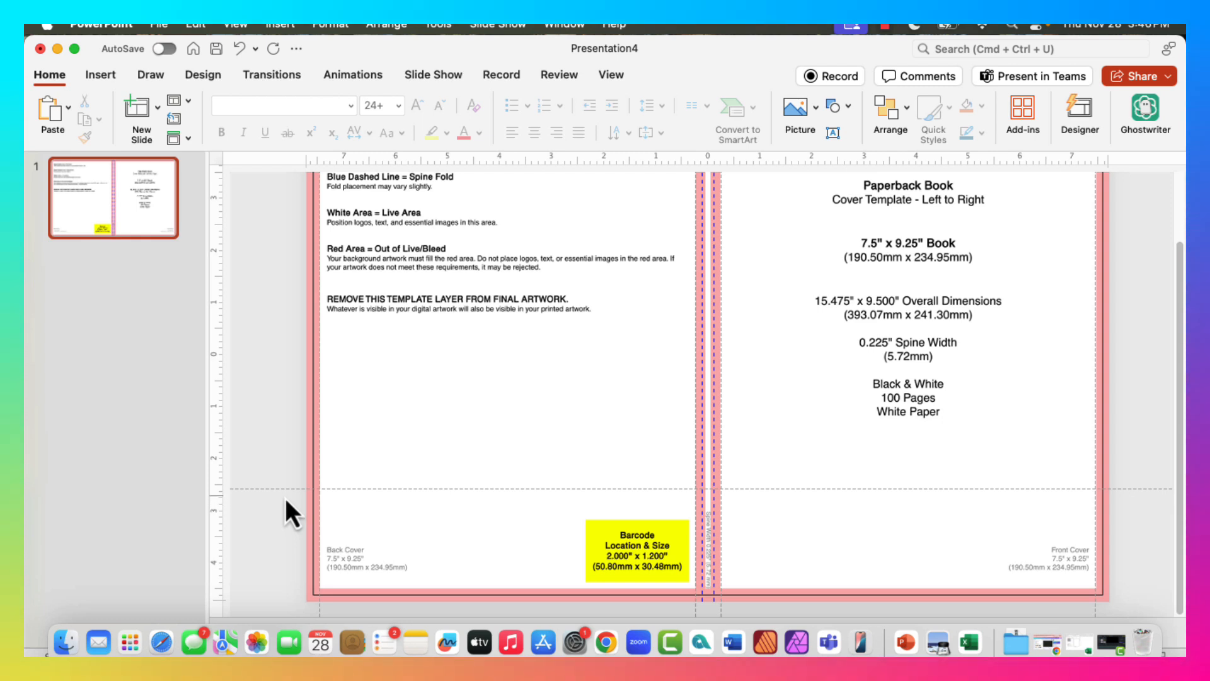
drag(281, 489, 289, 589)
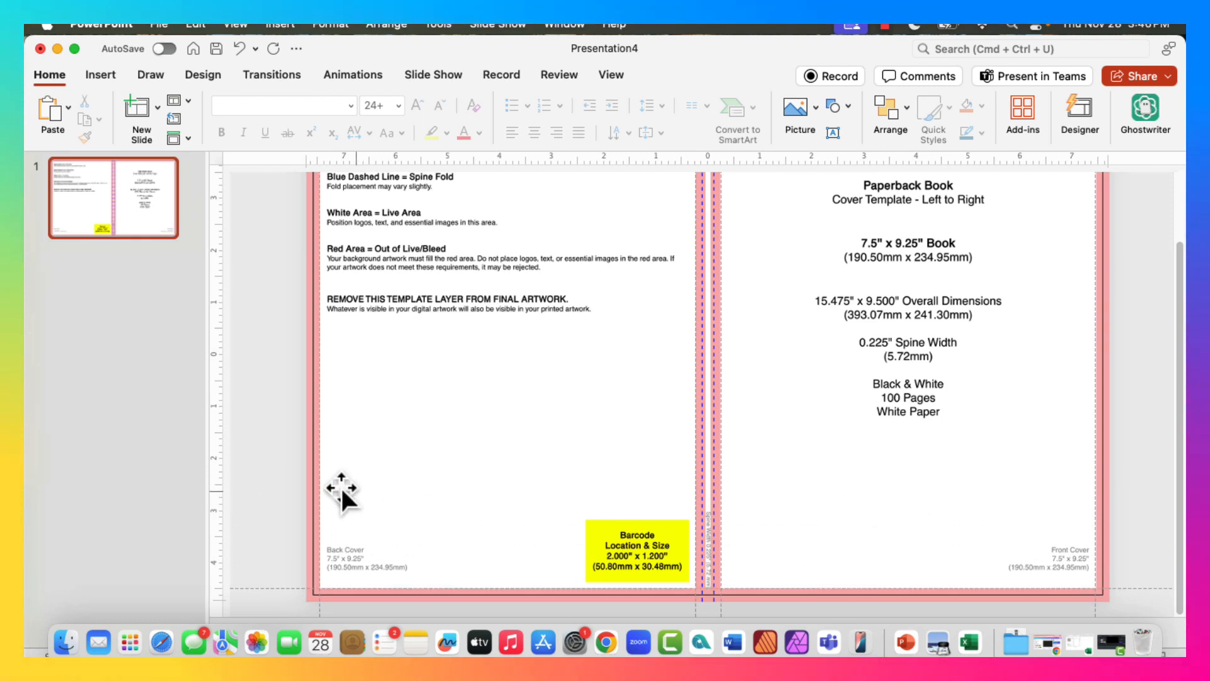
- Draw a rectangle about 1.95" wide and 1.16" high over the yellow barcode area on the back cover
click(101, 75)
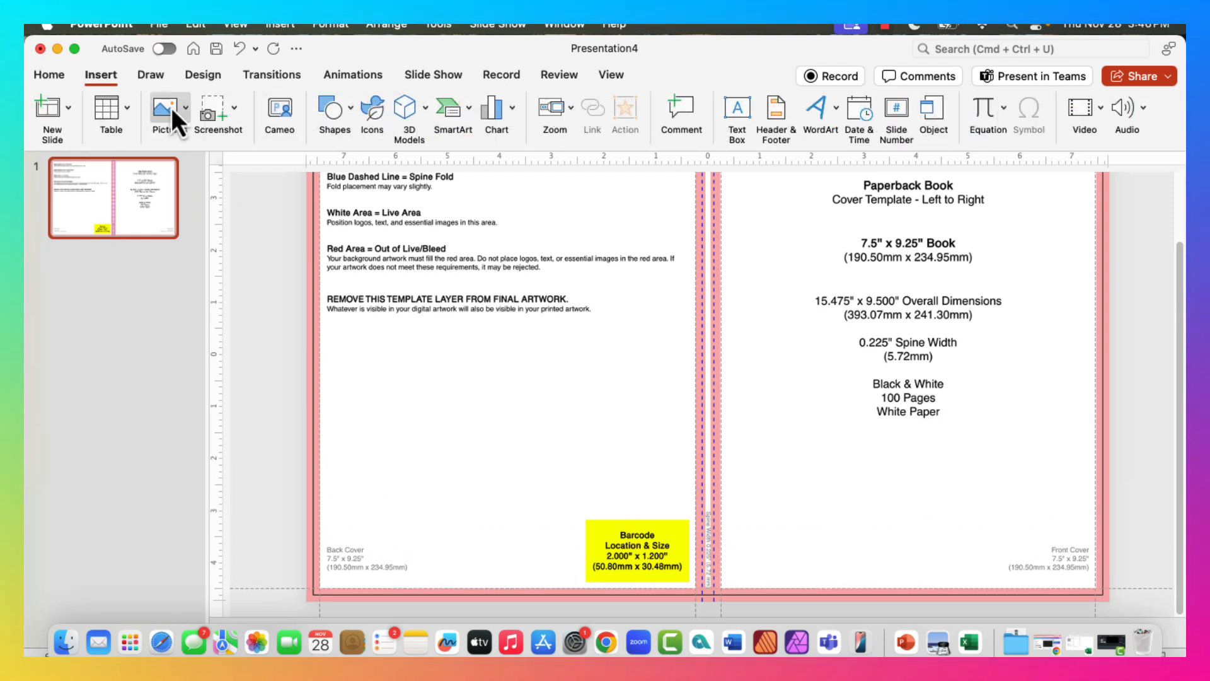
click(185, 114)
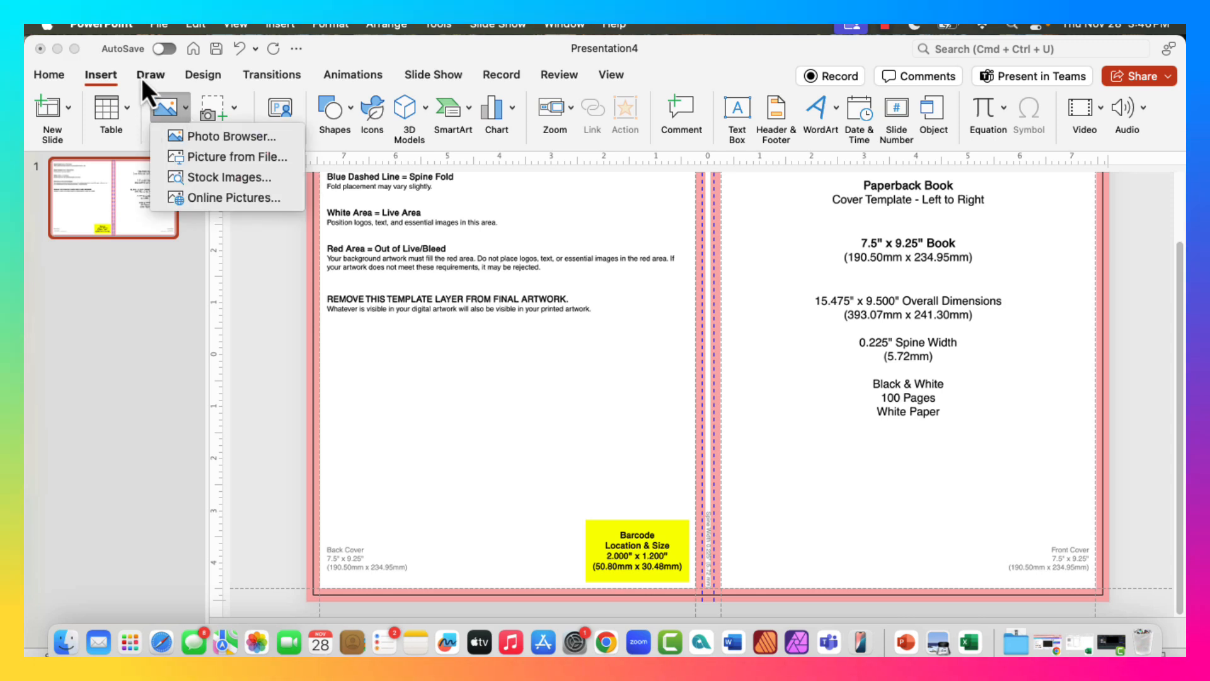
click(343, 112)
click(345, 112)
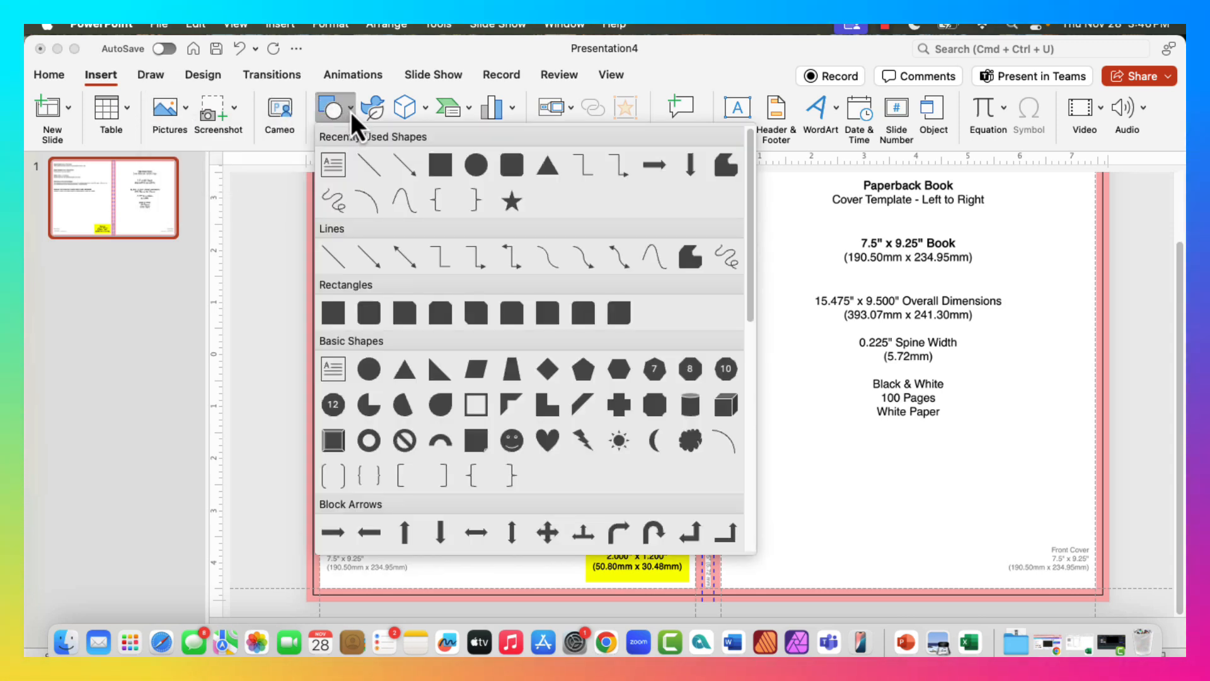
click(436, 170)
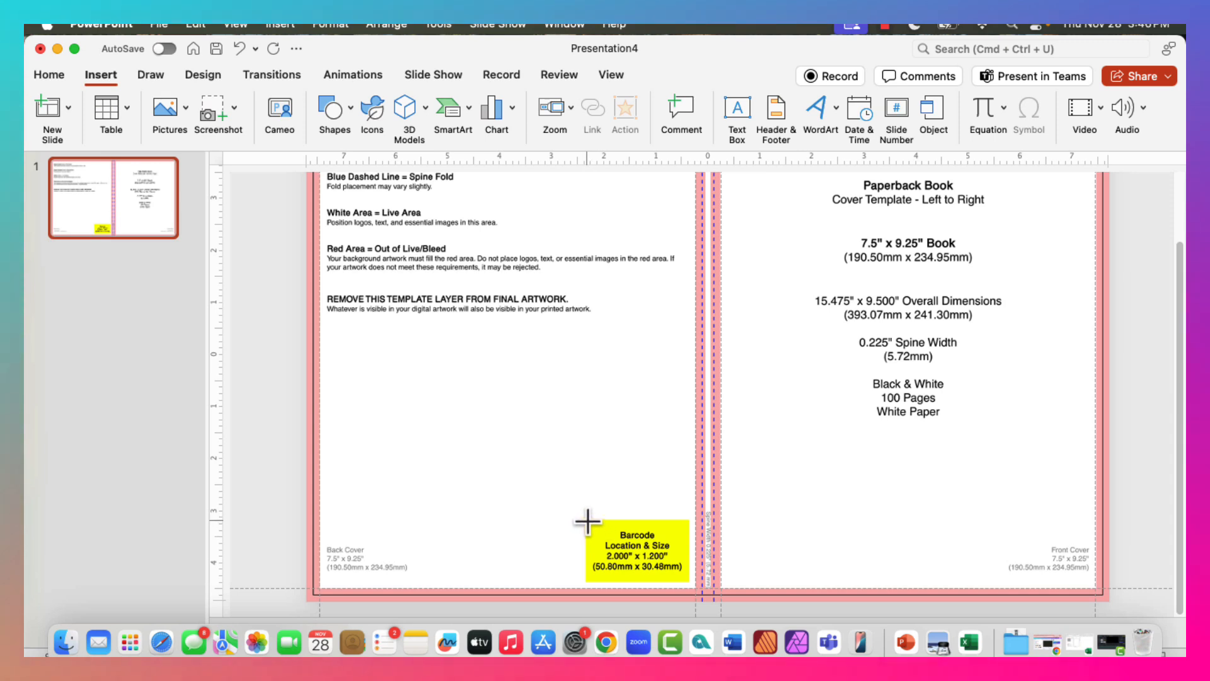
drag(587, 521, 691, 581)
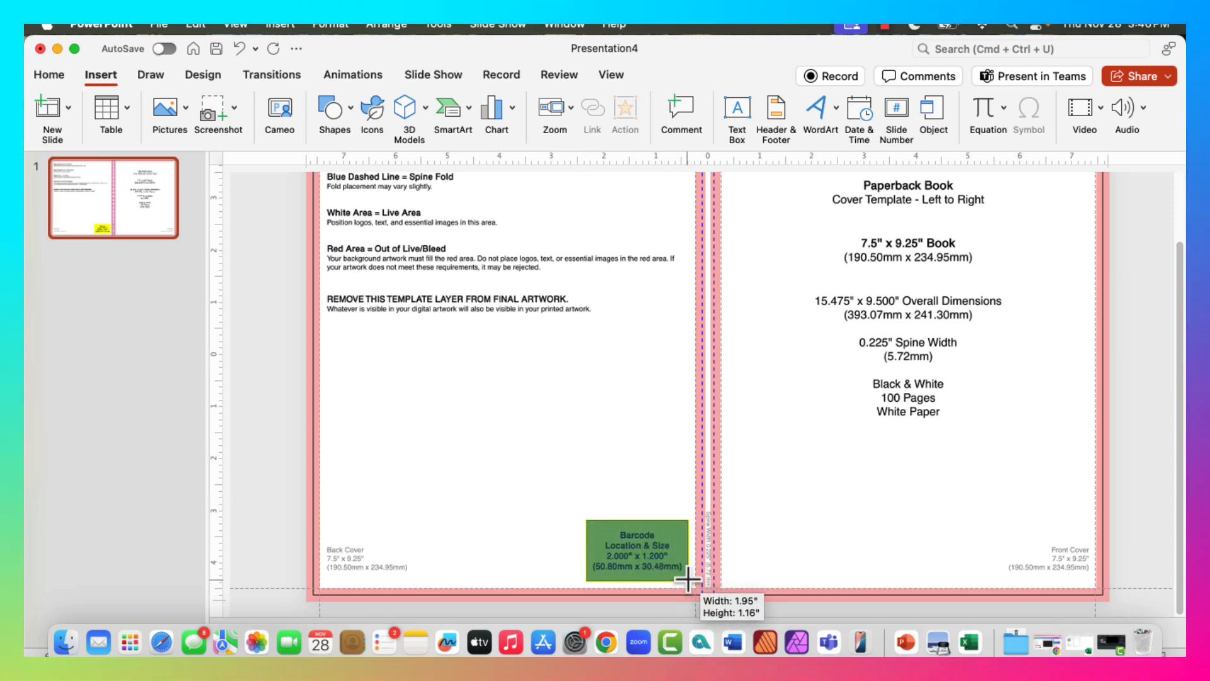
drag(688, 579, 689, 580)
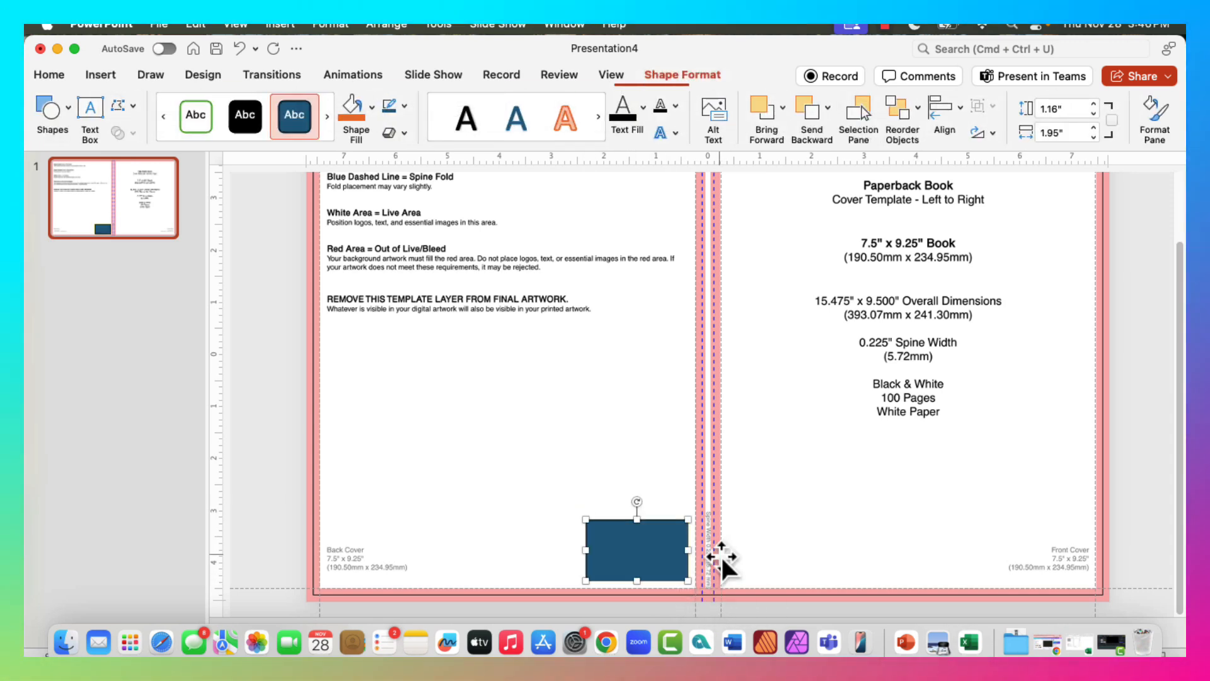
click(260, 471)
- Duplicate the cover slide and delete the template picture from the first slide, keeping the barcode rectangle
scroll(930, 377, up, 3)
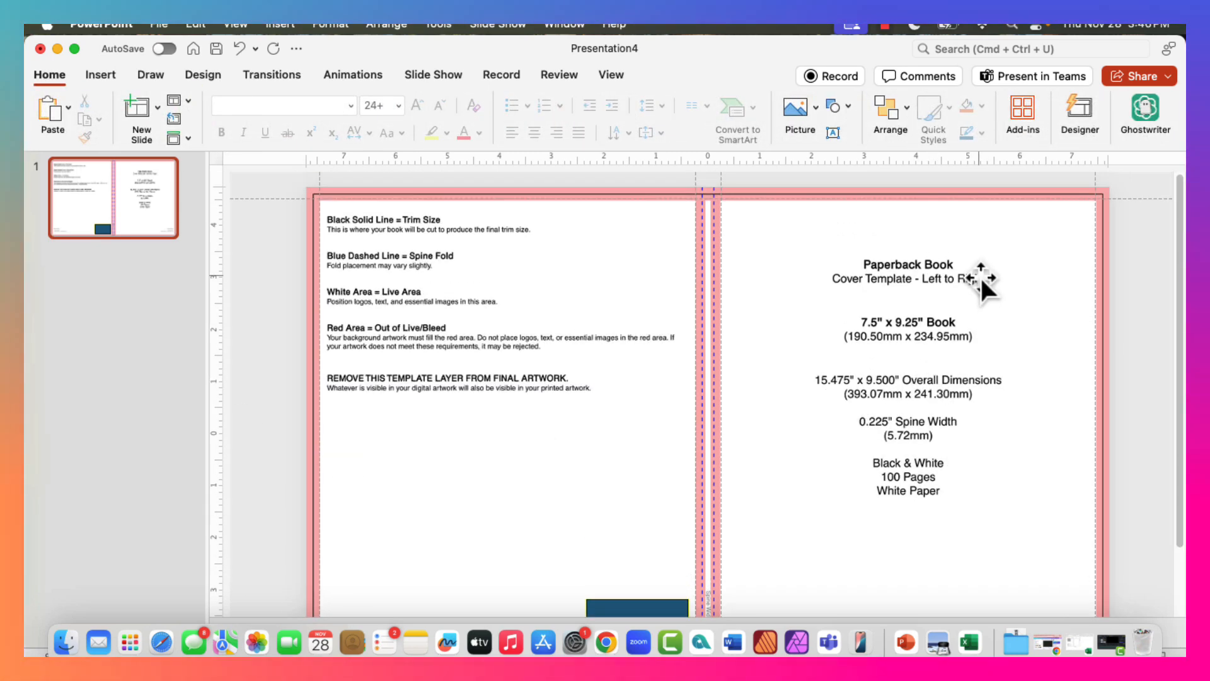
right_click(104, 220)
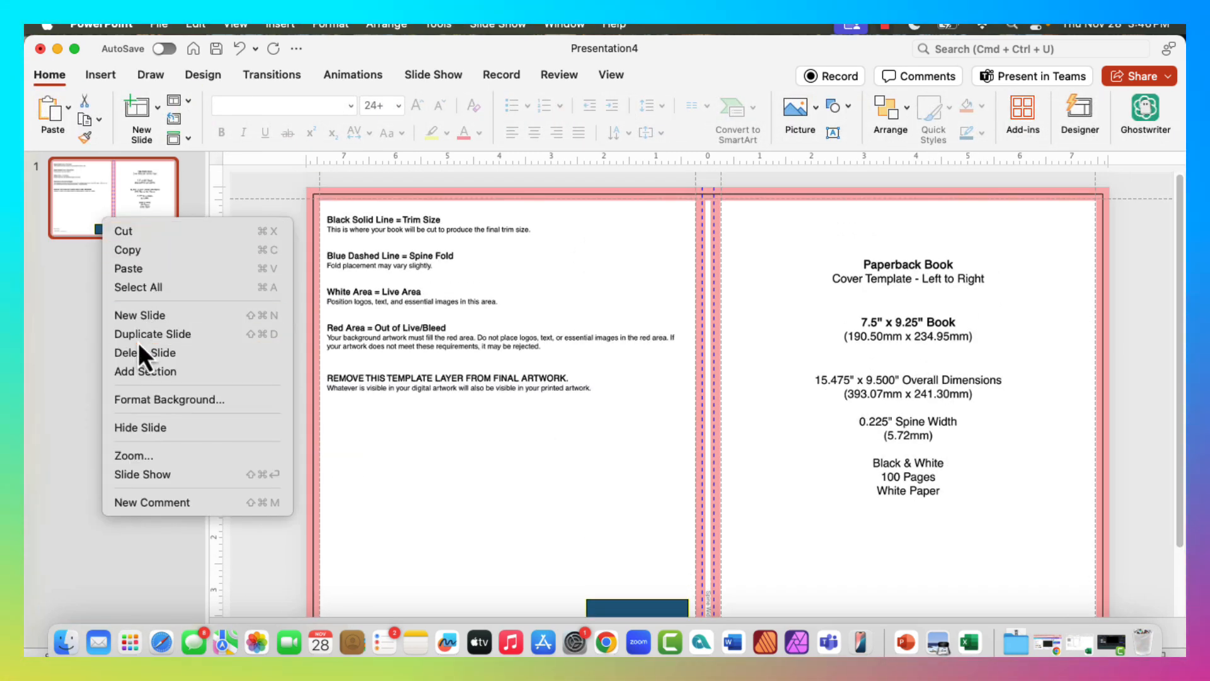
click(138, 340)
click(126, 201)
drag(464, 208, 467, 235)
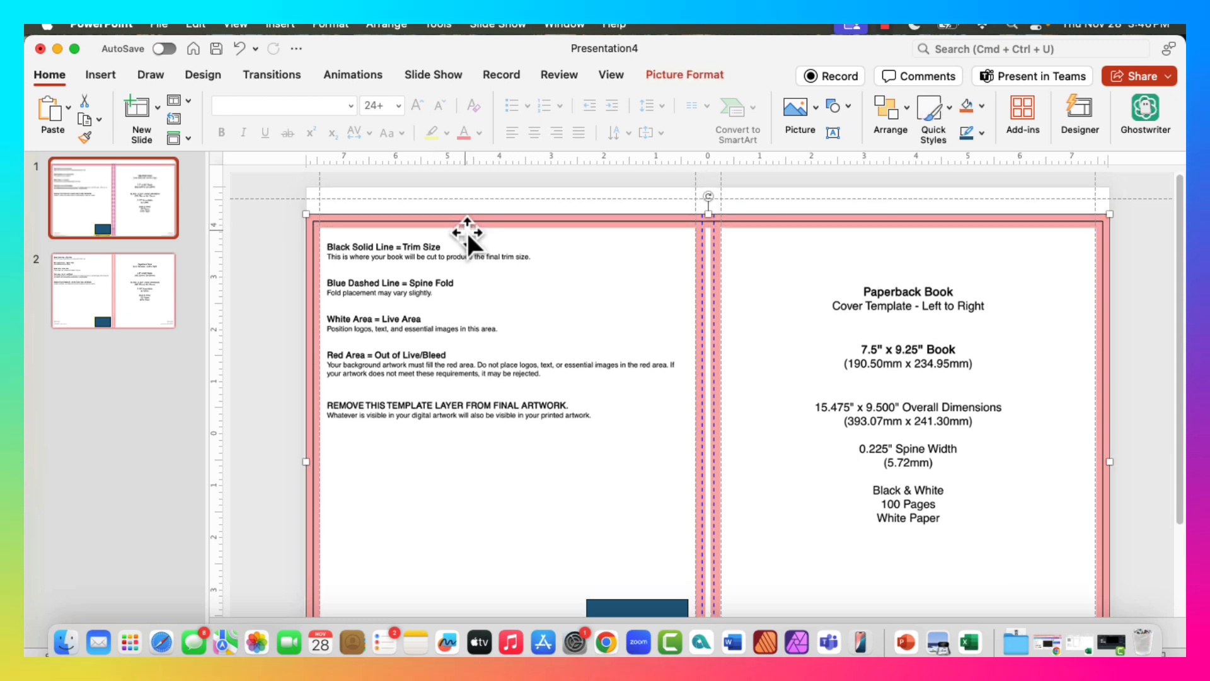
key(Delete)
scroll(907, 305, down, 3)
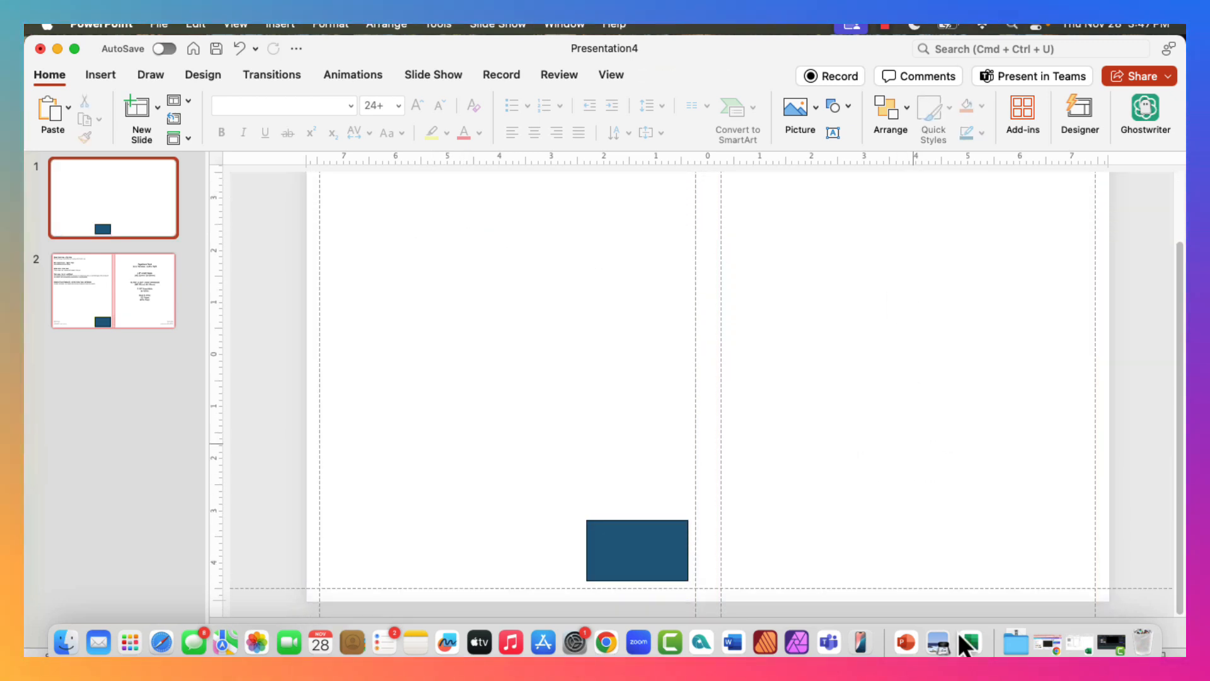
- Draw a rectangle about 2.99" wide and 6.71" high in the lower outer corner of the front cover on slide 1
scroll(1004, 572, down, 5)
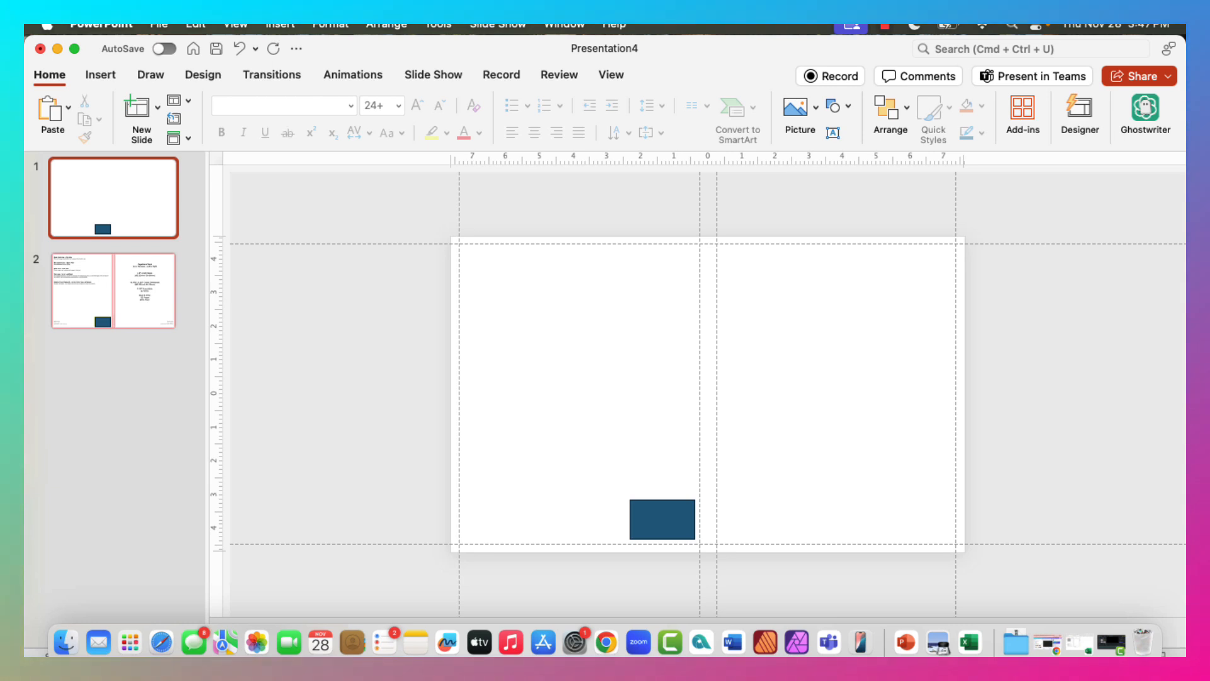
key(super+Tab)
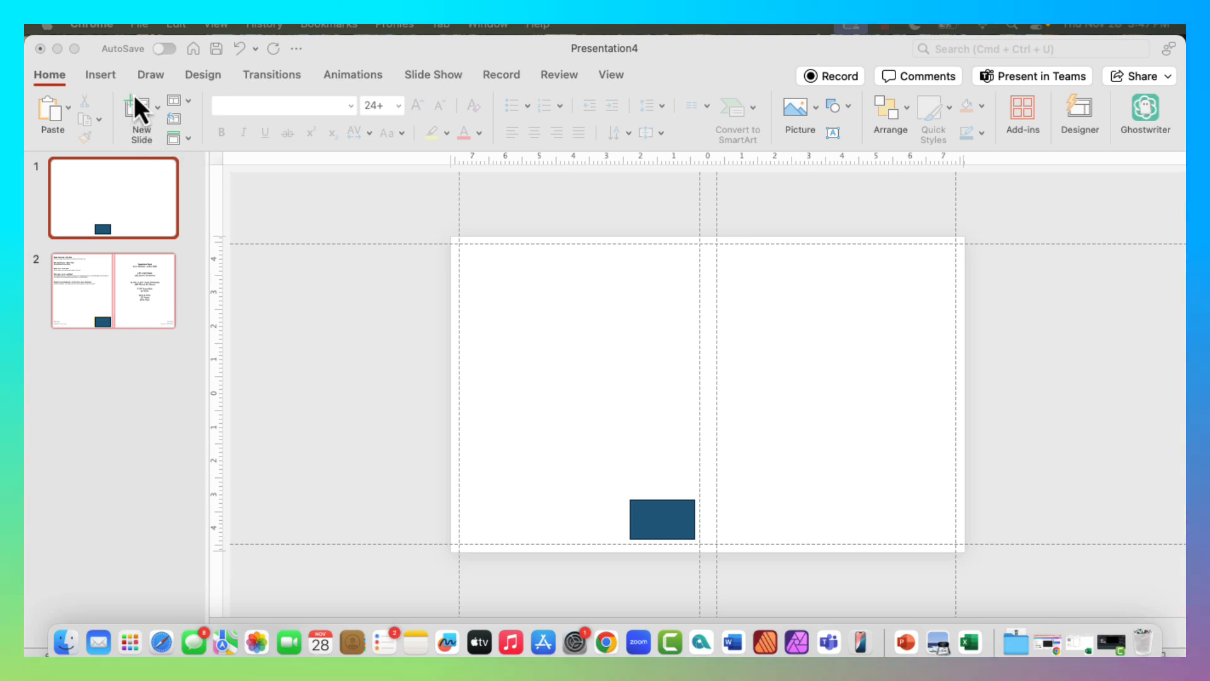
click(111, 79)
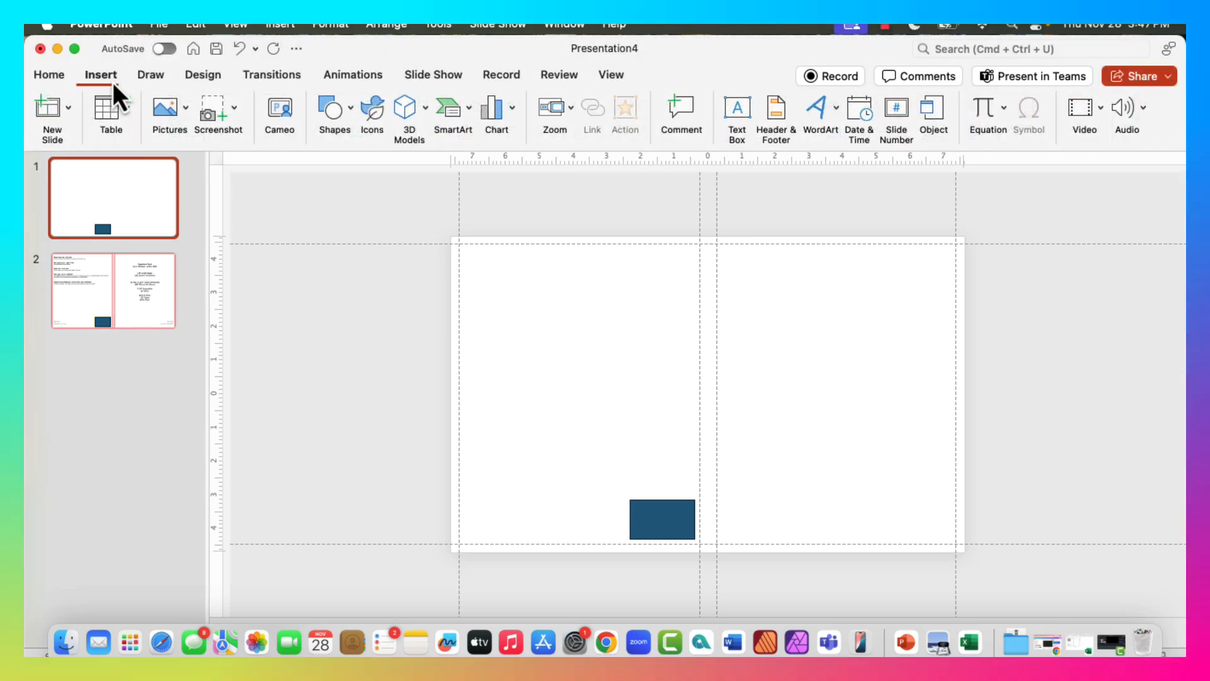
click(347, 121)
click(440, 166)
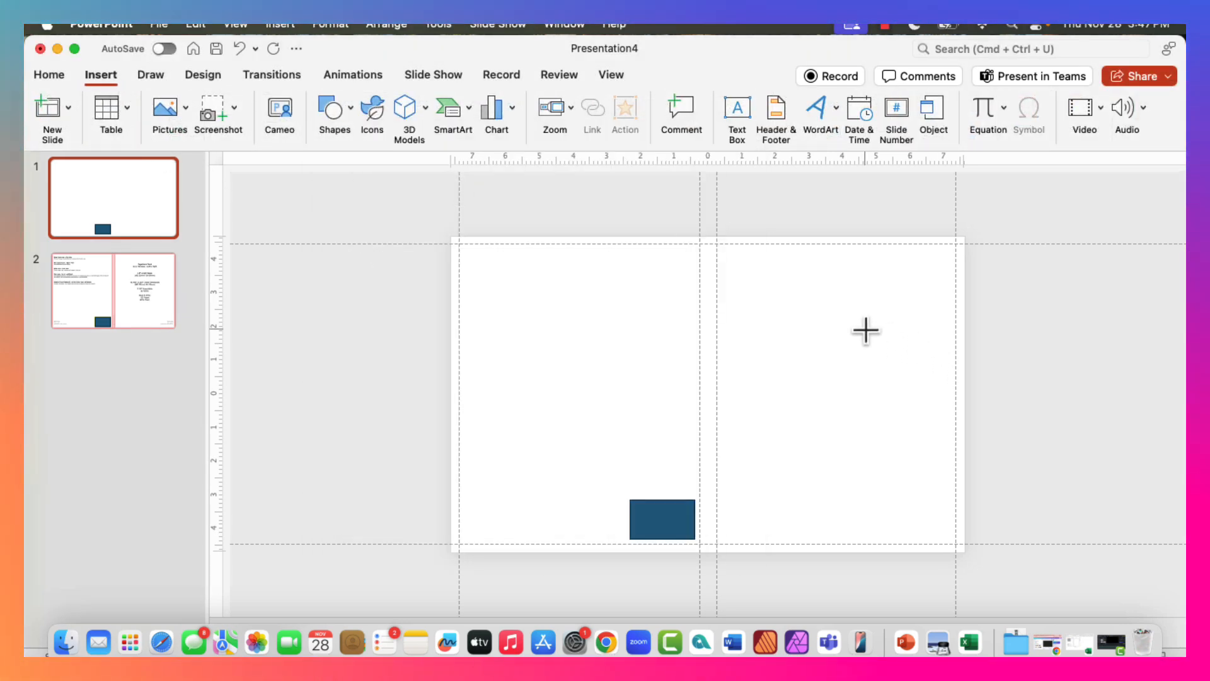
mouse_move(865, 329)
mouse_down()
mouse_move(964, 502)
mouse_move(963, 549)
mouse_up()
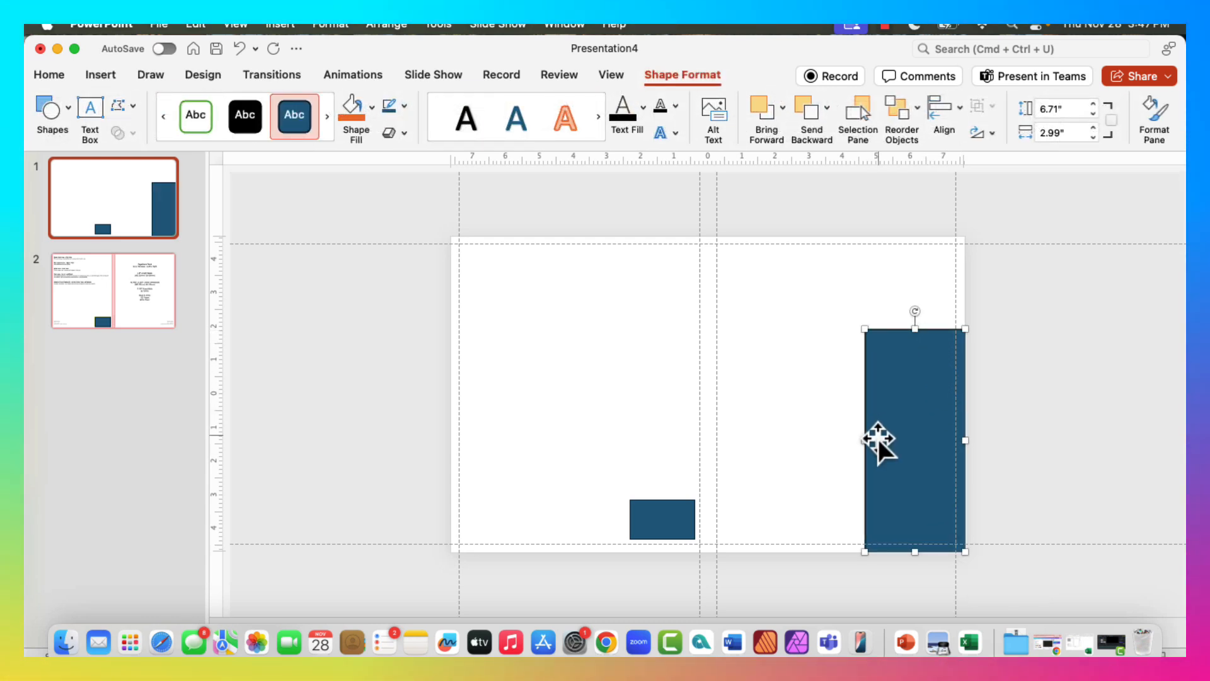
- Resize the front cover rectangle to about 2.53" wide and 4.4" high, keeping it in the lower outer corner
drag(865, 439, 899, 440)
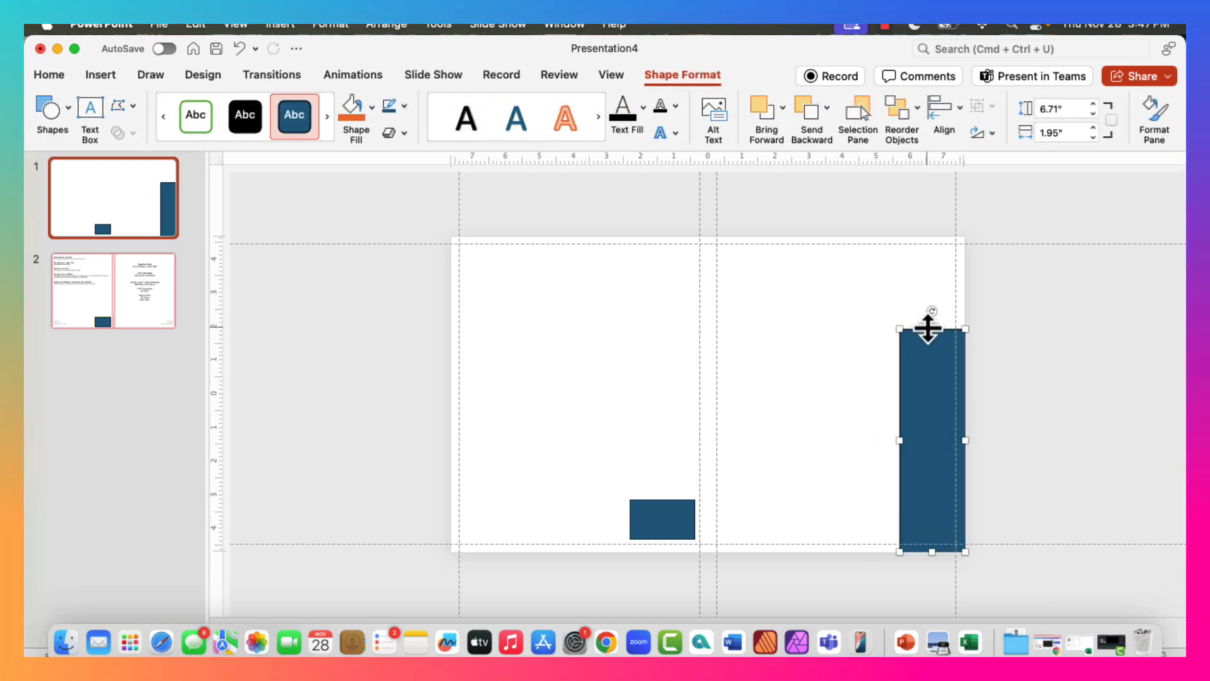
drag(928, 326, 923, 405)
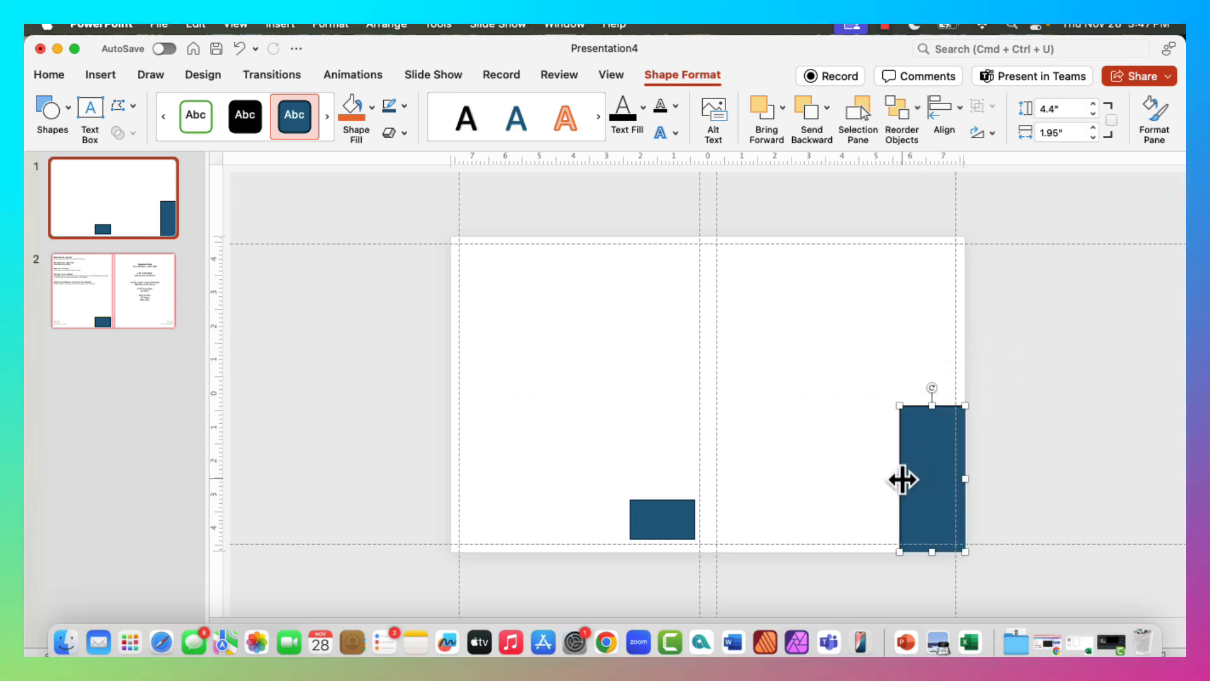
drag(900, 479, 880, 477)
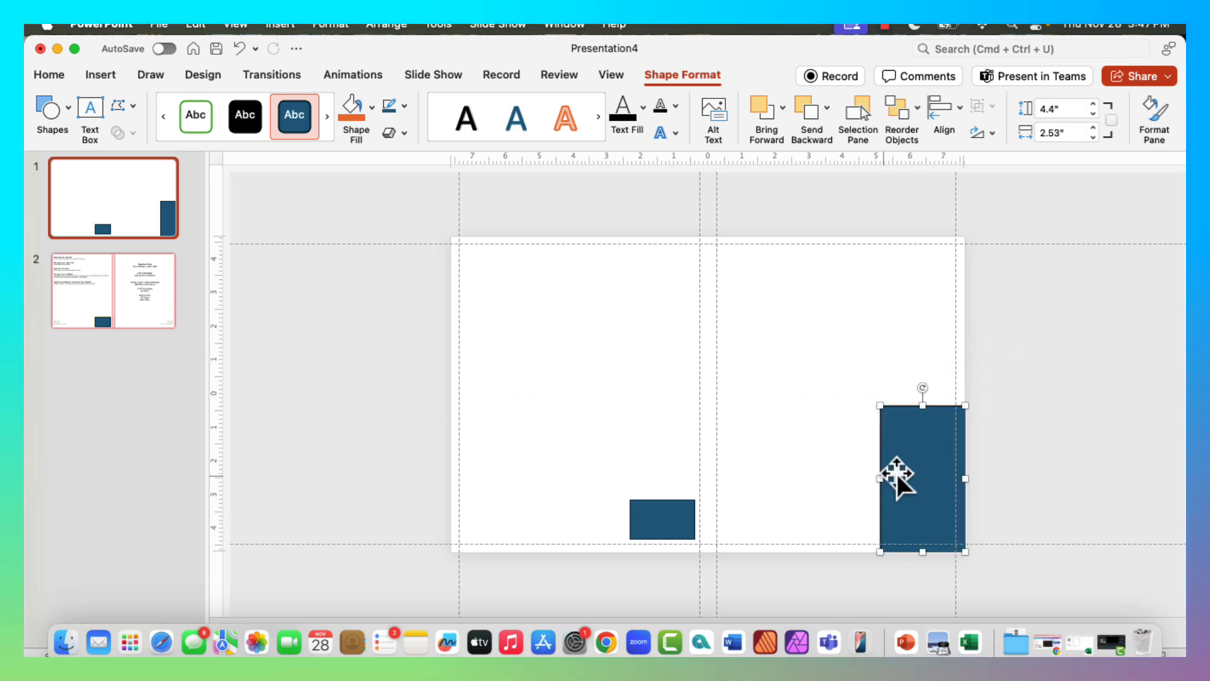
- Change the front cover rectangle's solid fill to the copied purple hex colour, using RGB values in the custom colour settings
right_click(944, 472)
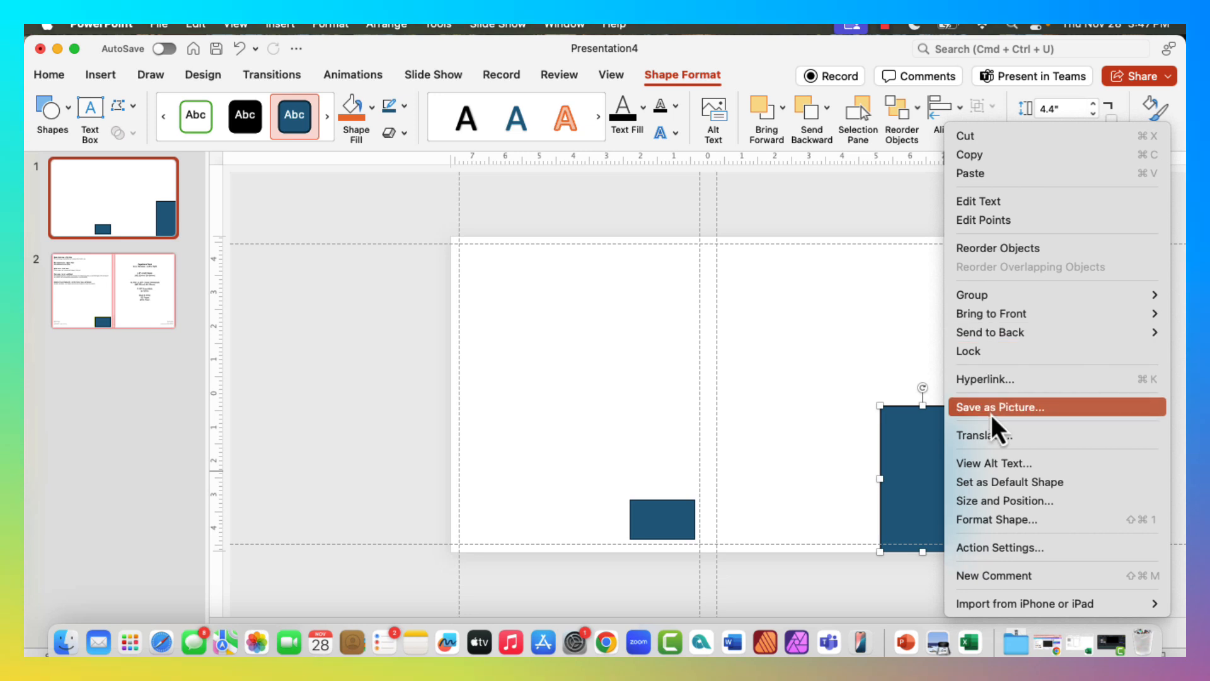
click(990, 528)
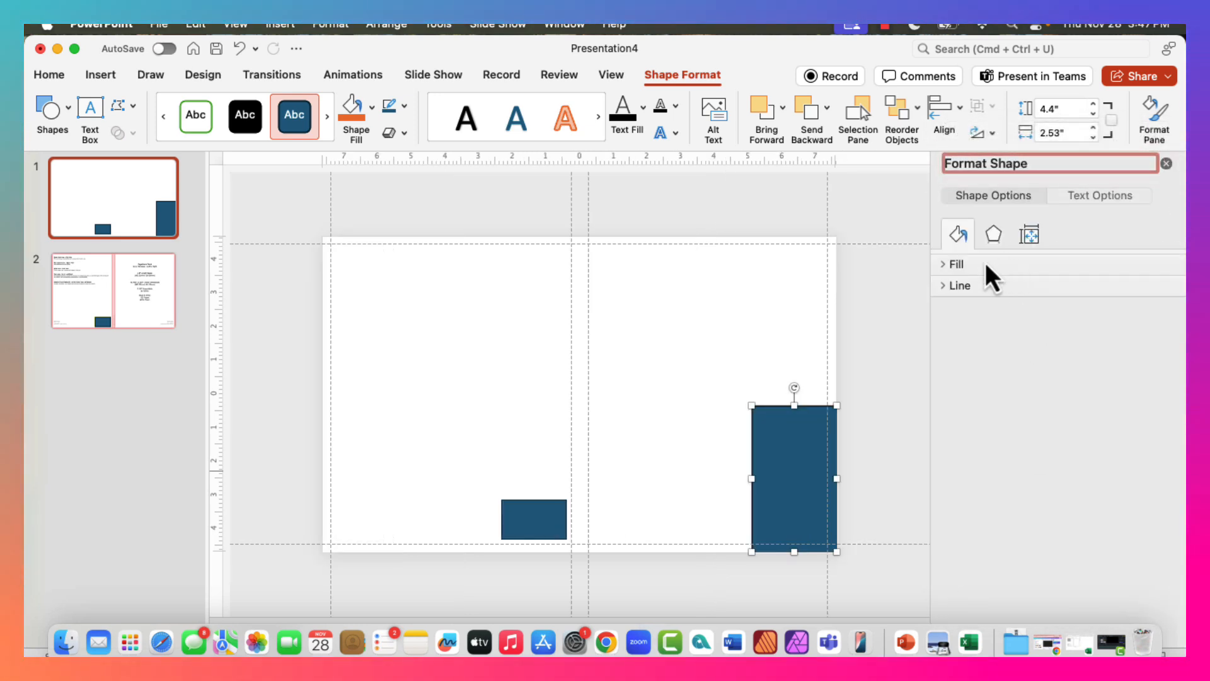
click(983, 266)
click(1163, 408)
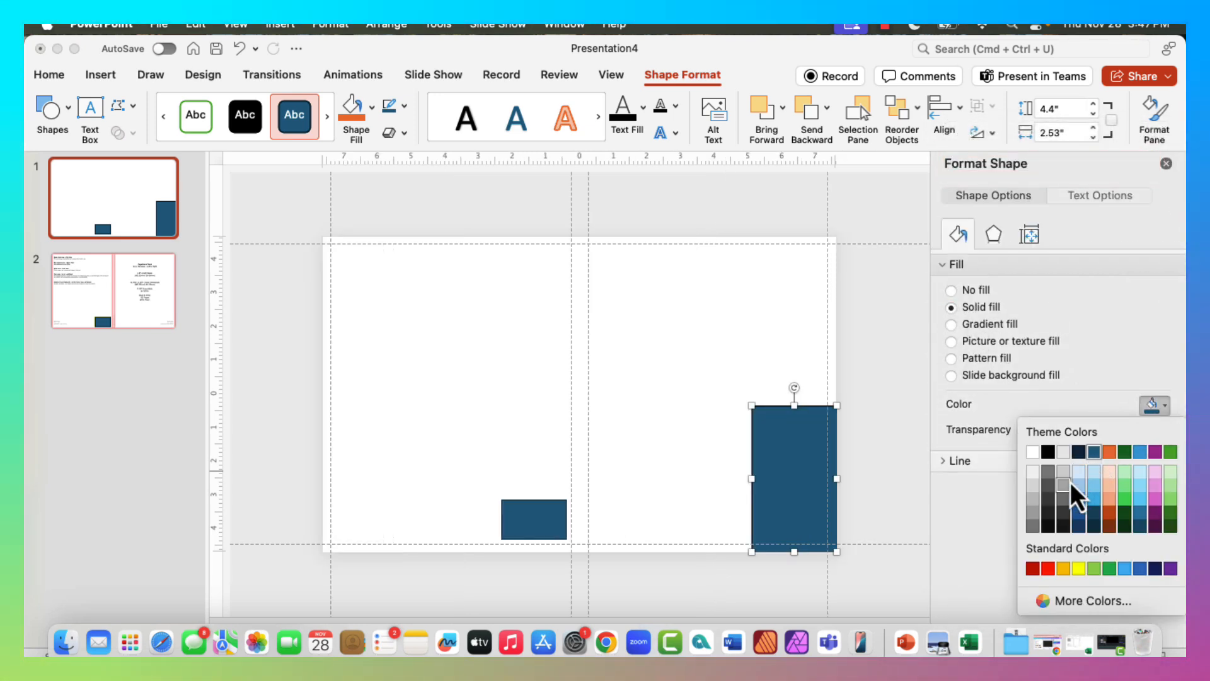
click(1062, 602)
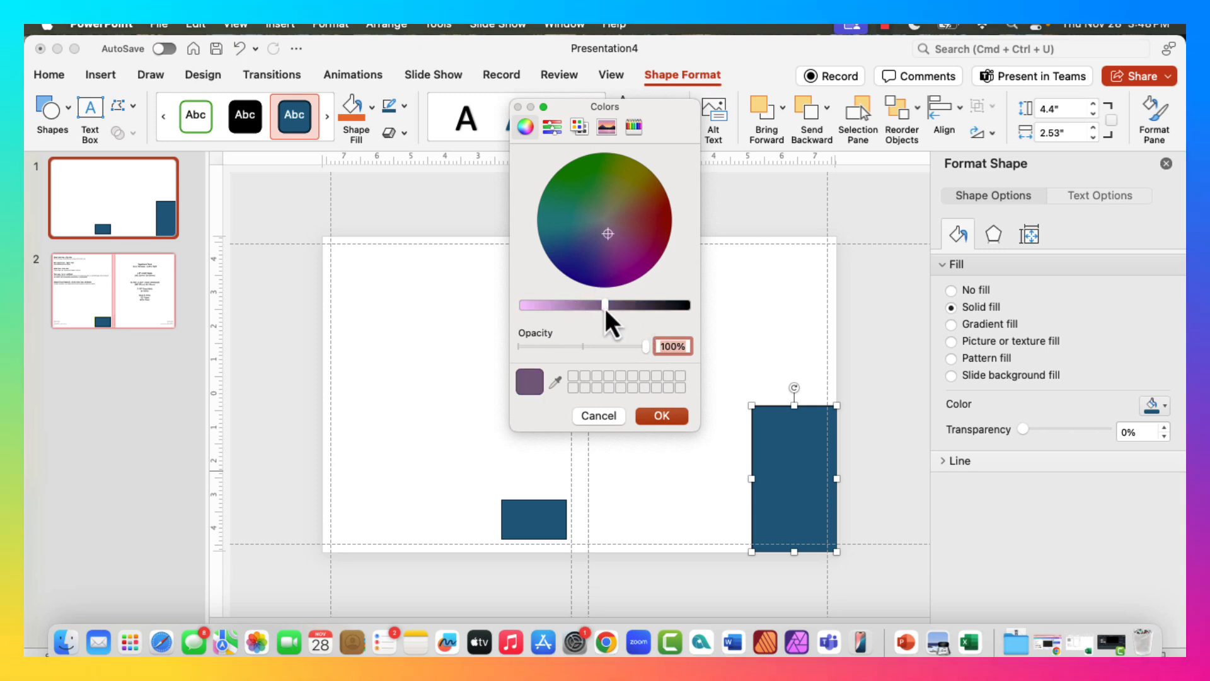
click(591, 205)
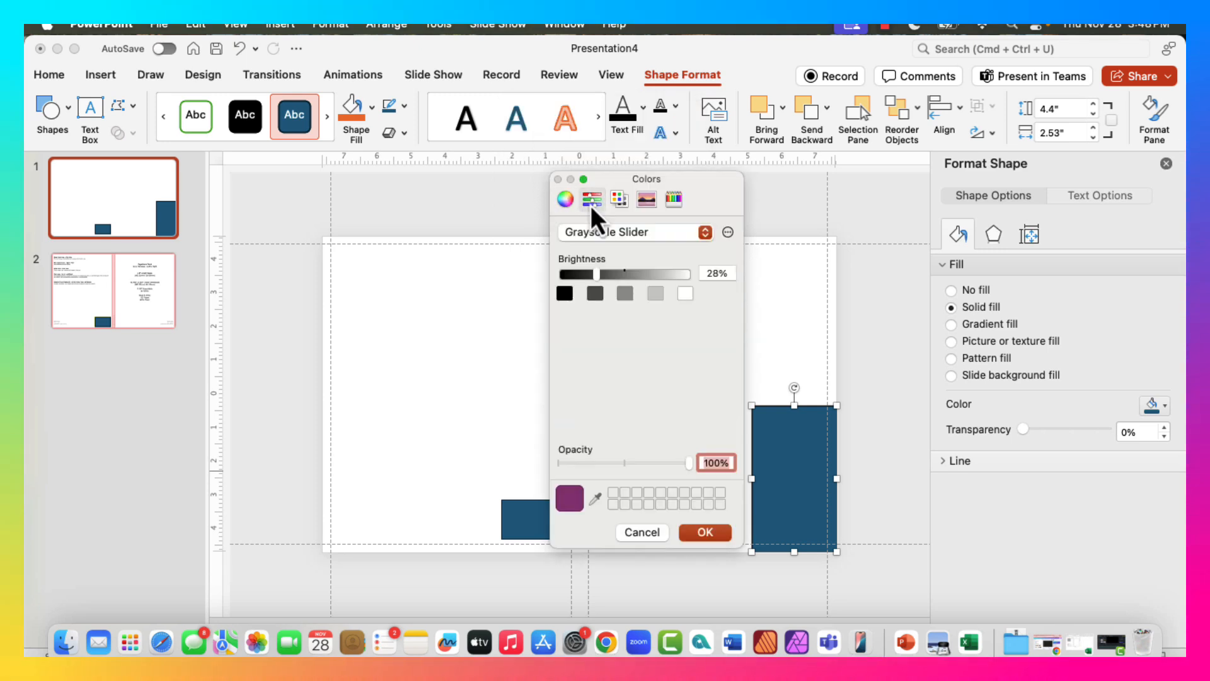
click(706, 232)
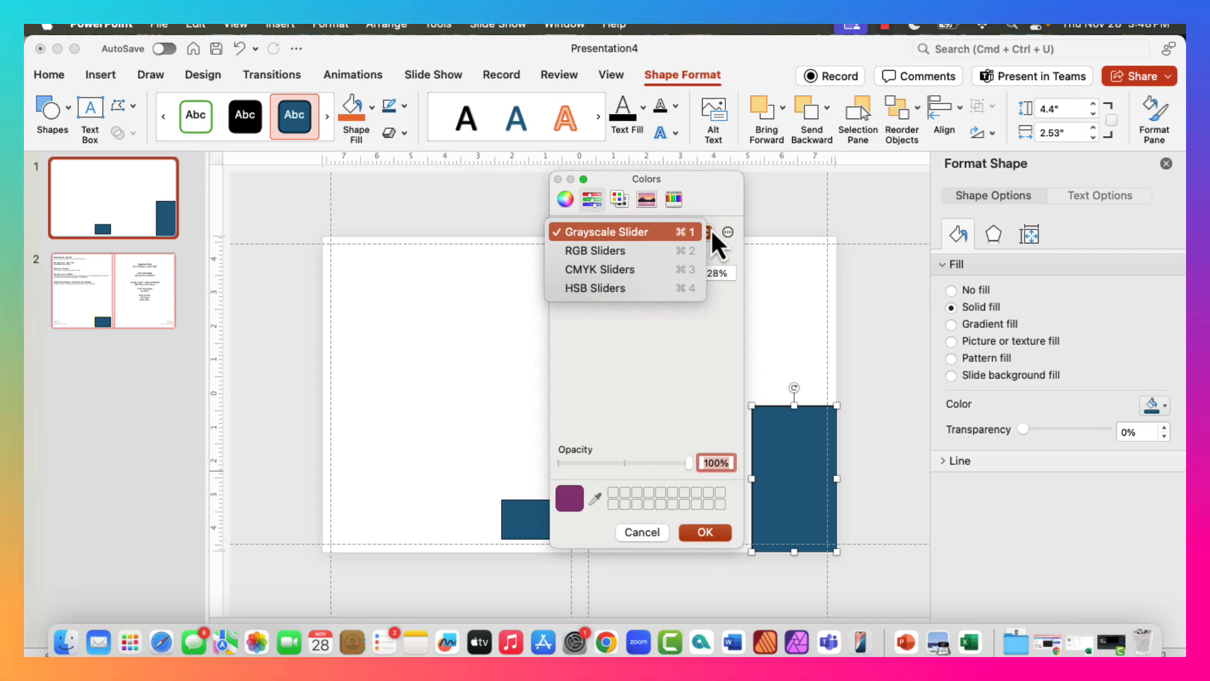
click(679, 247)
click(713, 383)
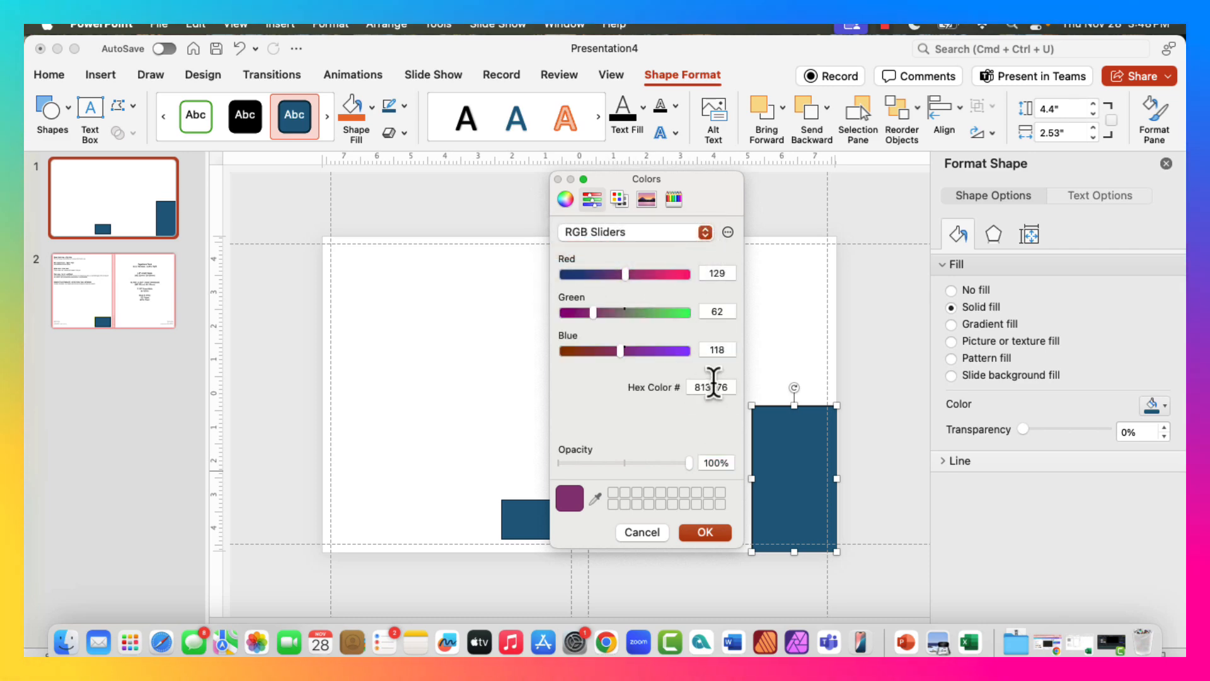
key(super+a)
key(super+v)
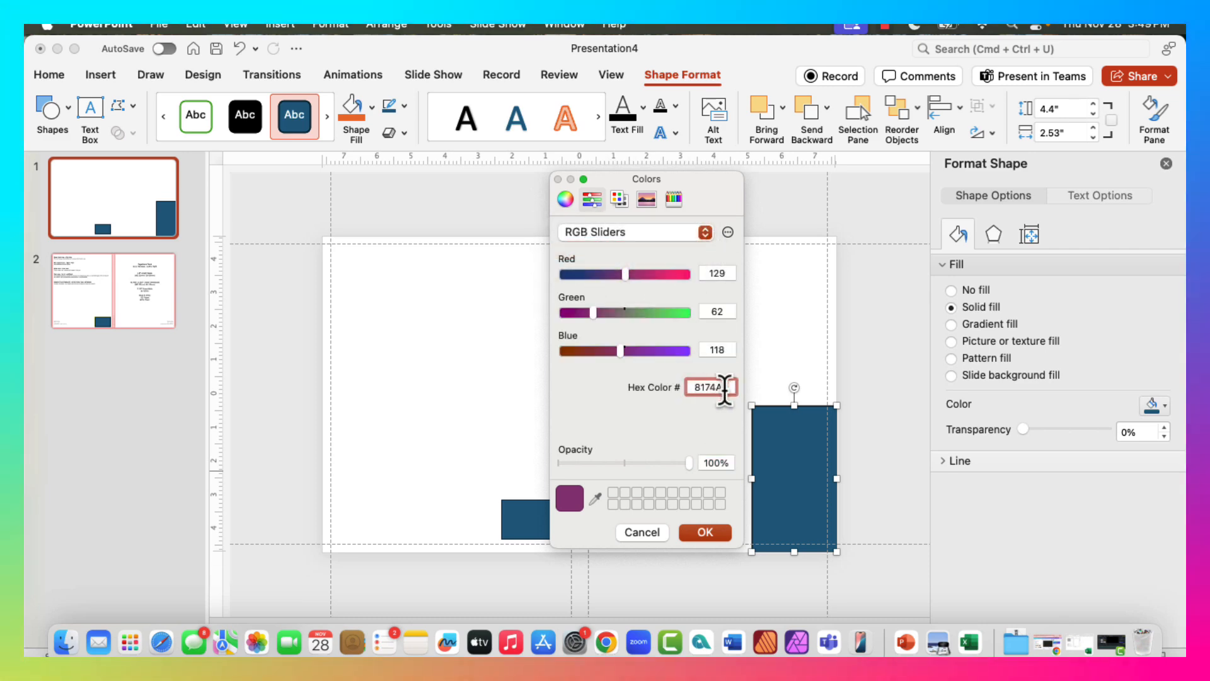
key(Return)
scroll(860, 411, down, 2)
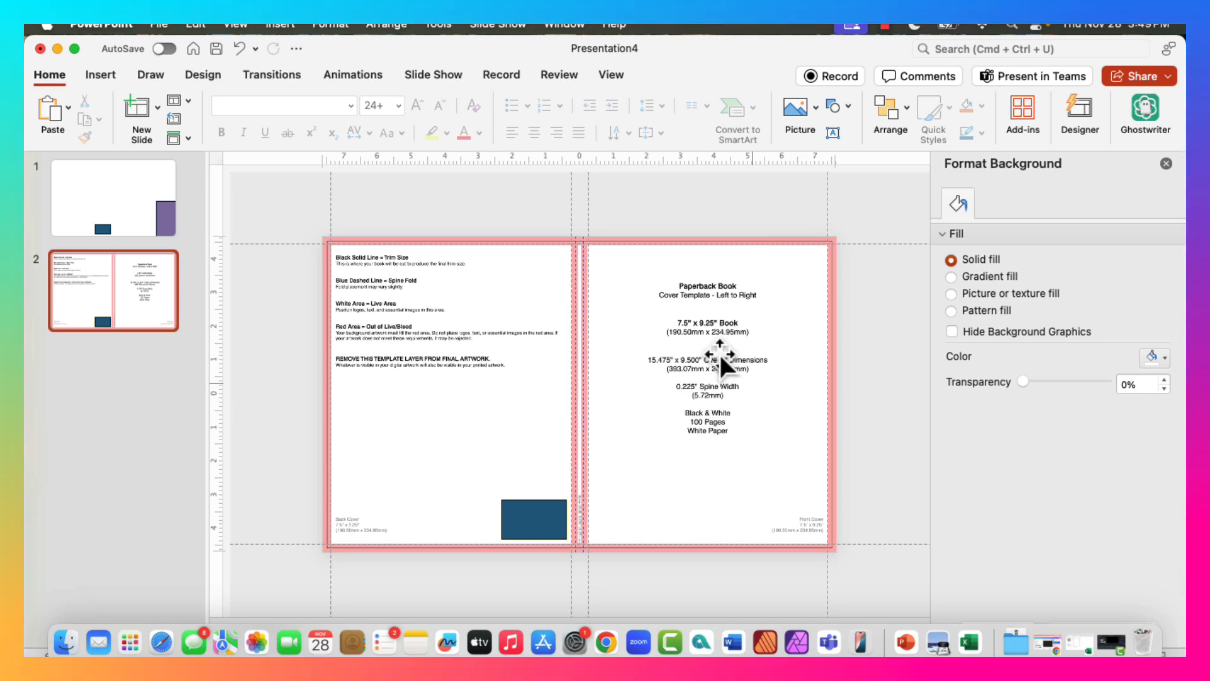
- Remove the outline from the purple front cover rectangle on slide 1
click(80, 185)
click(789, 465)
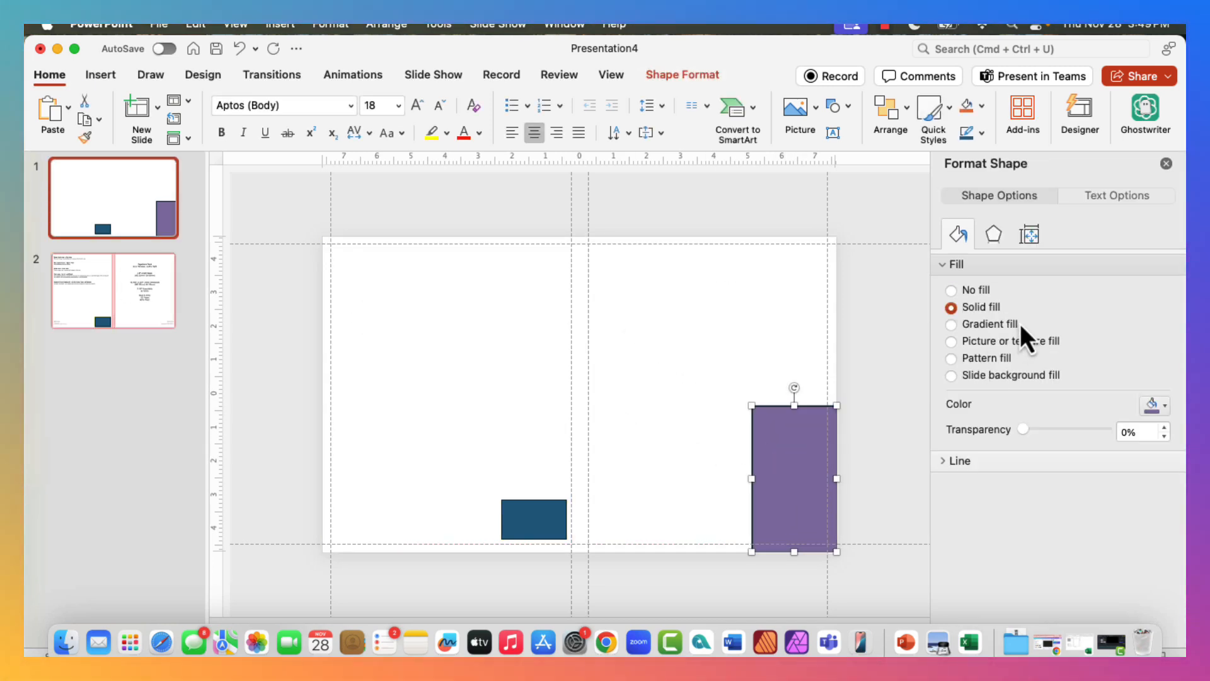
click(970, 459)
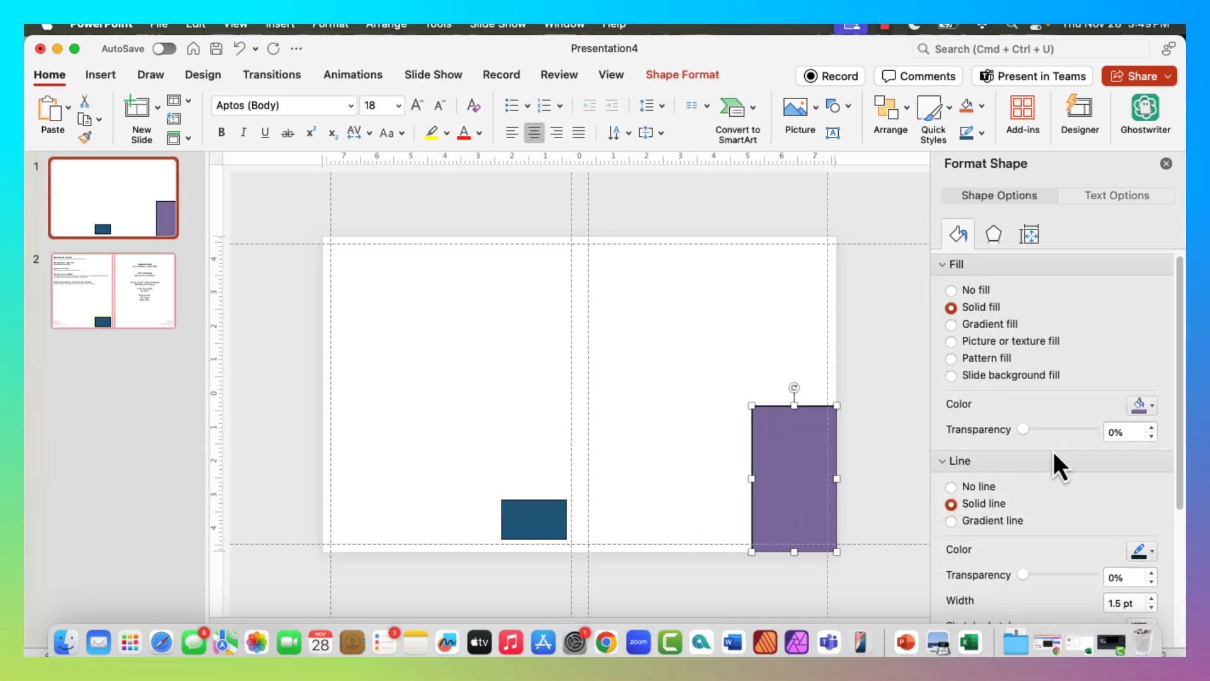
click(974, 490)
click(873, 396)
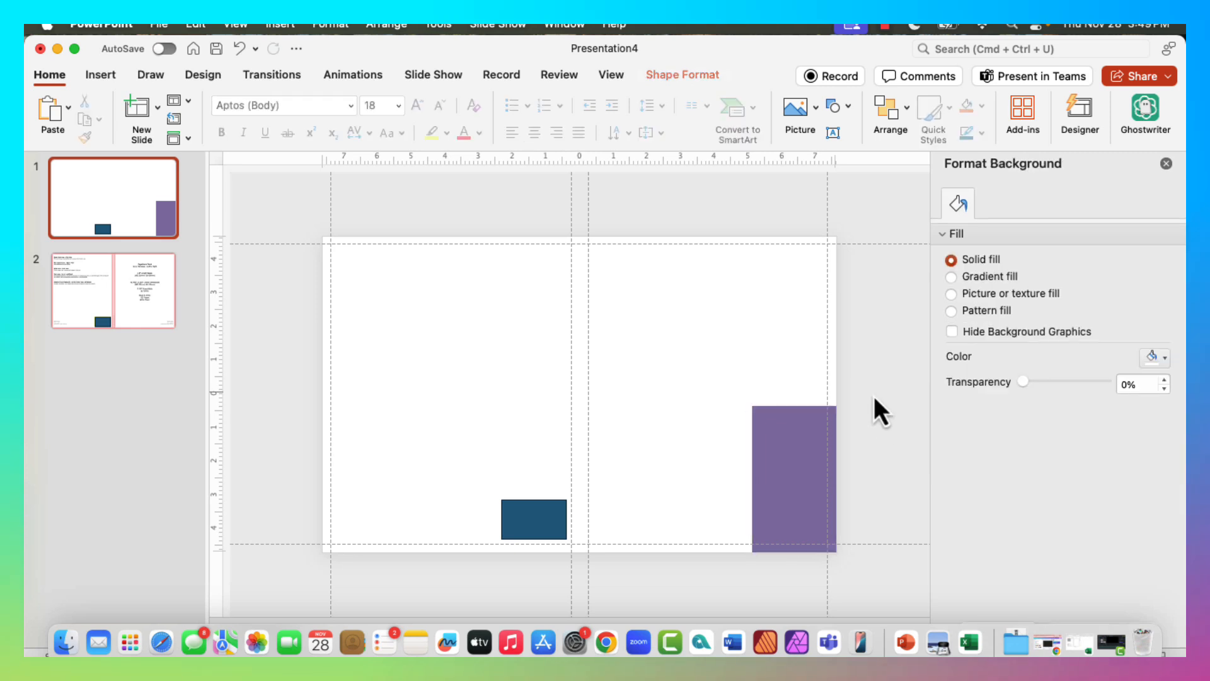
- Place a copy of the purple rectangle flush against its inner side on the front cover
click(769, 448)
drag(775, 448, 709, 459)
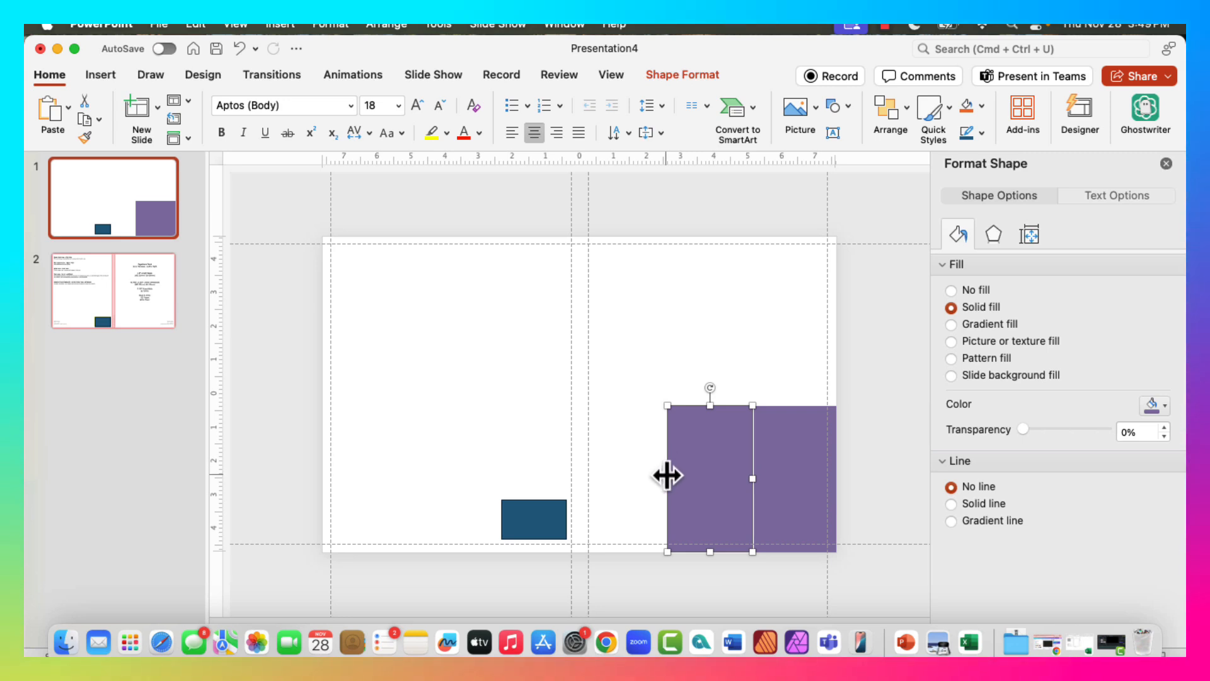
drag(667, 475, 671, 476)
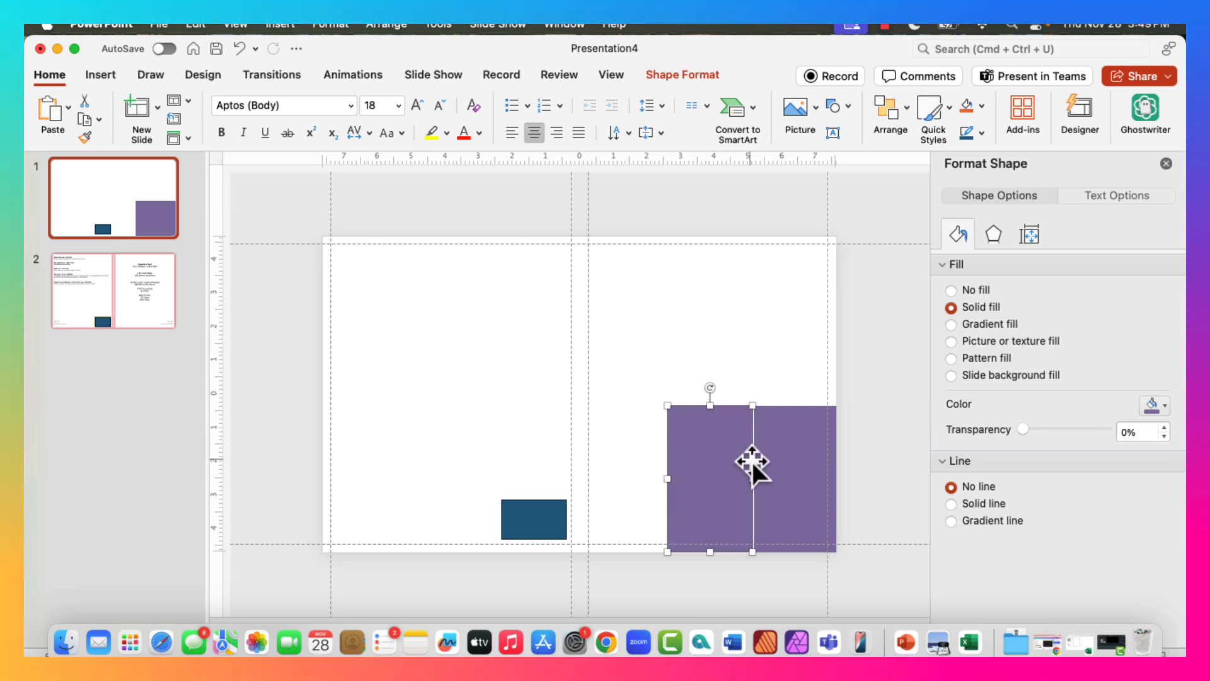
click(879, 521)
click(711, 528)
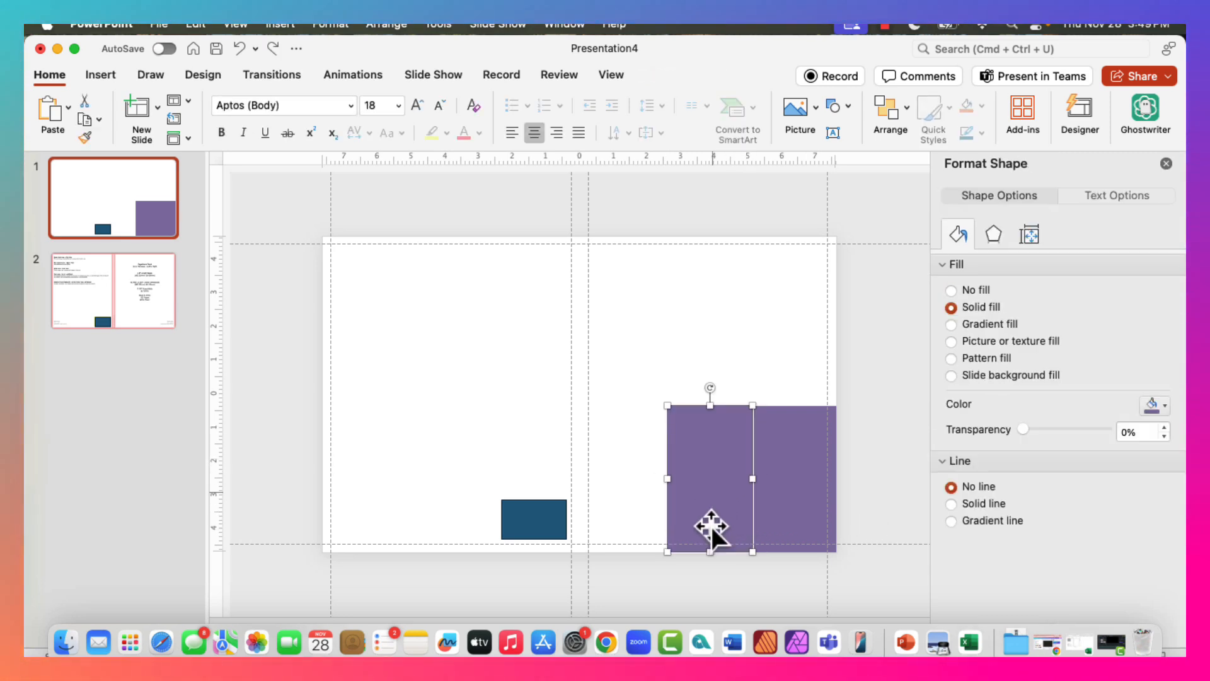
drag(710, 552, 711, 557)
click(766, 581)
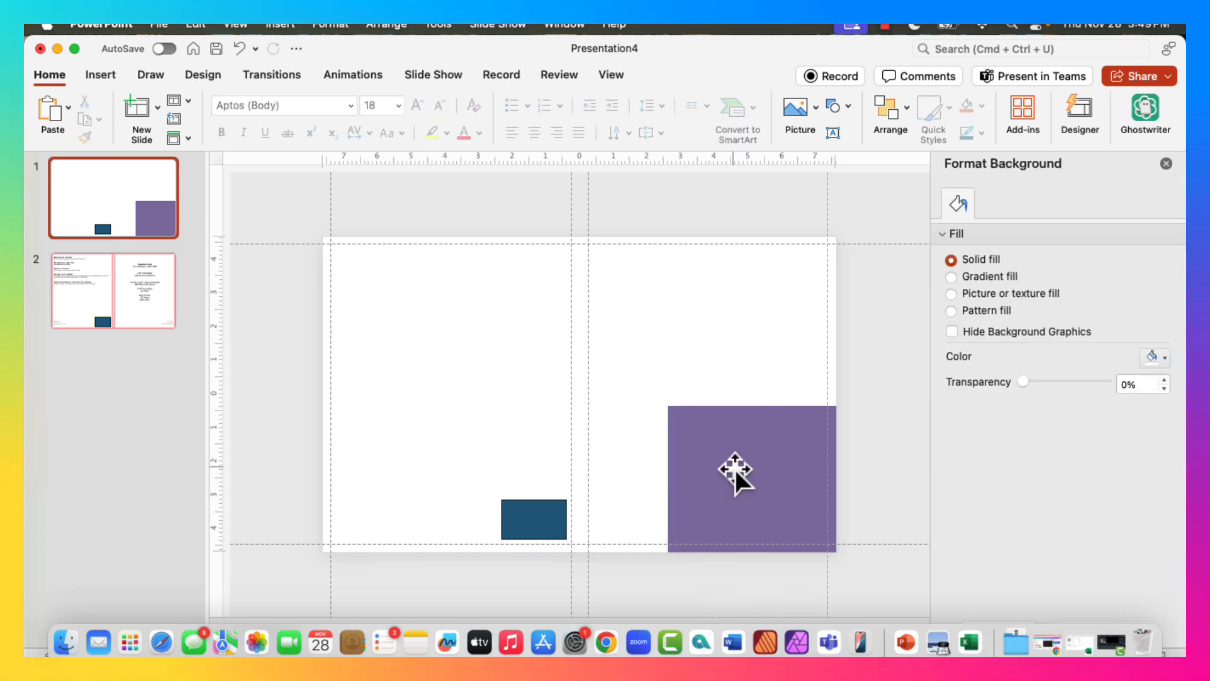
- Make the copied purple rectangle taller than the original and narrow it to a slim vertical bar
click(729, 472)
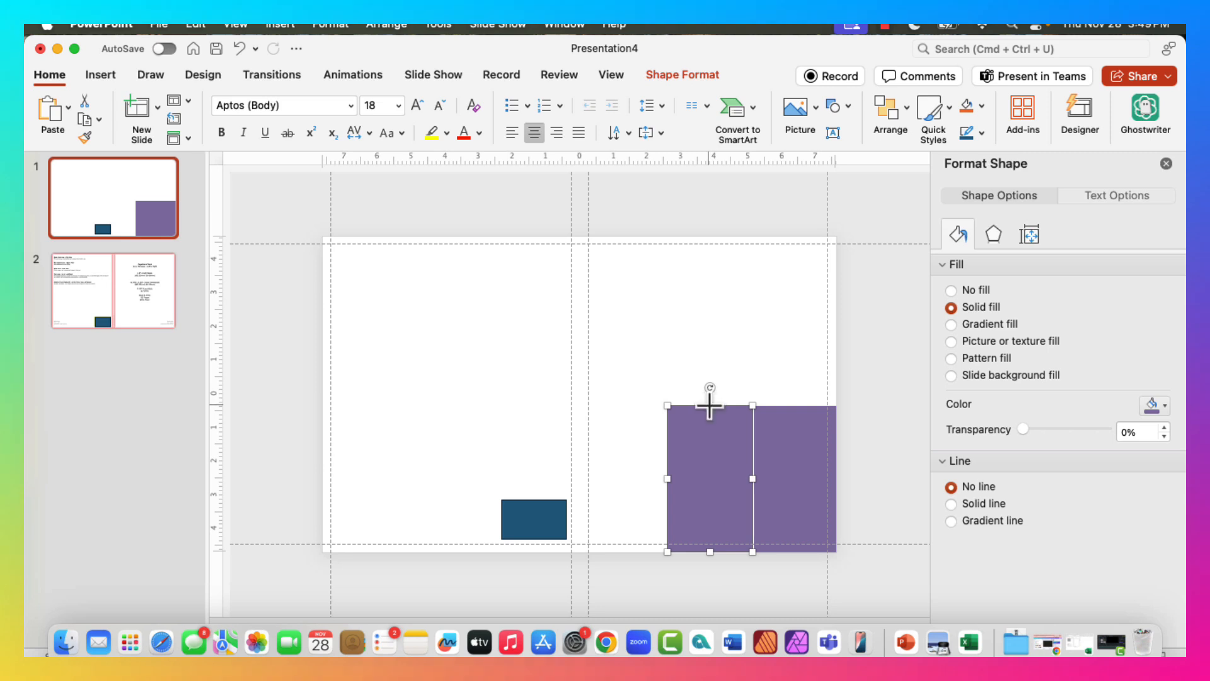
drag(709, 407, 712, 342)
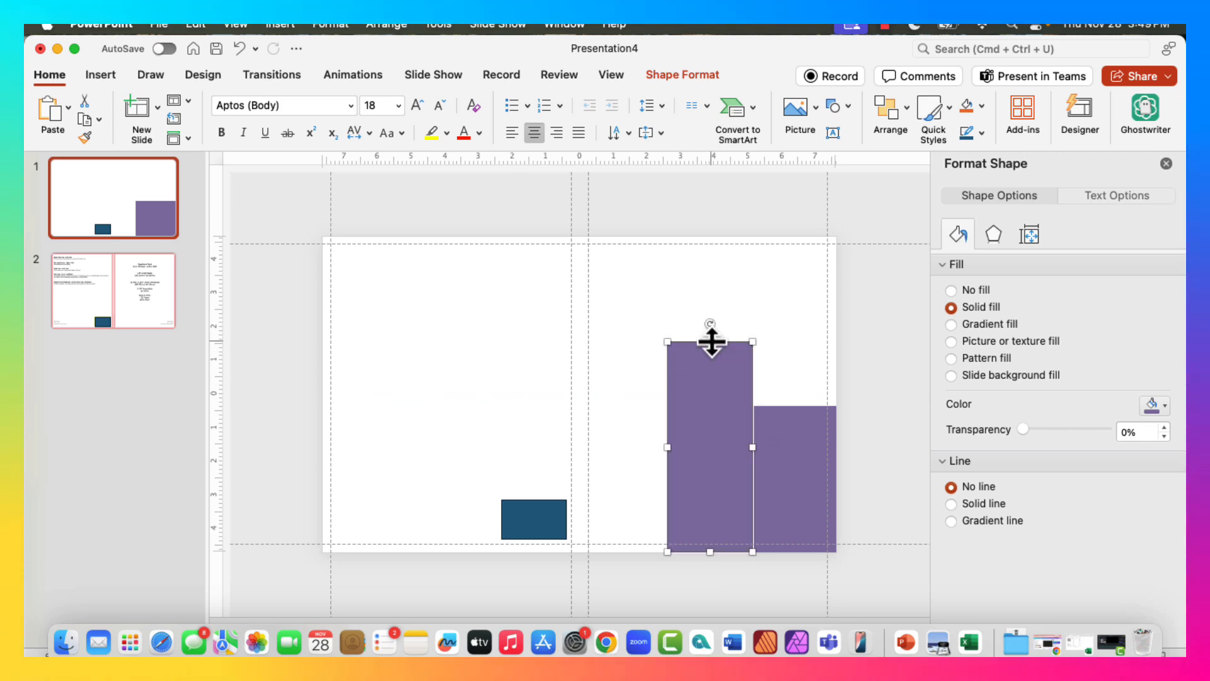
drag(670, 447, 717, 447)
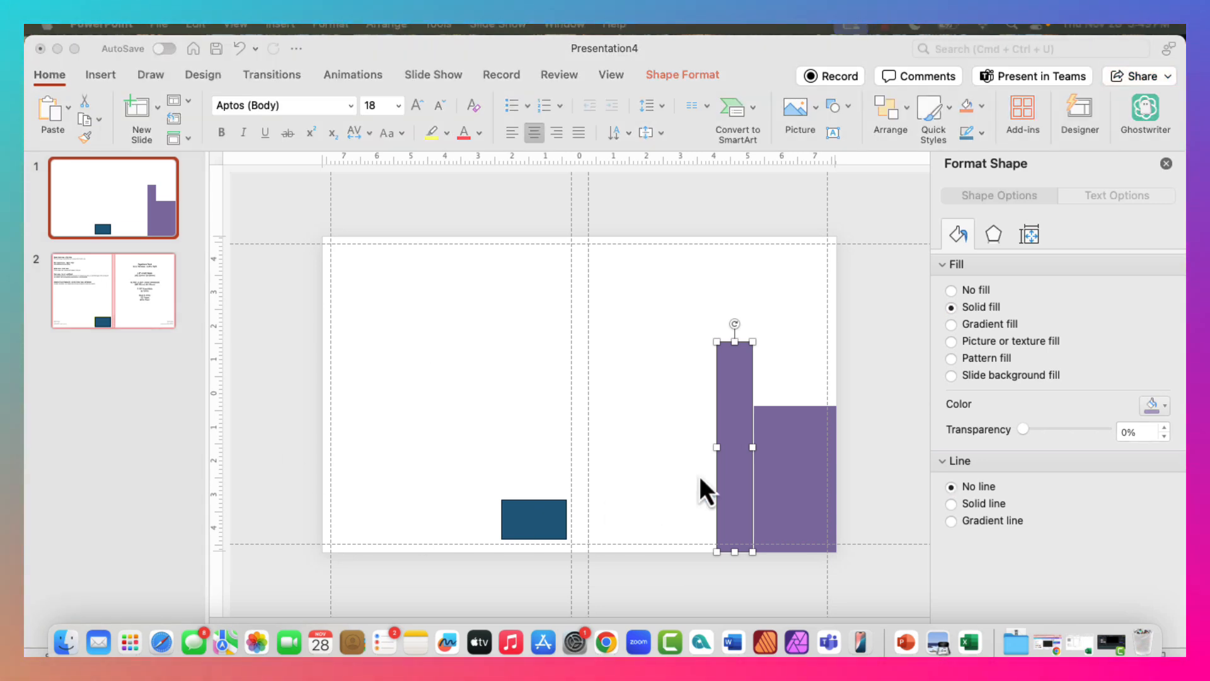
- Fill the tall vertical bar with the copied pink hex colour in the custom colour settings
click(1156, 410)
click(1162, 405)
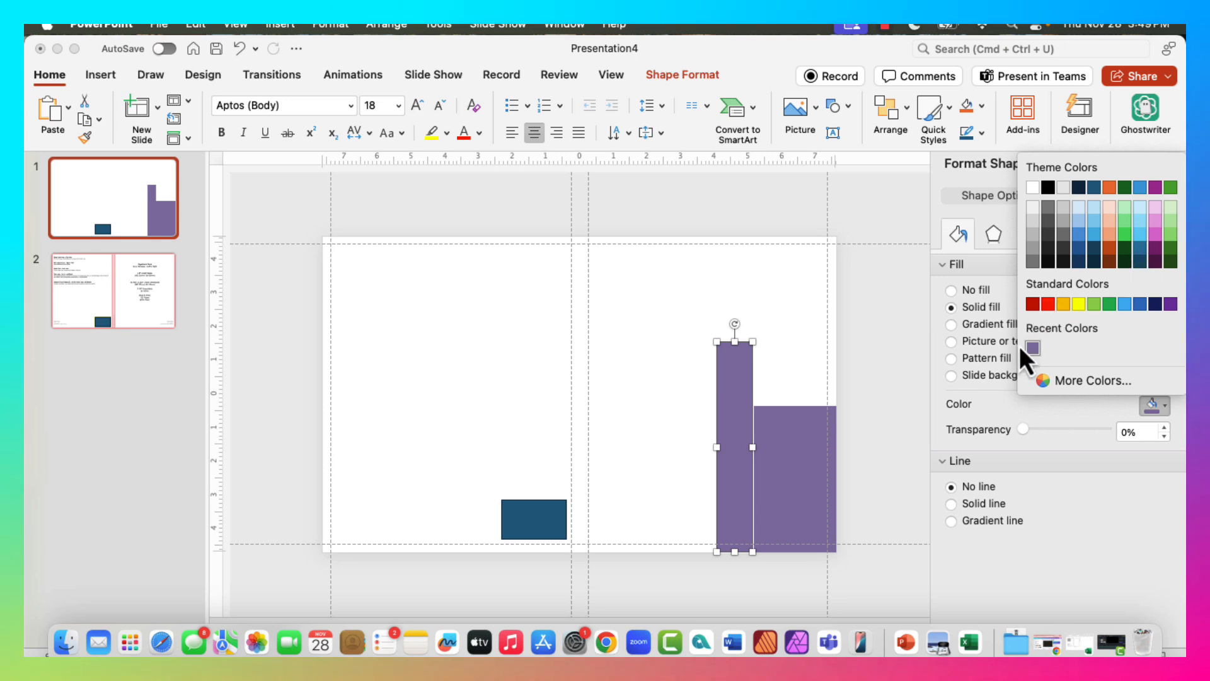
click(1053, 381)
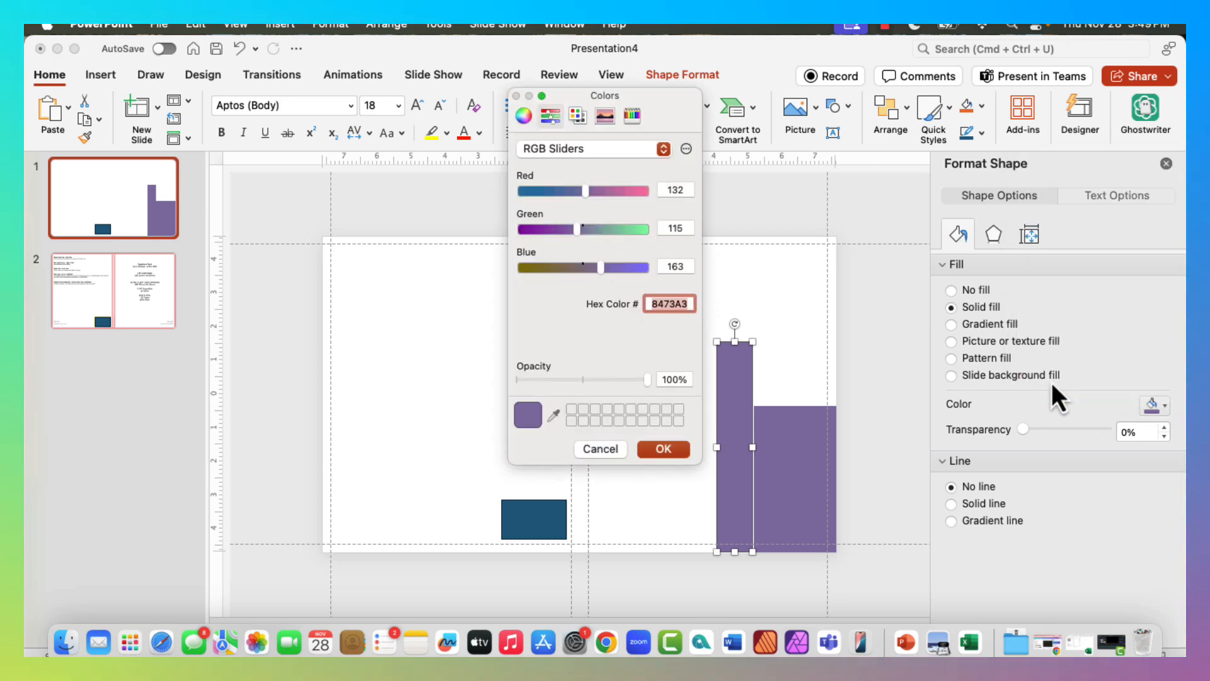
key(super+v)
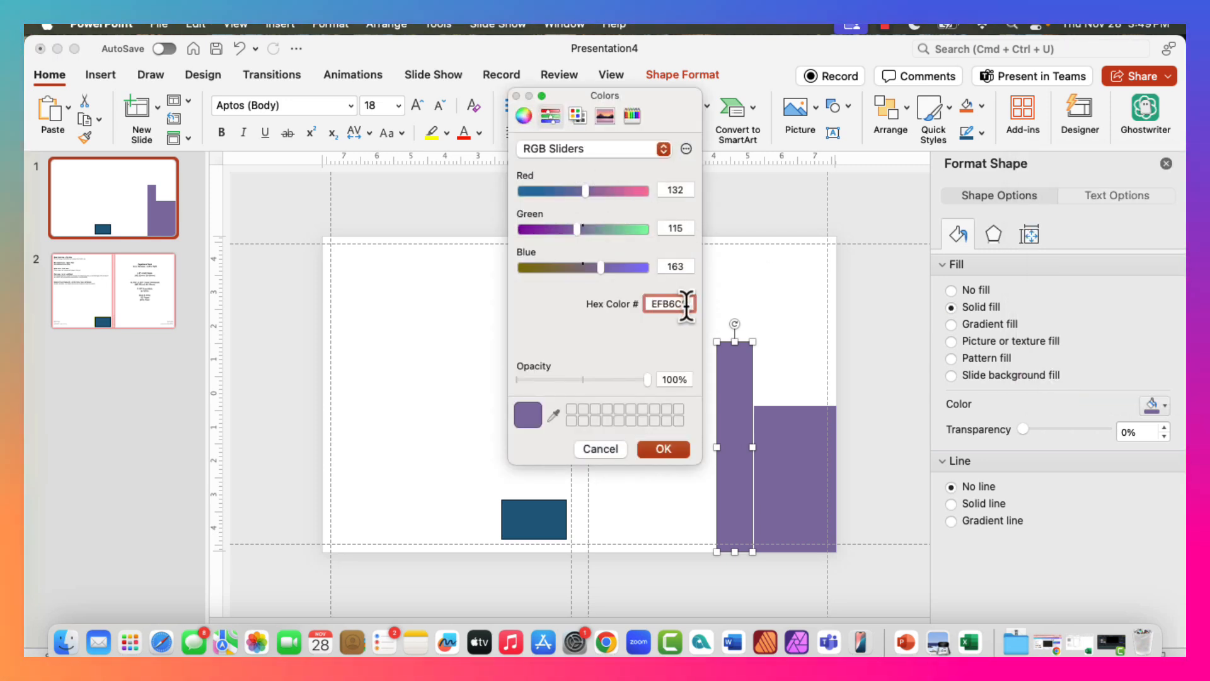
click(663, 448)
click(848, 387)
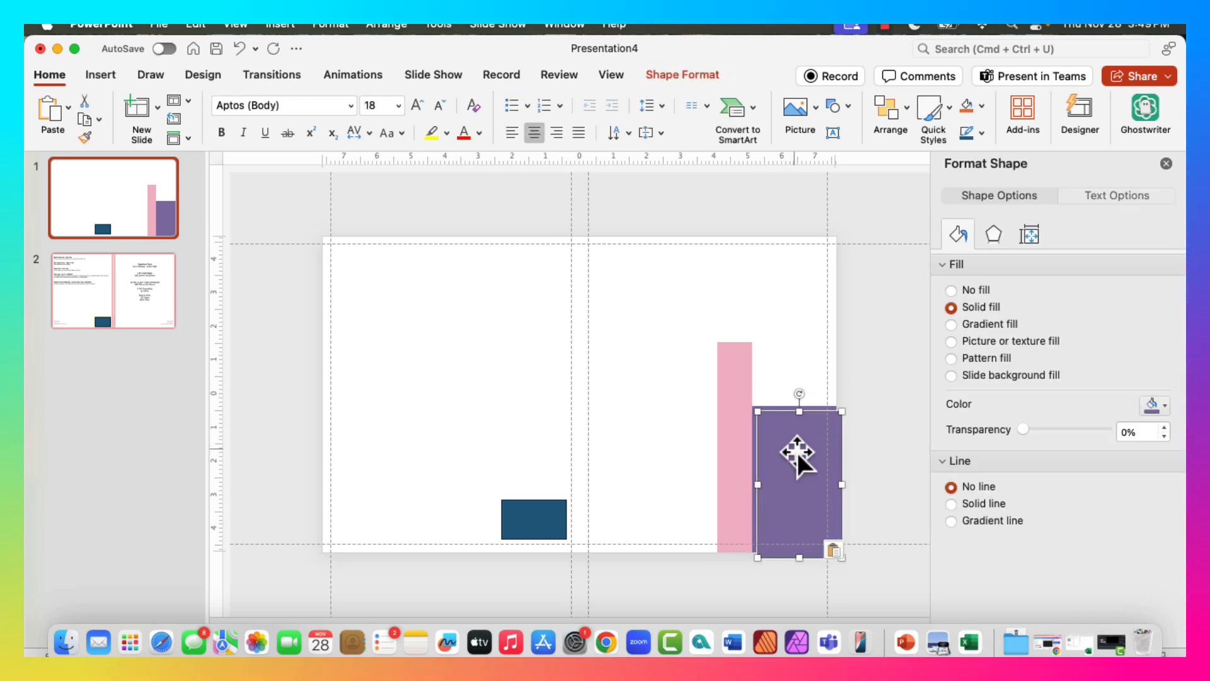
- Fit a shortened copy of the purple rectangle above the original, level with the pink bar, and fill it with the copied peach hex colour
drag(797, 452, 664, 327)
drag(673, 285, 794, 342)
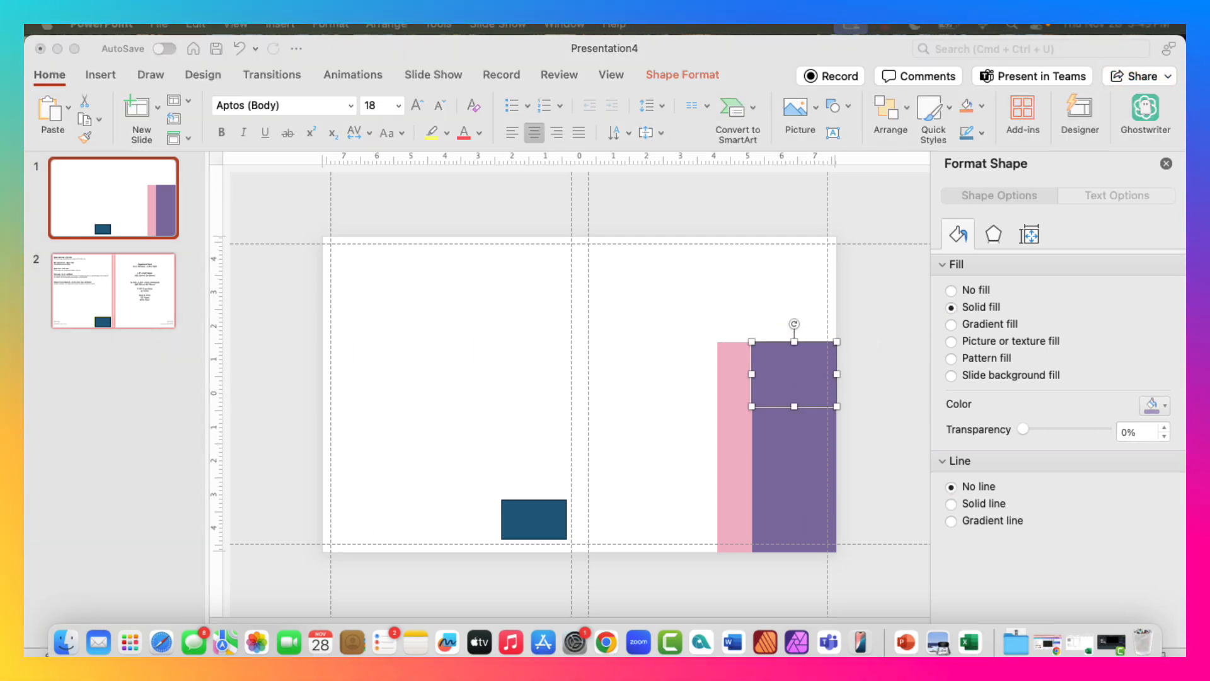
click(1159, 407)
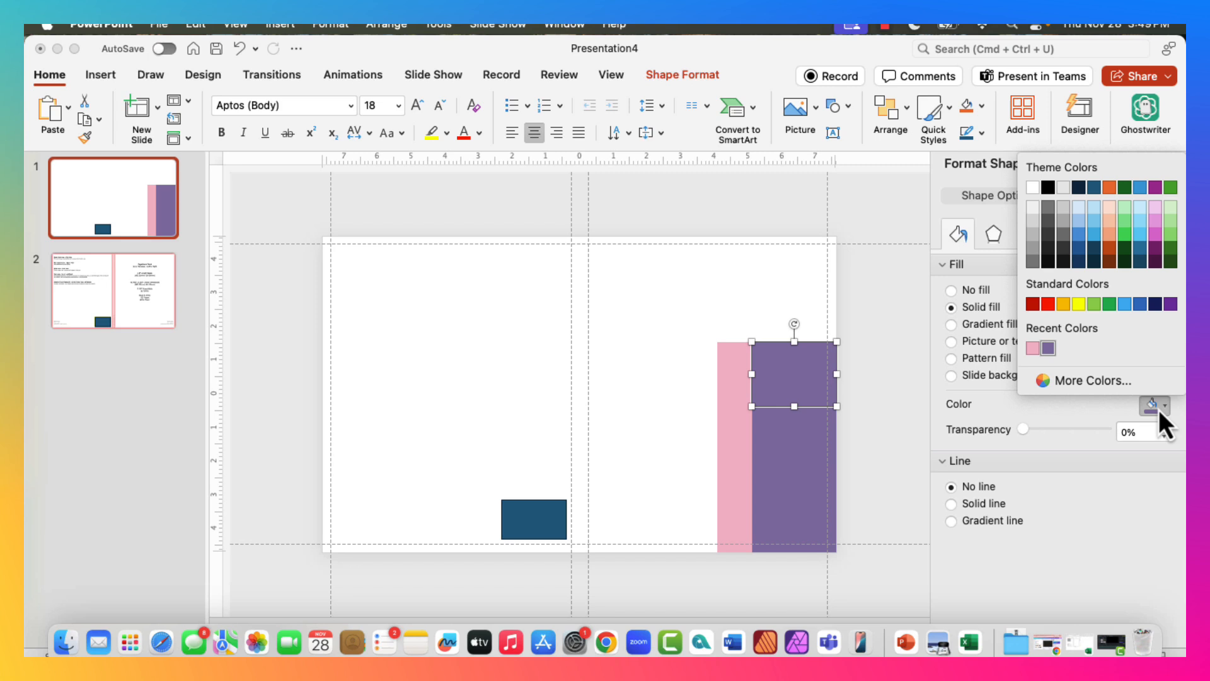
click(1050, 379)
key(ctrl+v)
key(Return)
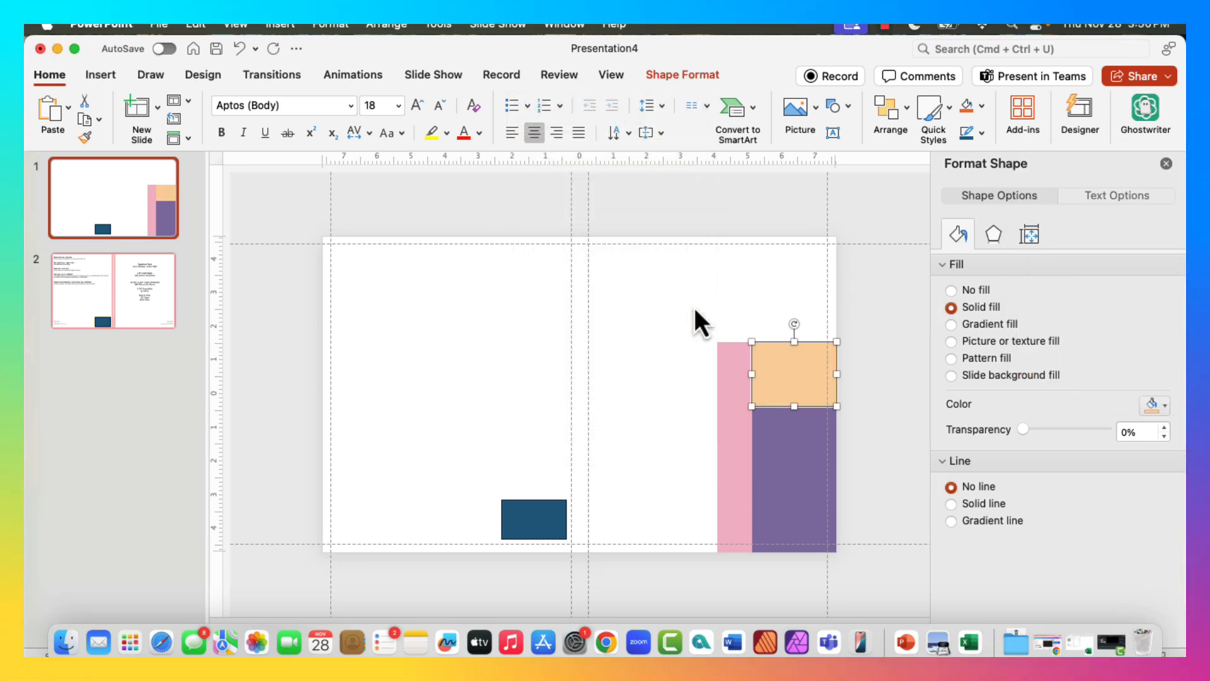
click(852, 319)
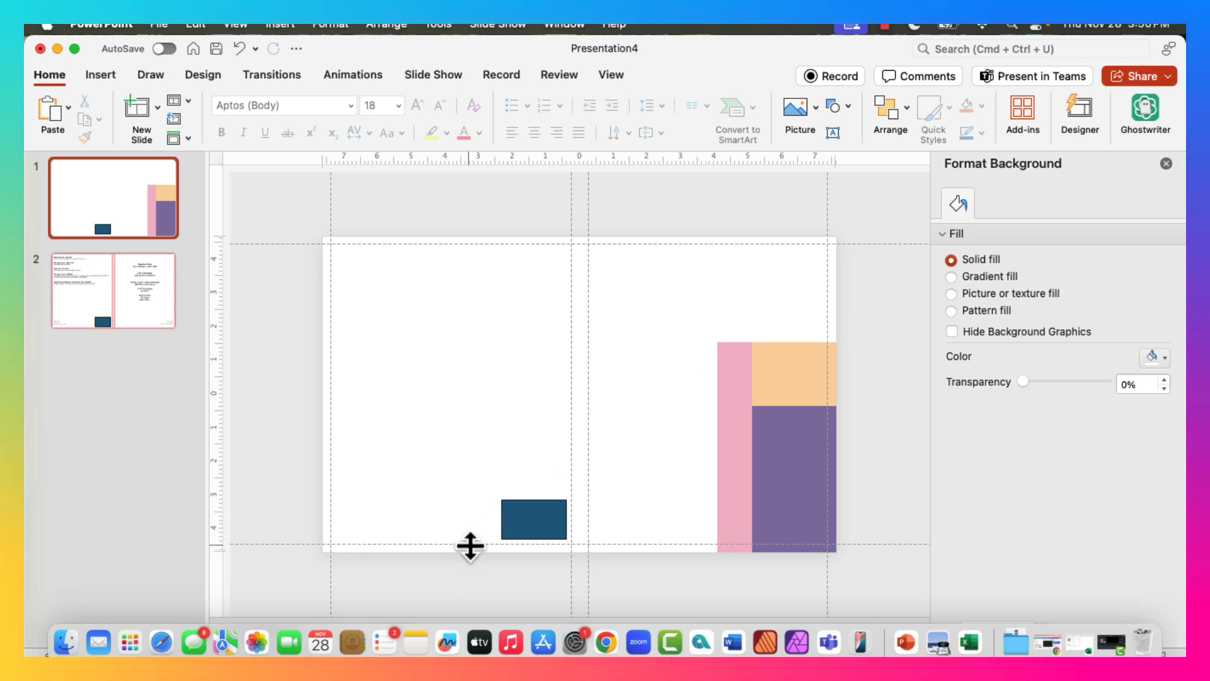
click(531, 524)
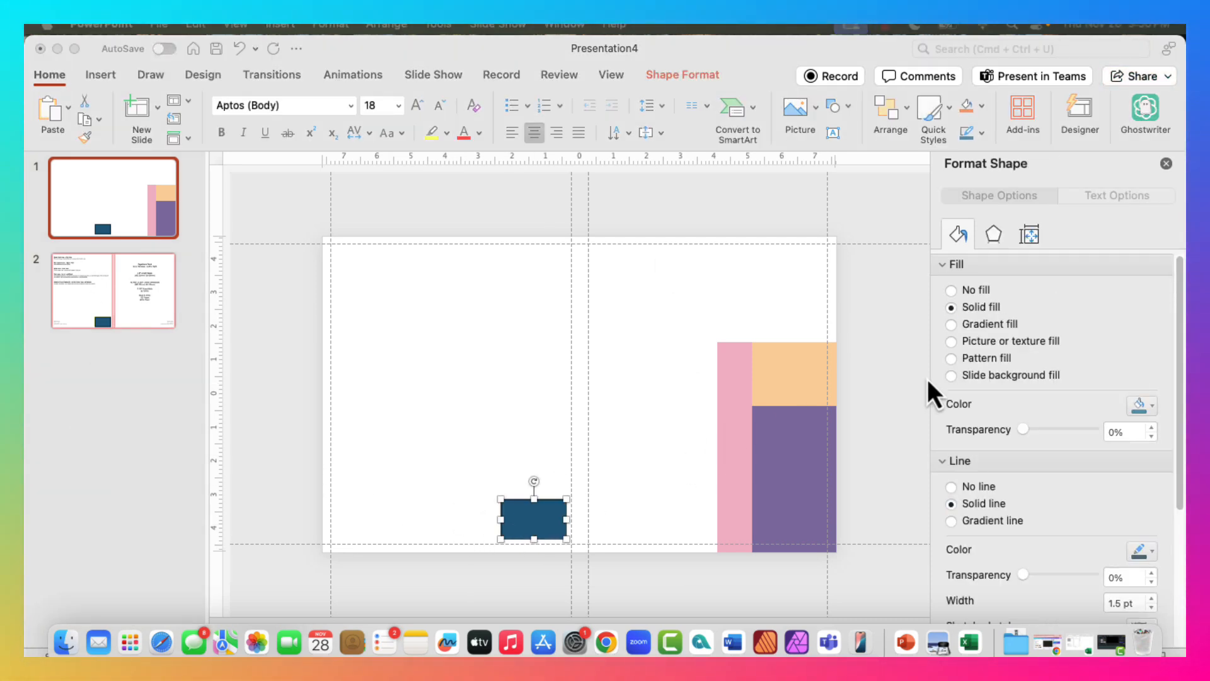
click(731, 368)
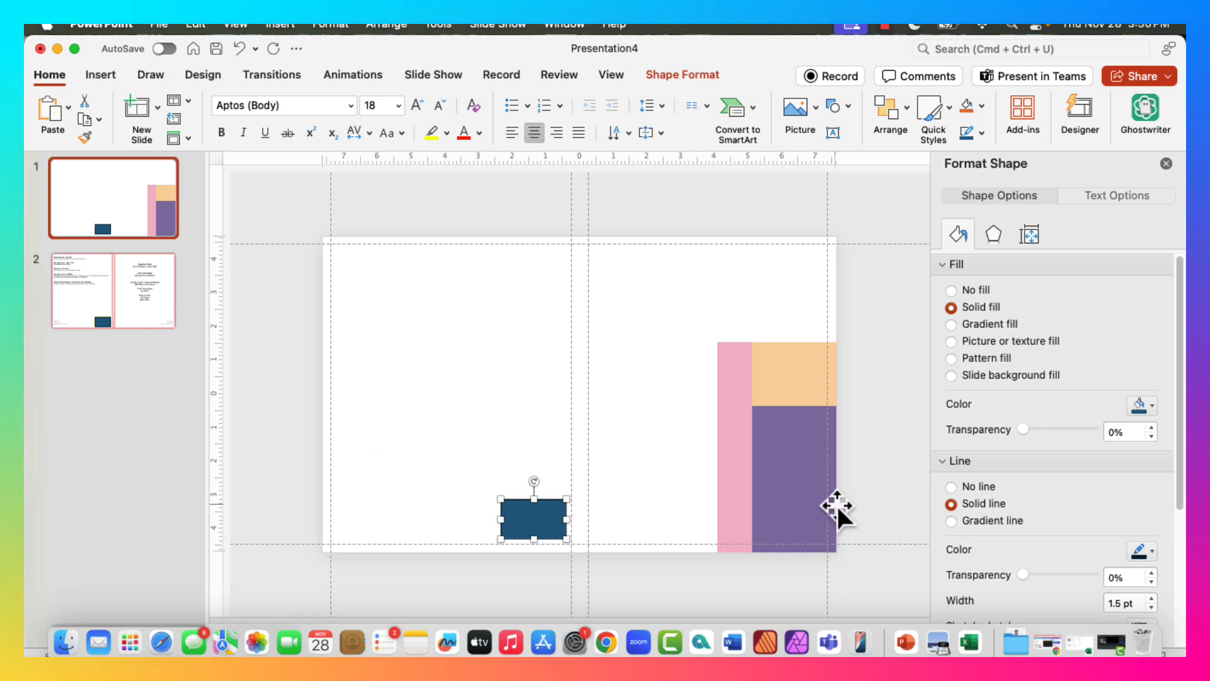
click(731, 444)
right_click(732, 444)
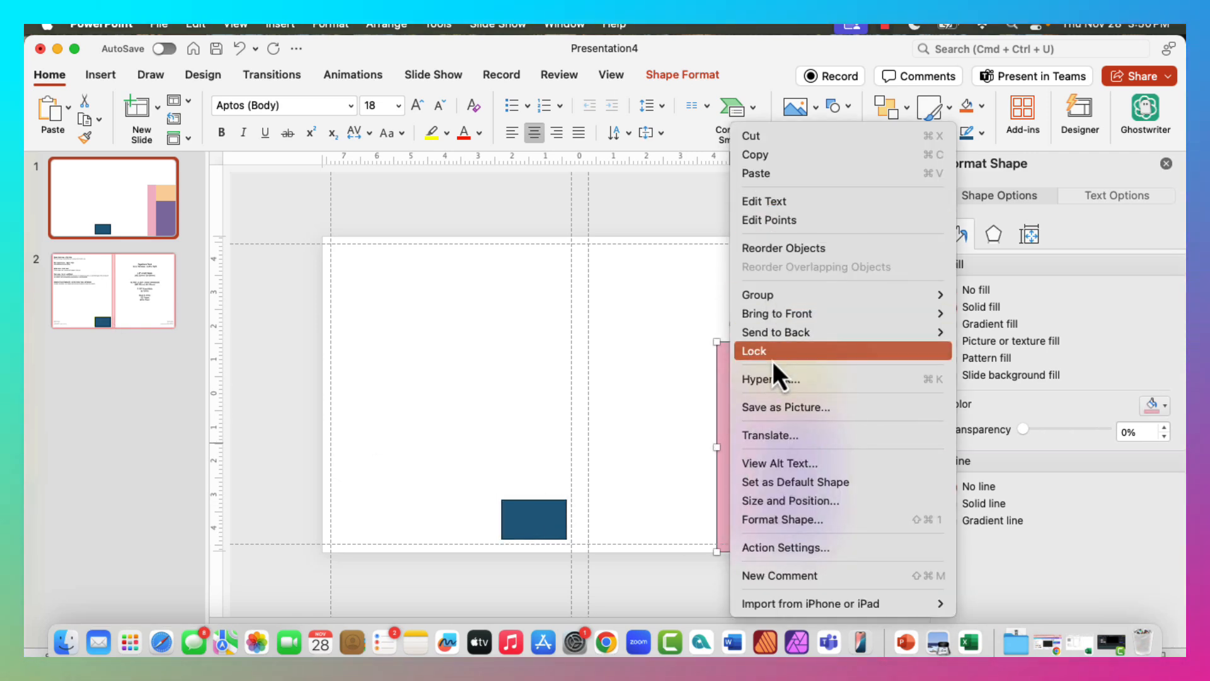
click(690, 376)
- Copy the tall pink bar and paste a duplicate of it on slide 1
right_click(735, 399)
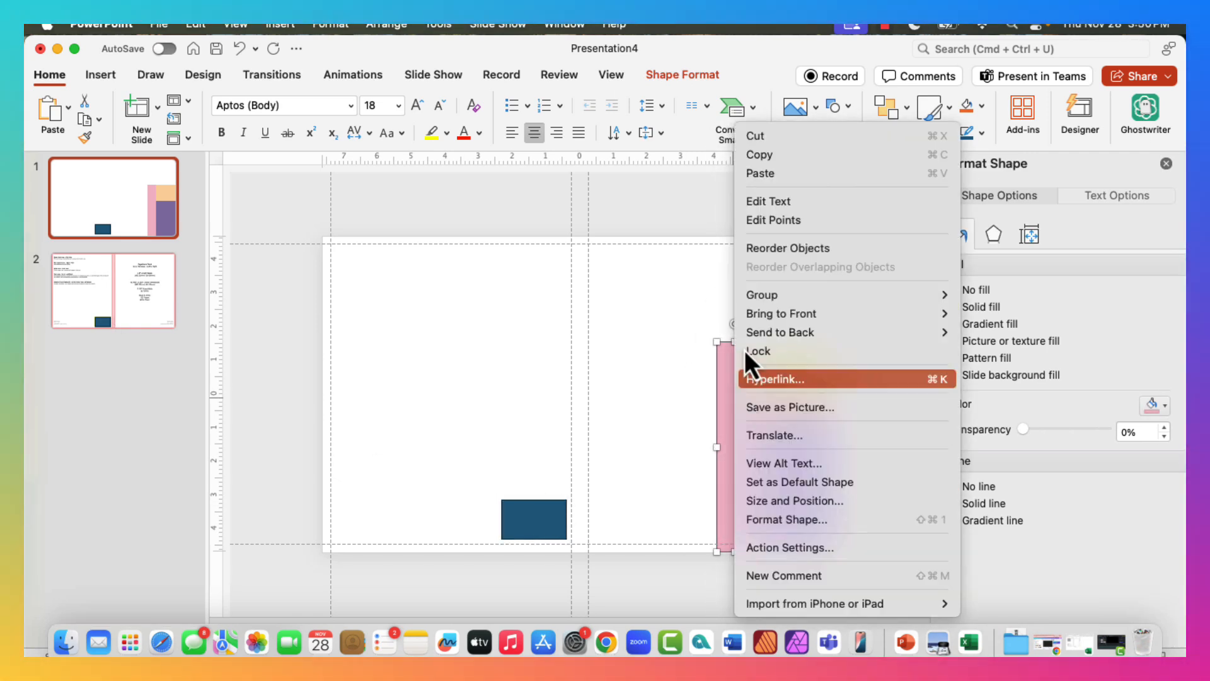
click(758, 159)
key(Page_Down)
key(super+v)
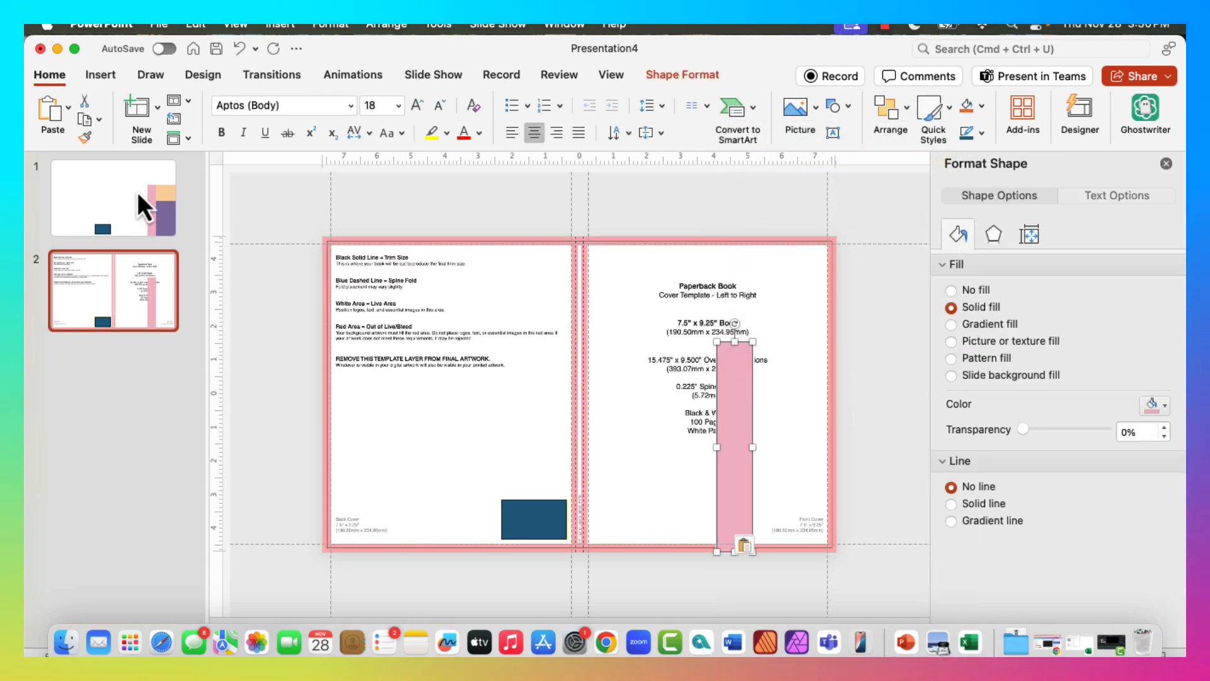
click(137, 193)
key(super+v)
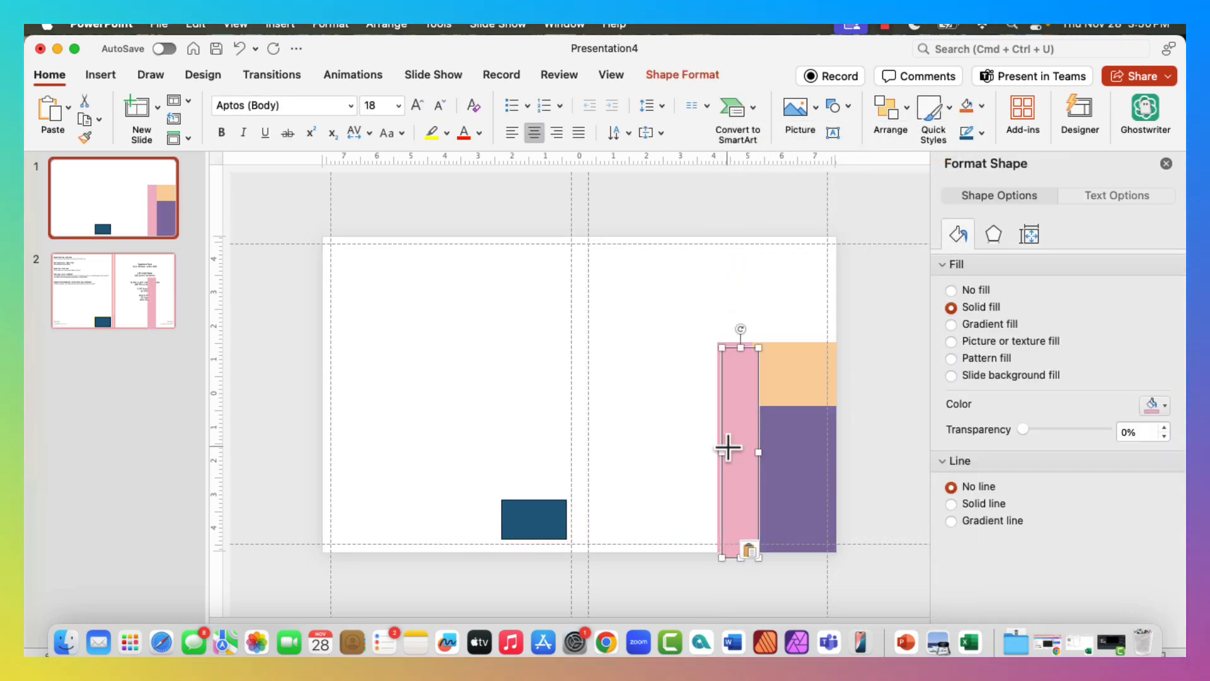
- Place the pink duplicate beside the bar and stretch it across to the spine and up to the slide's upper edge
drag(727, 449, 626, 435)
drag(724, 435, 684, 429)
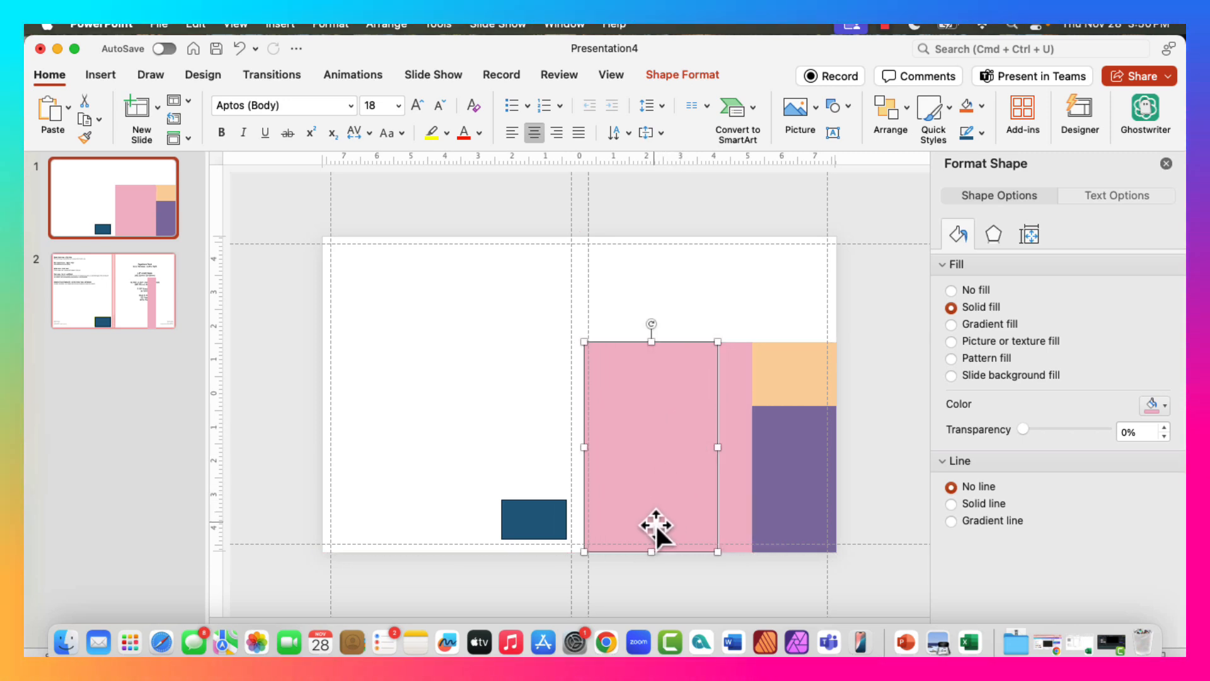
drag(585, 446, 571, 449)
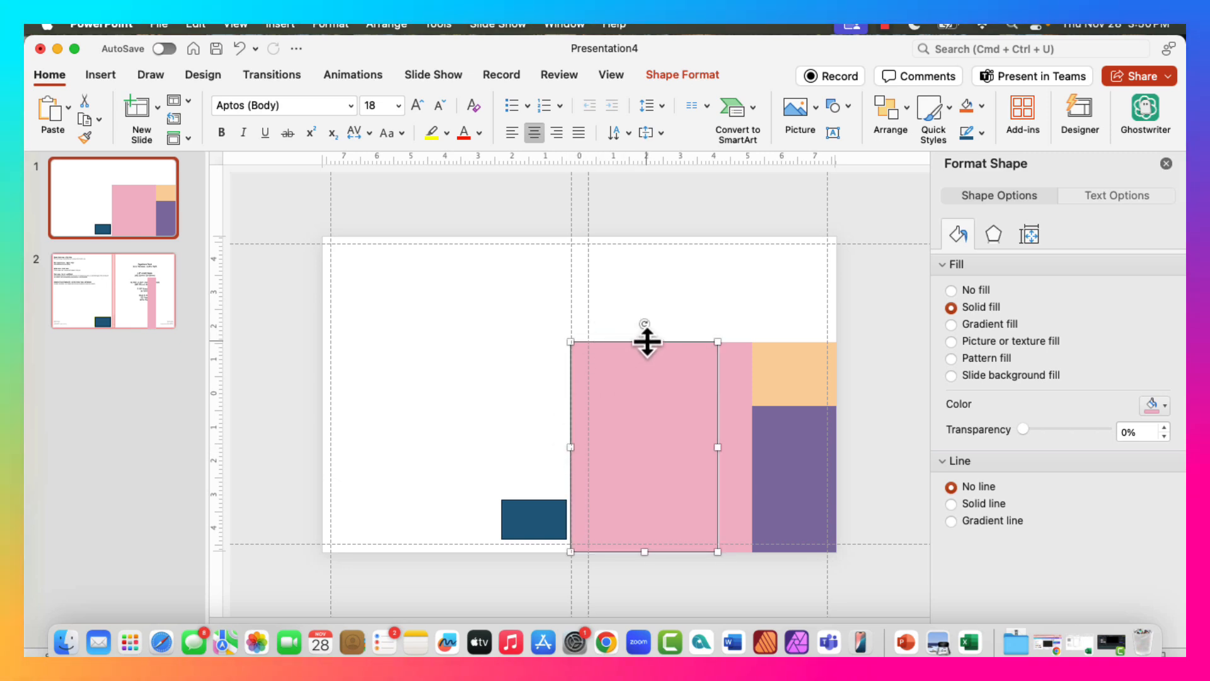
drag(644, 341, 644, 237)
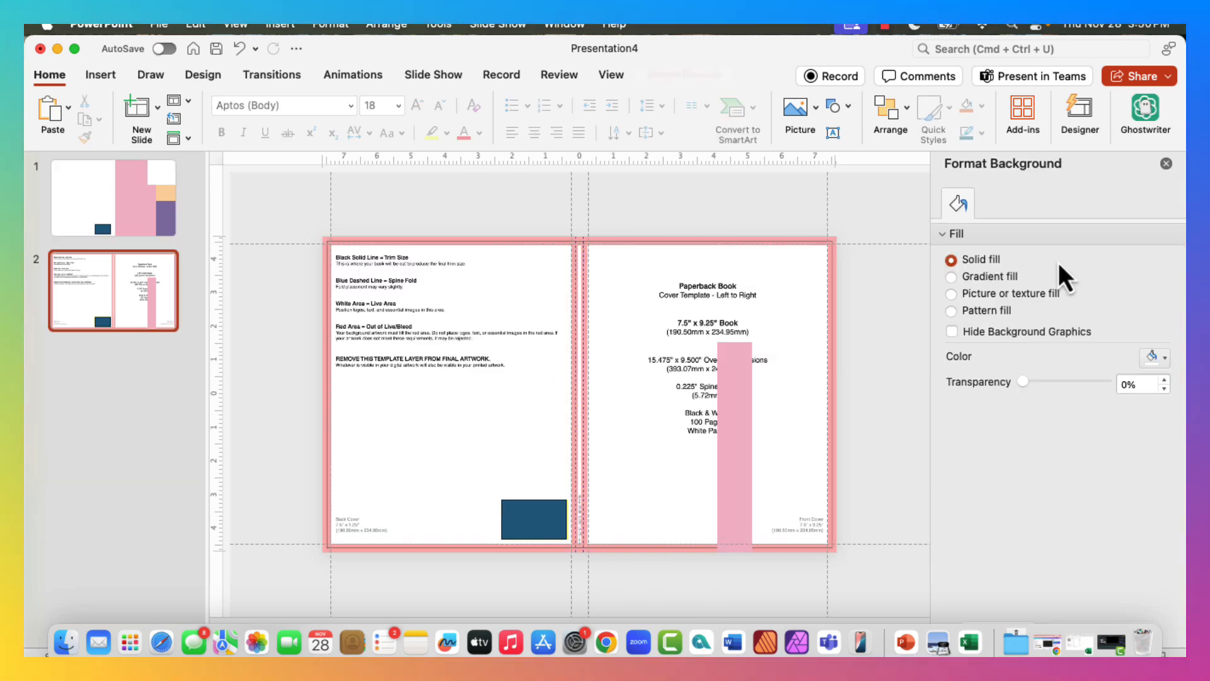
- Delete slide 2 and fill the large front cover rectangle on slide 1 with the recent purple
right_click(151, 285)
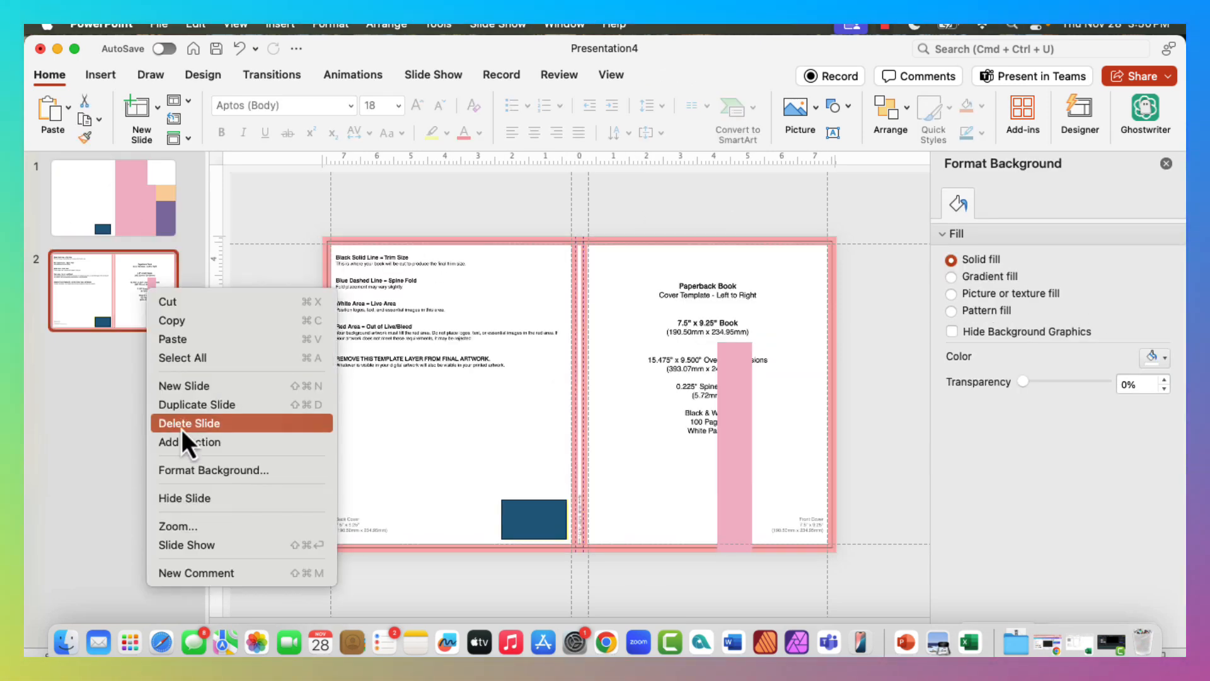
click(296, 423)
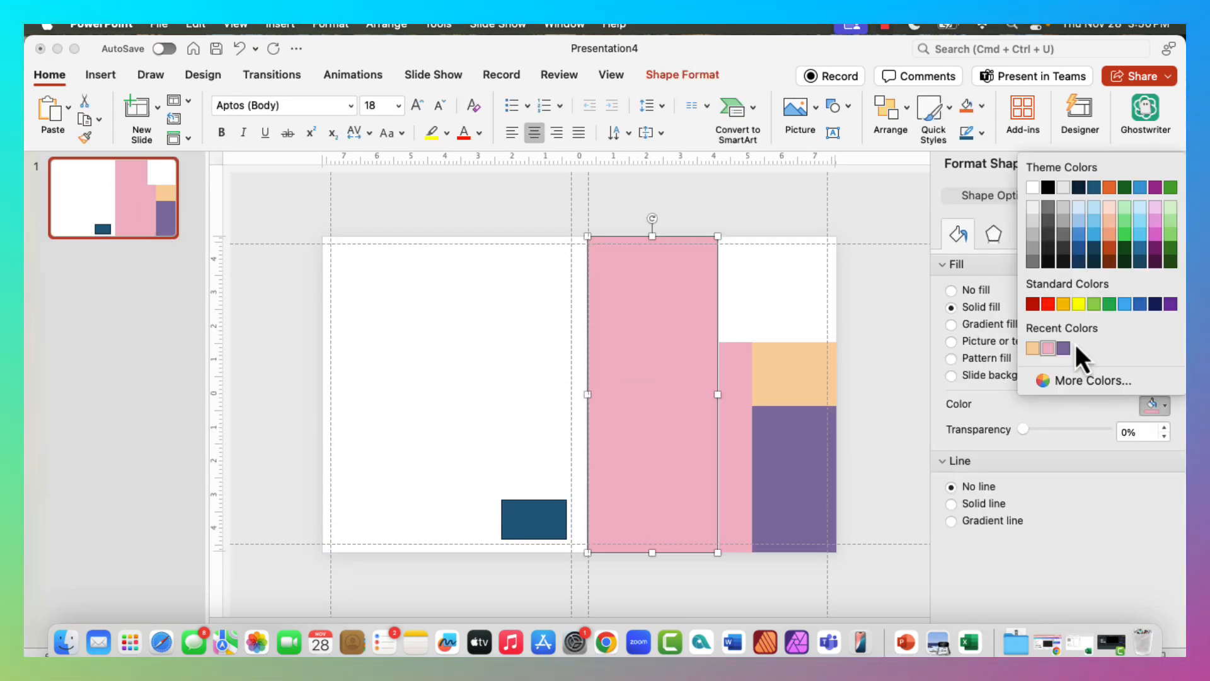
click(1063, 347)
- Fit a copy of the peach rectangle above the pink bar and peach block, spanning both, and fill it with the recent pink
right_click(762, 293)
click(805, 311)
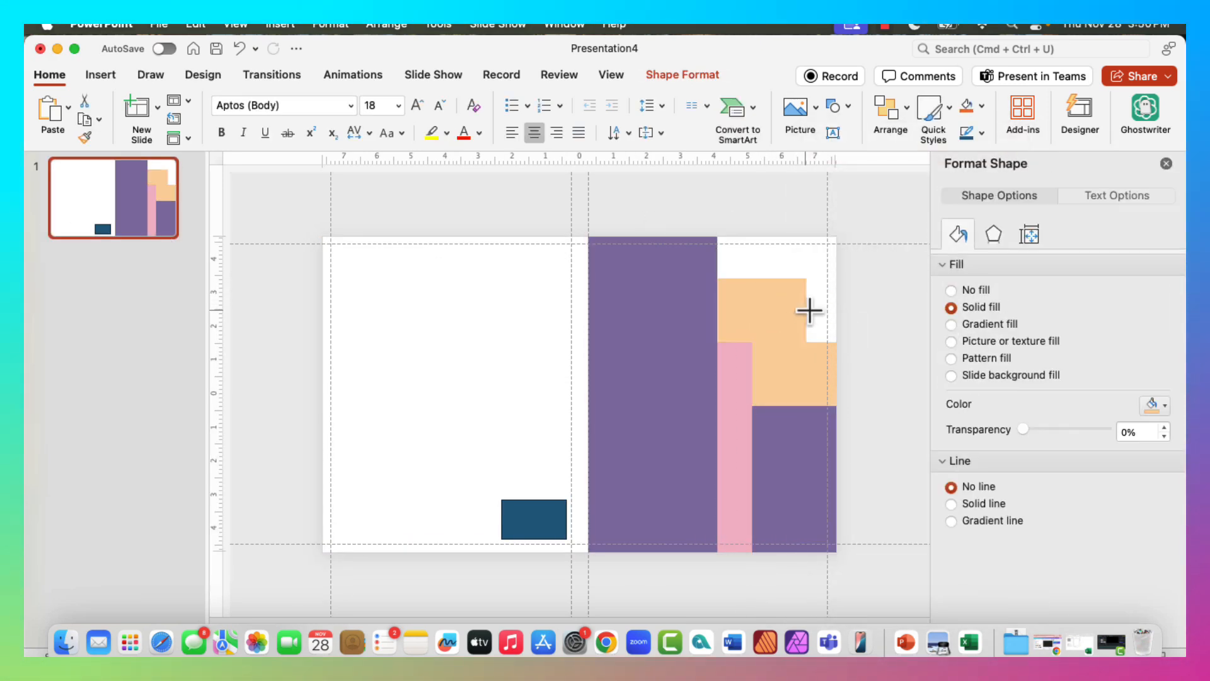
click(1153, 408)
click(1048, 191)
click(1153, 407)
click(1062, 349)
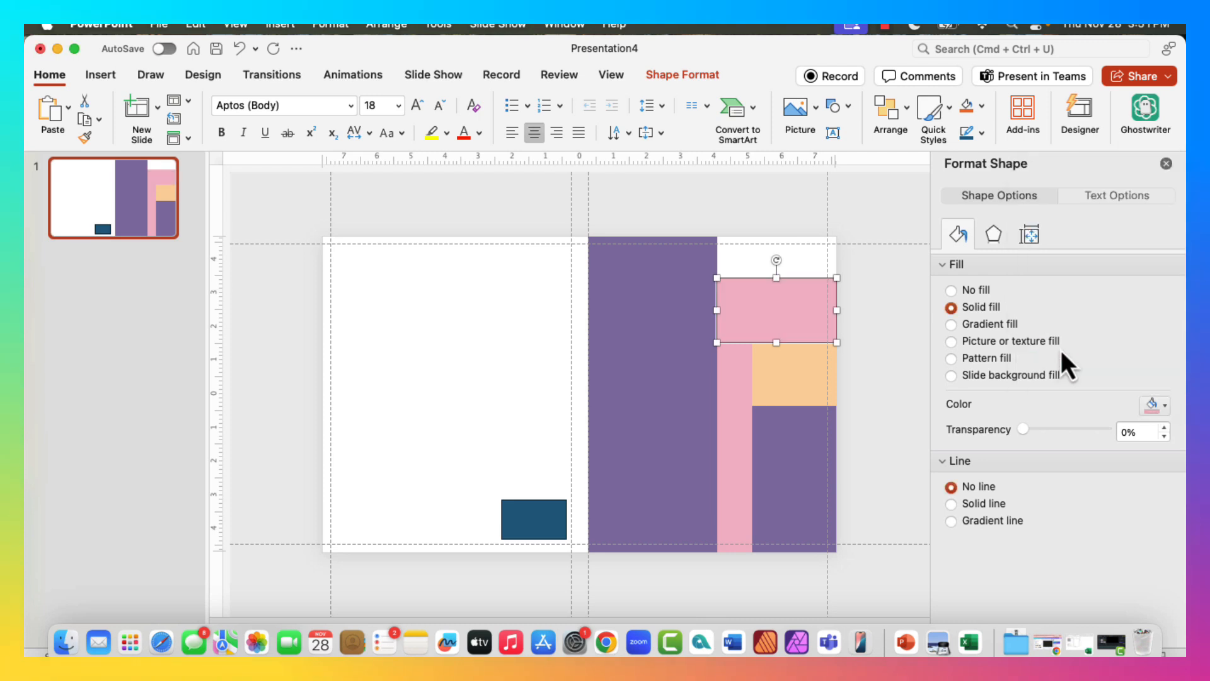
- Change the new wide rectangle's fill to amber by lowering the blue value in the custom RGB colour settings
click(1153, 407)
click(1092, 380)
drag(616, 269, 553, 270)
click(662, 449)
click(894, 347)
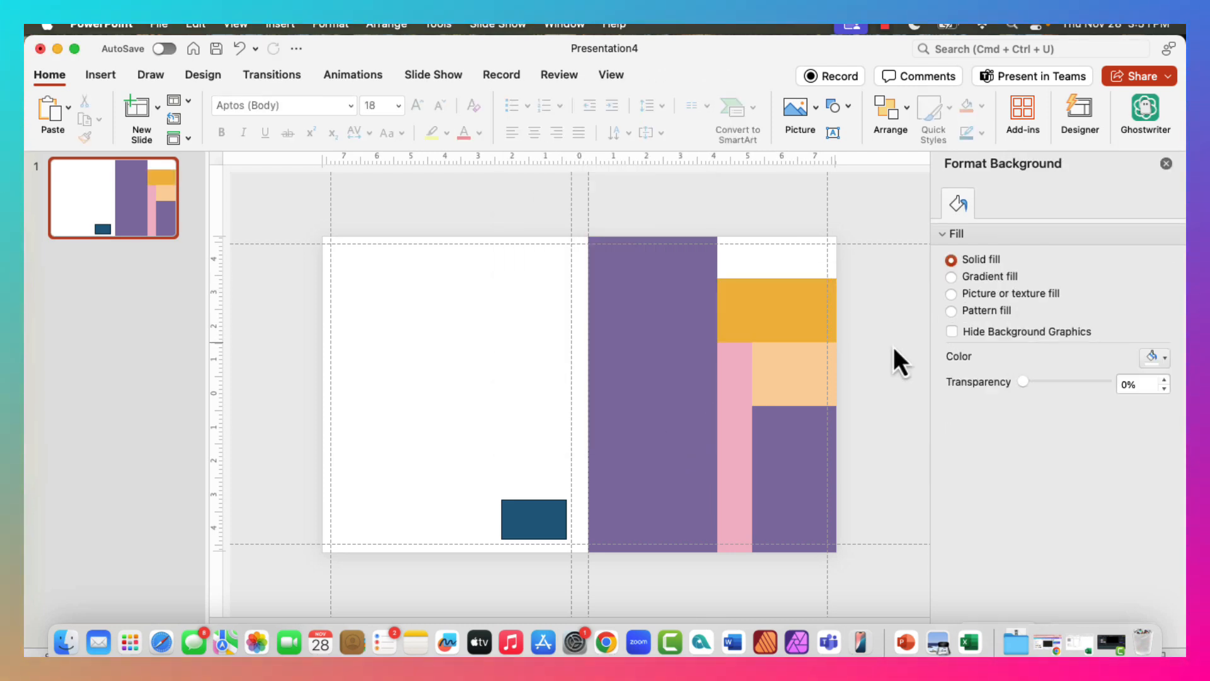
- Fill the gap above the amber rectangle with a copy of it, coloured in the recent pink
click(761, 309)
key(super+v)
drag(800, 312, 778, 265)
click(1153, 407)
click(1062, 348)
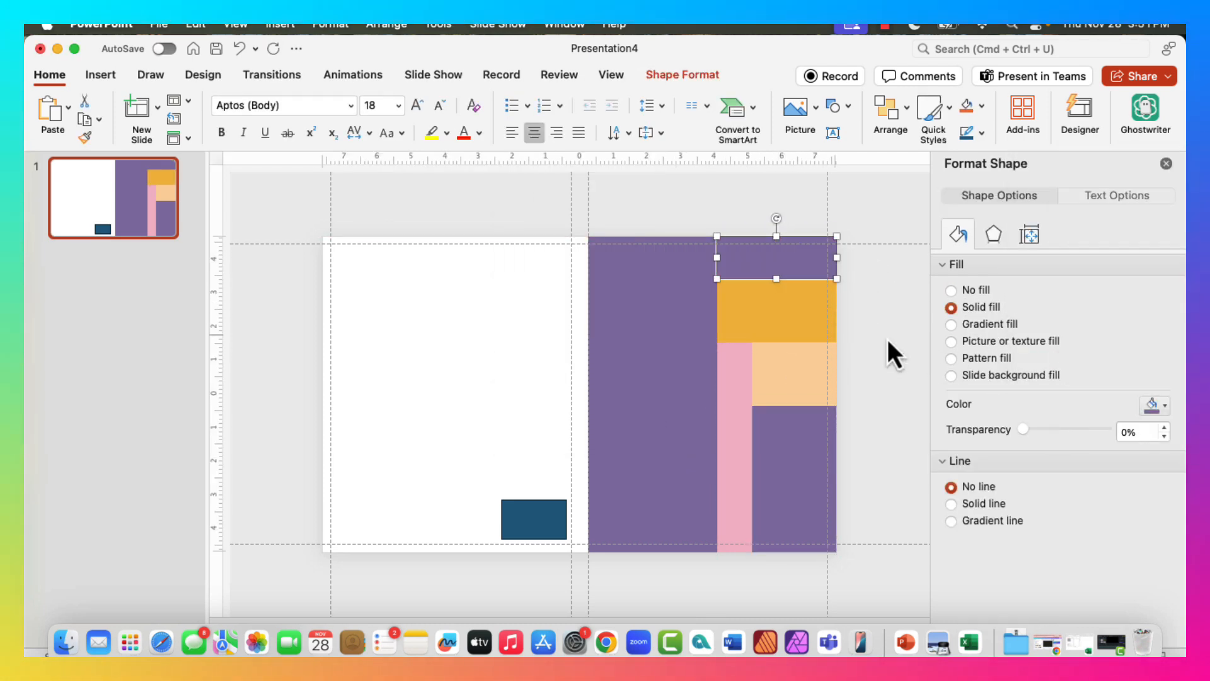
click(1153, 407)
click(1062, 347)
click(842, 564)
- Copy all the front cover shapes together and position the copies over the back cover
drag(879, 571, 580, 218)
key(super+c)
key(super+v)
drag(791, 316, 517, 308)
- Send the copied back cover shapes to the back and delete the barcode rectangle
right_click(453, 268)
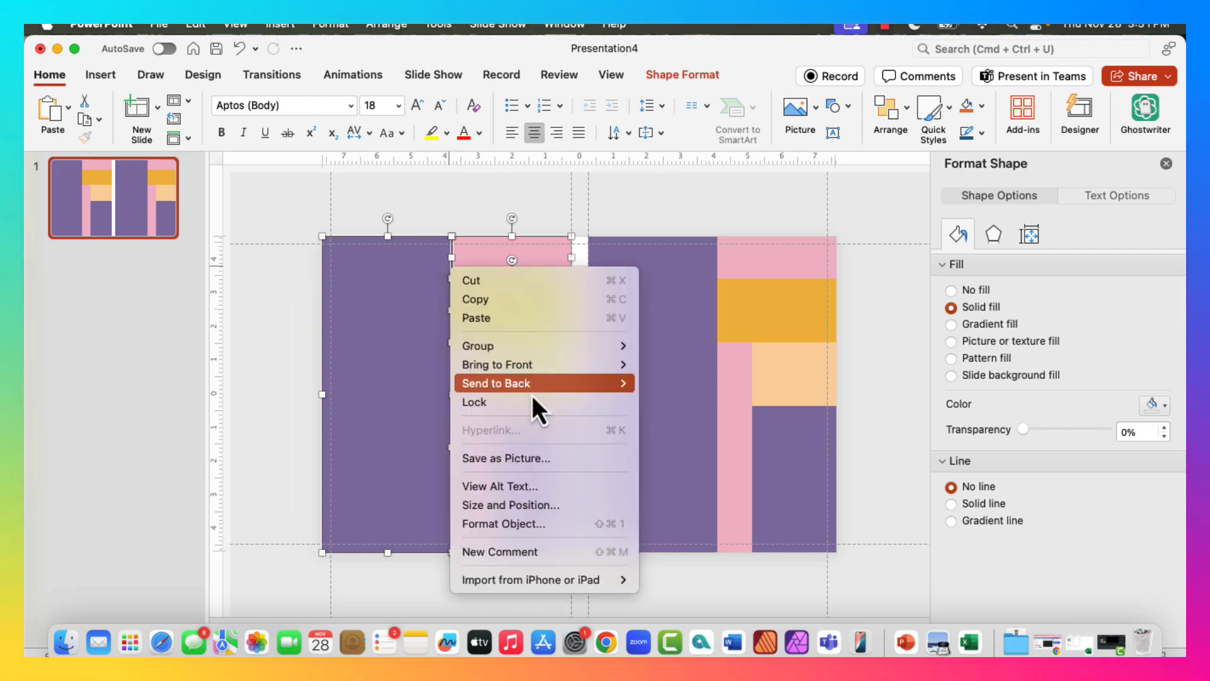
click(576, 382)
right_click(409, 378)
click(648, 433)
right_click(511, 470)
click(583, 331)
mouse_move(523, 429)
mouse_down()
mouse_move(535, 561)
mouse_move(536, 444)
mouse_move(523, 420)
mouse_up()
click(534, 523)
key(Delete)
- Duplicate the large purple front cover rectangle and fit the copy's width to the spine between the two centre guides
click(665, 420)
key(super+c)
key(super+v)
drag(666, 419, 589, 413)
drag(646, 394, 589, 394)
drag(517, 394, 572, 395)
- Fill the spine rectangle with the recent pink
click(1155, 405)
click(1034, 347)
click(849, 271)
- Recolour the orange block on the front cover with a custom light violet and apply the same colour to its back cover counterpart
click(776, 310)
click(1155, 408)
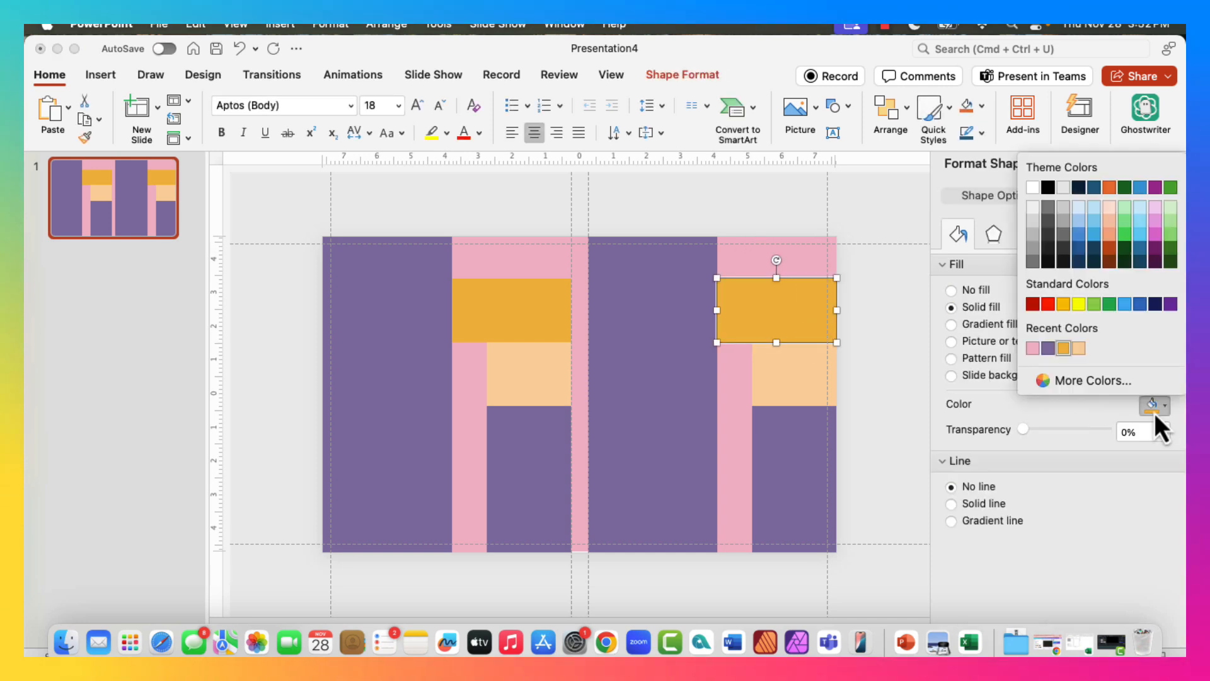
click(1093, 381)
click(674, 449)
click(517, 310)
click(1154, 405)
click(1023, 347)
click(885, 361)
- Duplicate the light violet block on the back cover and move the copy onto the upper front cover
click(532, 307)
key(super+c)
key(super+v)
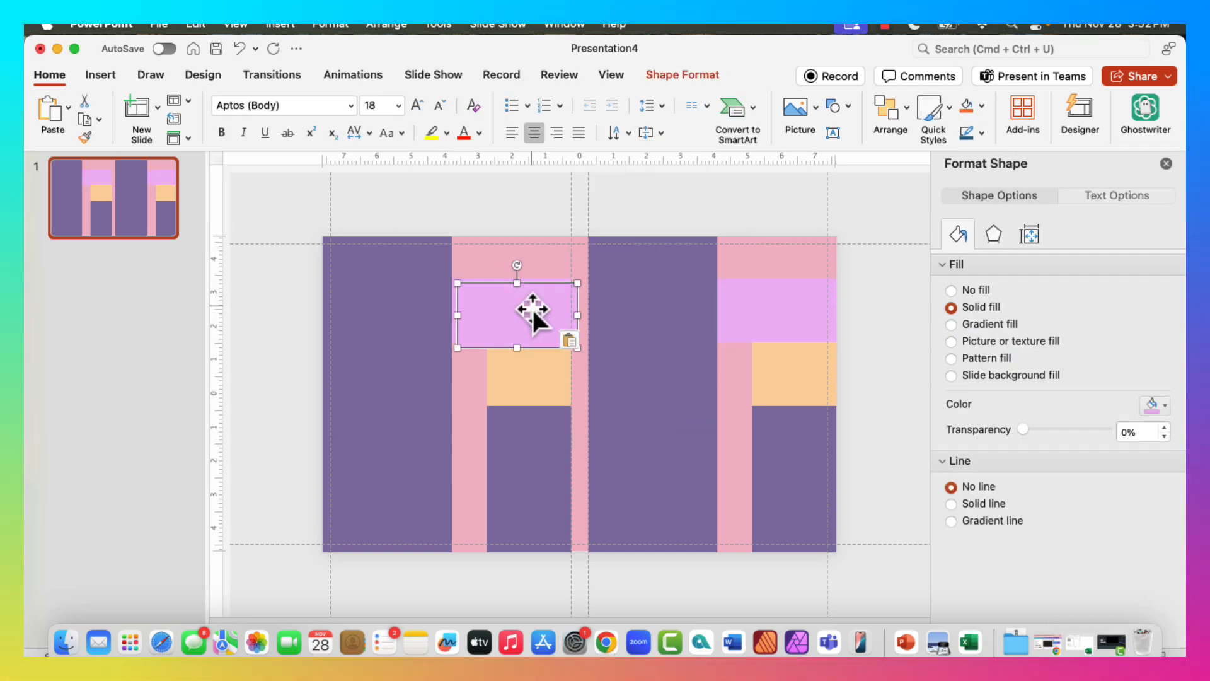
drag(532, 307, 738, 311)
- Fill the copied front cover block white and enlarge it to a label box about 5.14 in wide
click(1159, 406)
click(1033, 187)
drag(788, 310, 794, 310)
click(885, 362)
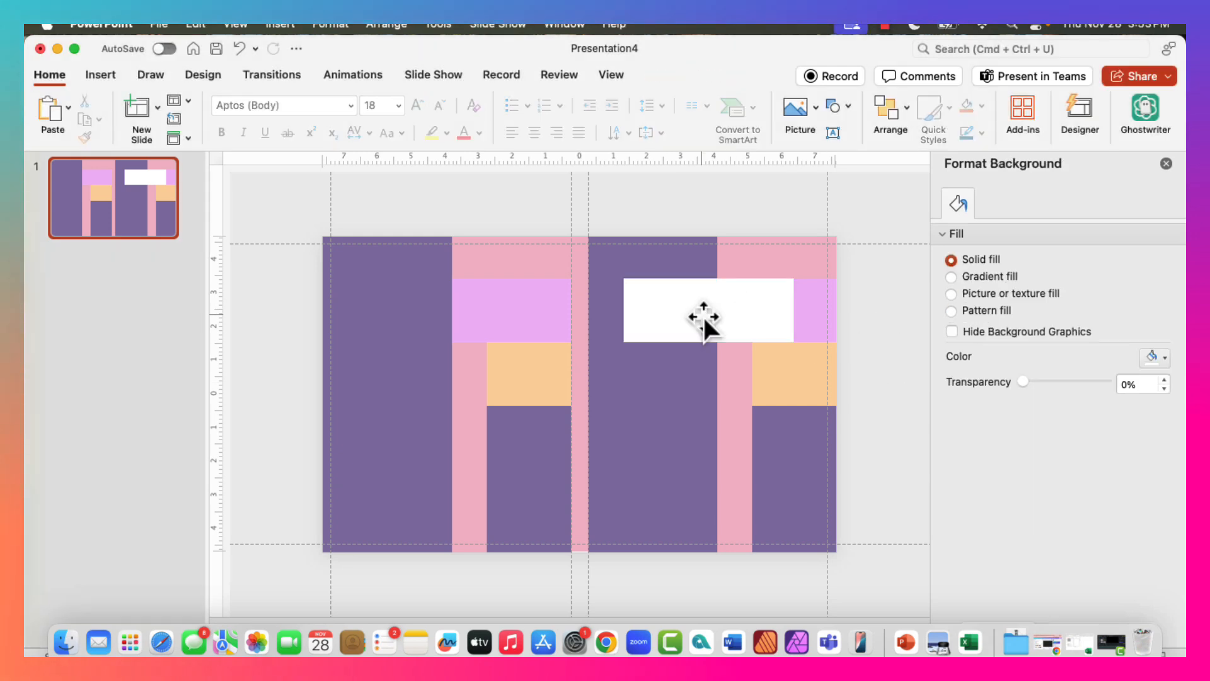
click(704, 318)
drag(708, 342, 708, 344)
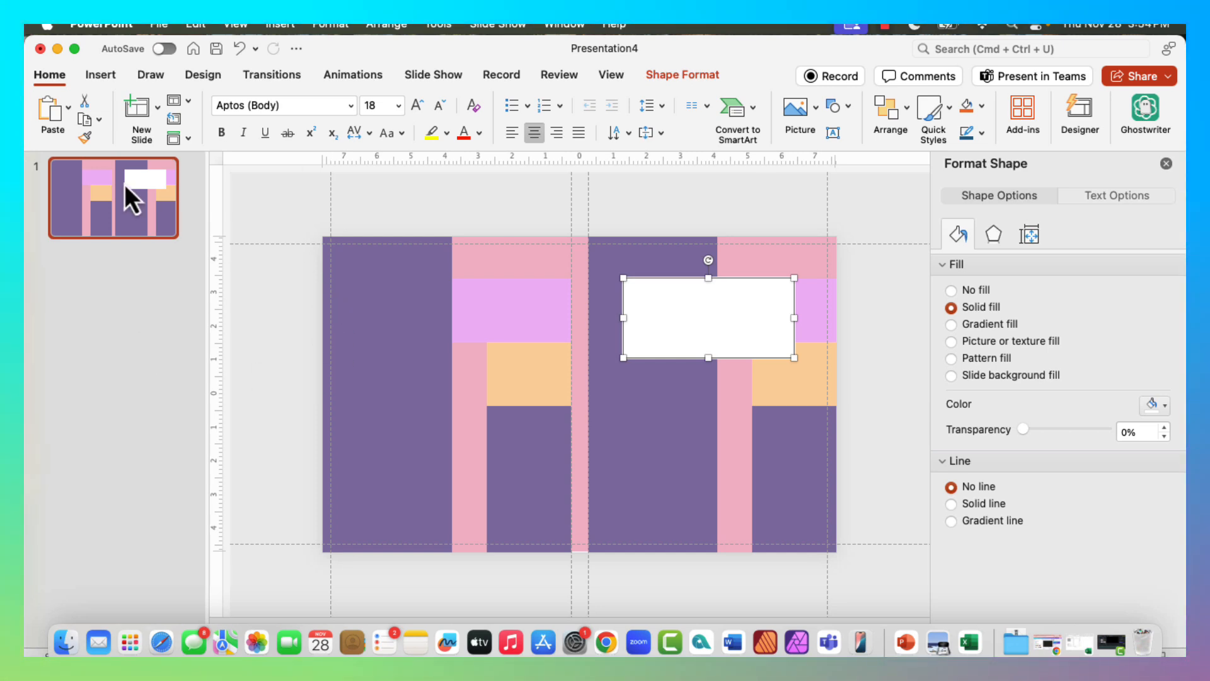
click(100, 75)
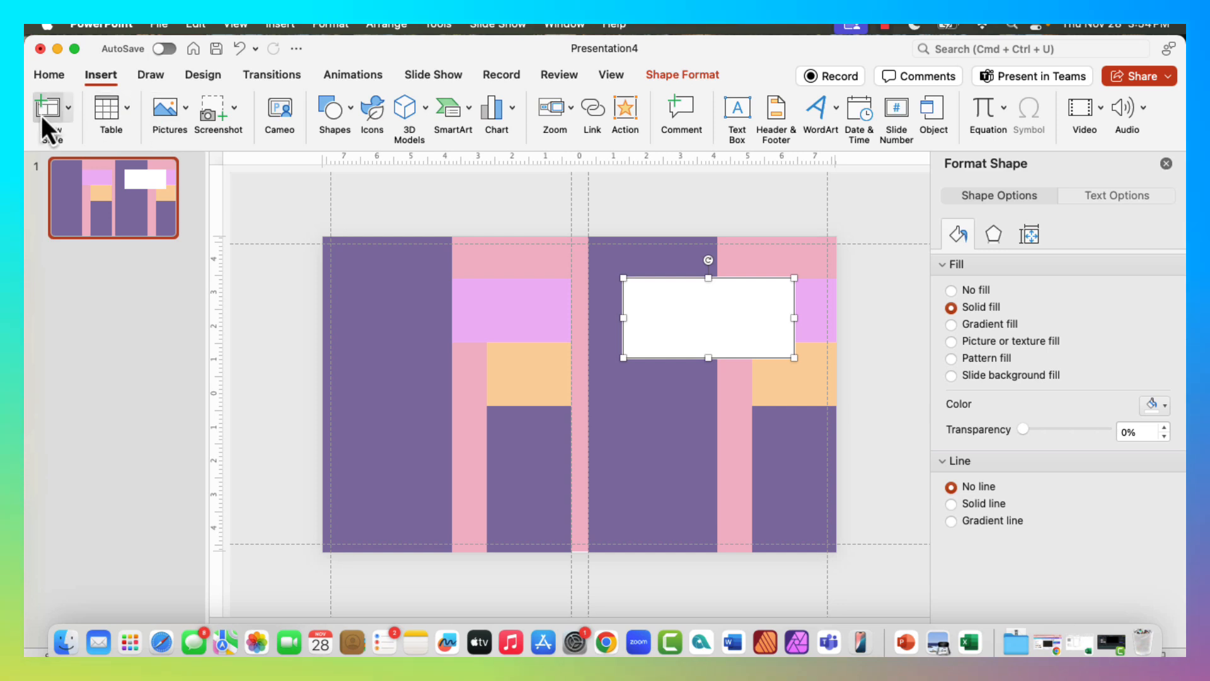
click(734, 112)
click(638, 305)
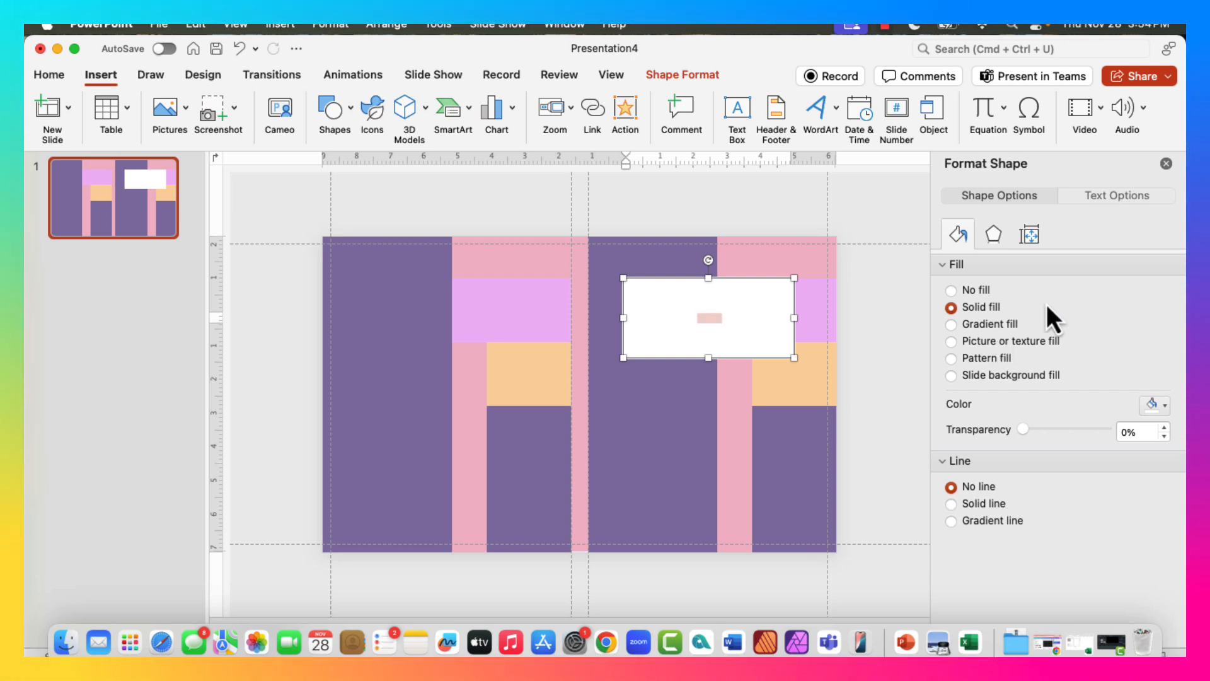
click(1163, 412)
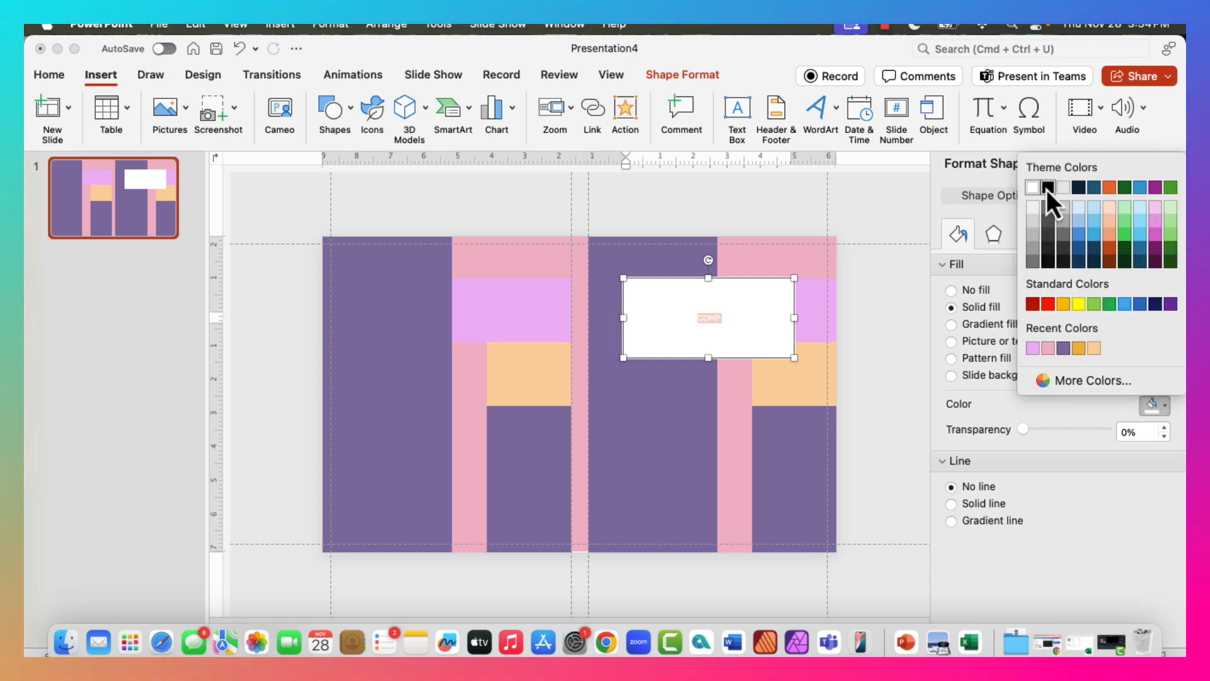
click(1046, 261)
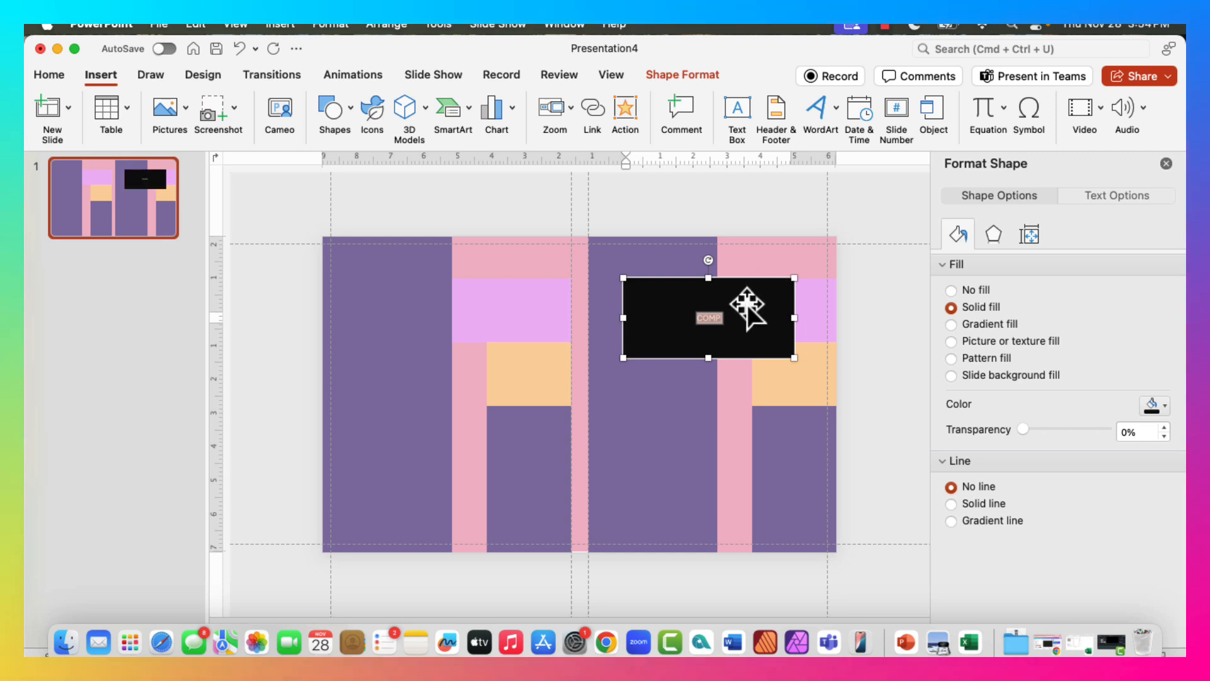
key(super+z)
click(730, 320)
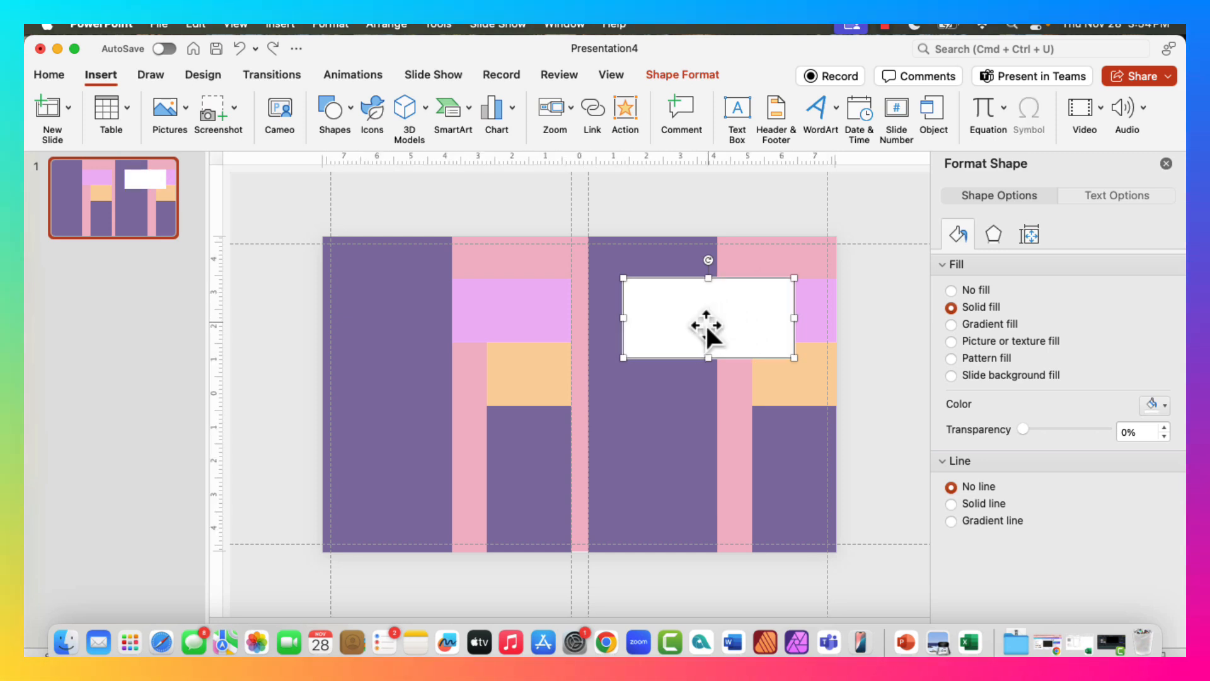
click(905, 271)
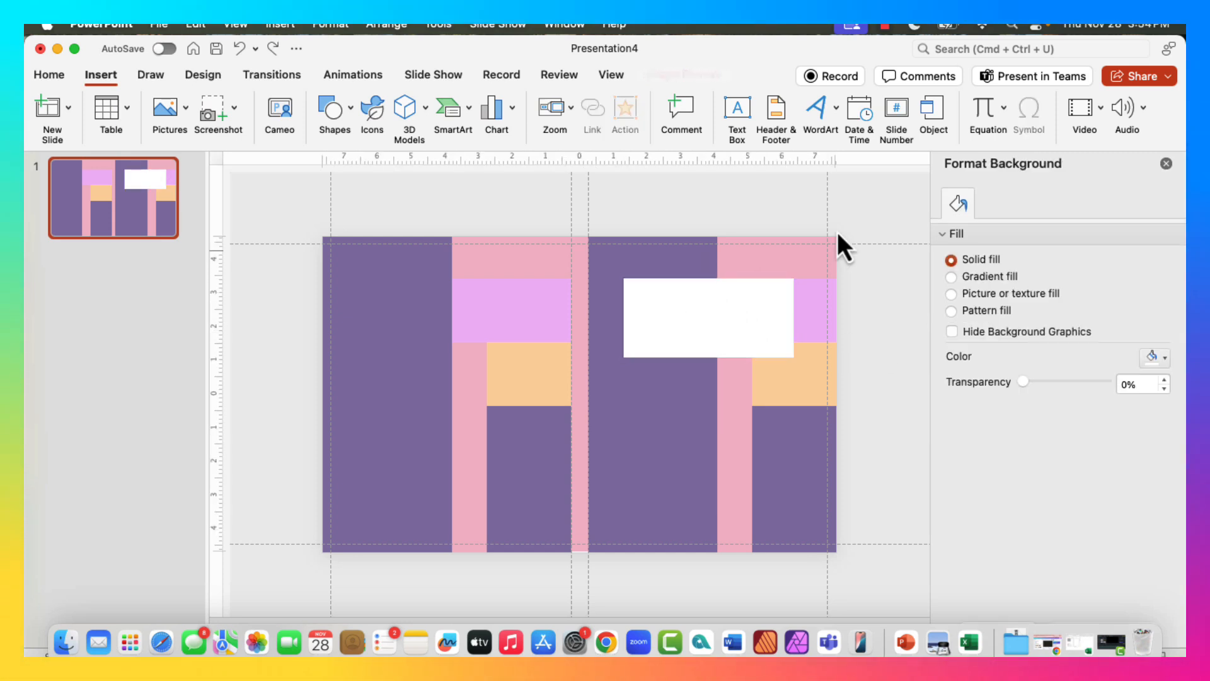
- Add a text box reading COMPOSITION NOTEBOOK in the white label and widen it to about 5.54 in
click(738, 114)
drag(633, 292, 775, 342)
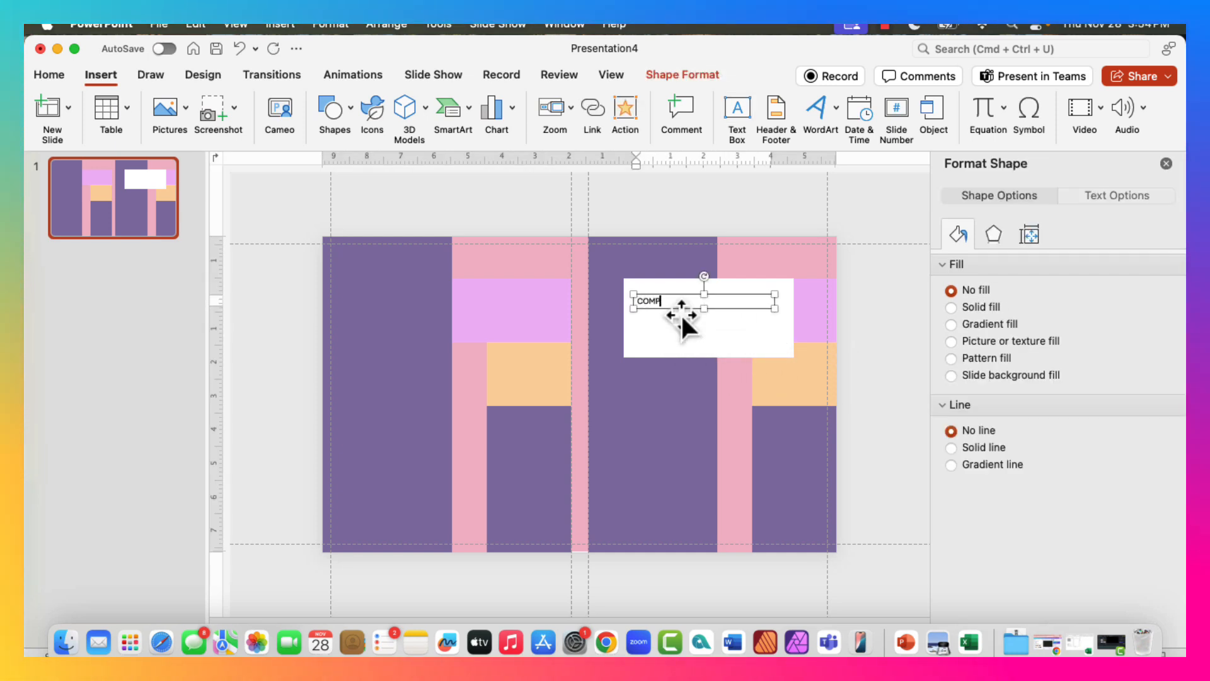
text(COMPOSITION NOTE)
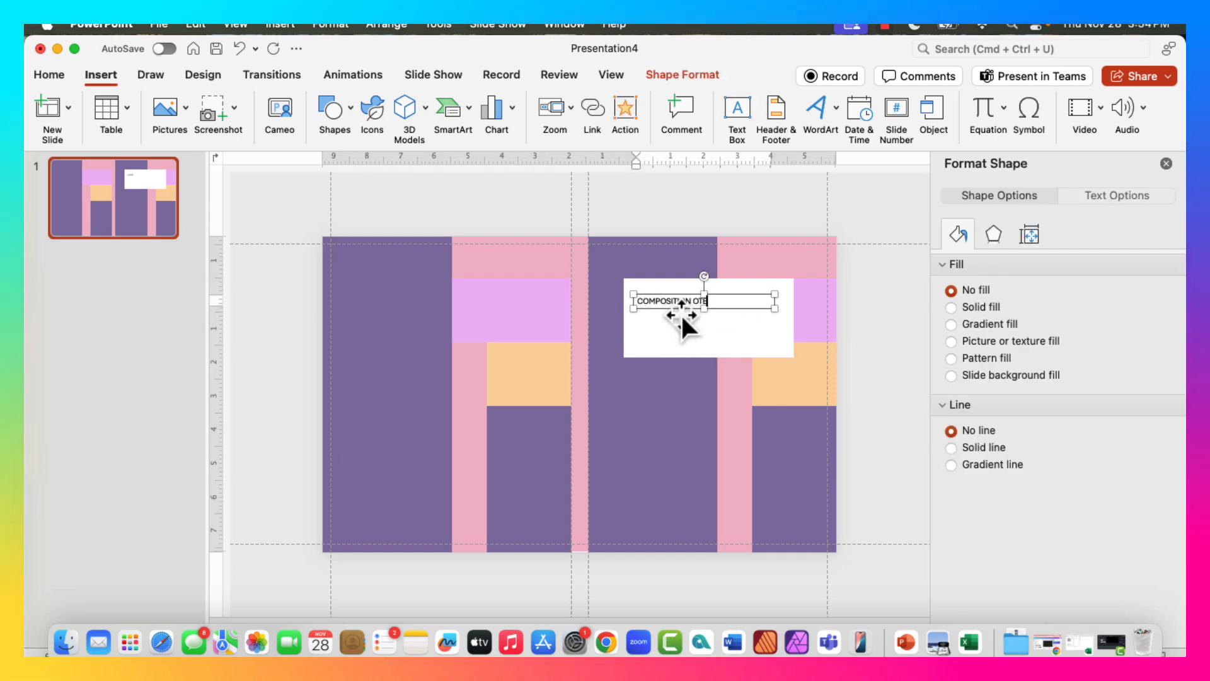
text(BOOK)
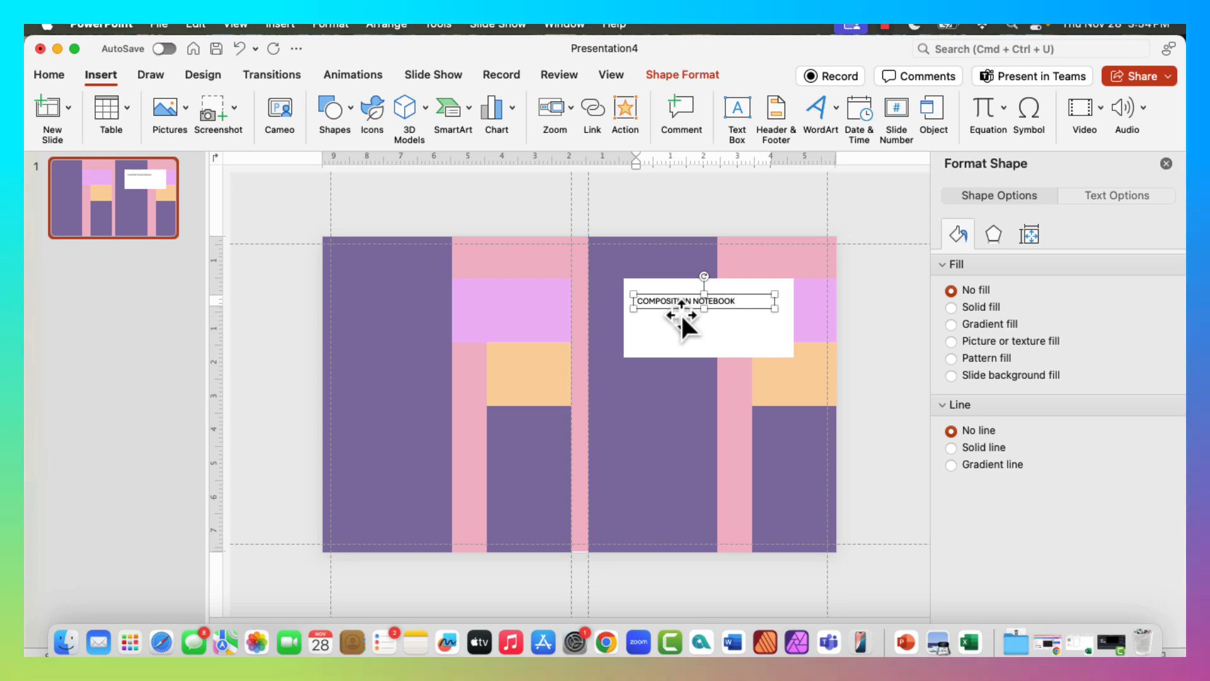
click(823, 319)
click(724, 300)
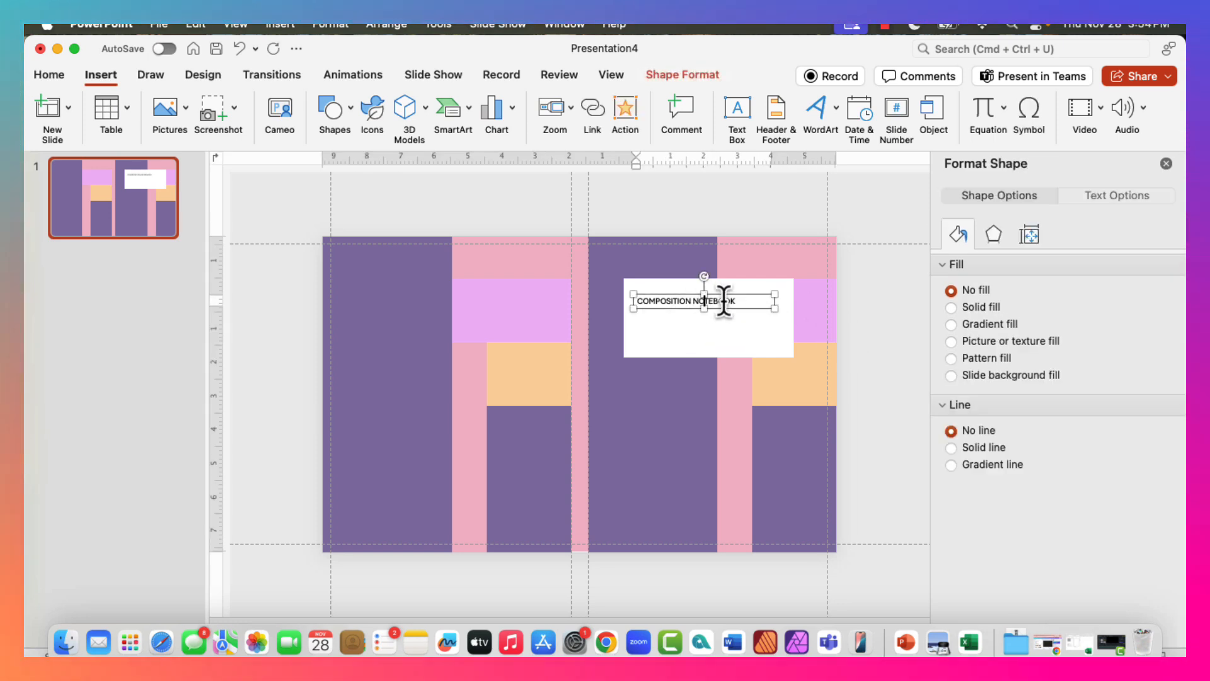
drag(772, 301, 815, 336)
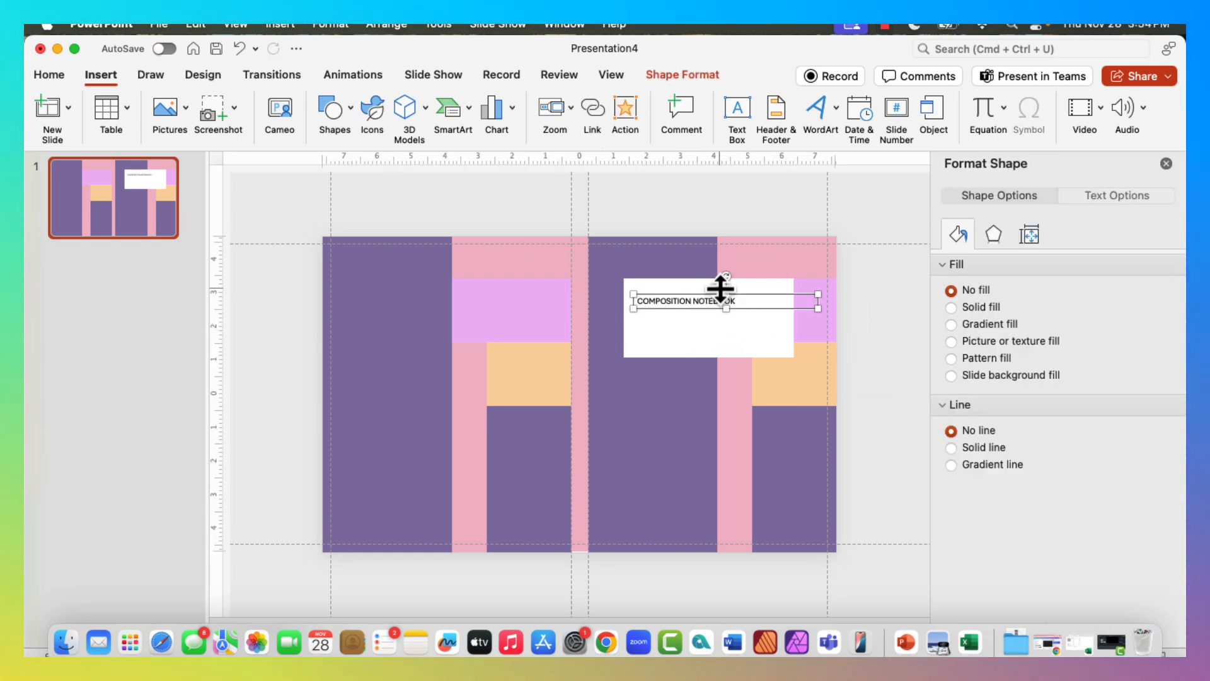
- Set the COMPOSITION NOTEBOOK title's font size to 28 so it fits on one line
click(687, 301)
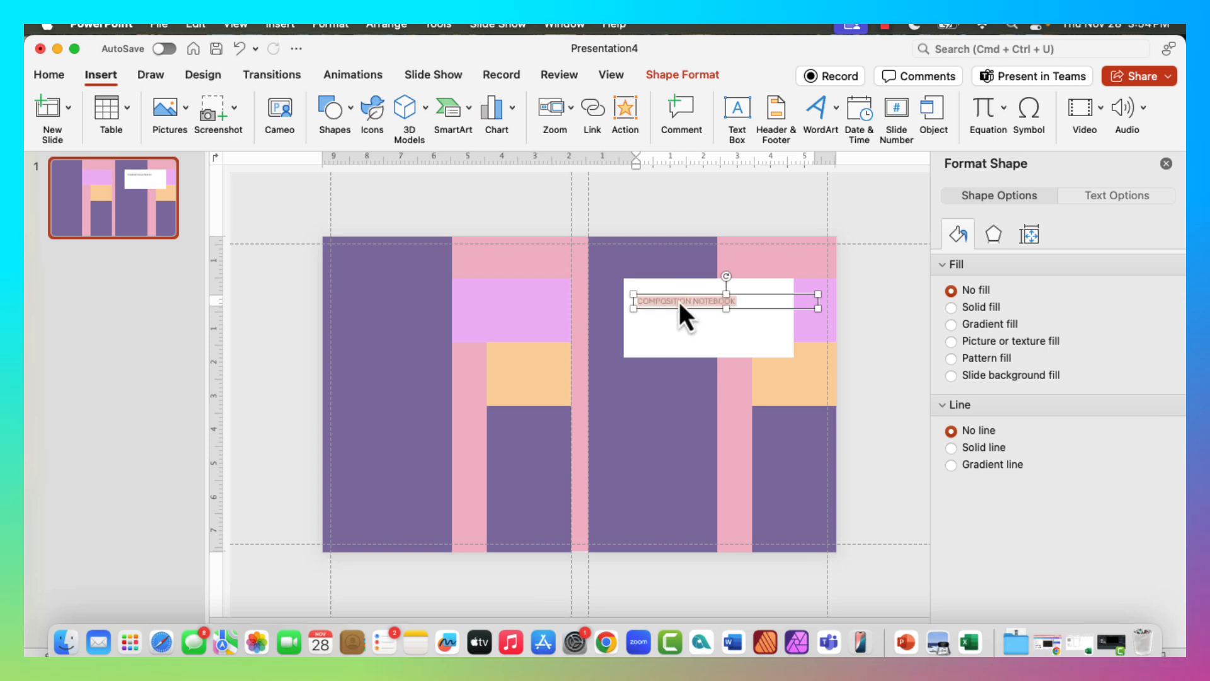
click(53, 76)
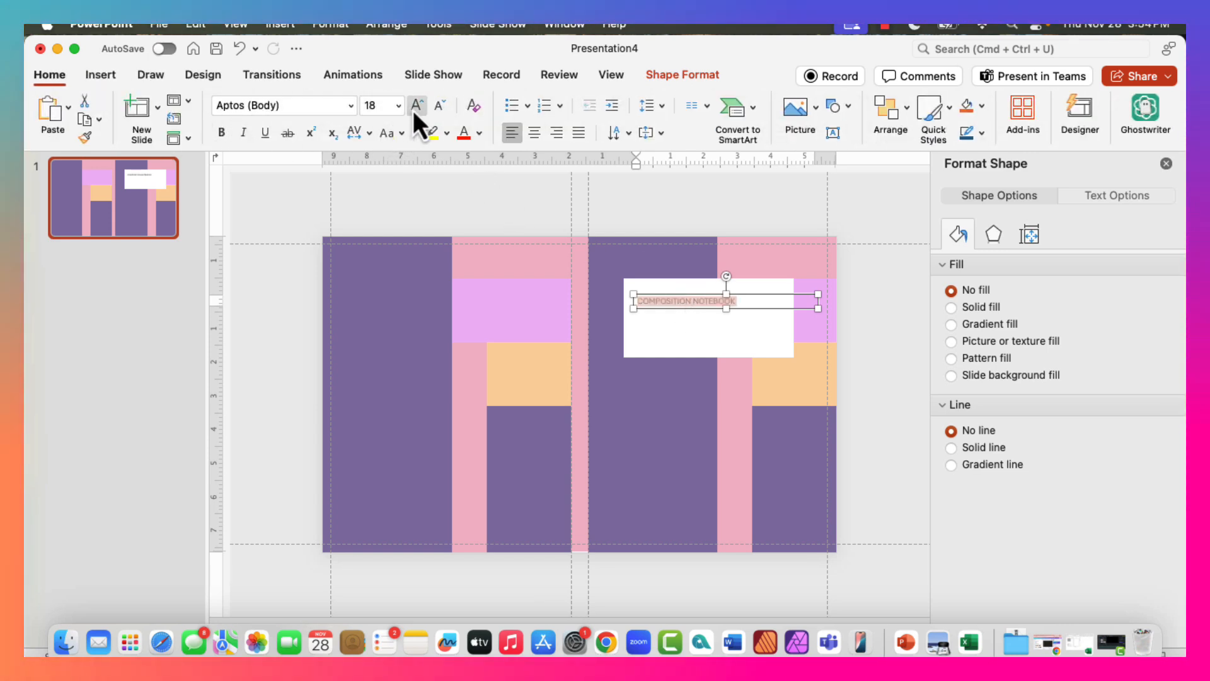
click(413, 110)
click(415, 109)
click(414, 110)
click(415, 110)
click(414, 110)
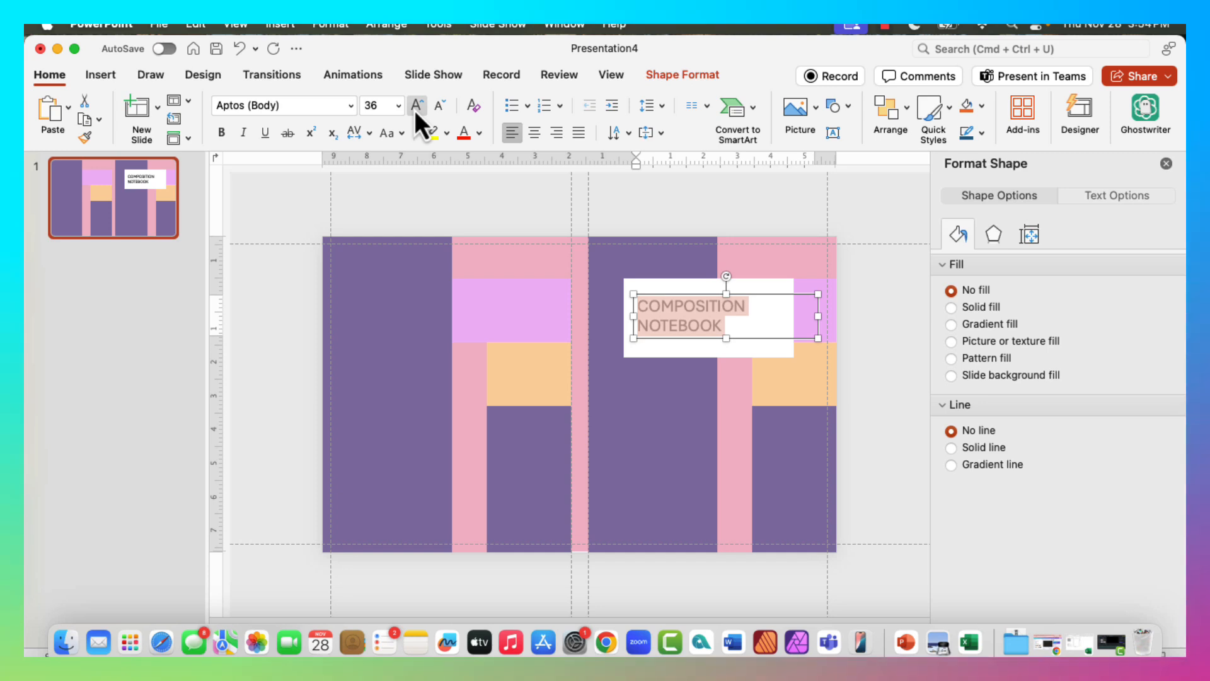
click(433, 109)
click(434, 108)
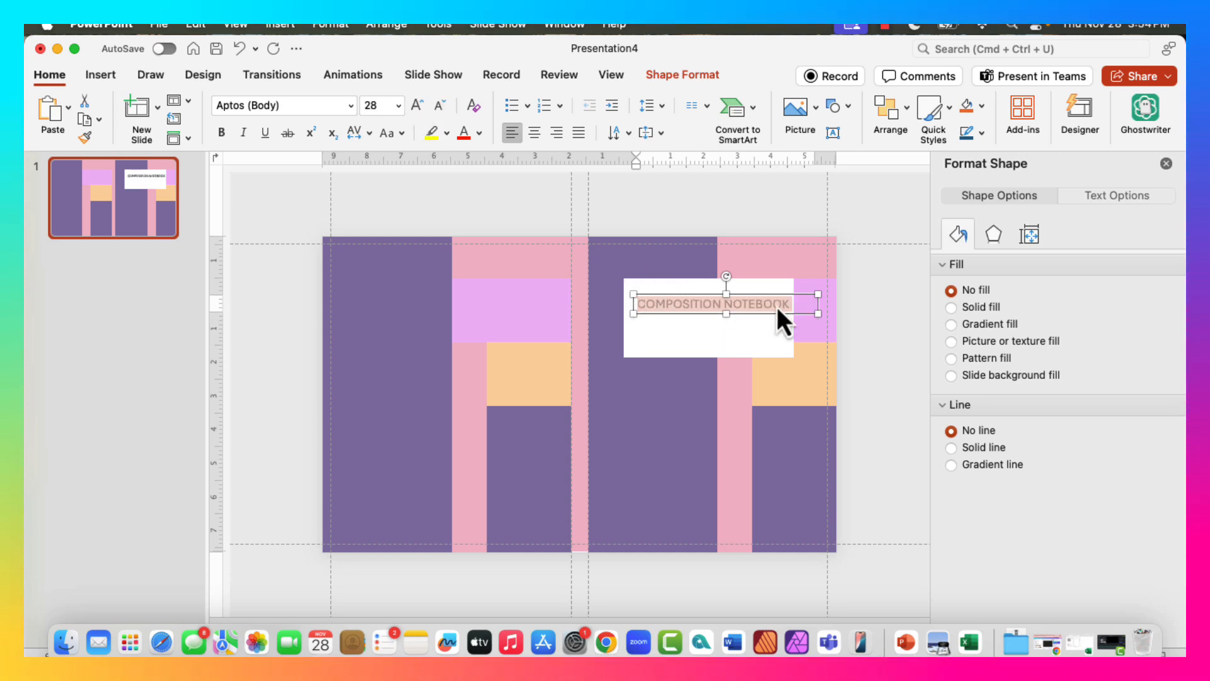
- Make the COMPOSITION NOTEBOOK title bold and centre it horizontally within the white label
click(875, 372)
click(727, 307)
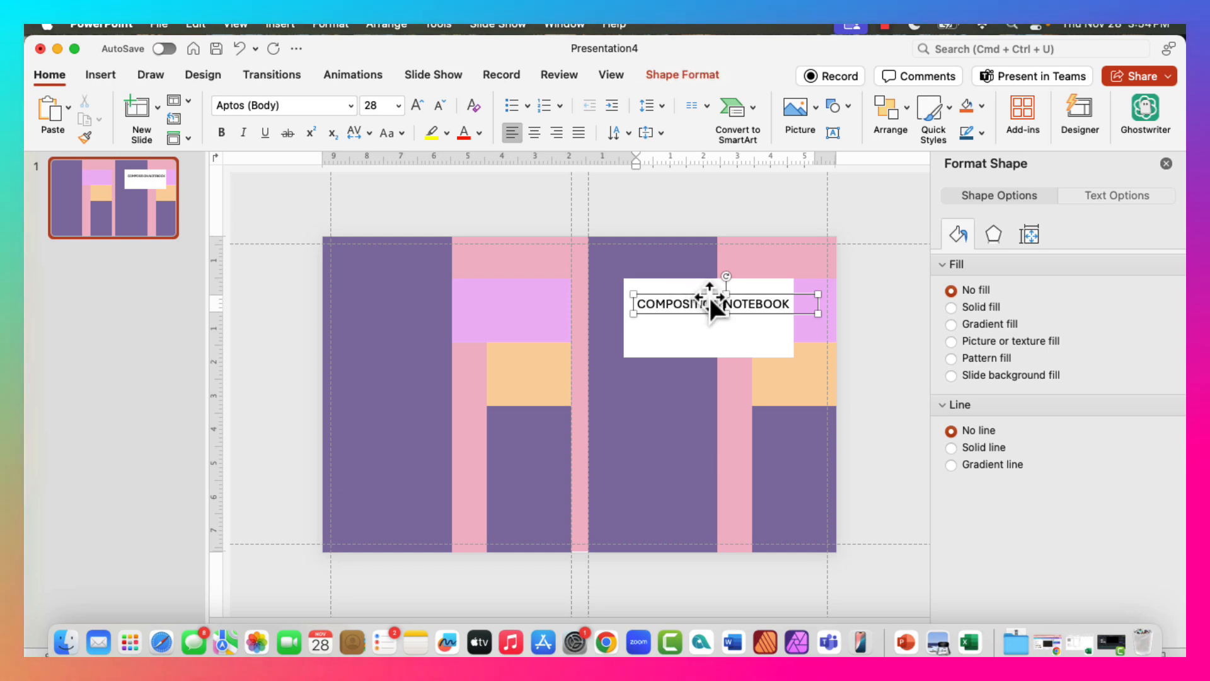
mouse_move(708, 295)
mouse_down()
mouse_move(708, 308)
mouse_move(706, 296)
mouse_up()
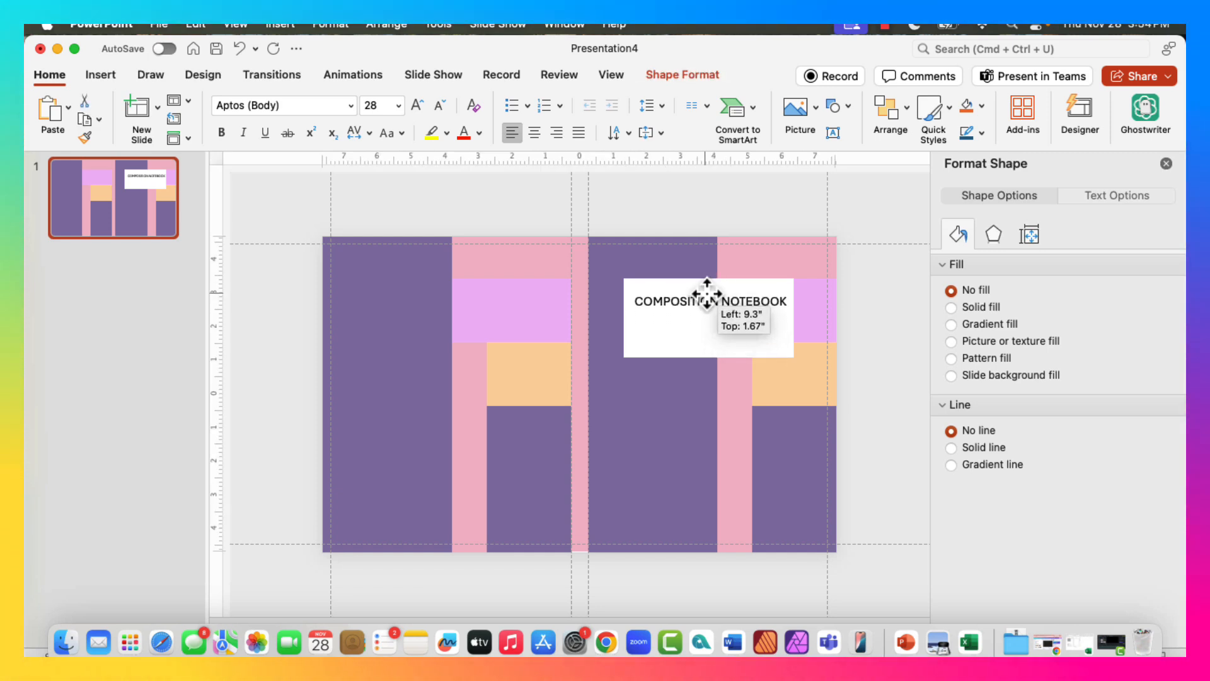
click(699, 298)
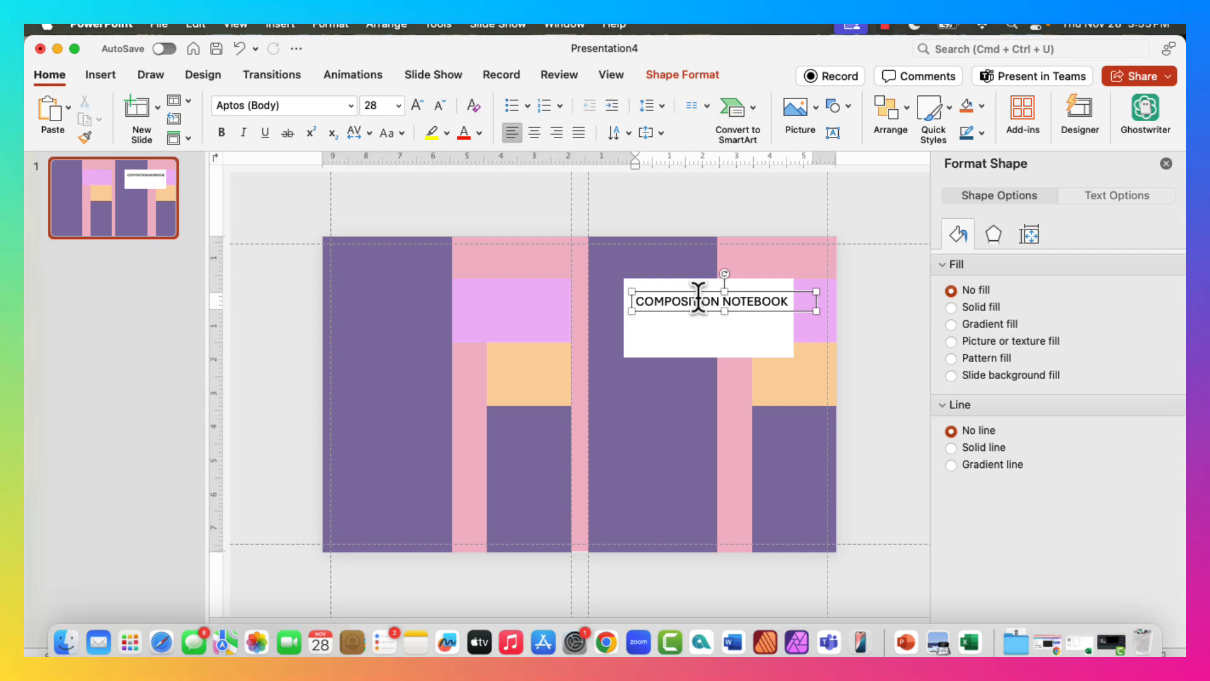
click(890, 394)
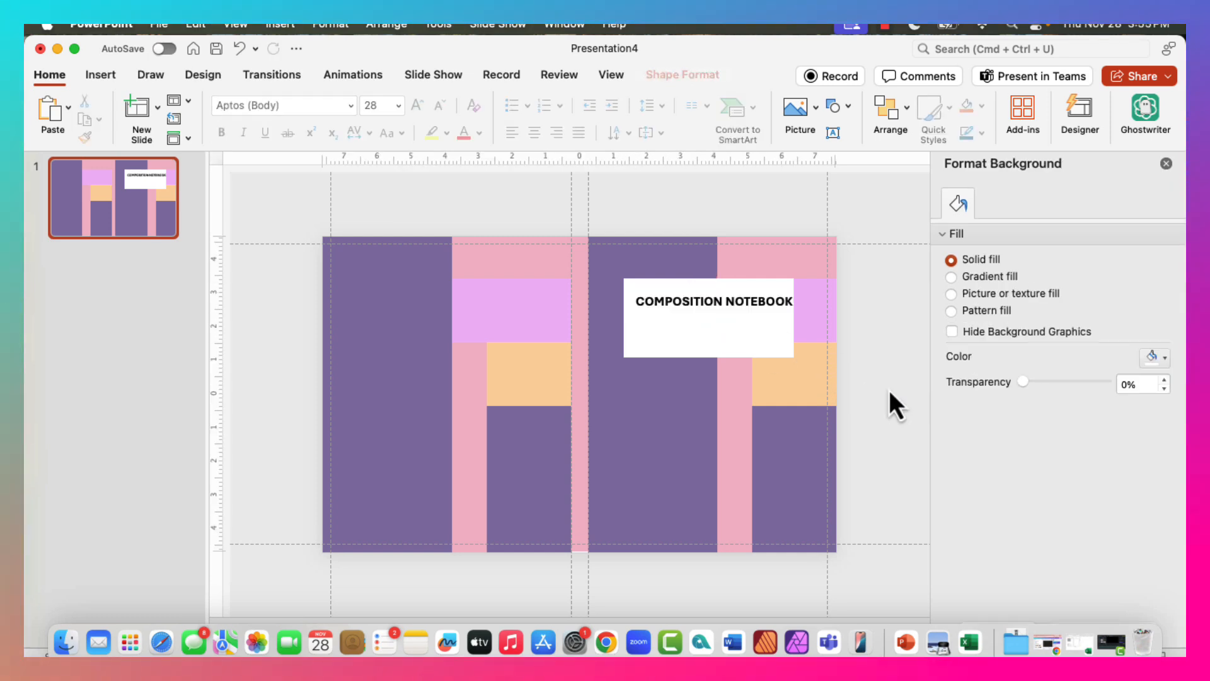
click(725, 301)
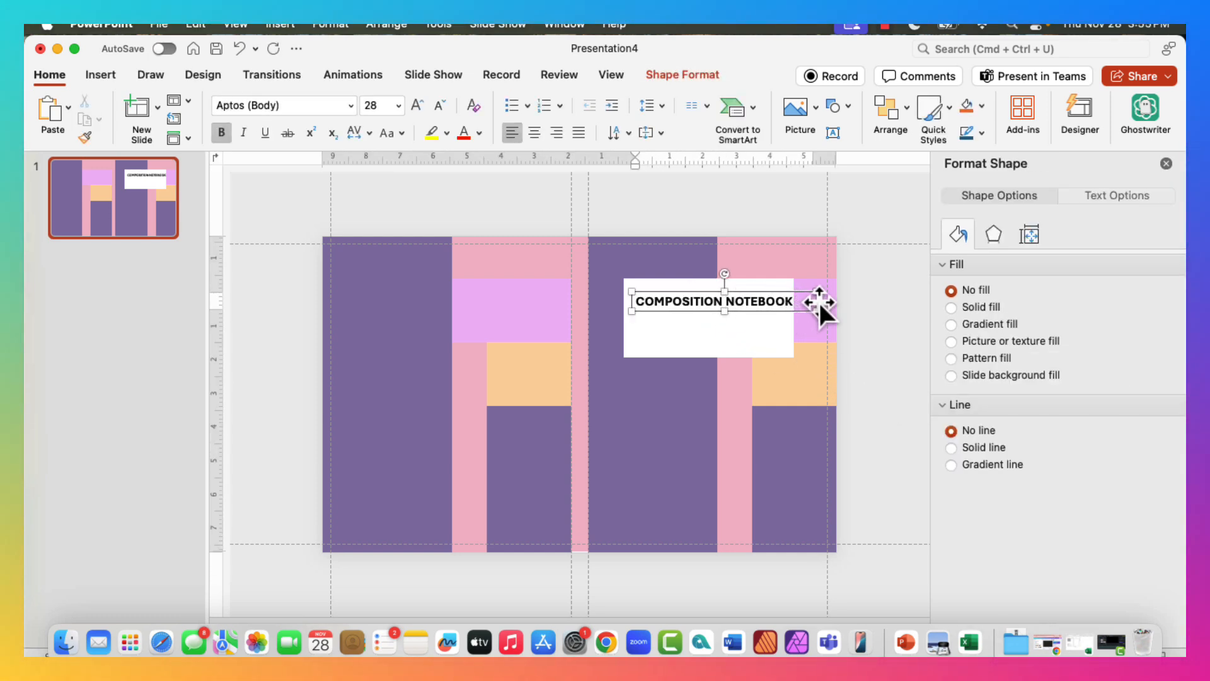
drag(819, 303, 811, 302)
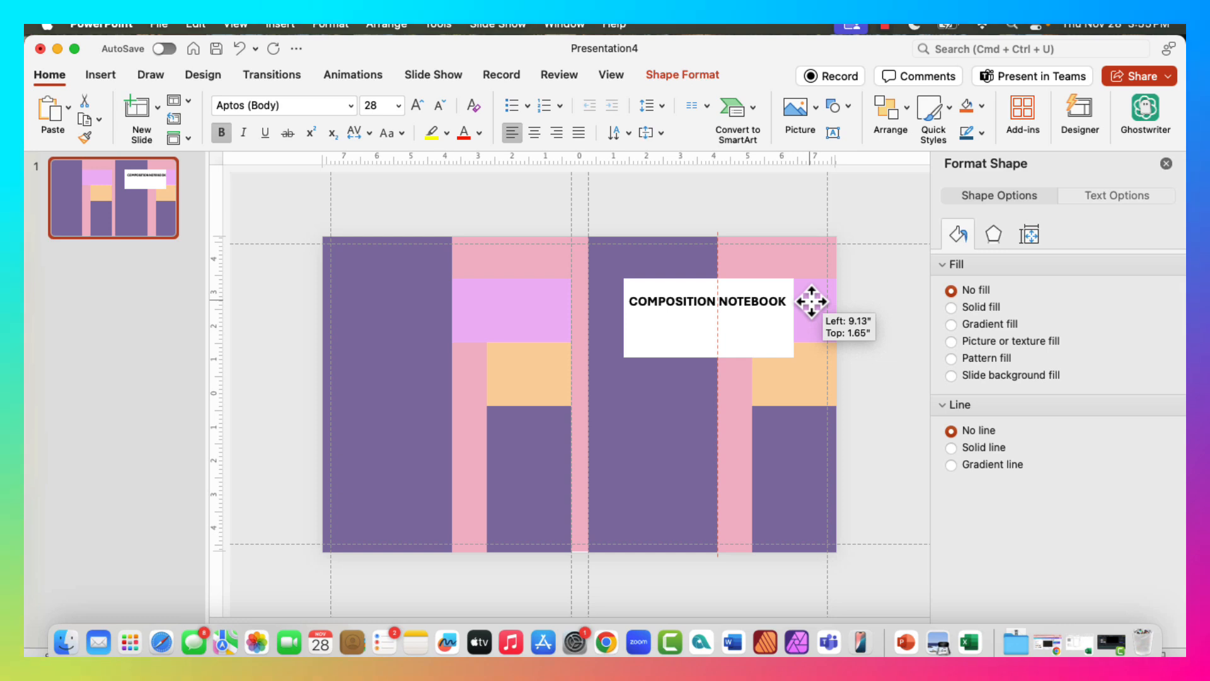
- Draw a horizontal line about 4.67 in long beneath the title in the white label and colour it black
click(733, 332)
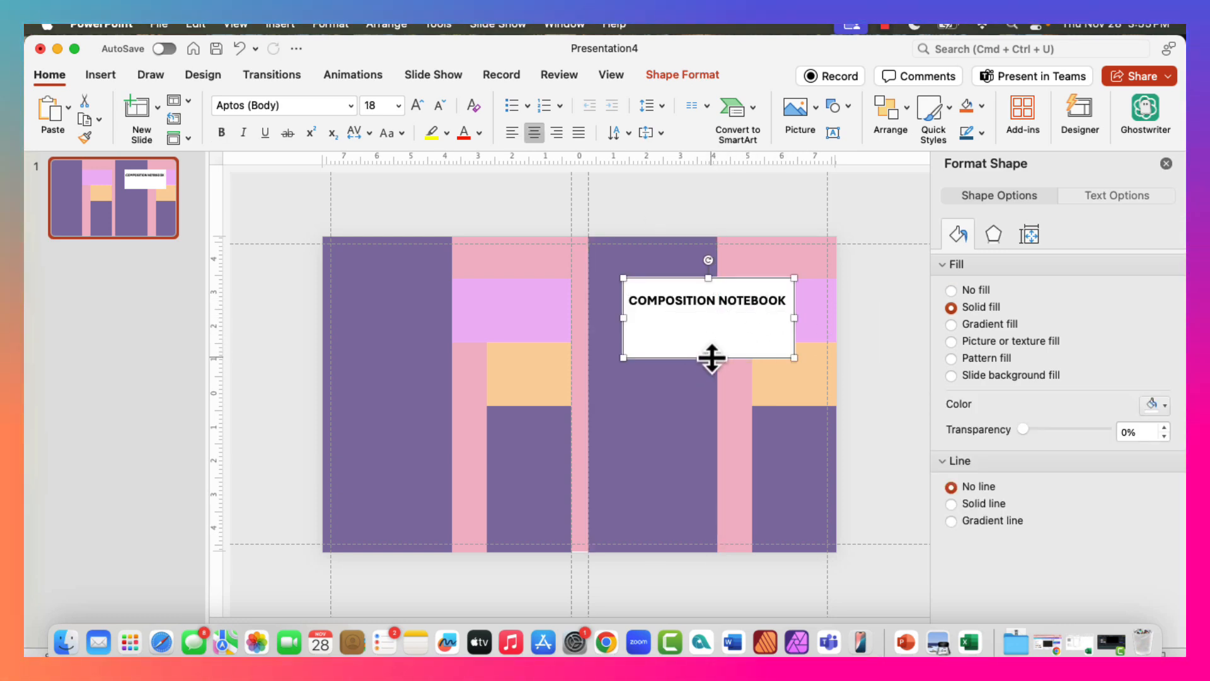
click(96, 77)
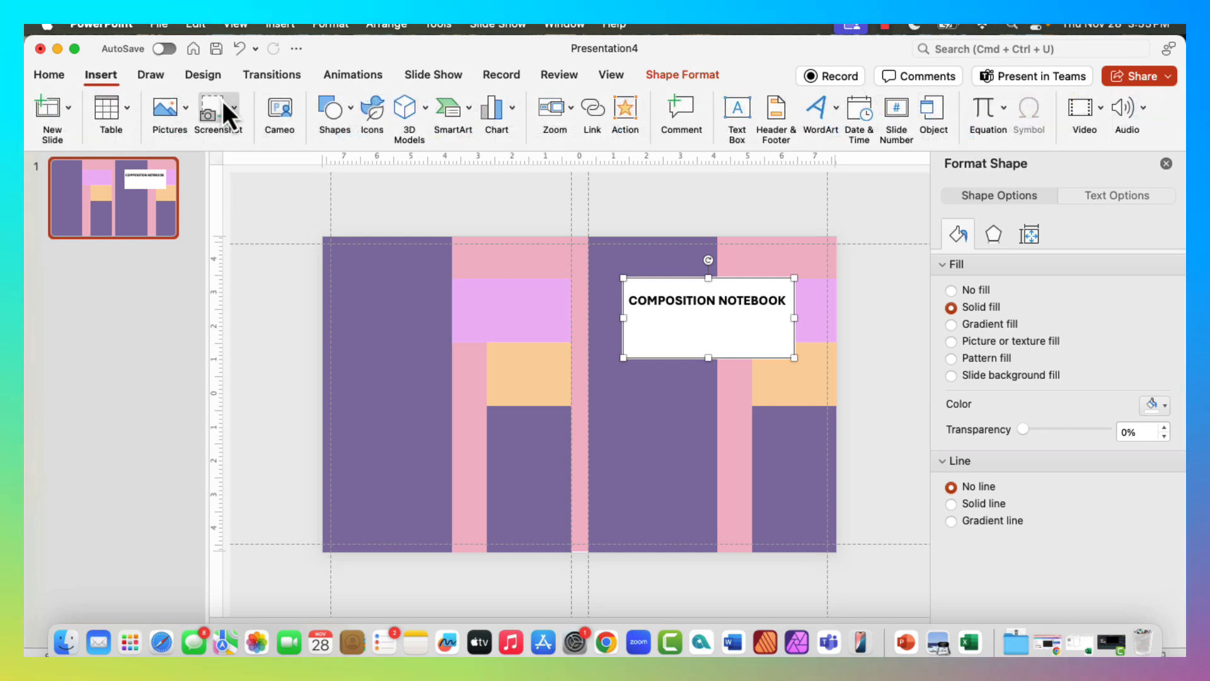
click(340, 113)
click(372, 195)
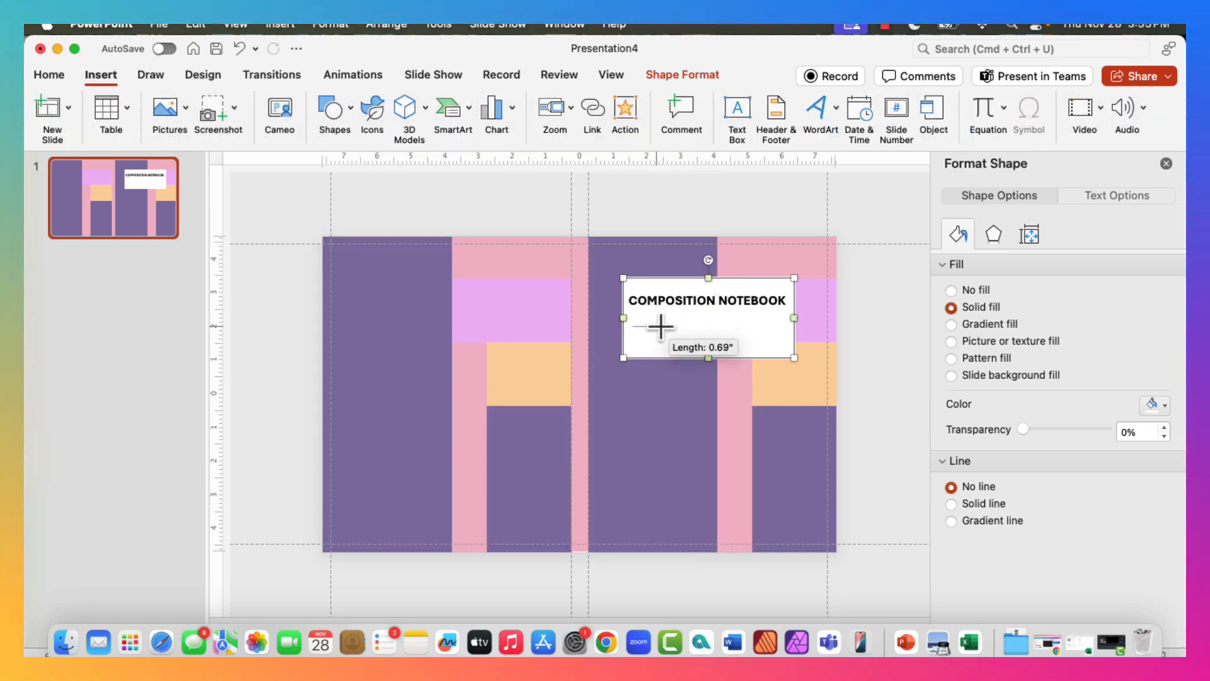
drag(769, 326, 788, 326)
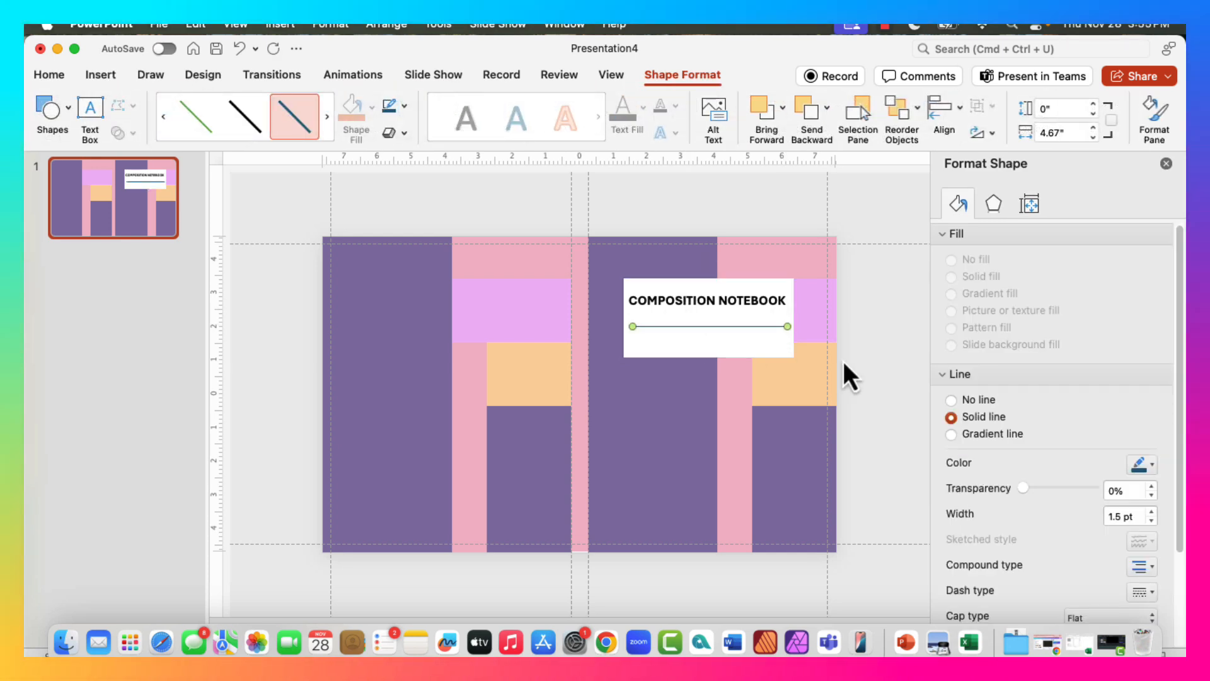
click(1152, 465)
click(1051, 305)
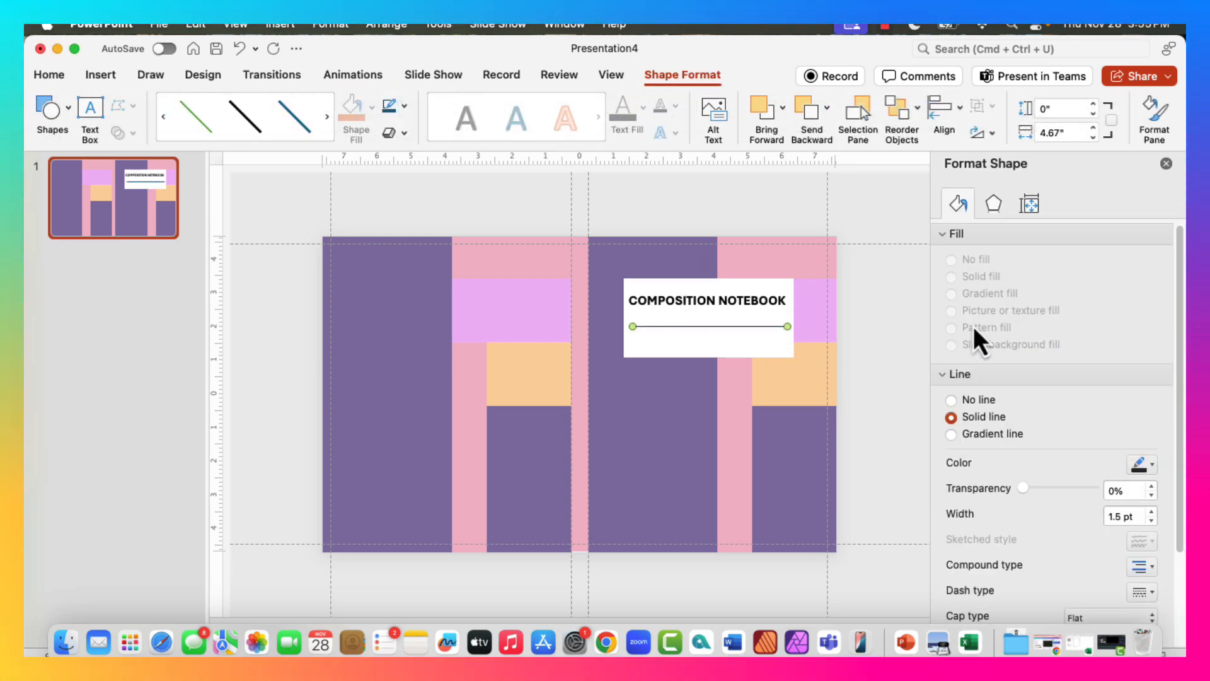
- Duplicate the black line and place the copy directly below the first as a second writing line
key(super+c)
key(super+v)
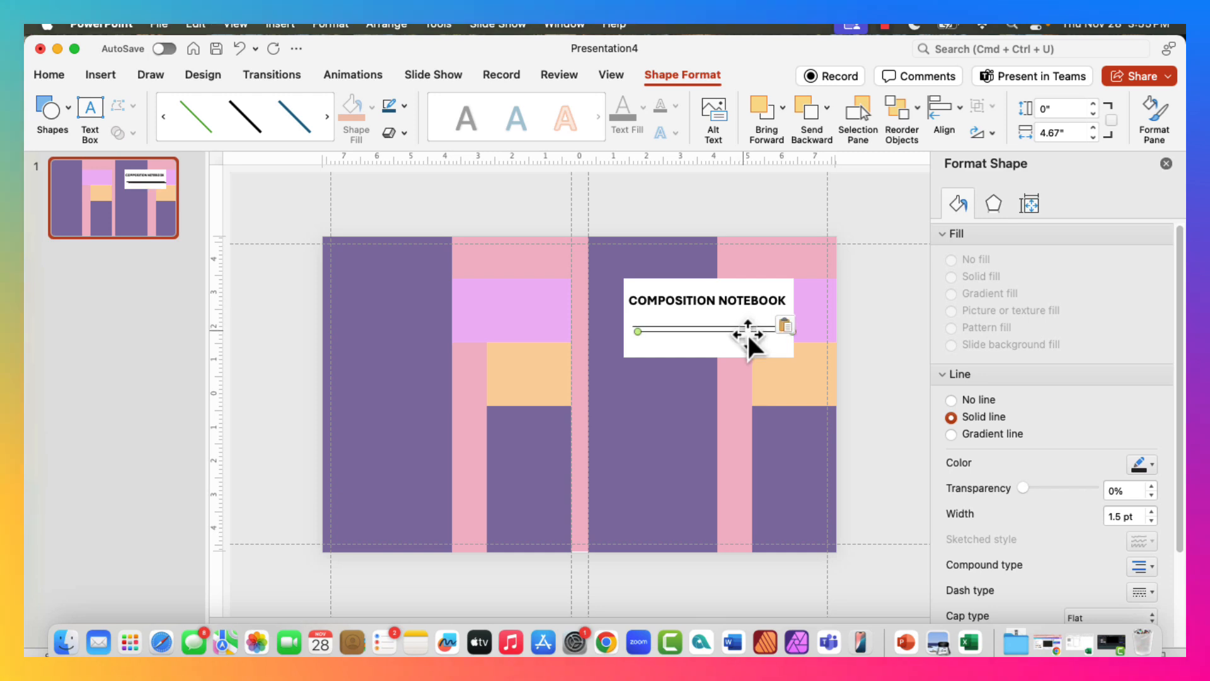
drag(745, 334, 762, 344)
click(756, 296)
click(891, 315)
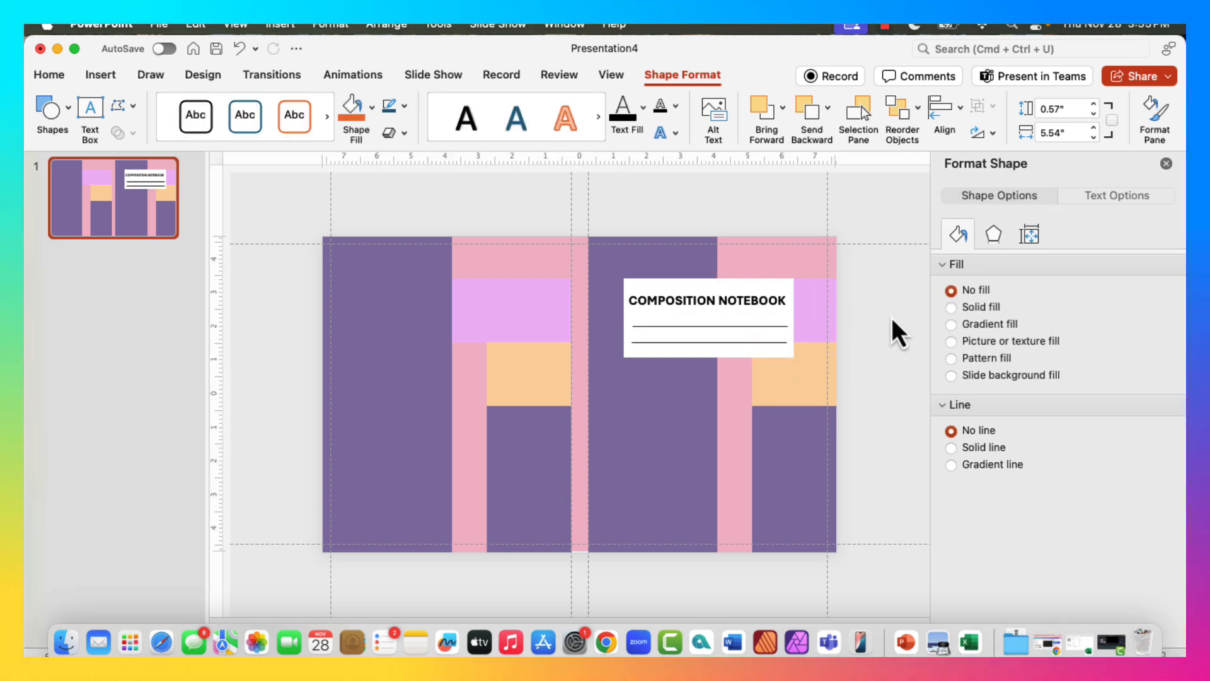
- Increase the white label's height to about 2.69 in and move both writing lines down for wider spacing
click(725, 359)
click(712, 352)
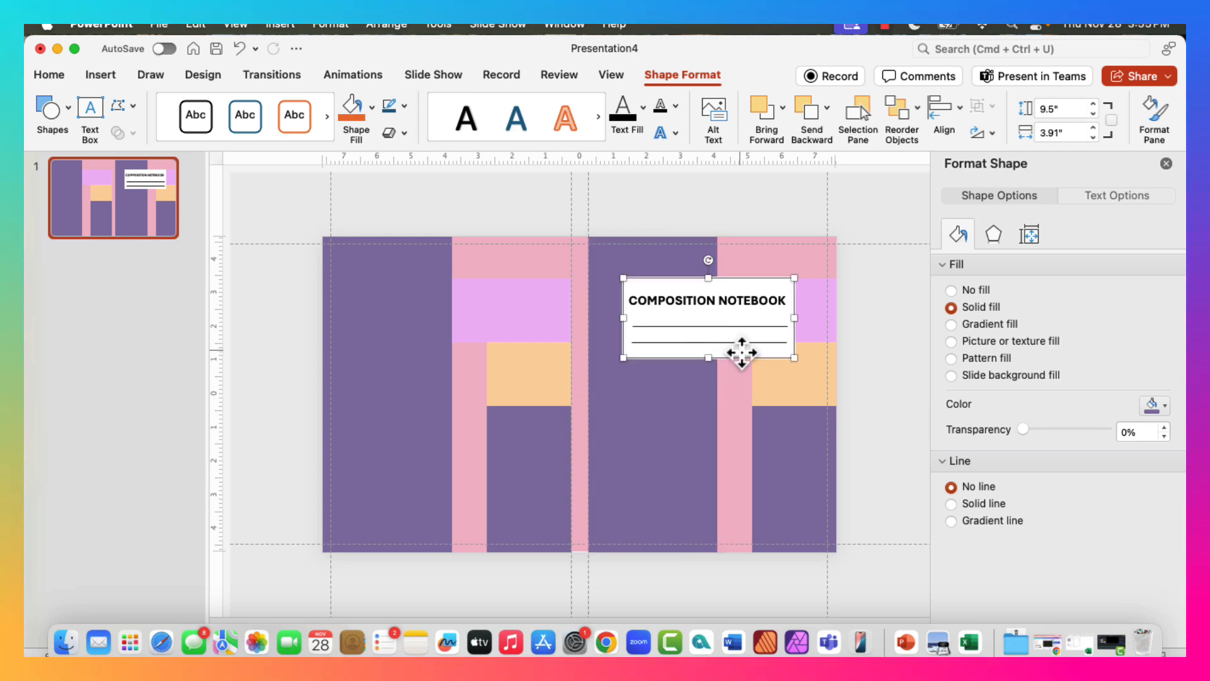
drag(712, 355, 708, 367)
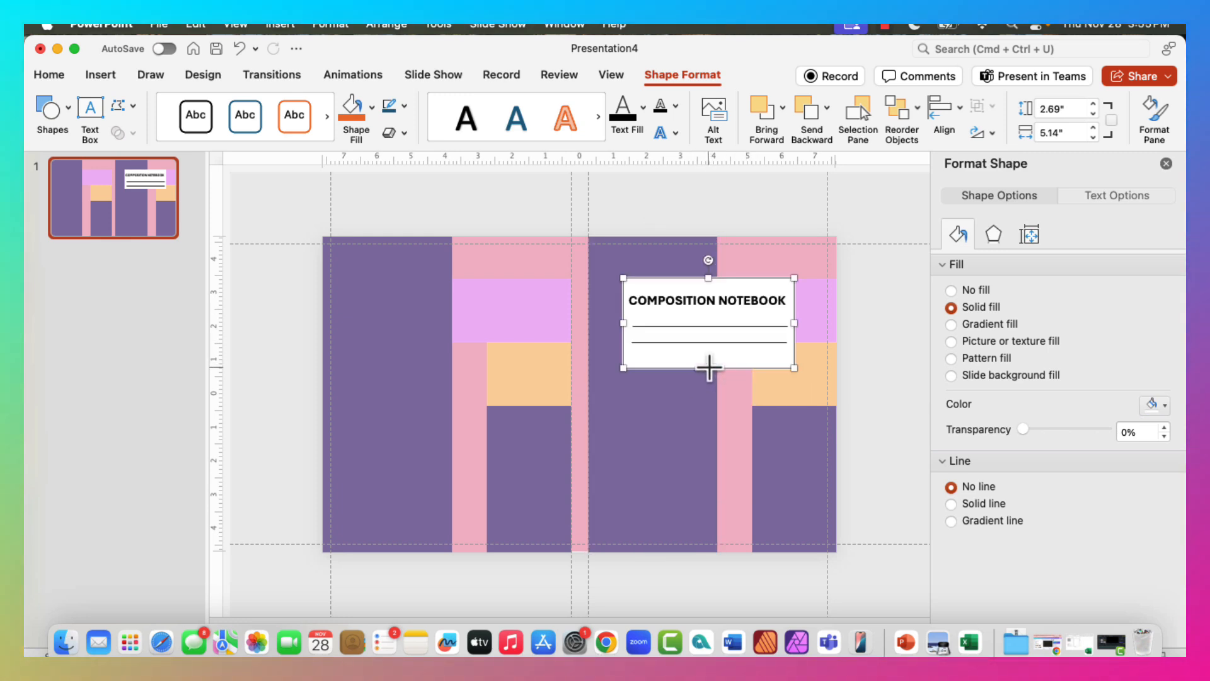
click(746, 343)
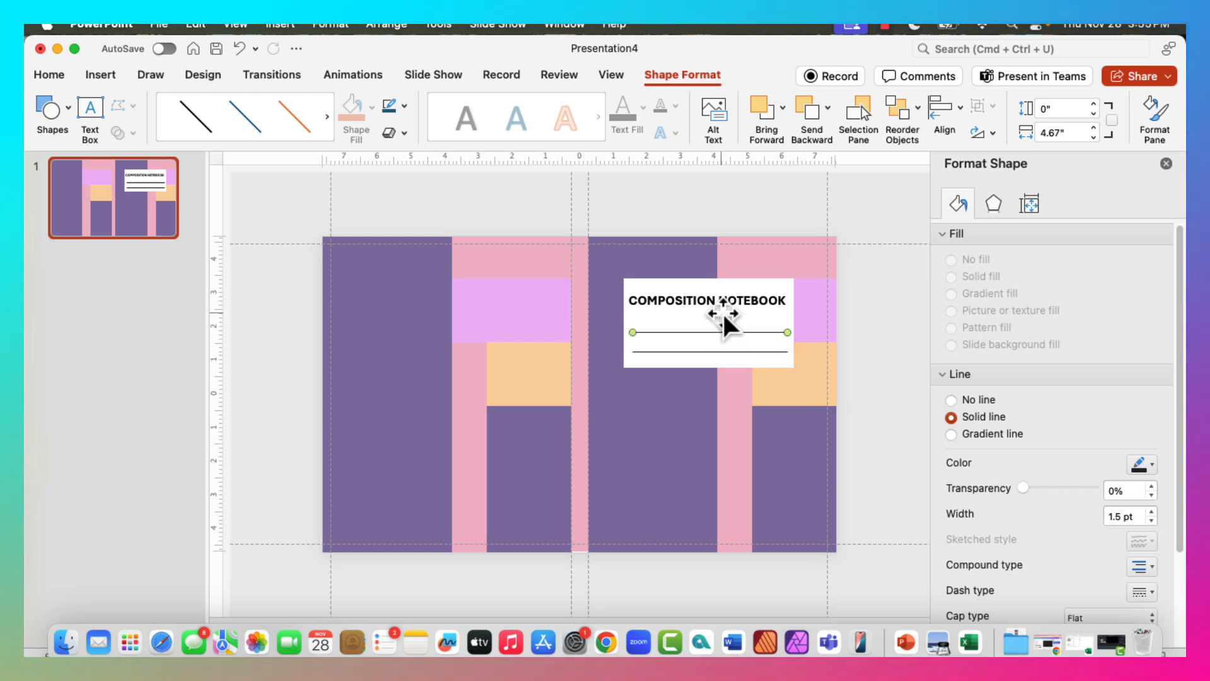
- Move the COMPOSITION NOTEBOOK title slightly down in the white label, closer to the first writing line
click(718, 307)
drag(778, 300, 775, 296)
click(898, 313)
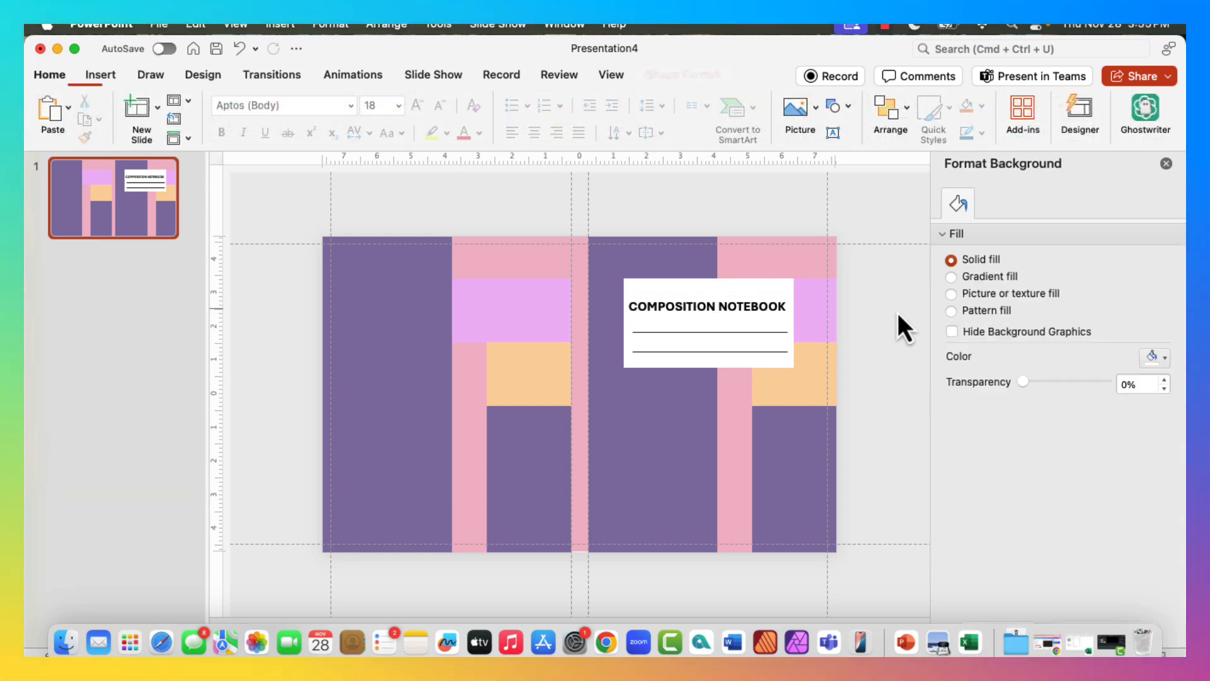
- Save the presentation as cover design in the Downloads folder, in PowerPoint Presentation (.pptx) format
click(211, 56)
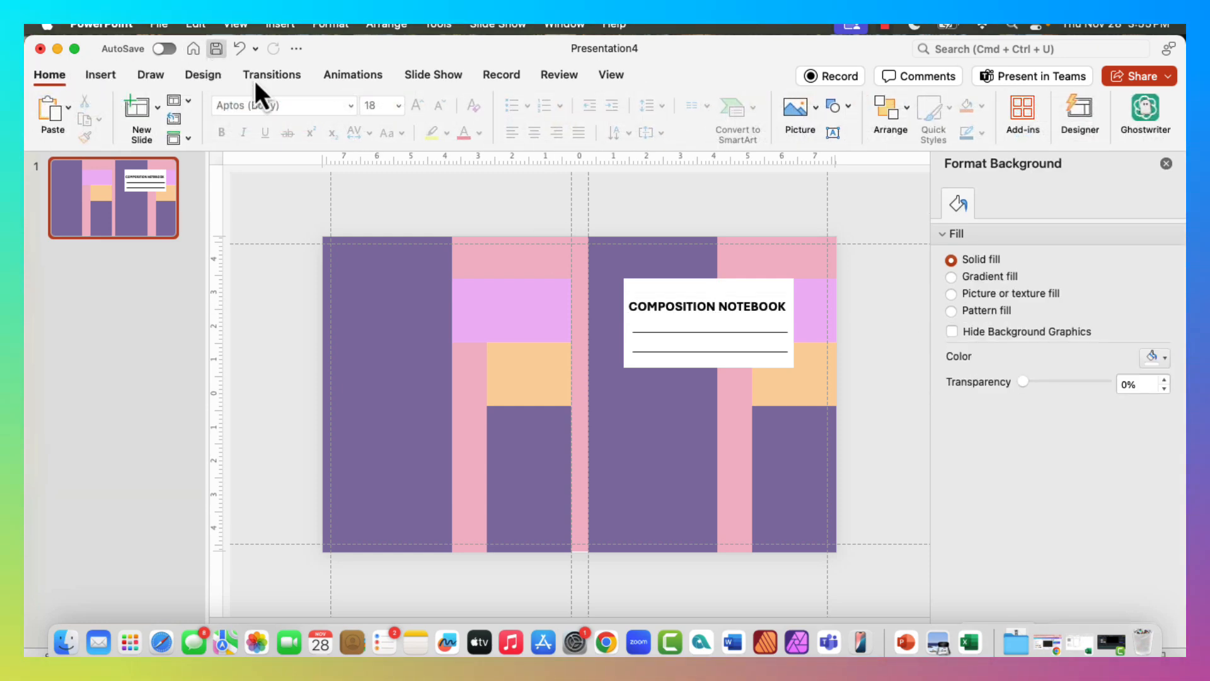
text(cover design)
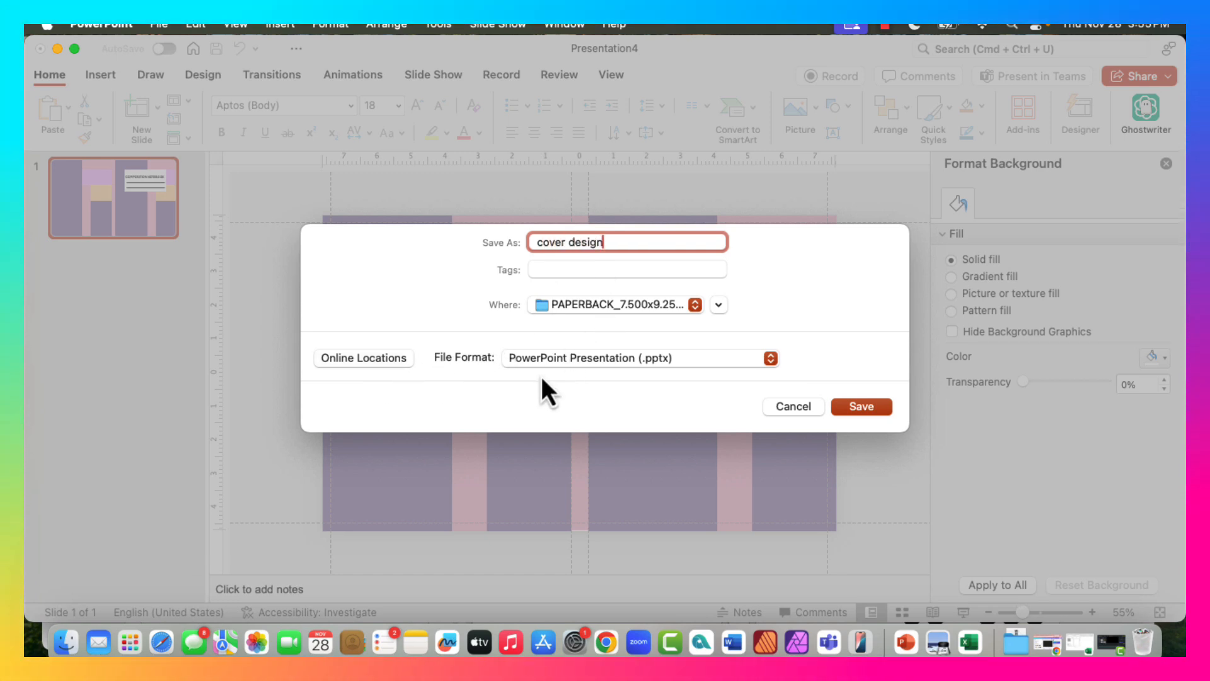
click(718, 305)
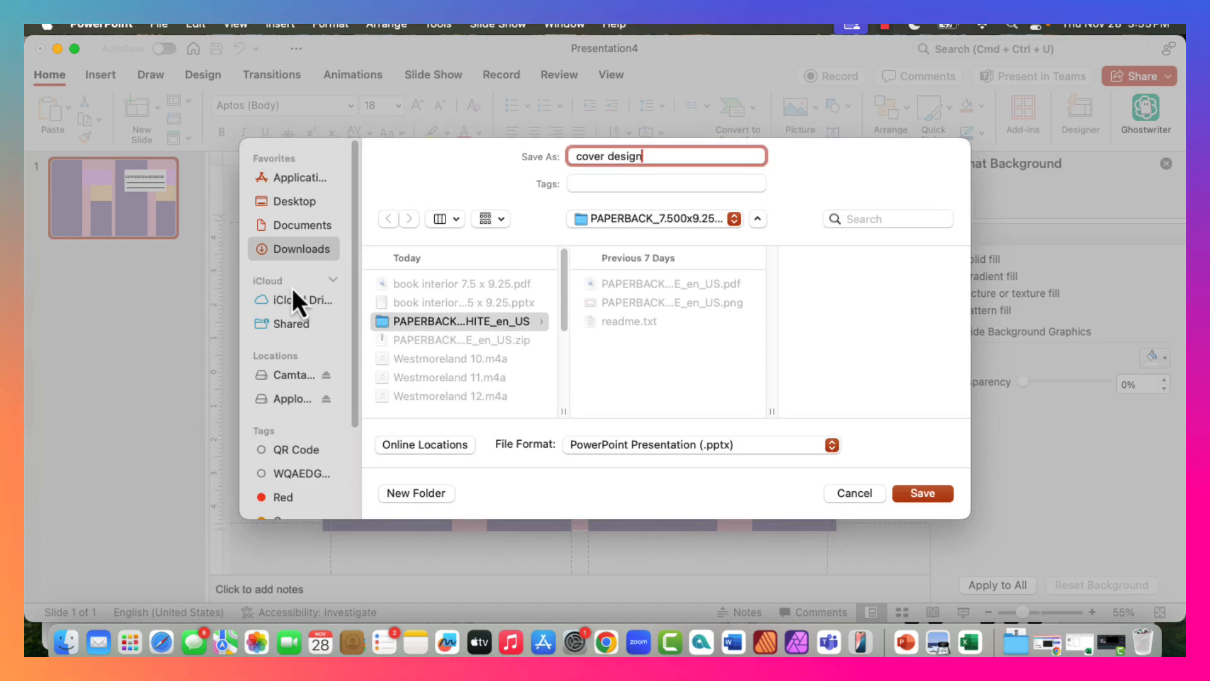
click(289, 251)
click(923, 493)
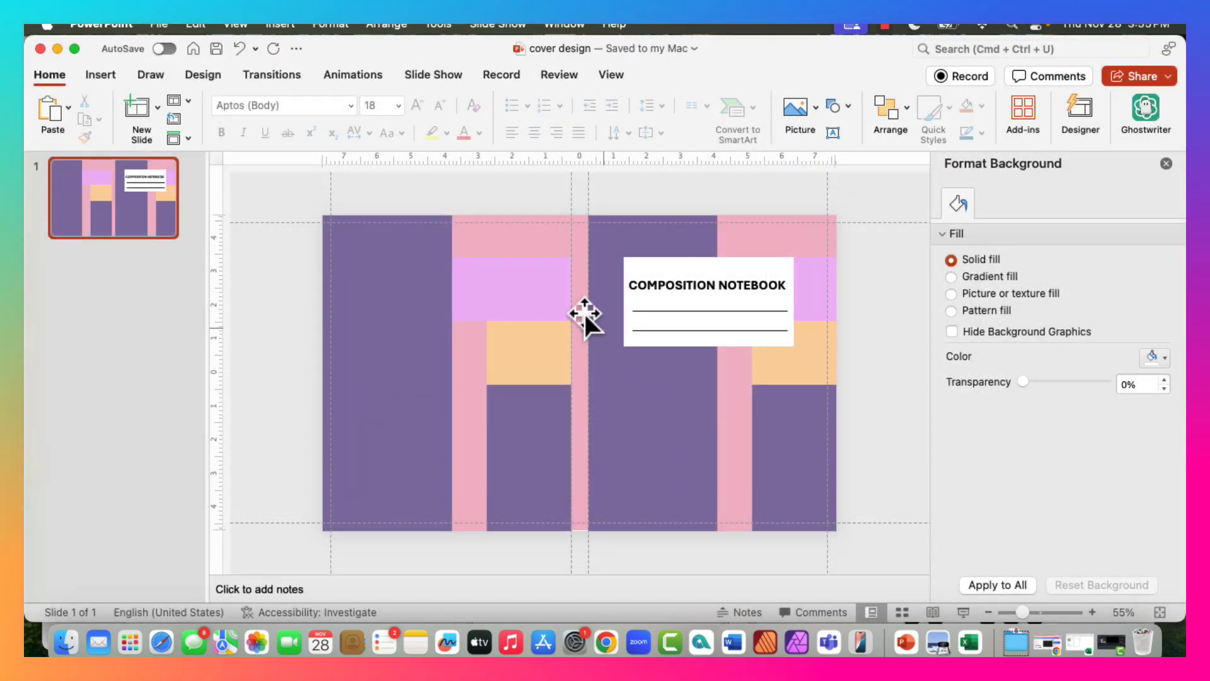
- Export the cover as cover design.pdf and check the full page in Preview
click(162, 24)
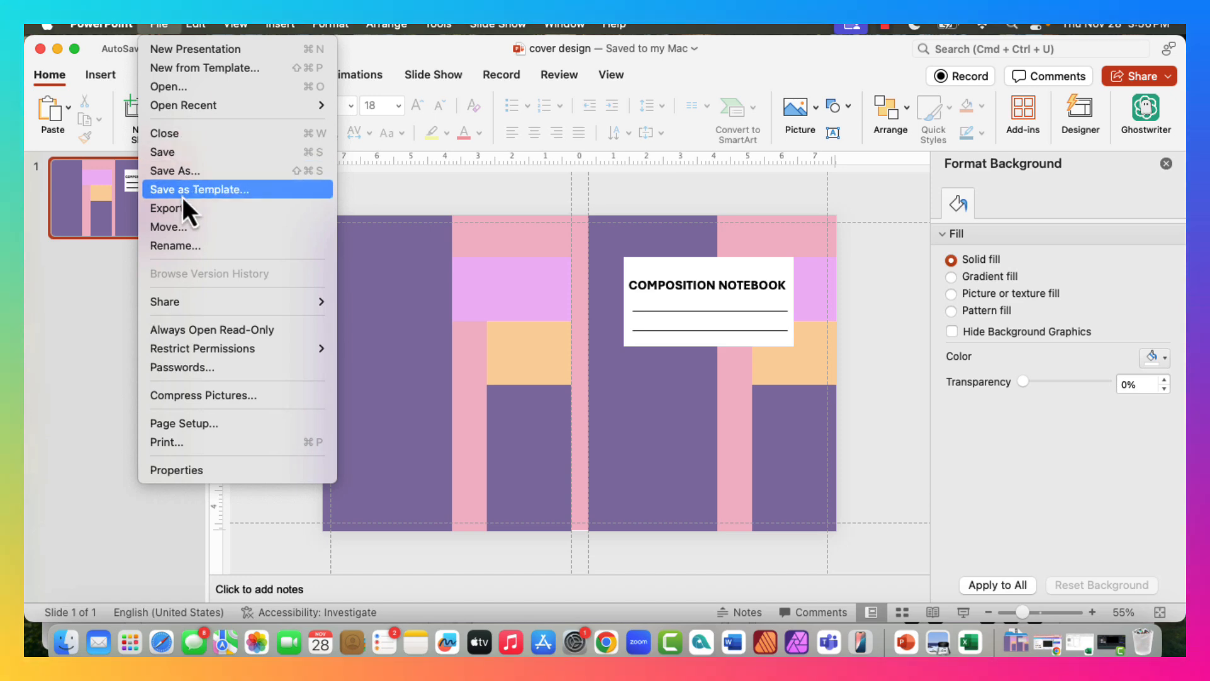
click(518, 192)
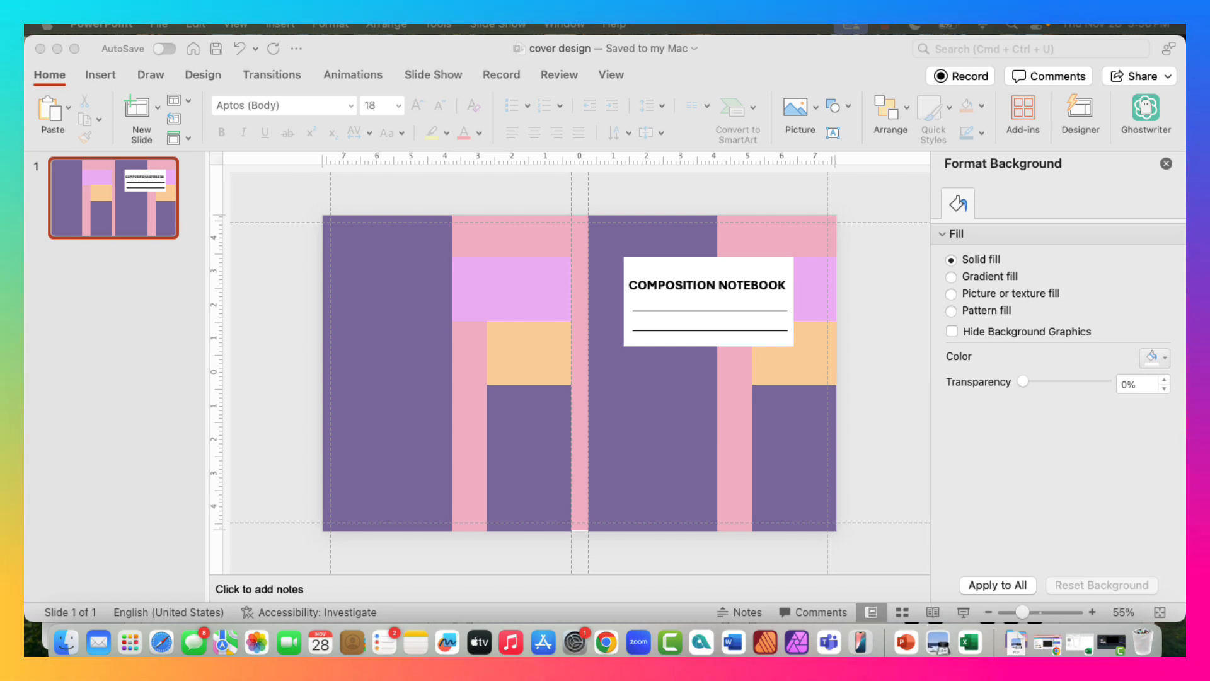
drag(26, 24, 512, 23)
scroll(681, 127, down, 5)
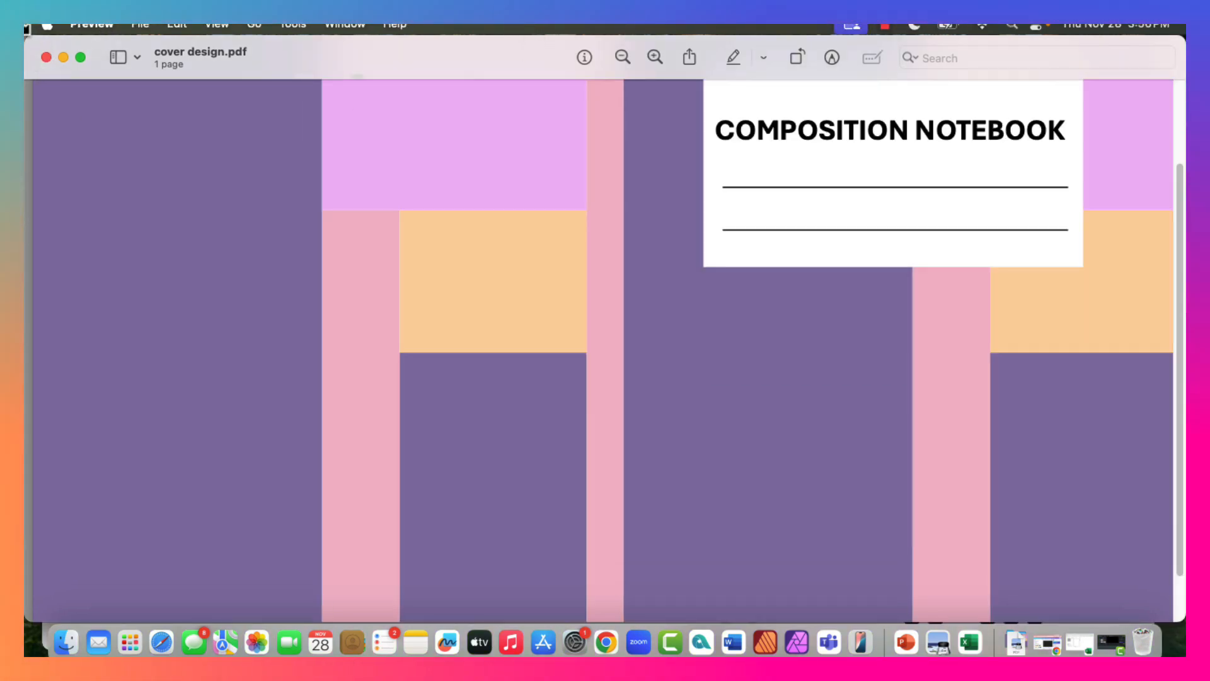
drag(681, 57, 490, 97)
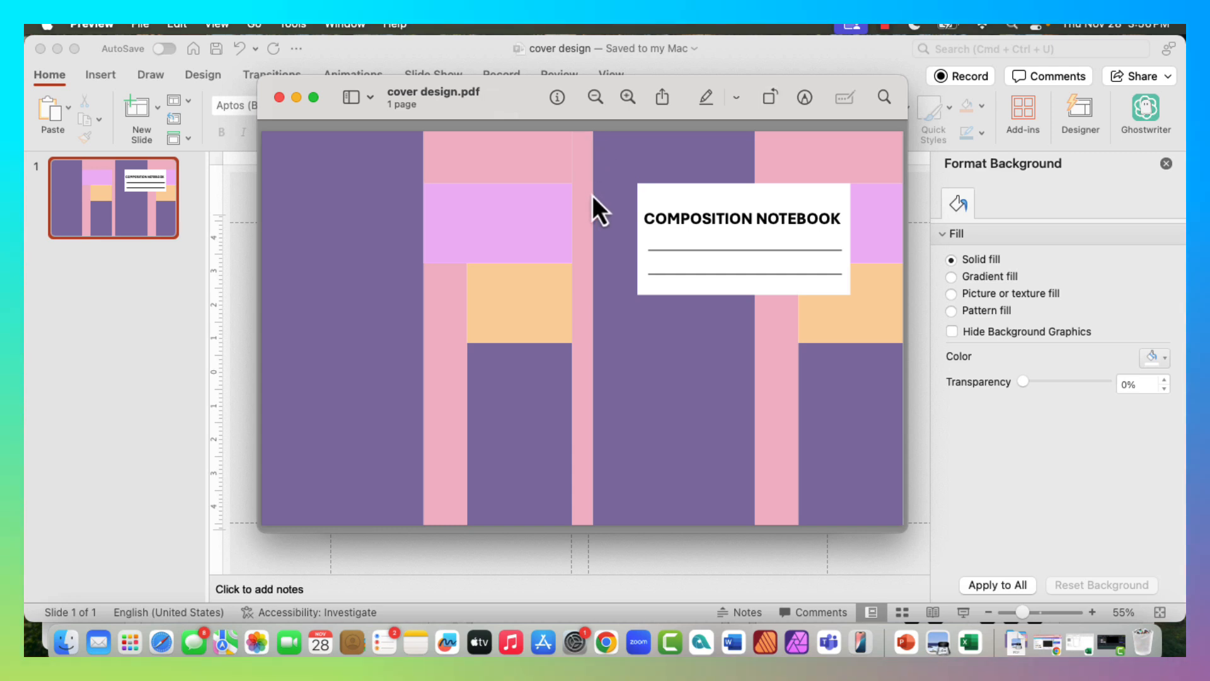